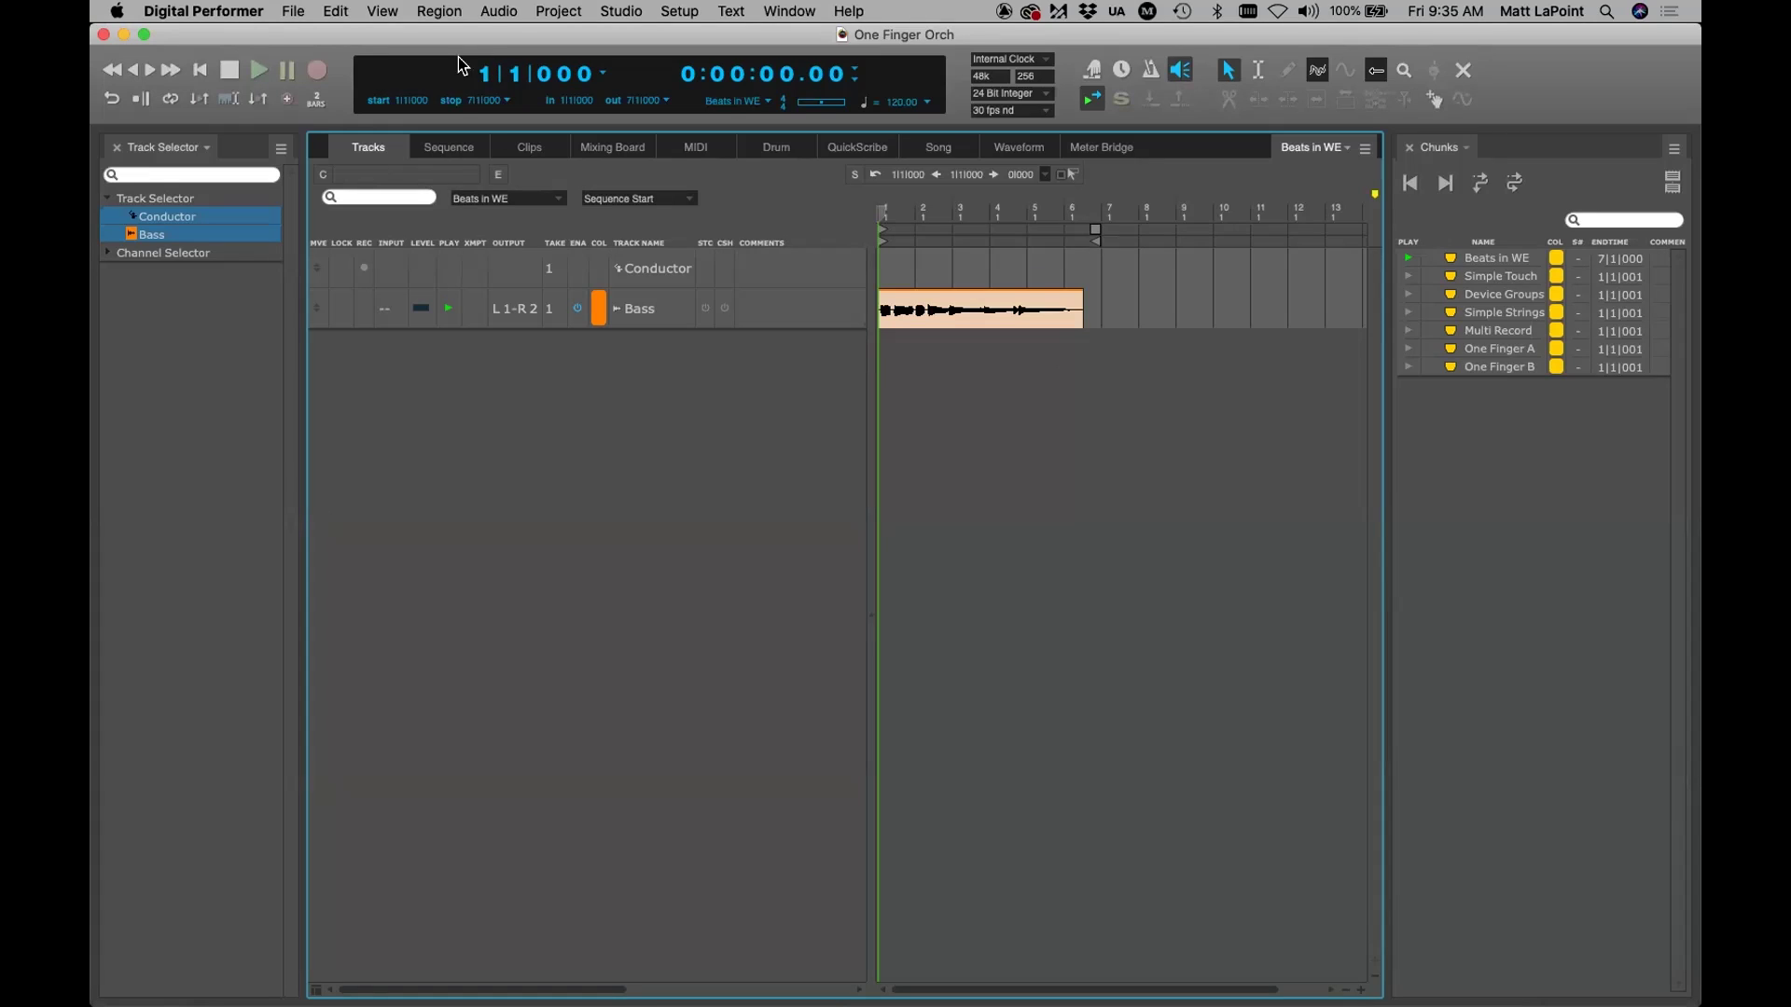
Show the Bass track in the Sequence editor and view the Find Beats settings for its soundbite
left_click(457, 157)
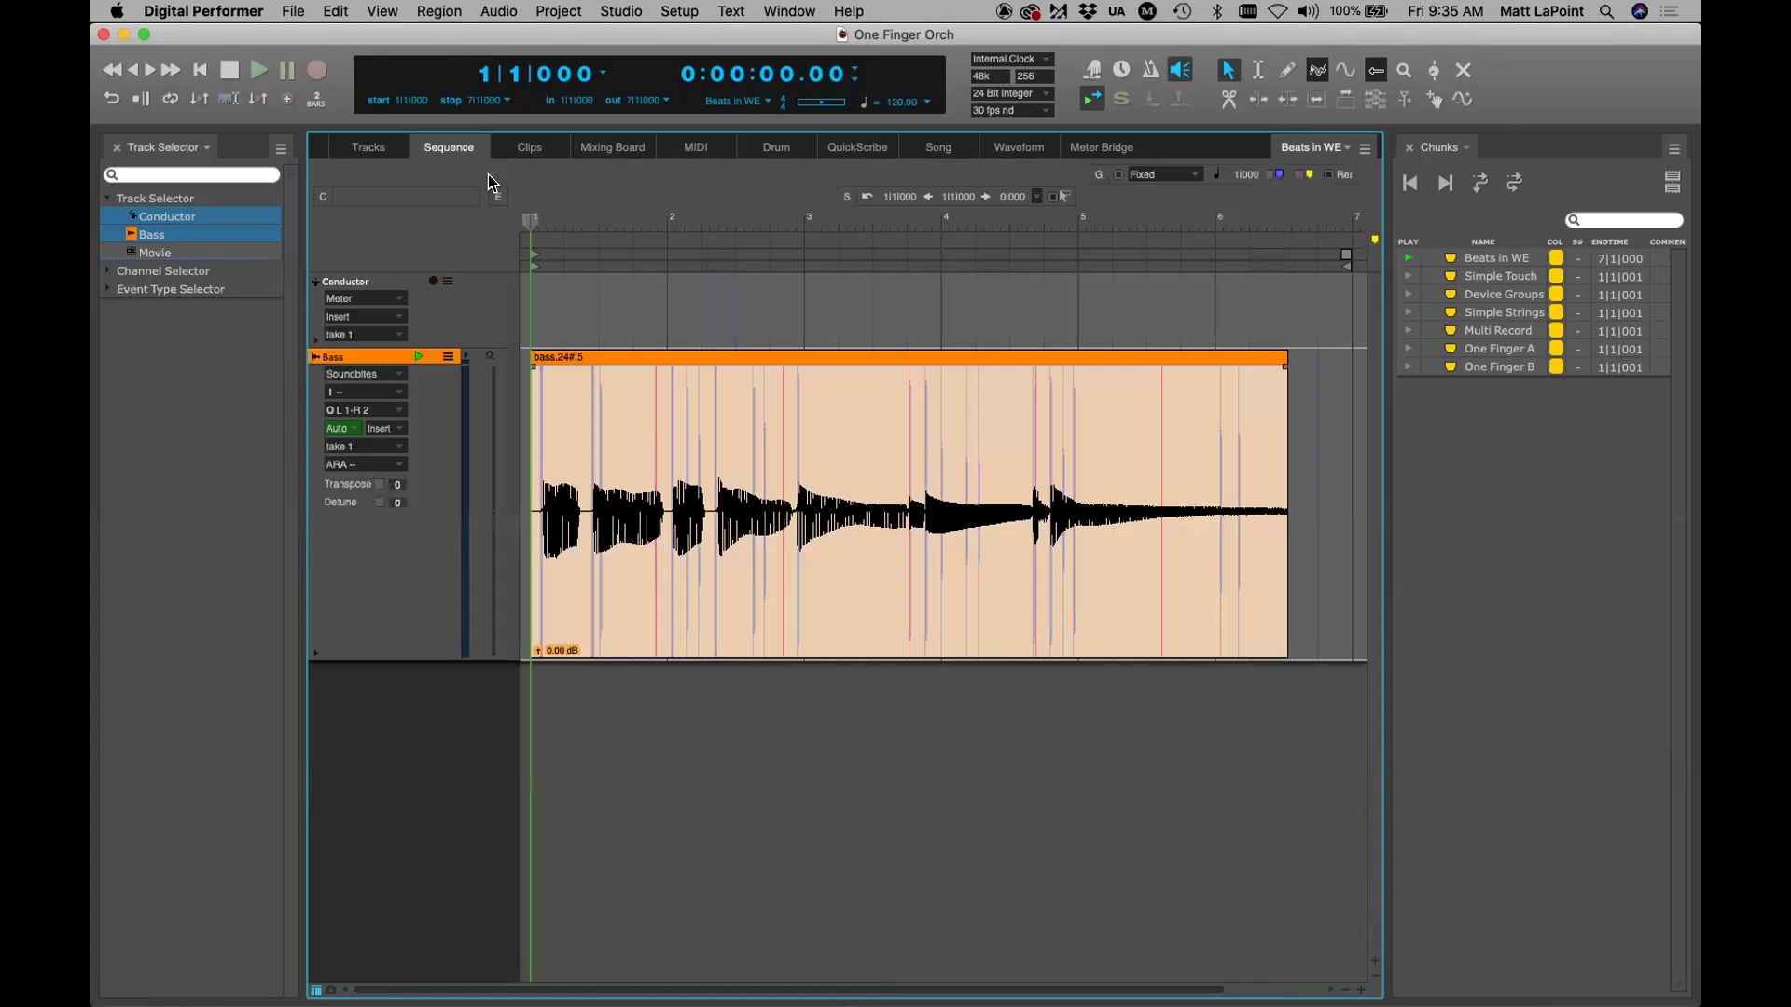
left_click(942, 534)
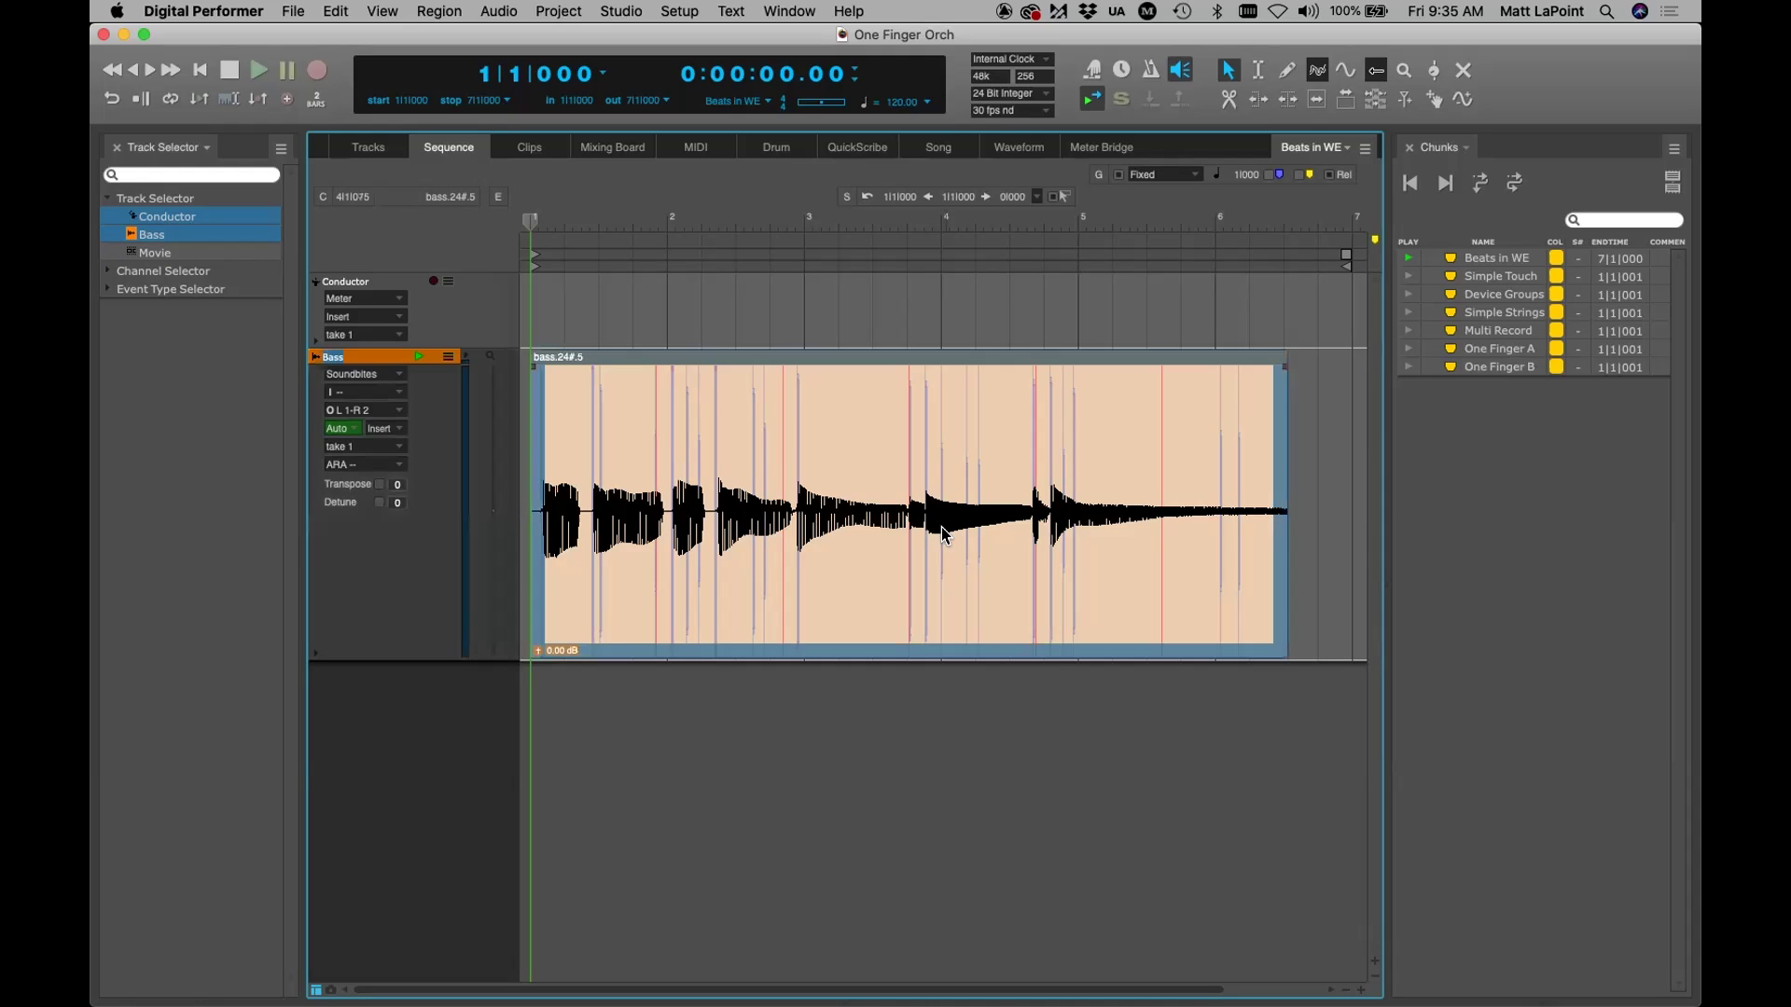
left_click(501, 13)
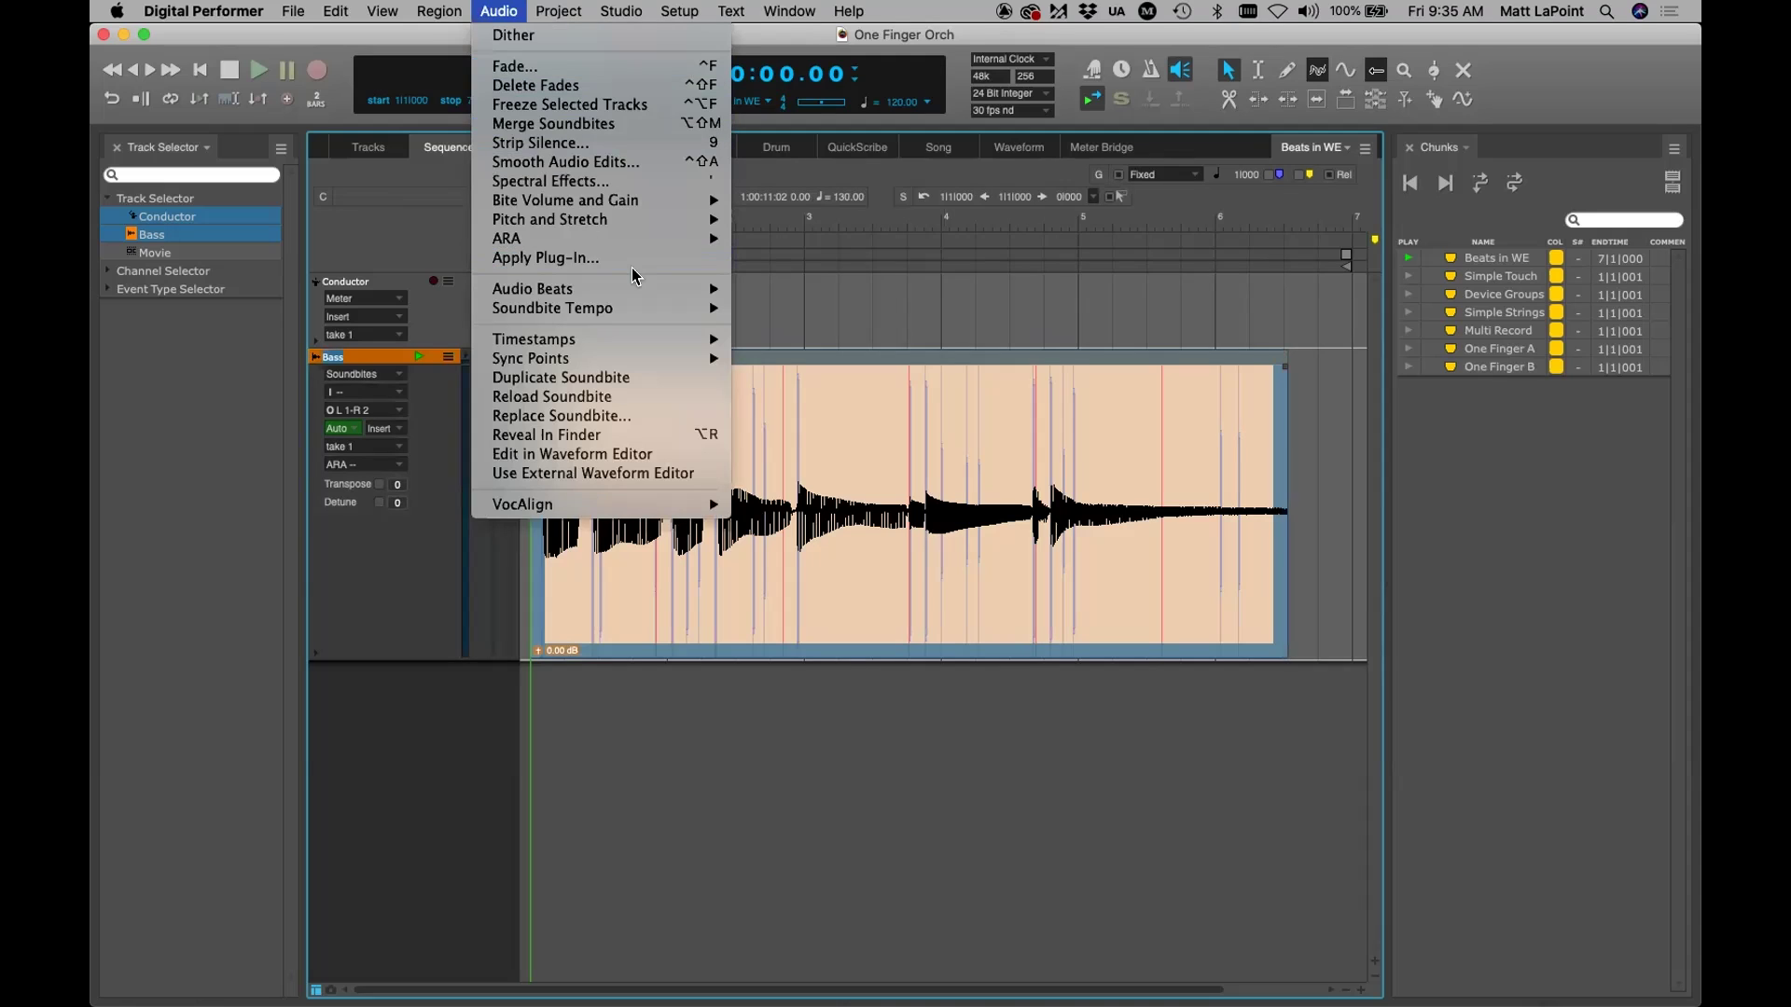
mouse_move(634, 291)
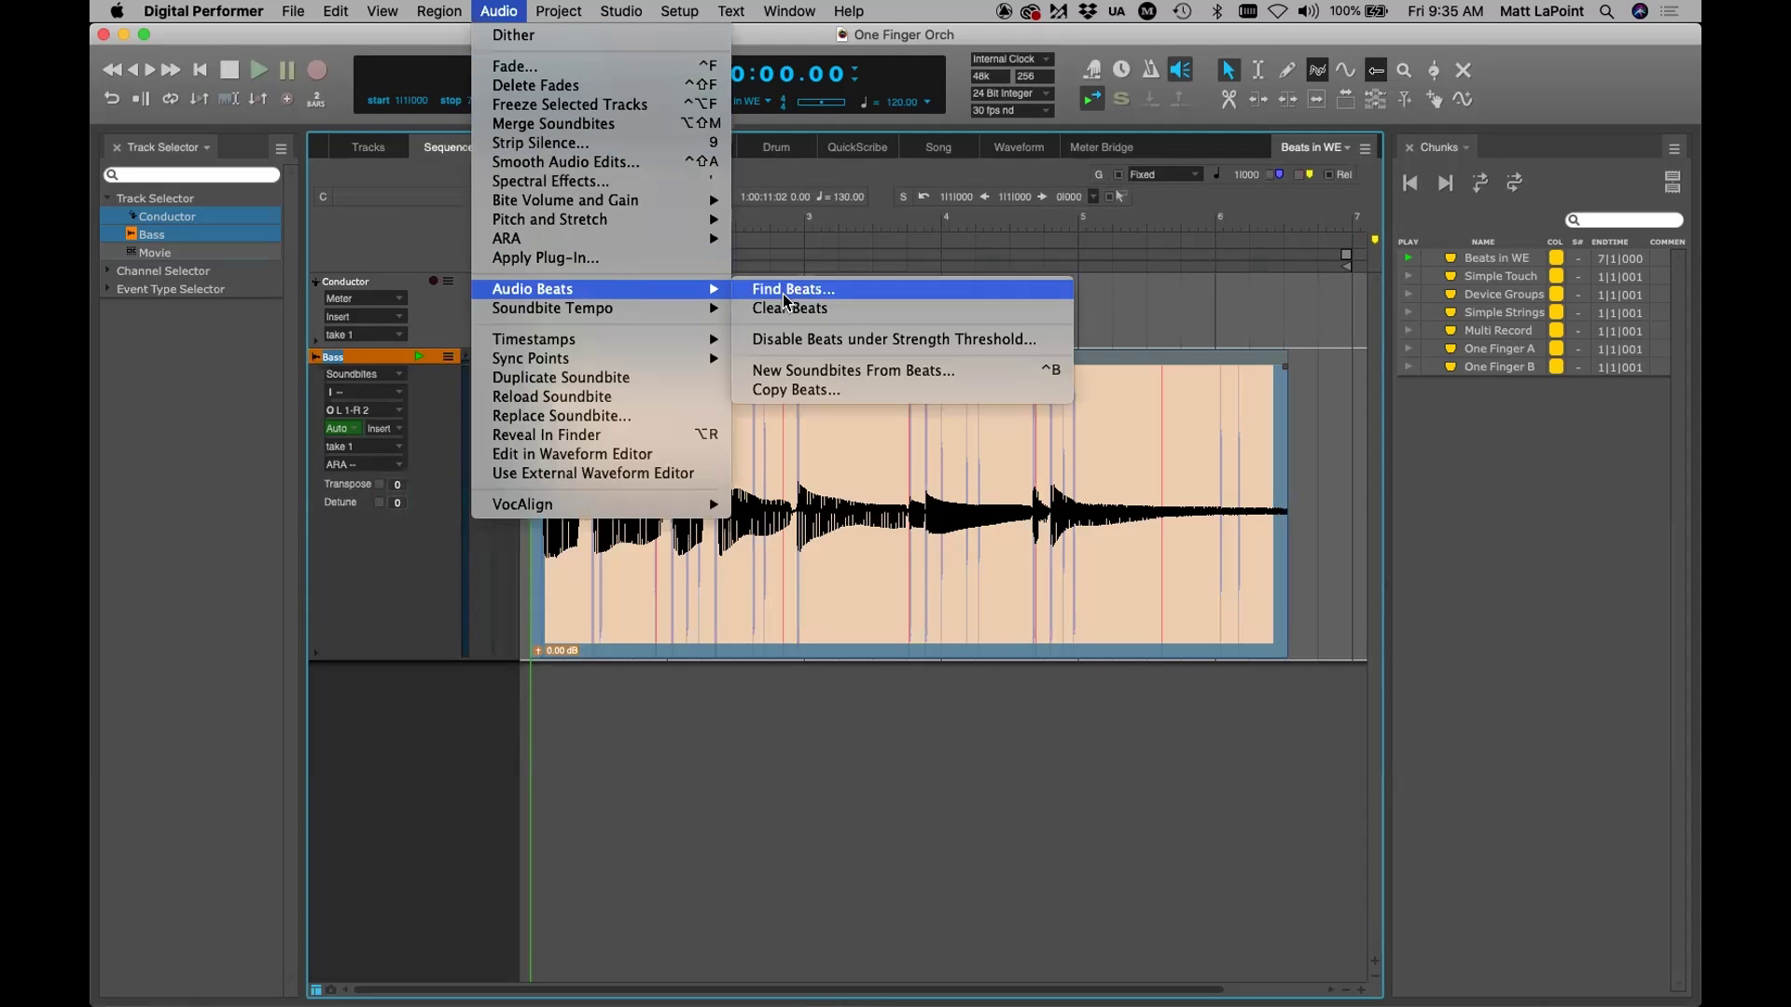
left_click(849, 293)
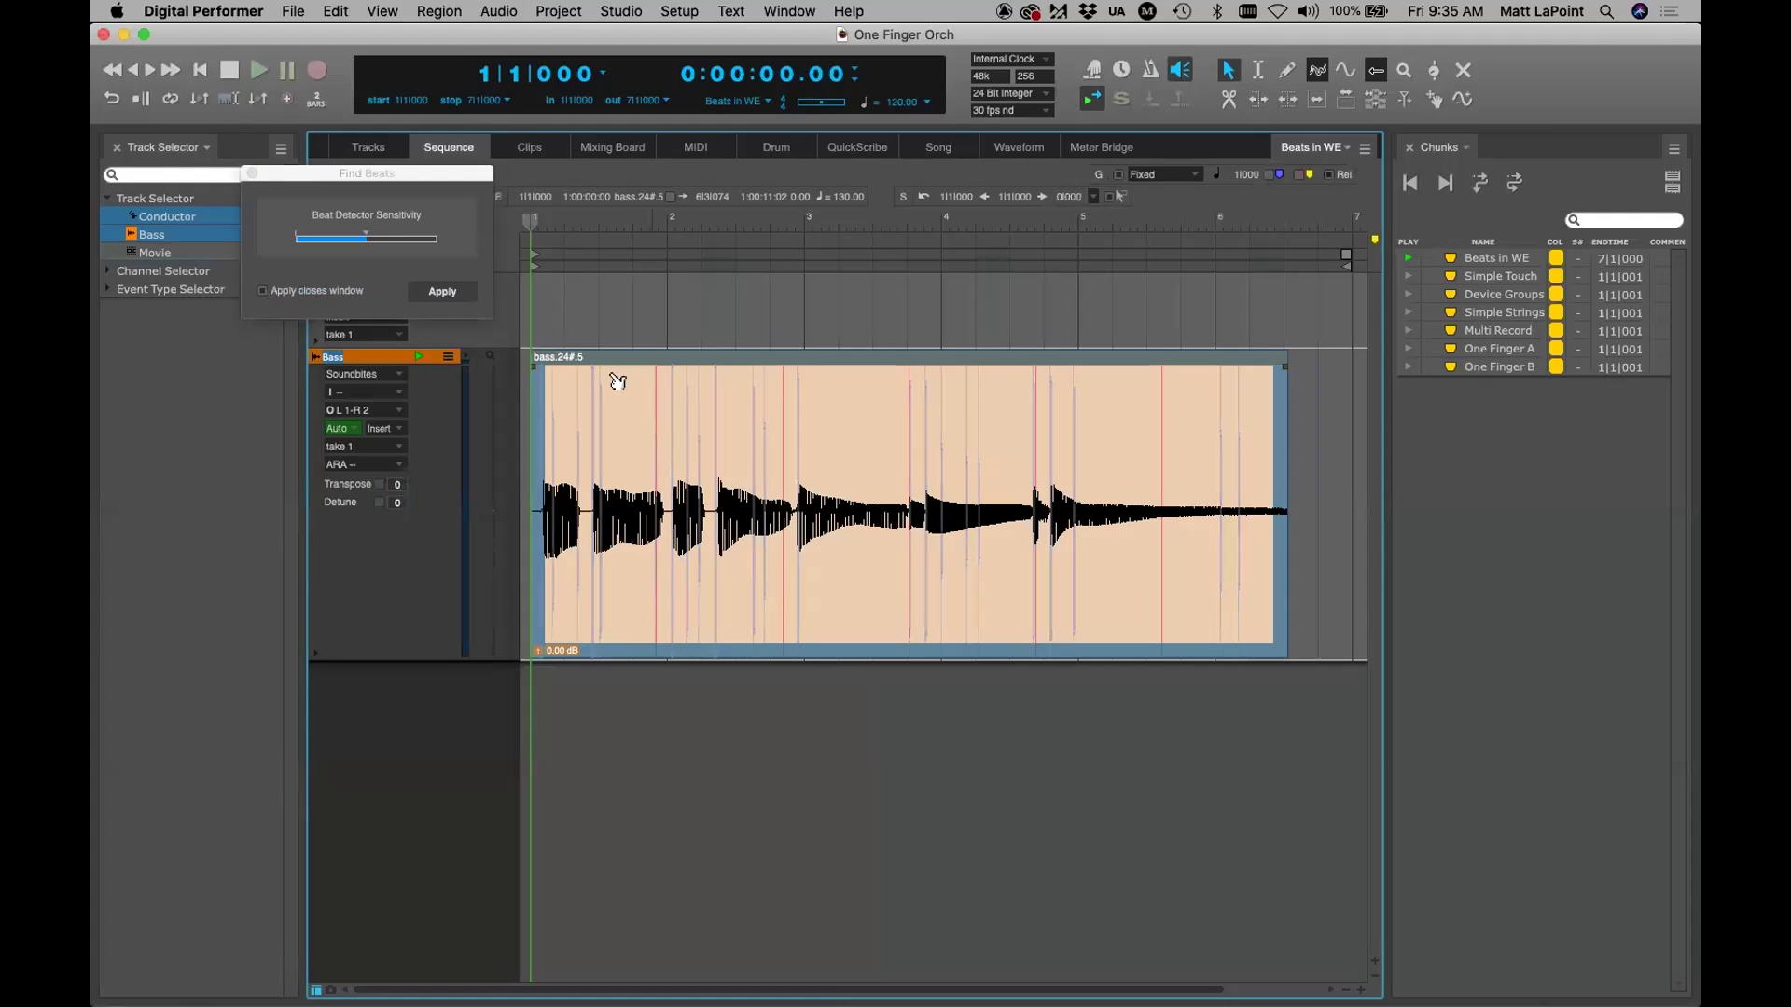
left_click(250, 173)
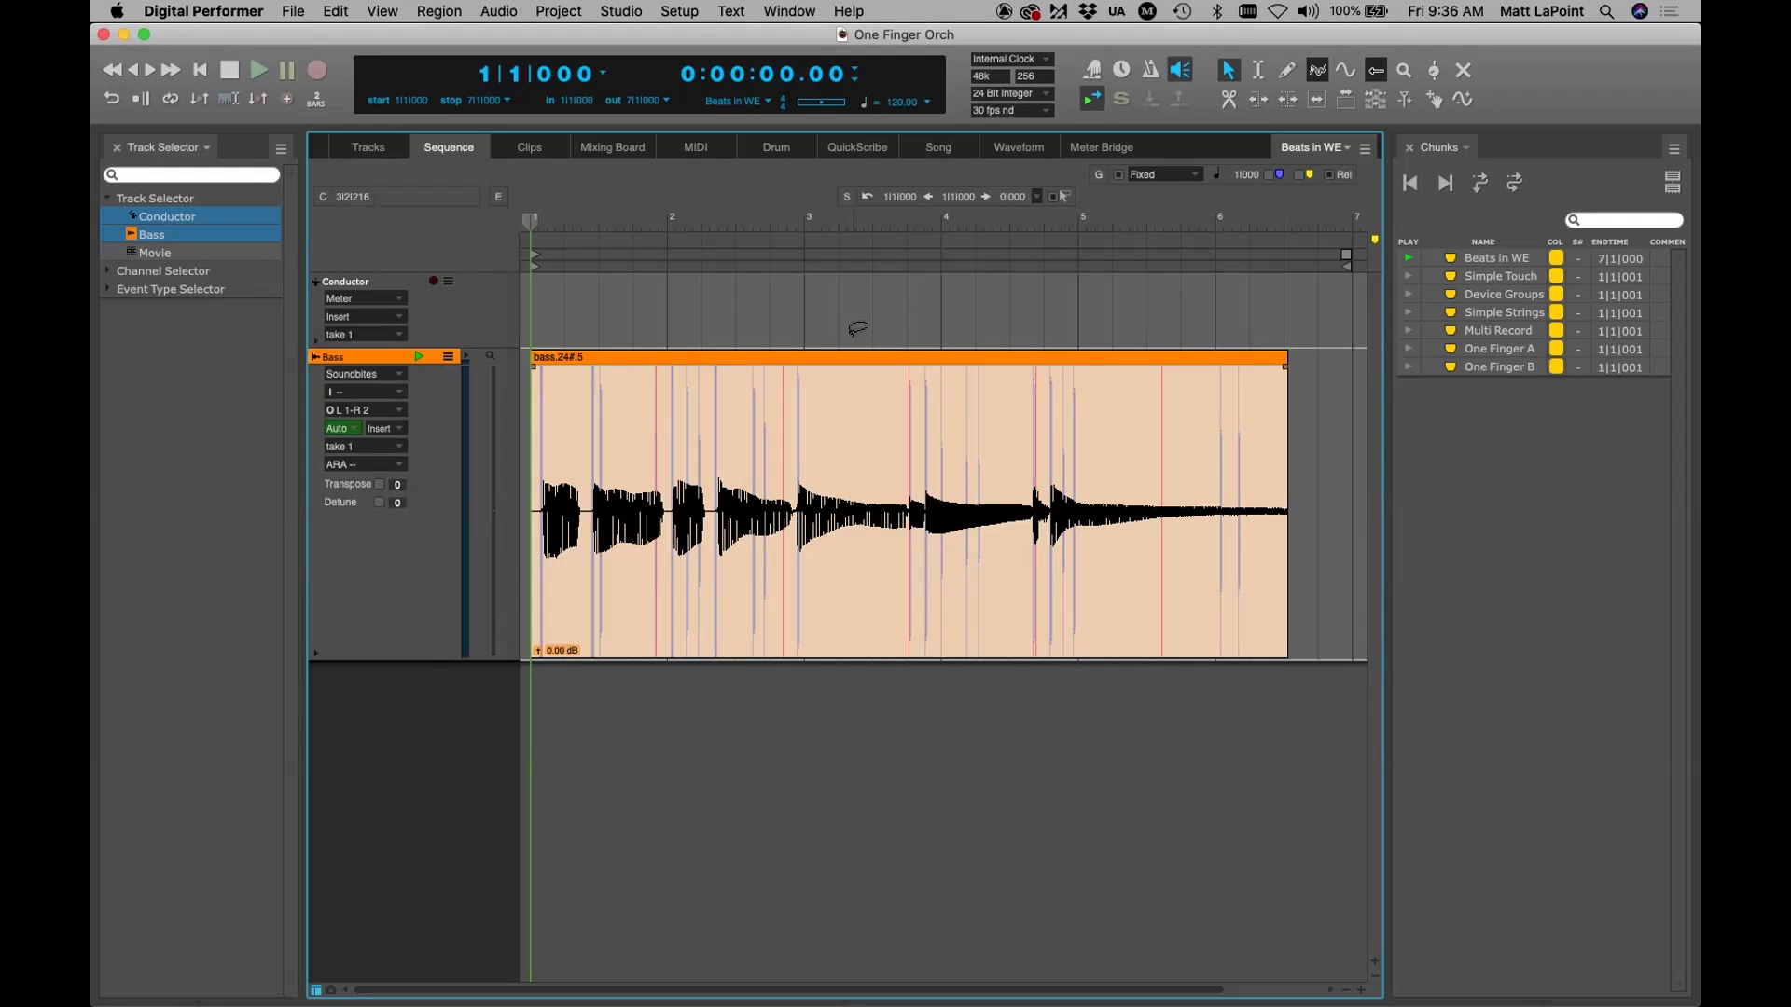
Open the bass soundbite in the Waveform Editor and arrange the editor window at a larger size
left_click(831, 432)
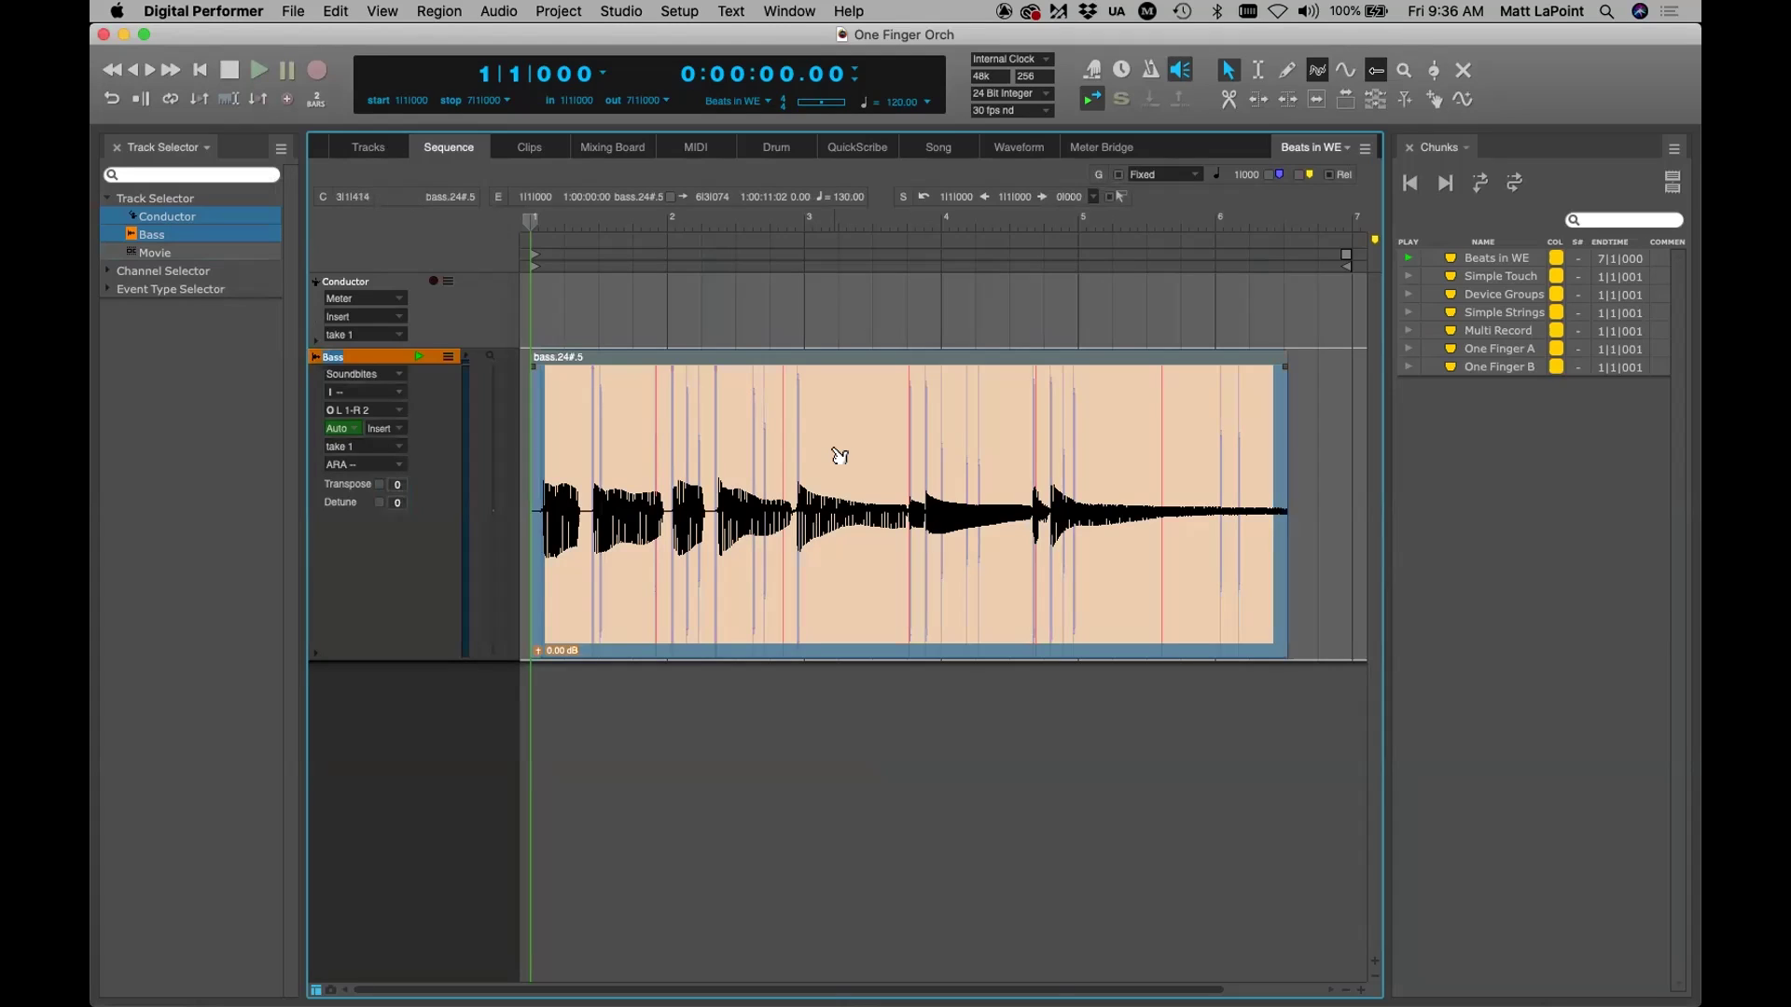
right_click(837, 452)
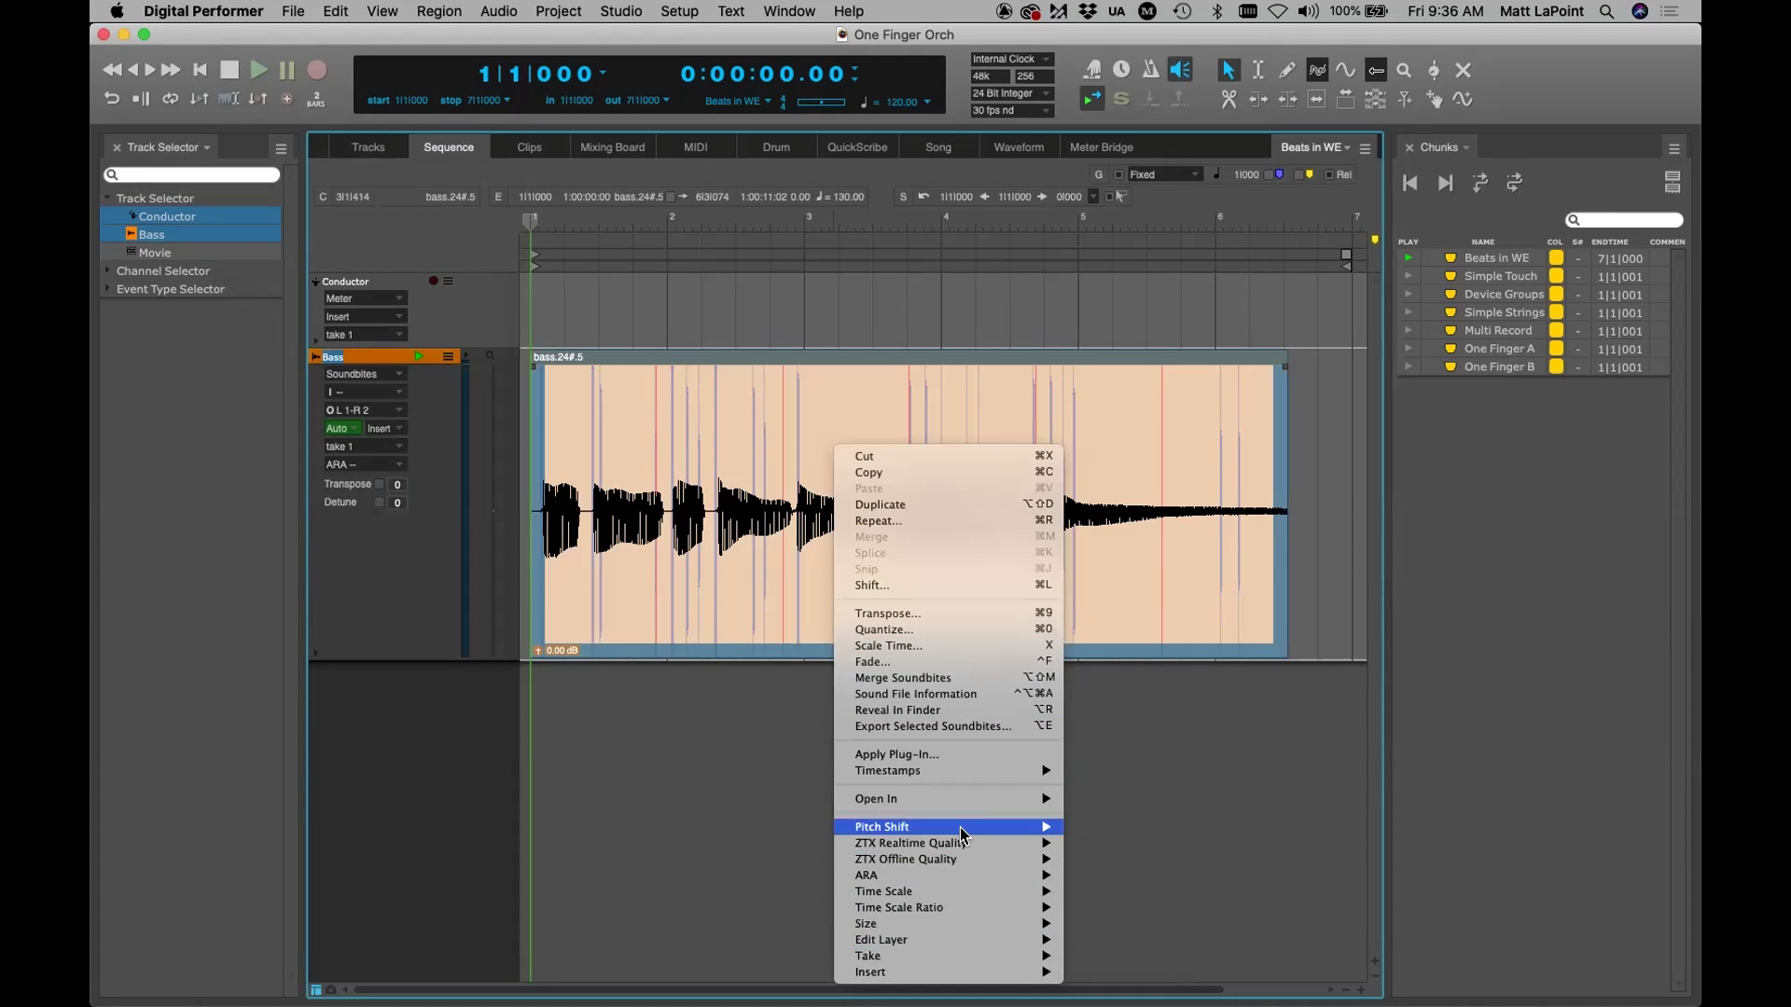
mouse_move(1016, 800)
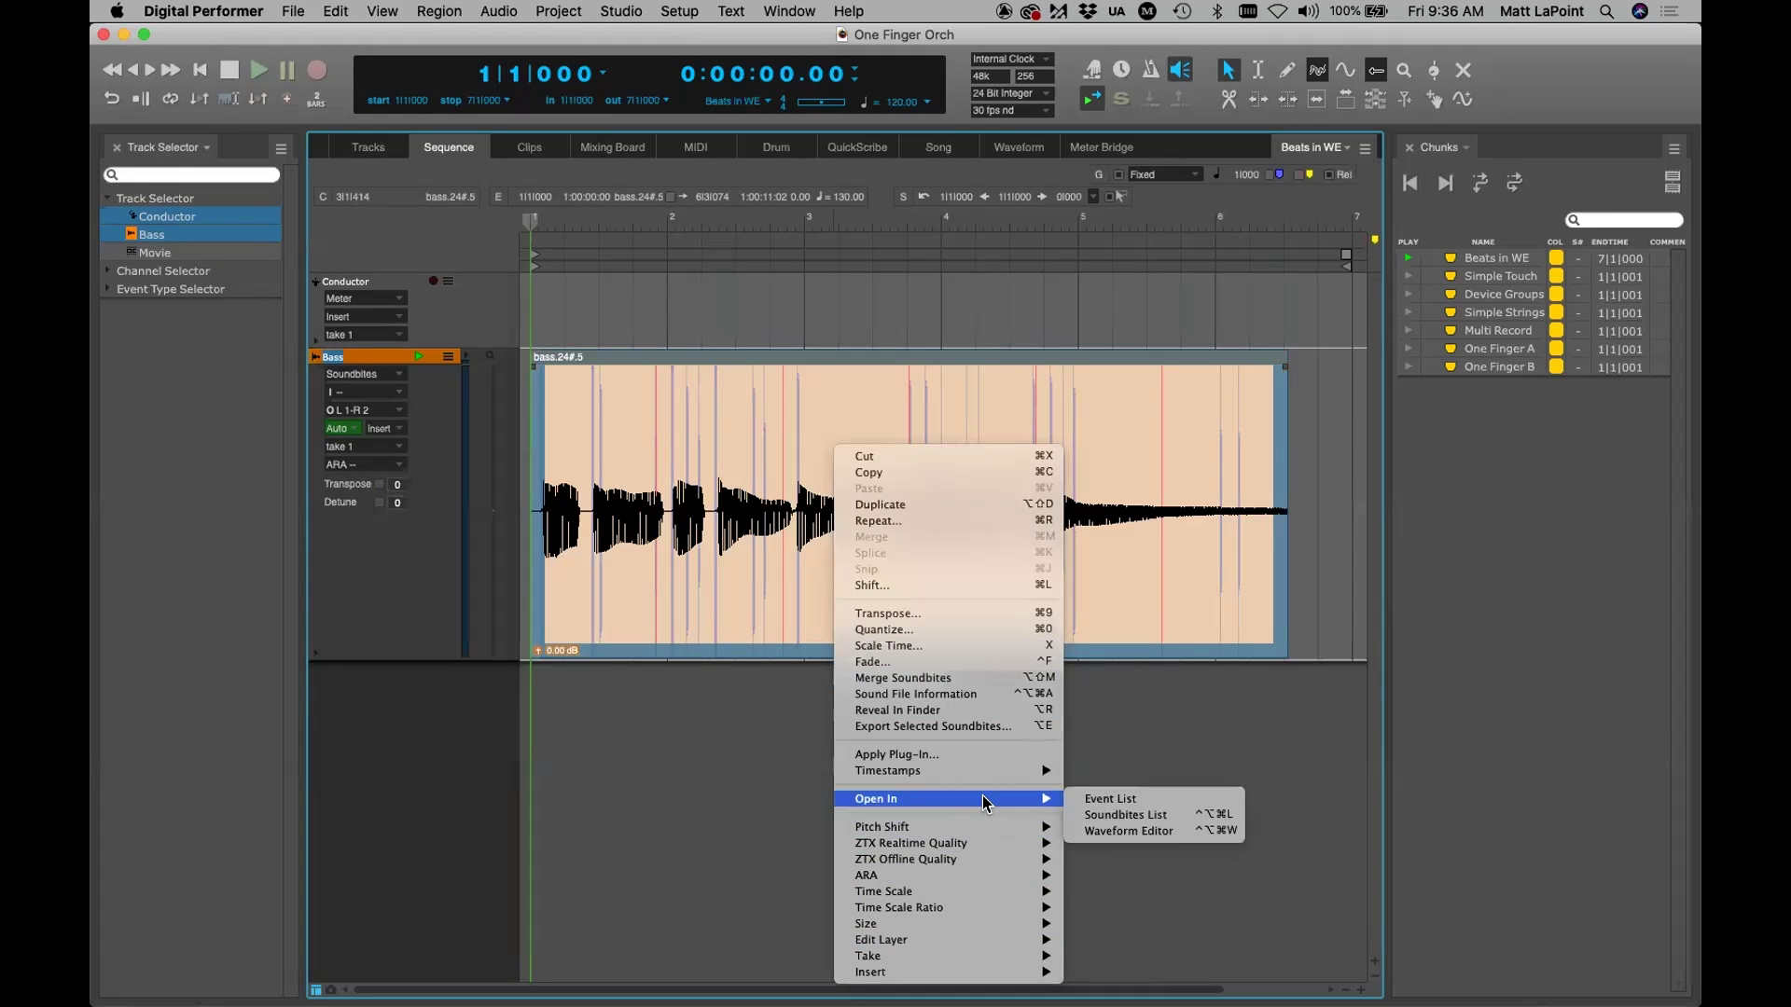
left_click(1107, 829)
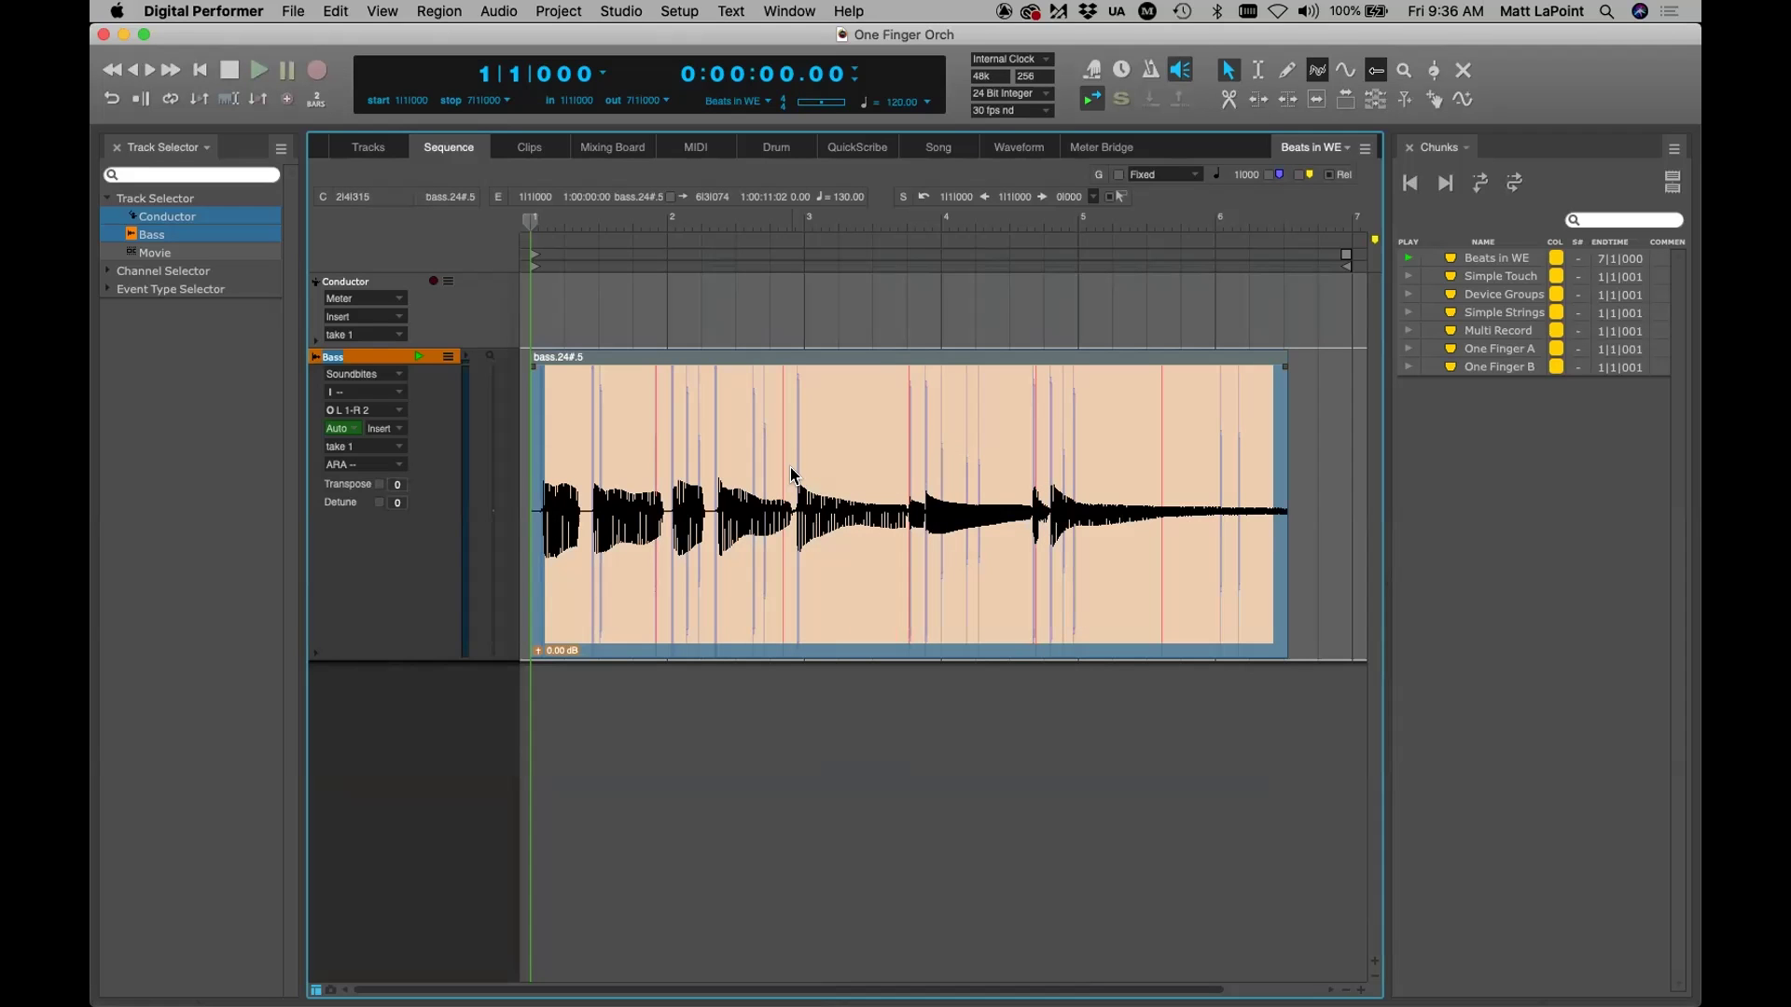
left_click_drag(838, 595, 1358, 886)
left_click_drag(642, 230, 720, 177)
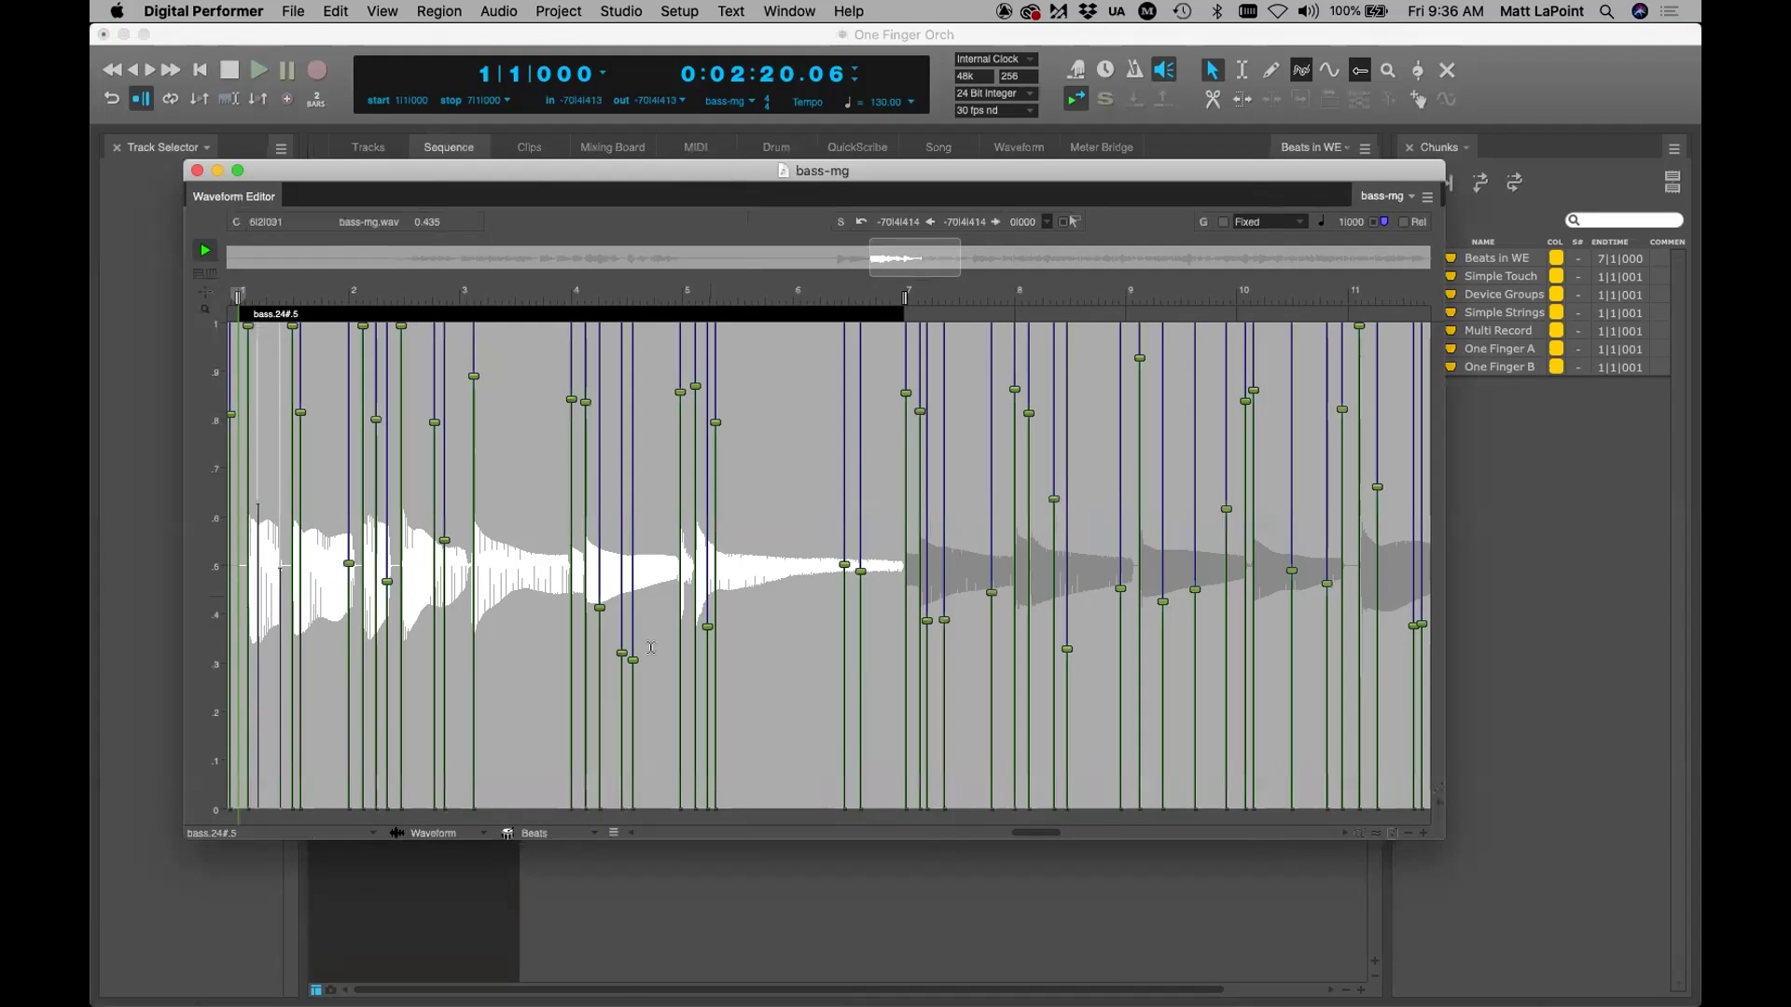
Try selecting the whole sound file in the Waveform Editor's Audio layer, and return to the Beats layer
left_click(527, 833)
left_click(551, 836)
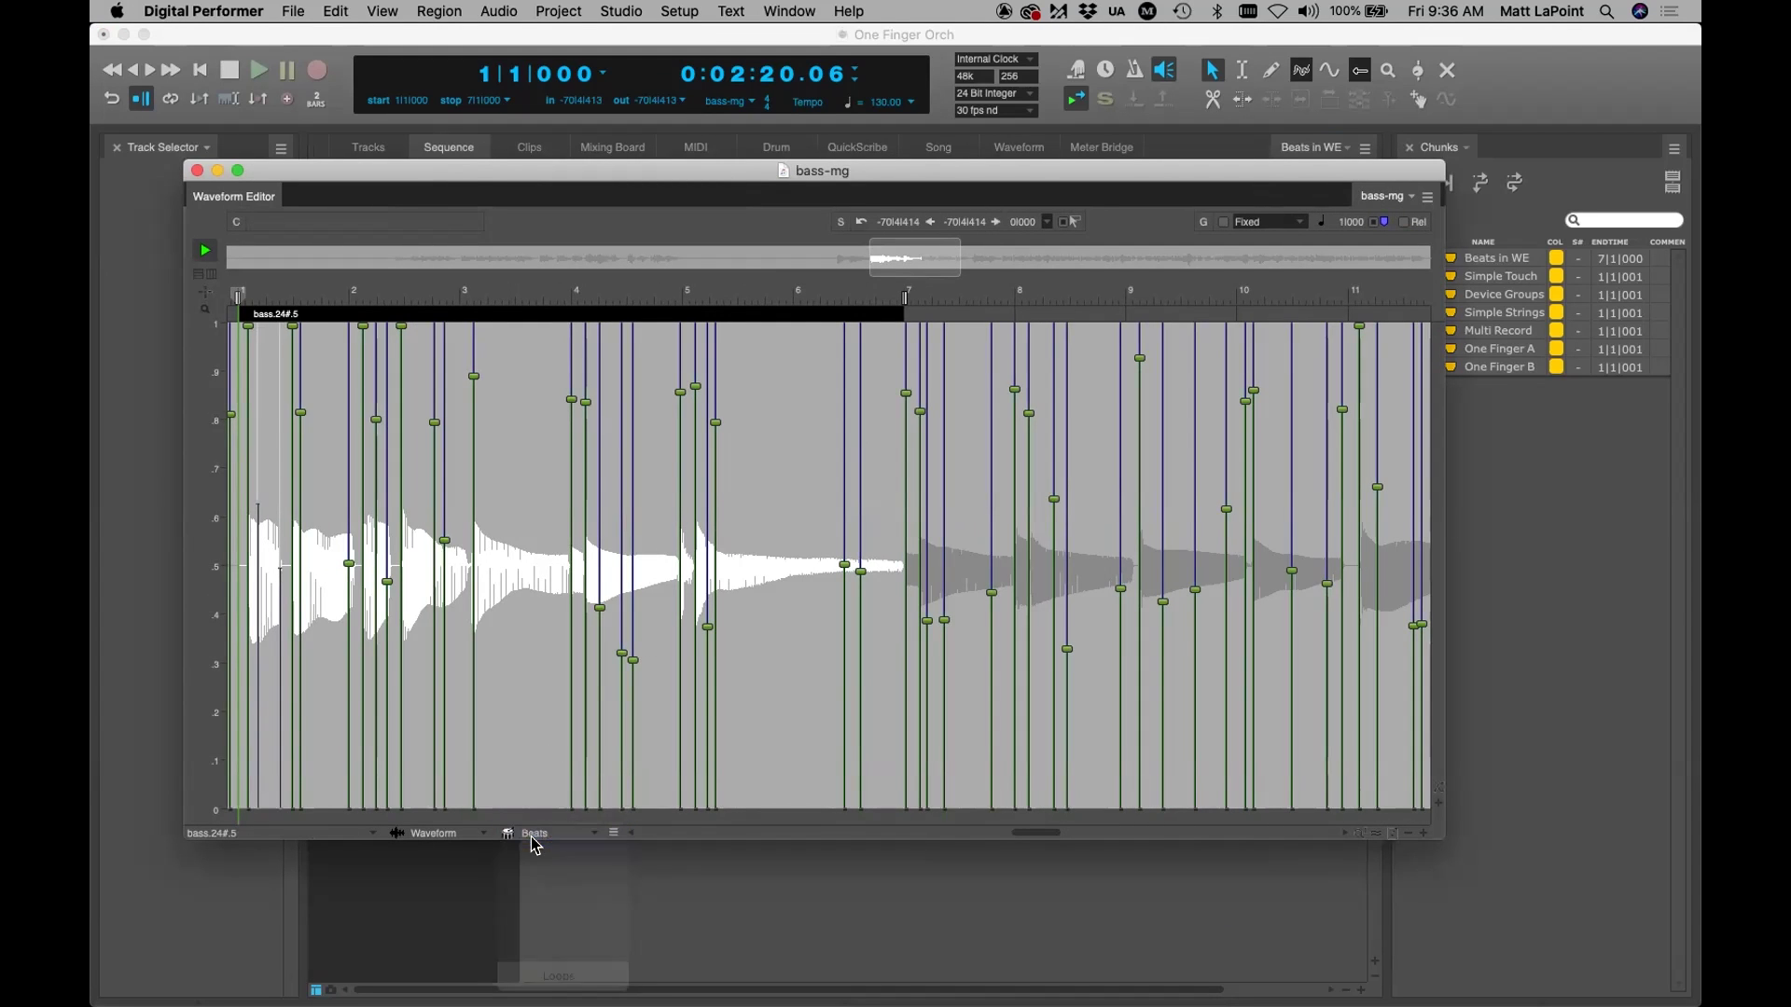
key("super+a")
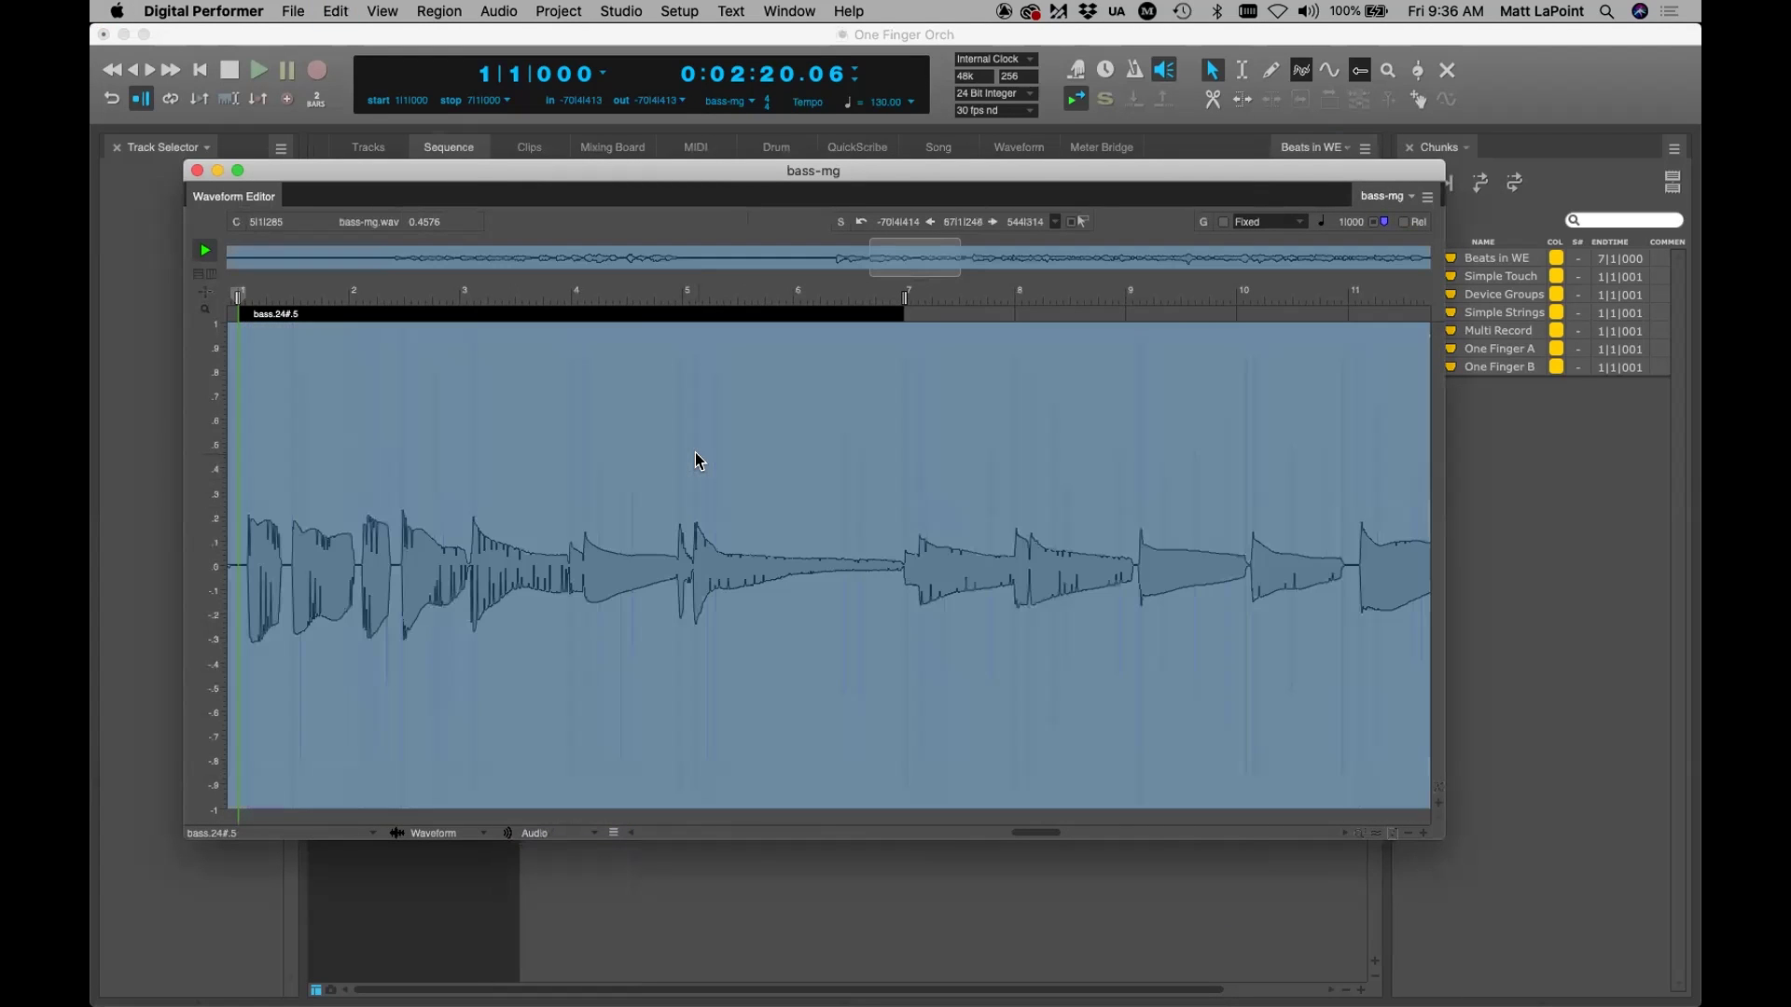
left_click(495, 12)
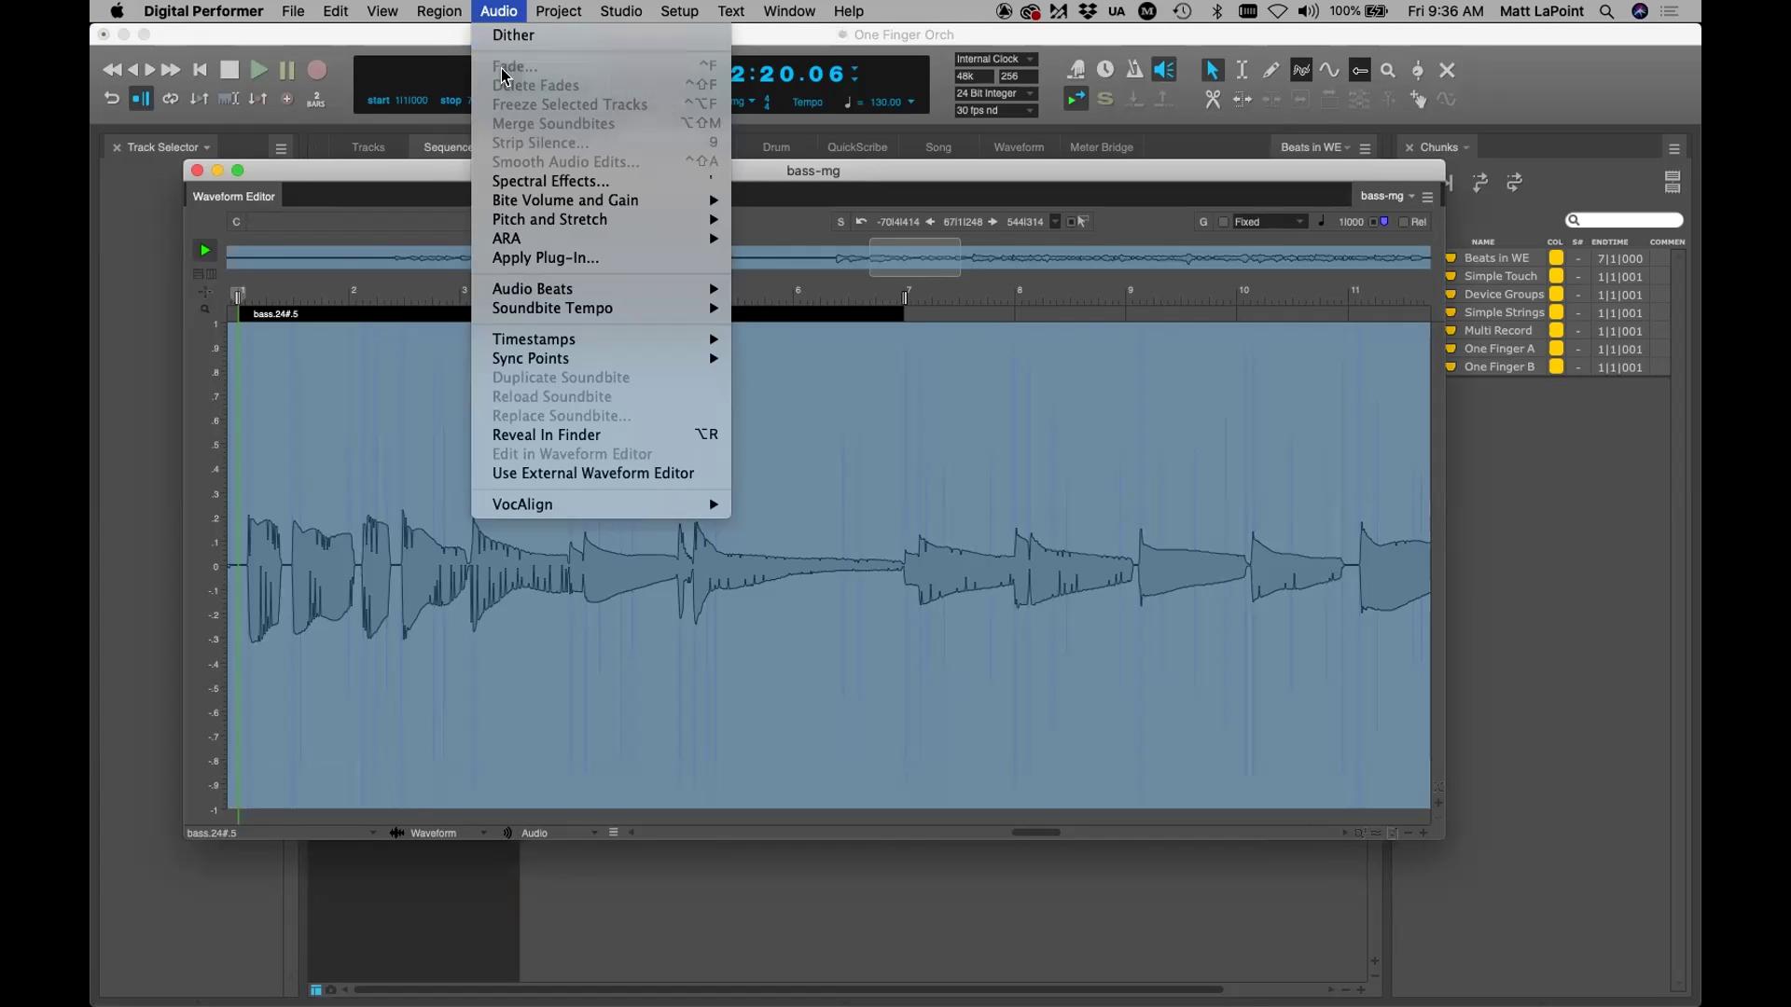
key("Escape")
left_click(608, 472)
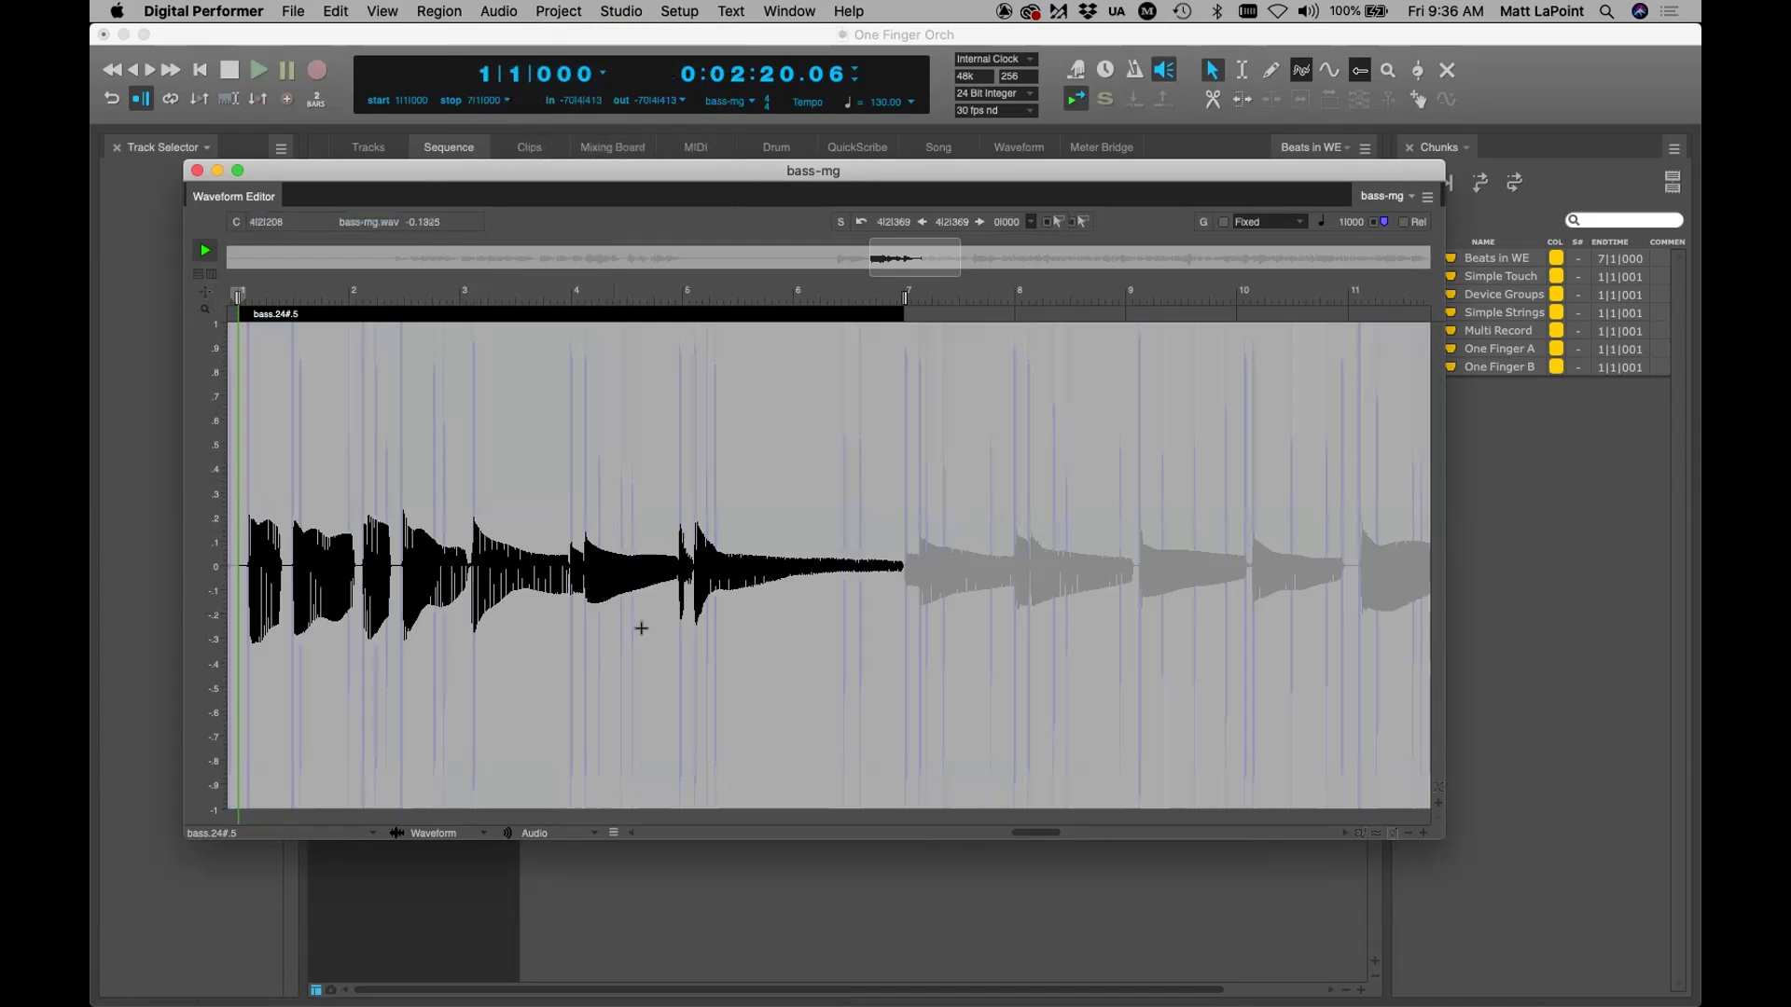
left_click(750, 618, "shift")
left_click(859, 624)
left_click(551, 836)
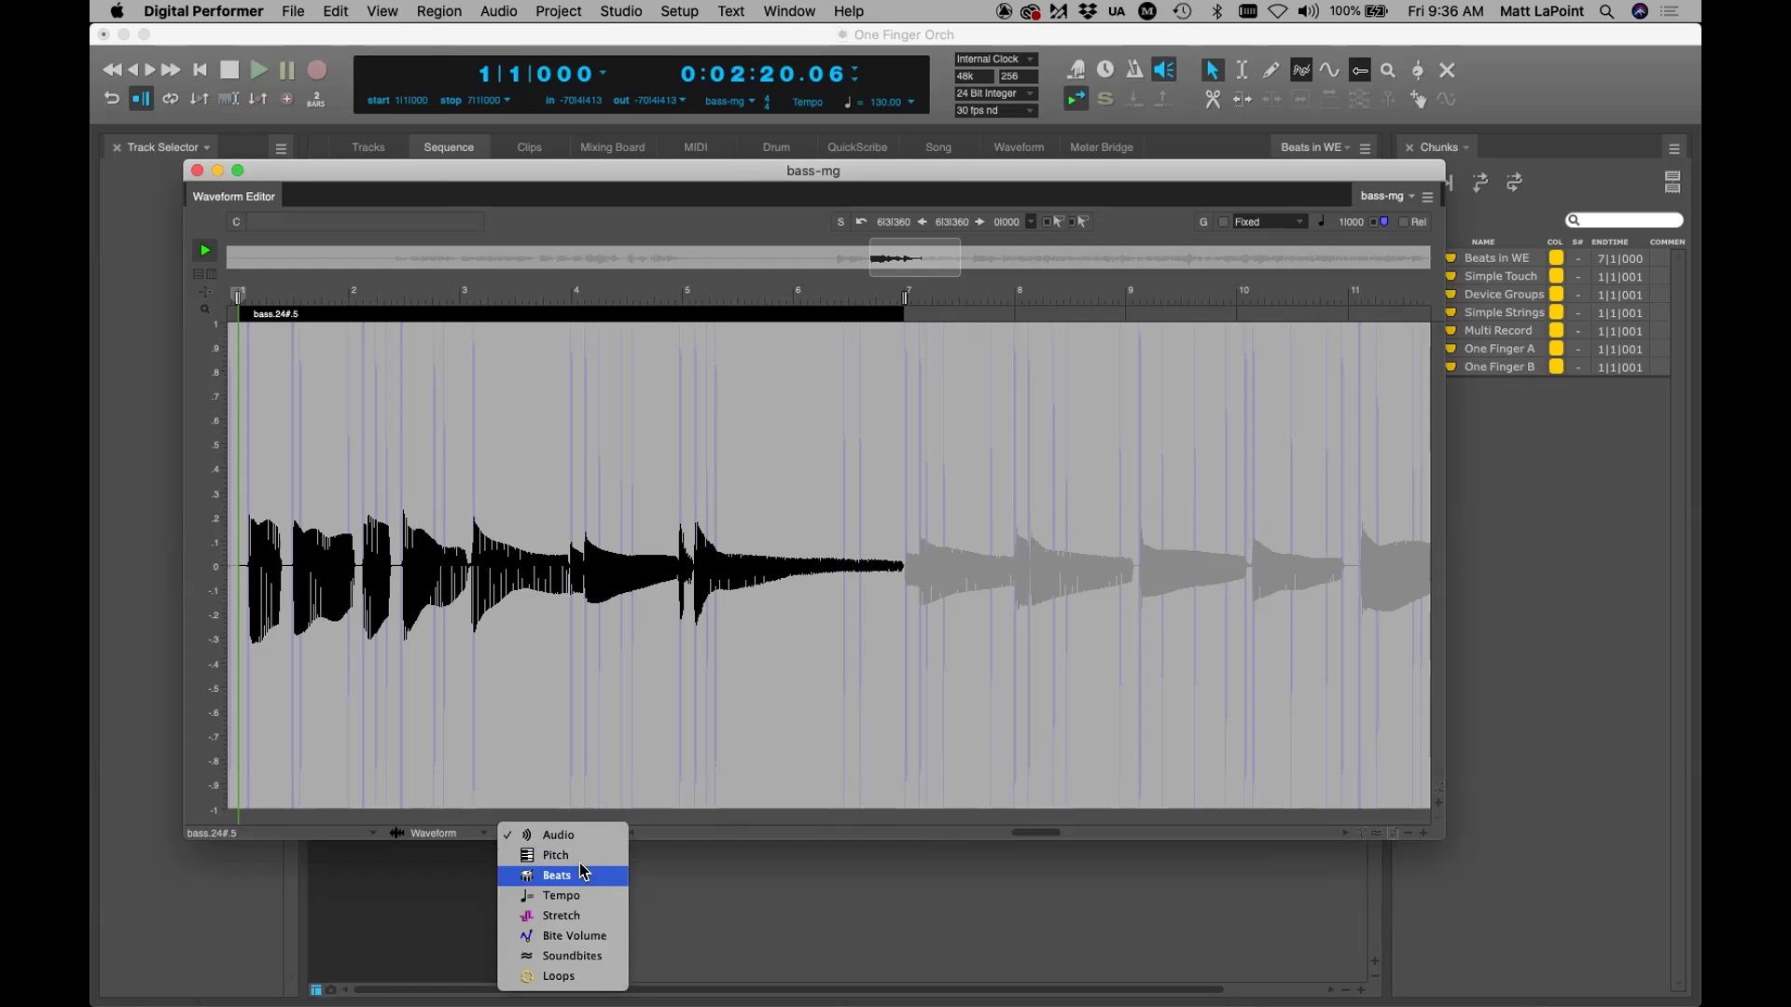
left_click(557, 876)
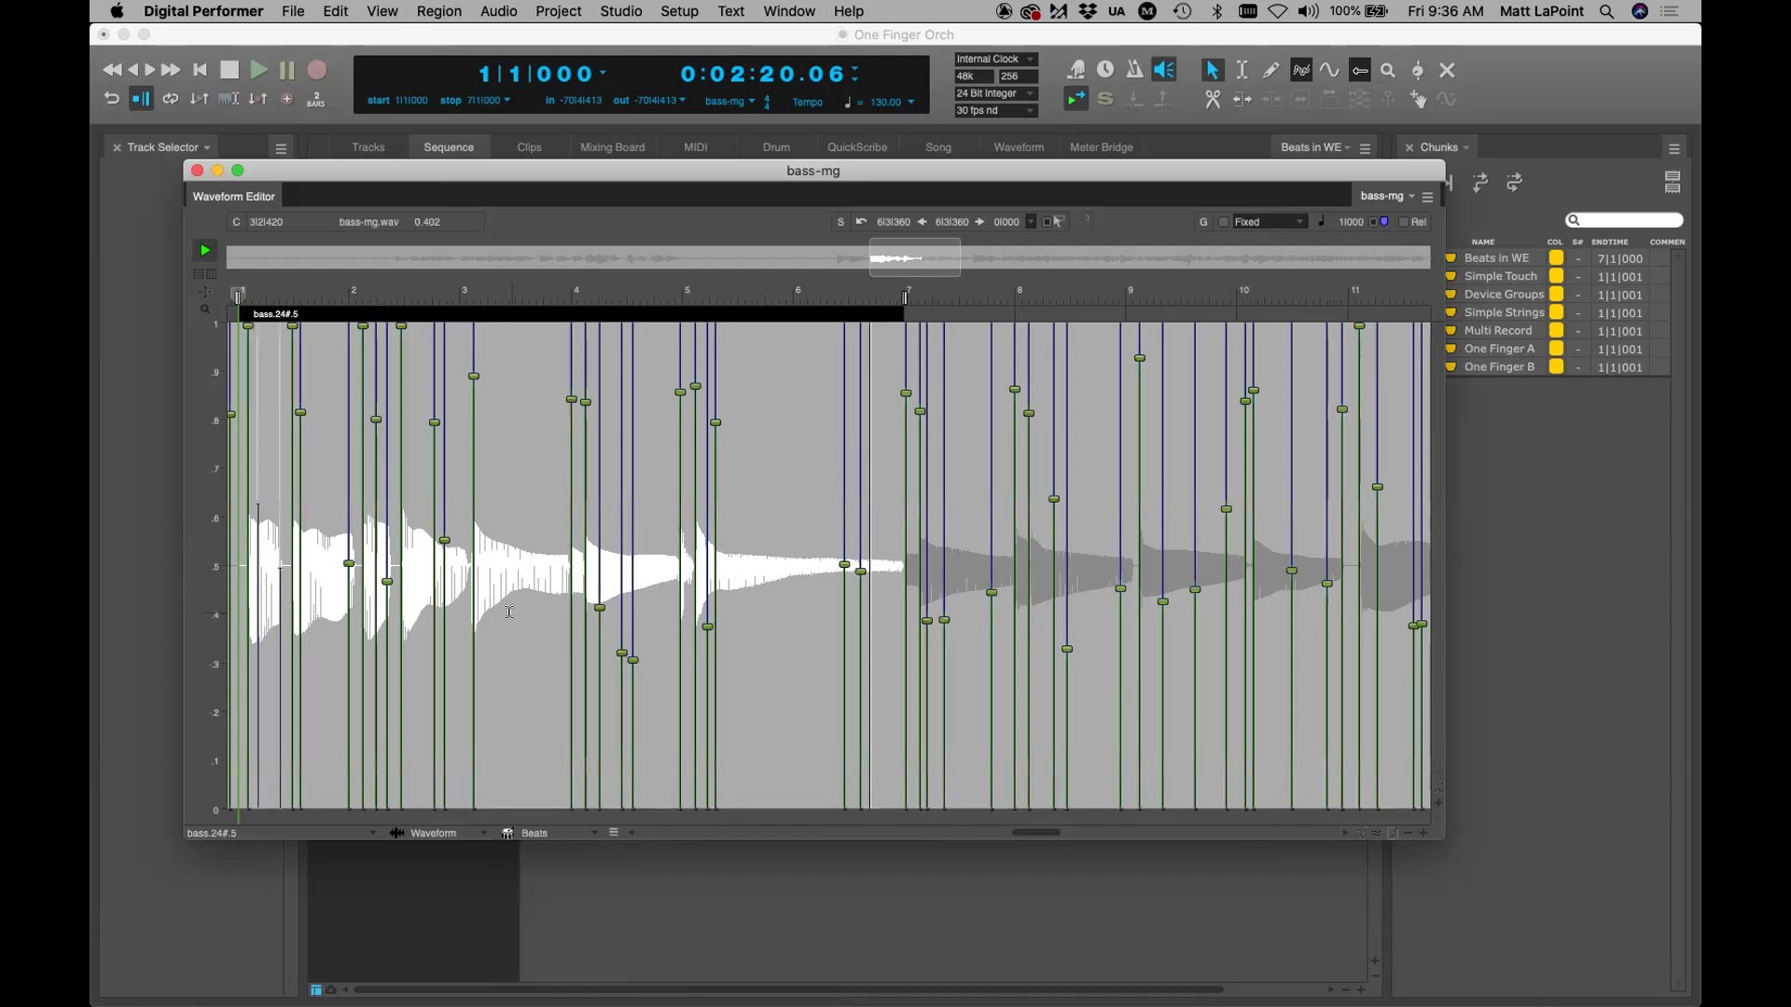
Disable the two extra beats after the note attacks in bar 1 and the four in bar 2 of the bass soundbite
key("super+bracketright")
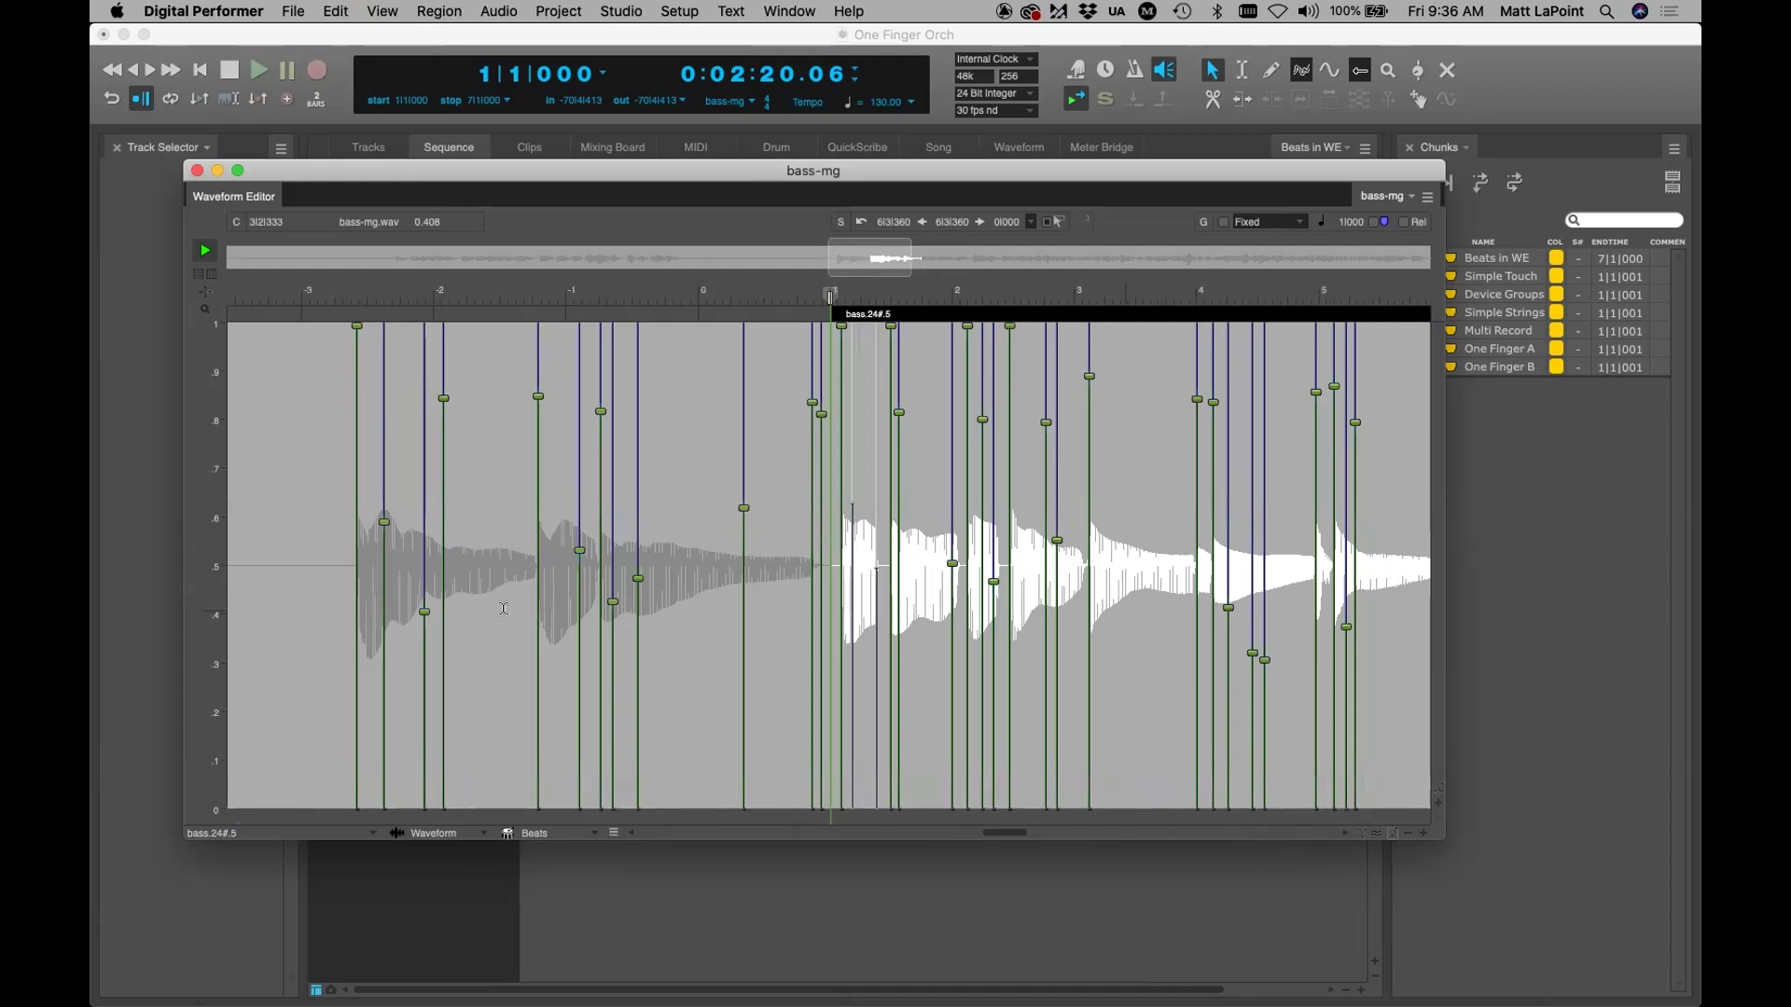
key("super+bracketright")
key("super+bracketright")
key("super+bracketright")
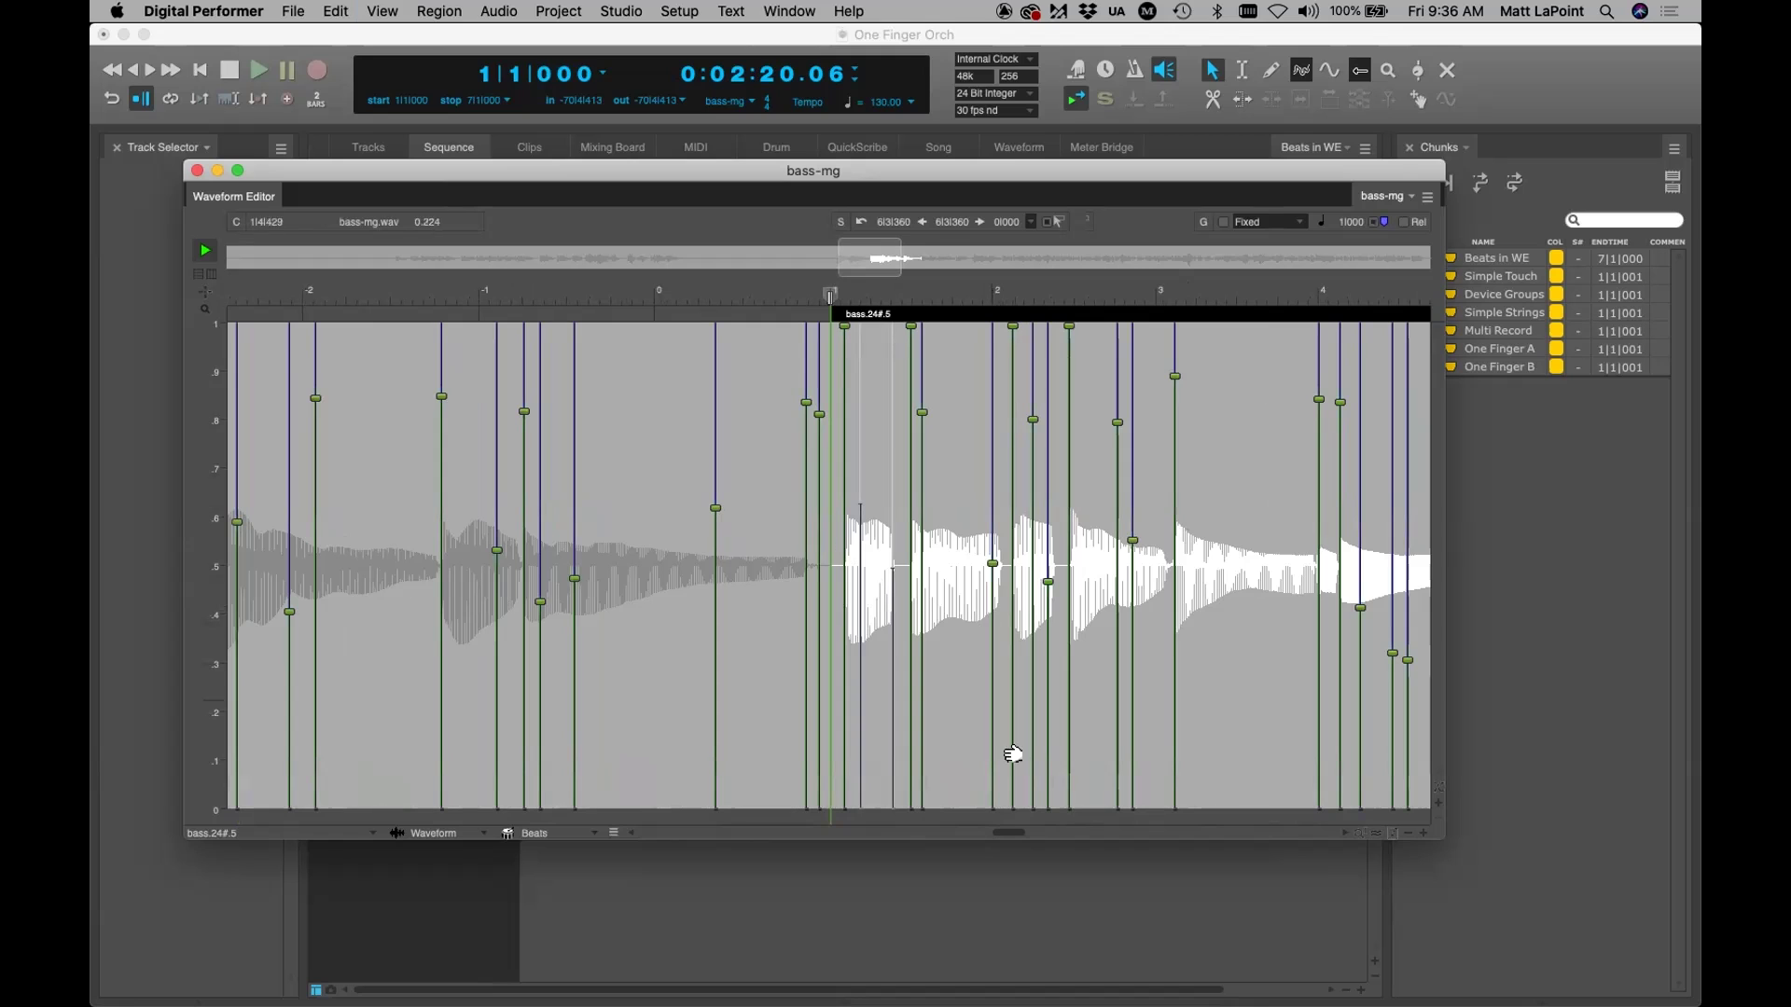
left_click_drag(1011, 834, 1028, 837)
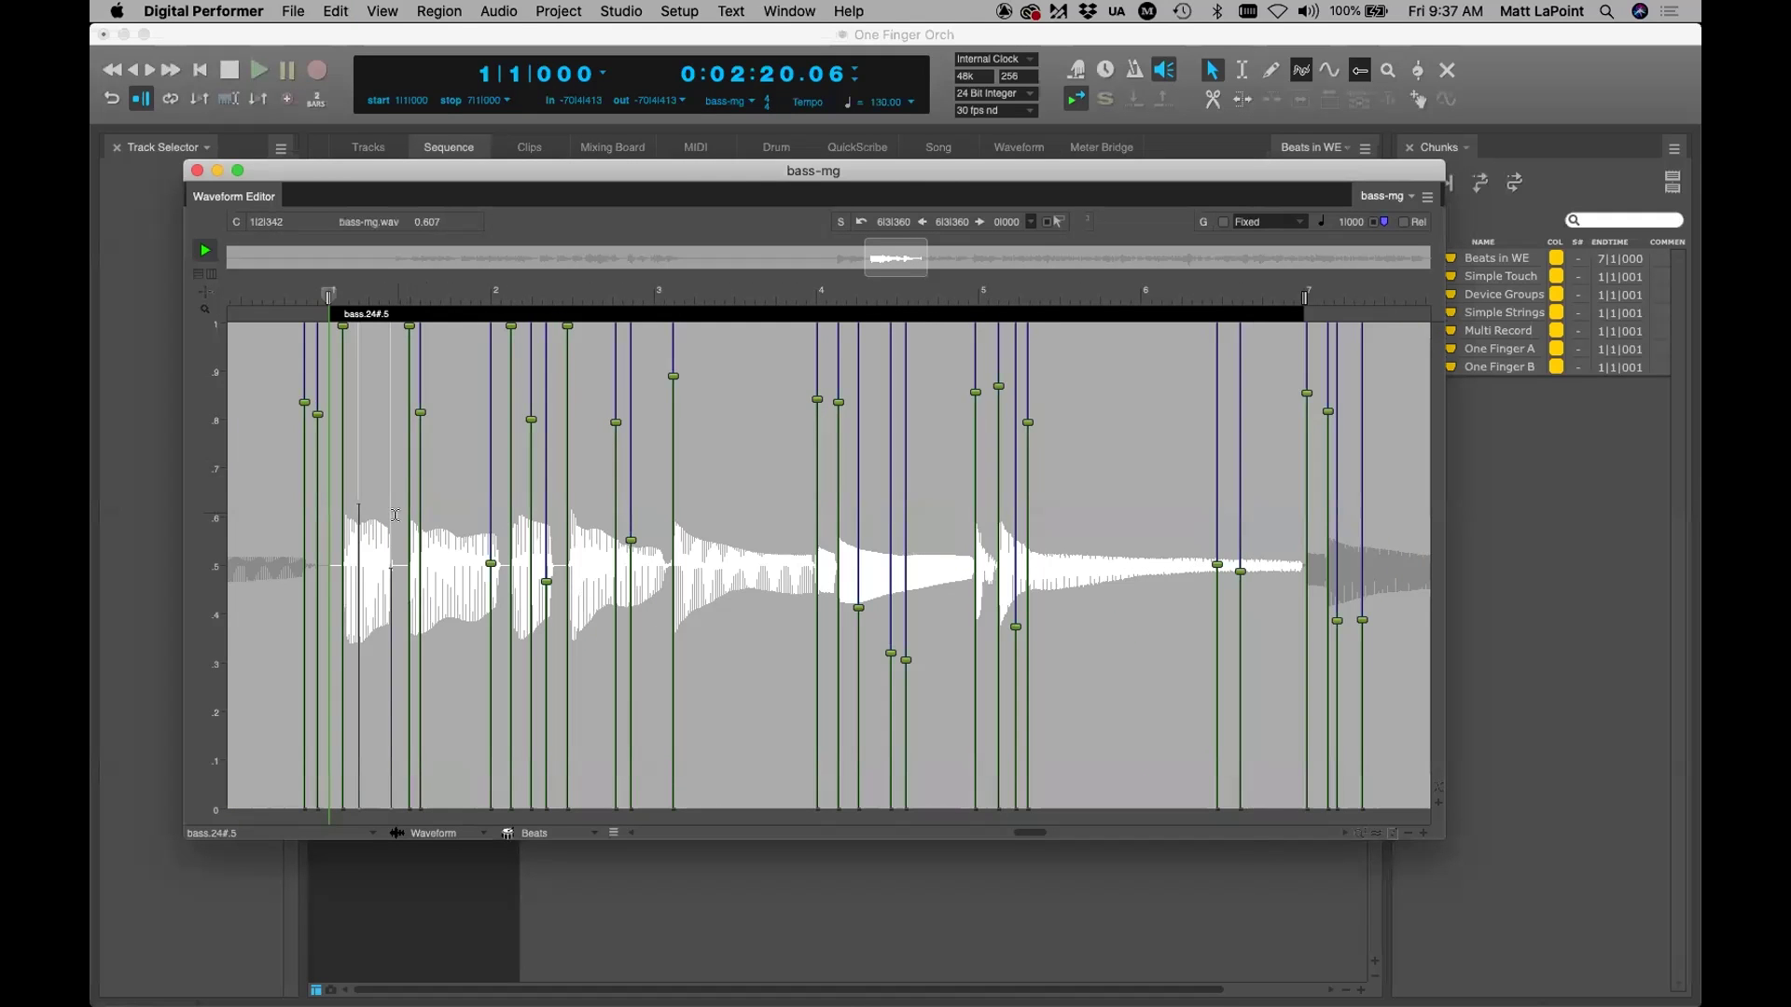
key("e")
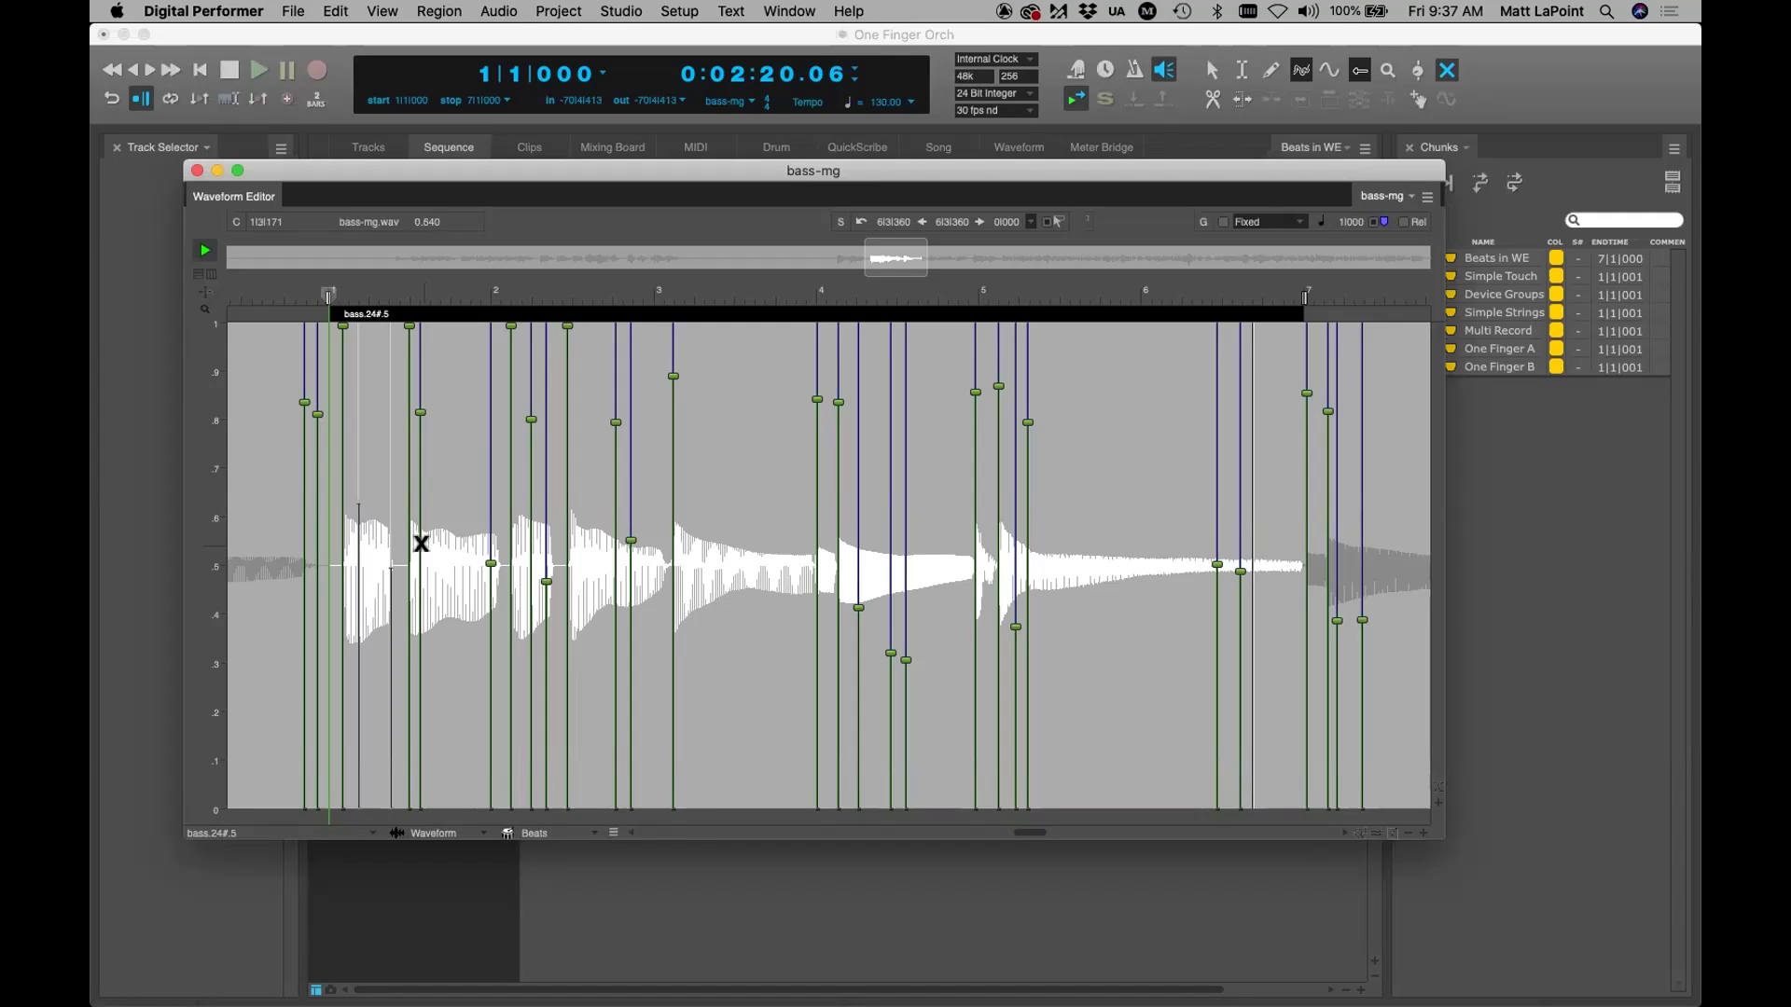
left_click(421, 541)
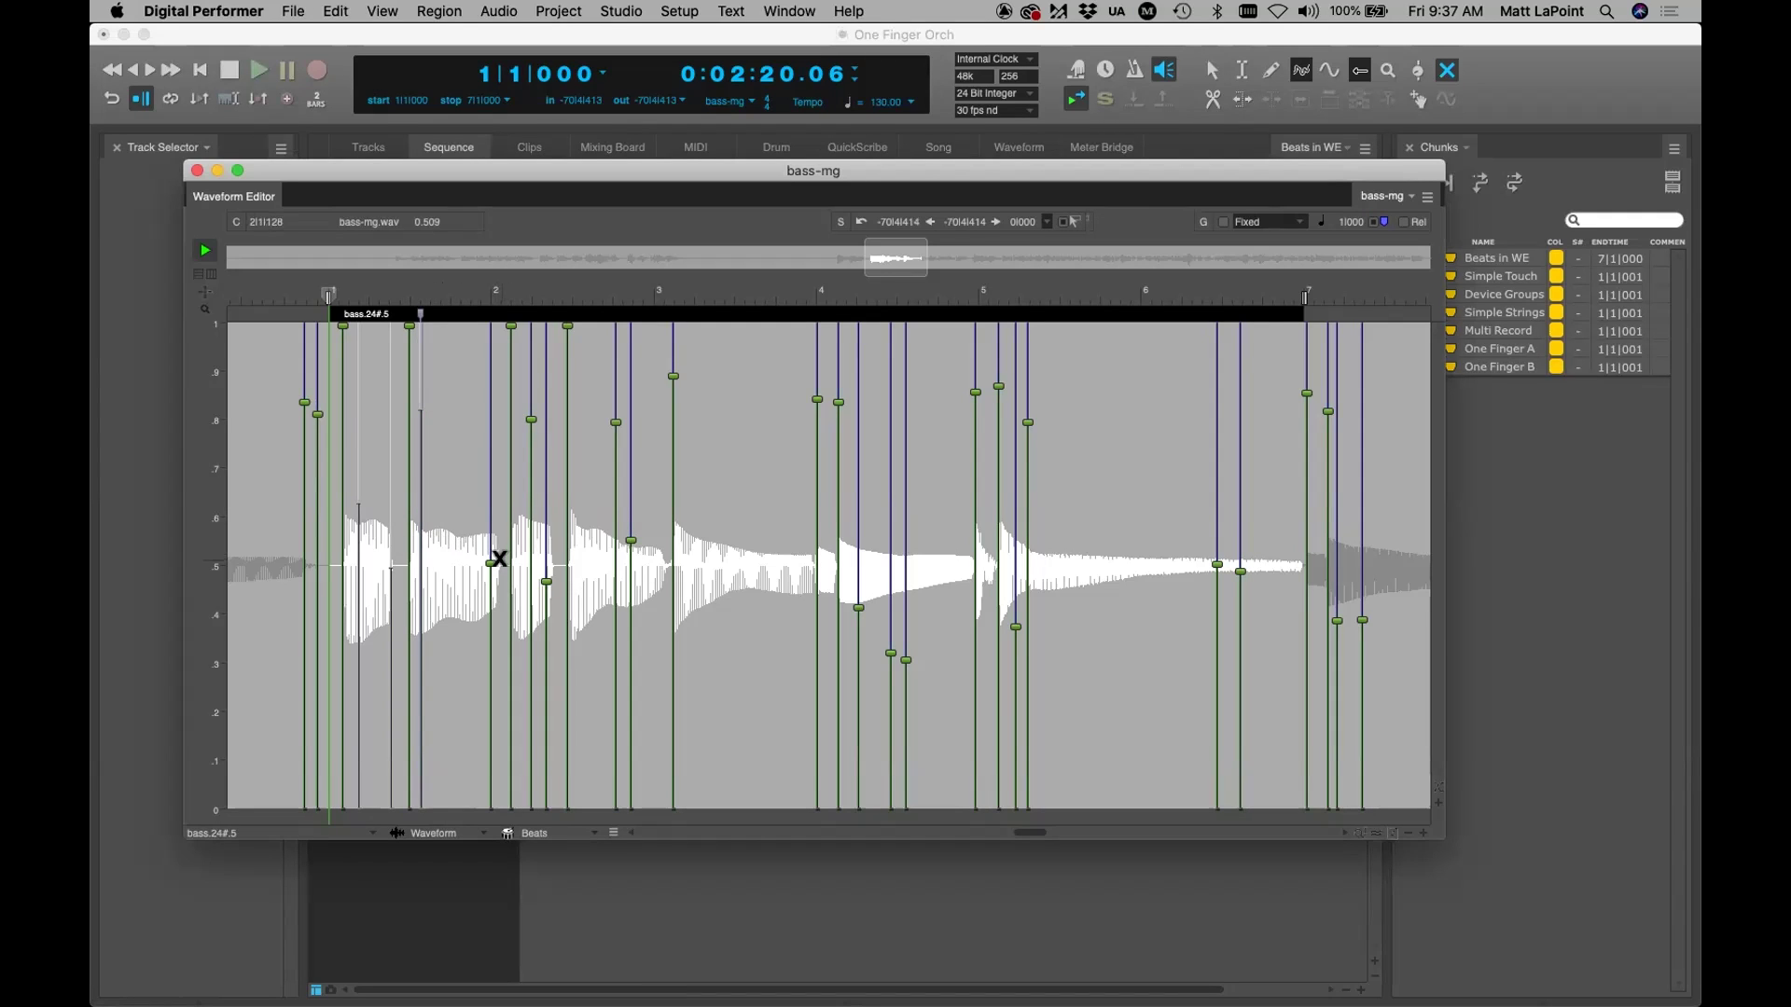
left_click(492, 560)
left_click(534, 557)
left_click(546, 556)
left_click(615, 557)
left_click(629, 563)
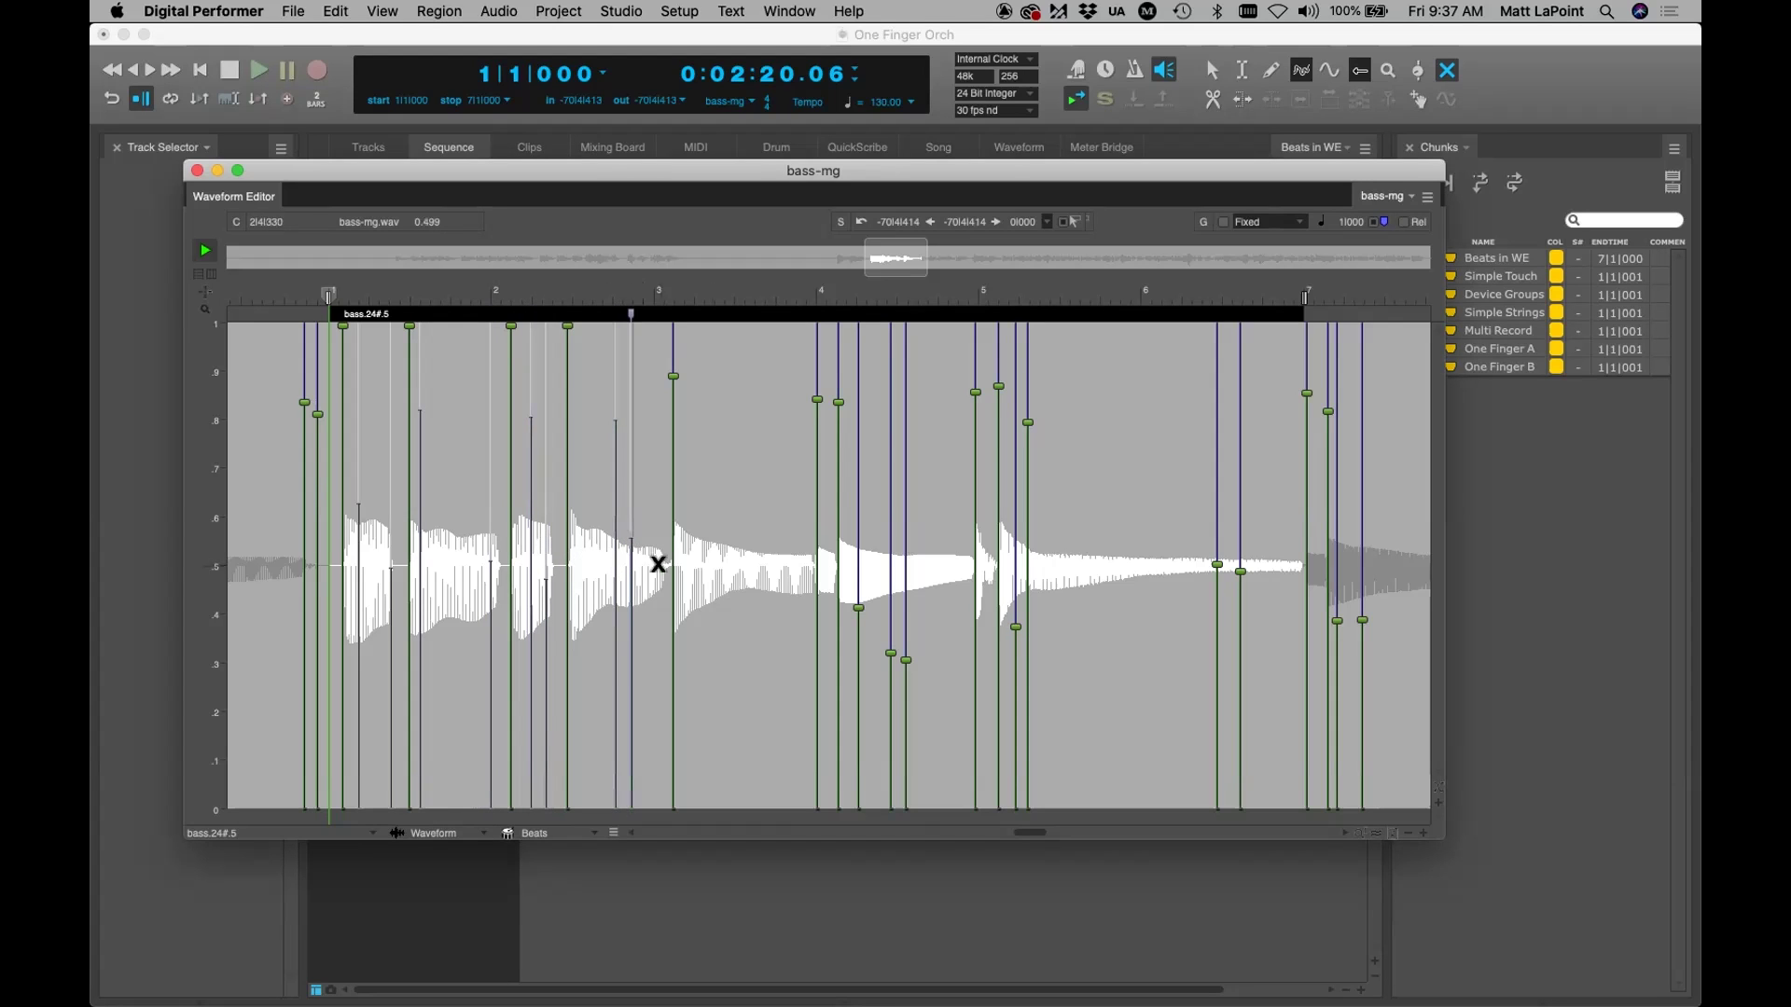
Disable the three extra beats in bar 4 and the two following the second attack of bar 5, keeping that attack's beat enabled
left_click(857, 588)
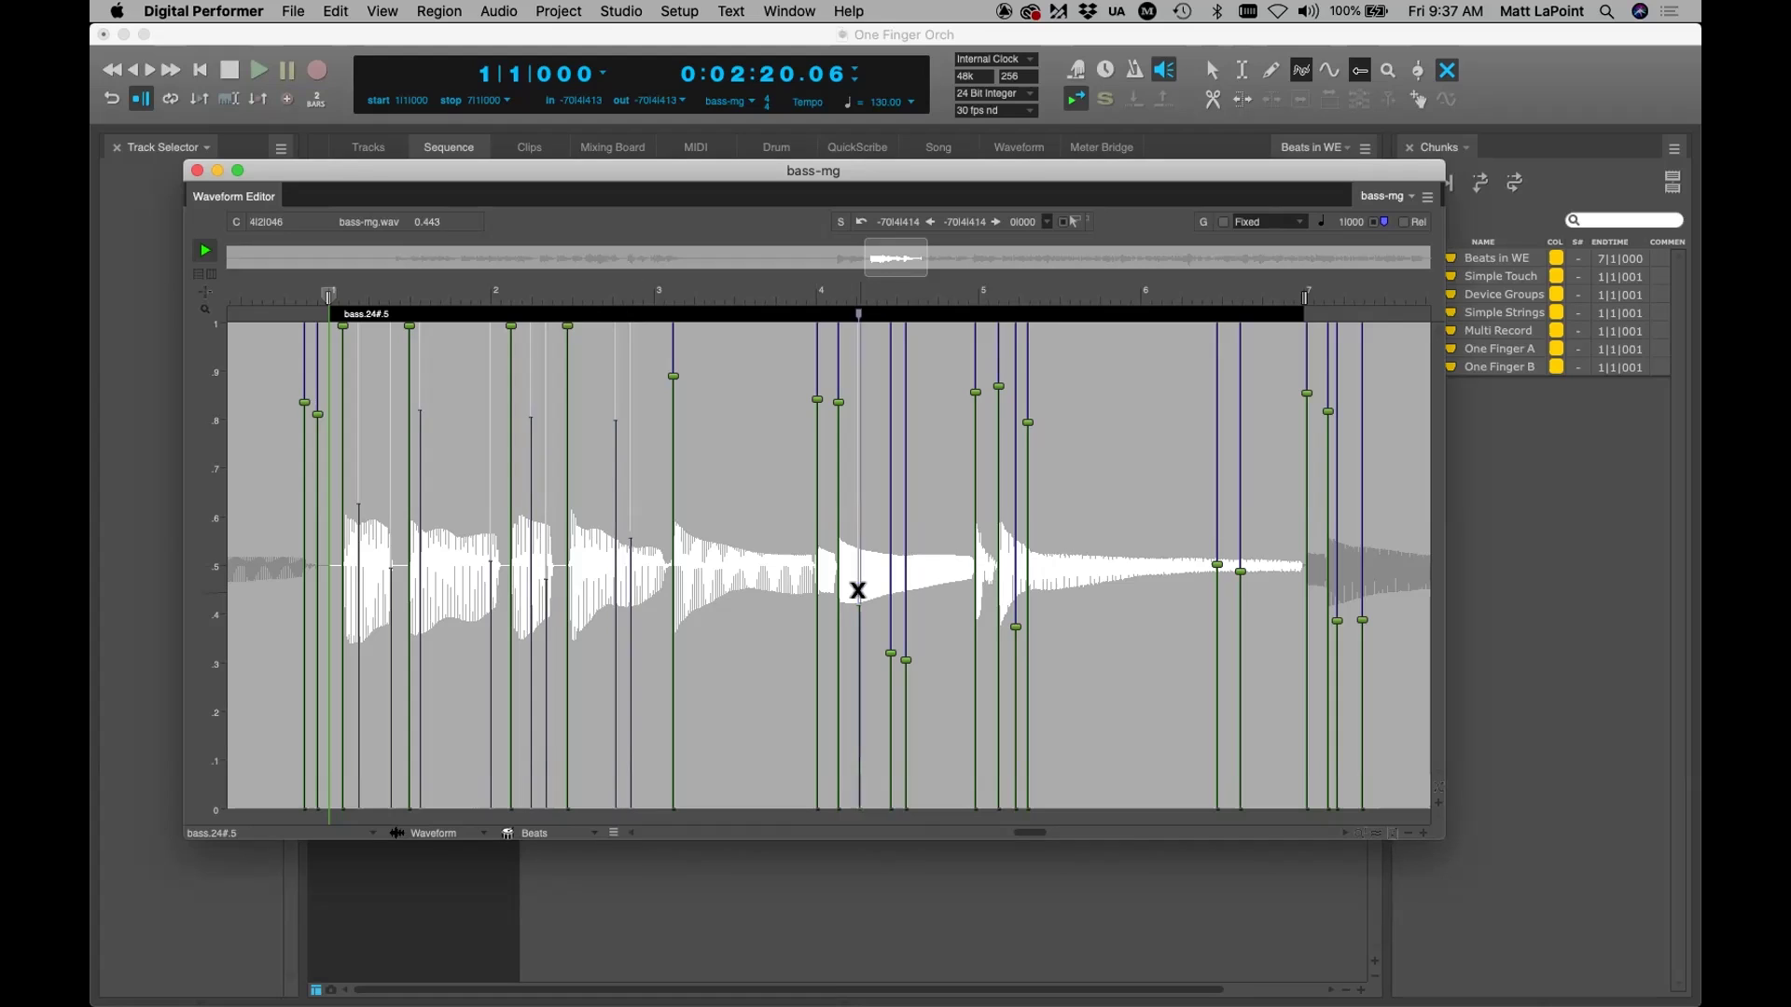
left_click(891, 591)
left_click(903, 589)
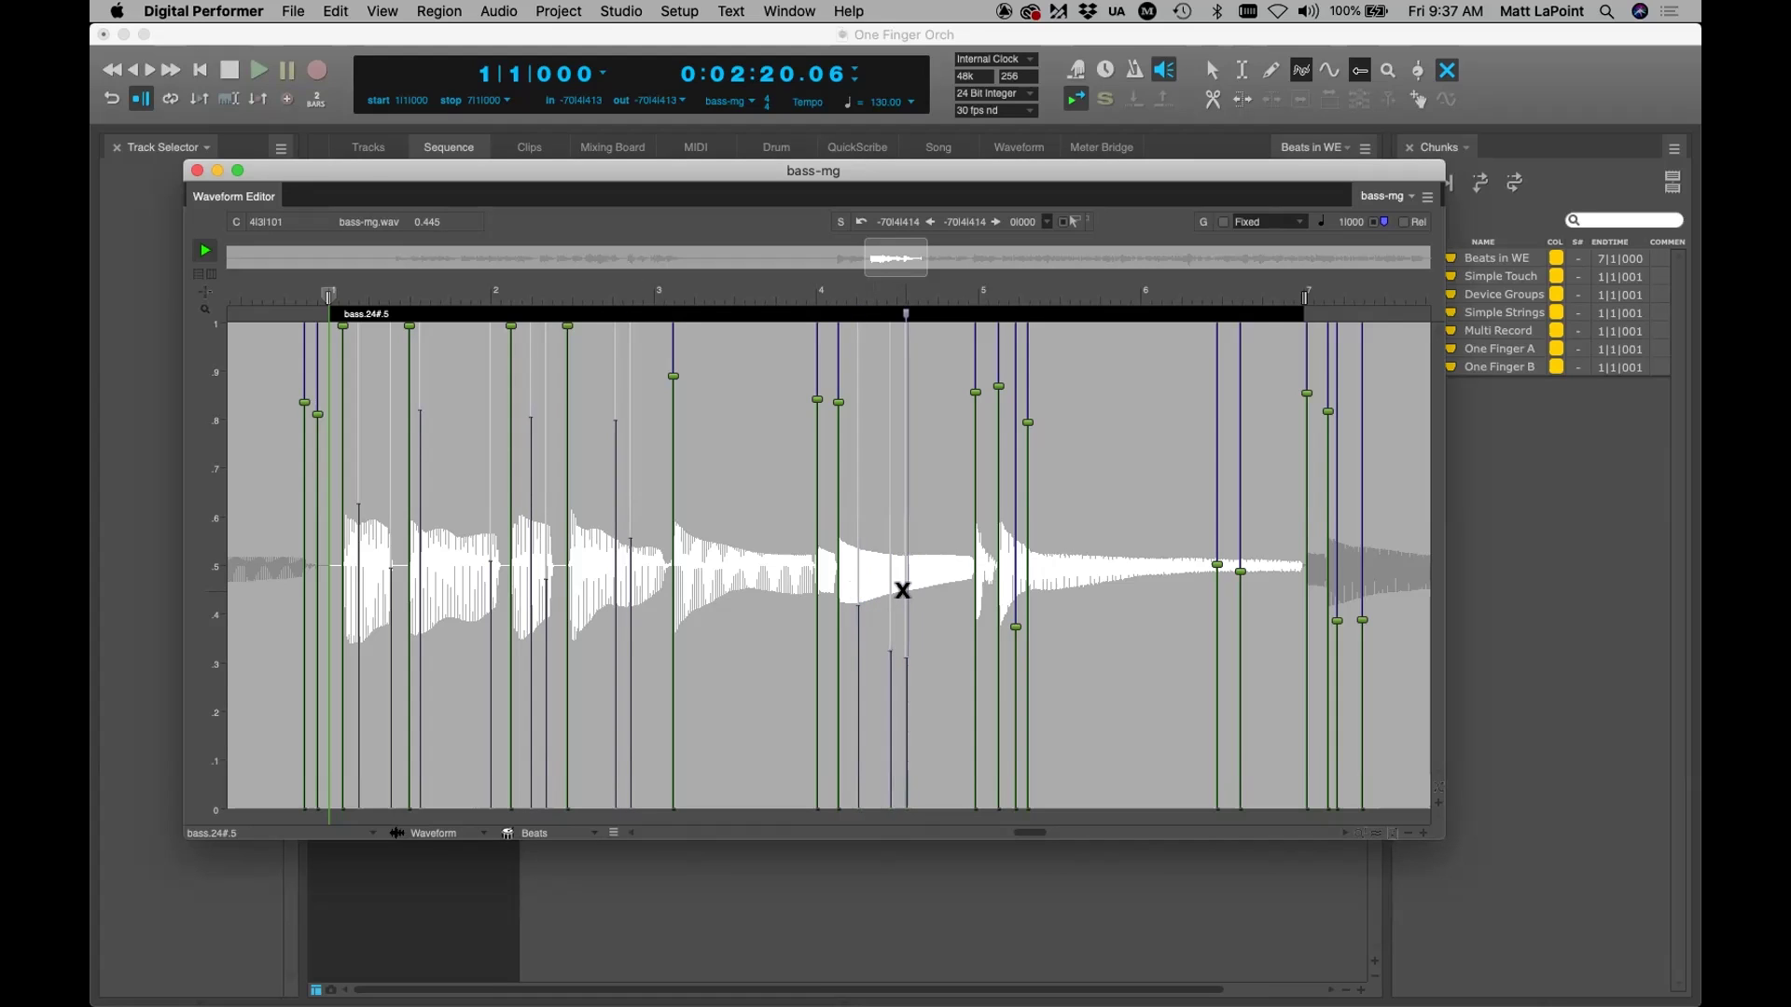
left_click(1001, 612)
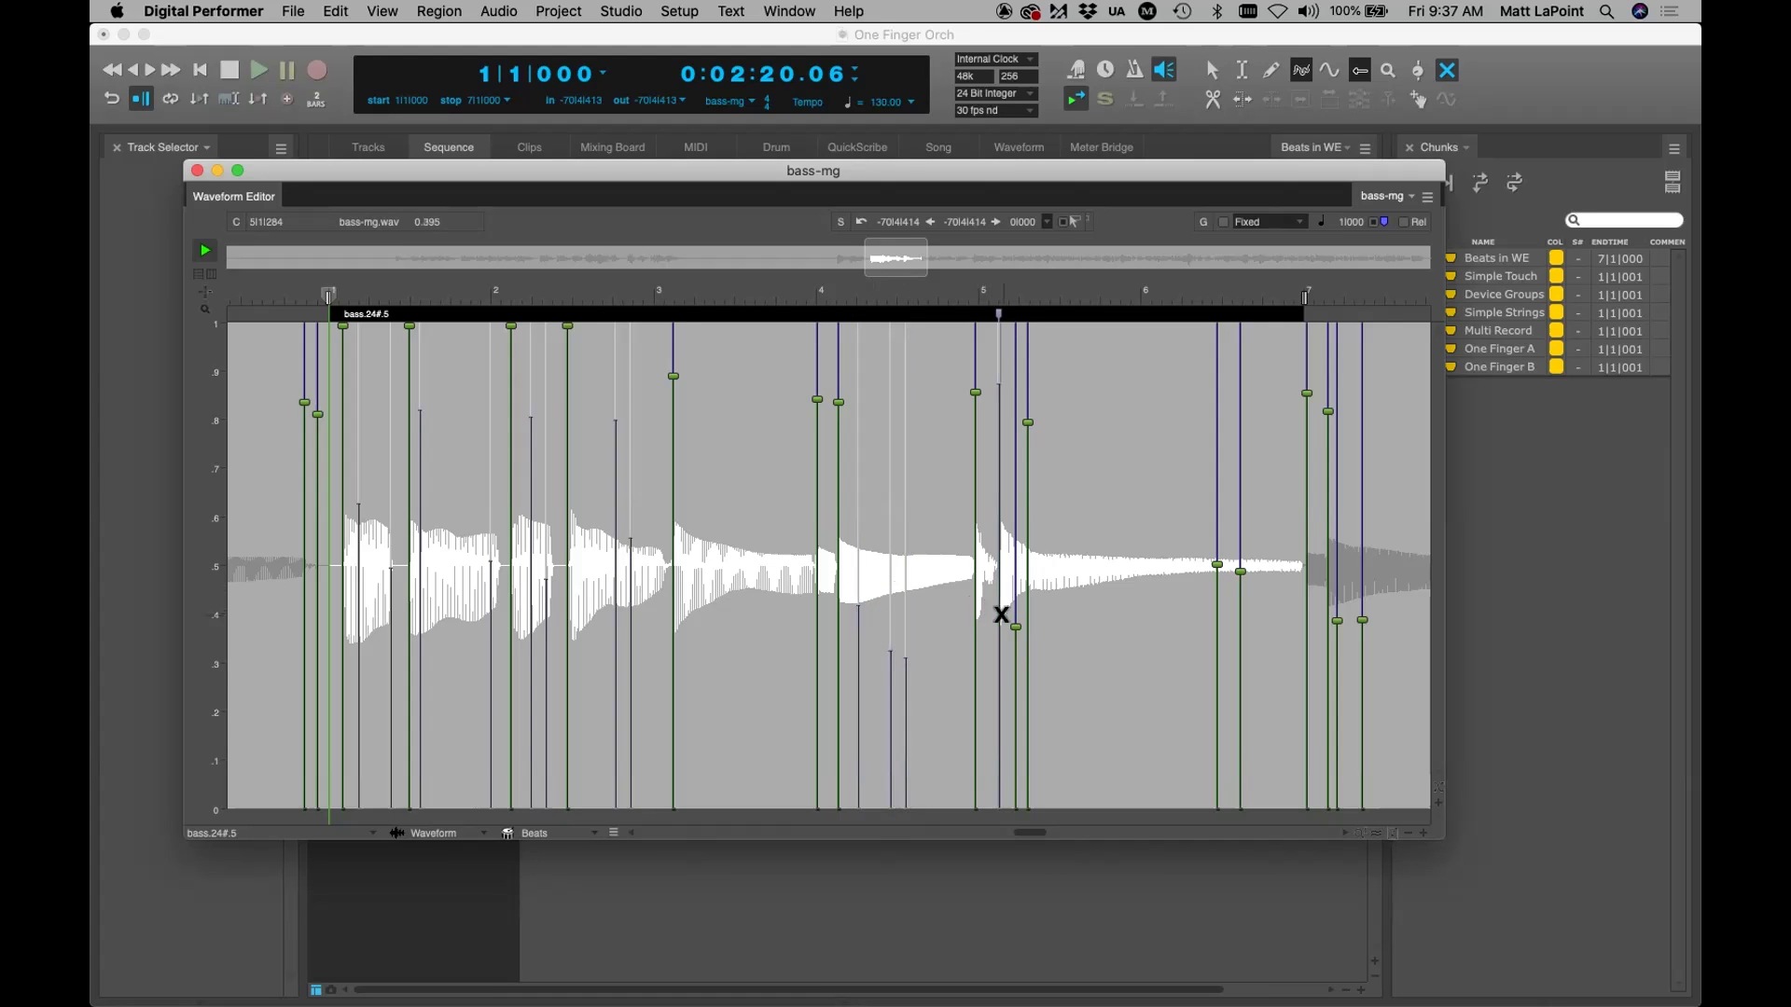
left_click(999, 574)
left_click(1016, 579)
left_click(1026, 579)
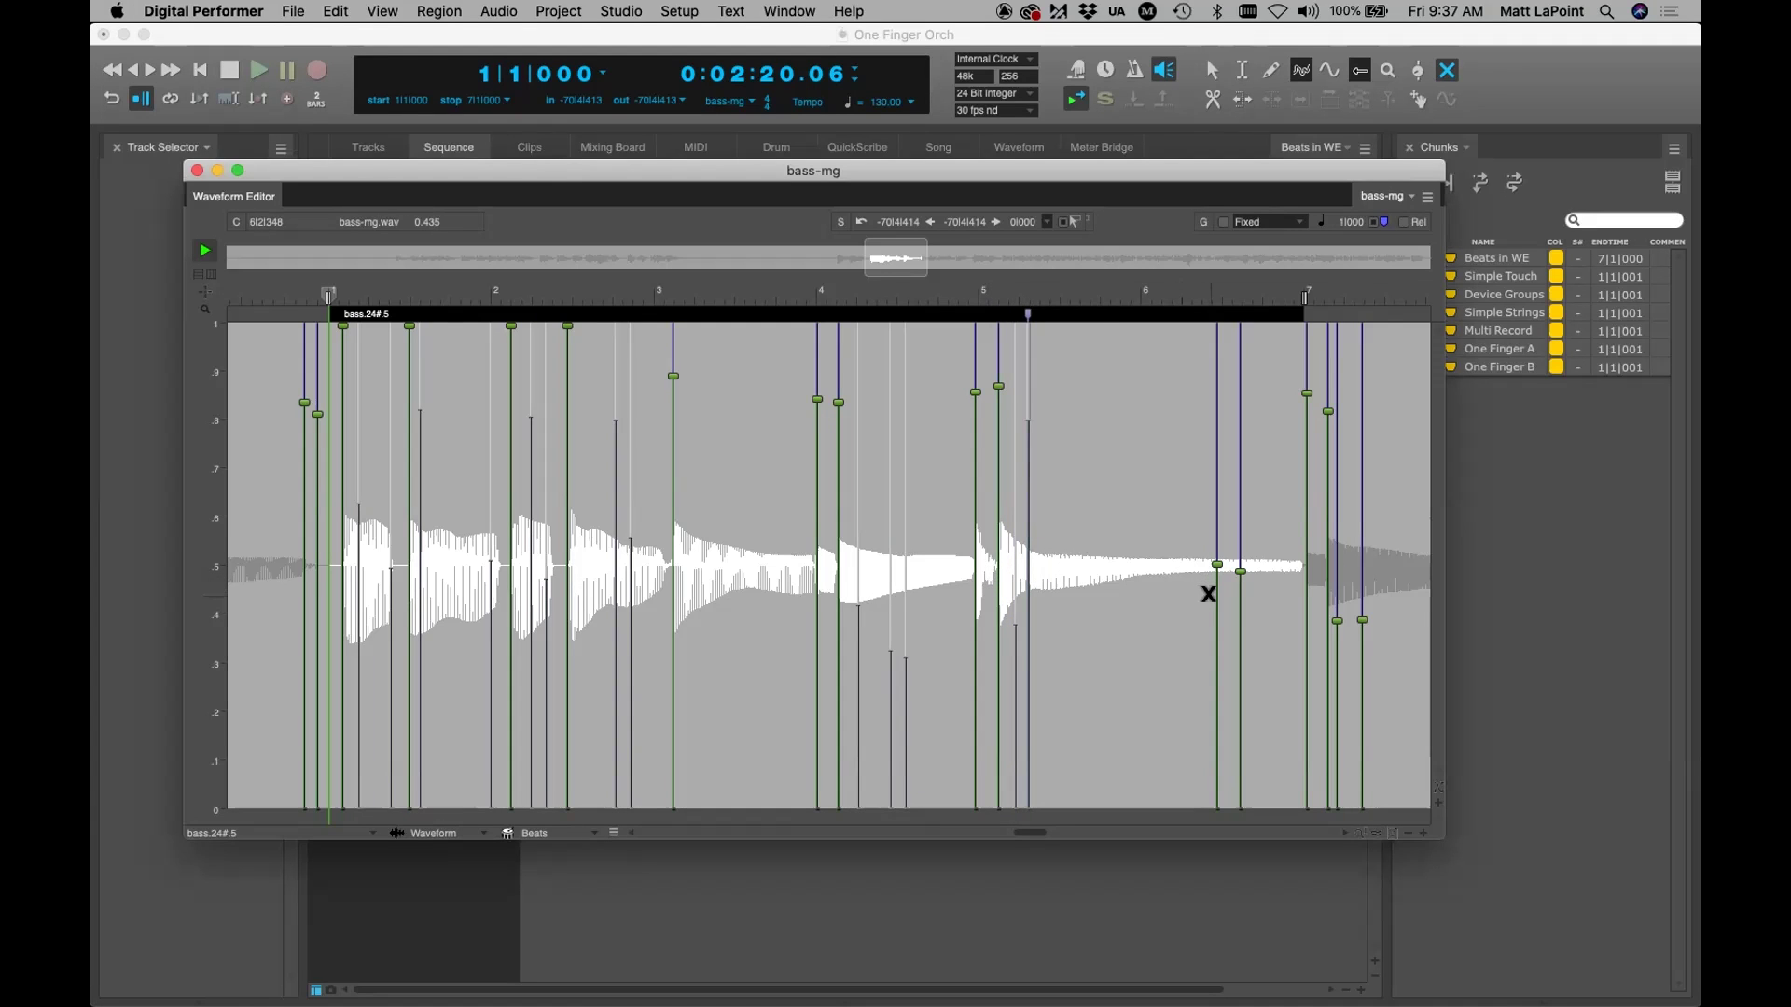
Disable the two extra beats in bar 6 and the one following the first attack of bar 7, and return to the pointer tool
left_click(1214, 595)
left_click(1235, 593)
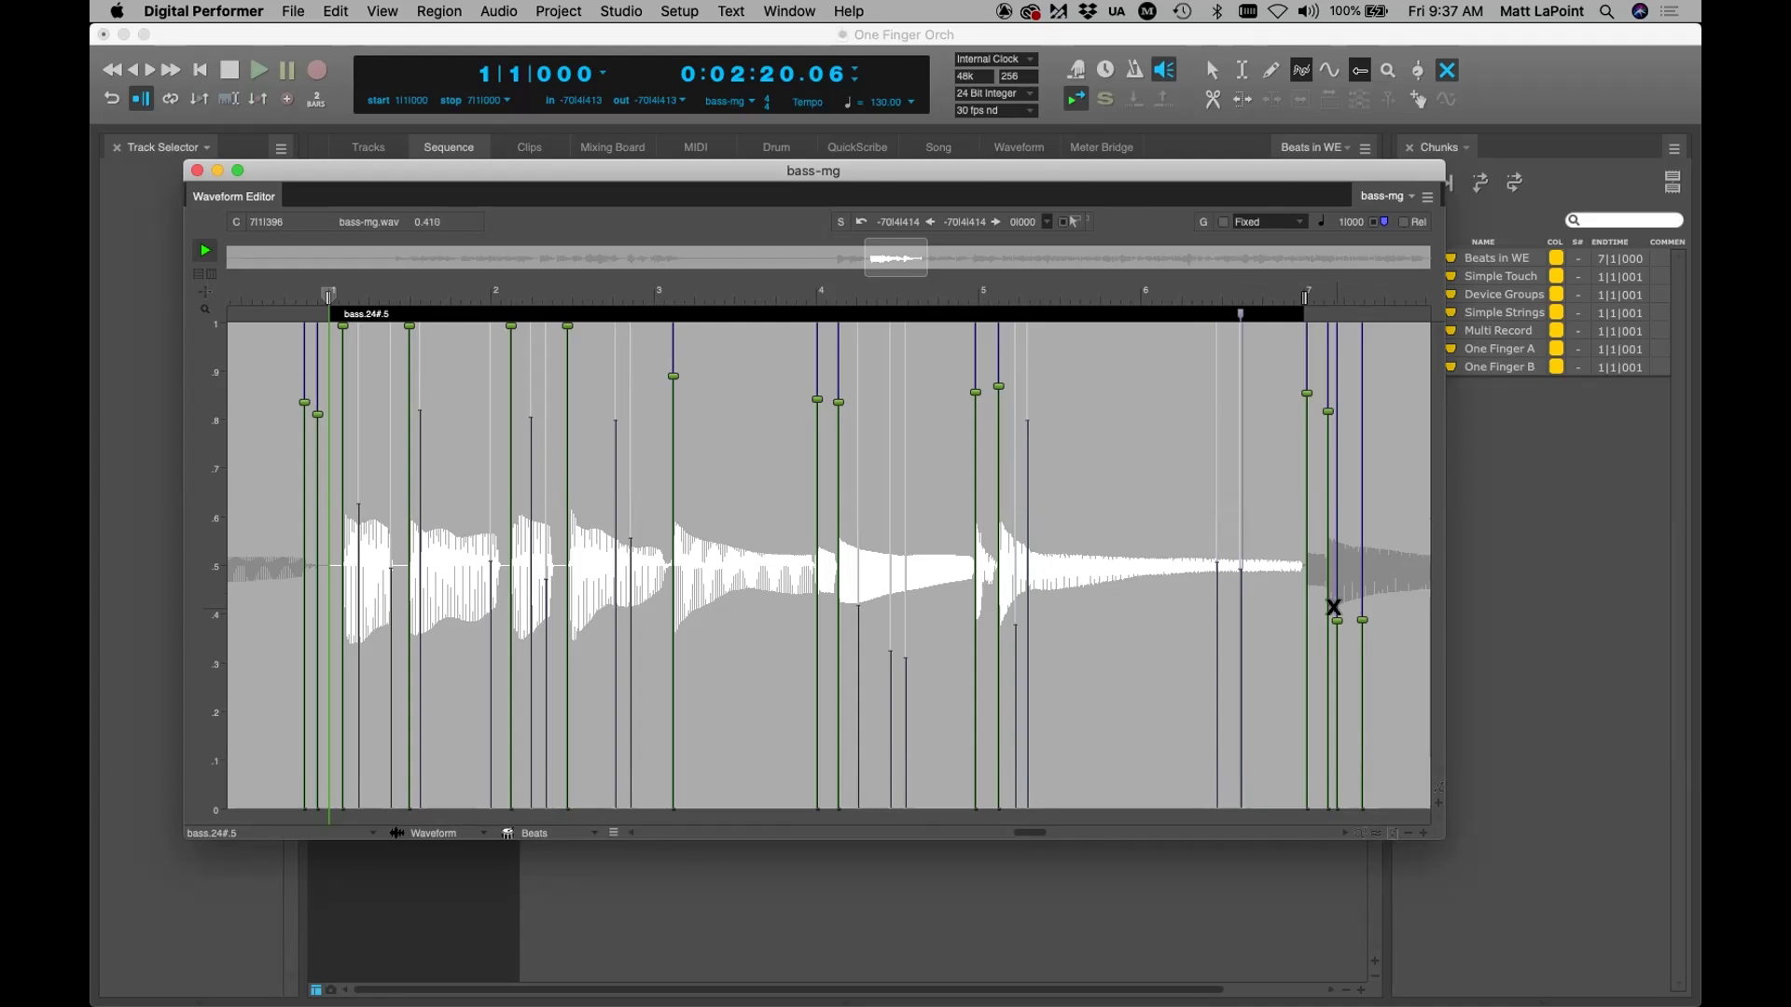
left_click(1336, 617)
key("a")
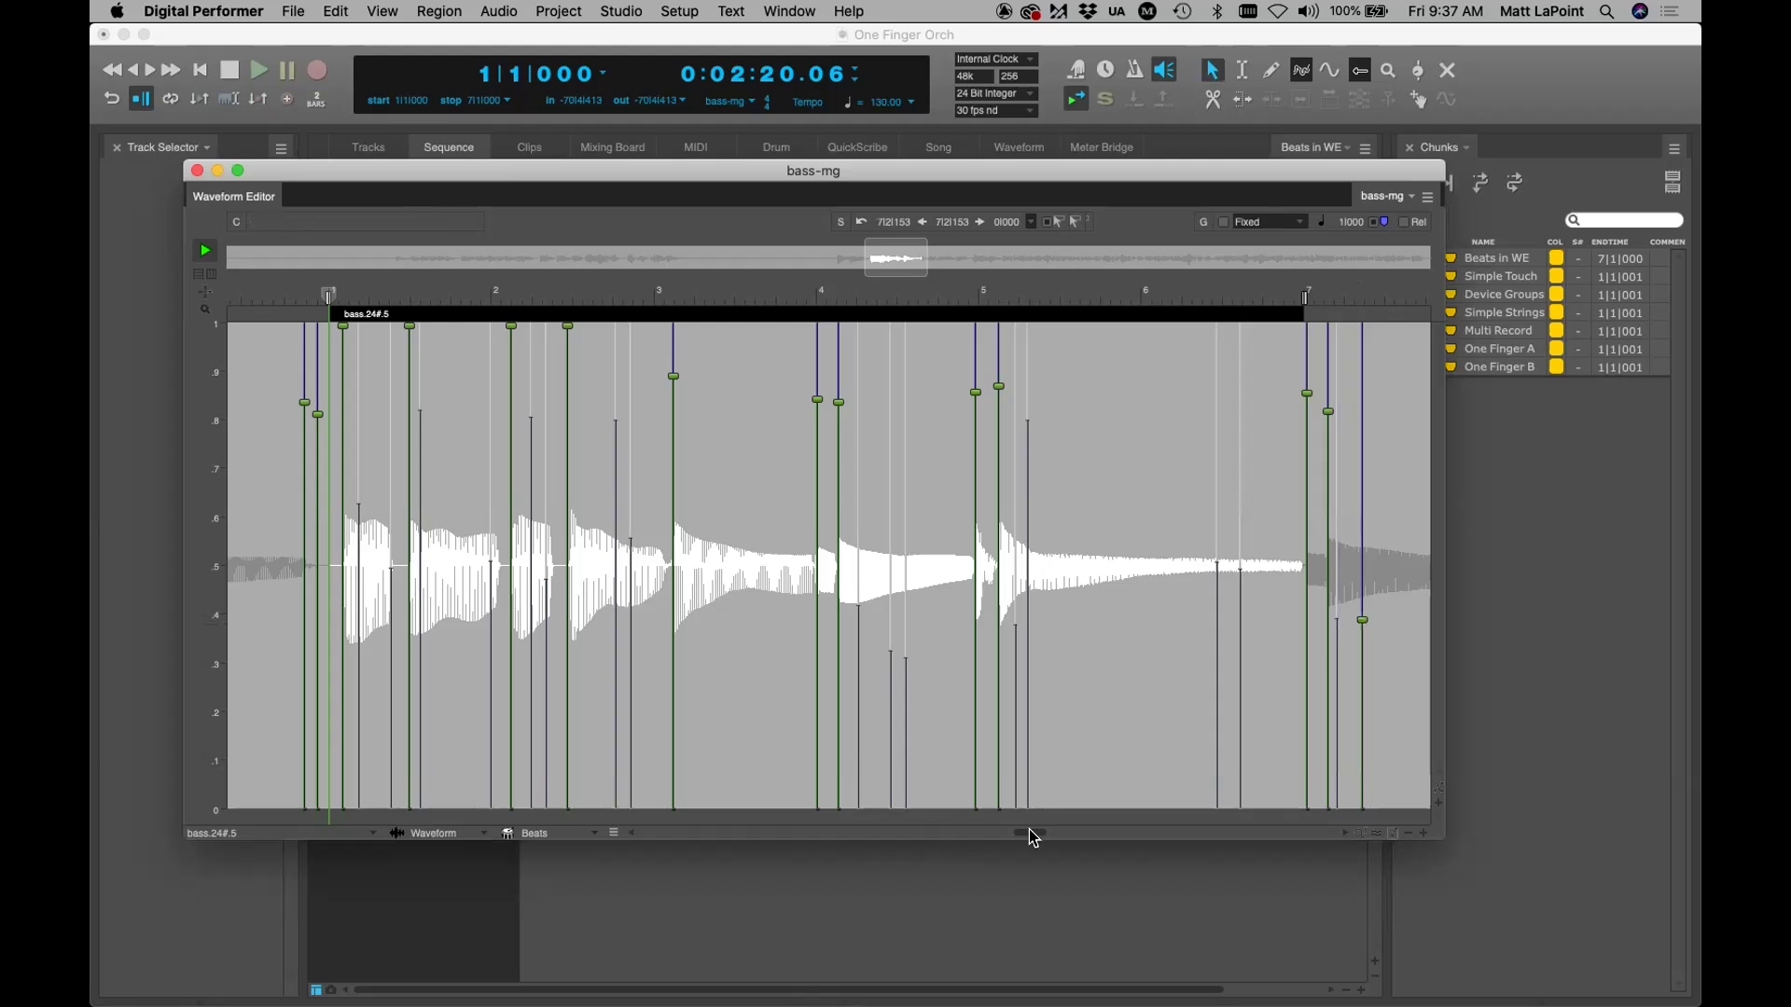
Close the Waveform Editor after checking the neighbouring beats, and save the project
left_click_drag(1034, 834, 1048, 834)
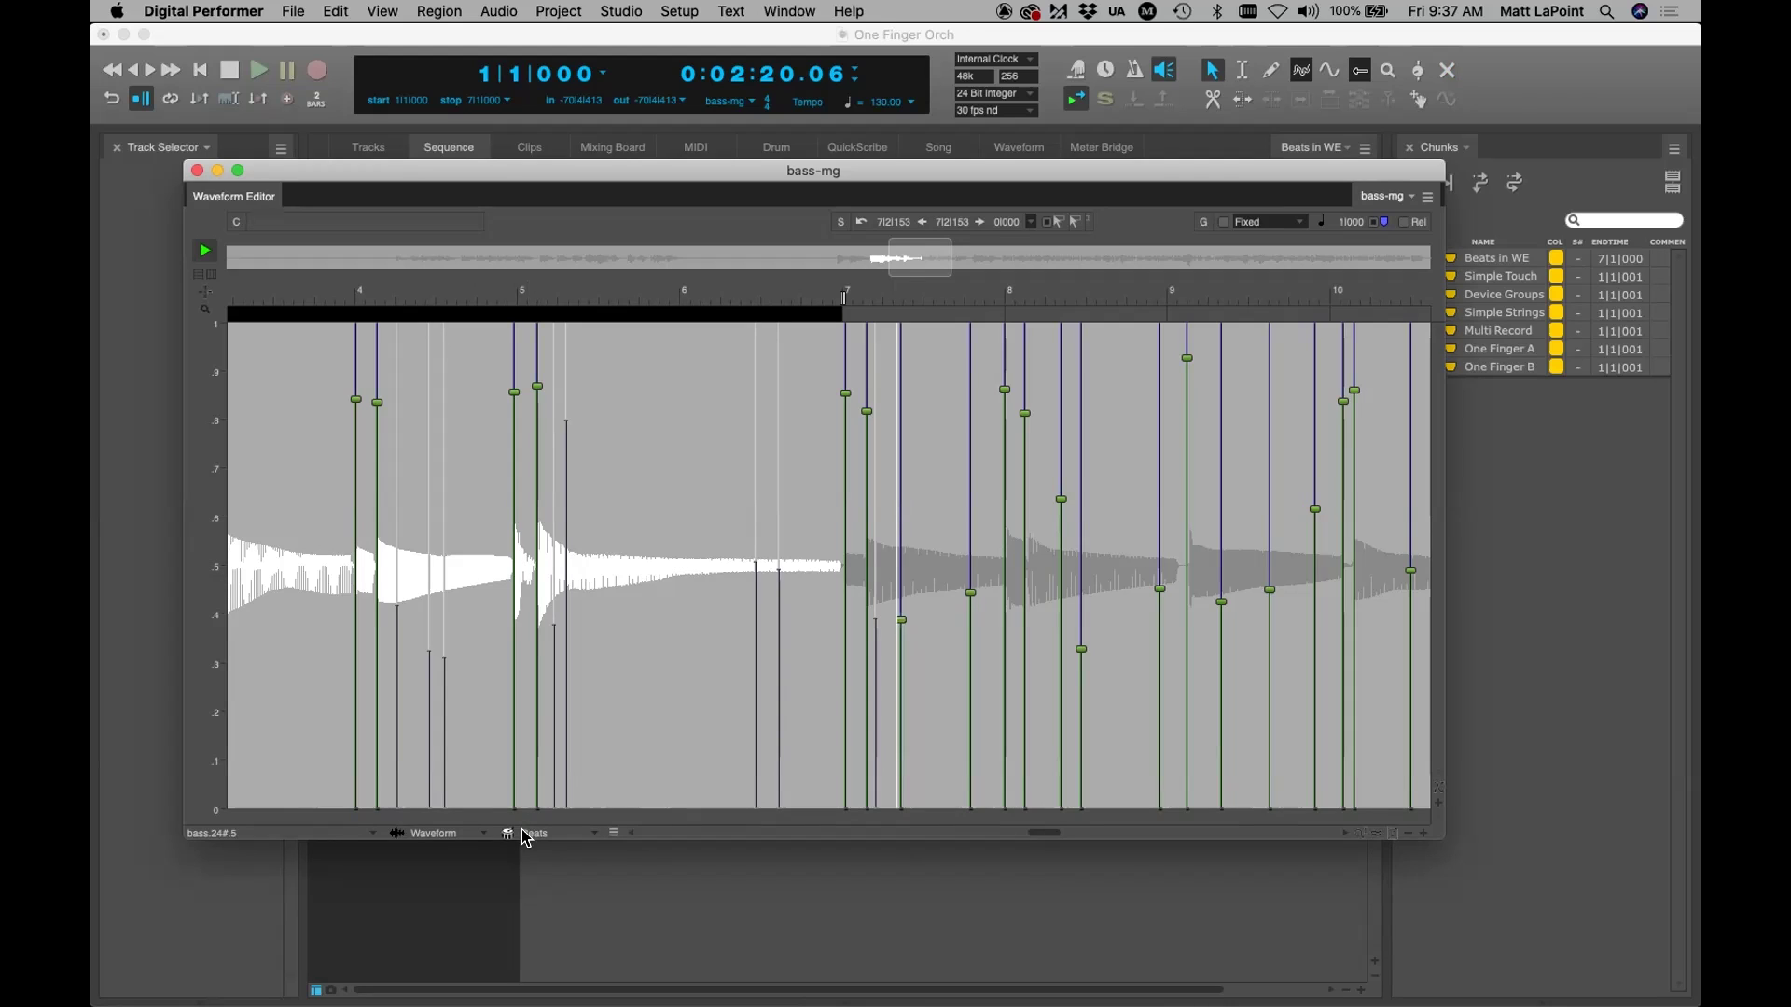
left_click_drag(1038, 830, 1020, 831)
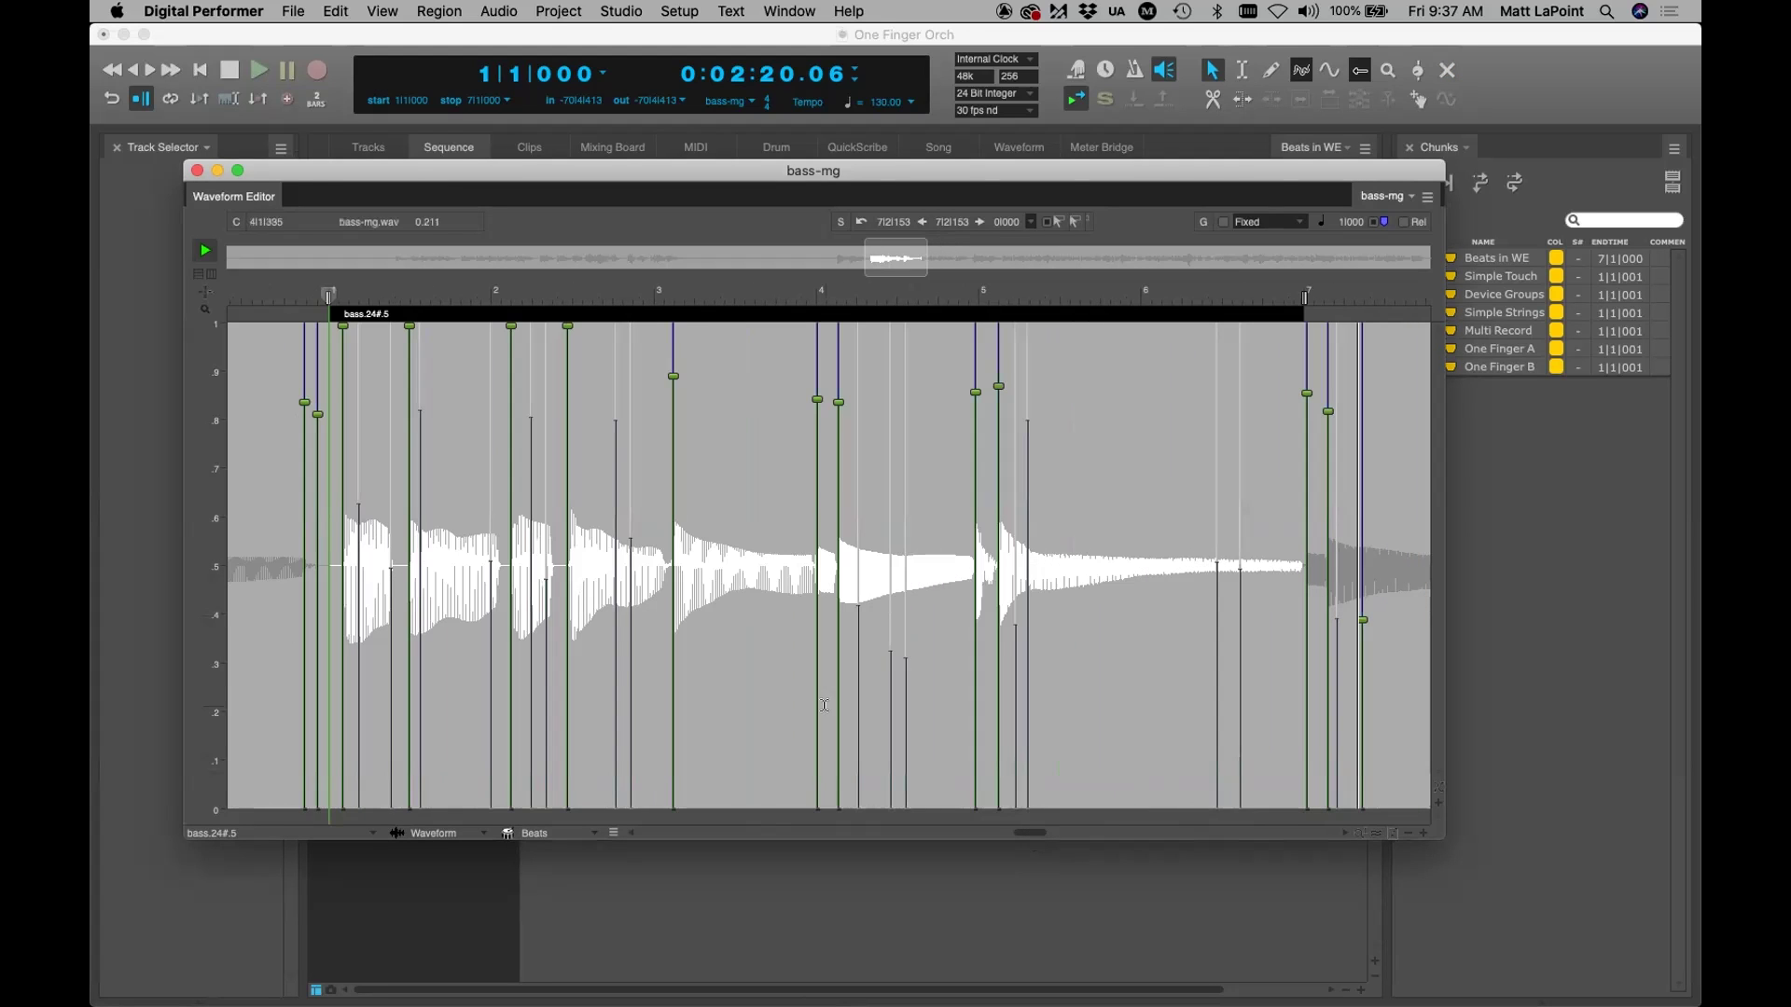
left_click(196, 171)
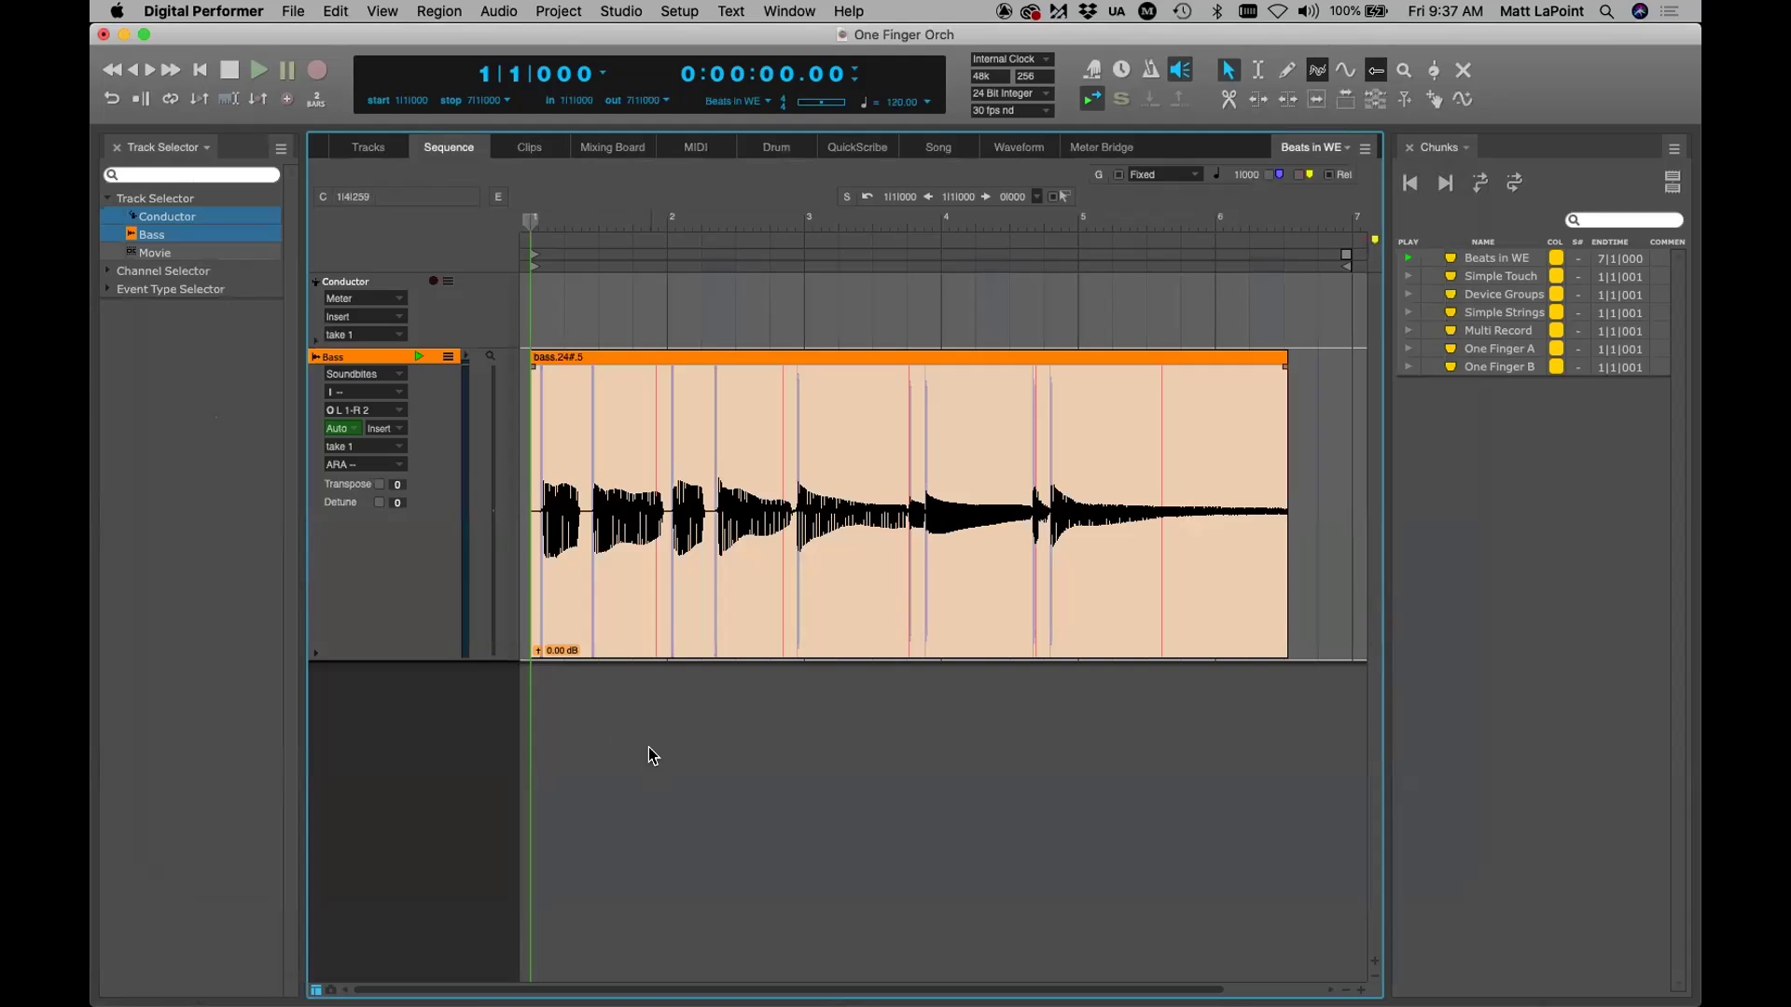
key("super+s")
key("super+s")
Copy the bass soundbite's audio to MIDI with the Beats conversion, targeting new instrument tracks
left_click(849, 461)
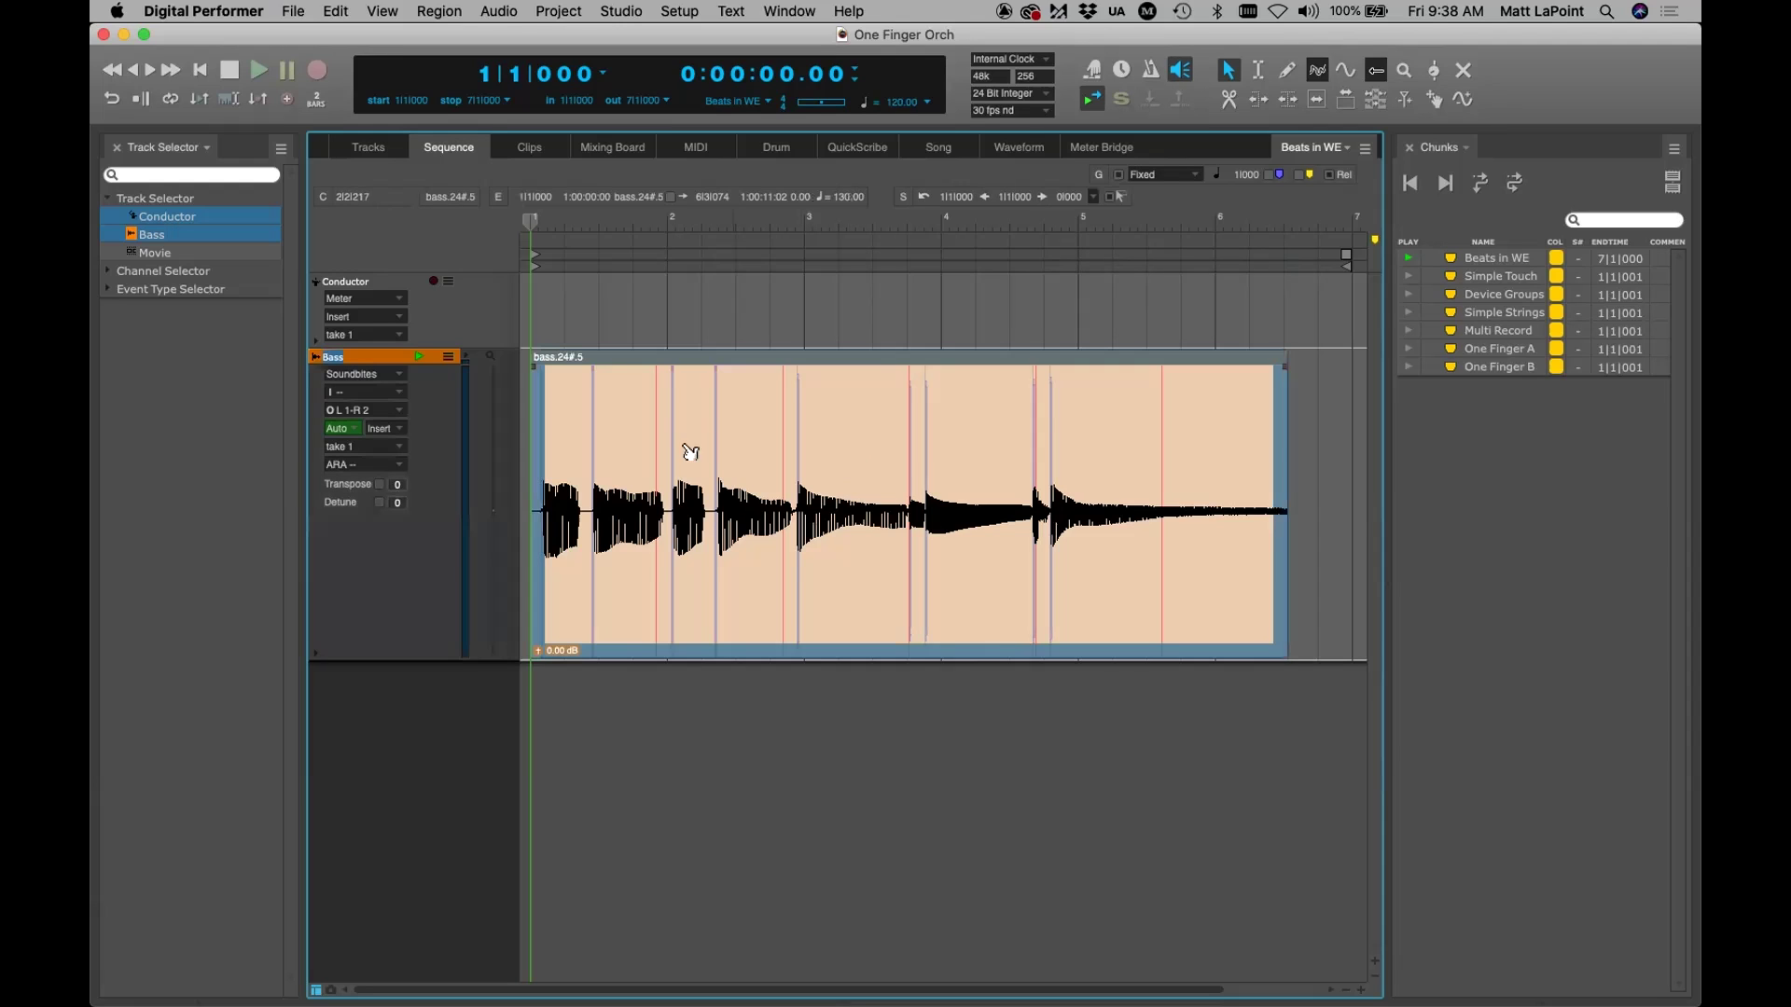
left_click(336, 11)
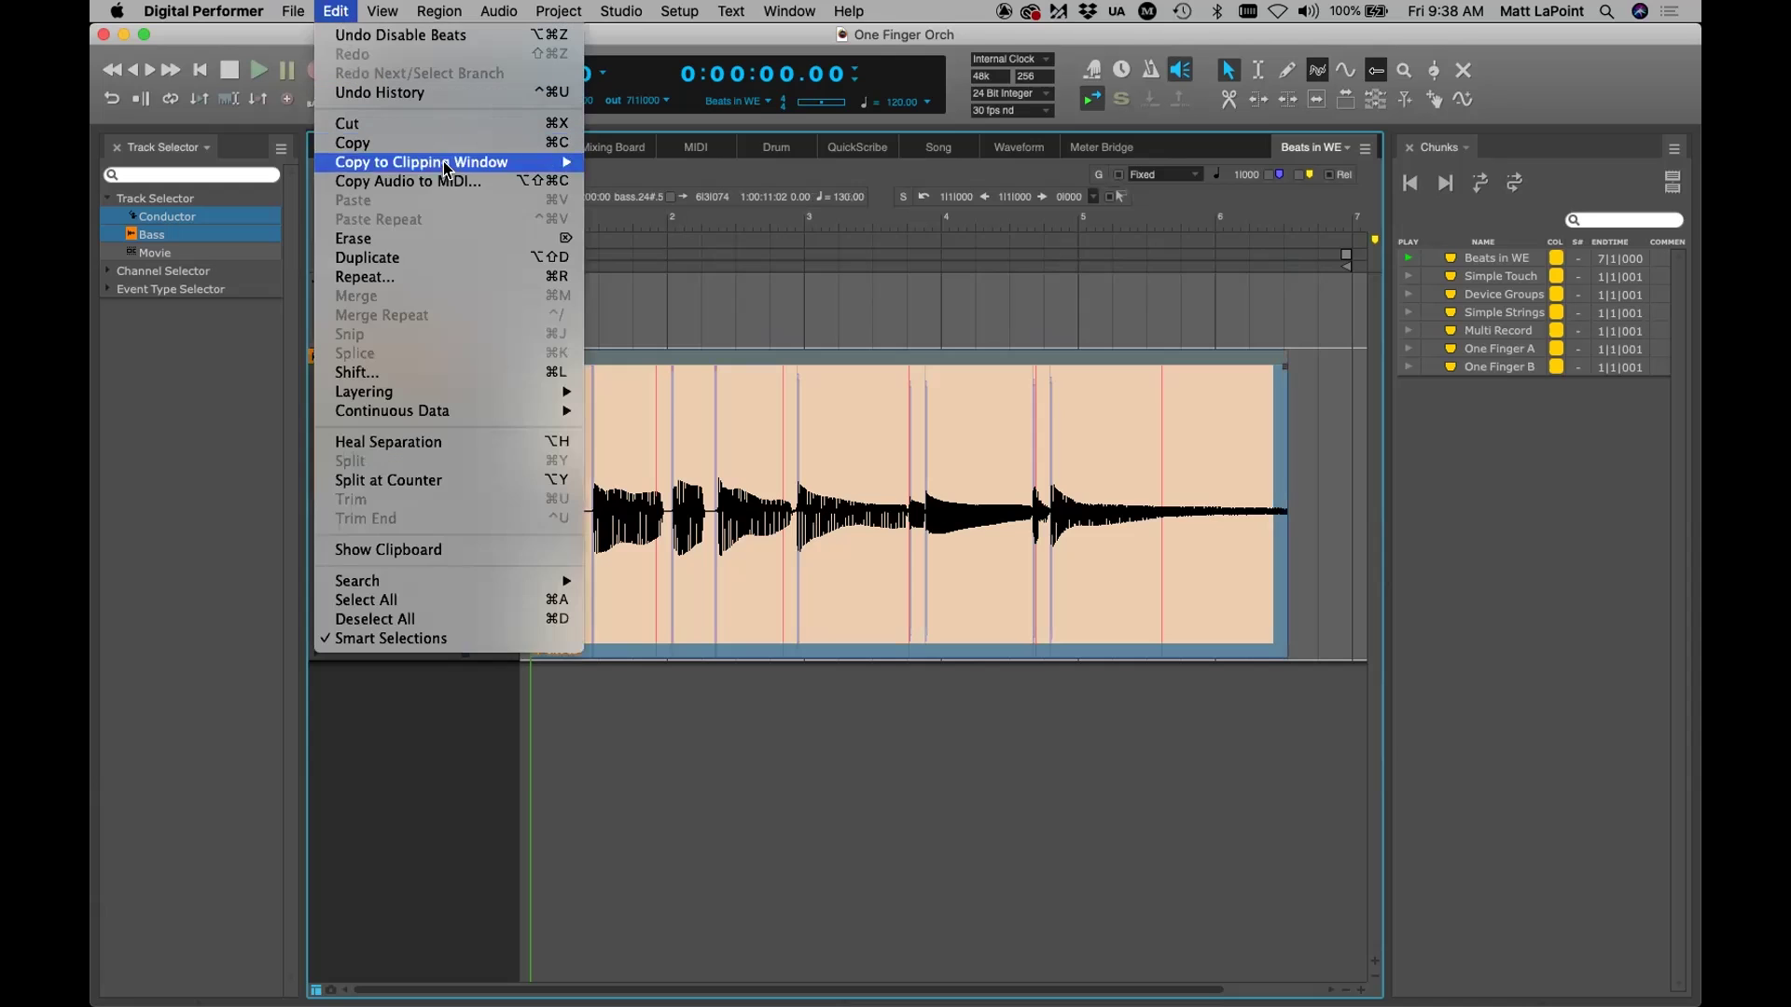
left_click(445, 187)
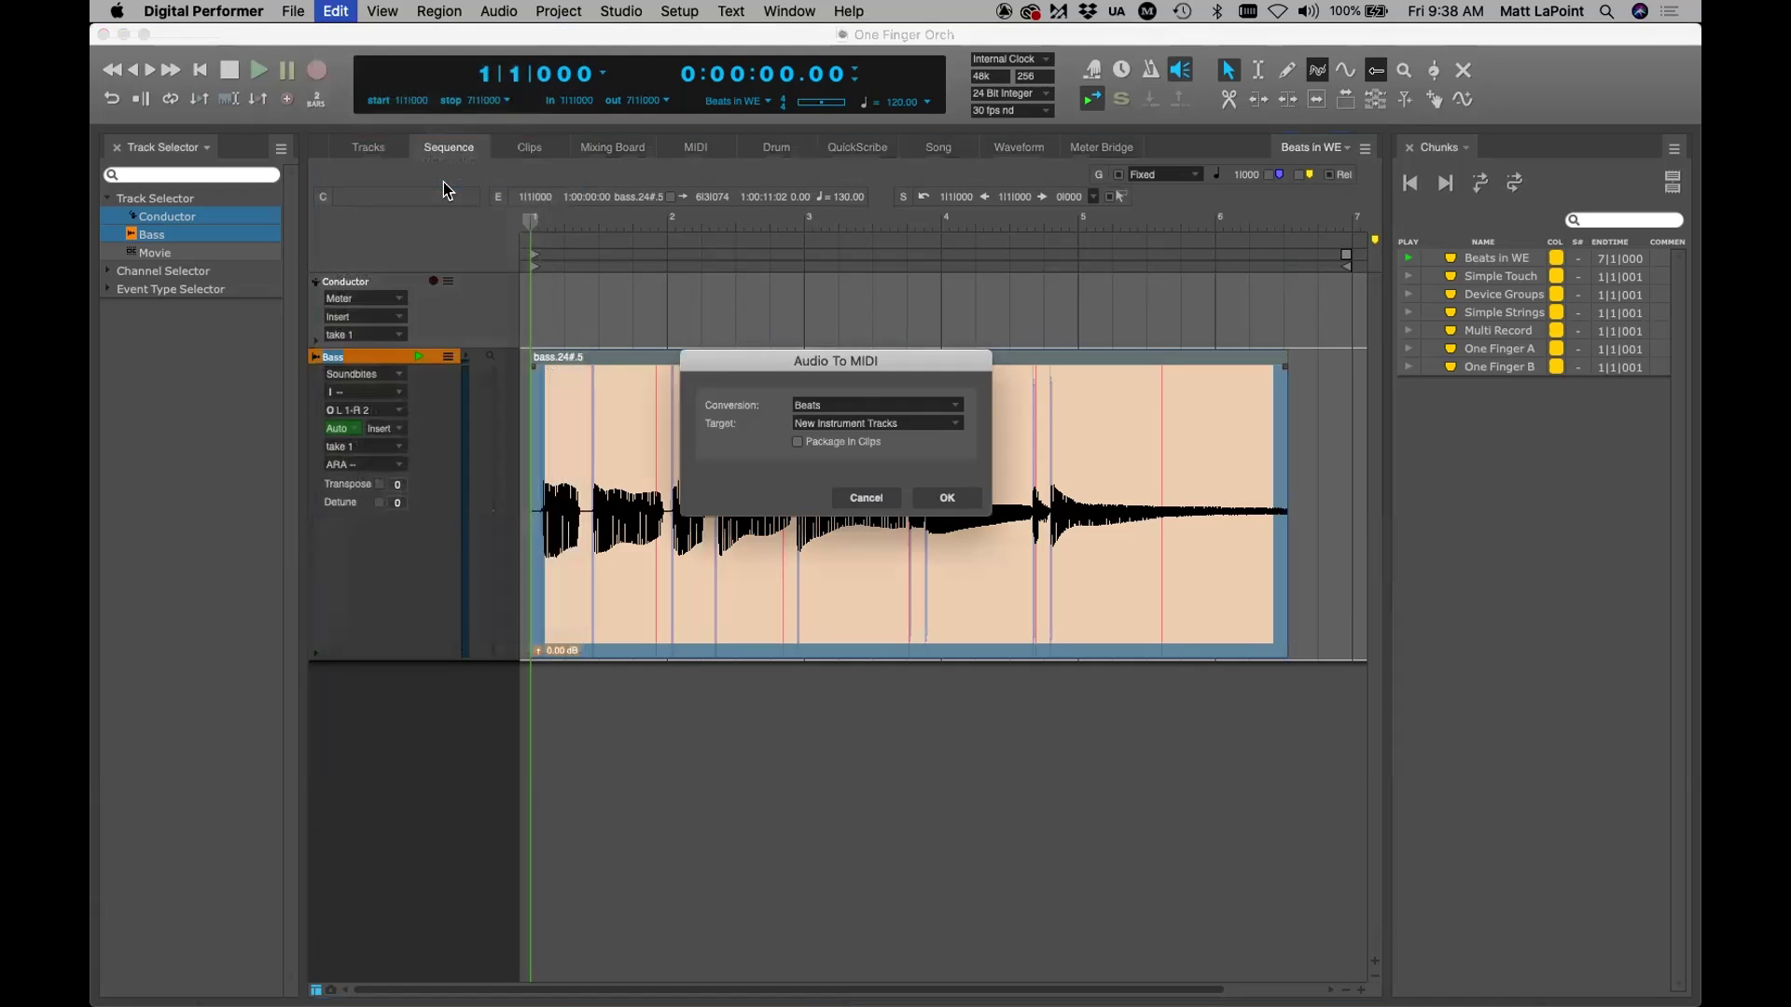
left_click(896, 407)
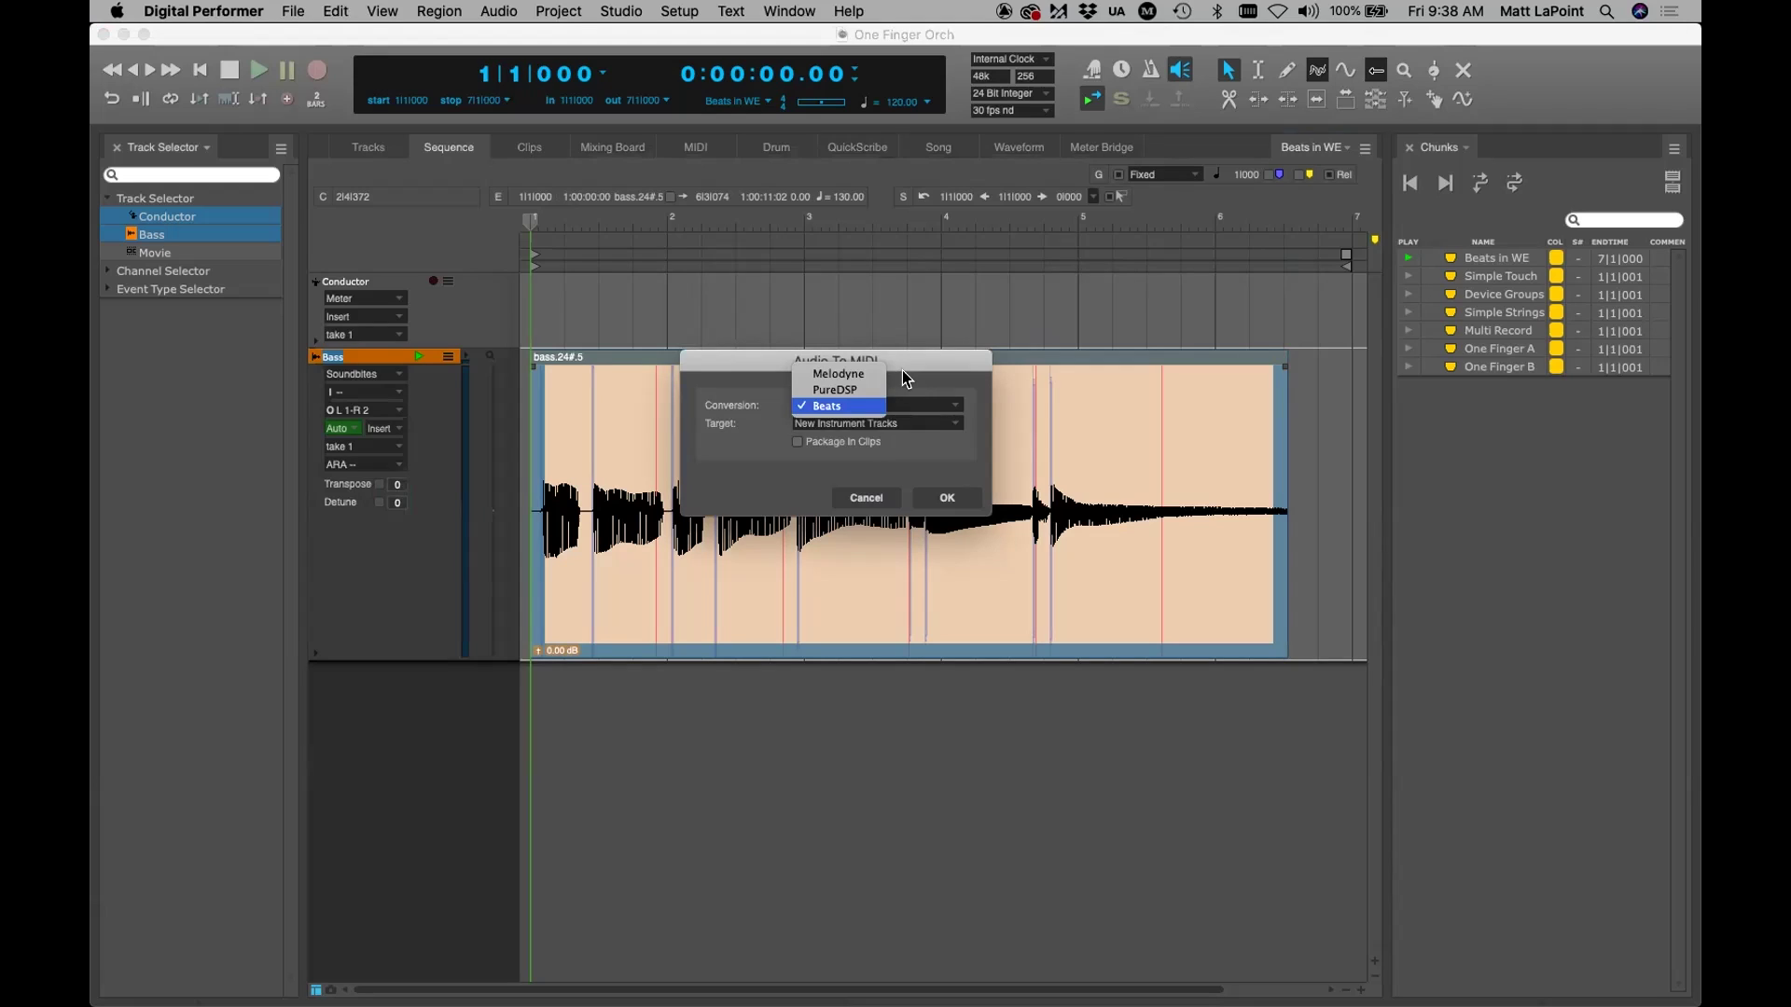
left_click(858, 411)
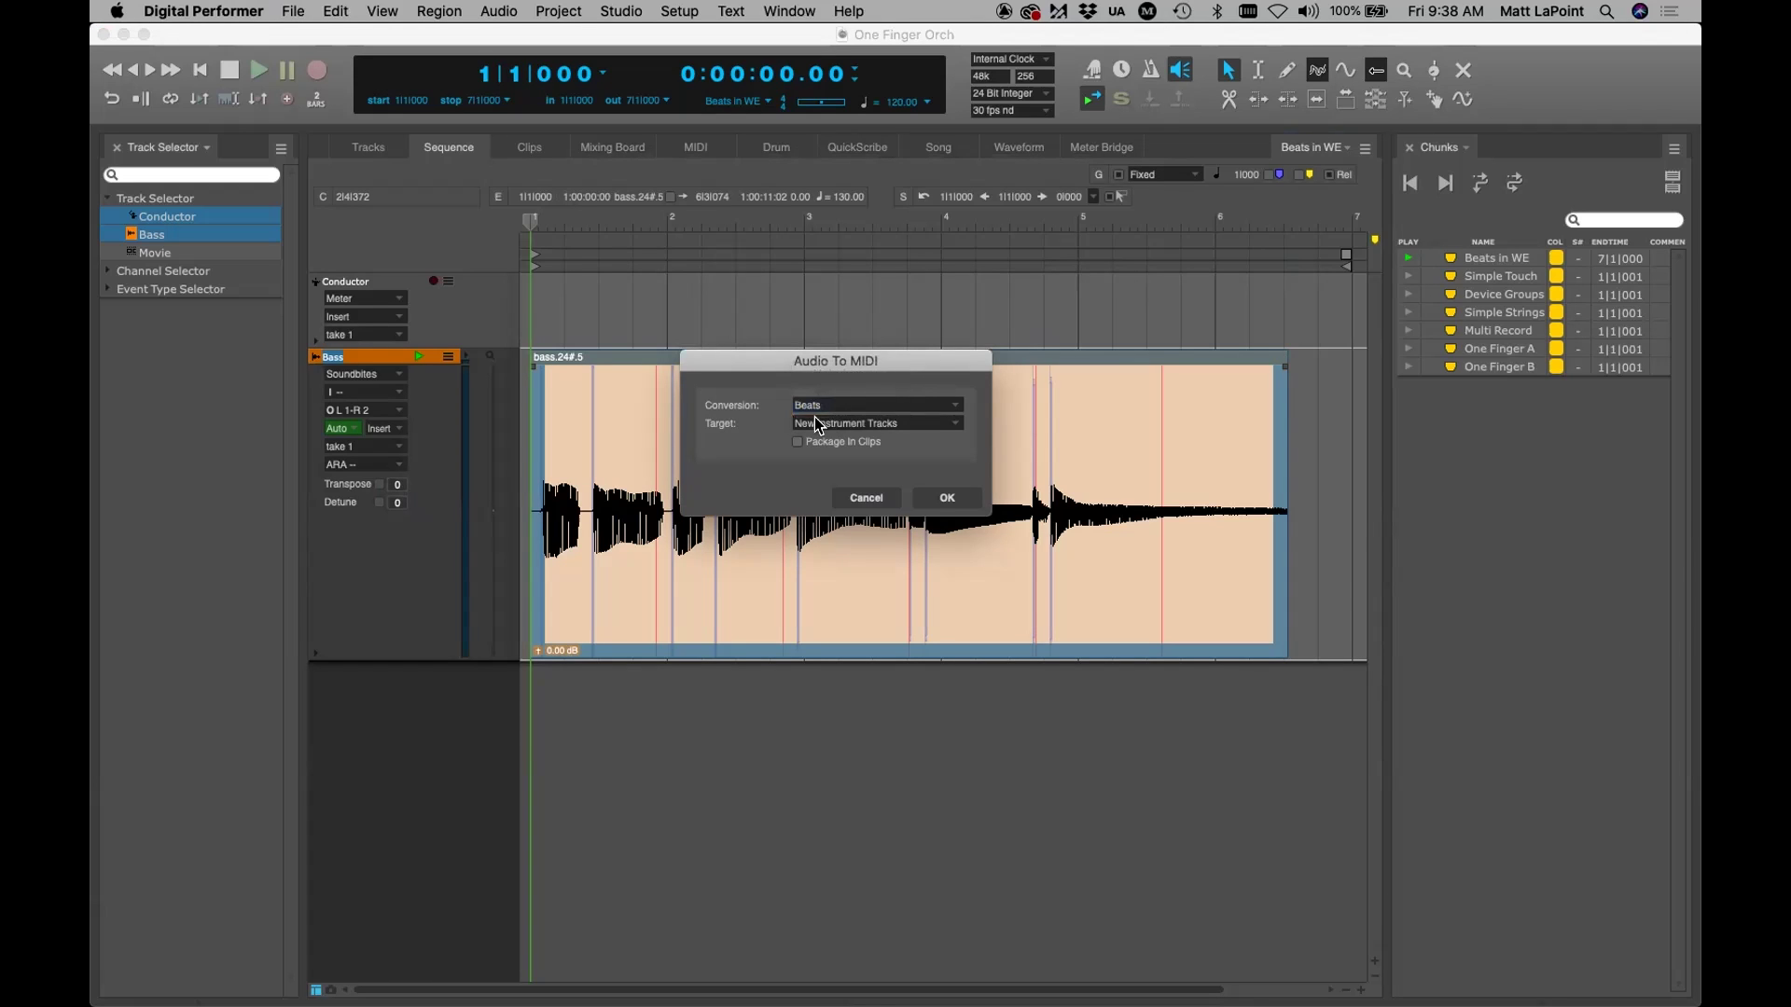
left_click(928, 499)
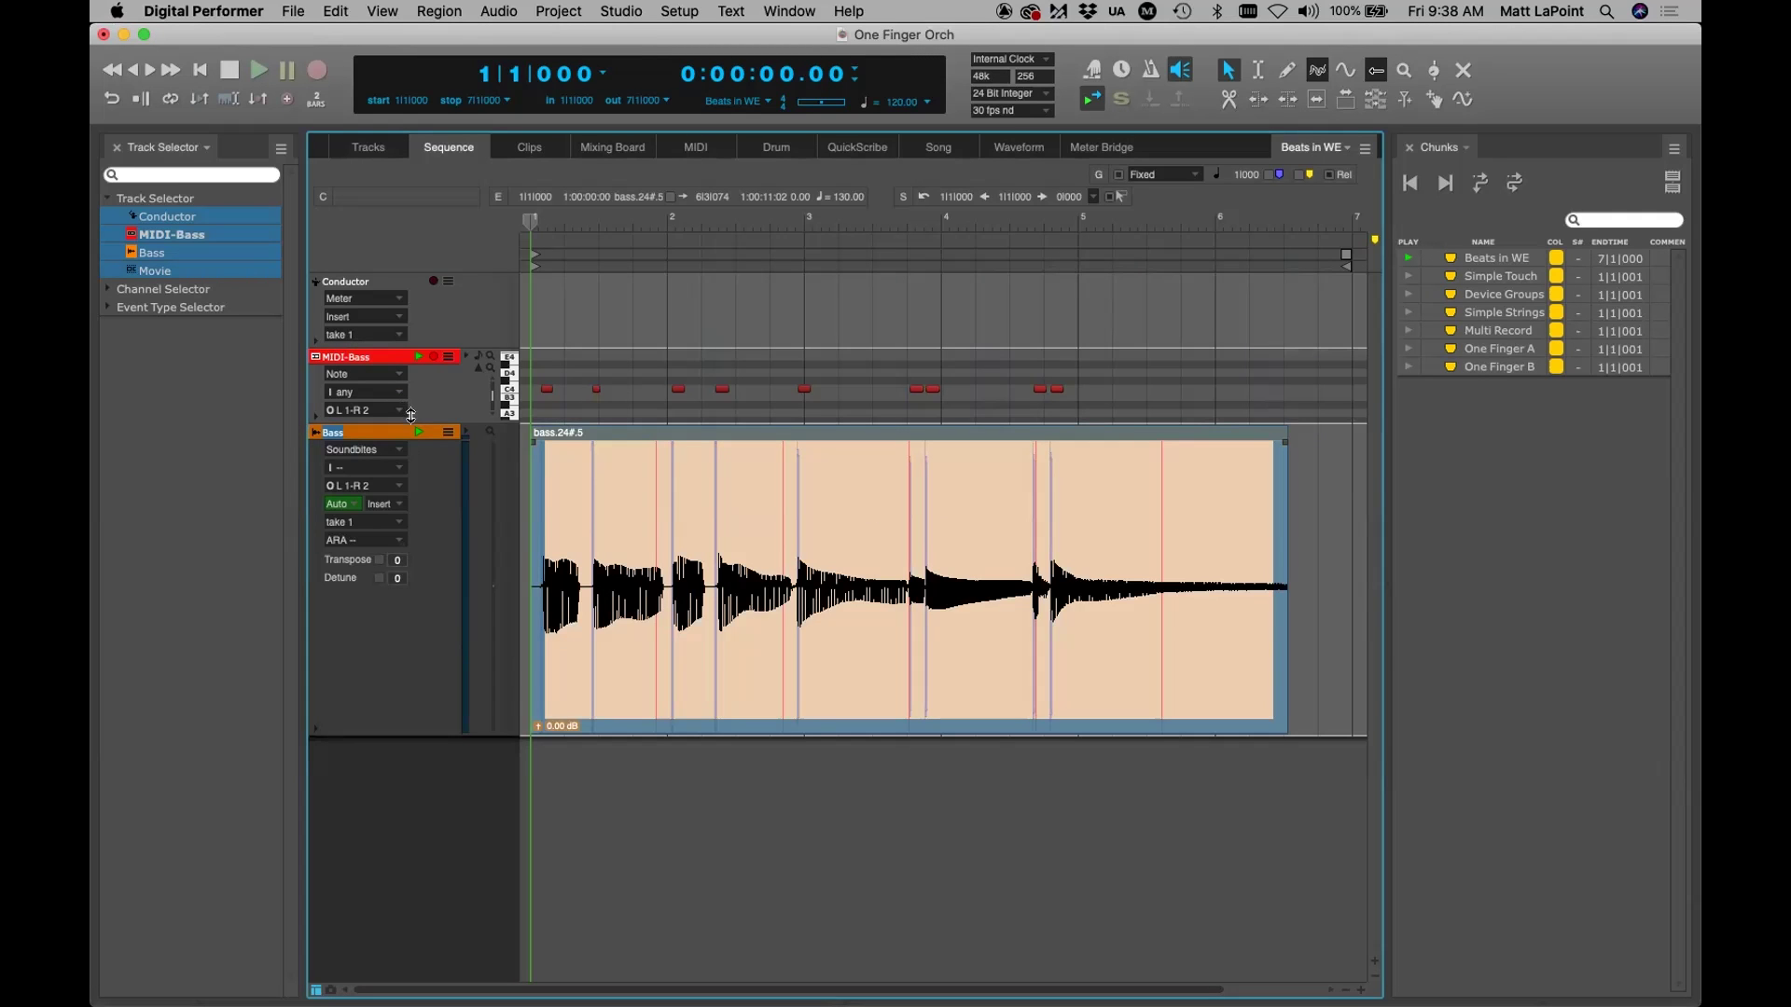
Make the MIDI-Bass track taller, deselect the bass soundbite and save the project
left_click_drag(407, 412, 407, 496)
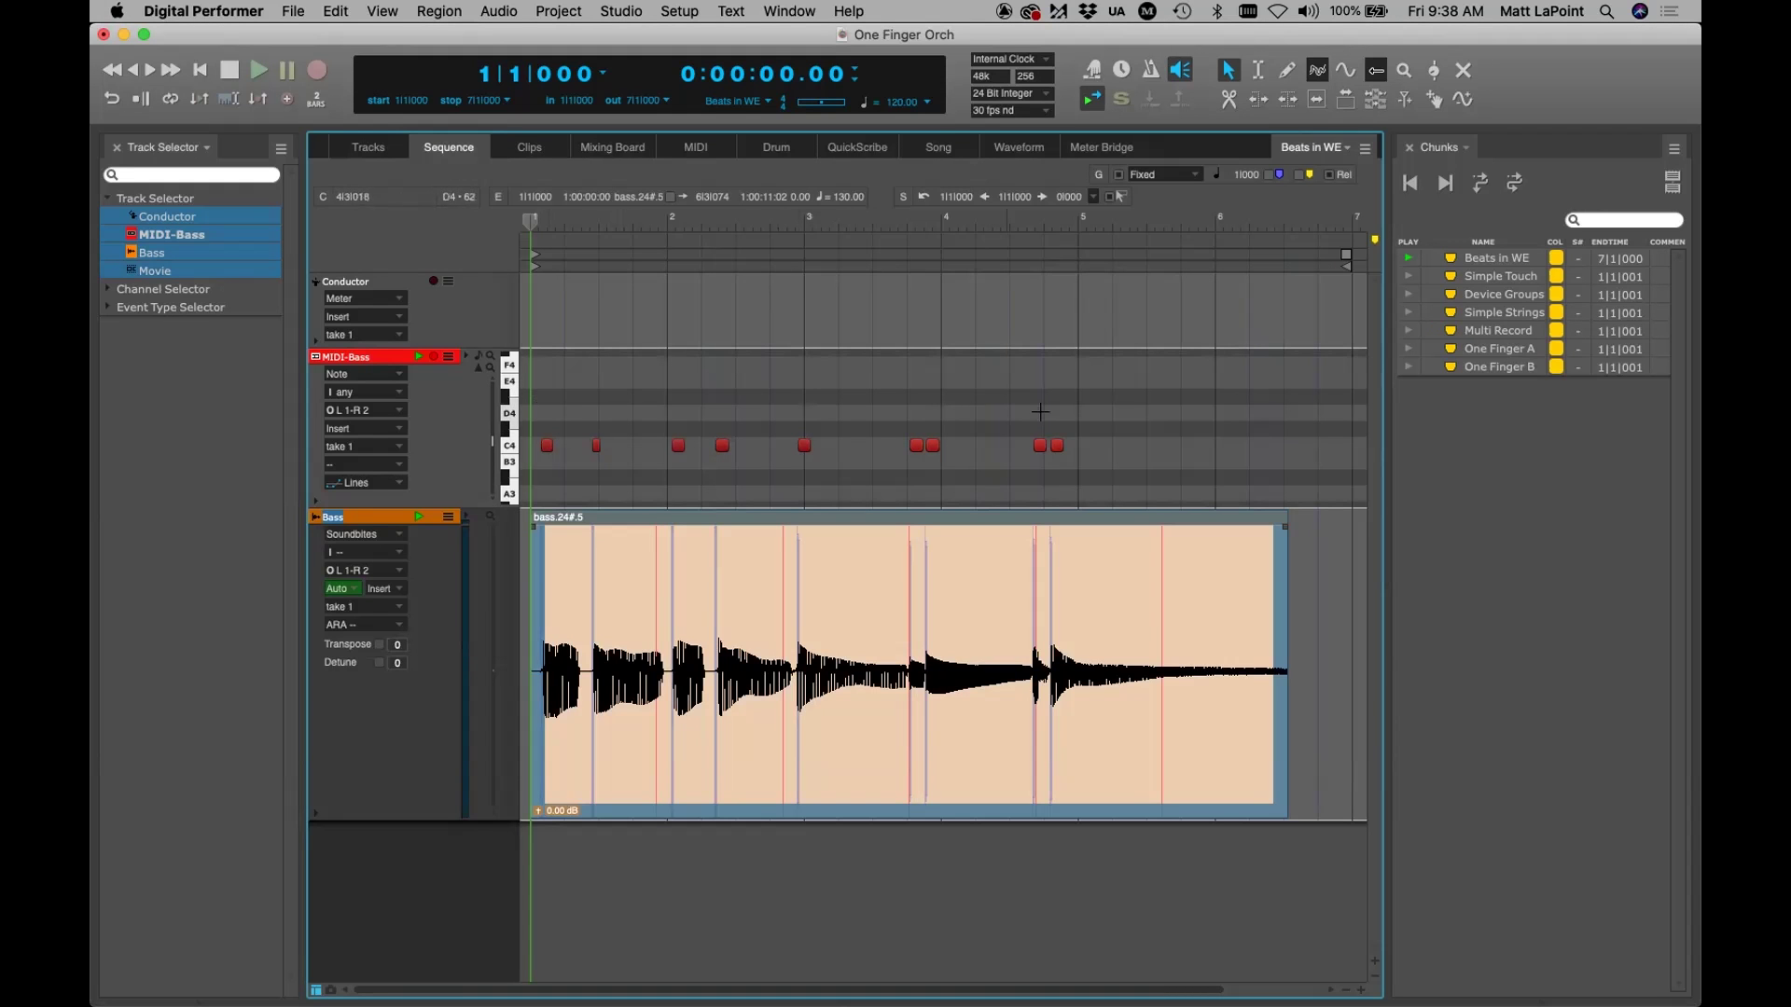
left_click(335, 10)
left_click(334, 10)
left_click(933, 685)
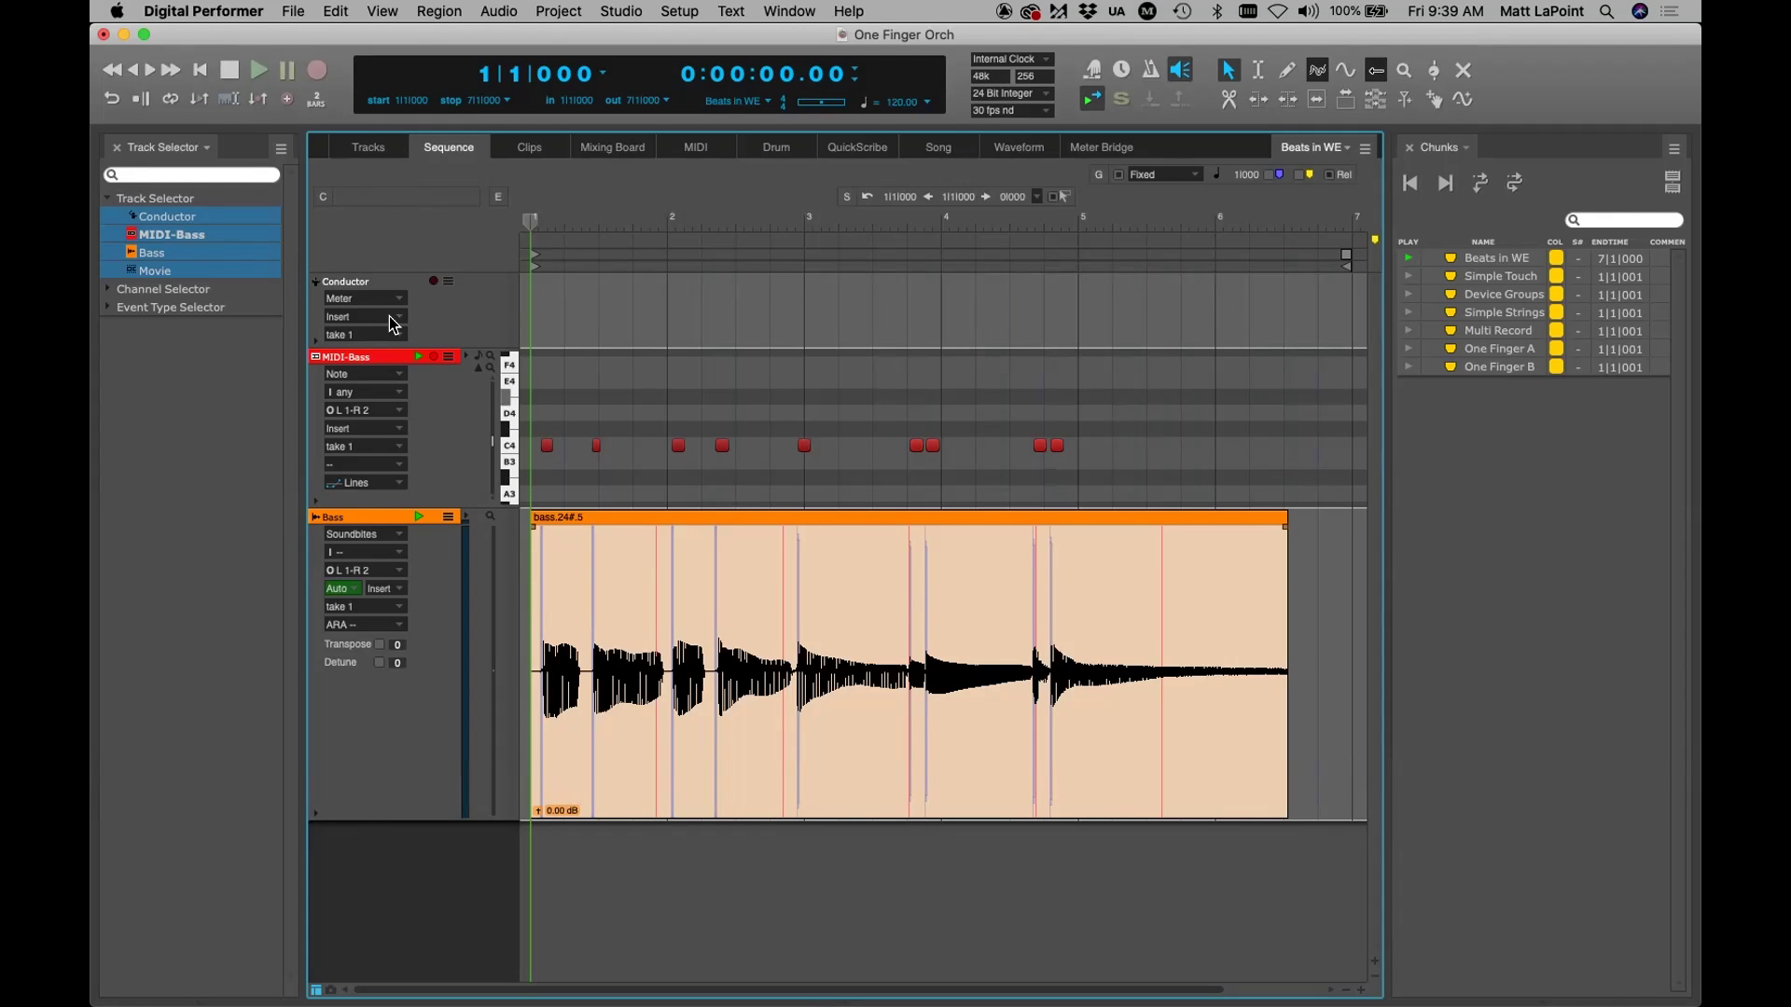
key("super+s")
Split the bass soundbite at each enabled beat with the Scissors tool, including the first note attack, and save the project
key("x")
left_click(592, 589)
left_click(672, 597)
left_click(715, 597)
key("a")
key("x")
left_click(799, 640)
left_click(910, 638)
left_click(926, 639)
left_click(1033, 639)
left_click(1051, 634)
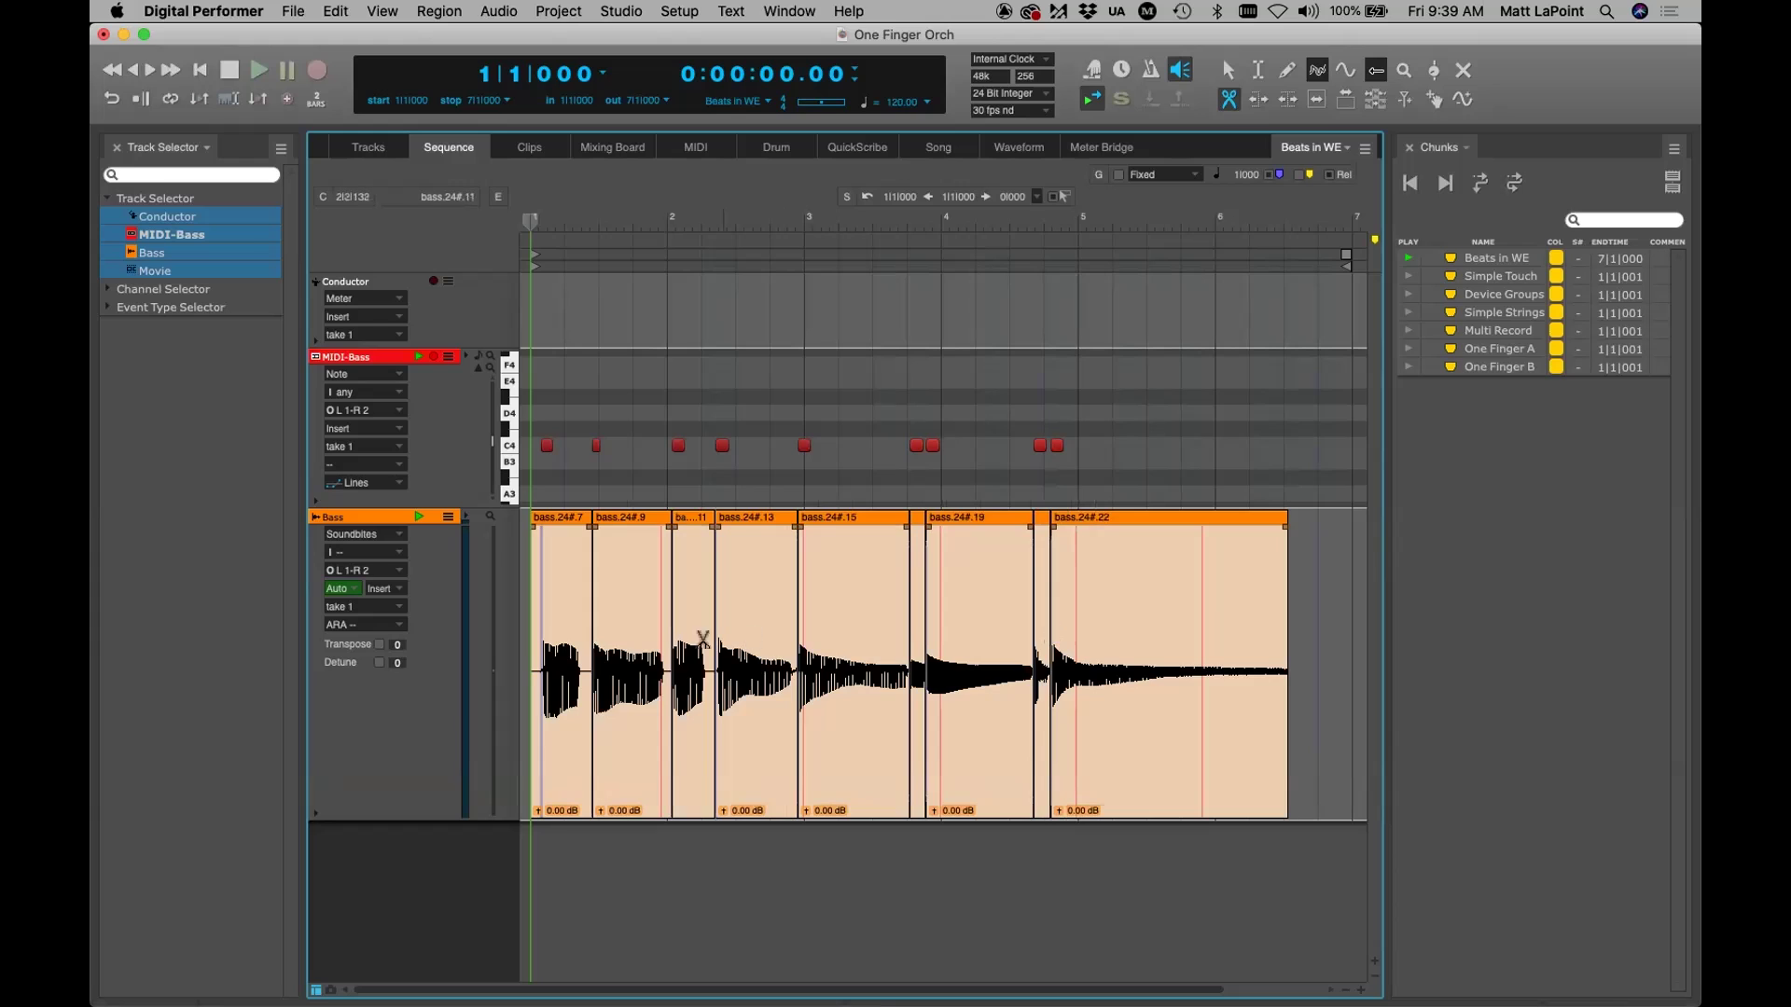
left_click(542, 638)
key("a")
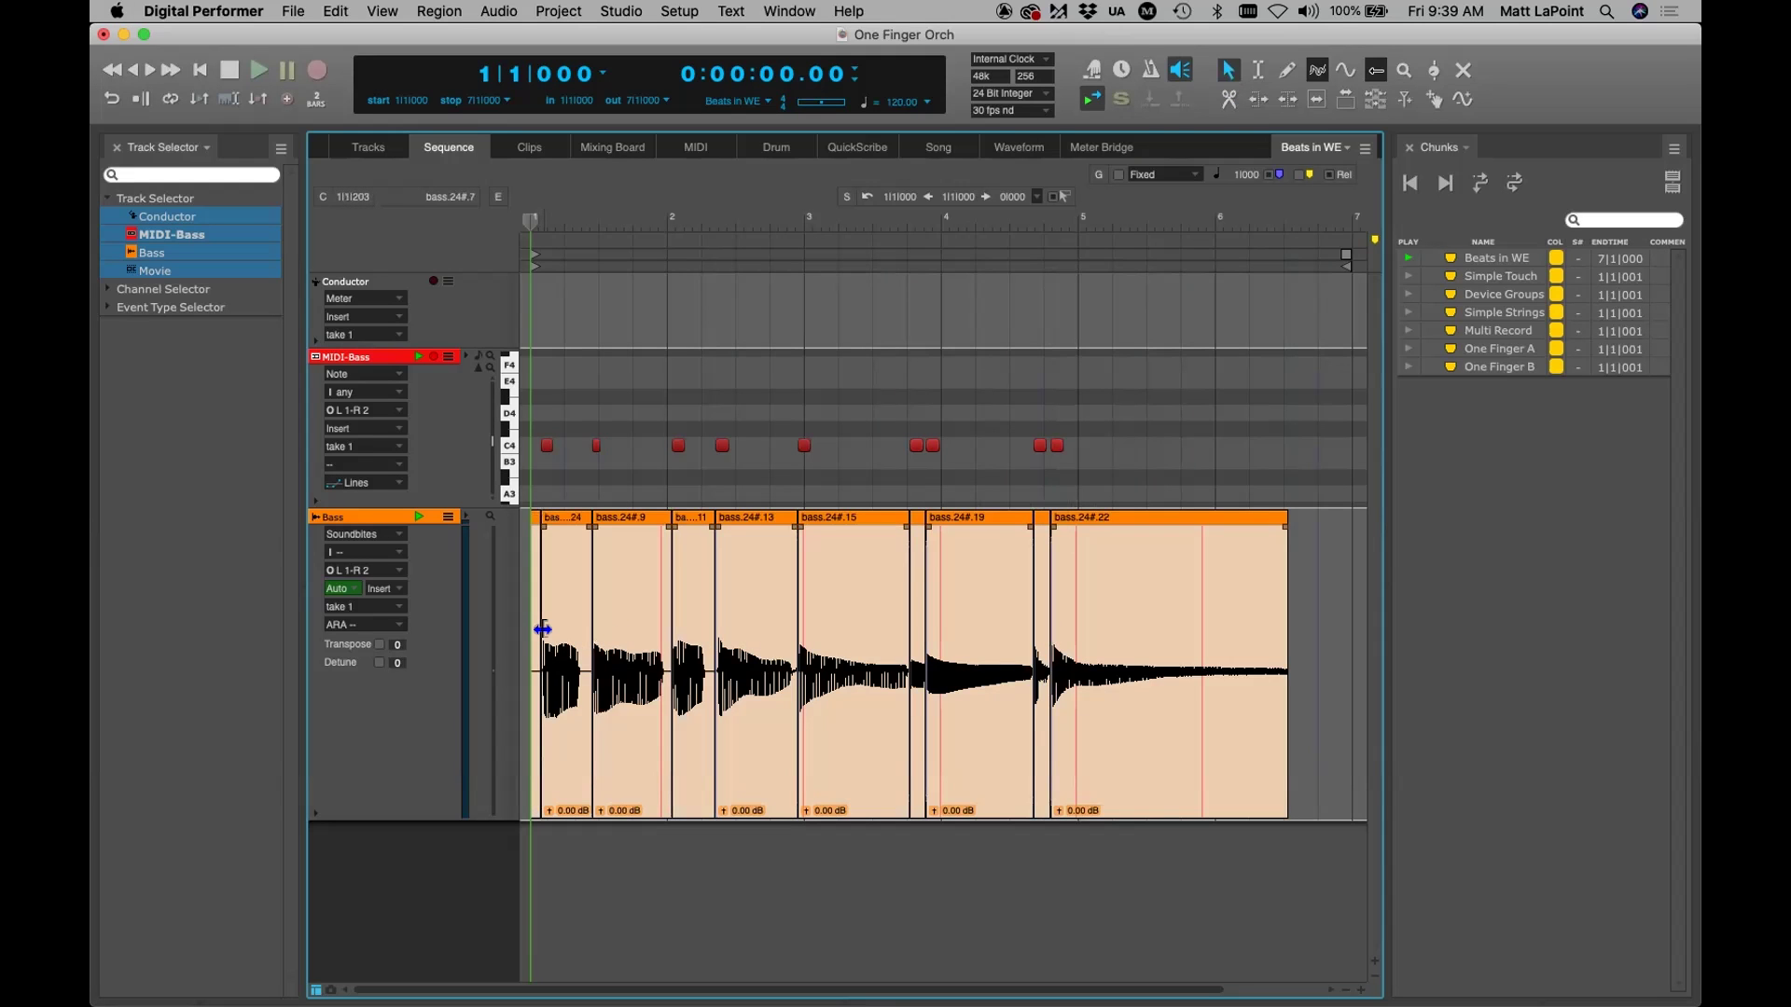
key("super+s")
Select the bass slice that starts near bar 3 to check its separation, clear the selection and save the project
left_click(821, 591)
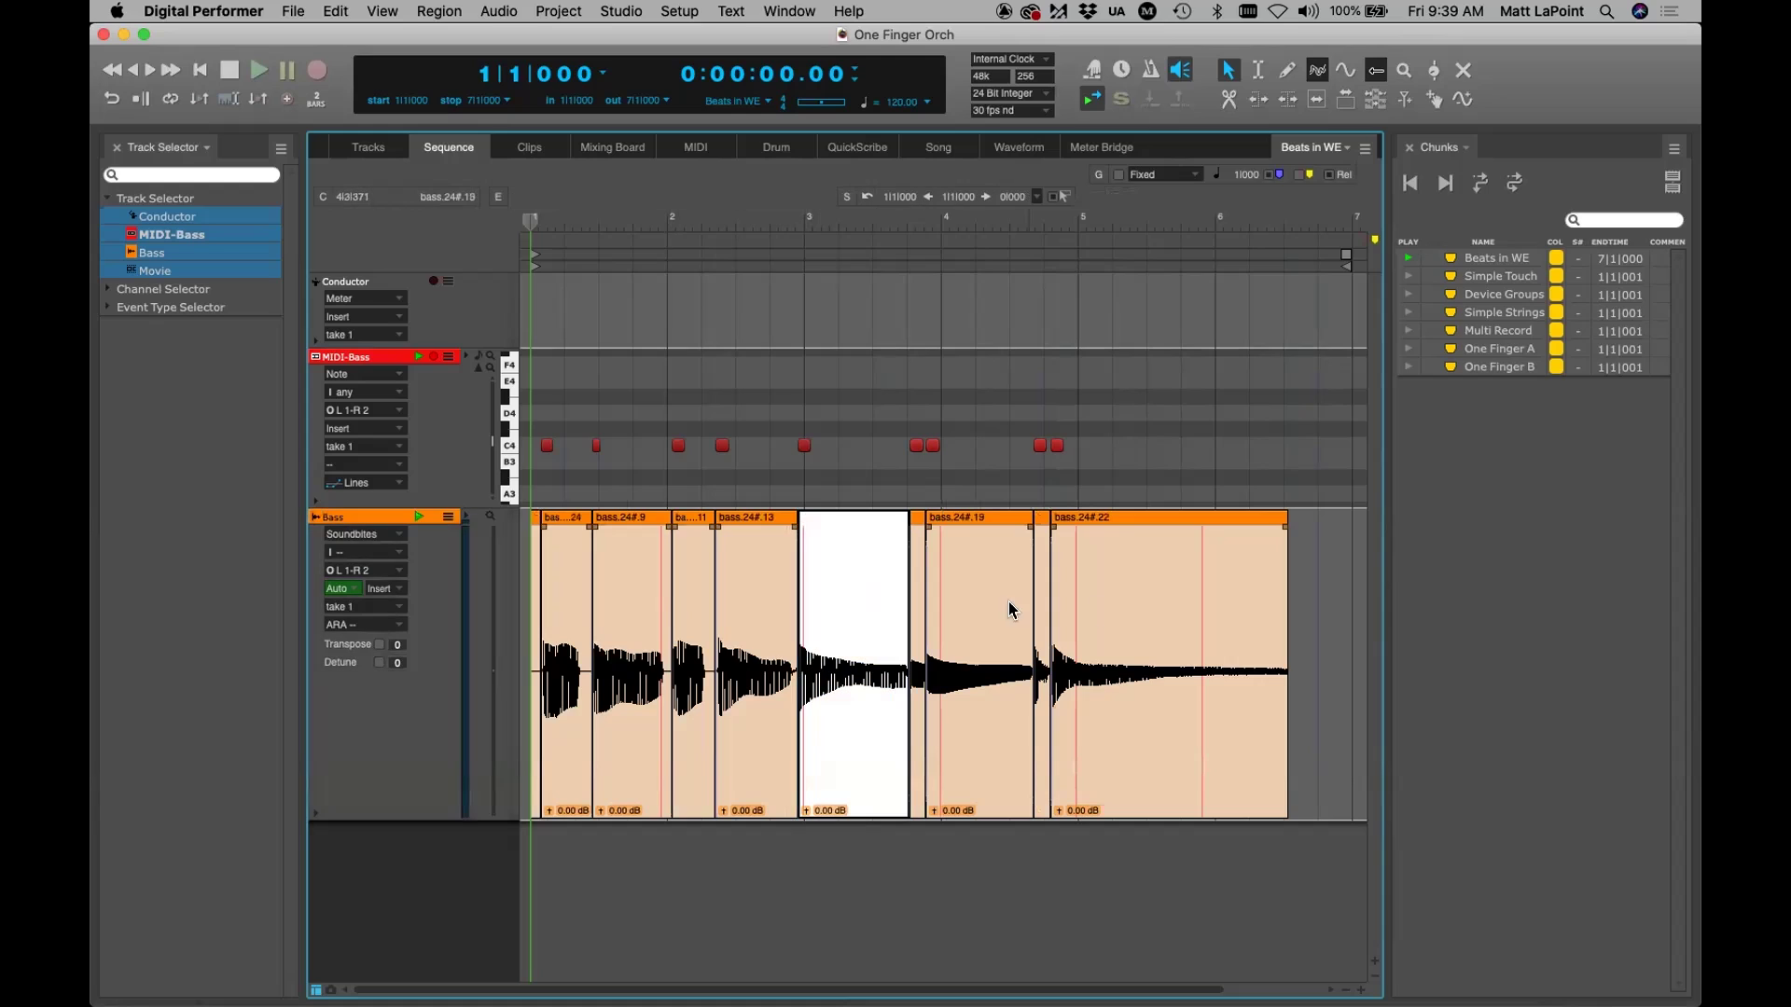
left_click(710, 891)
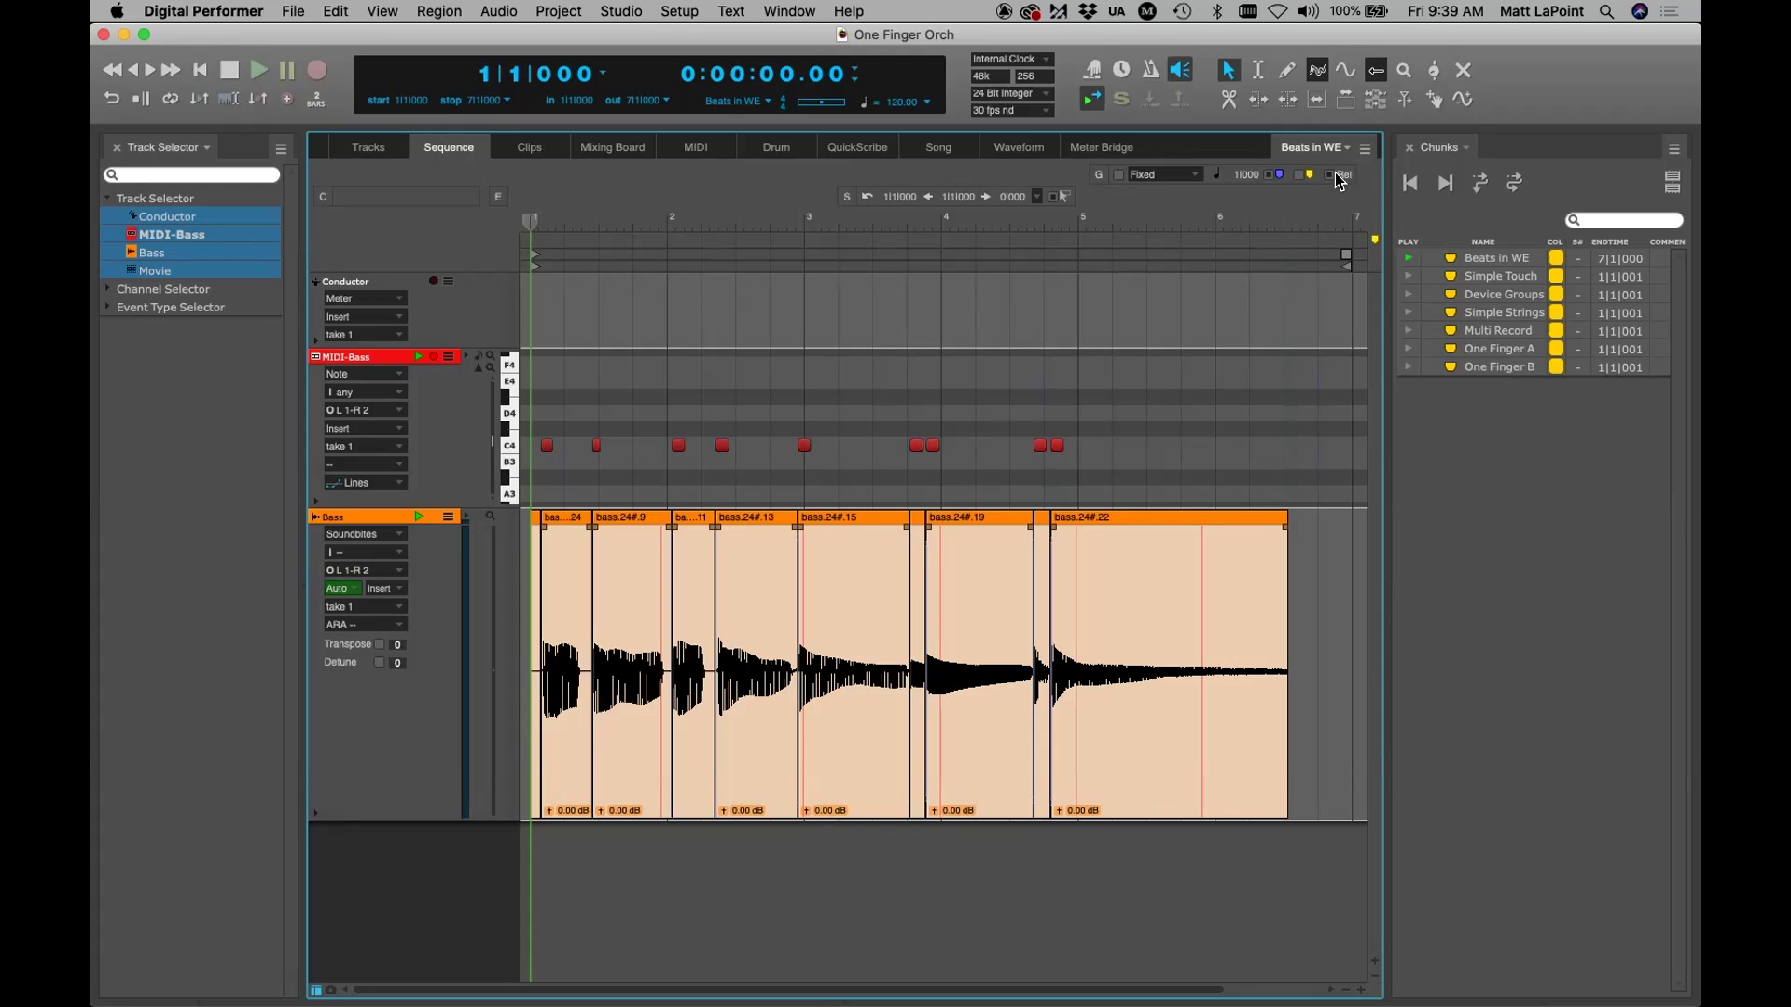
key("super+s")
Show the Tracks overview and play-enable the Simple Touch sequence
left_click(366, 148)
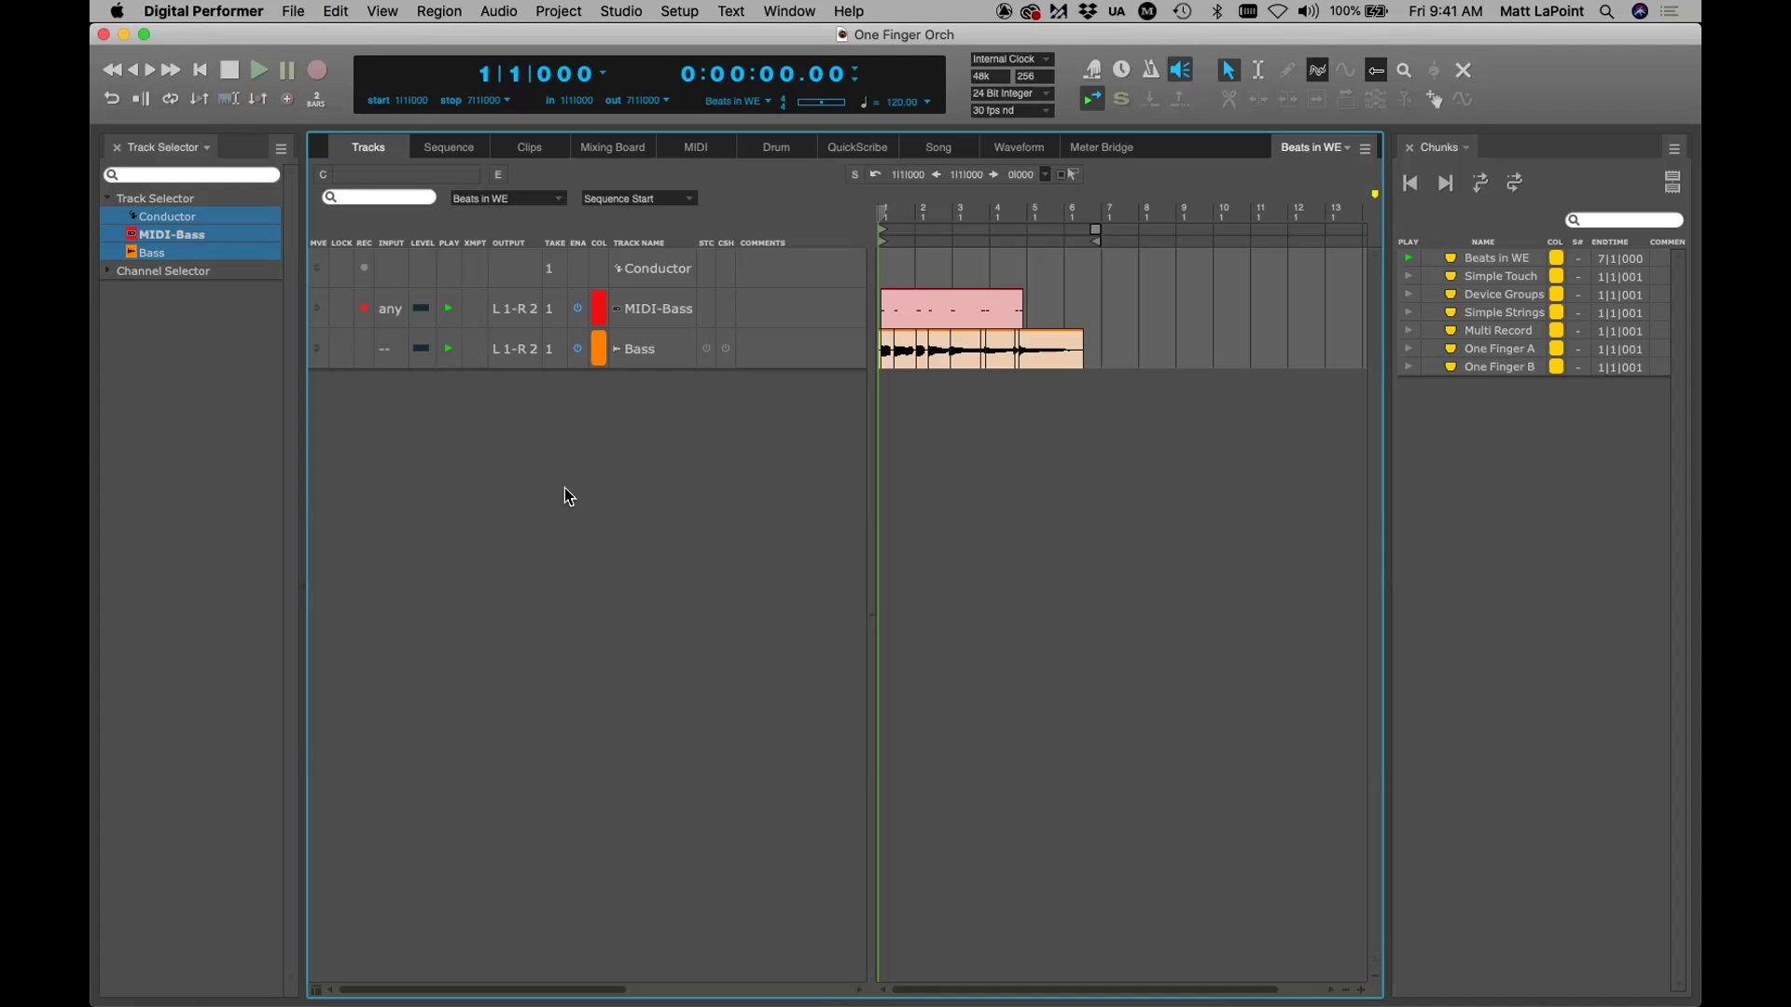
left_click(1407, 276)
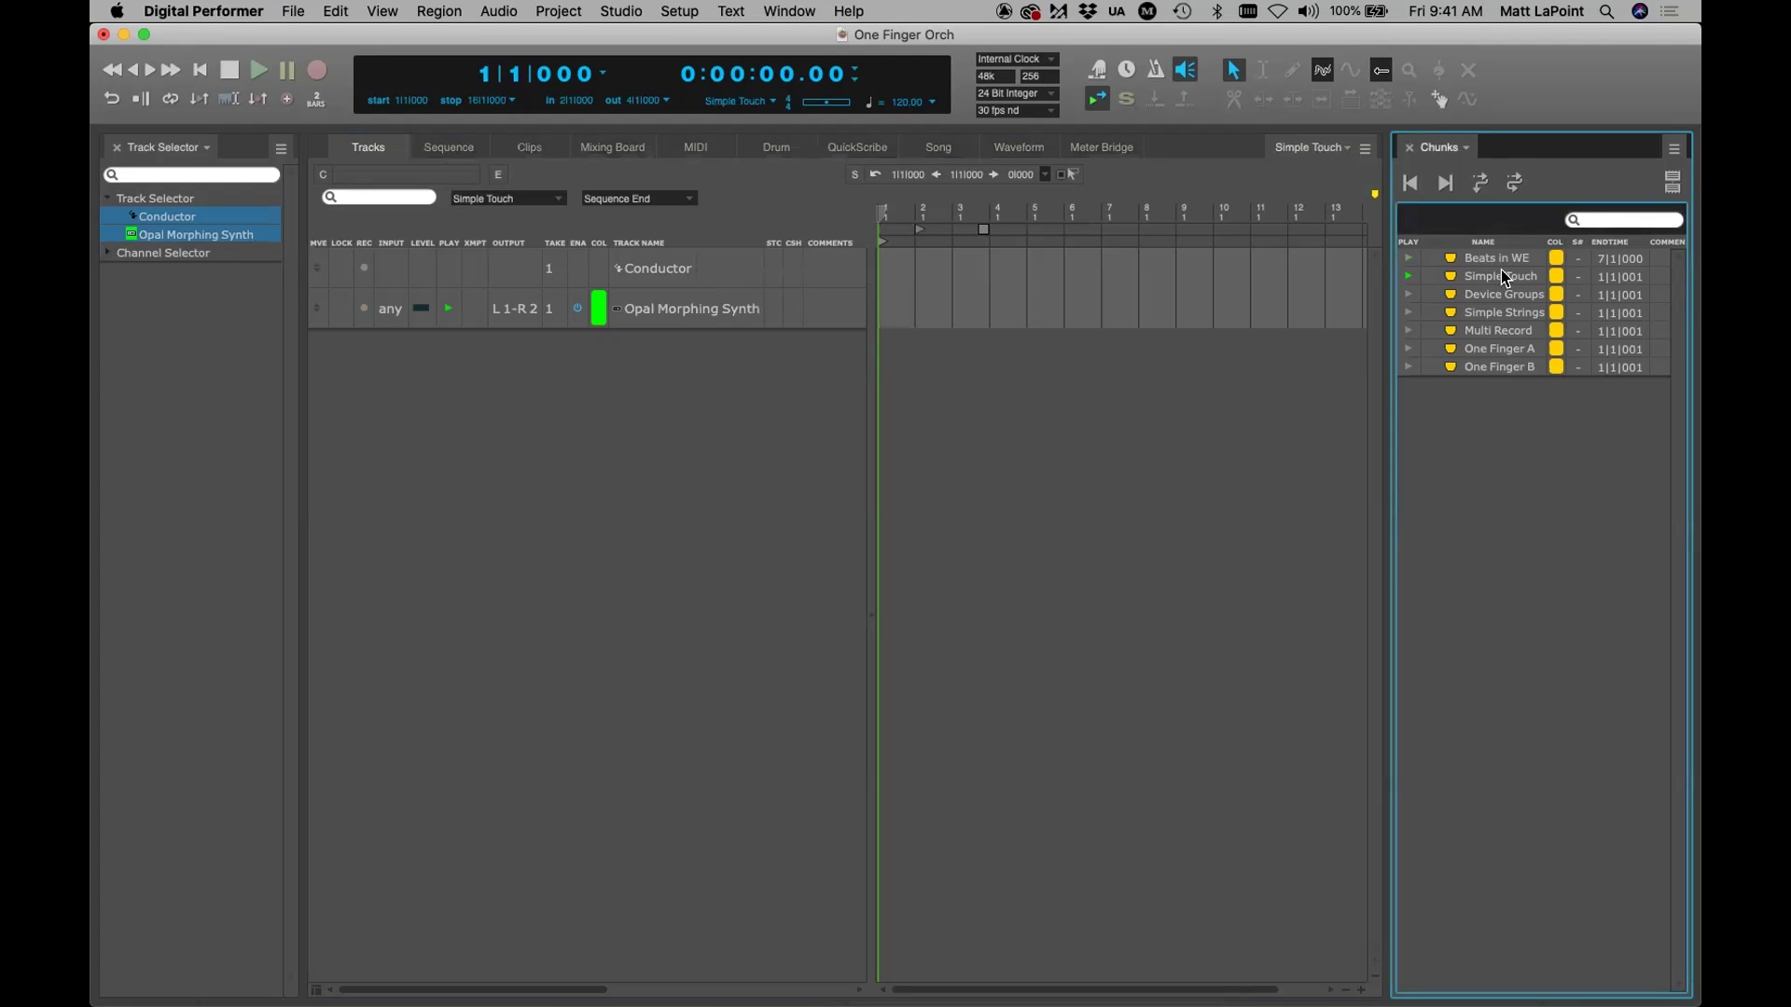
left_click(776, 463)
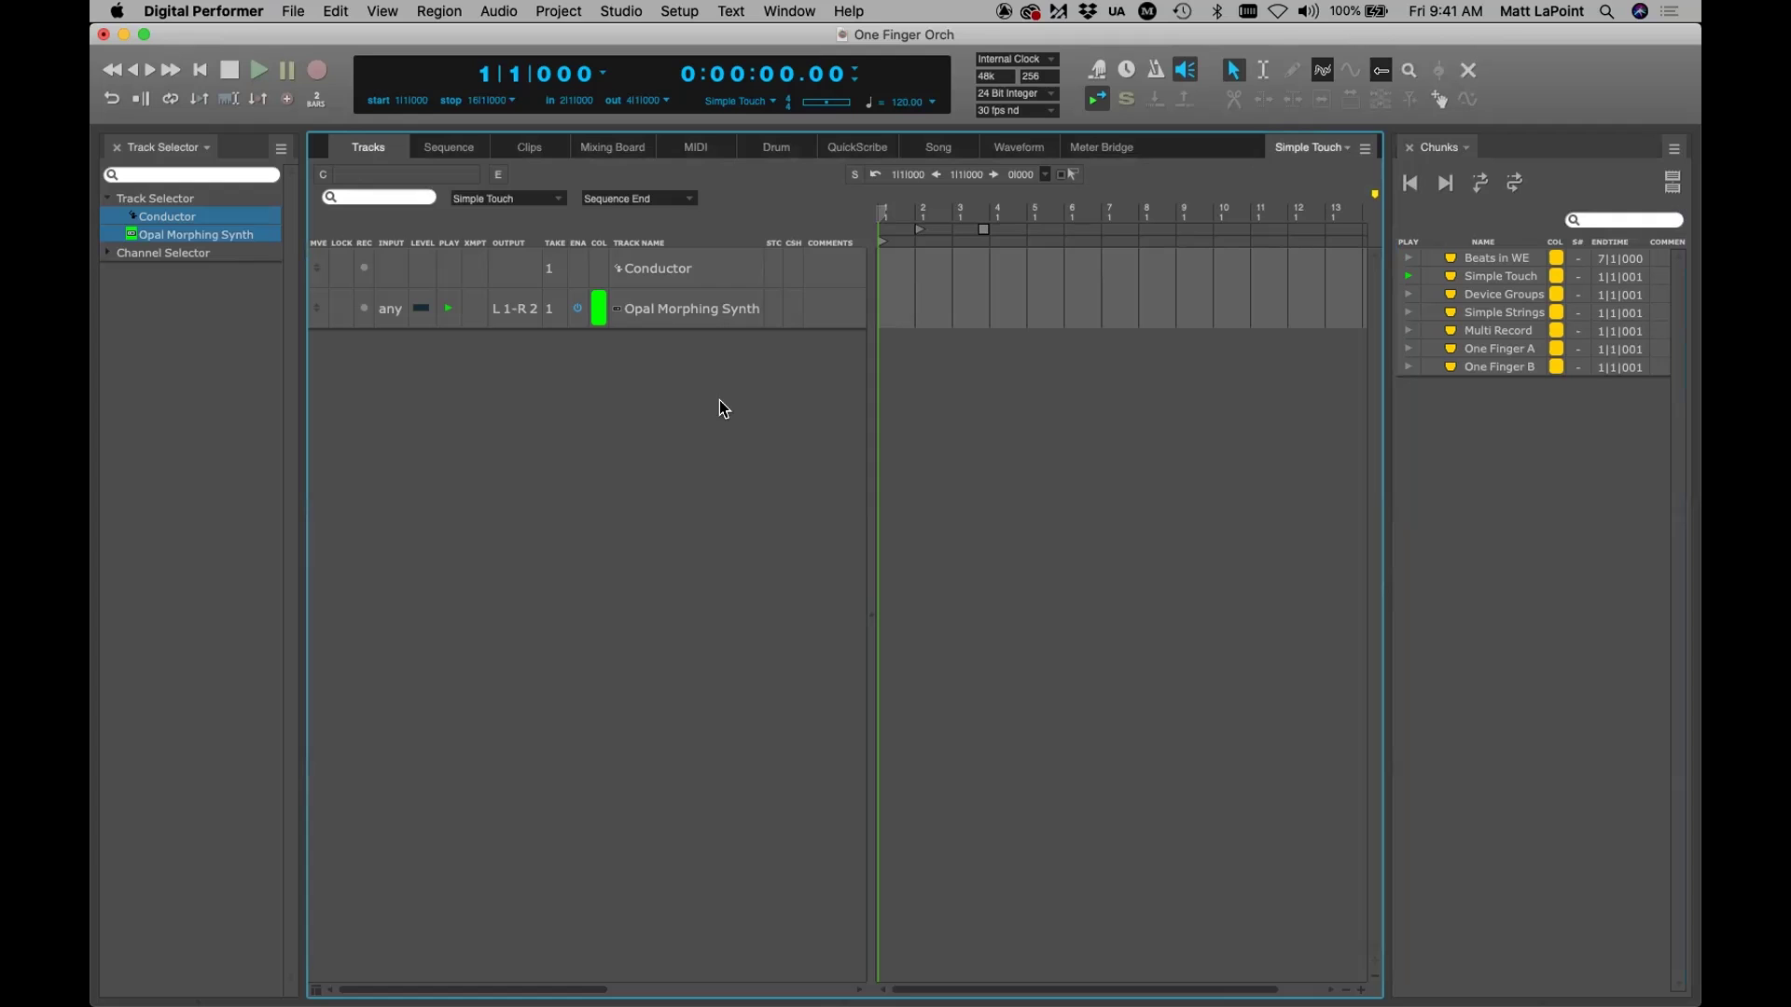
Open the Opal Morphing Synth track's instrument window to view its Gate Me preset, and close it again
left_click(657, 318)
double_click(657, 319)
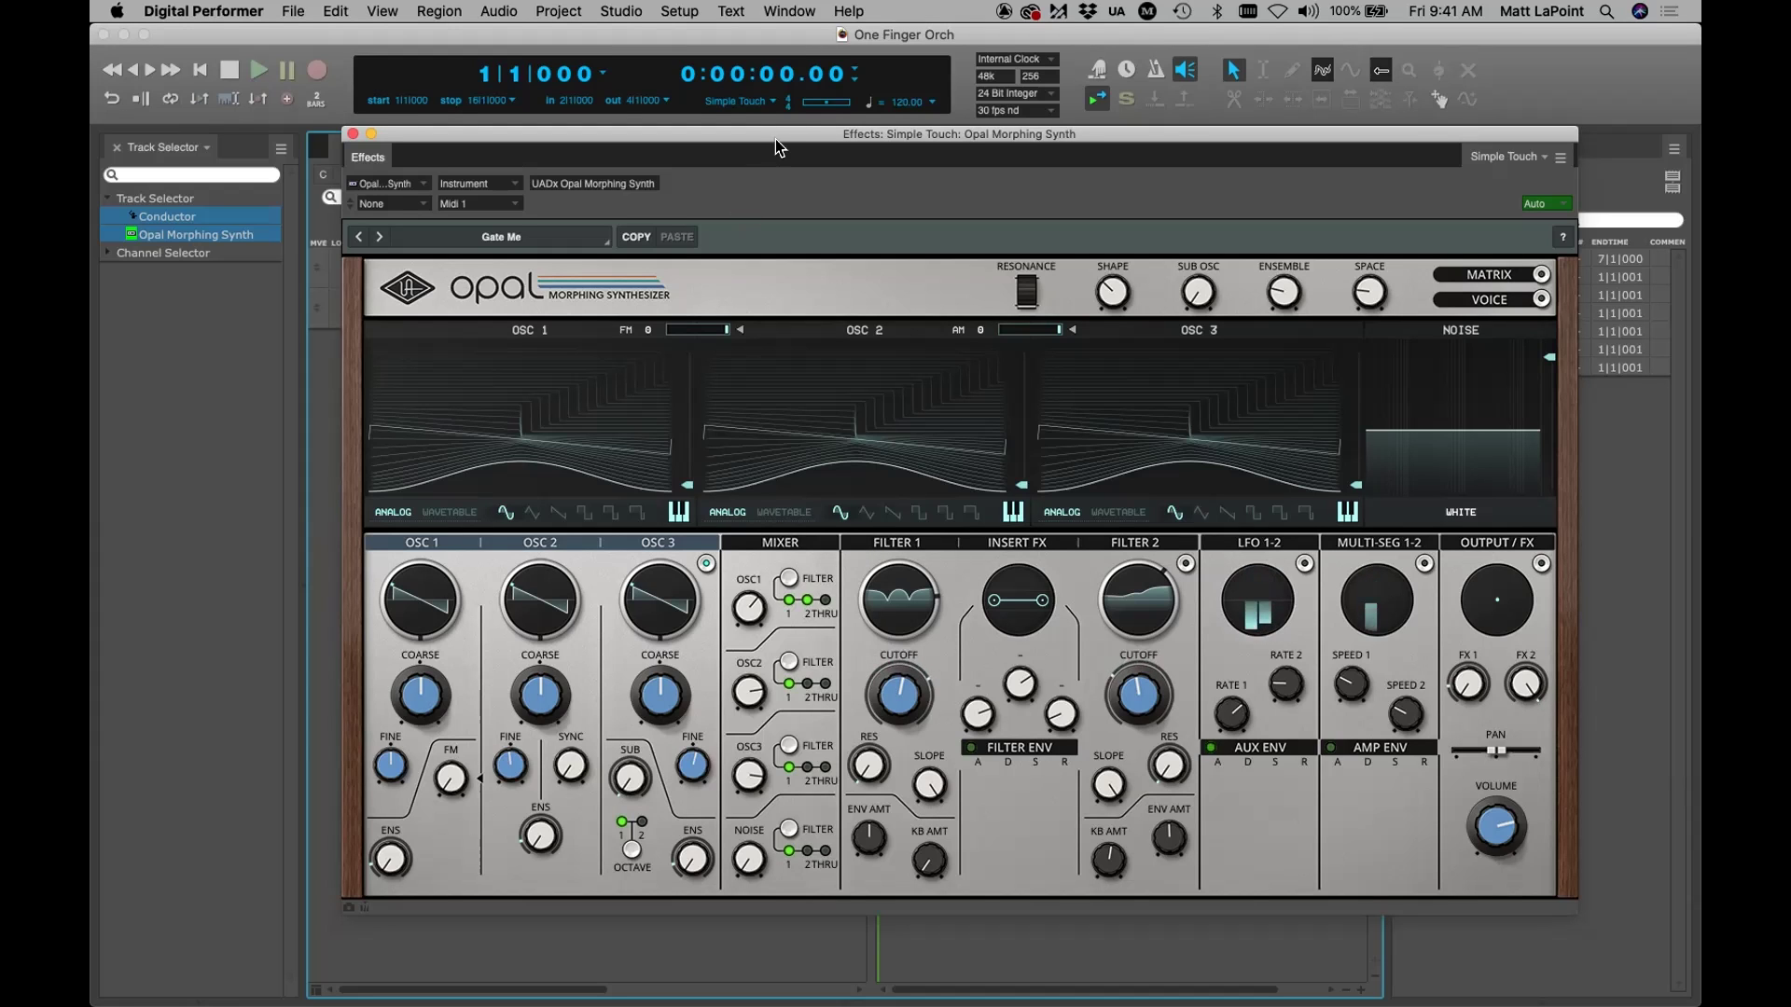
left_click_drag(785, 140, 789, 140)
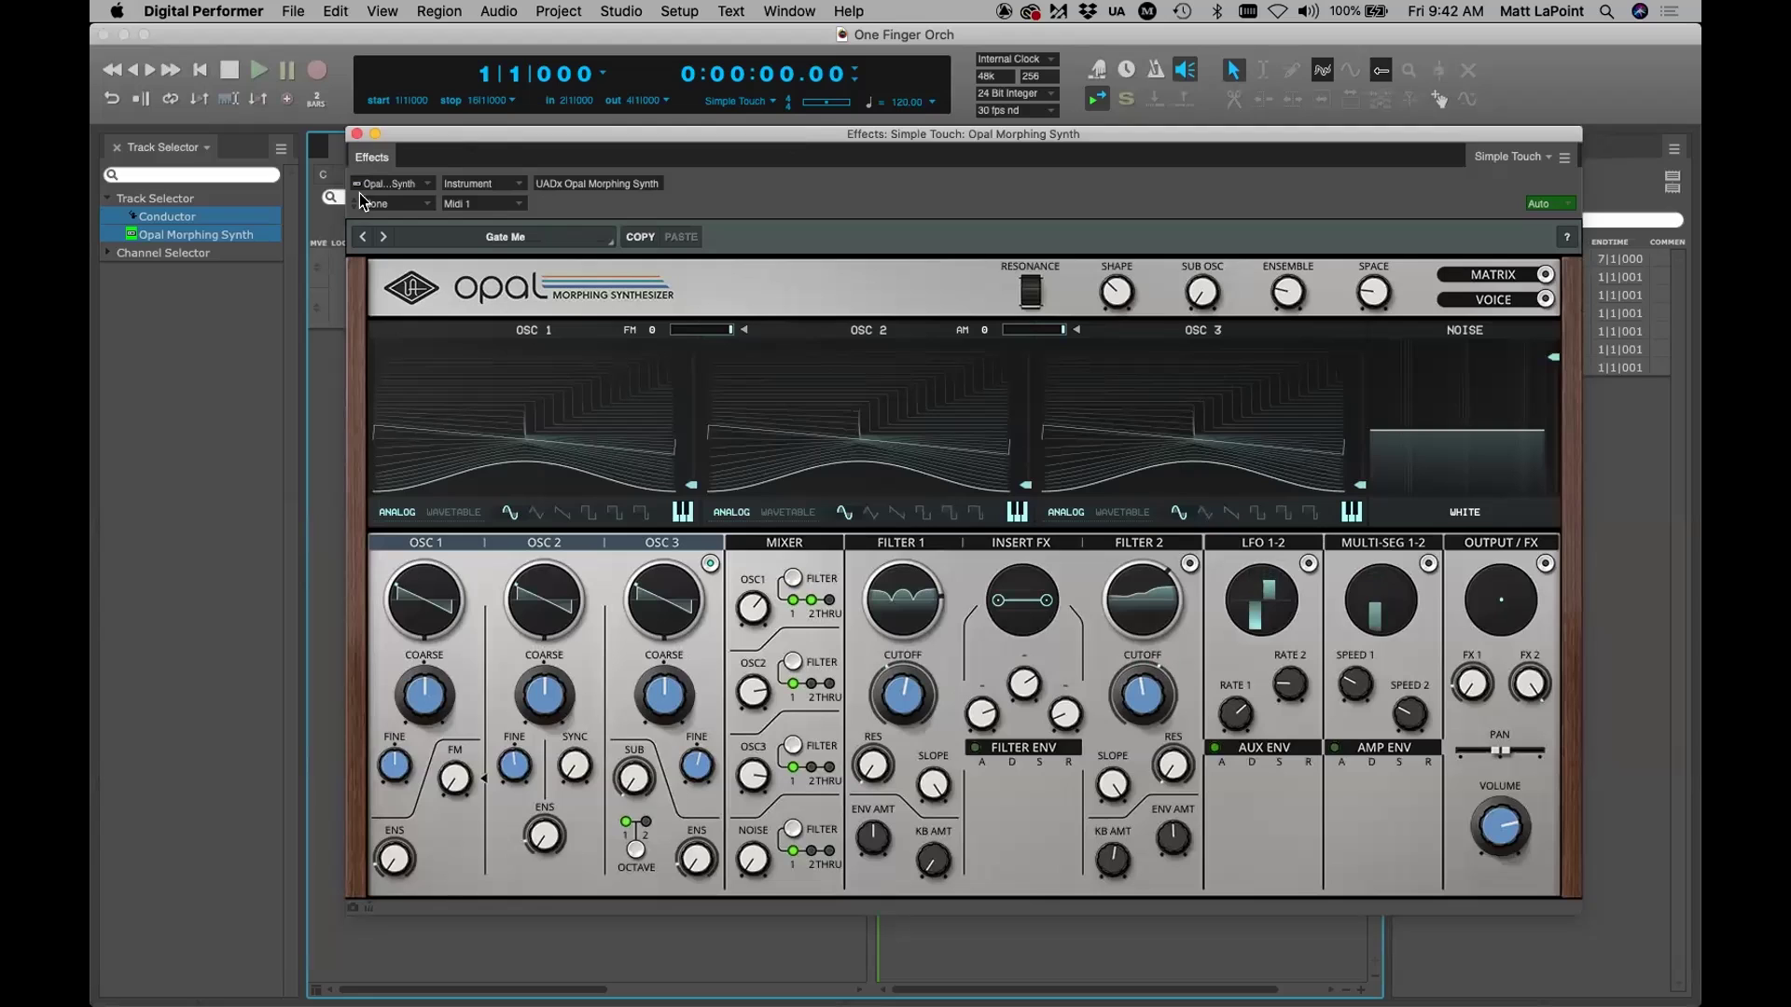
left_click(356, 133)
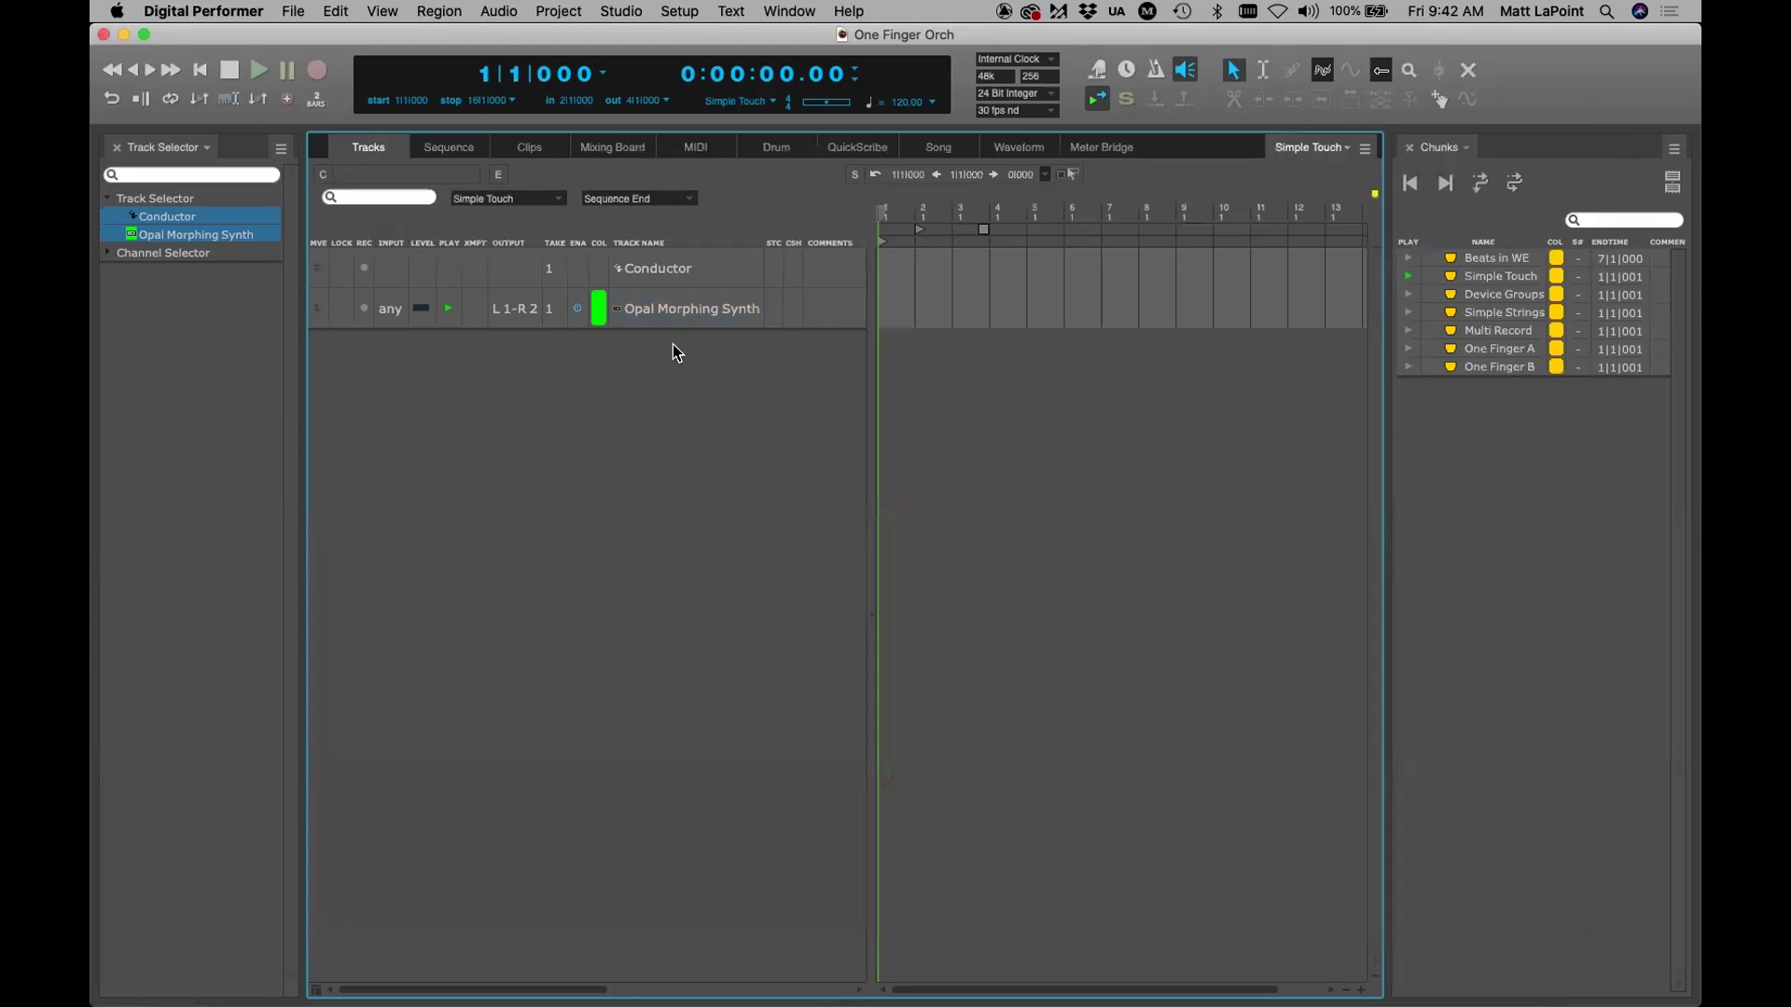
Record-enable the Opal Morphing Synth track and review the Input Filter options for note velocities, pressure and controllers
left_click(366, 308)
left_click(689, 17)
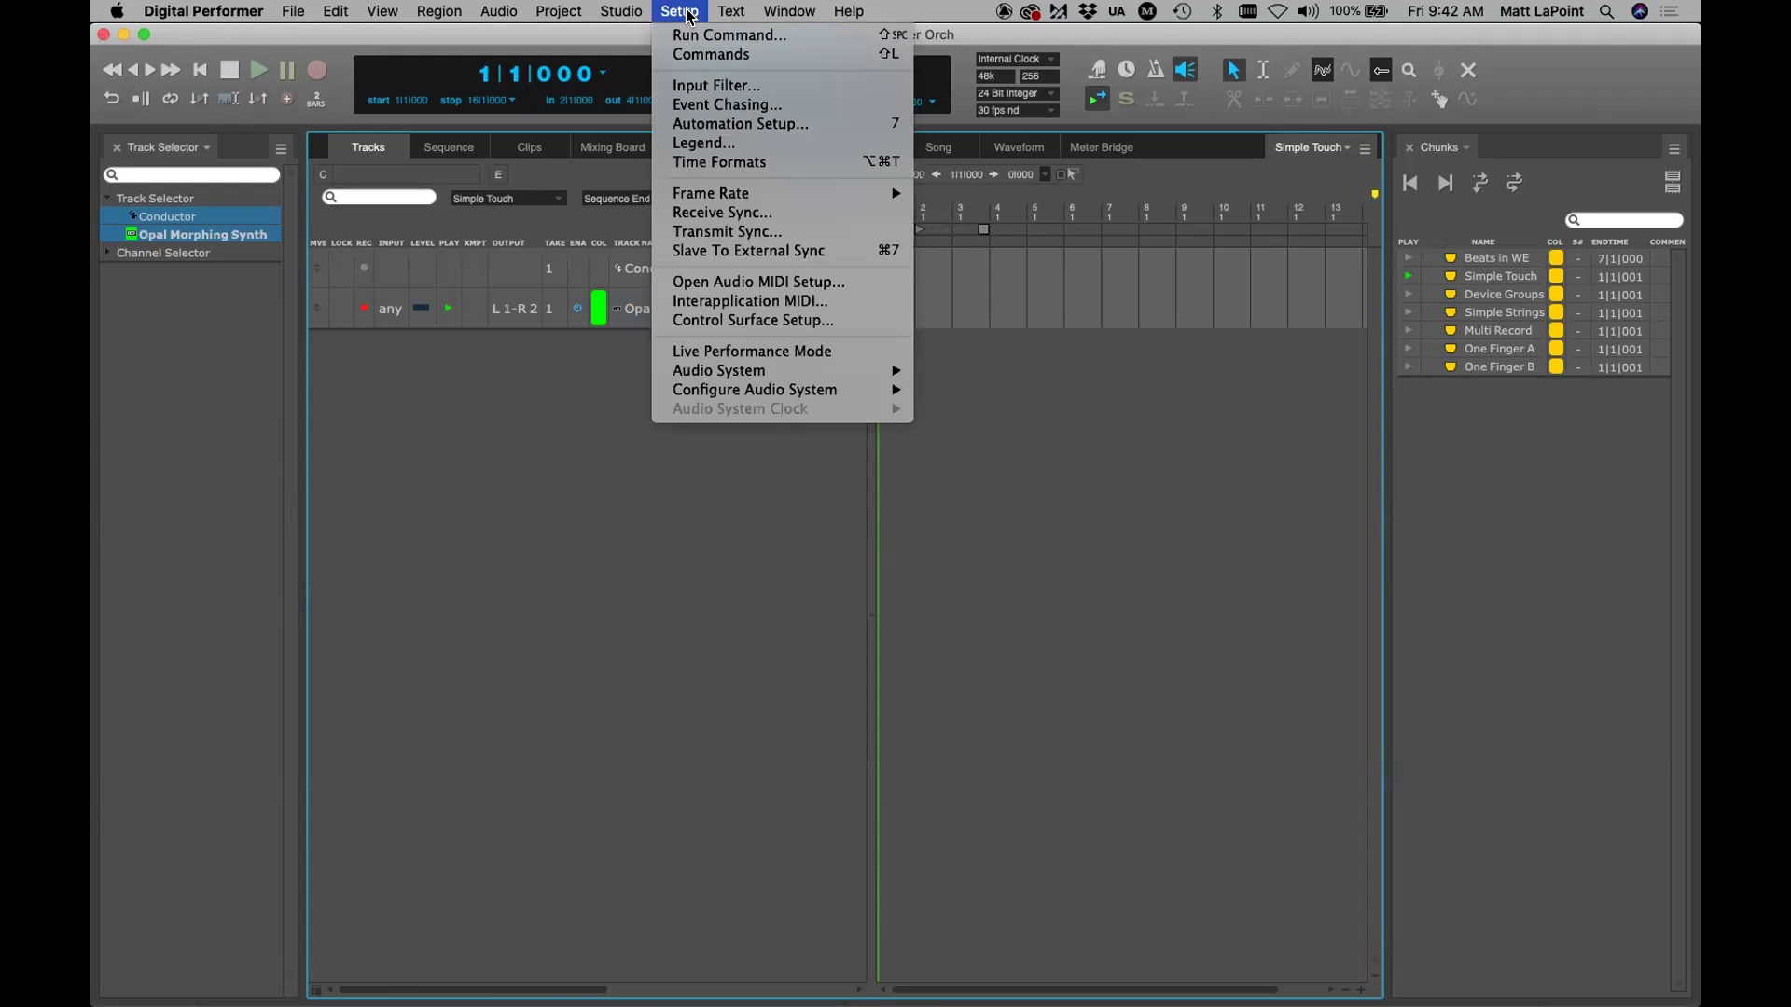
left_click(762, 93)
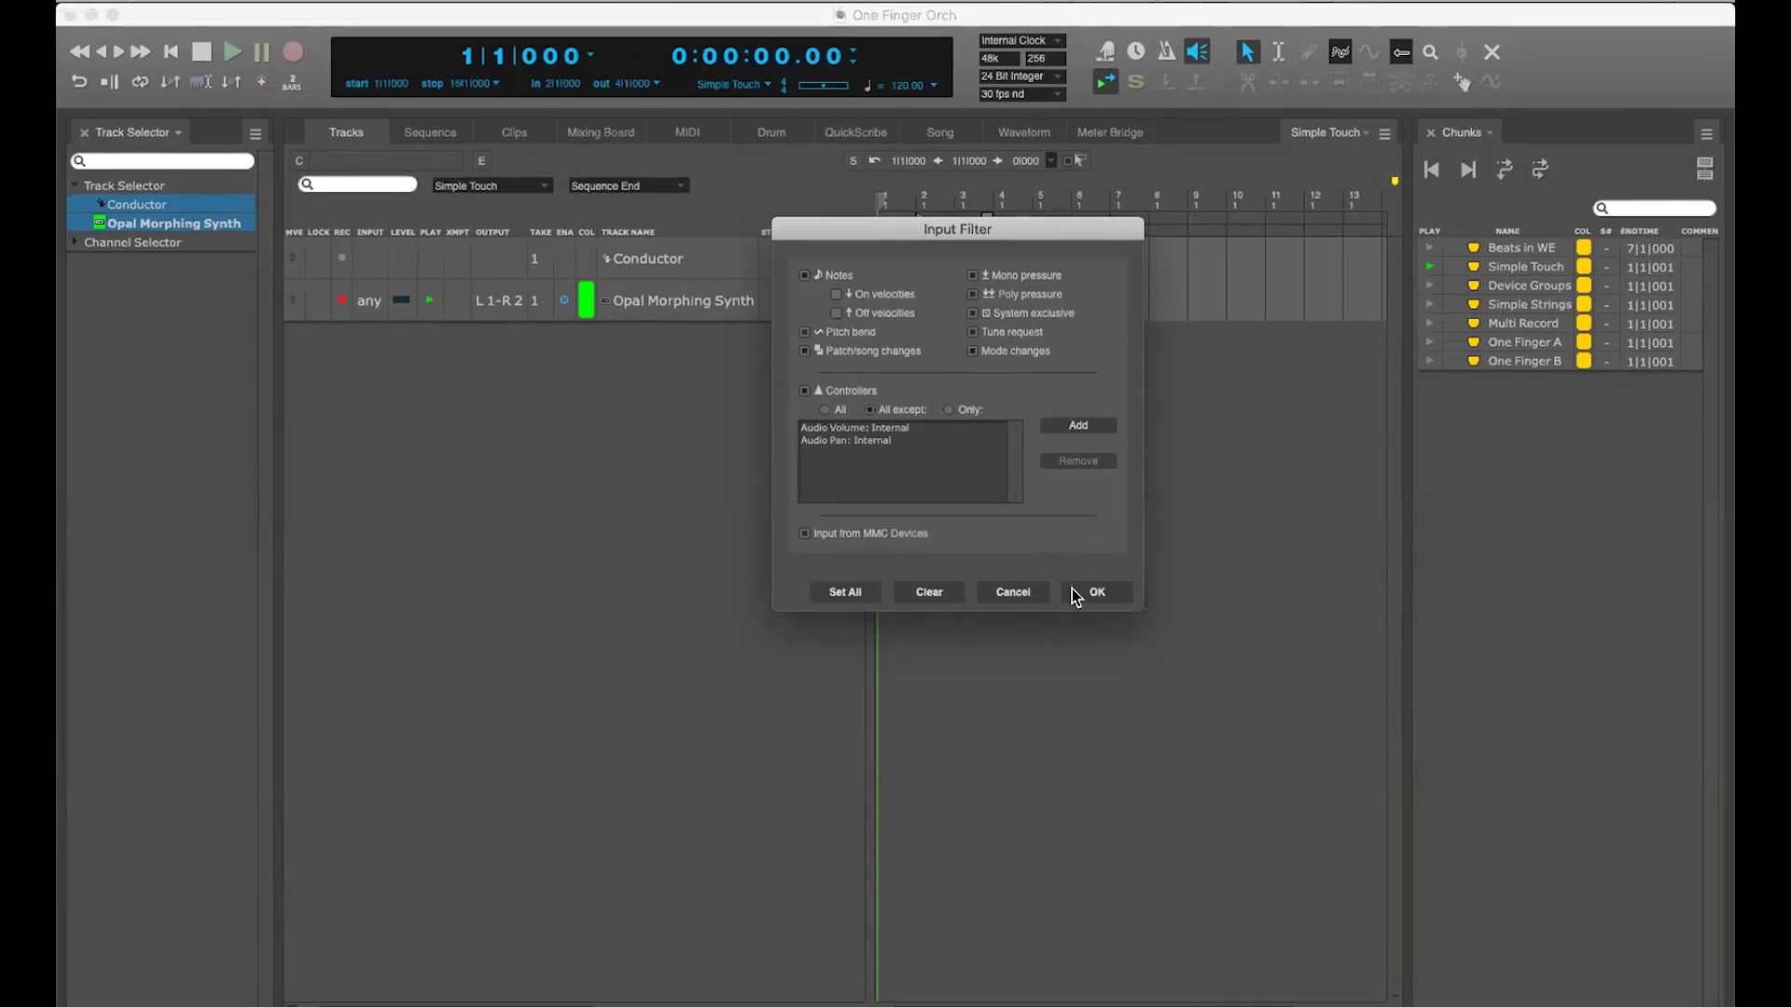
left_click(1074, 594)
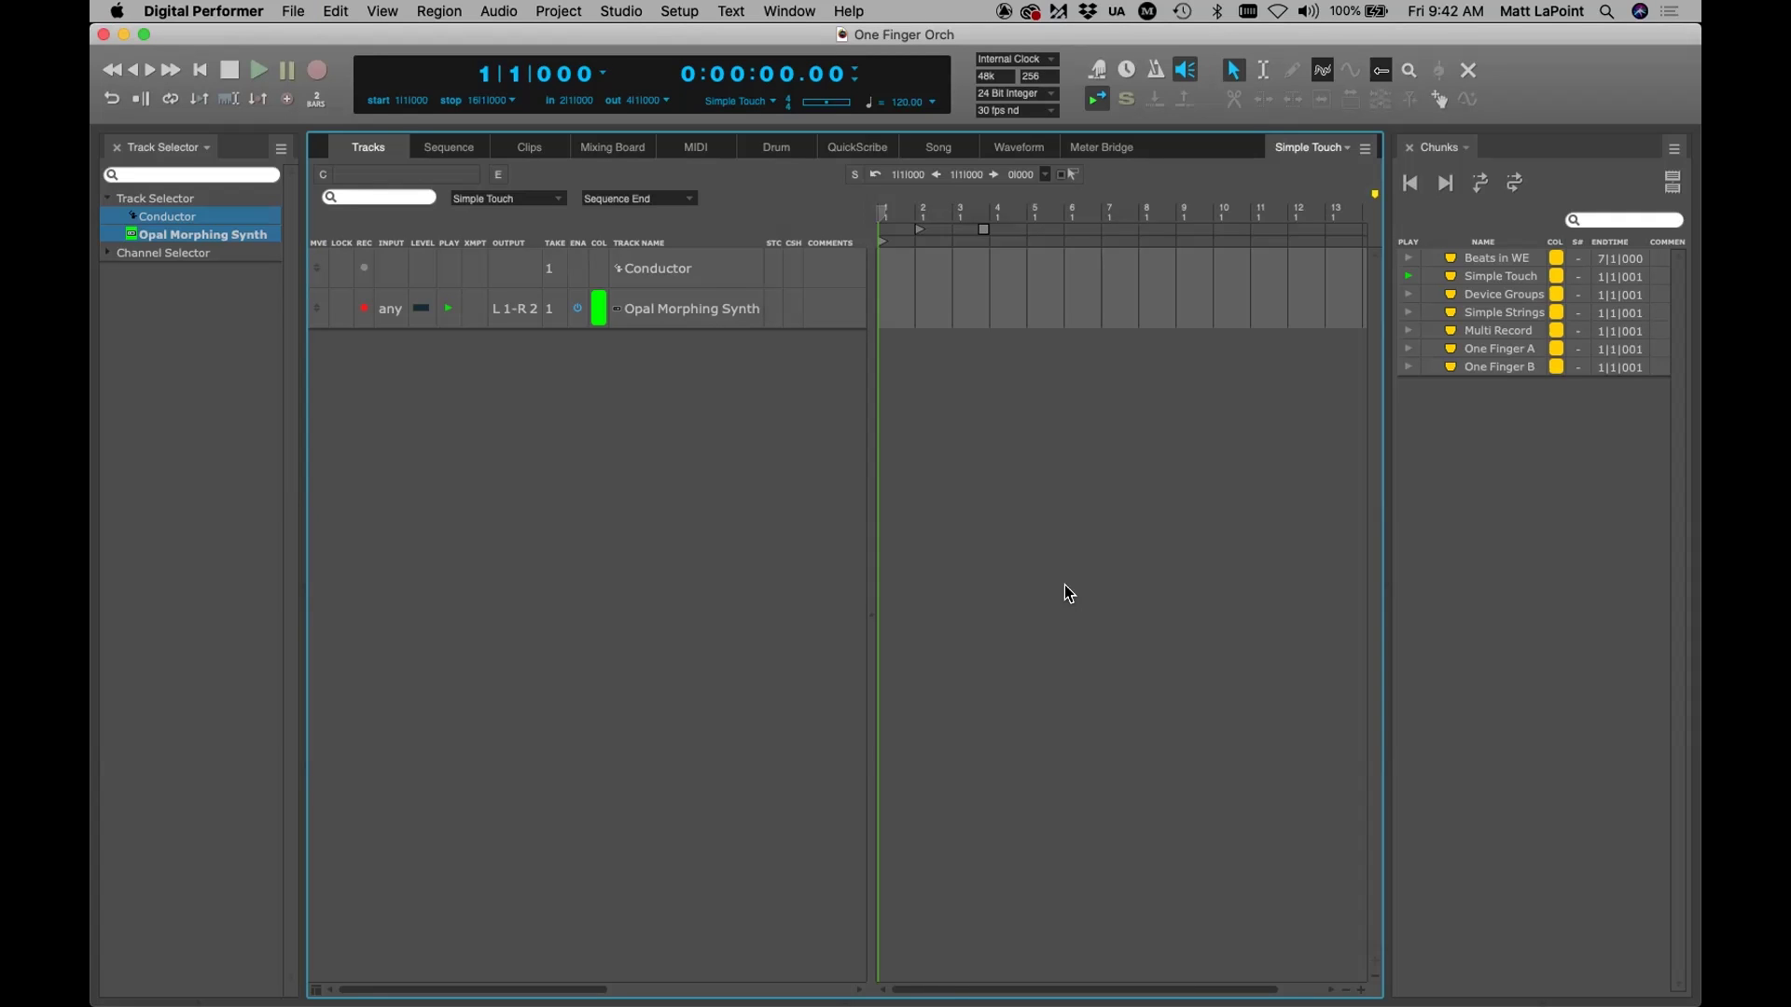
left_click(678, 11)
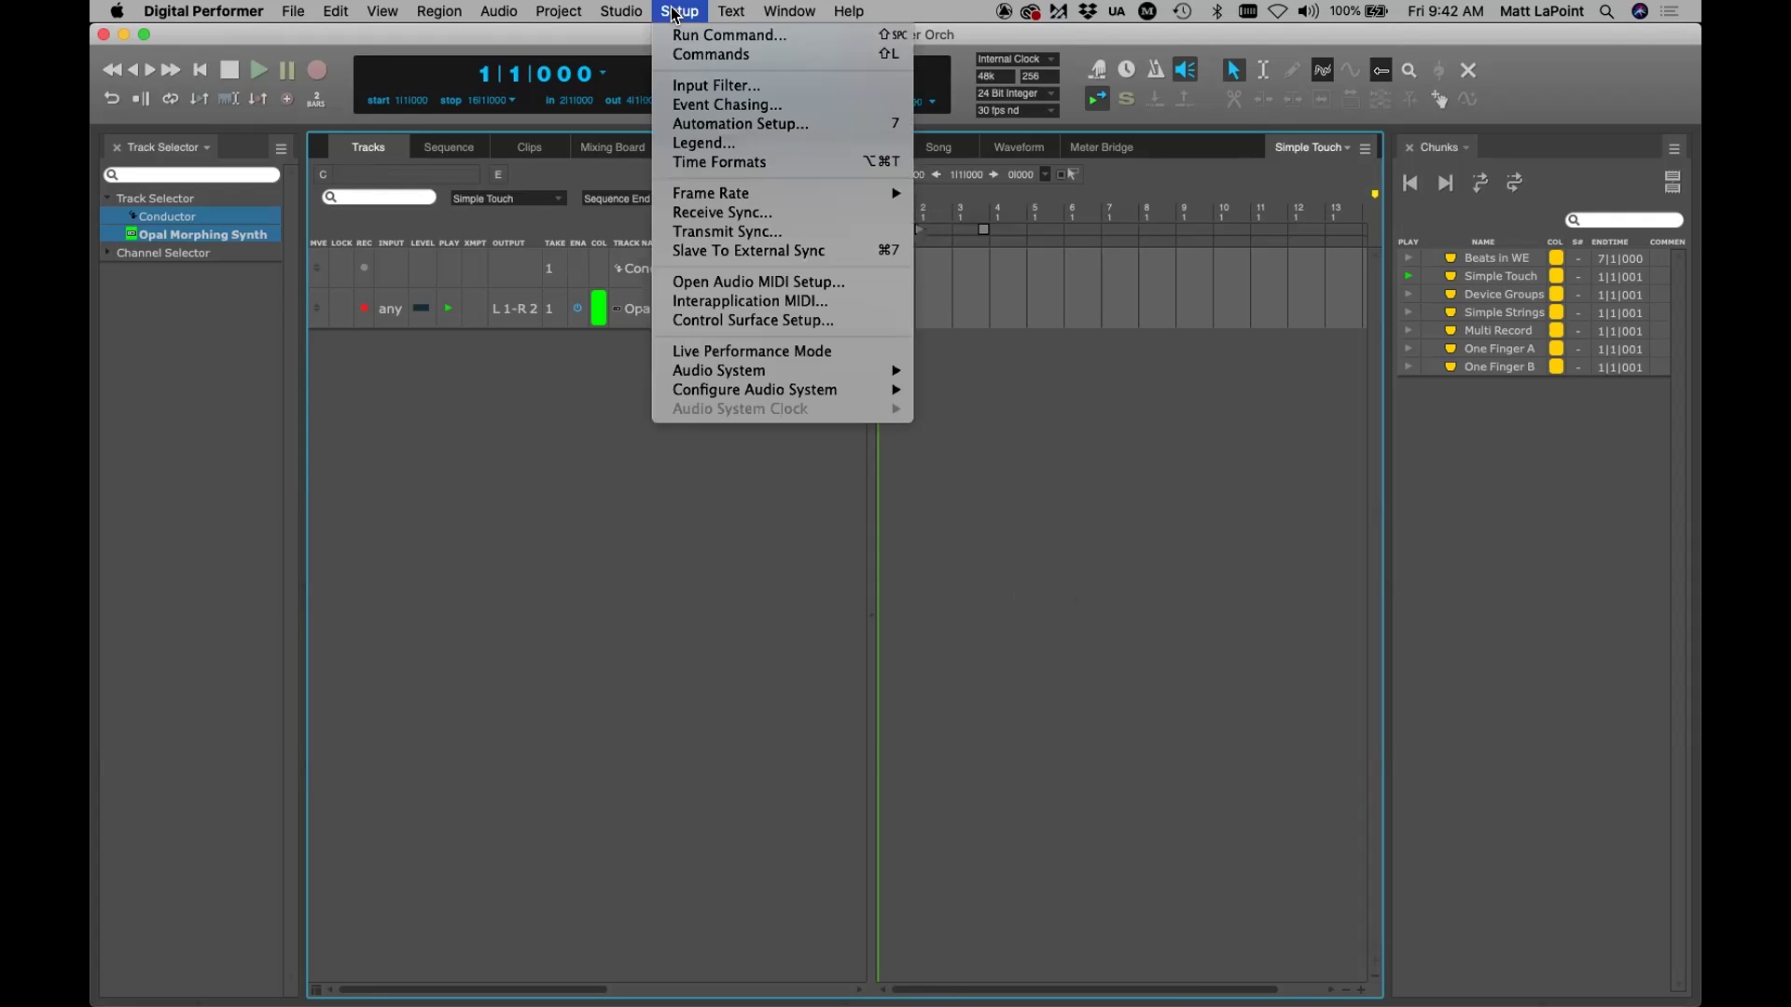
left_click(720, 85)
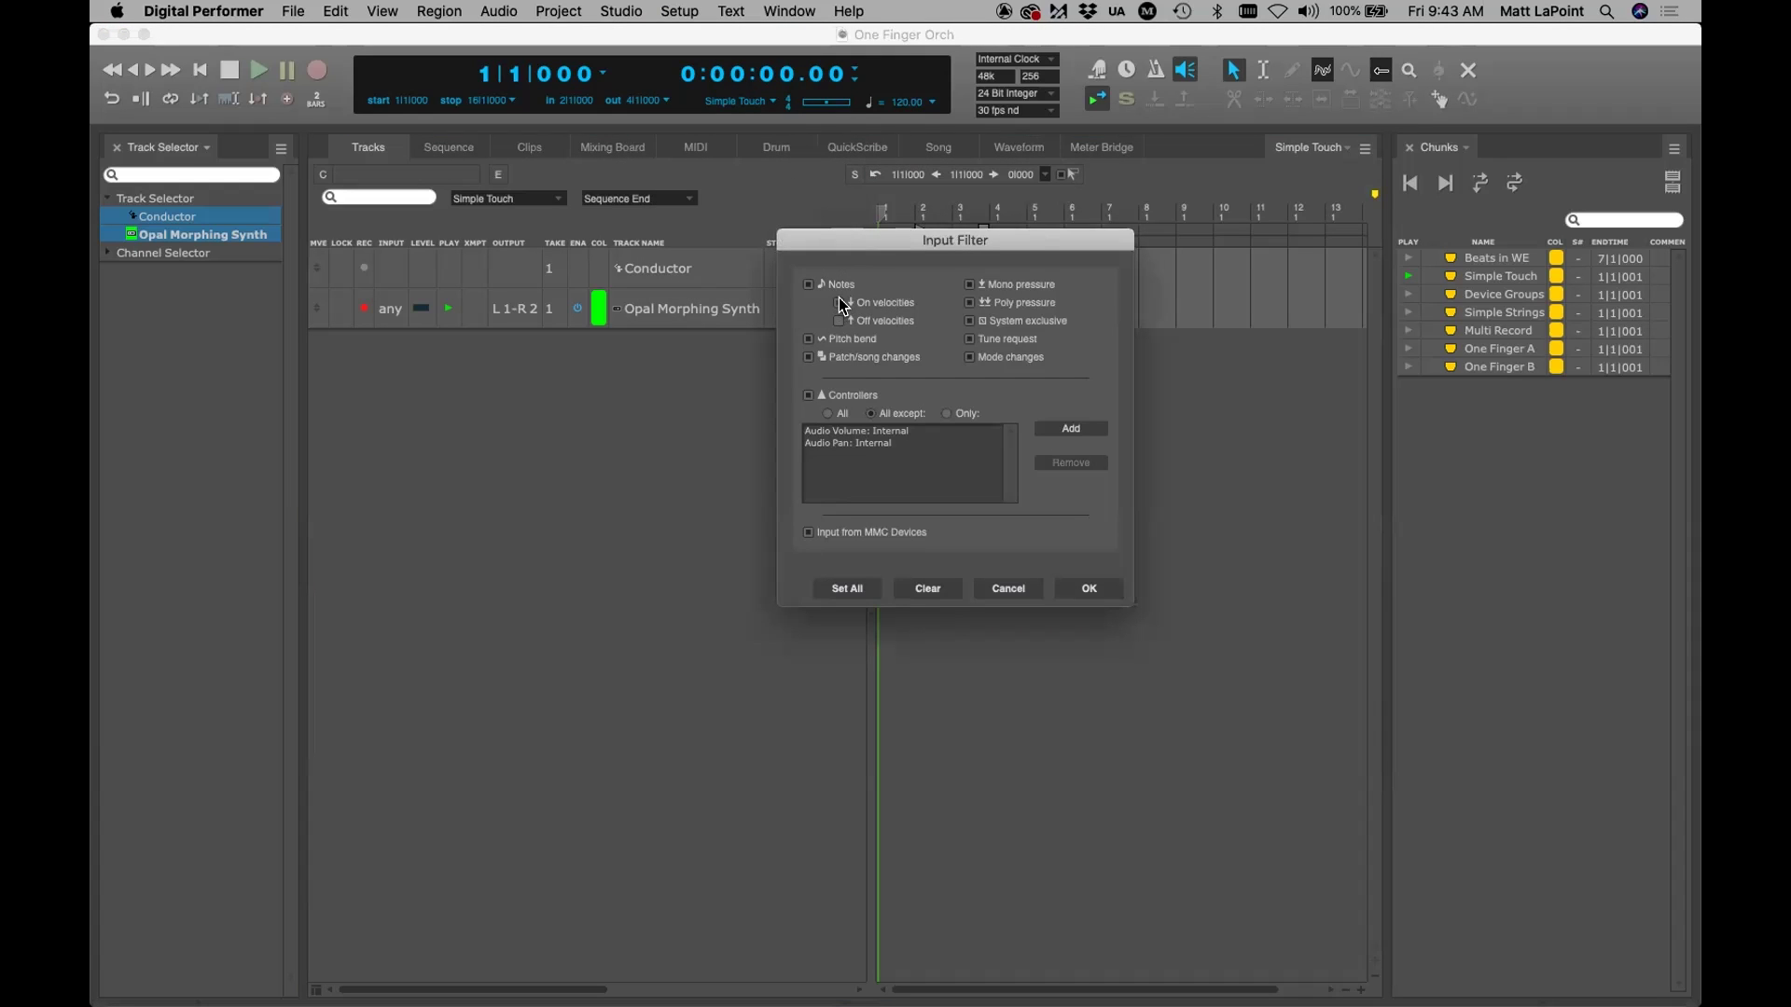
left_click(1072, 589)
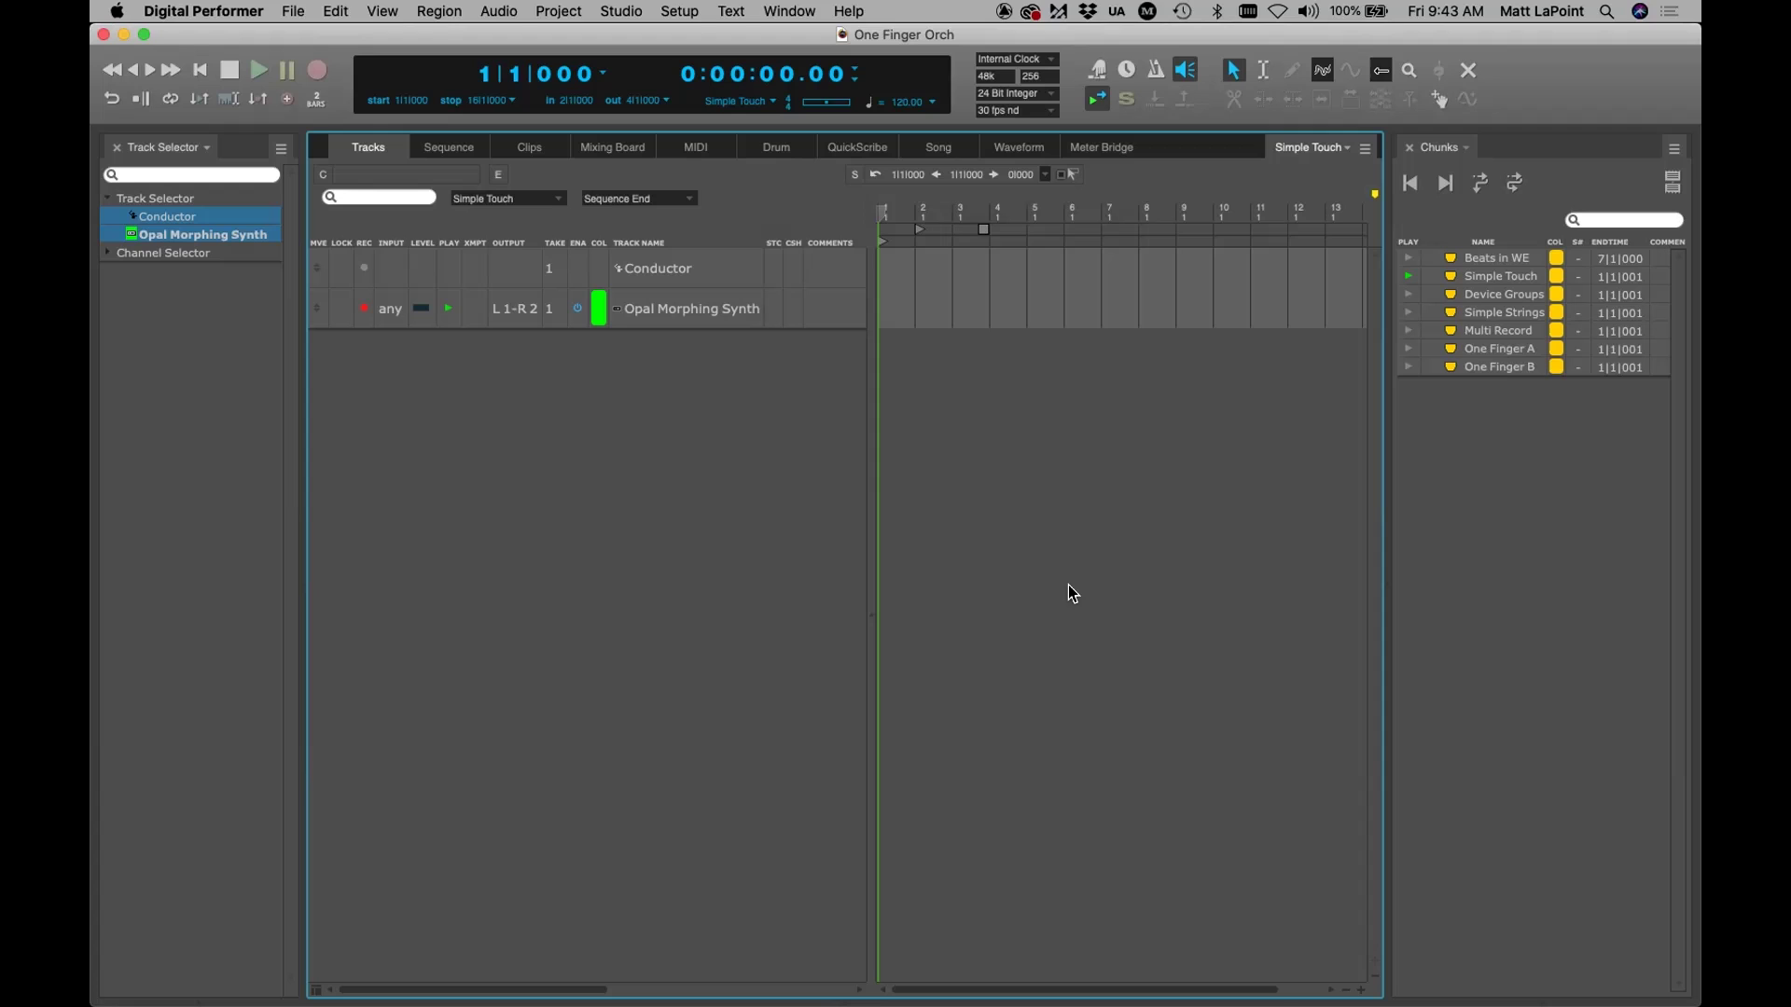
Show the Mixing Board and view the UADx Opal Morphing Synth plug-in on the synth's channel, closing it again
left_click(686, 317)
left_click(621, 149)
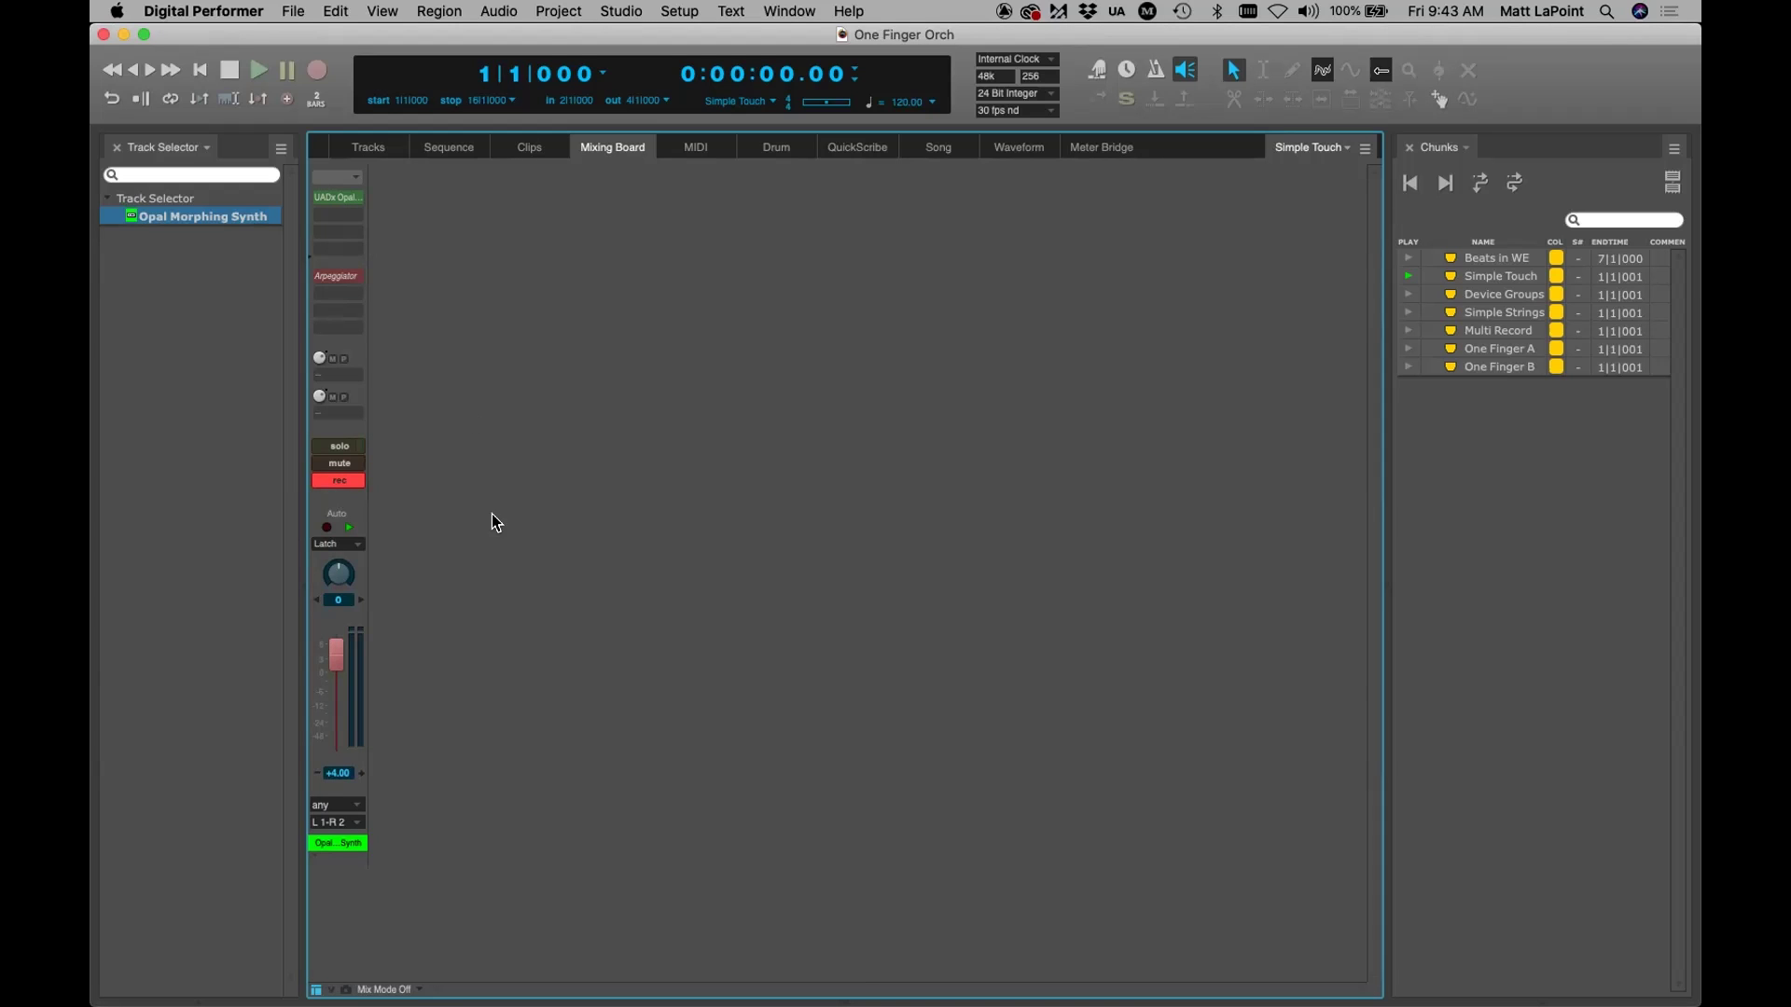
left_click(344, 198)
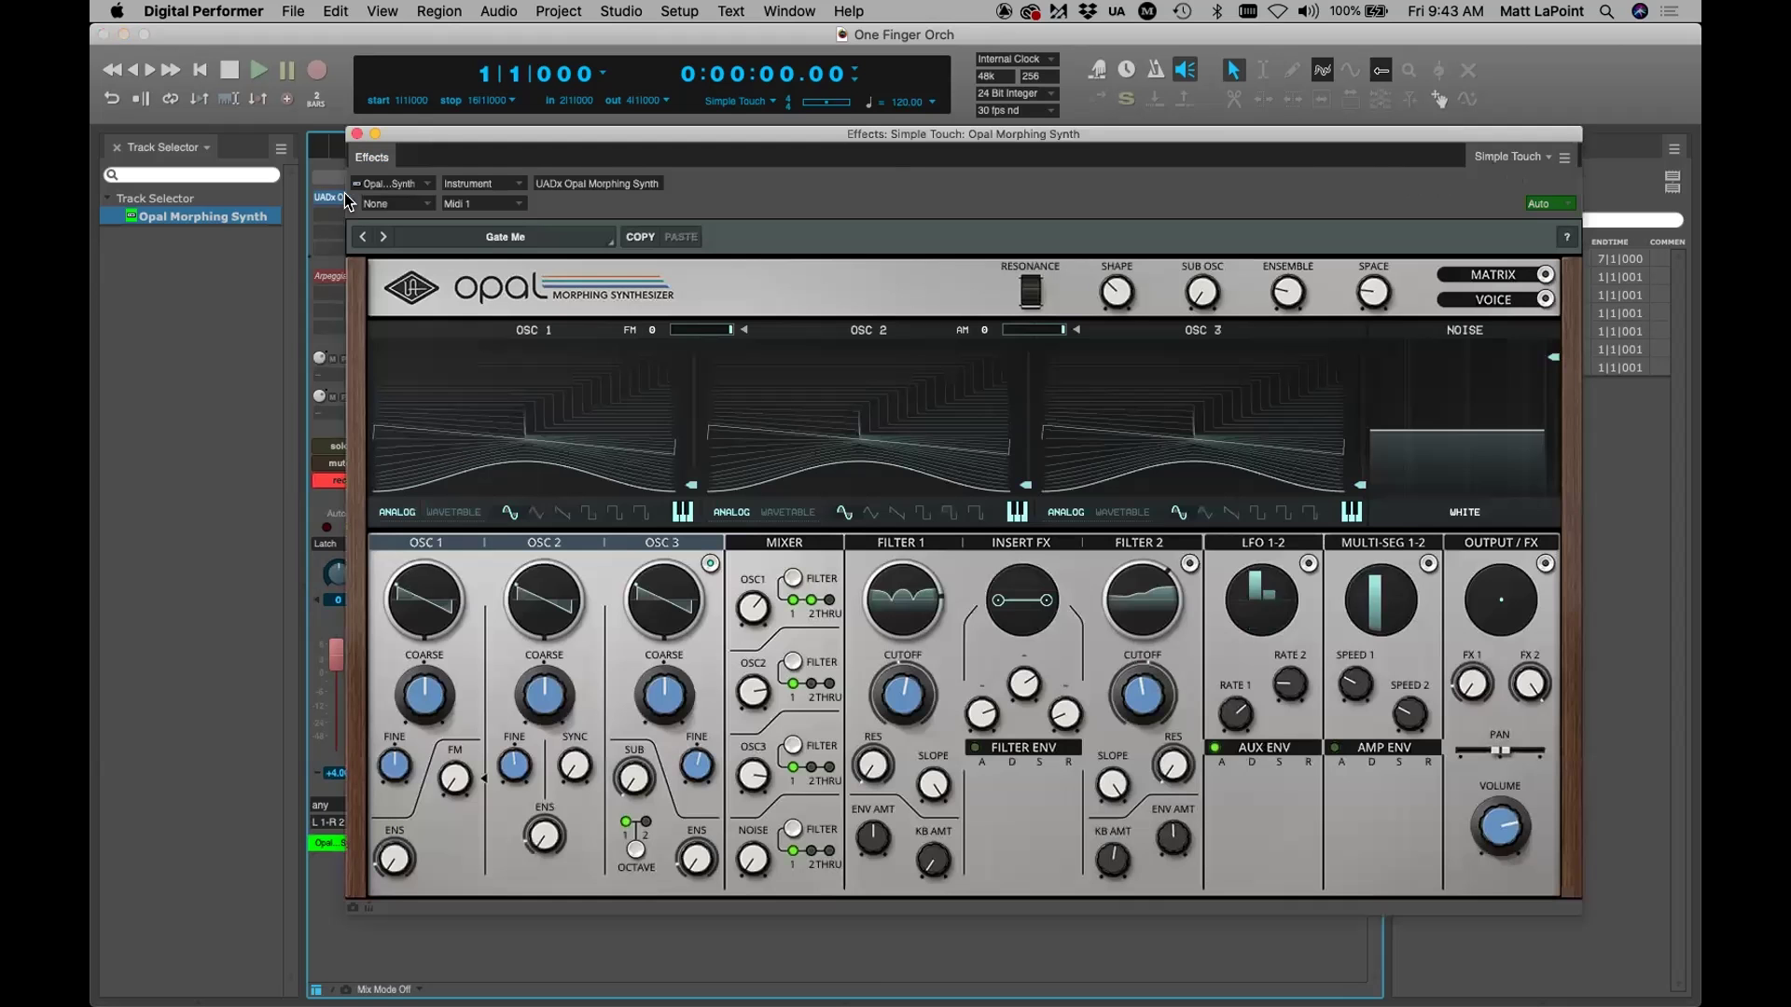
left_click(355, 134)
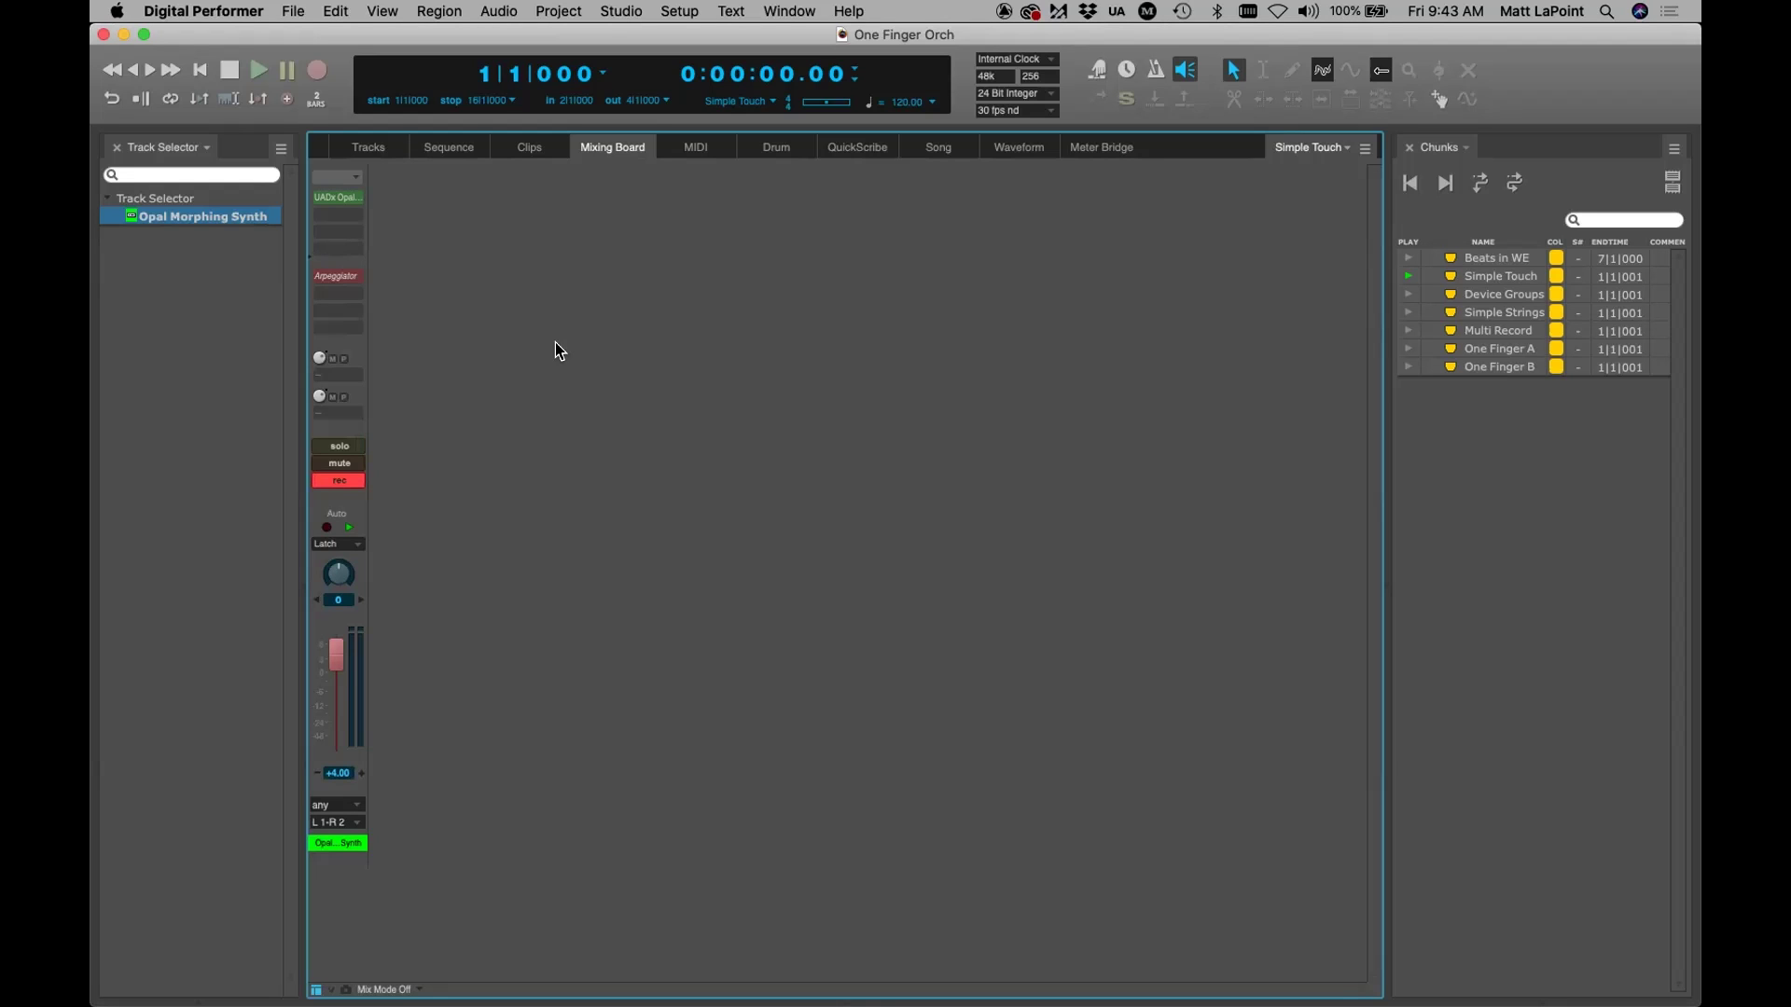
Open the Arpeggiator insert on the Opal Morphing Synth channel, move its window clear of the channel strip and turn off its bypass
left_click(341, 274)
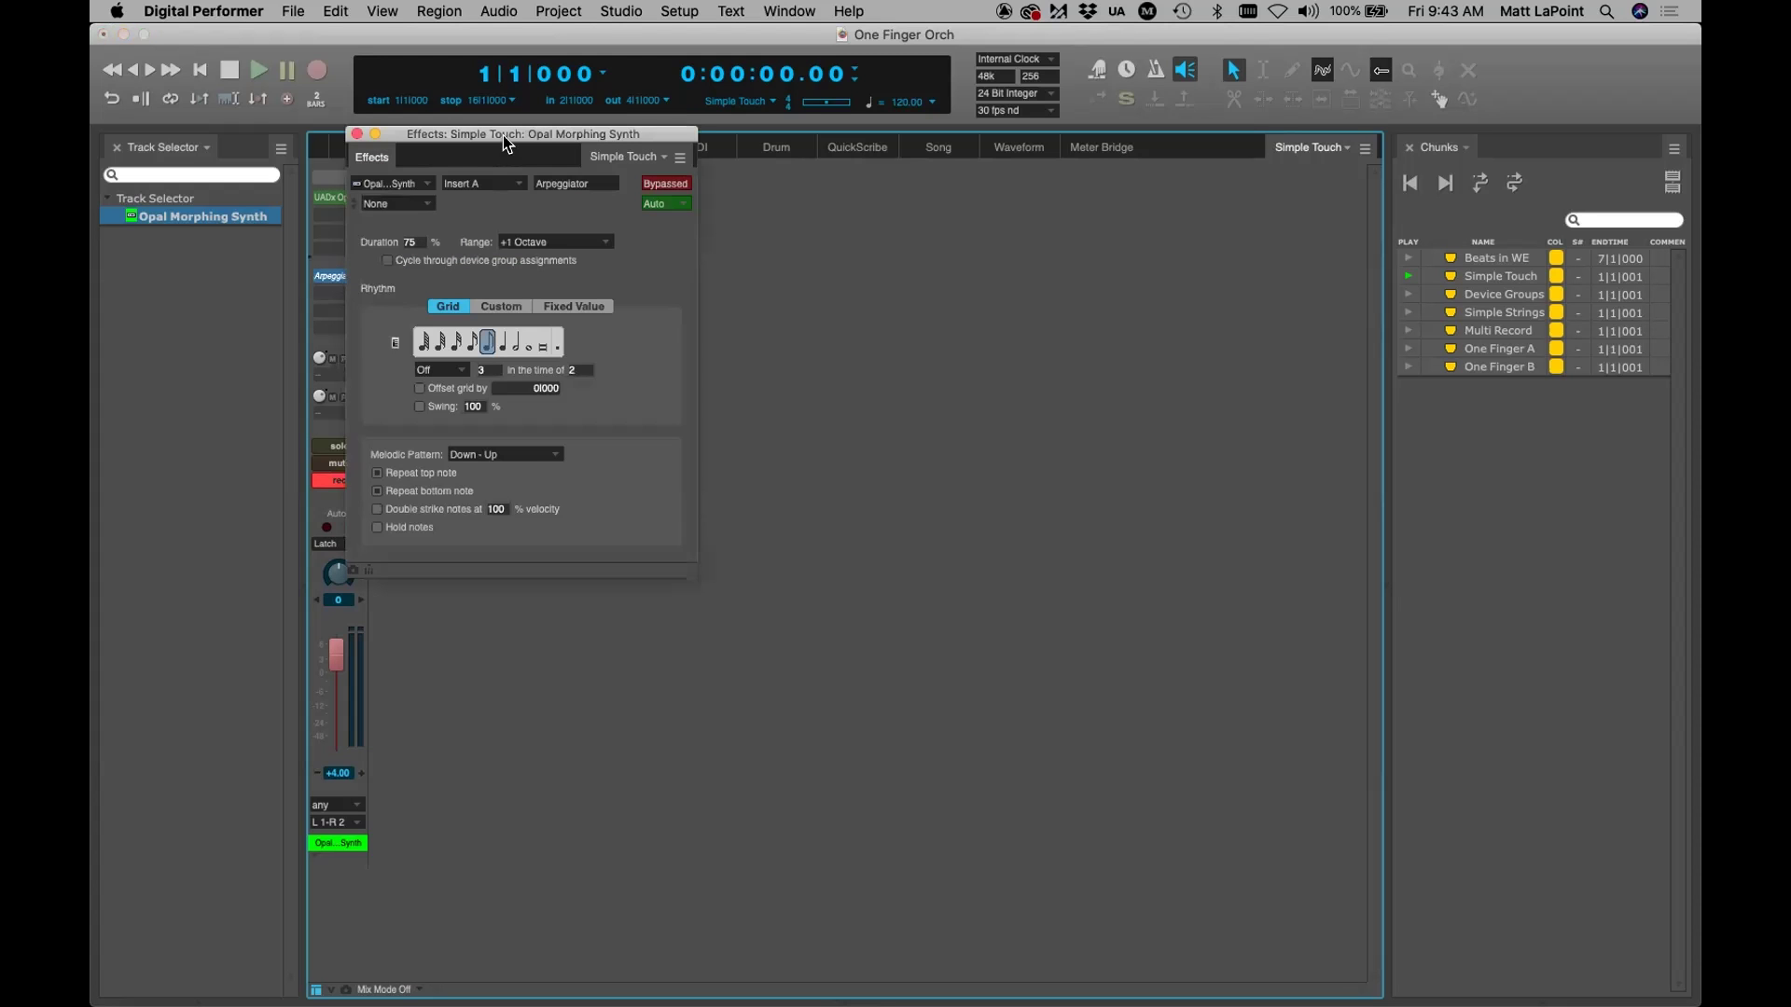
left_click_drag(521, 136, 791, 228)
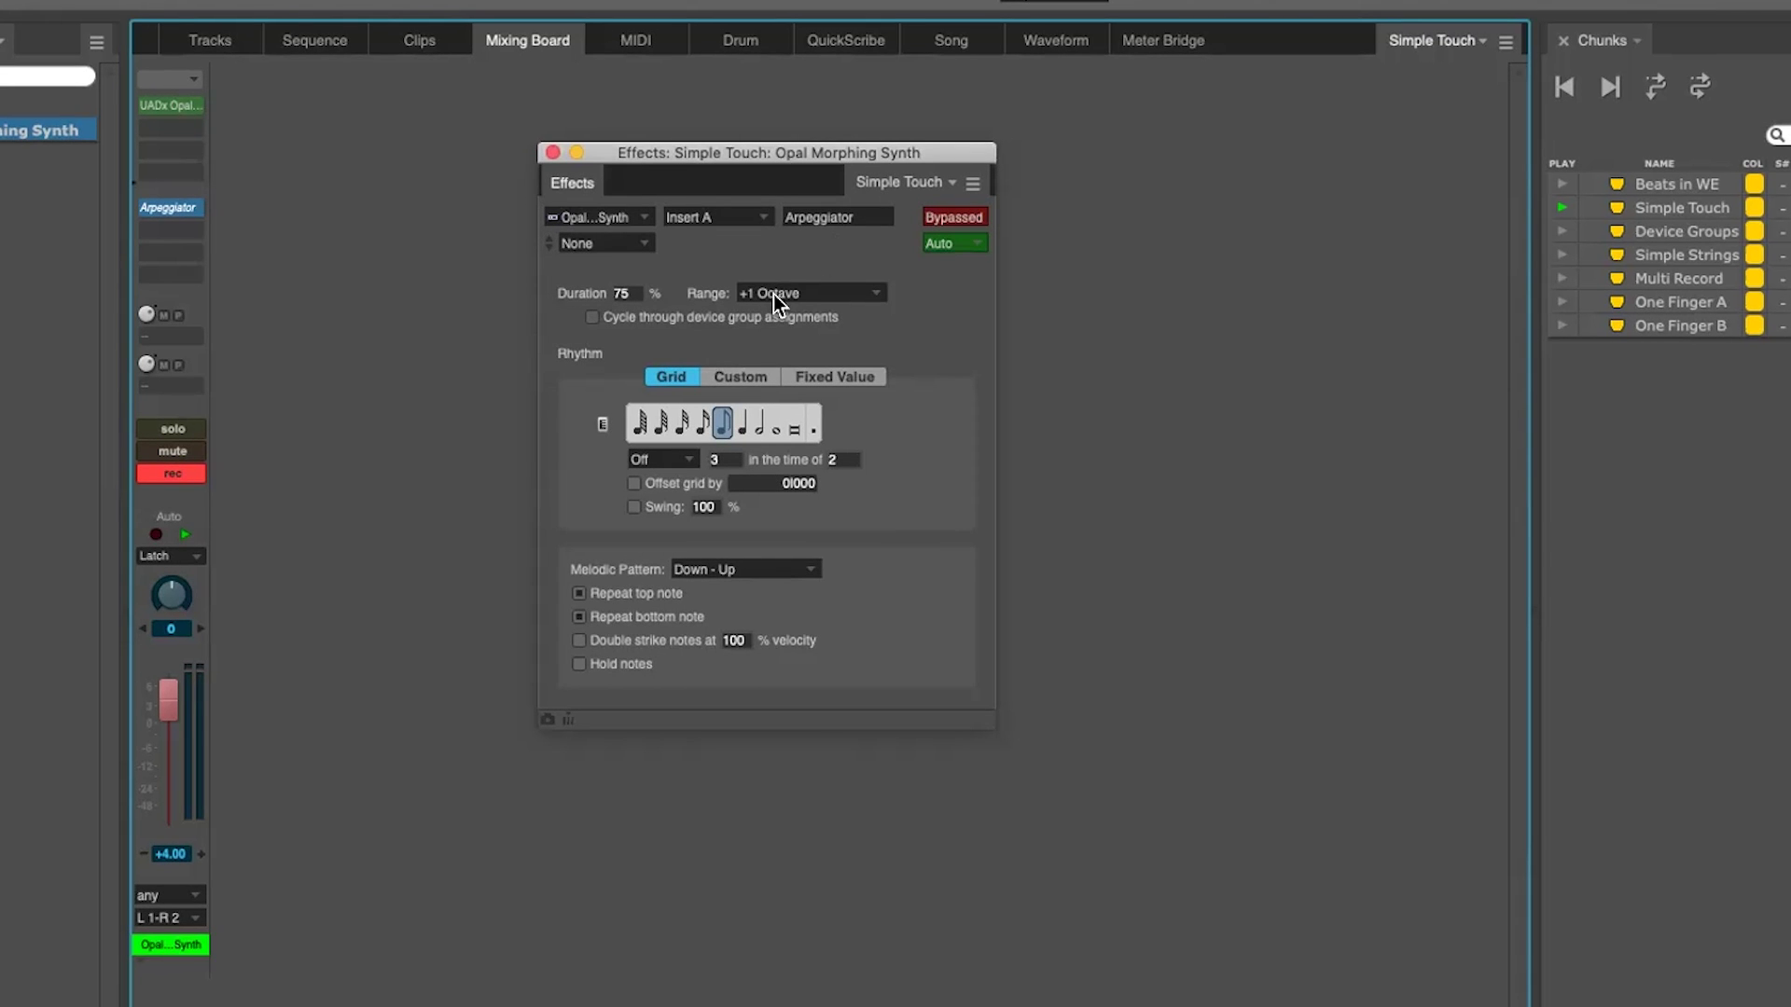
left_click(933, 220)
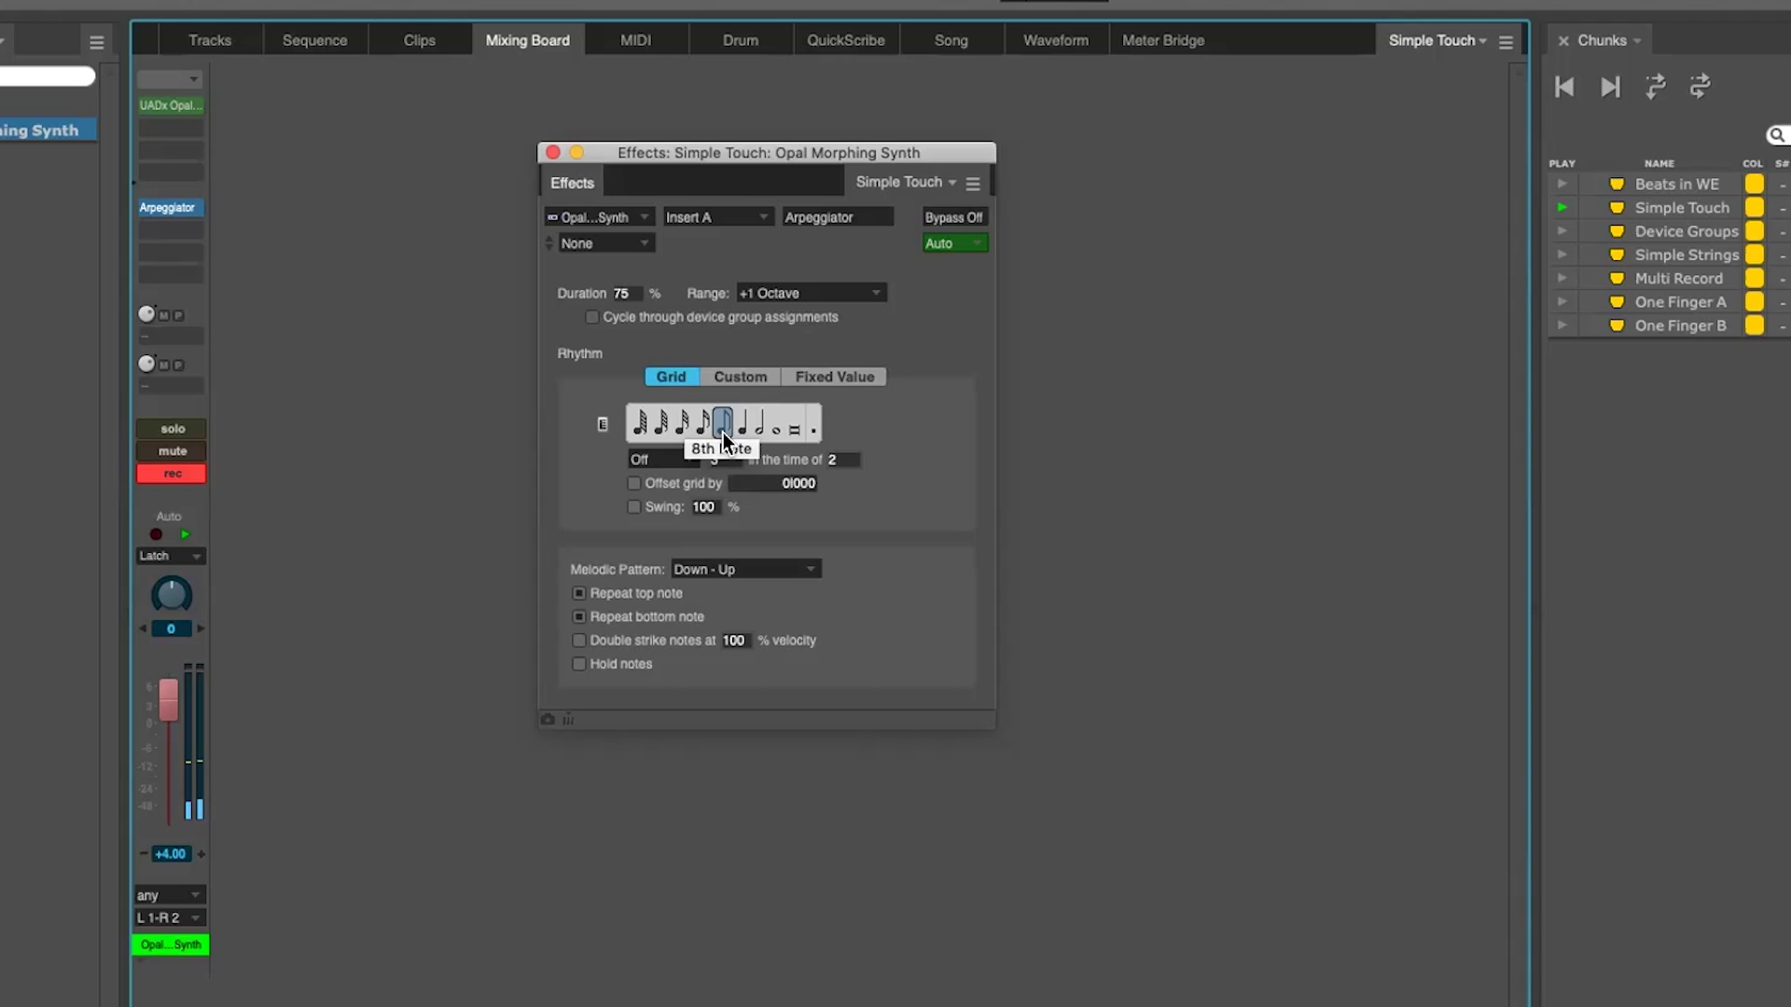
Try the arpeggiator with the Up - Down melodic pattern and held notes, first on a quarter-note grid and again on an 8th-note grid
left_click(716, 569)
left_click(711, 551)
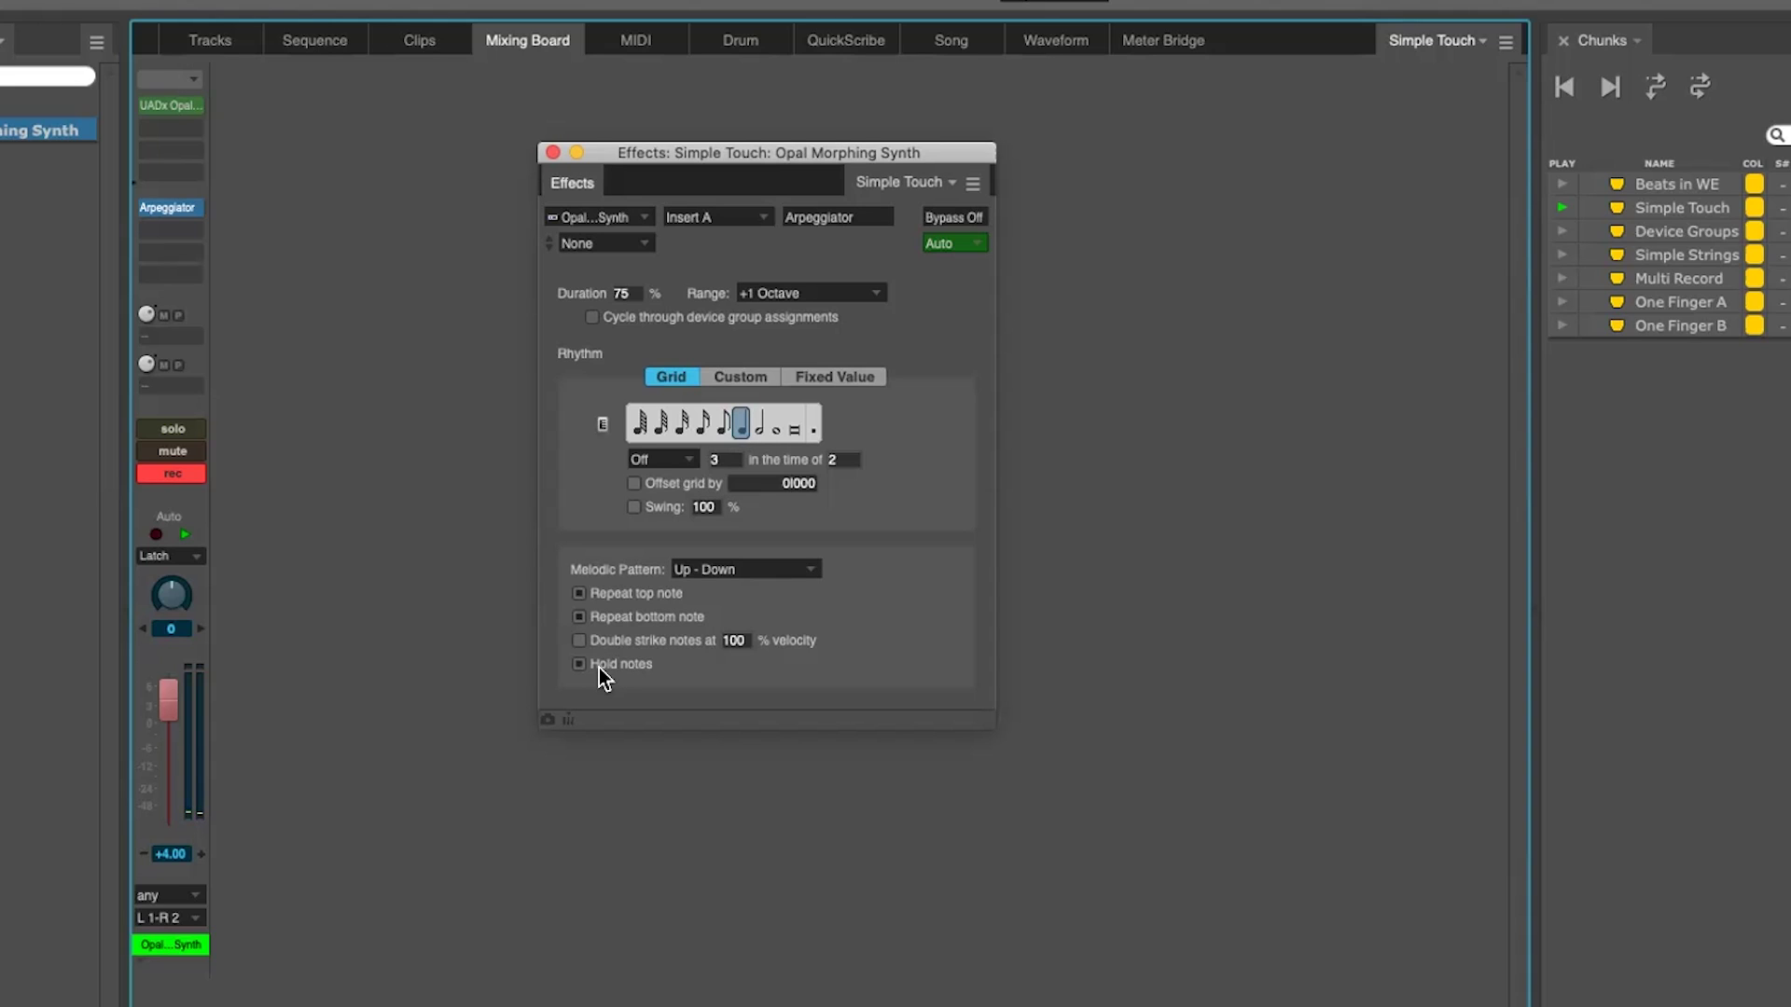
left_click(722, 424)
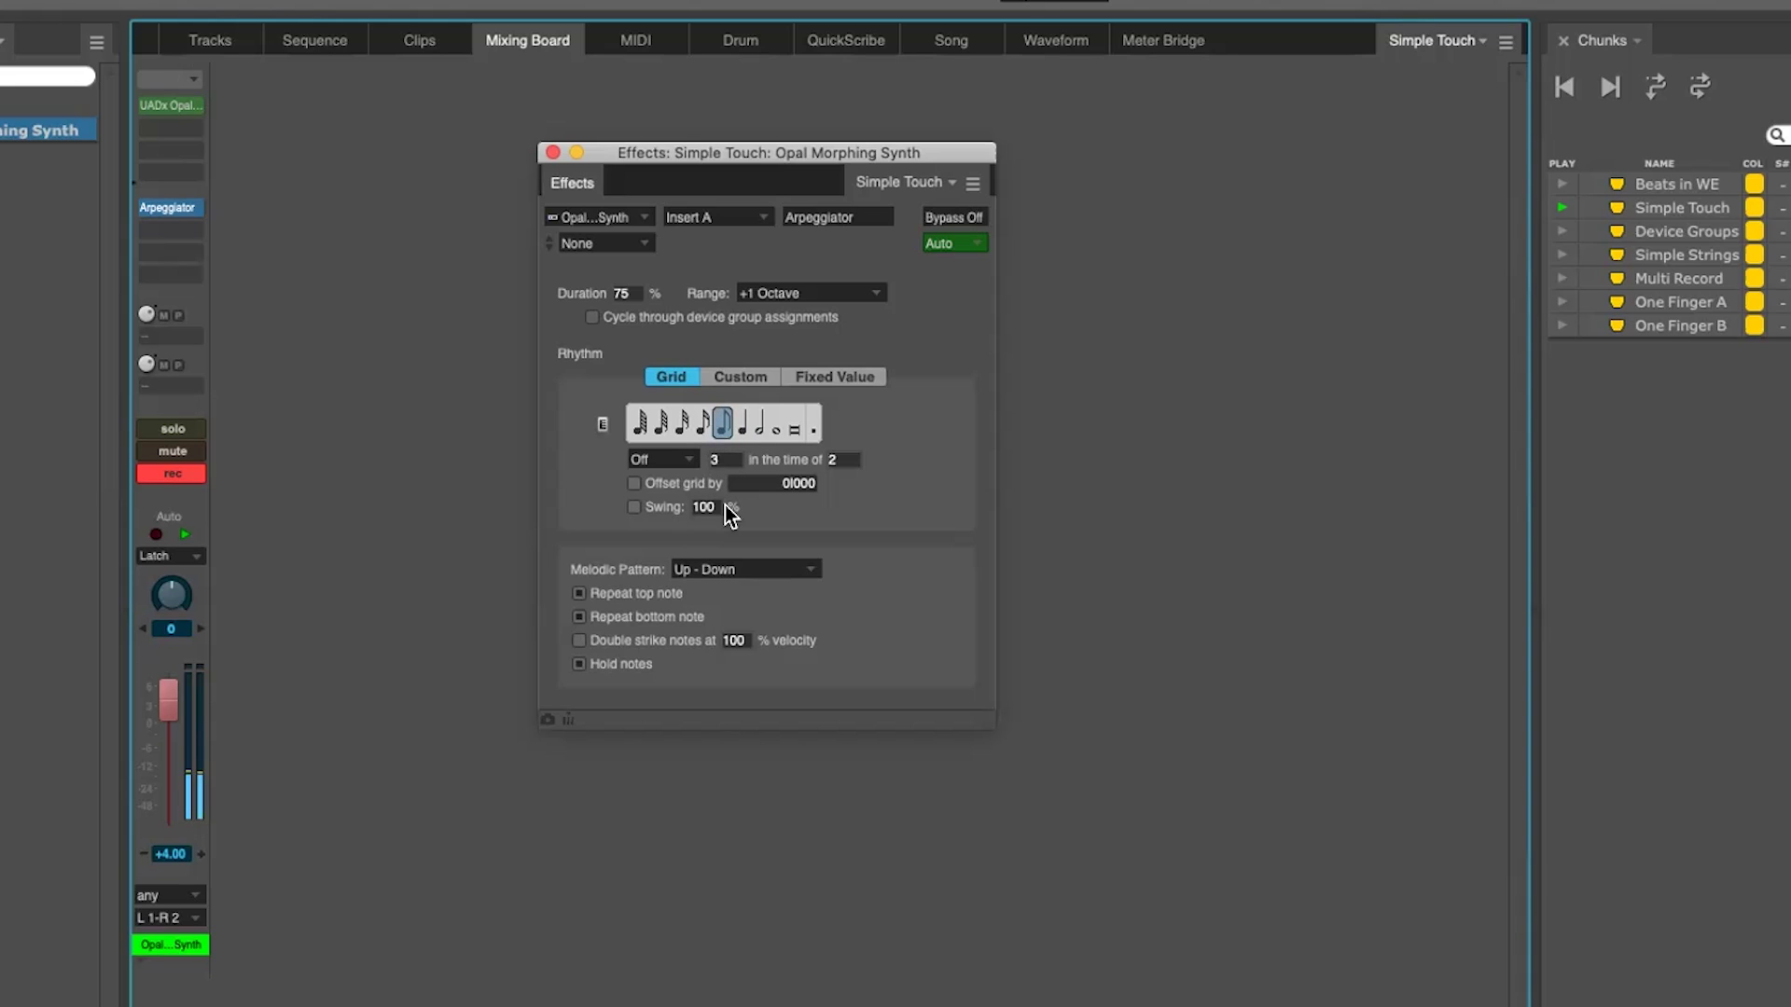
Set the arpeggiator's range to +2 Octaves and its melodic pattern to Down - Up, with Repeat top note and Hold notes off
left_click(833, 292)
left_click(824, 311)
left_click(703, 554)
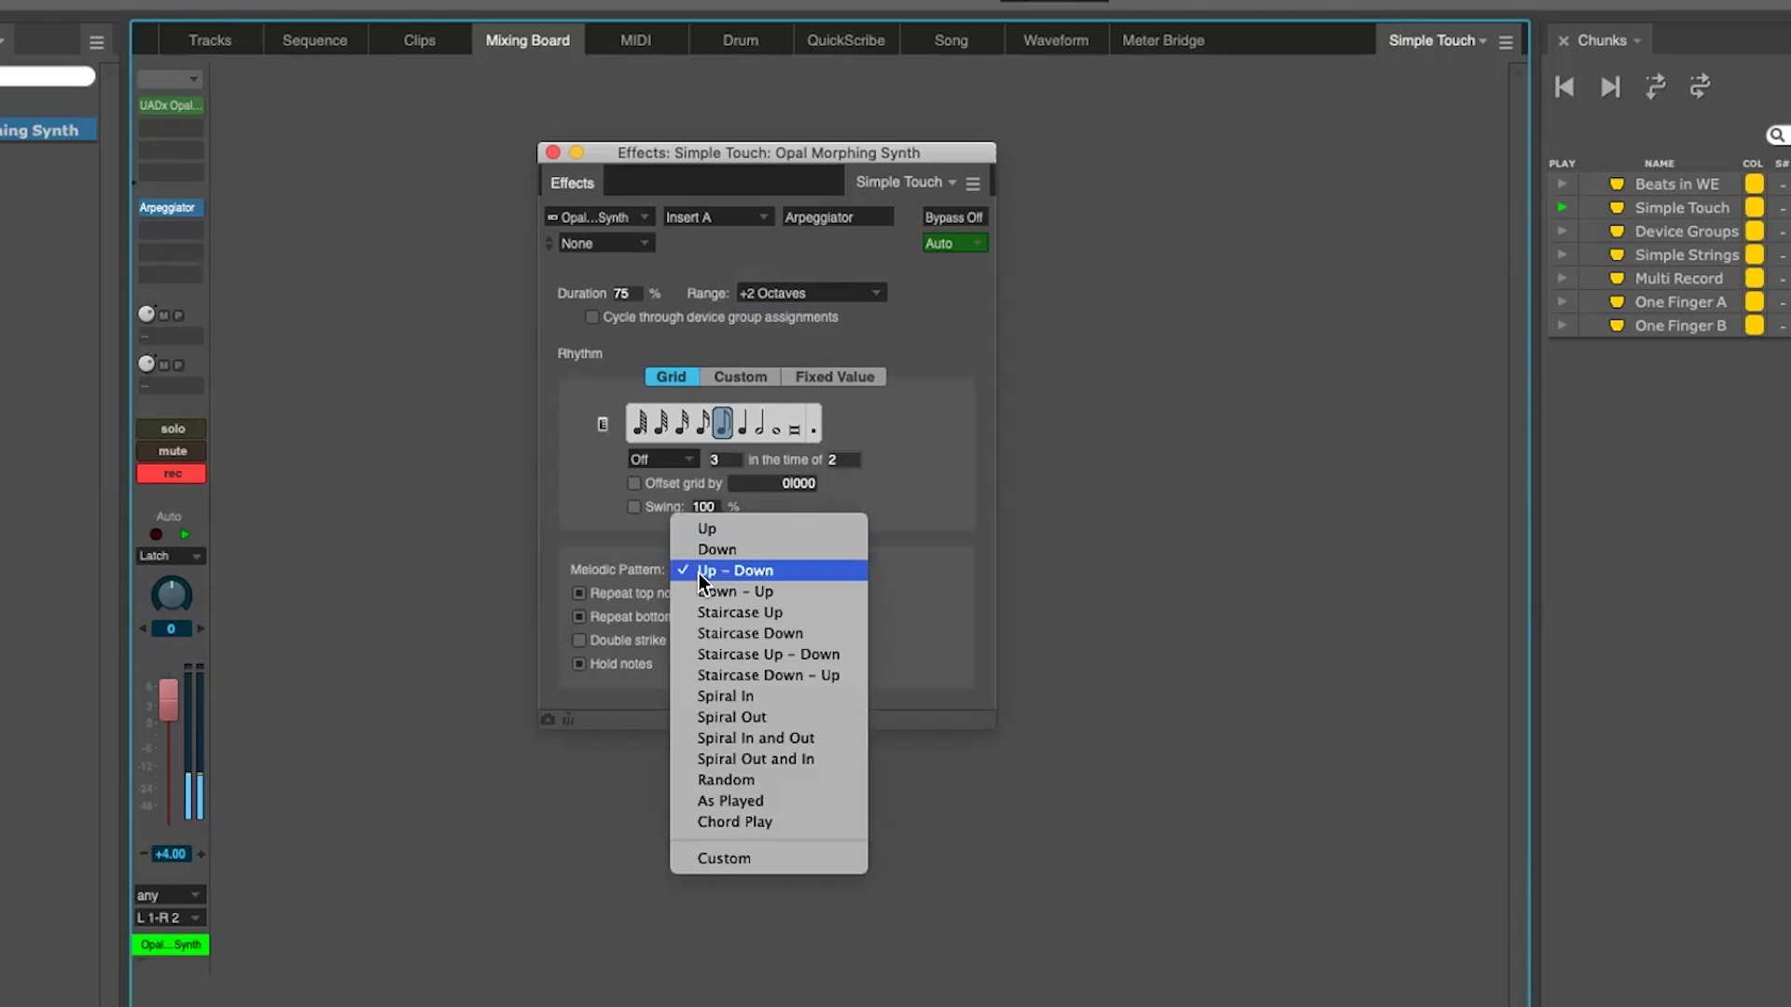
left_click(702, 591)
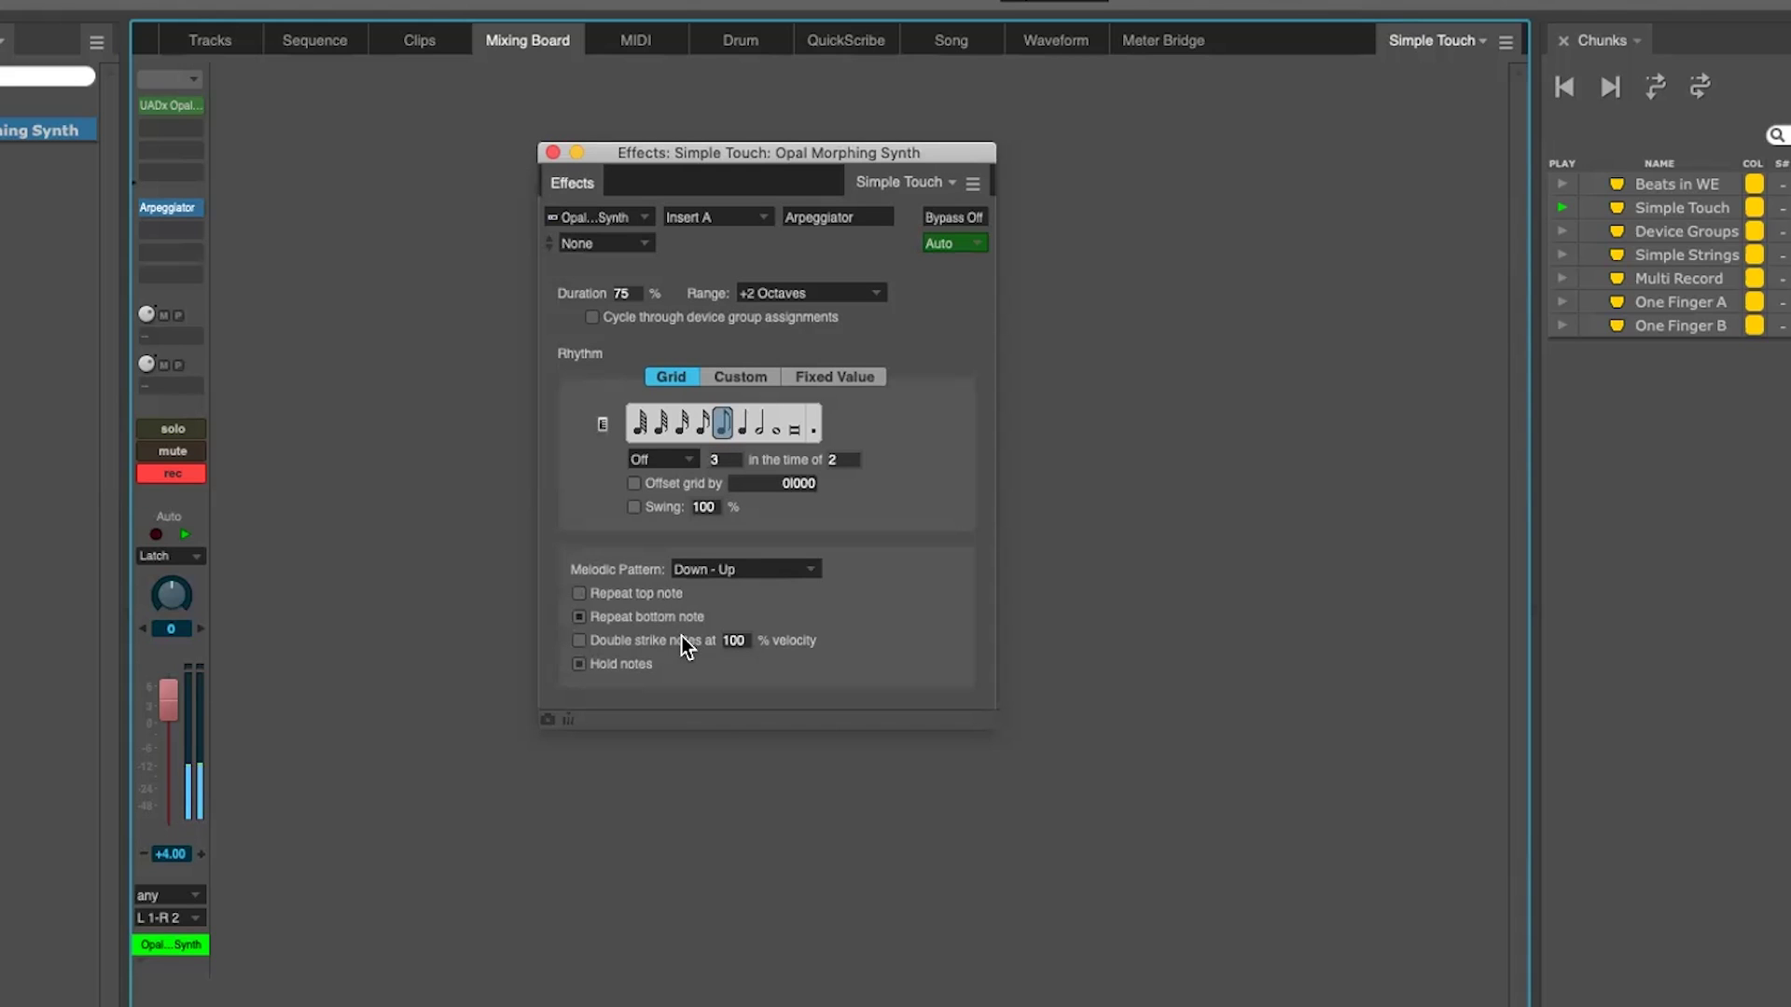
left_click(614, 664)
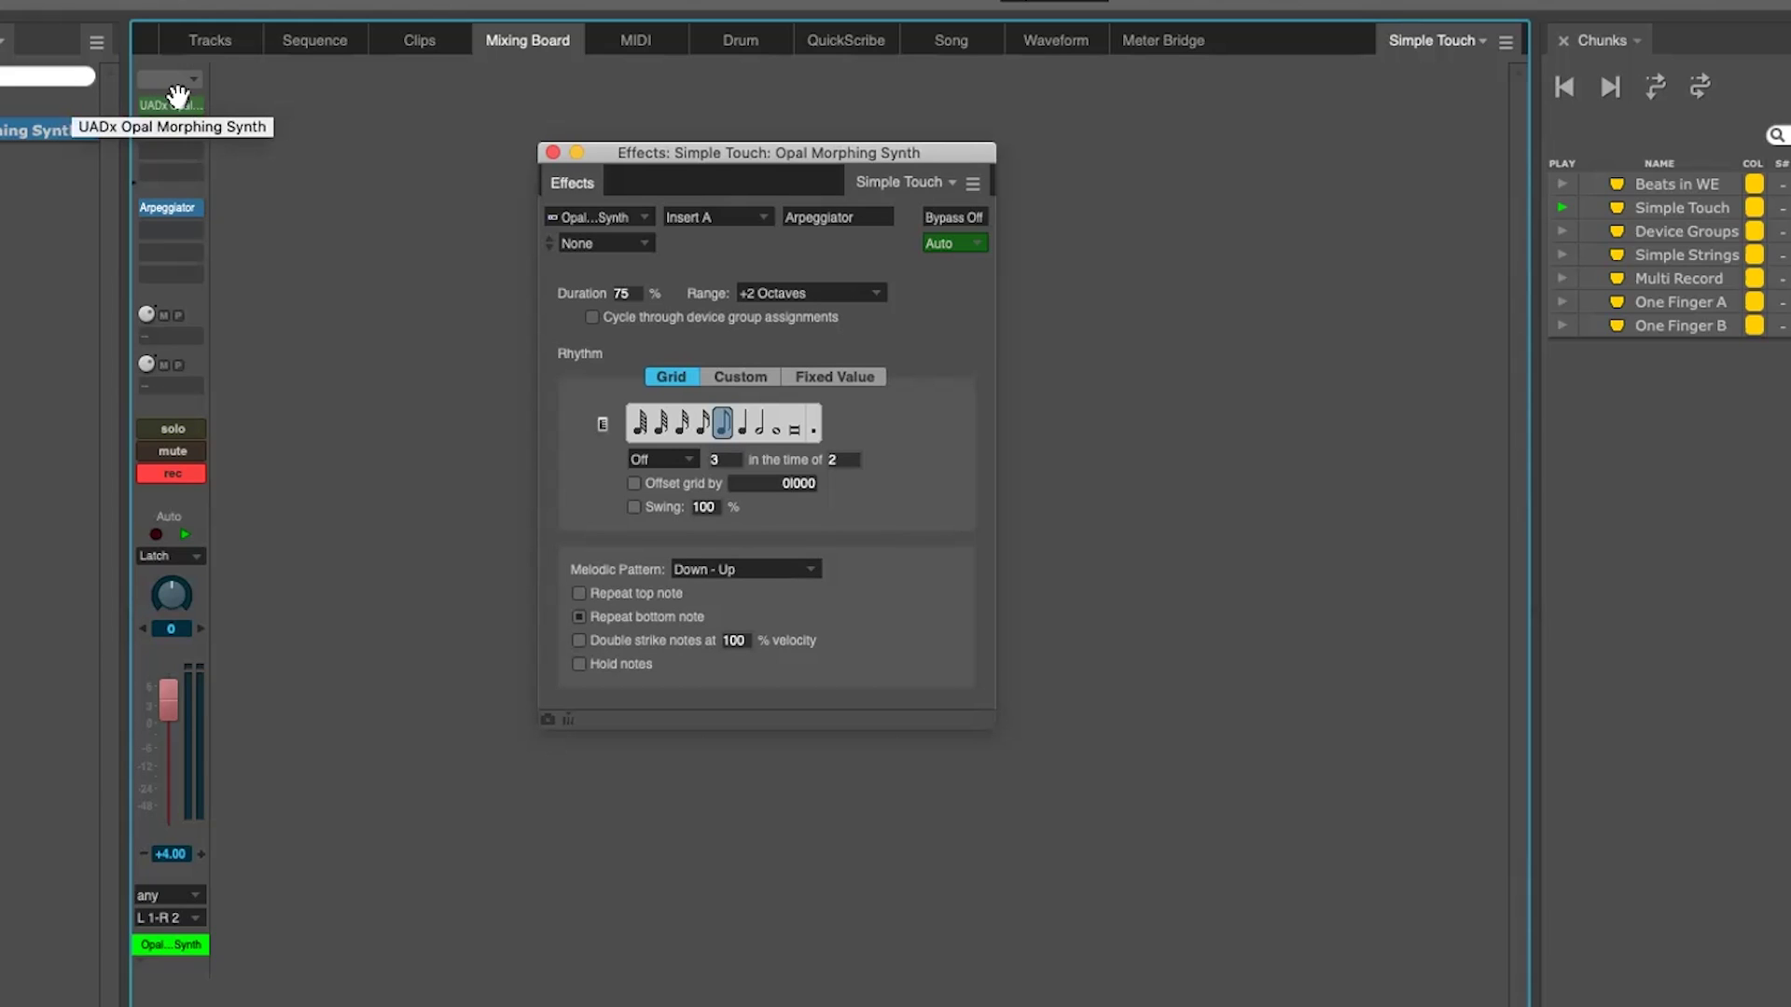
Close the Arpeggiator window and record-disarm the Opal Morphing Synth channel
left_click_drag(651, 146, 659, 148)
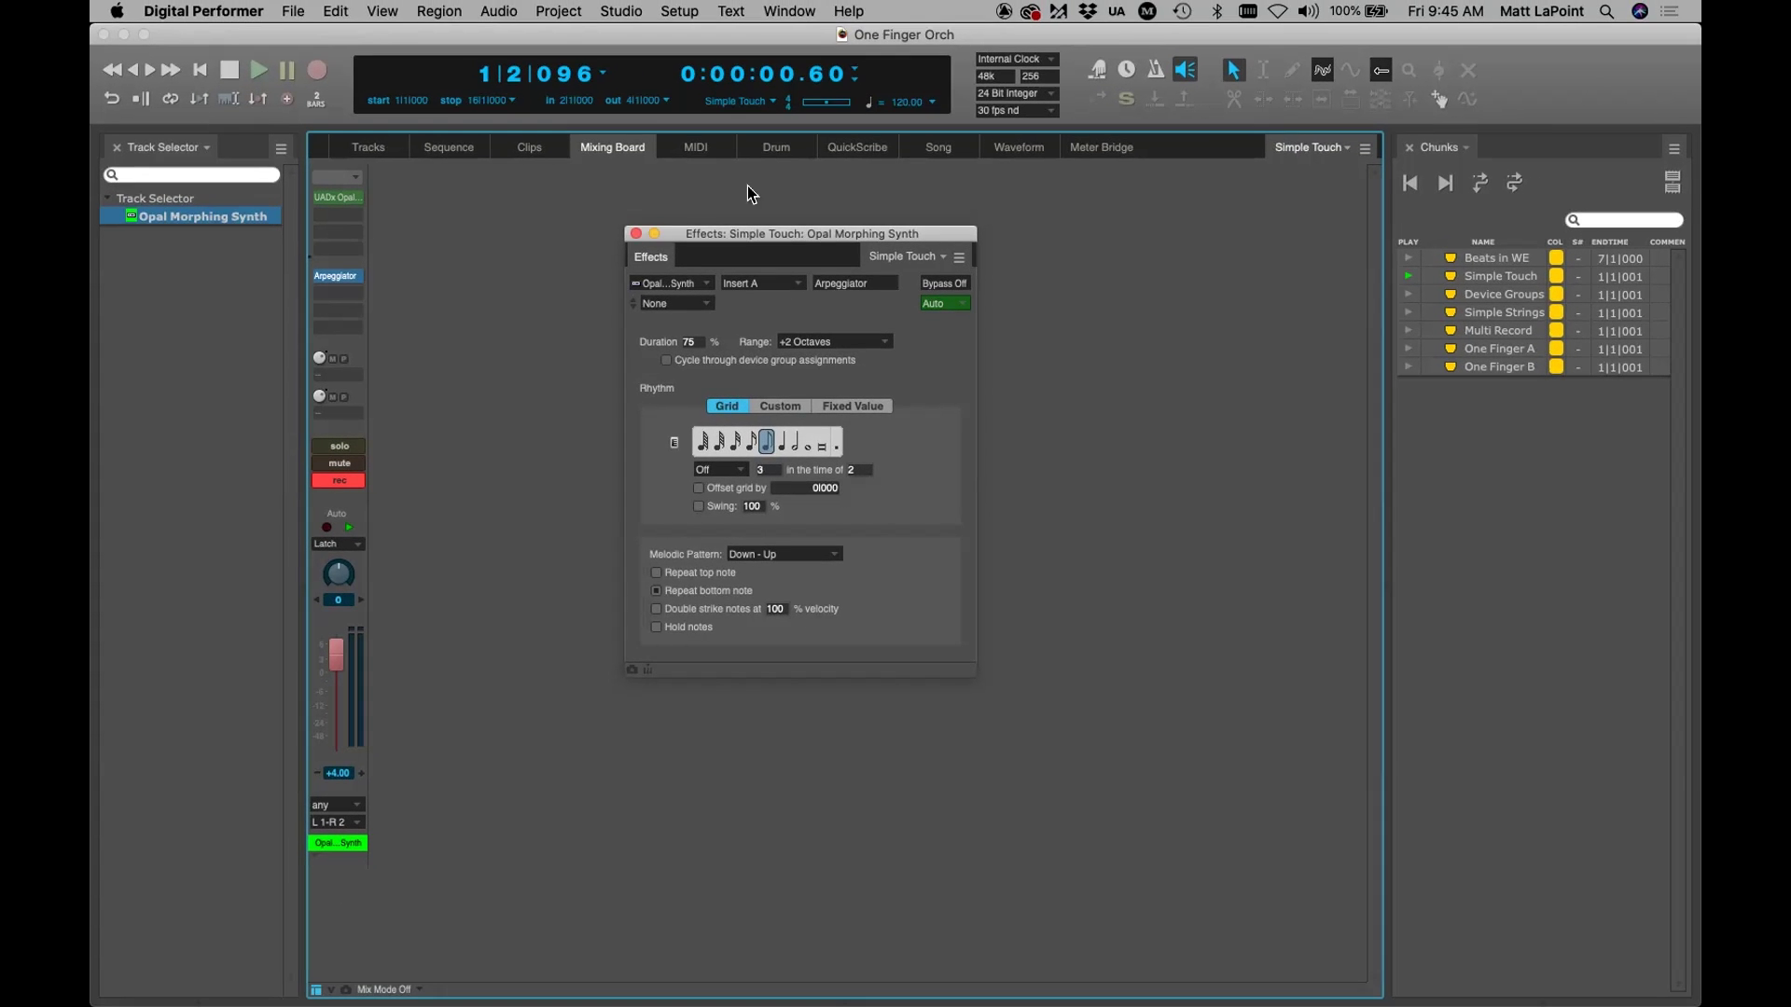
left_click(636, 234)
left_click(337, 479)
Switch to the Tracks overview and make Device Groups the active sequence
left_click(373, 148)
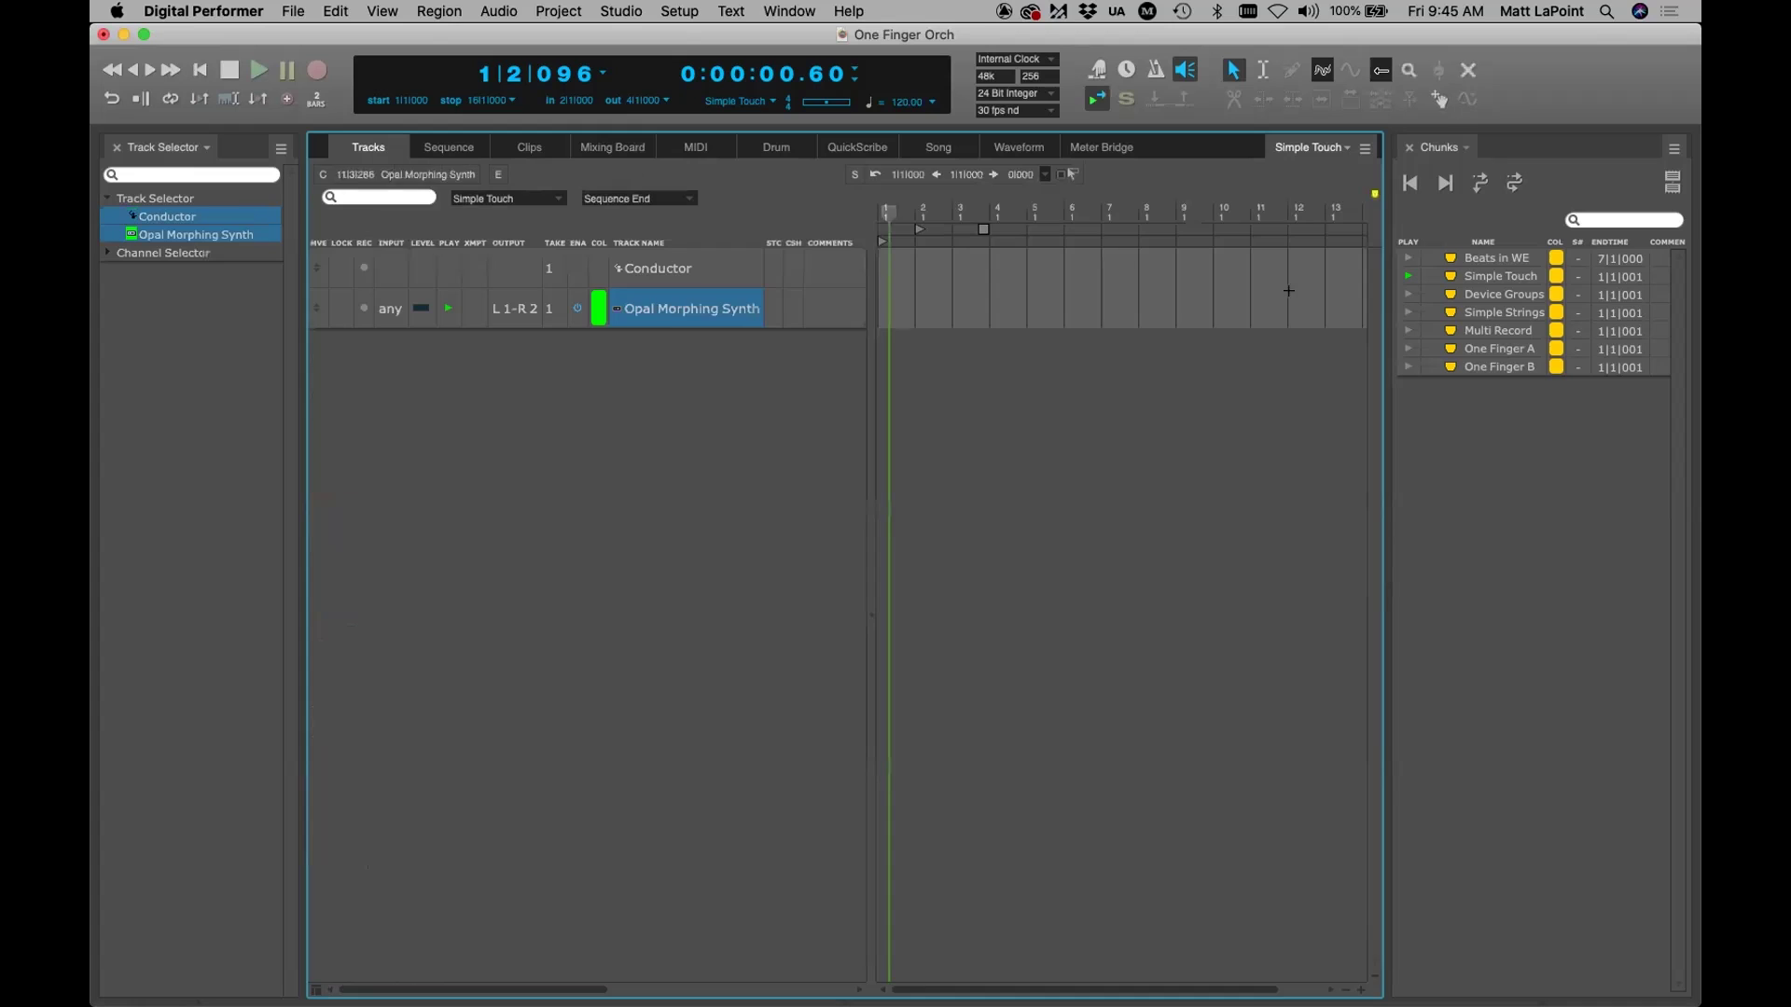
left_click(1407, 292)
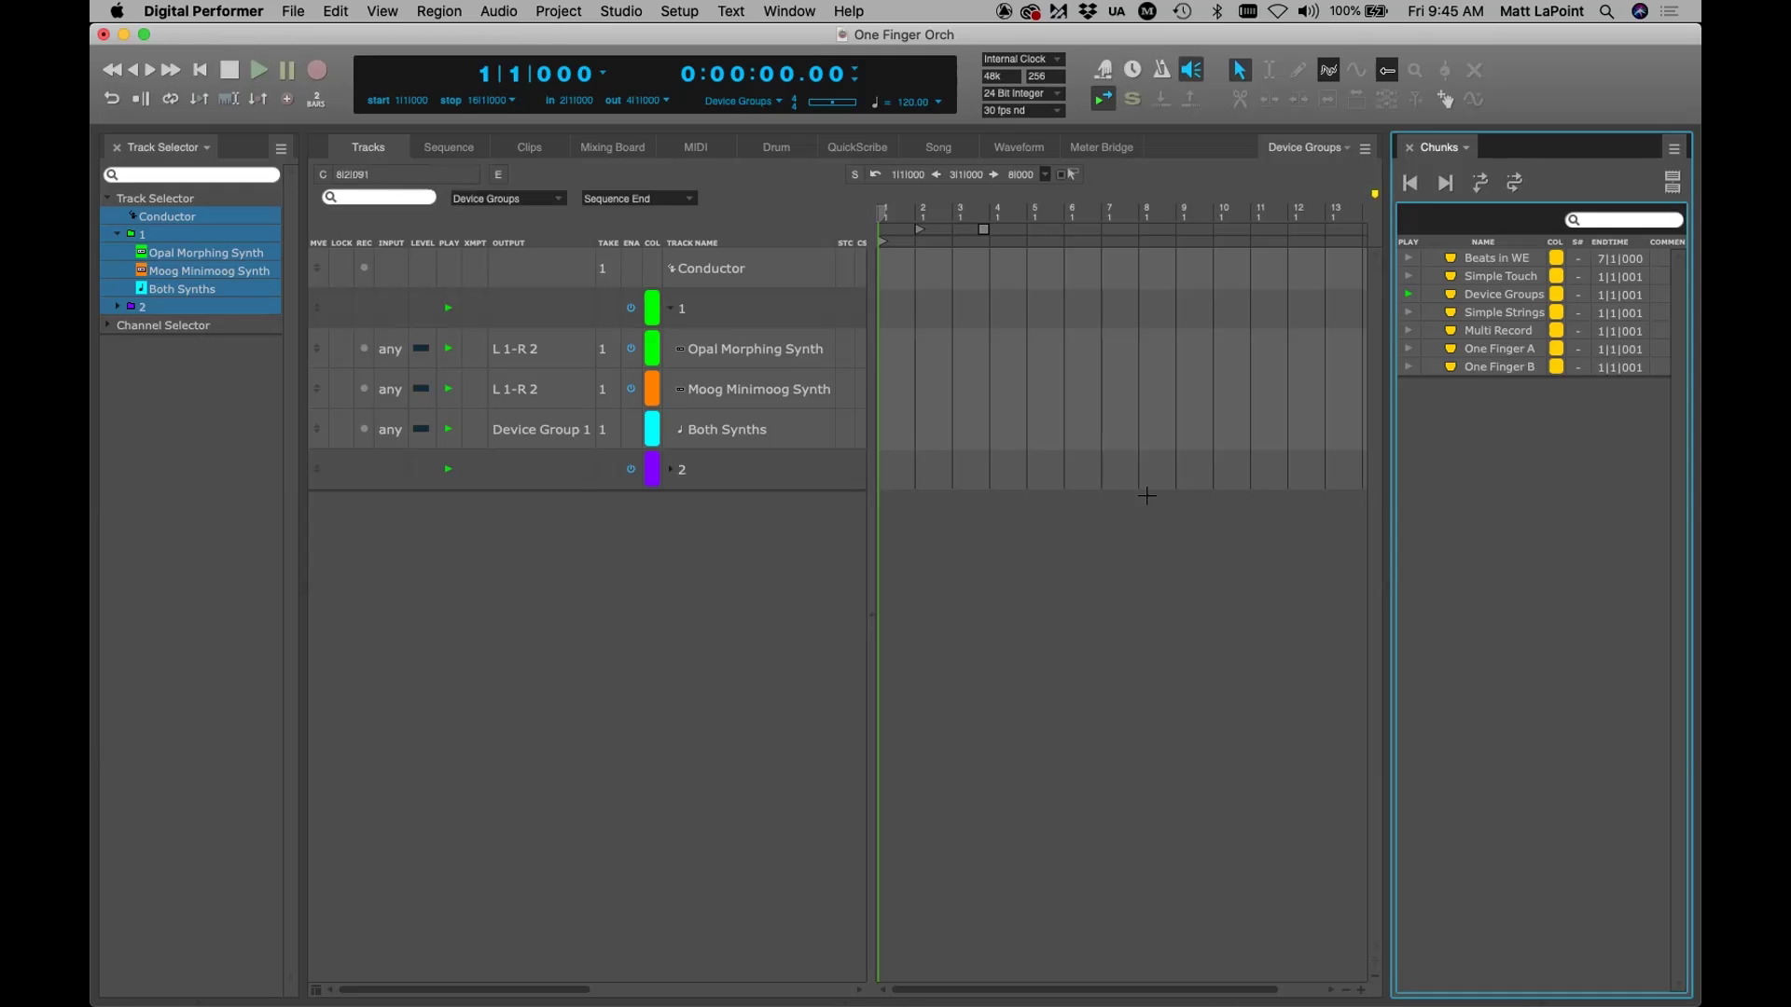
left_click(789, 560)
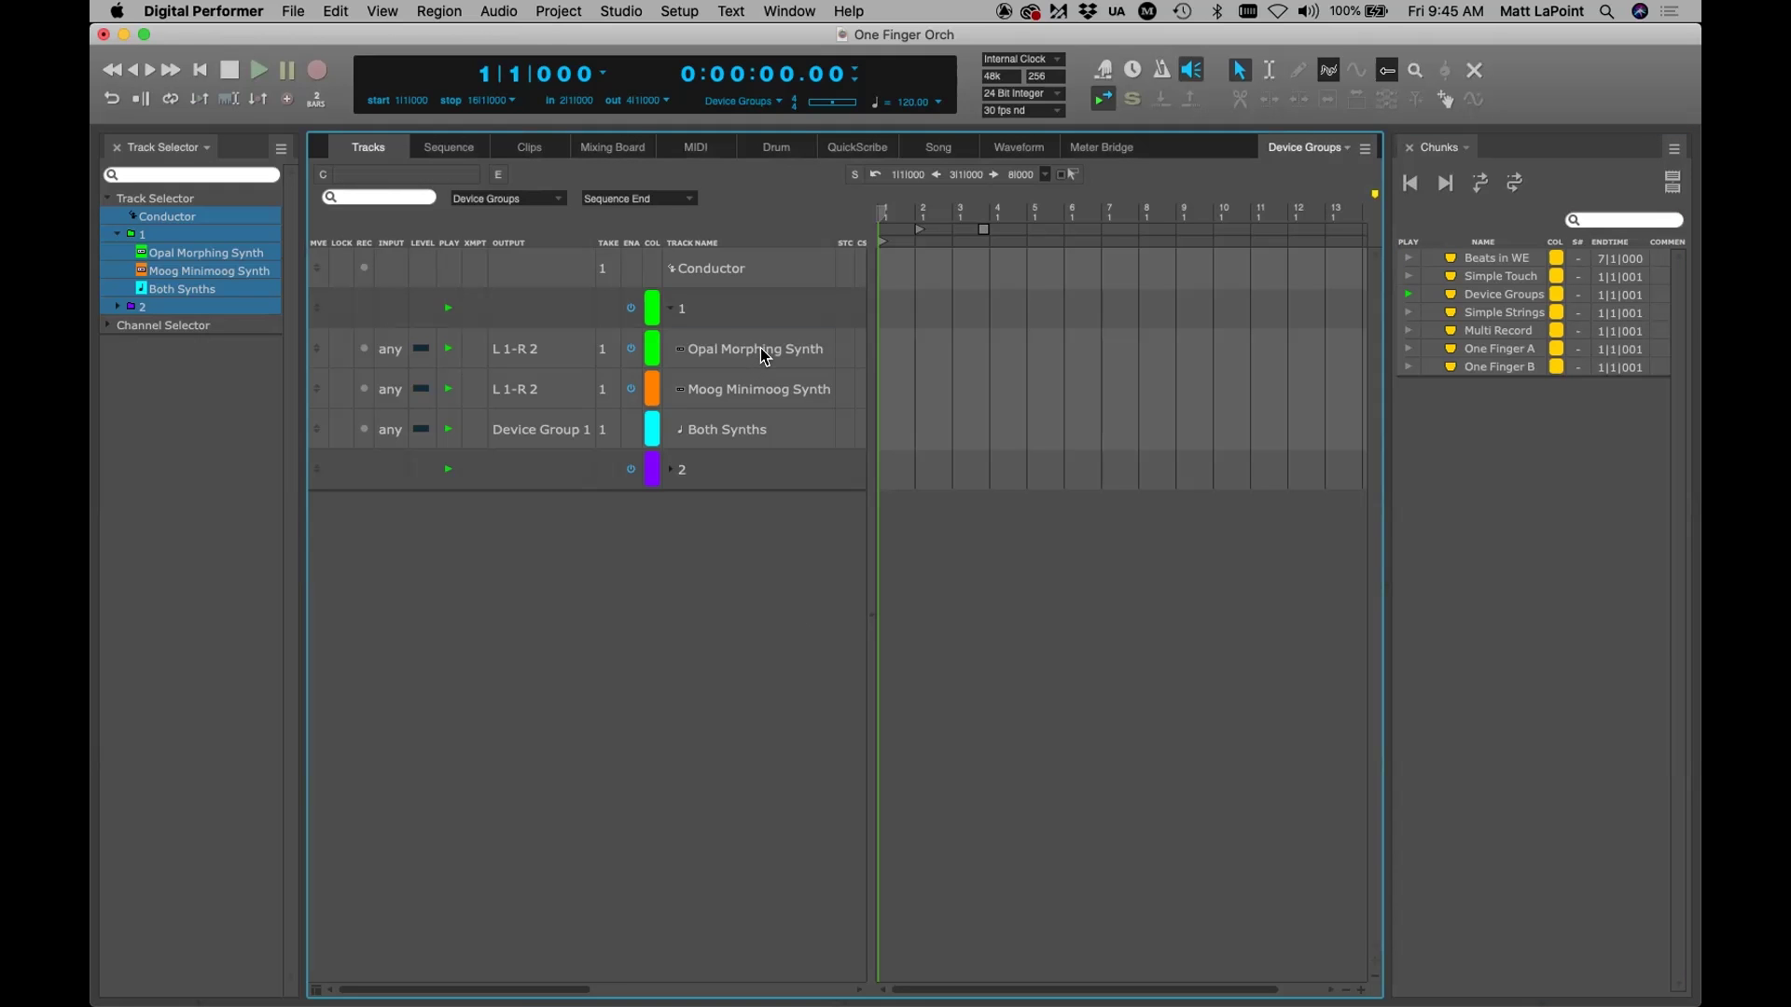
View the Opal Morphing Synth and Moog Minimoog Synth plug-ins in turn, closing each, and save the project
double_click(765, 358)
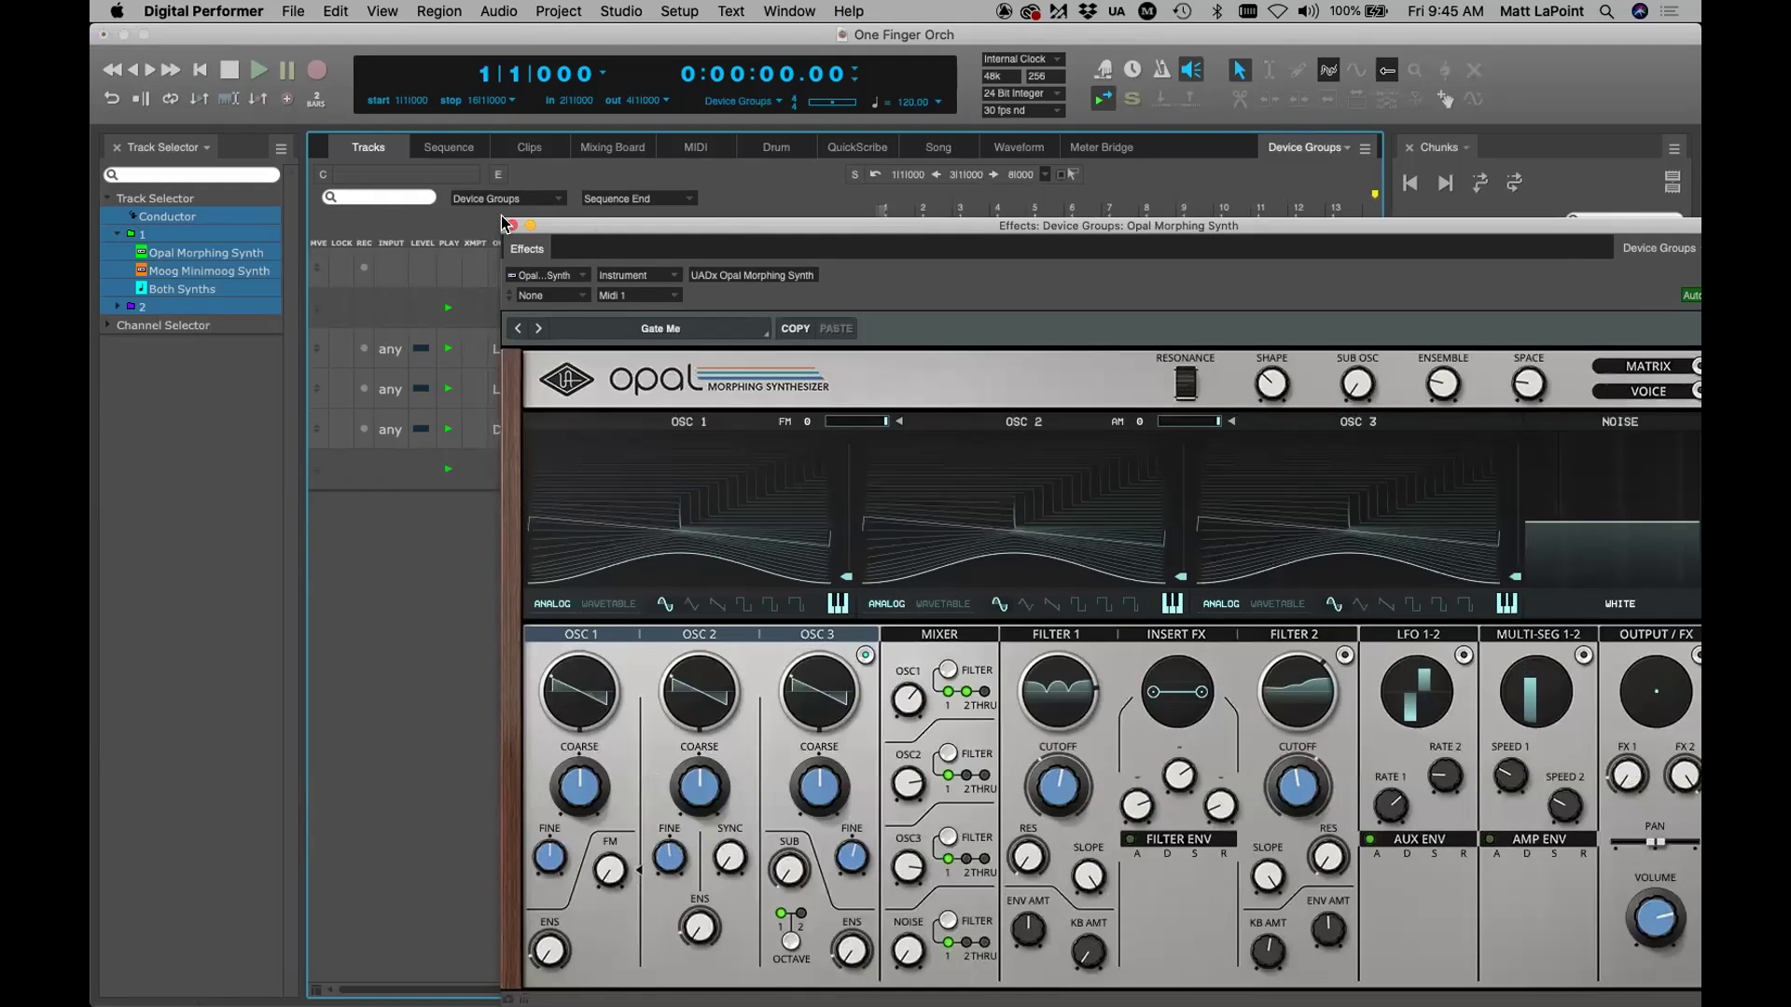
left_click(513, 225)
left_click(756, 390)
double_click(755, 390)
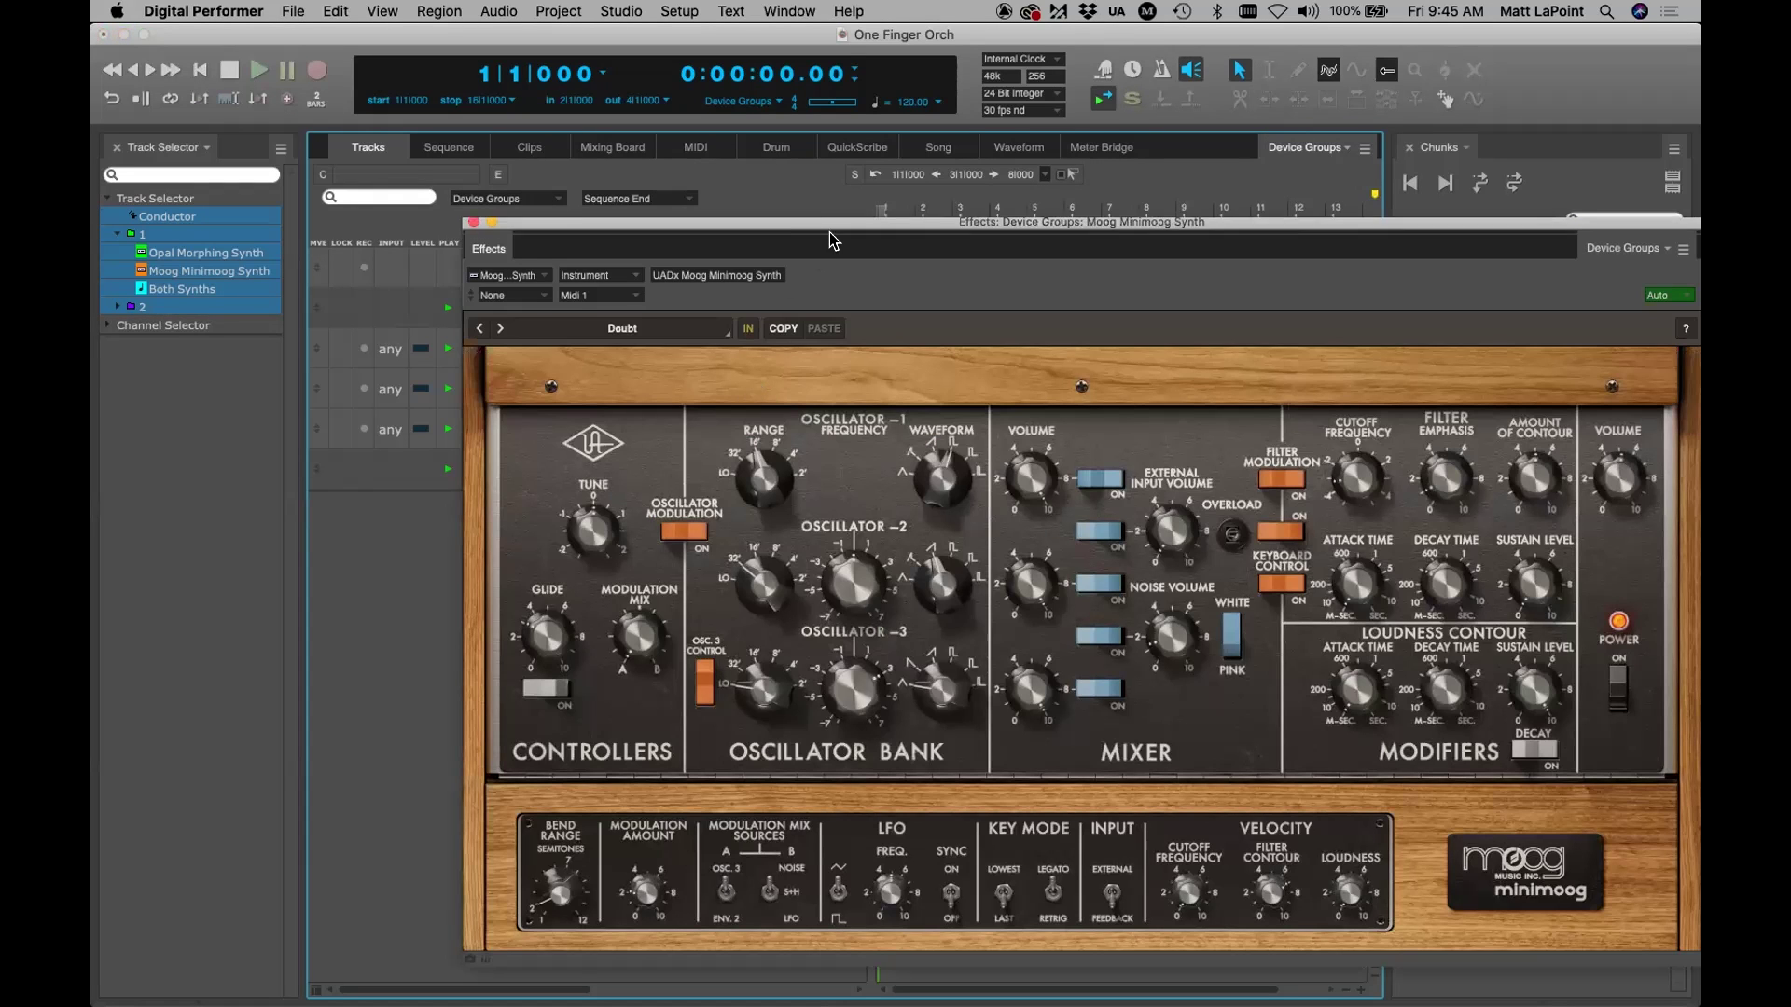
left_click_drag(830, 237, 780, 179)
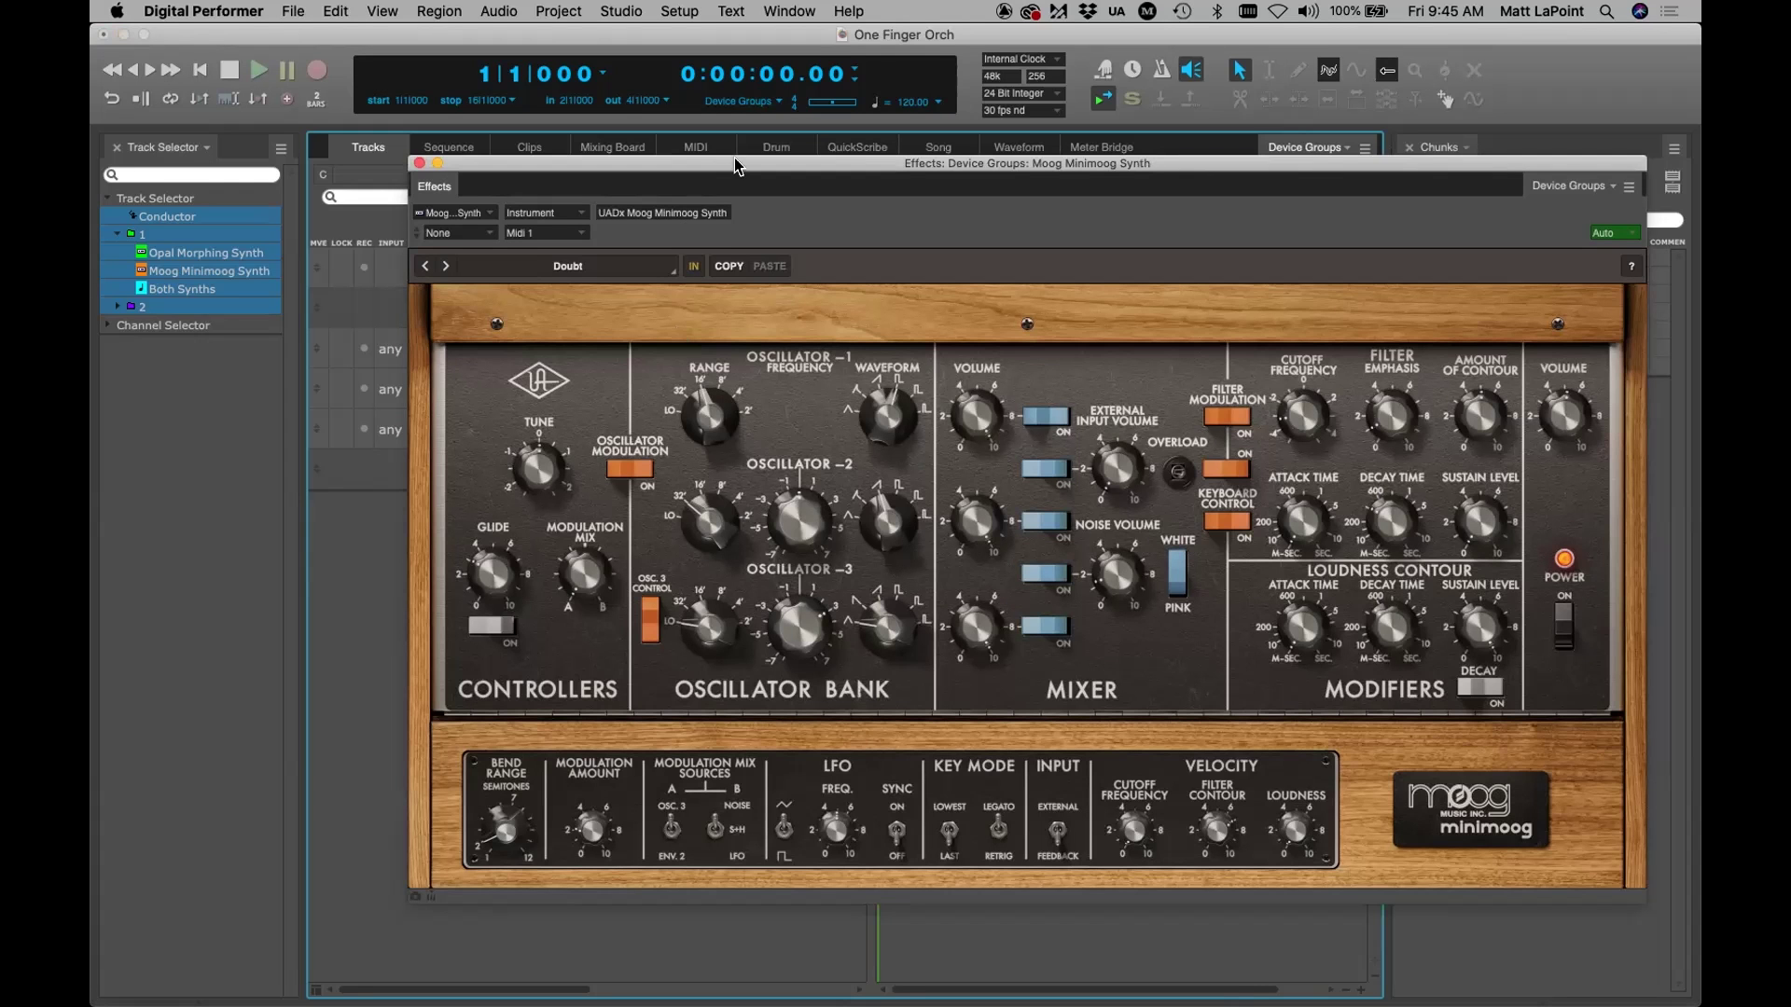
left_click_drag(733, 165, 680, 136)
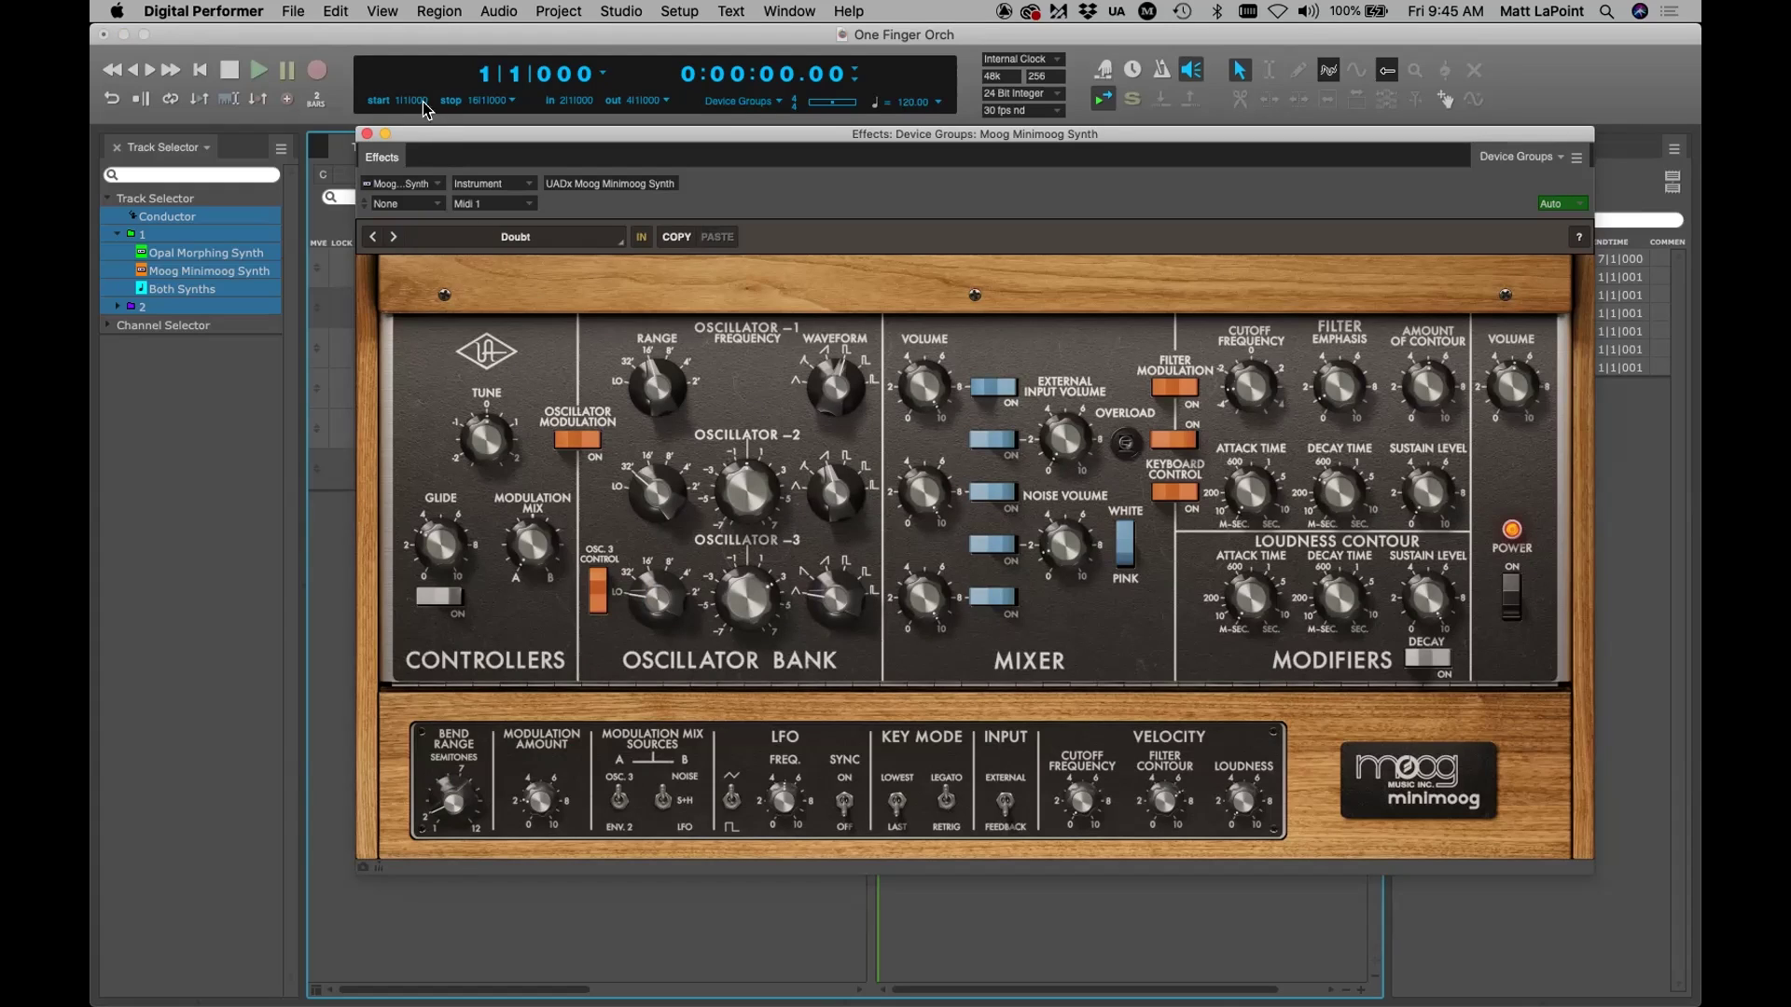
left_click(366, 134)
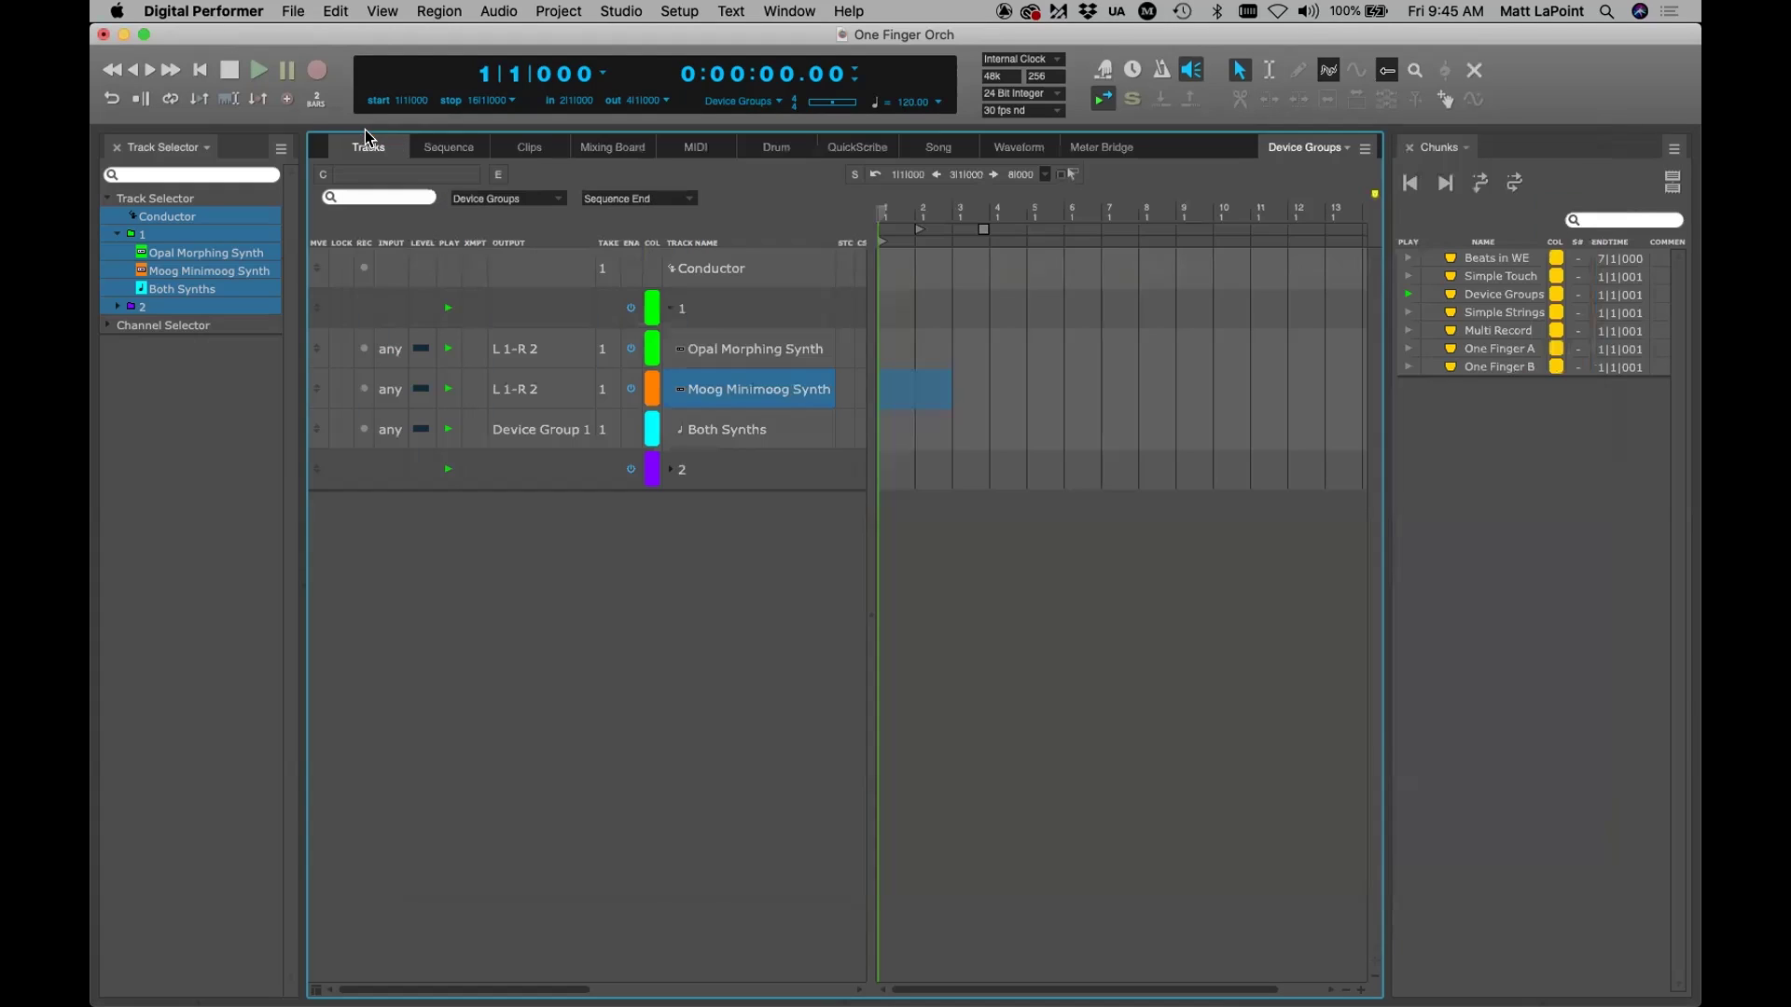
key("super+s")
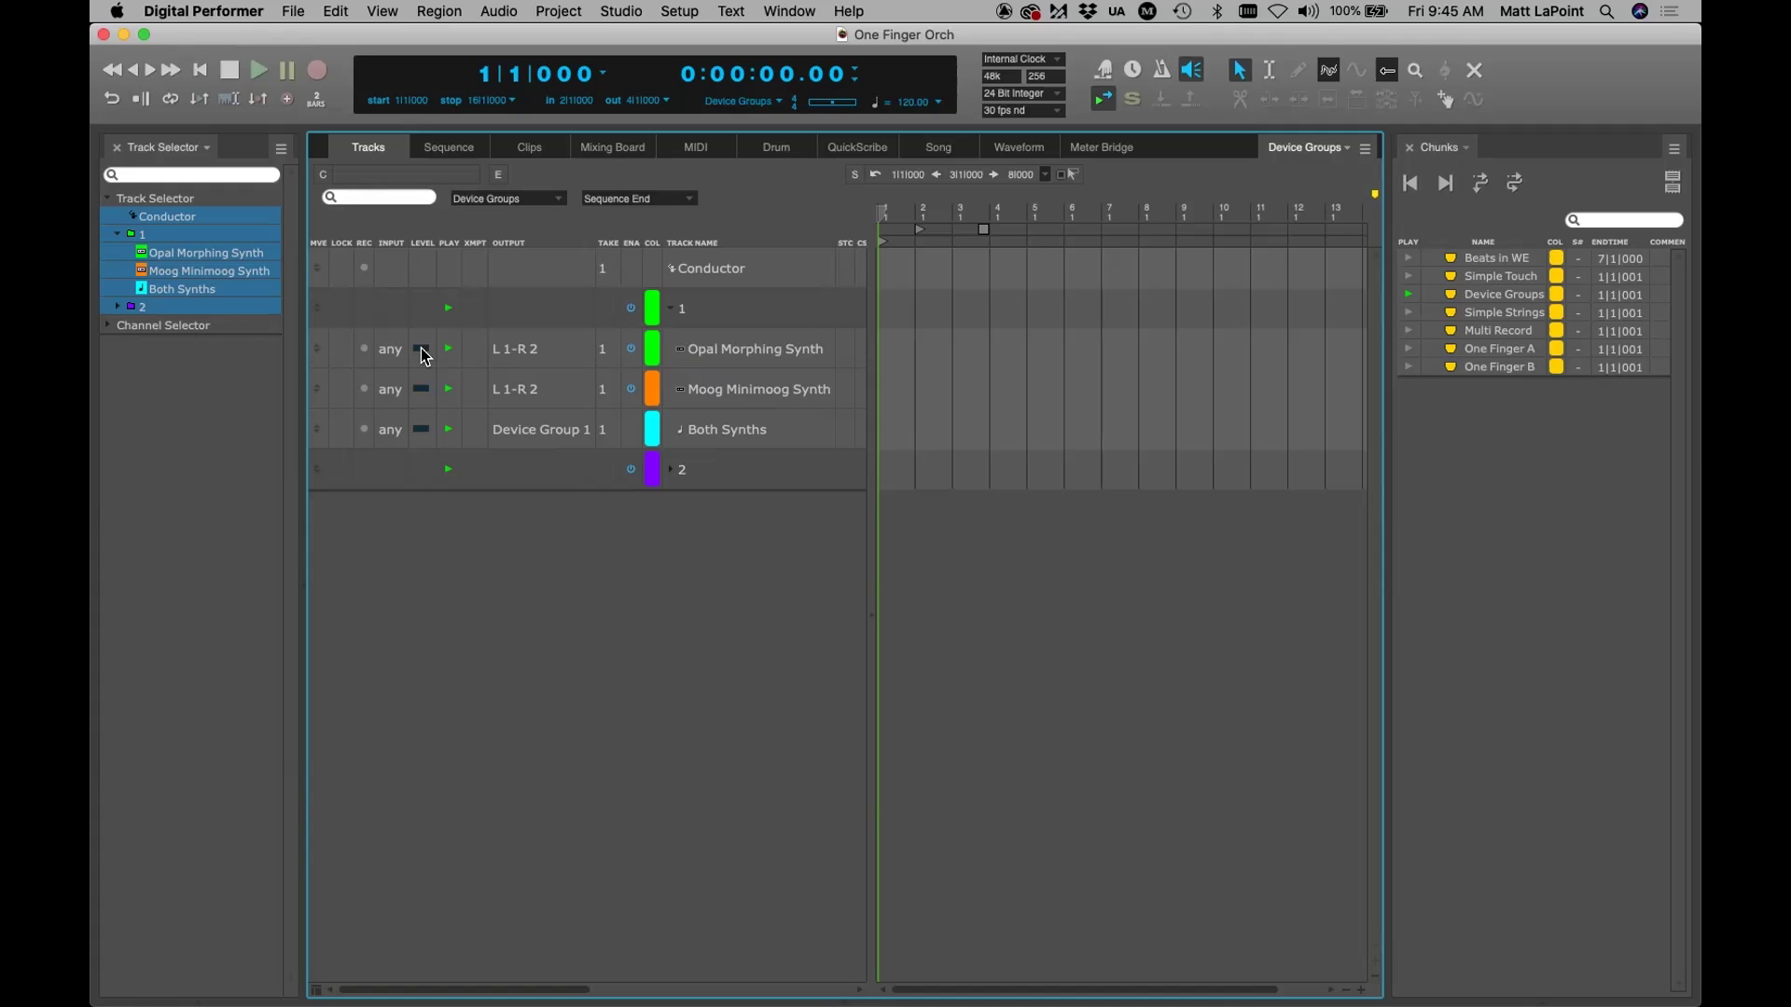
Record-enable the Opal Morphing Synth track and try out Multi Record on the synth tracks
left_click(365, 349)
left_click(622, 12)
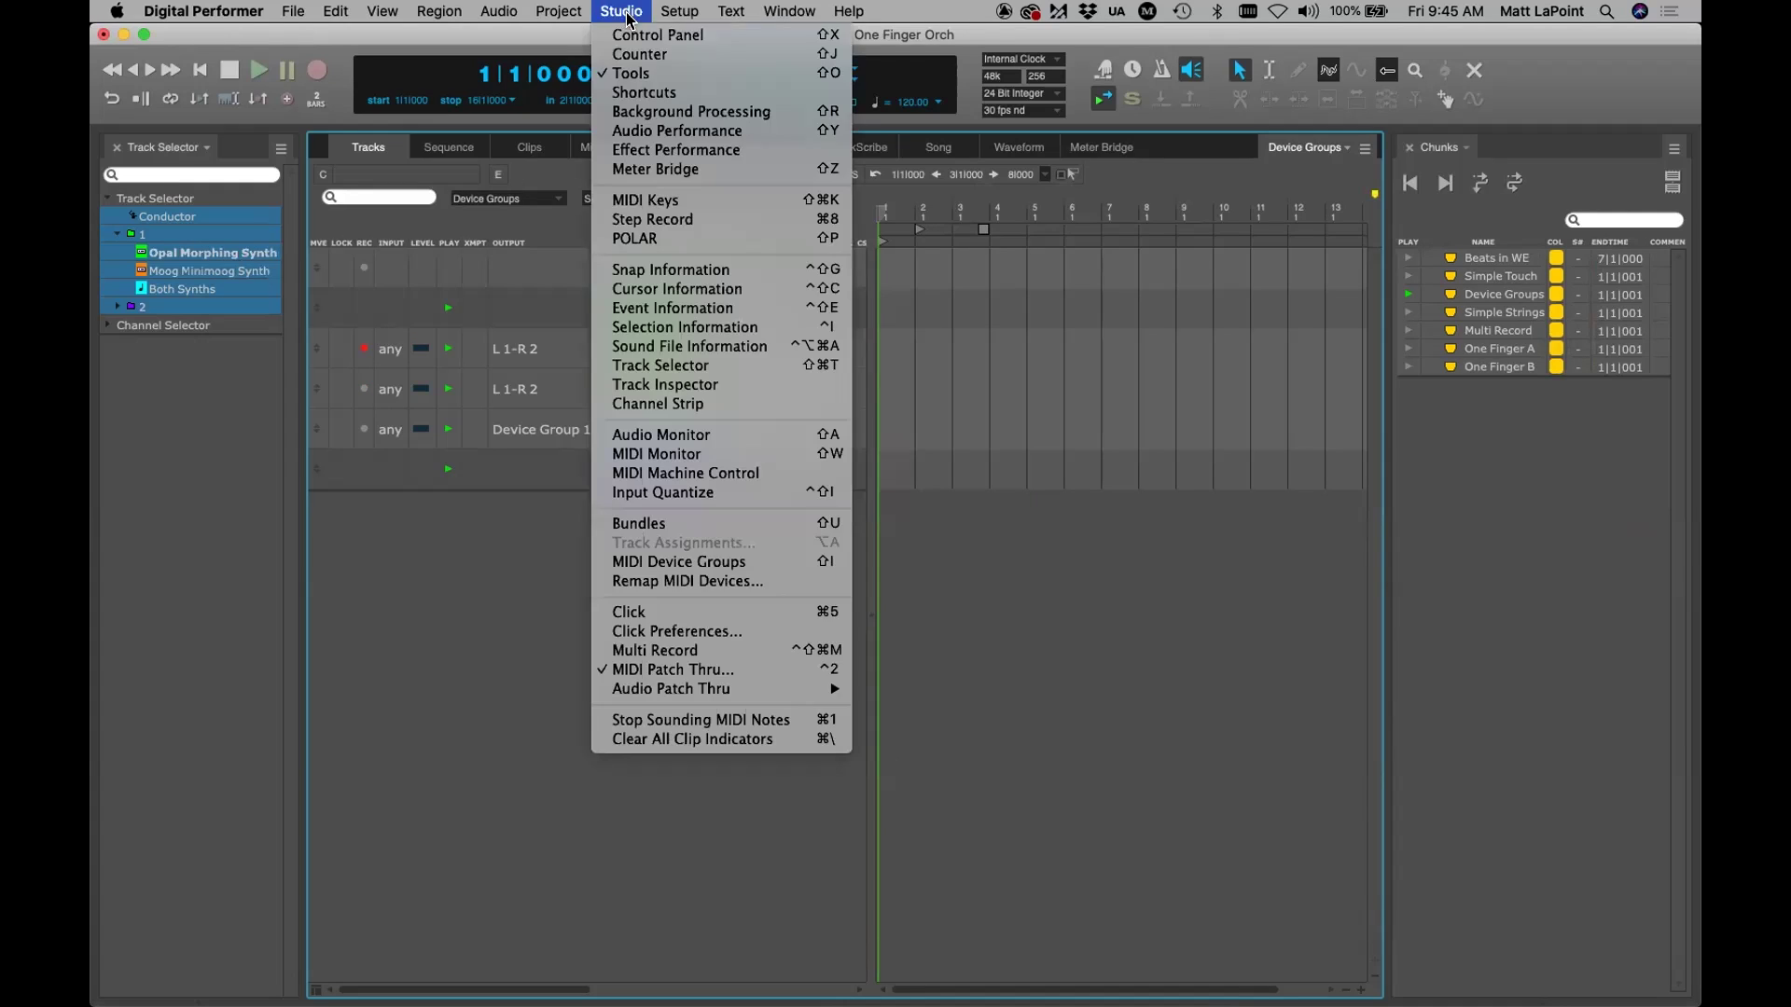
left_click(705, 649)
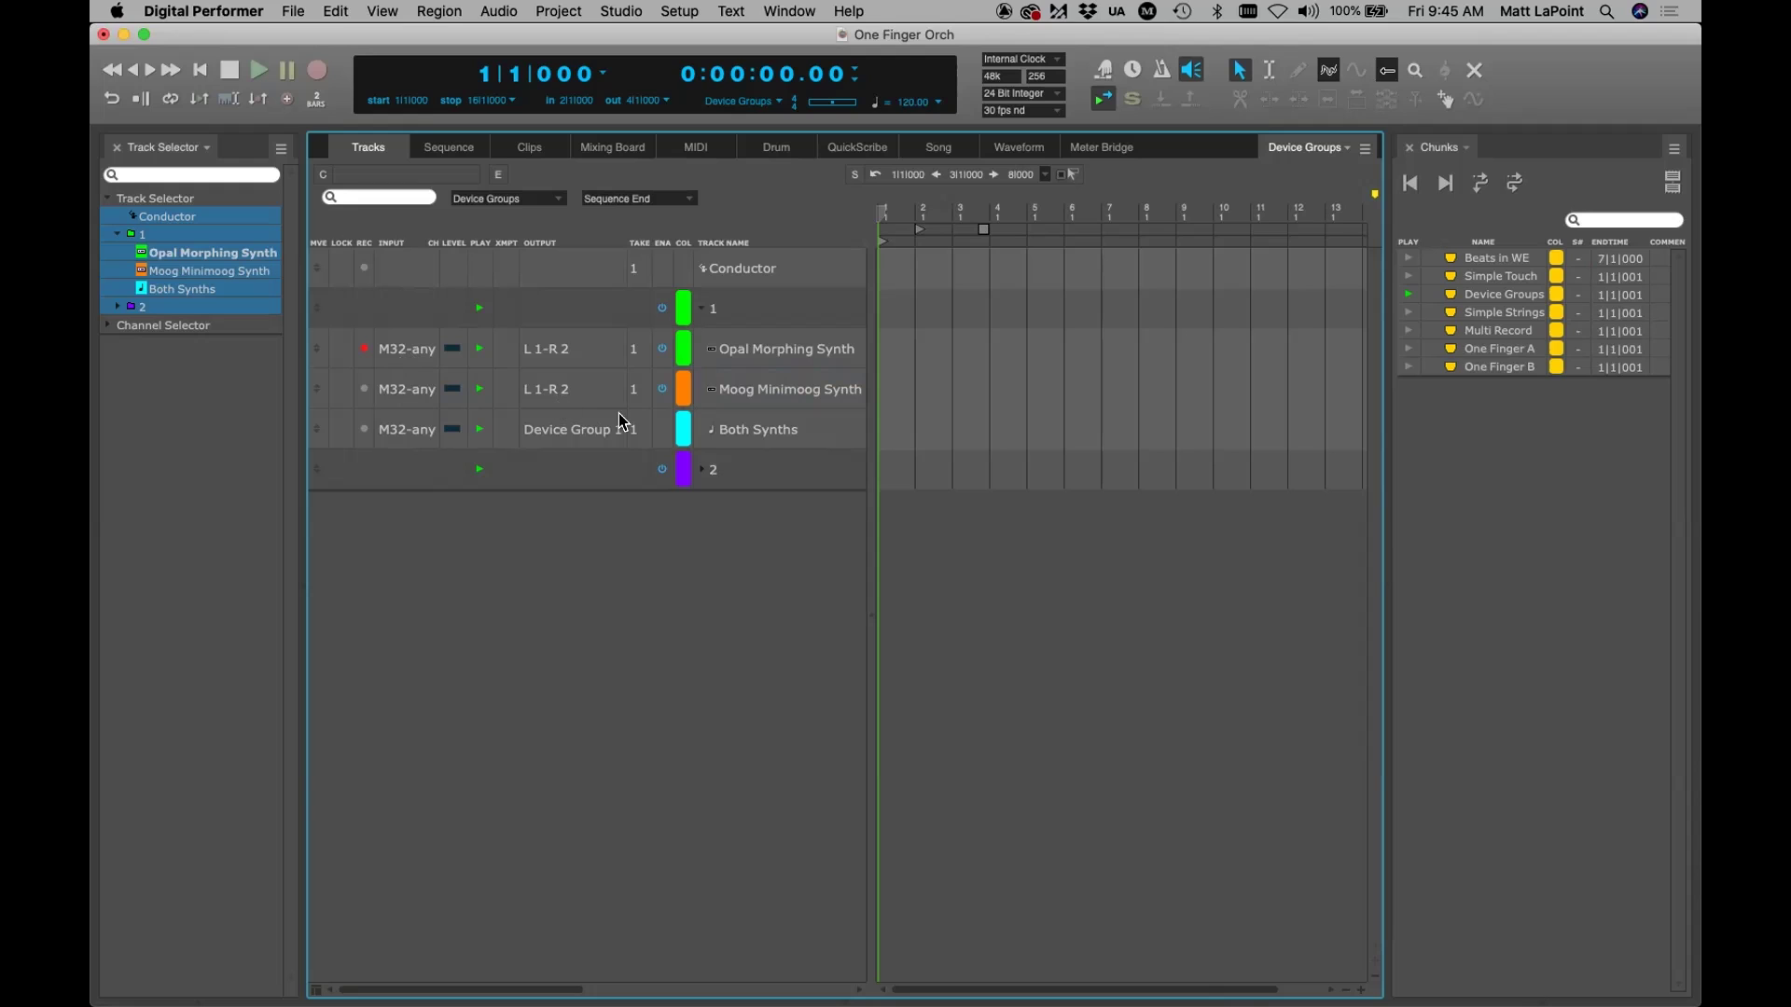
left_click(364, 389)
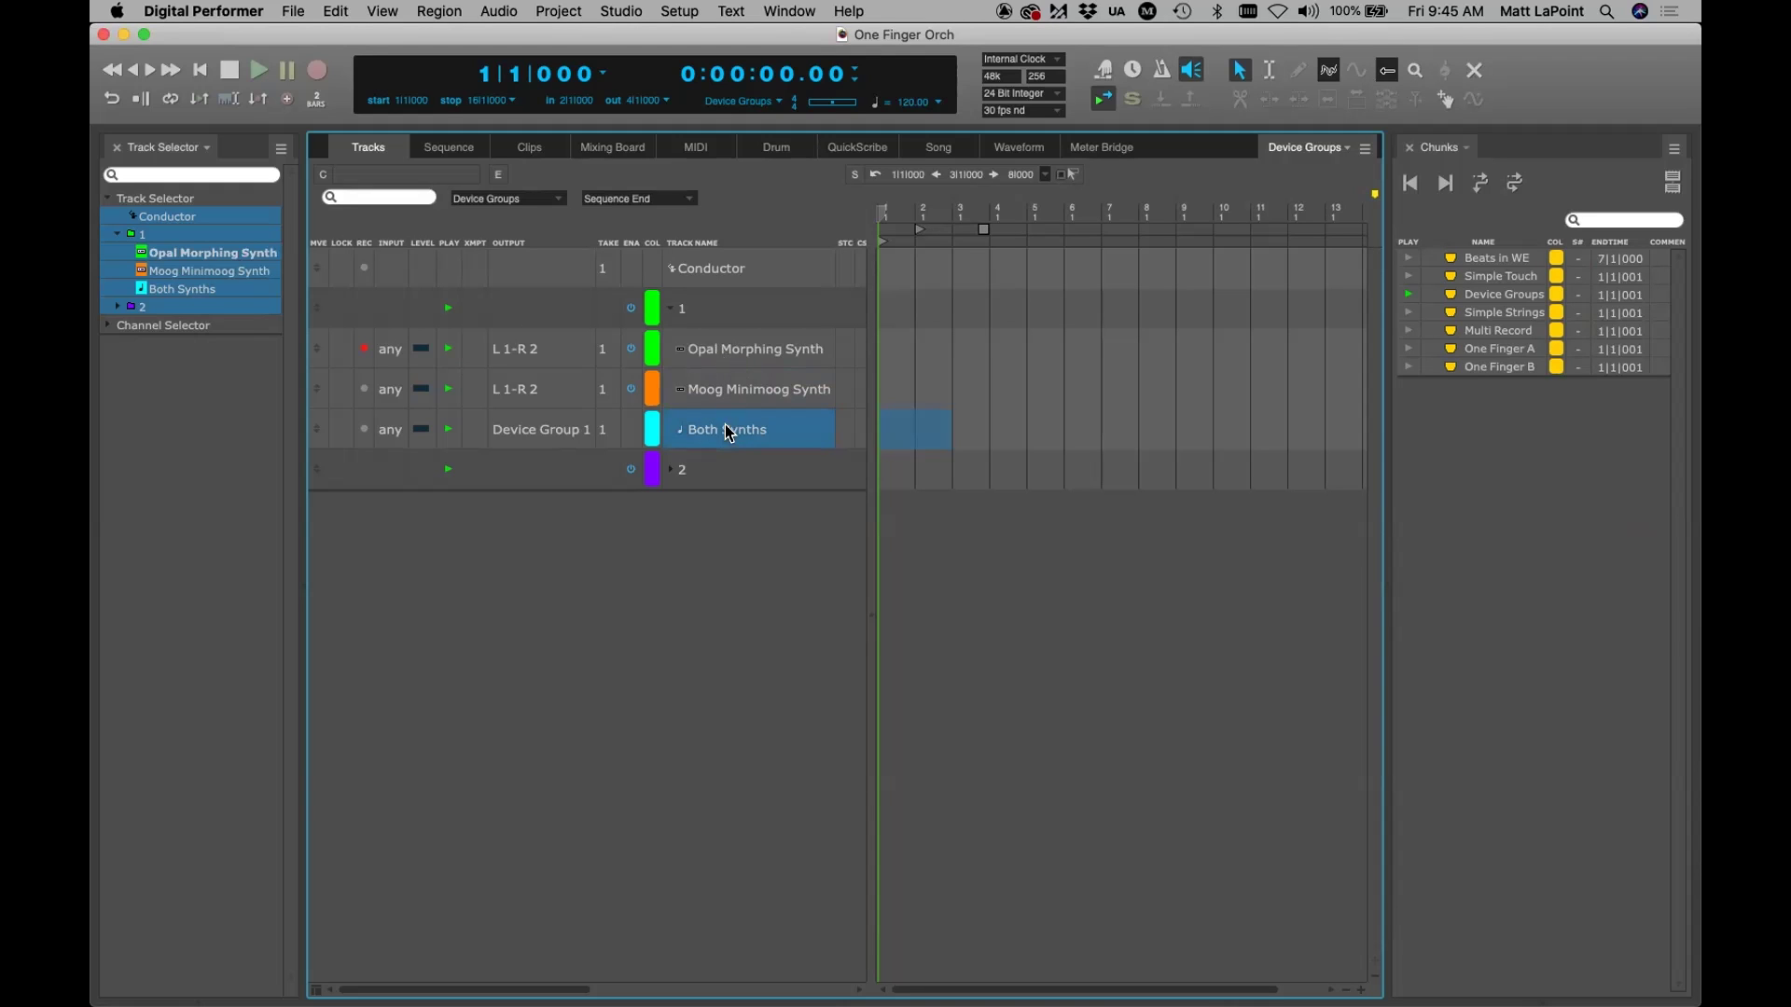
Display the project's MIDI Device Groups
left_click(621, 11)
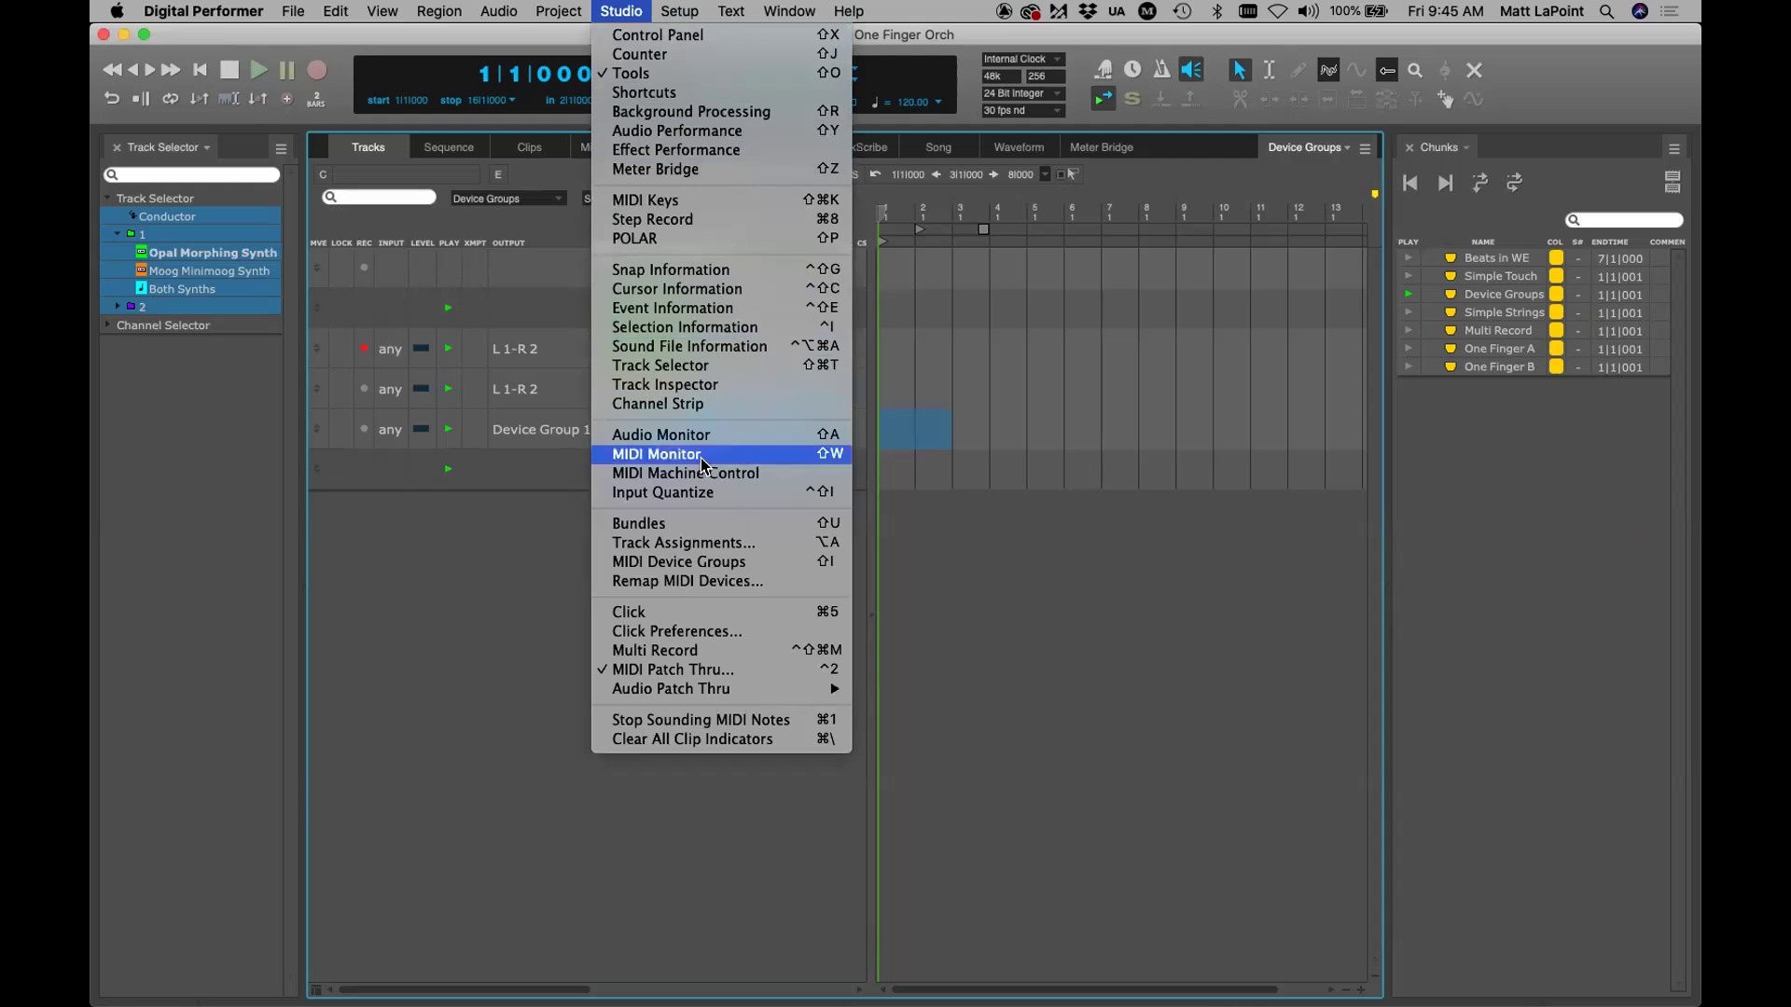
left_click(723, 564)
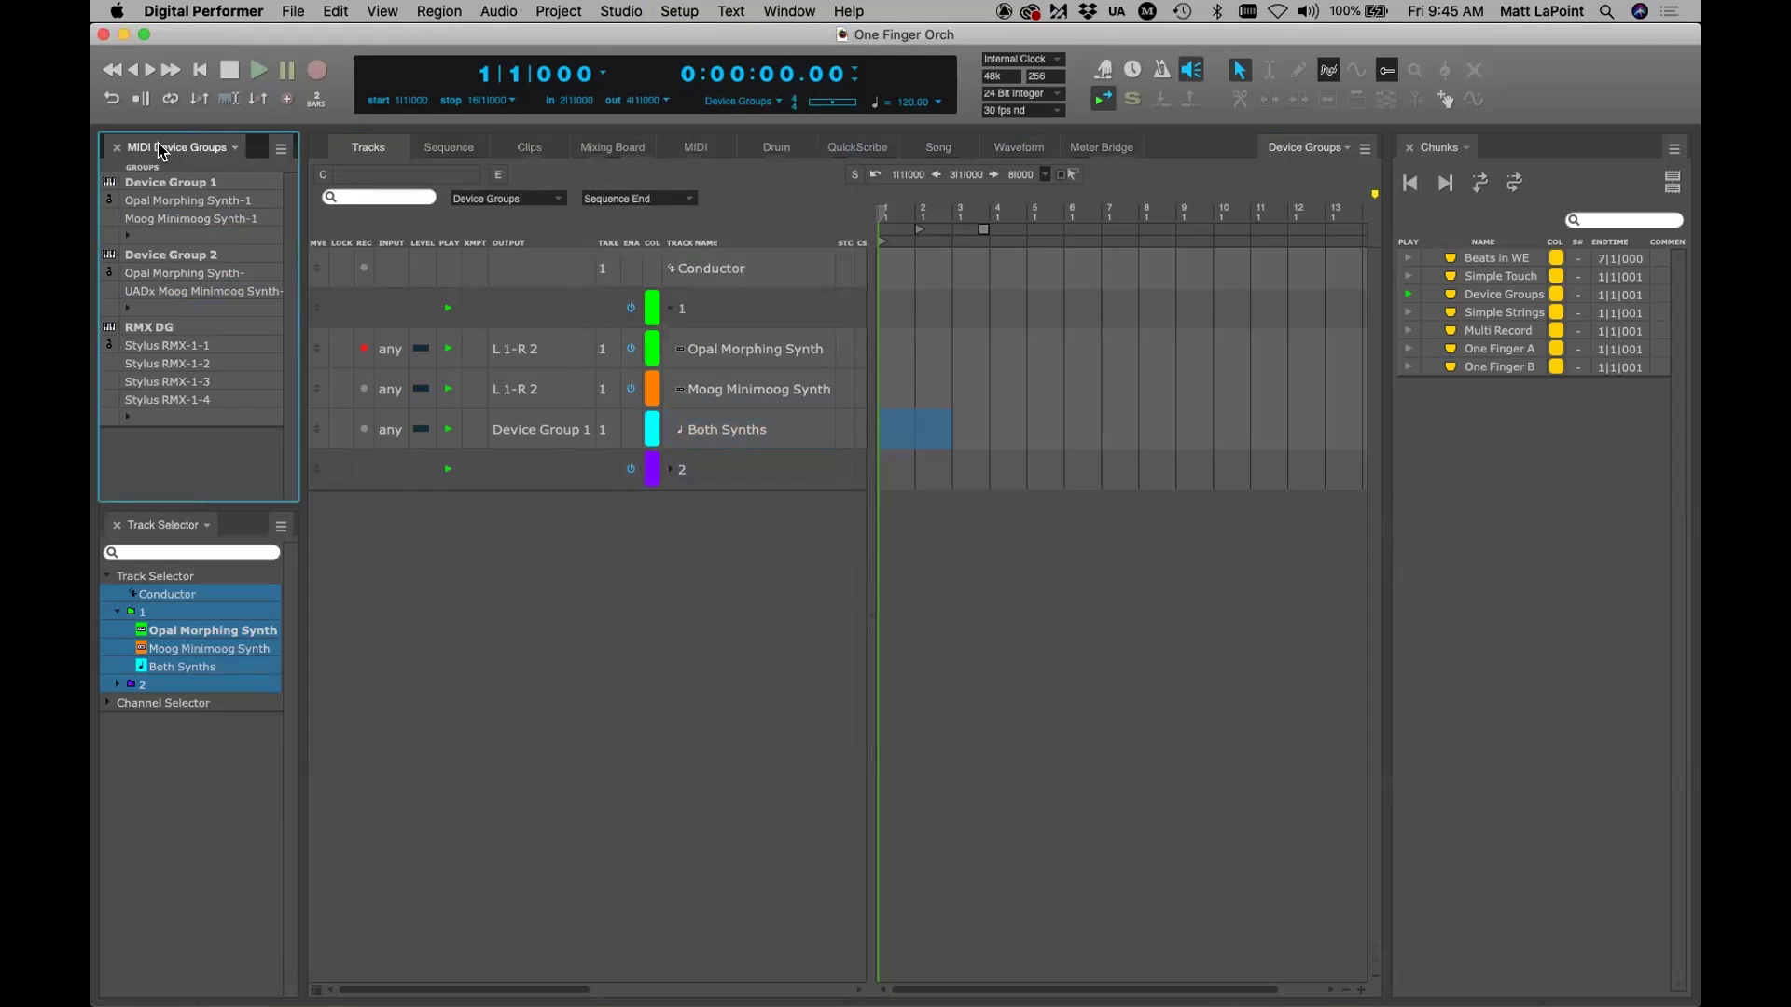
left_click(520, 558)
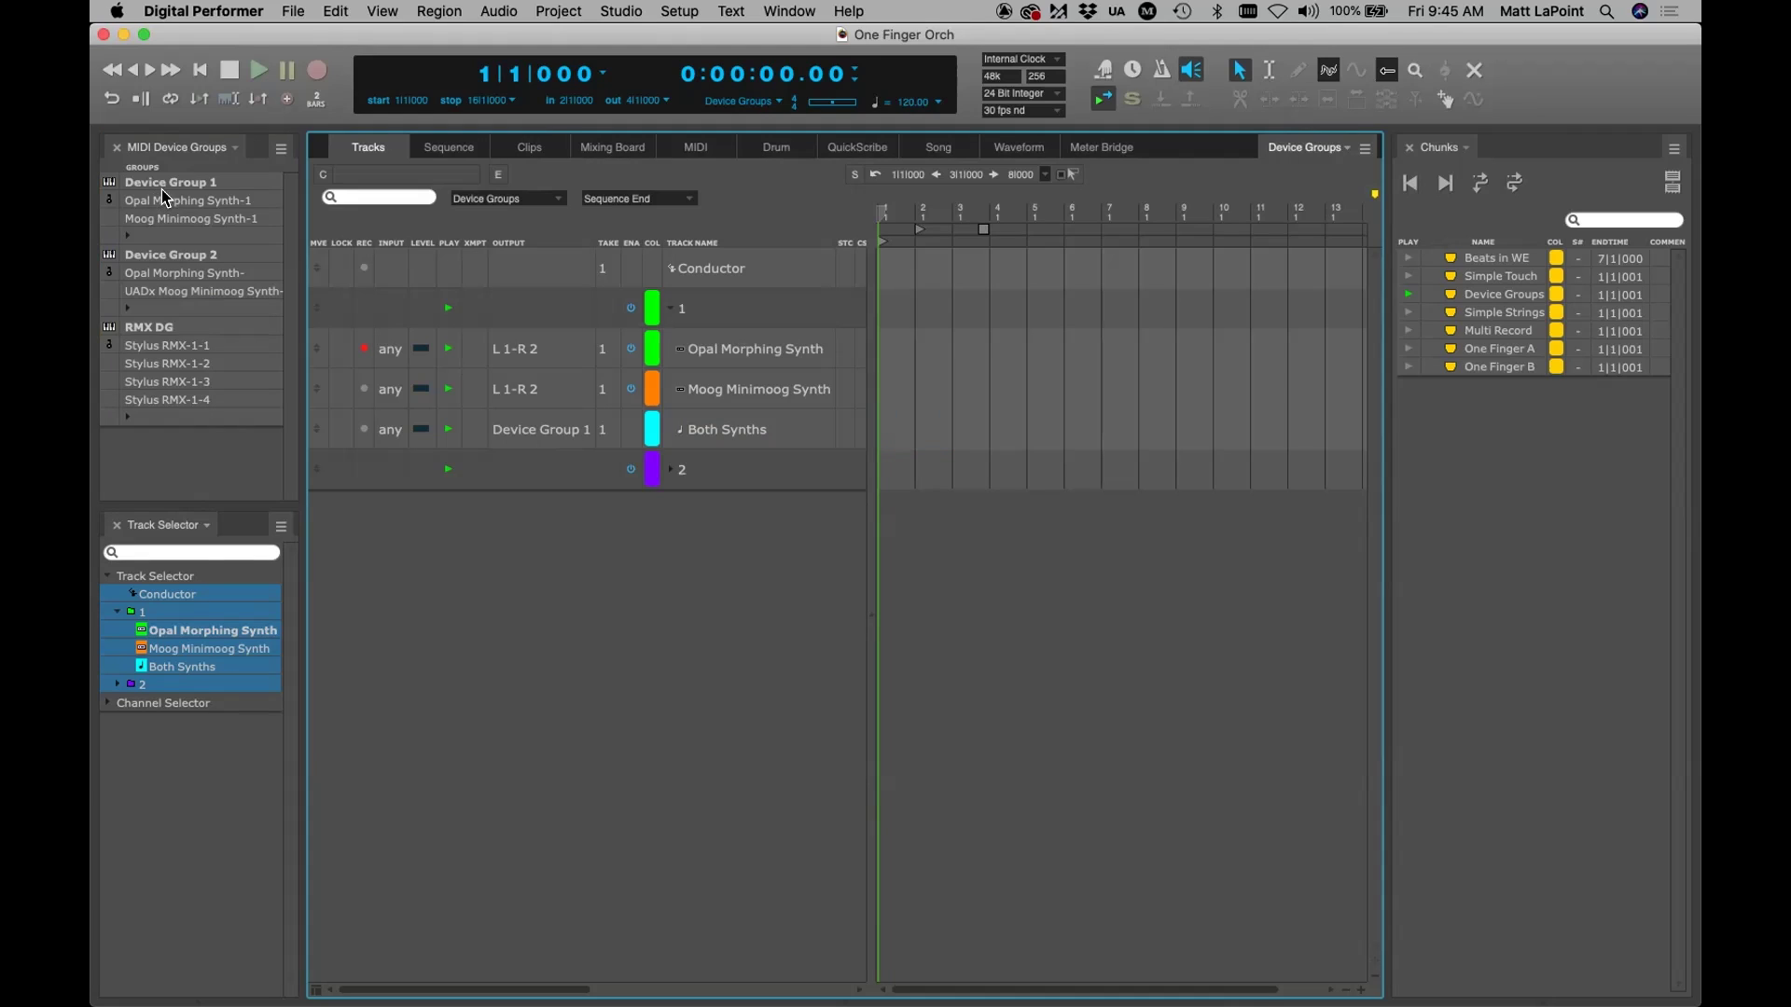
left_click(180, 457)
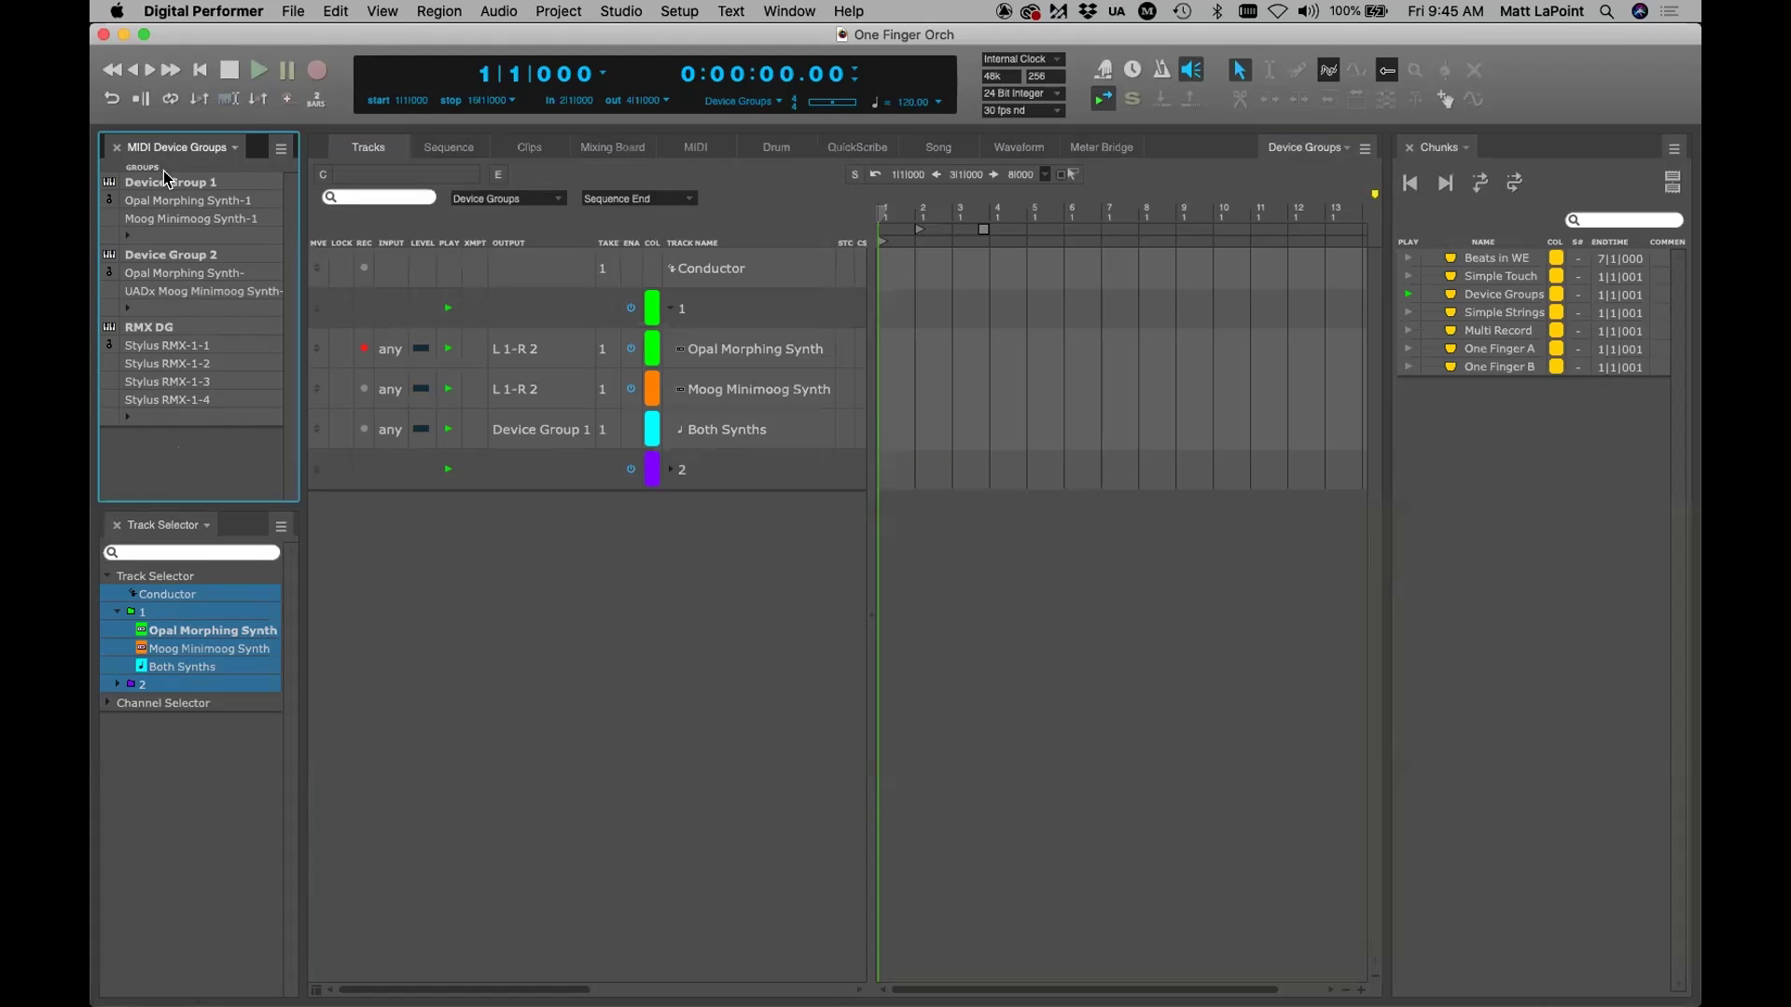
Examine the device group commands and the output choices for the Opal Morphing Synth-1 entry in Device Group 1
left_click(272, 148)
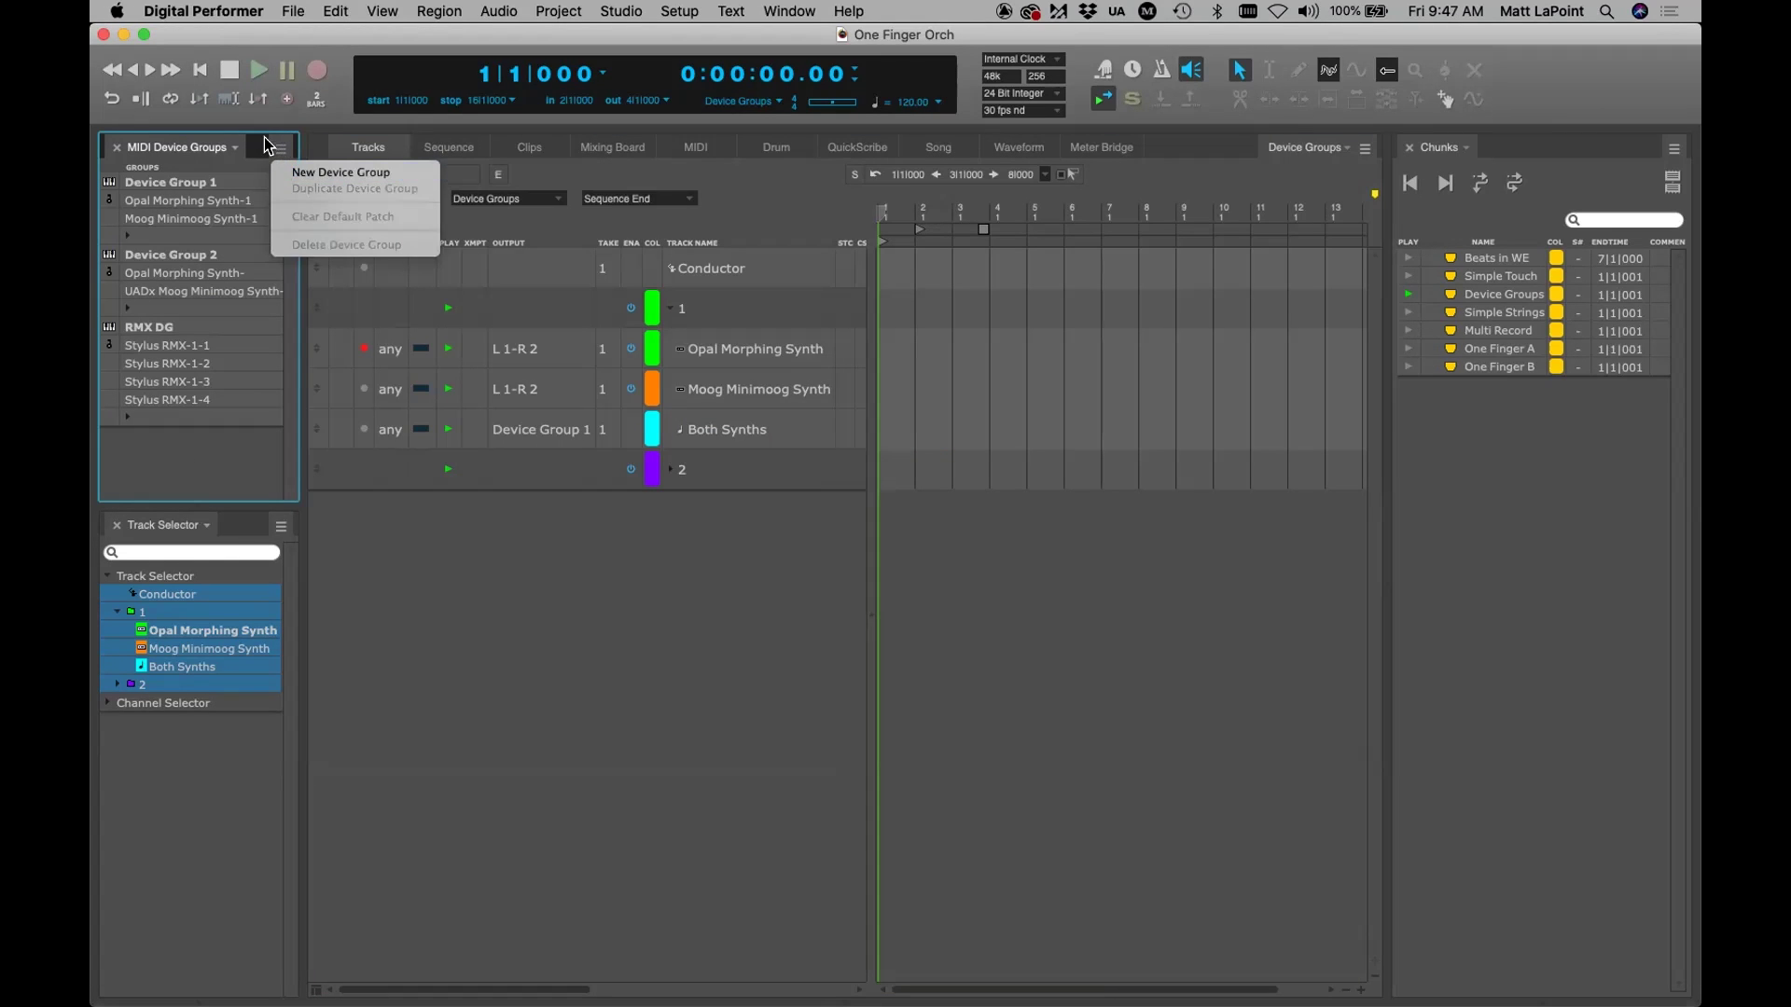
left_click(267, 147)
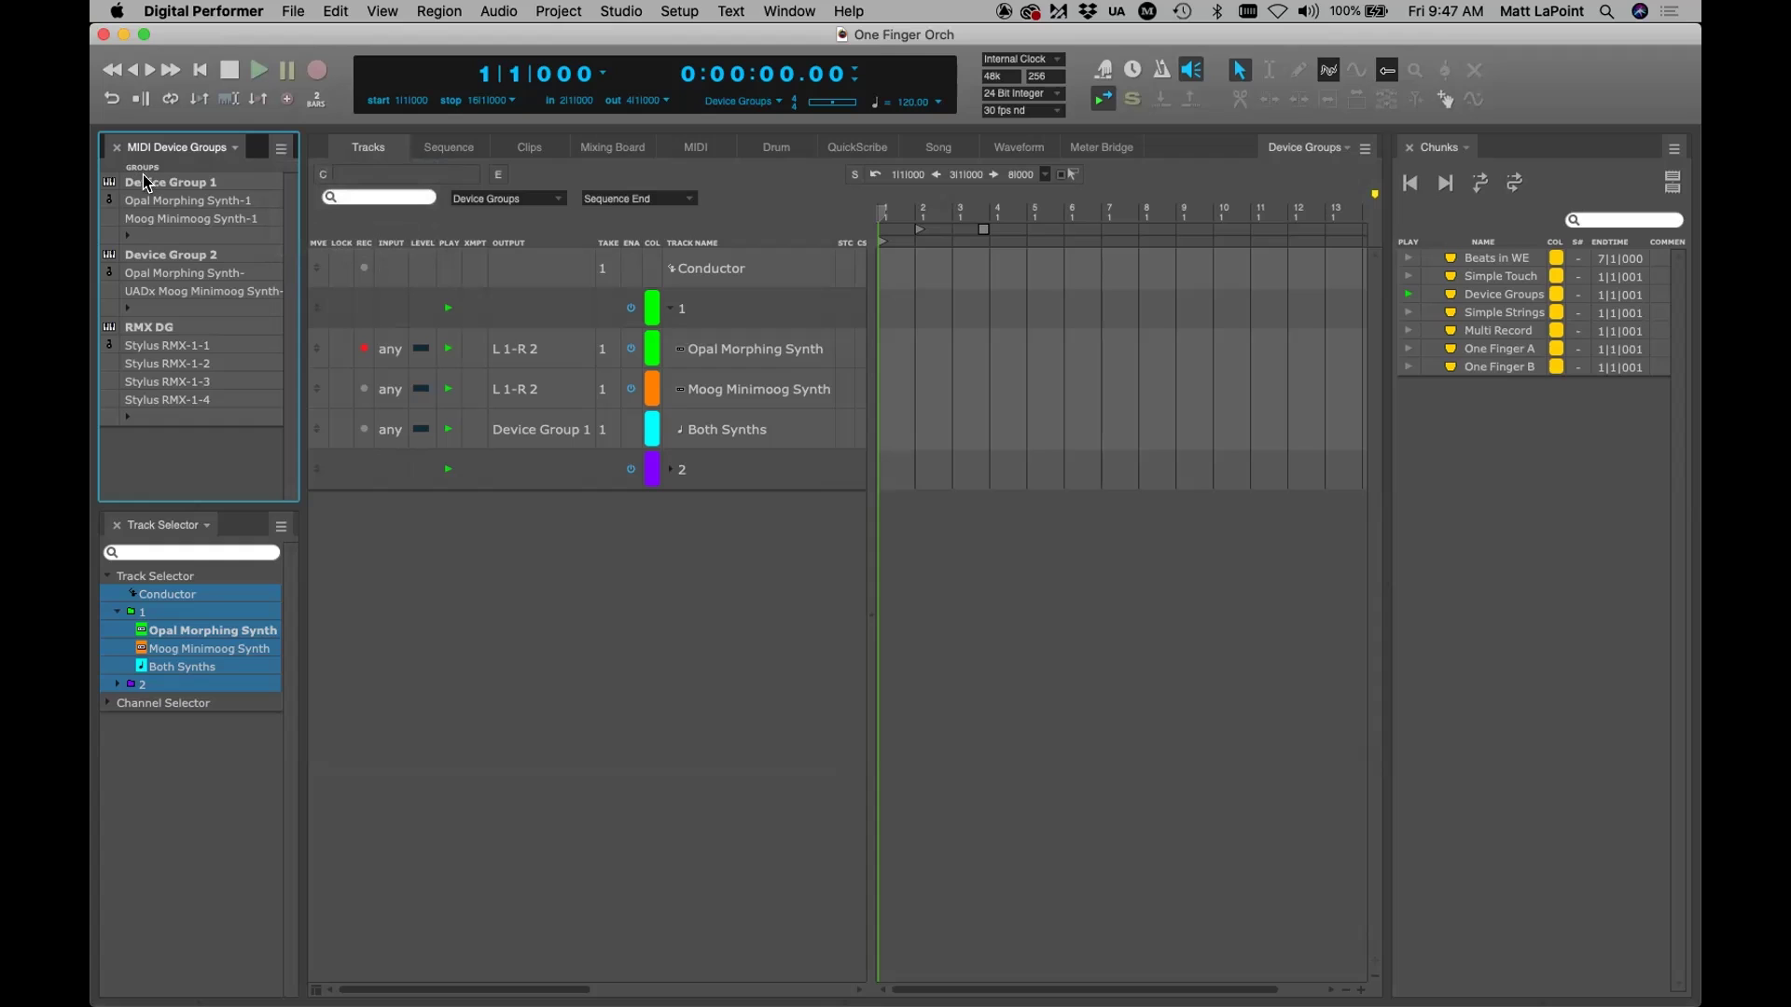
left_click(155, 203)
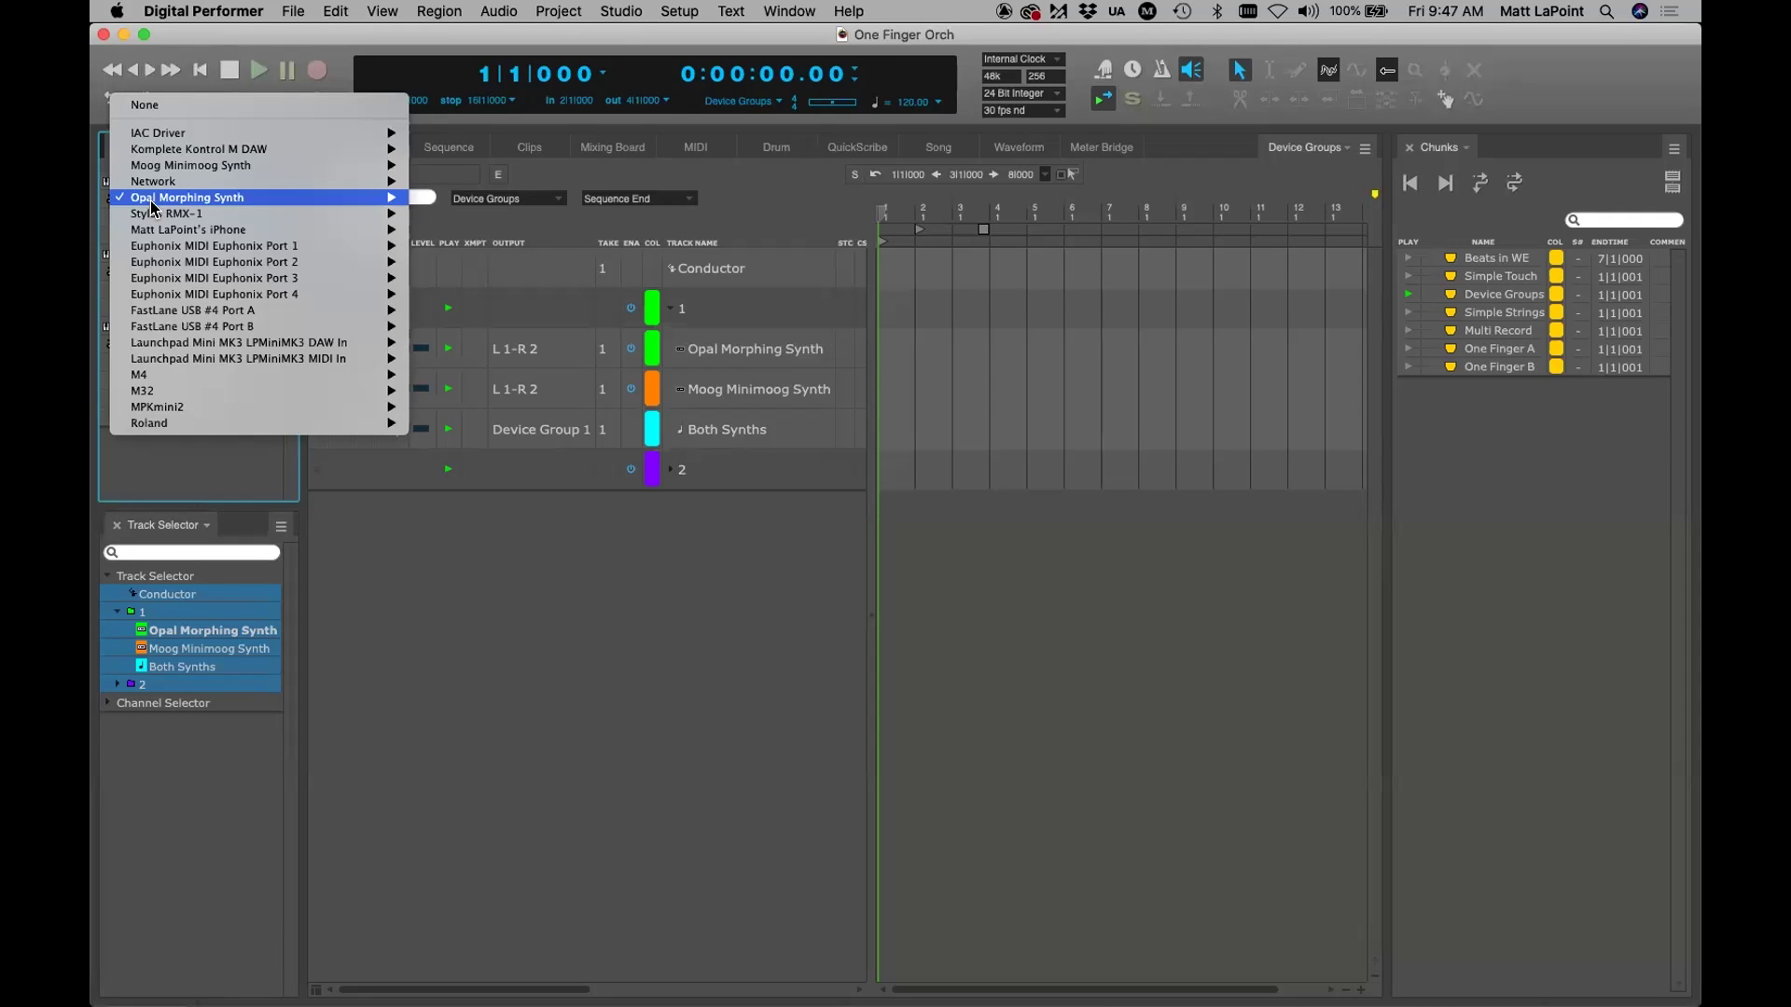
left_click(471, 692)
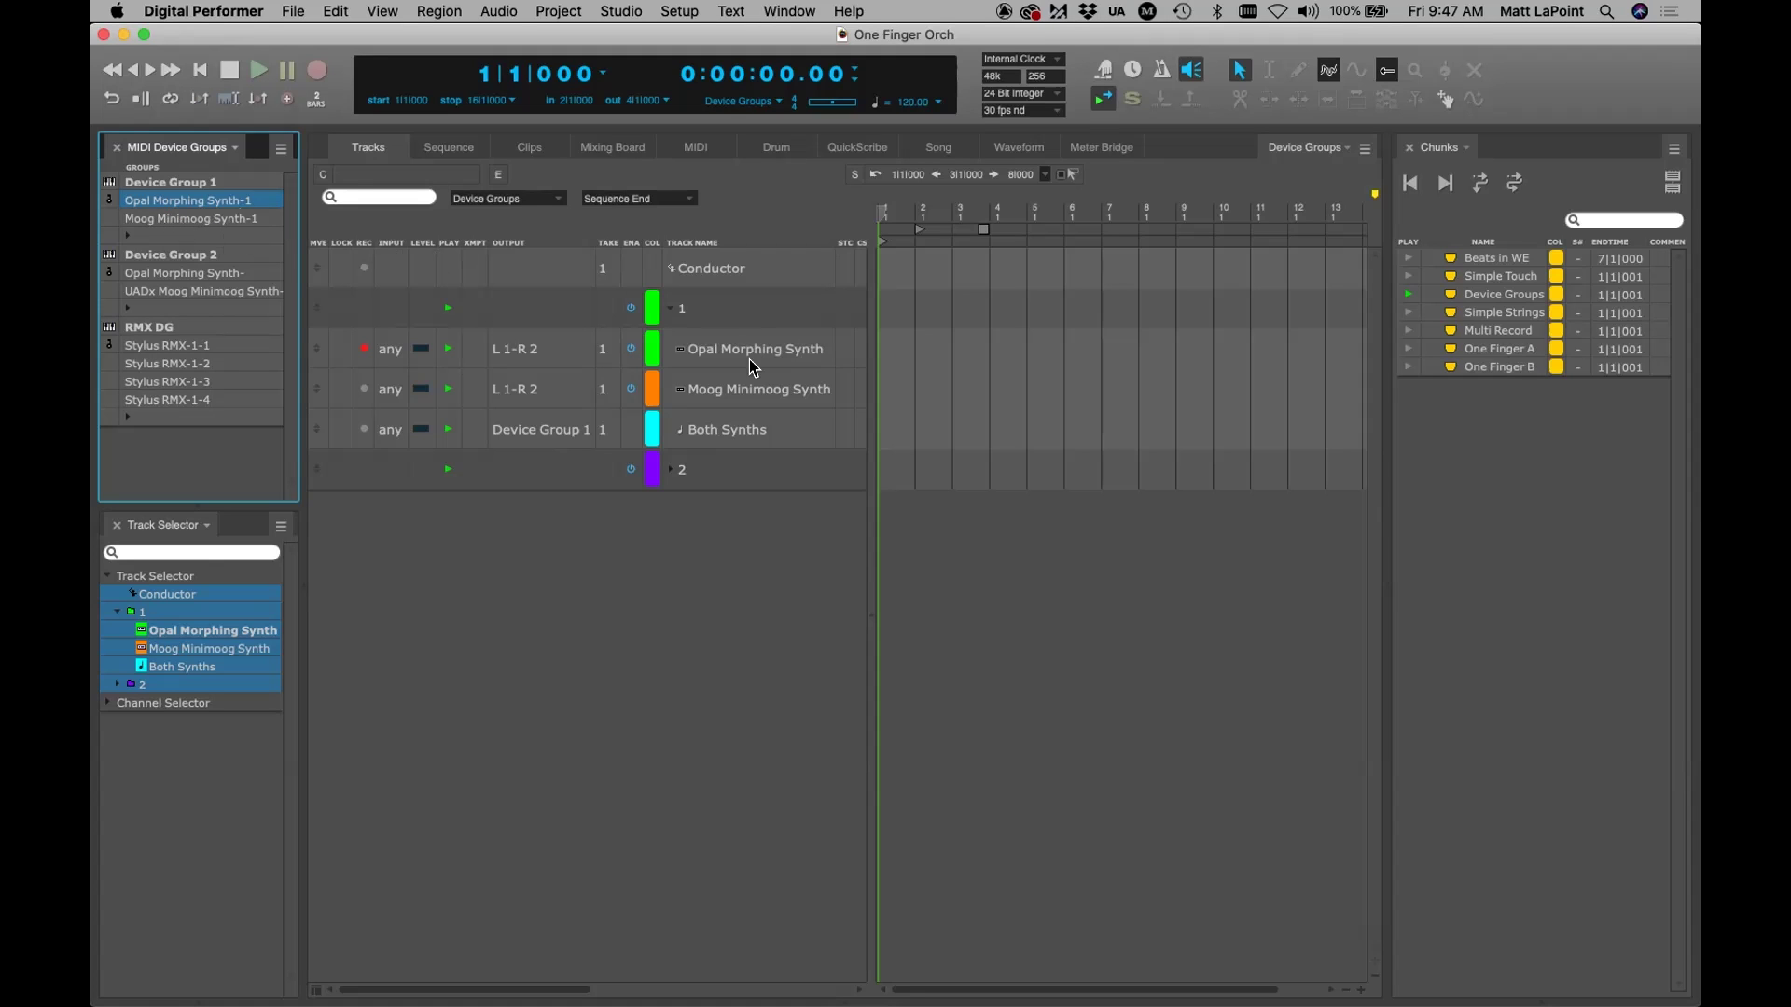
Record-enable the Both Synths track and show the channels of track folders 1 and 2 in the Mixing Board
left_click(363, 430)
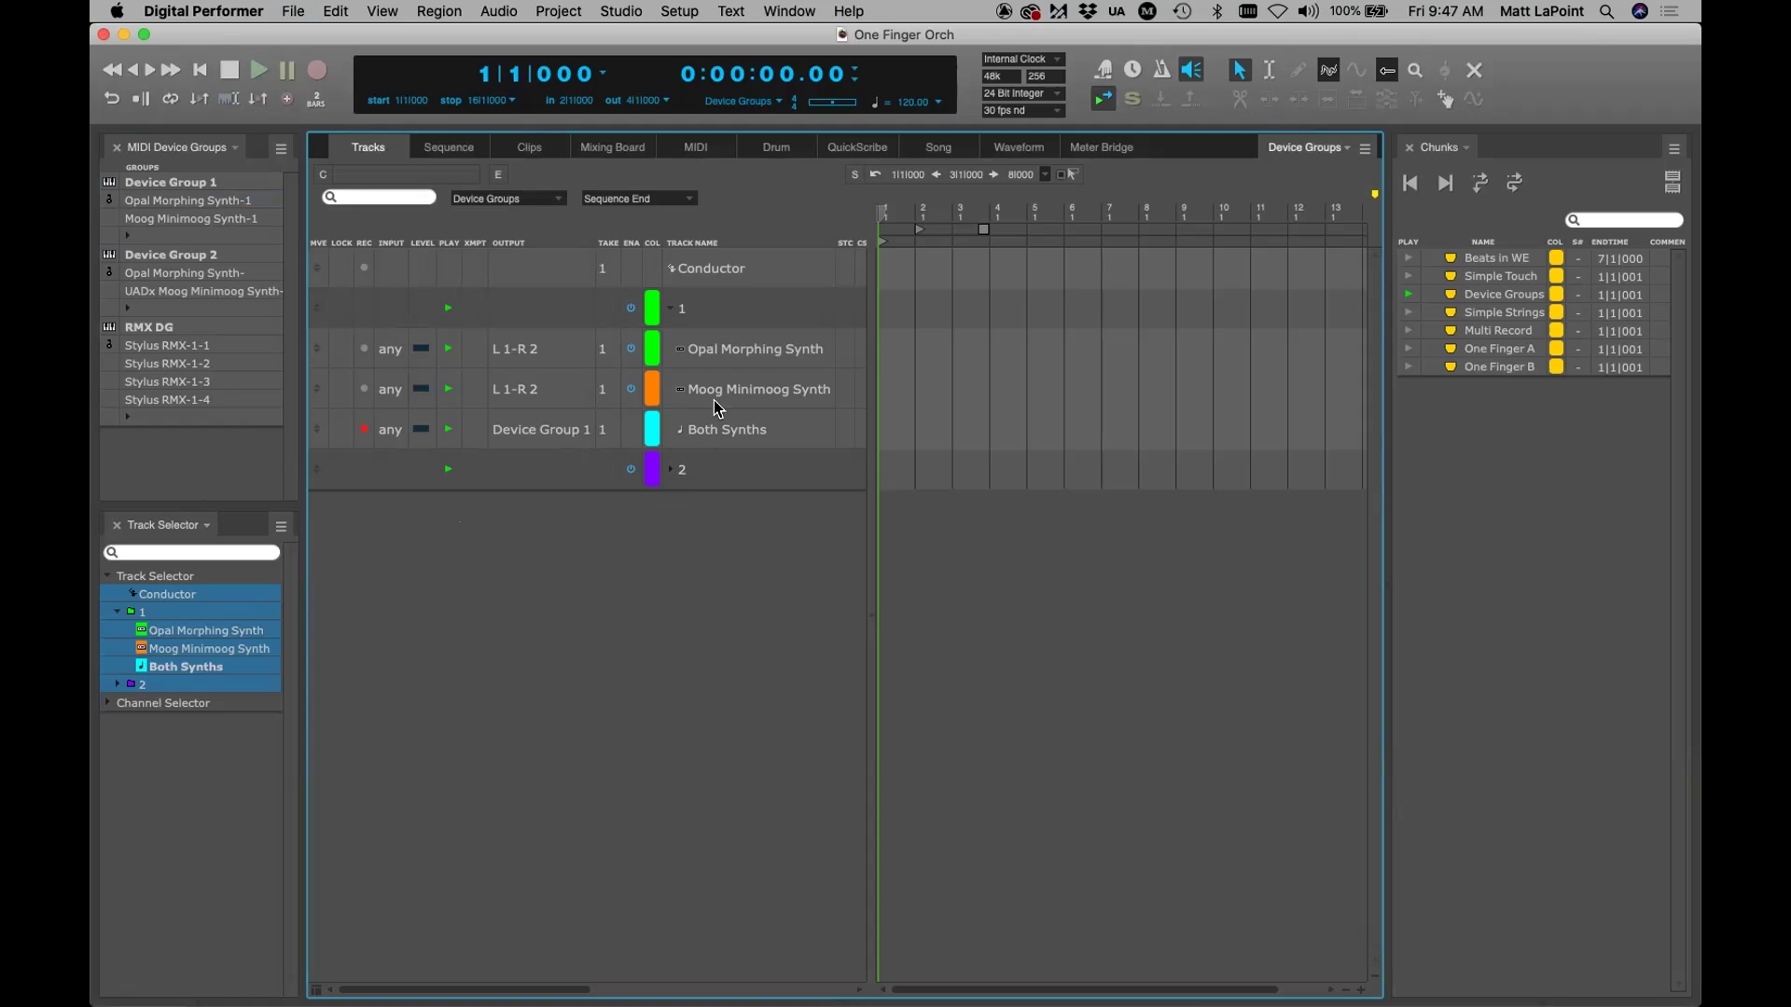
left_click(624, 149)
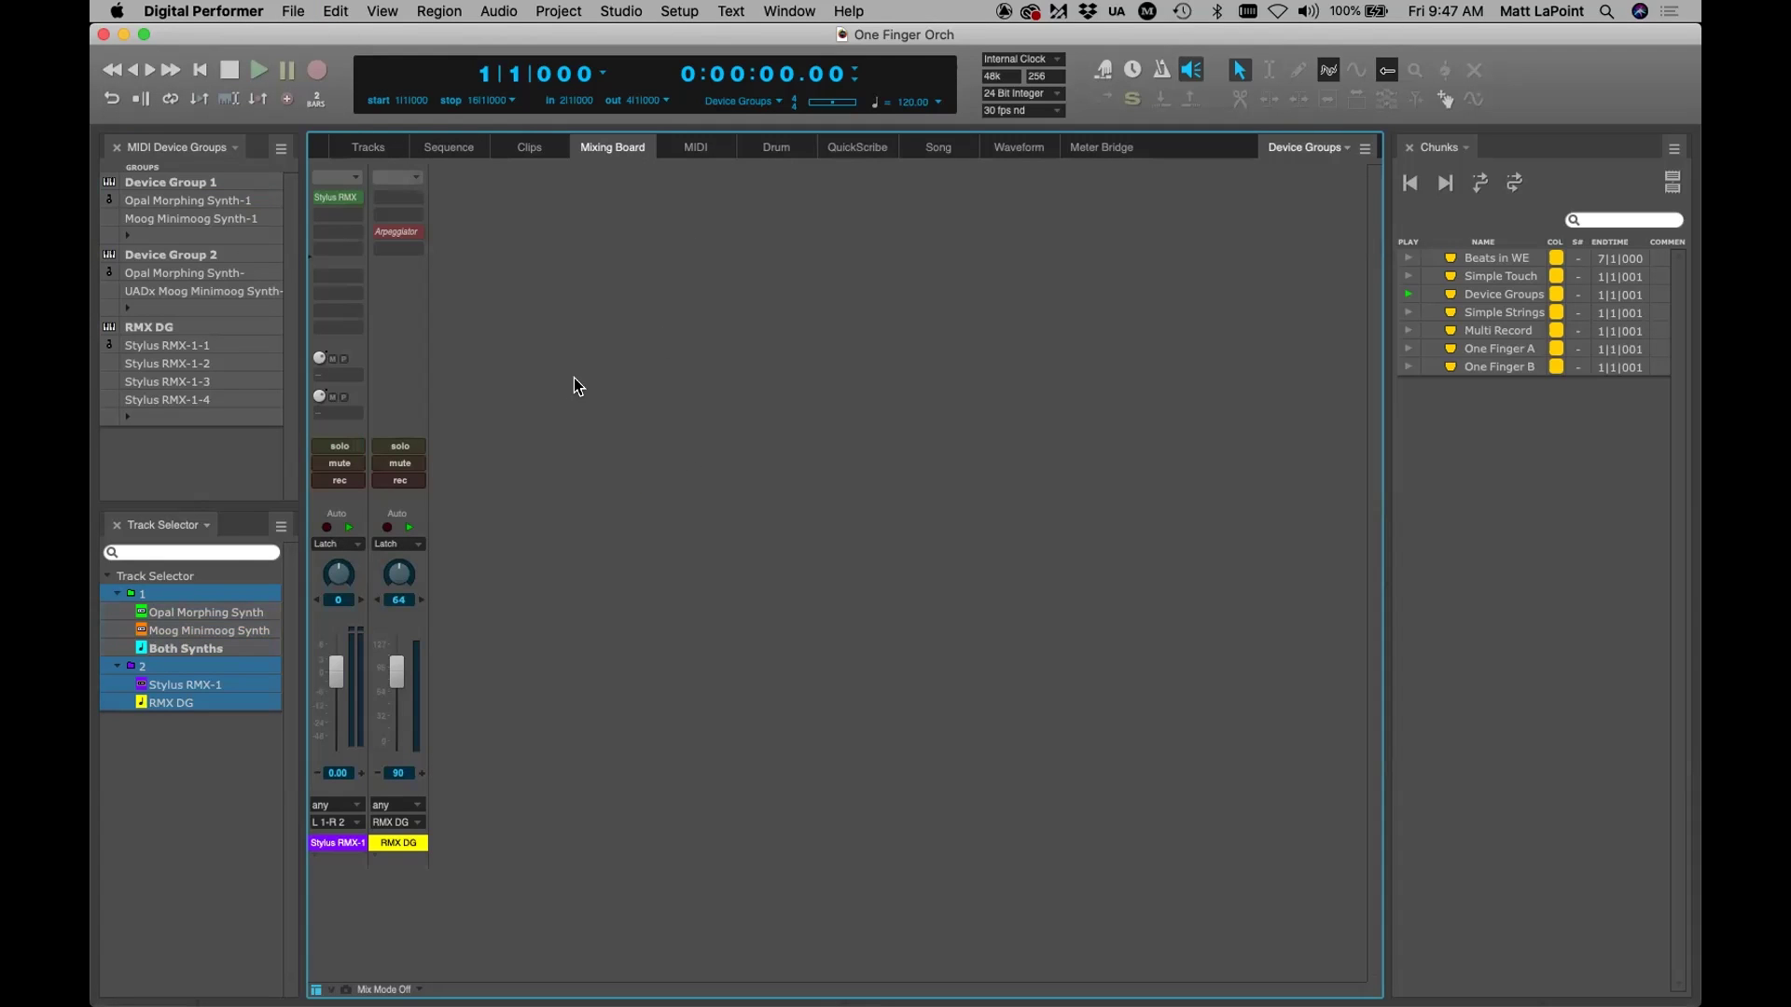
left_click(205, 606)
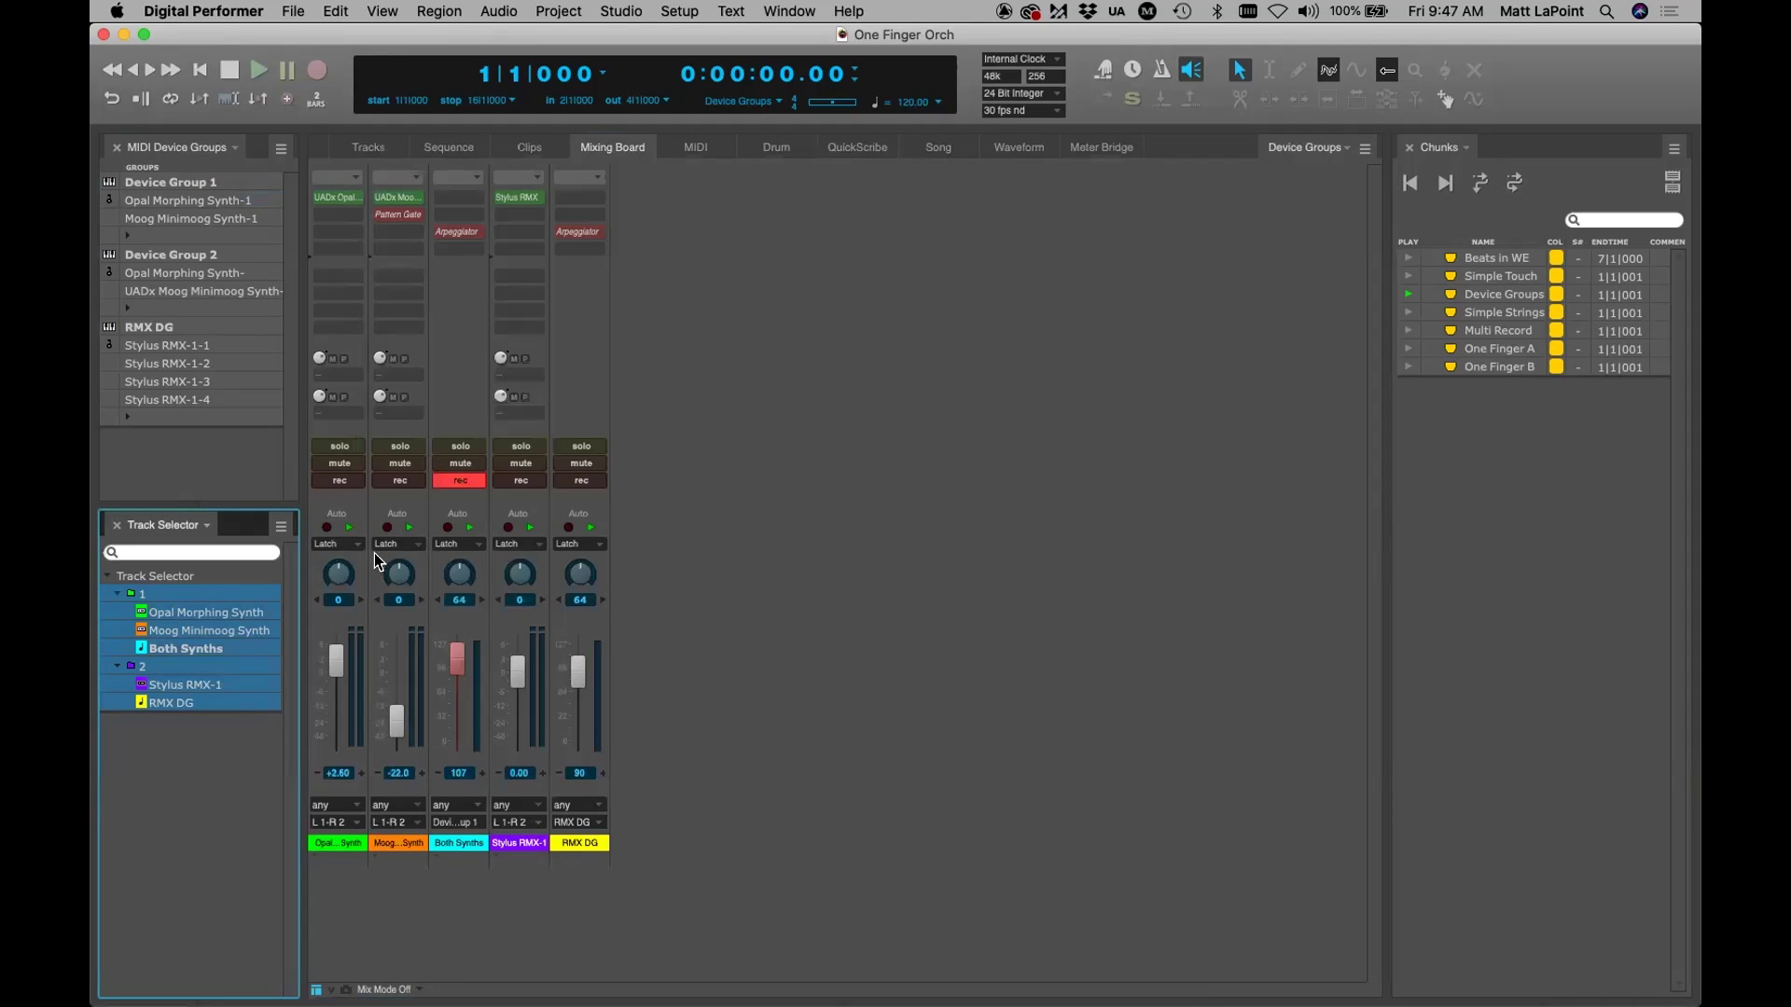
Open the Arpeggiator on the Both Synths channel, turn off its bypass and raise the Moog Minimoog Synth fader to -14.0
left_click(450, 231)
left_click_drag(567, 133, 960, 203)
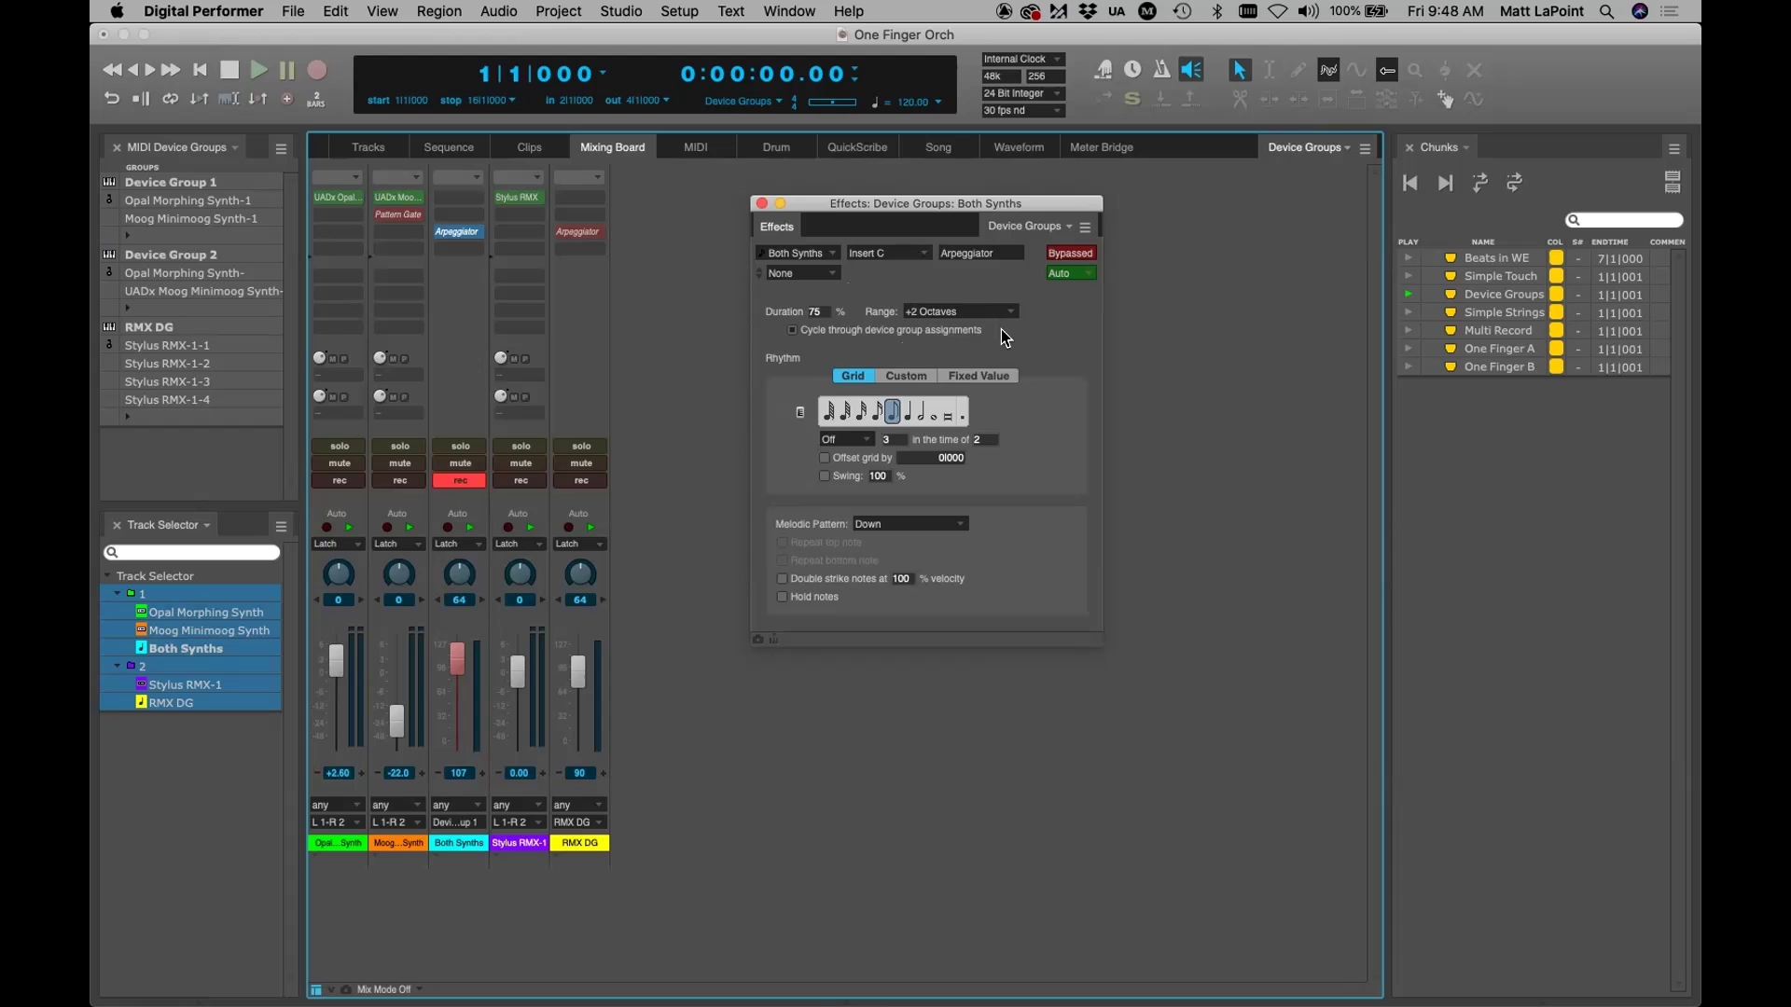
left_click(1065, 252)
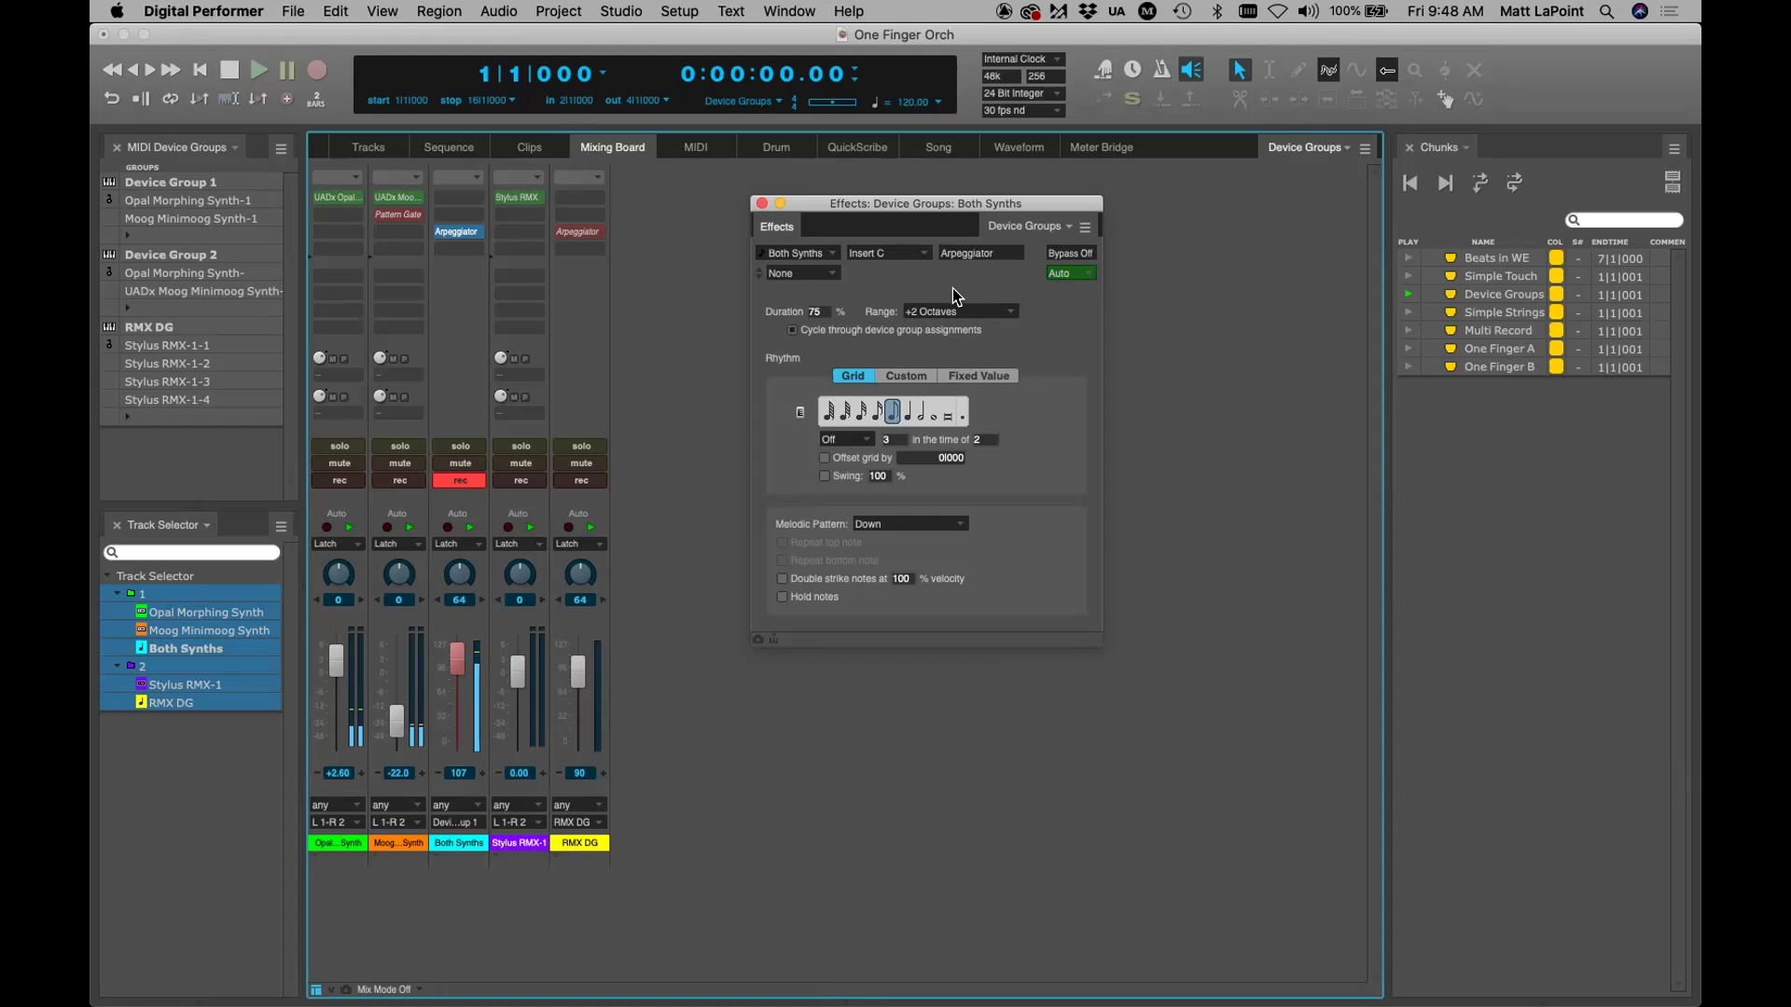
left_click(387, 711)
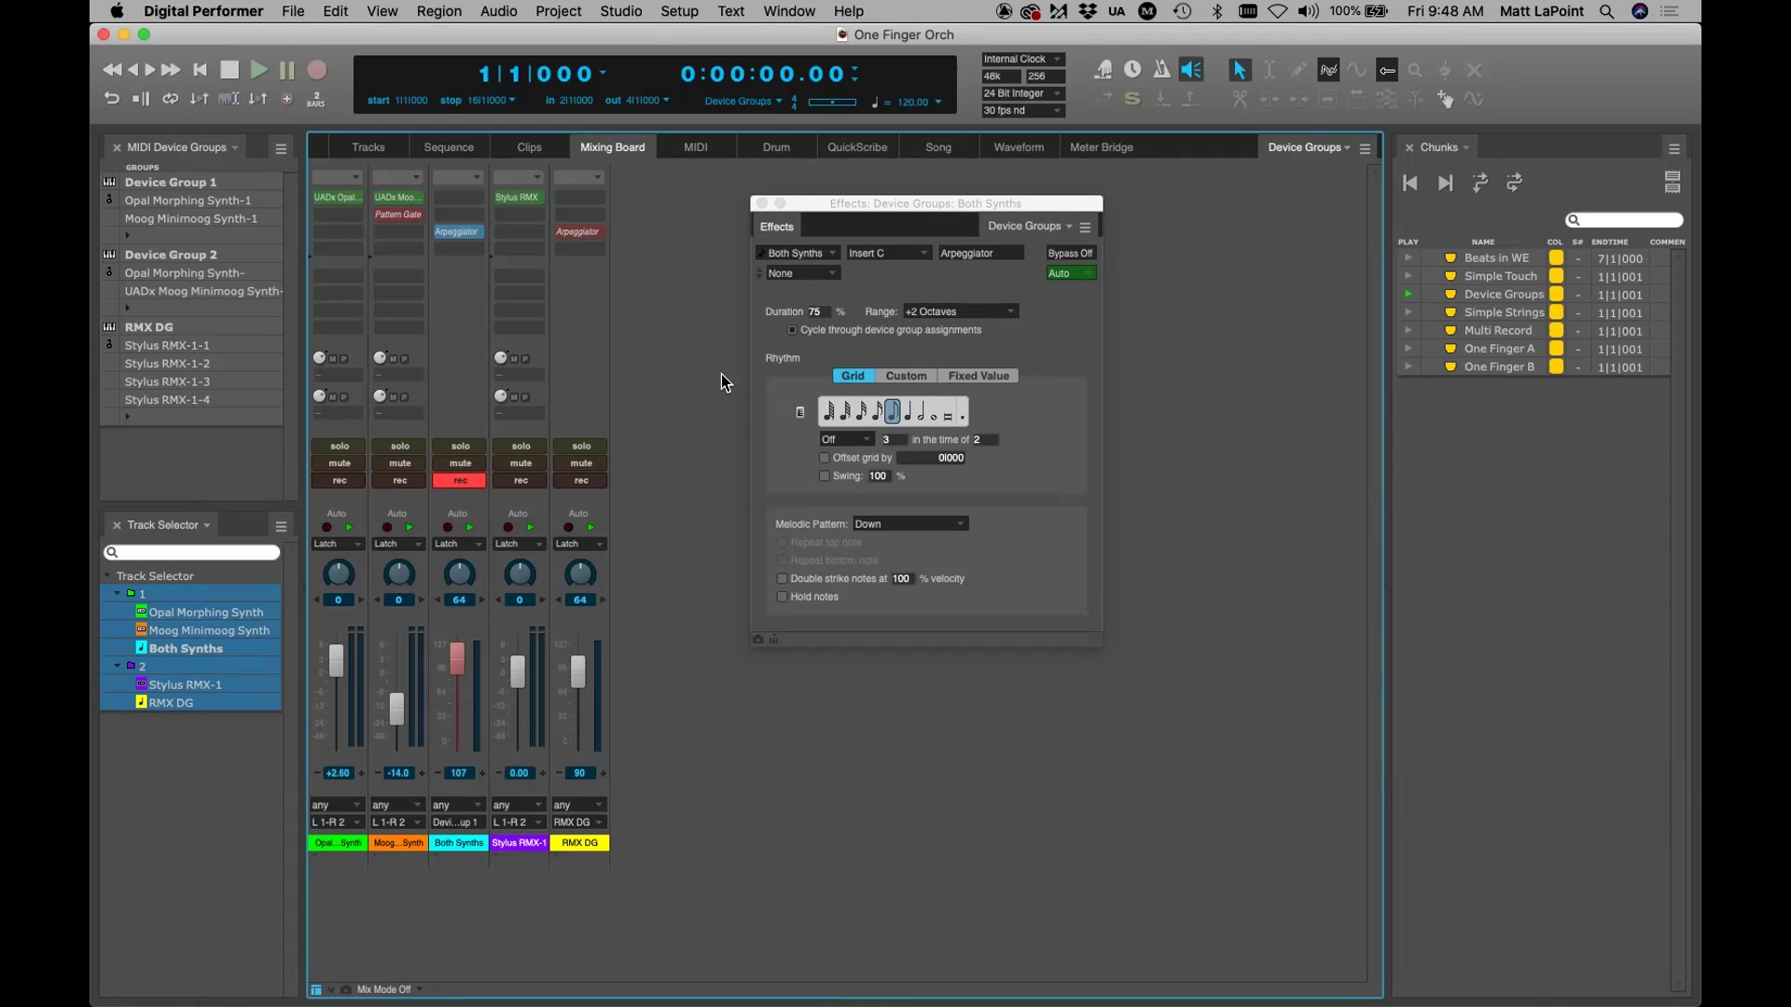
Open the Pattern Gate on the Moog Minimoog Synth channel, move its window clear of the mixer and turn off its bypass
double_click(392, 215)
left_click_drag(647, 135, 1061, 241)
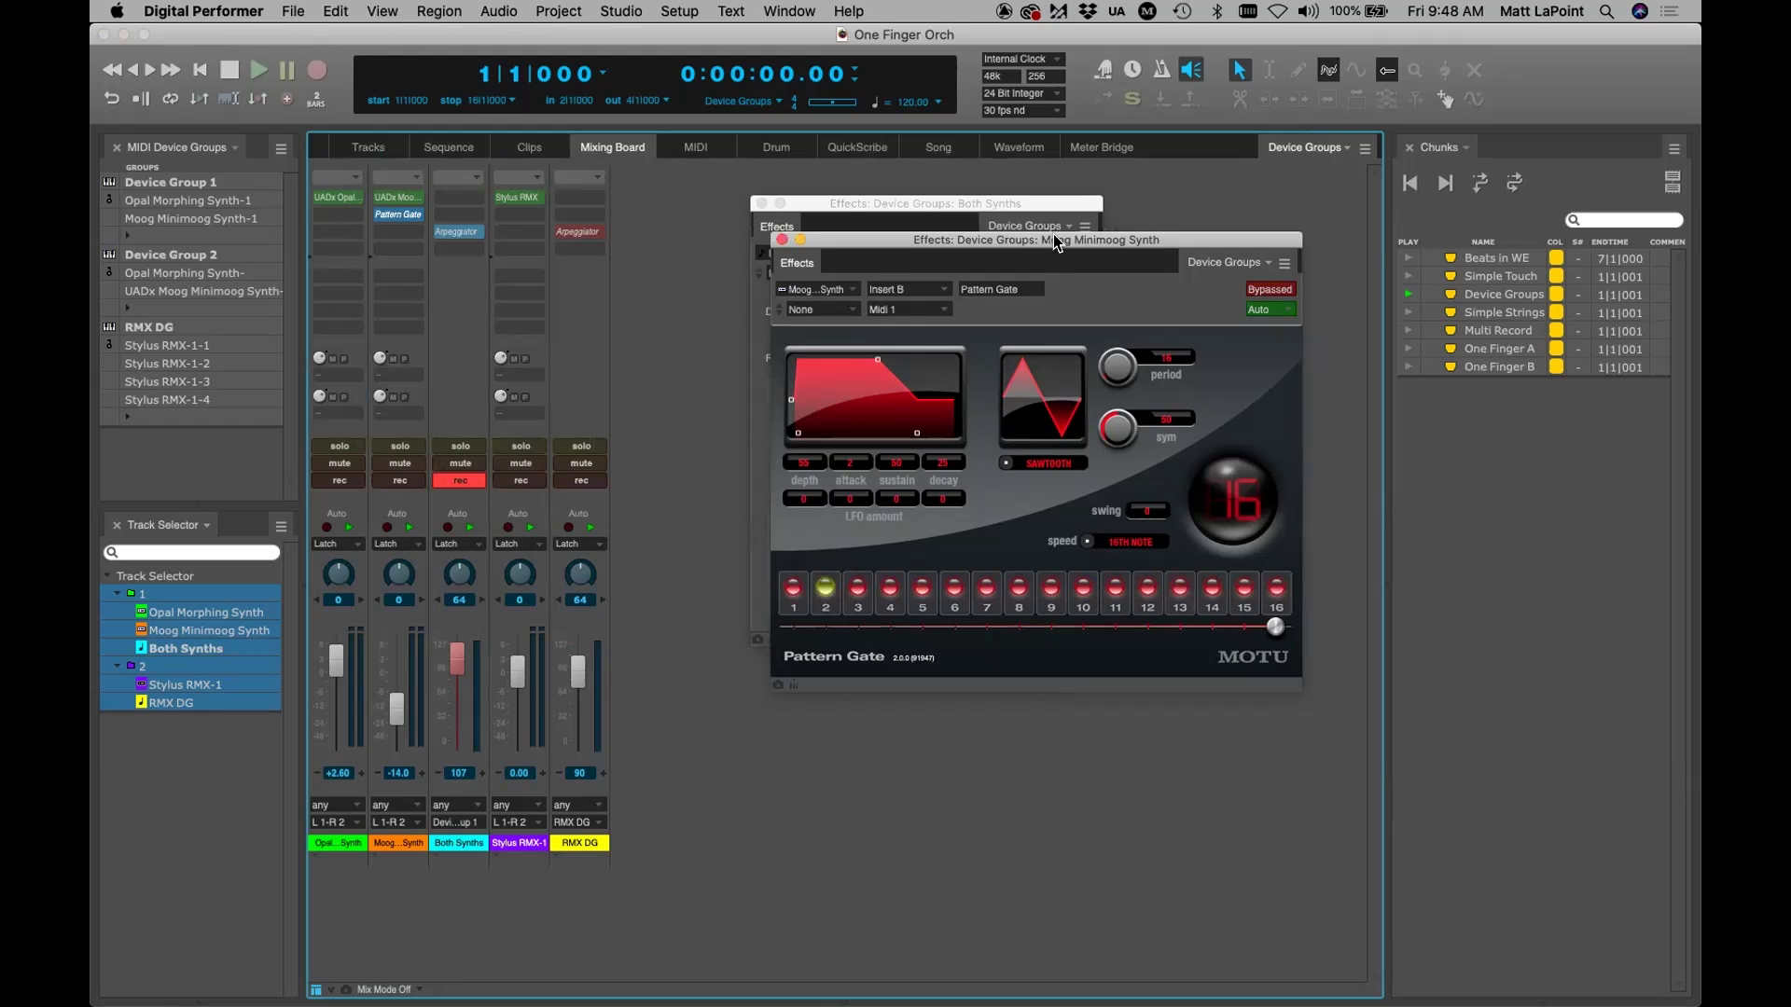
key("super+s")
key("super+s")
left_click_drag(1054, 234, 1018, 248)
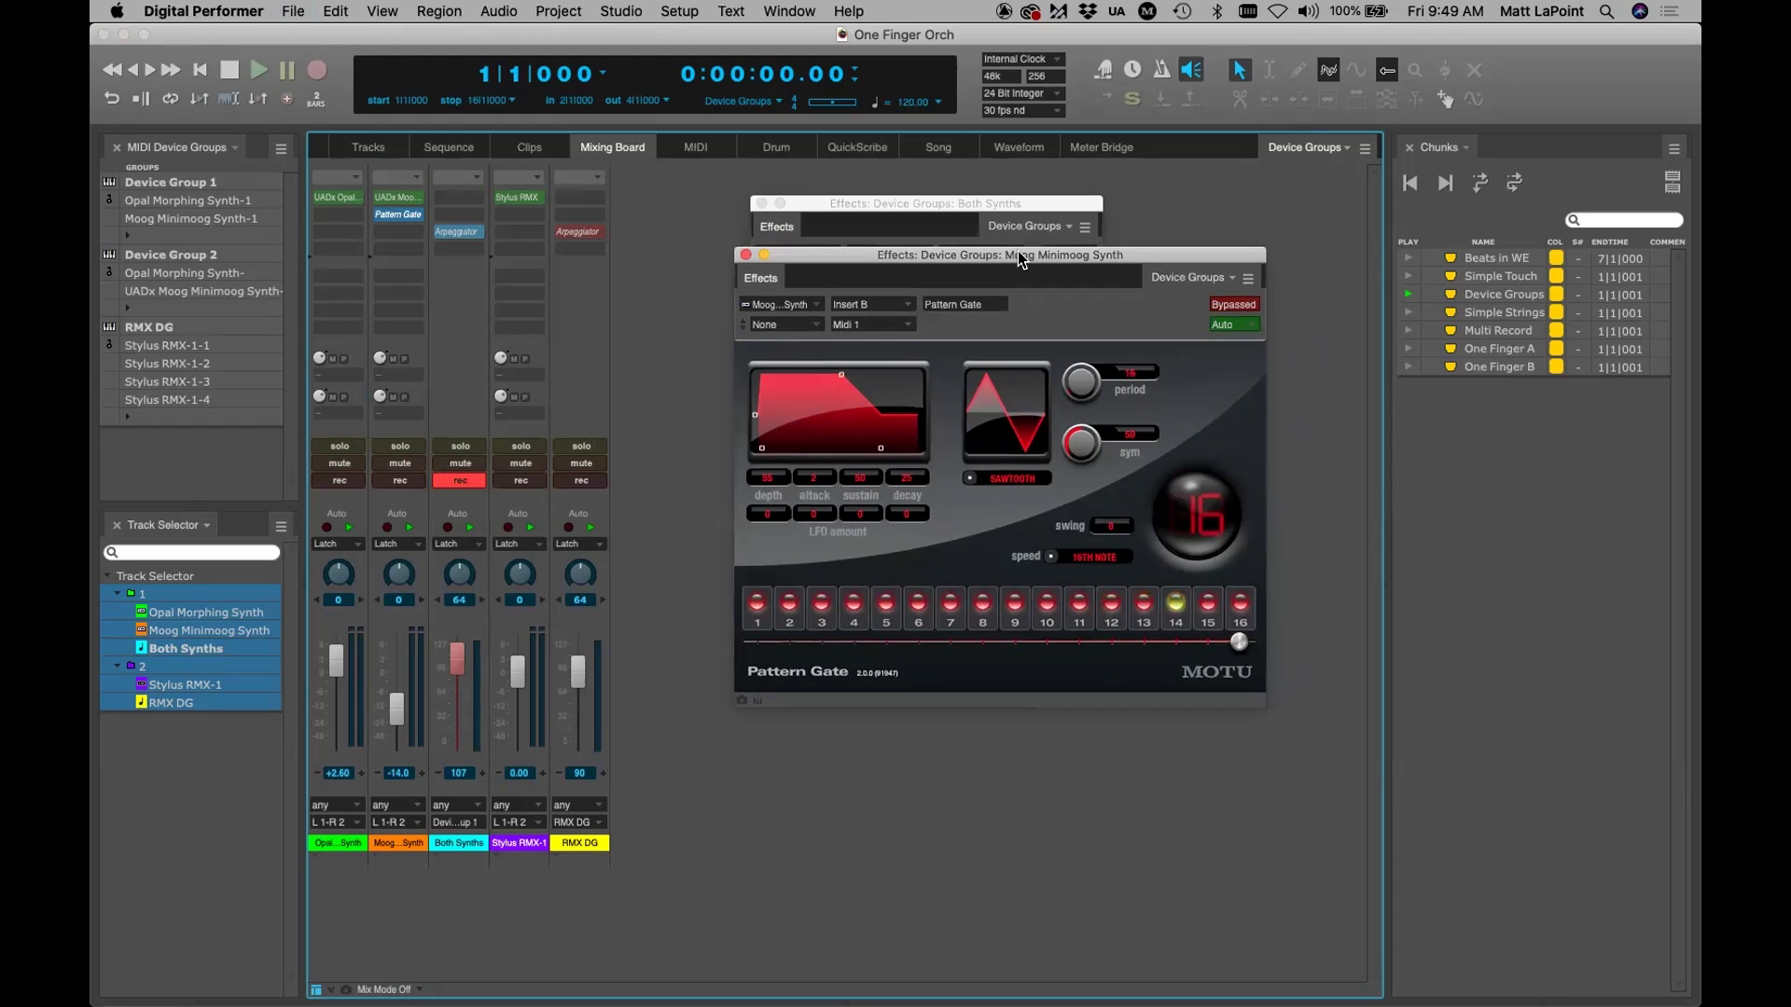
left_click(1223, 305)
Raise the Moog Minimoog Synth fader to -9.00 and increase the depth of its Pattern Gate
left_click_drag(953, 205, 898, 188)
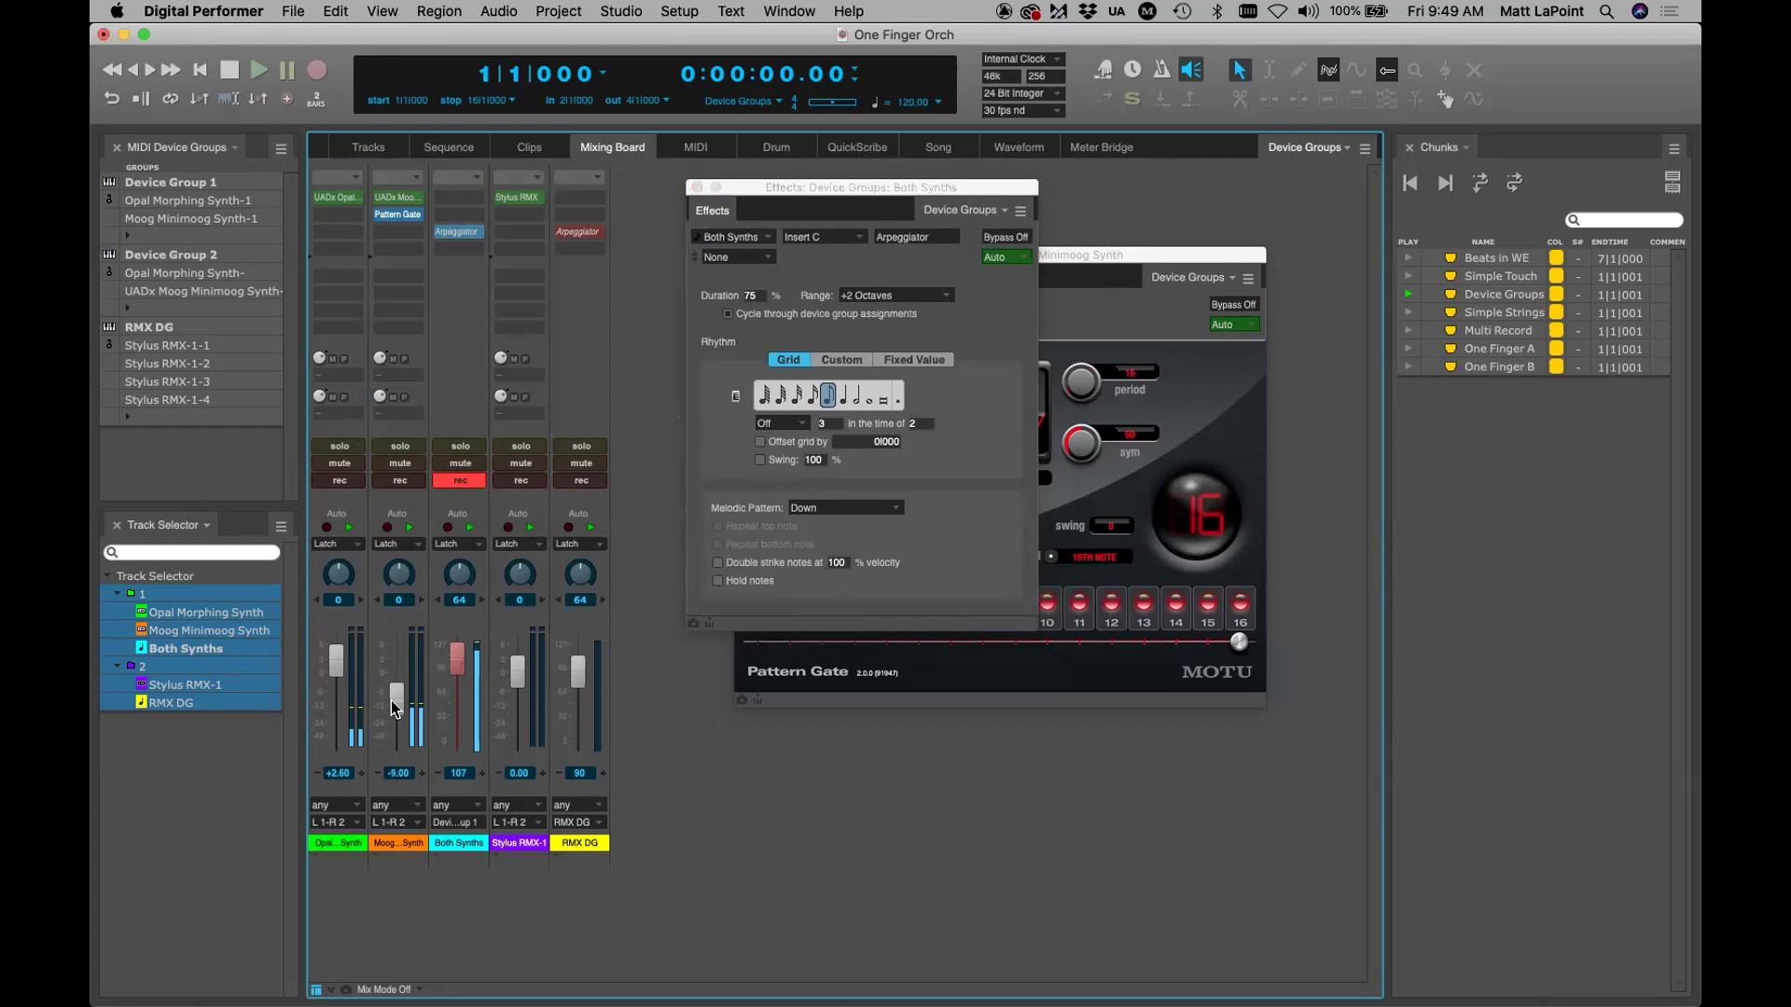
left_click(1129, 362)
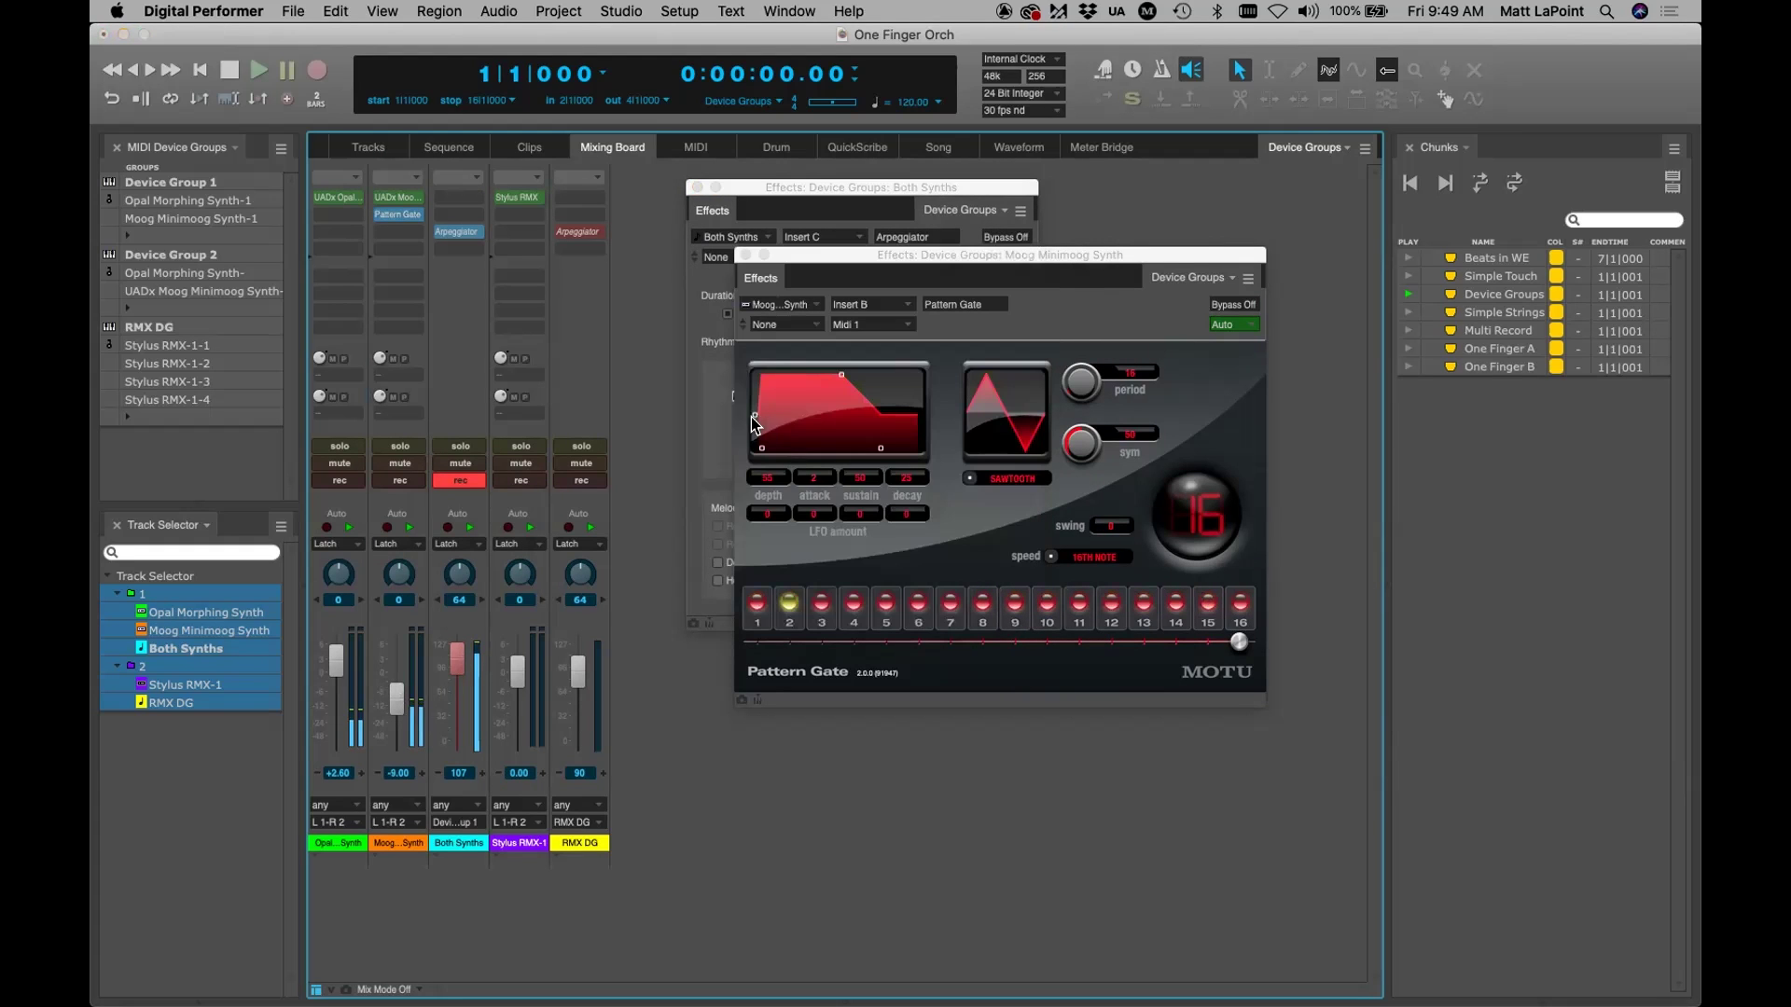
left_click_drag(752, 411, 749, 444)
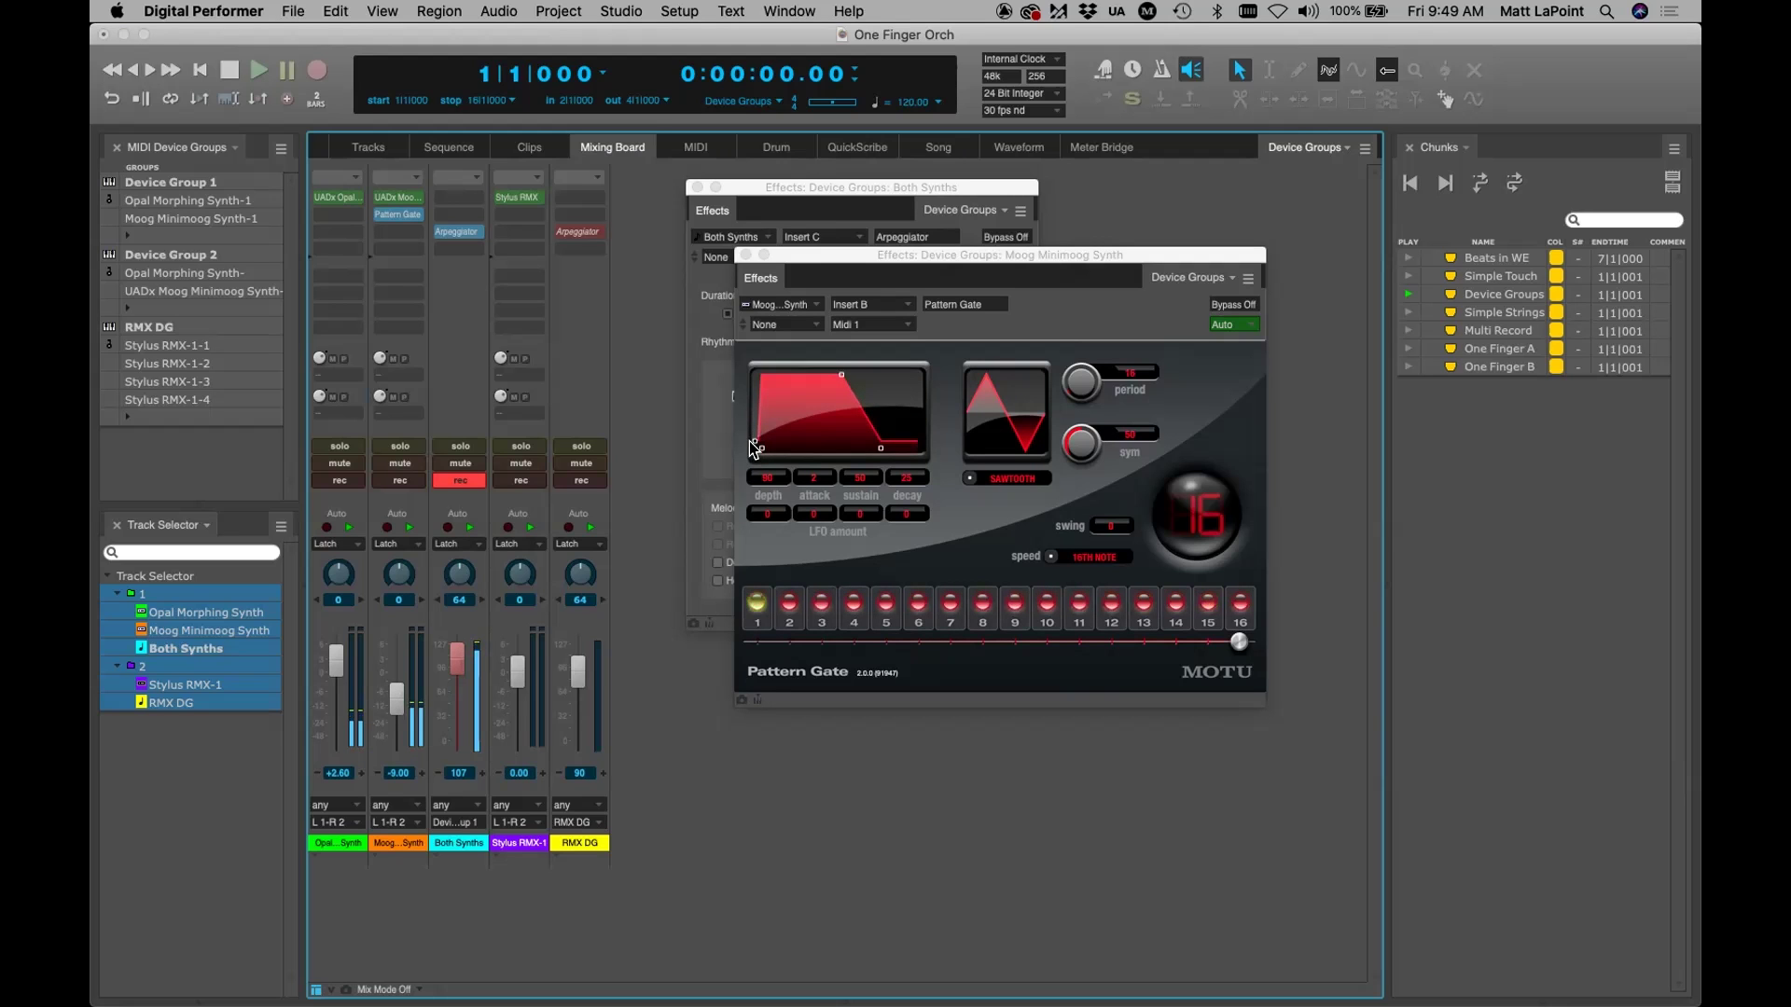
Move the Pattern Gate window clear of the Arpeggiator and set the Both Synths melodic pattern to Up - Down
left_click_drag(814, 255, 1026, 256)
left_click(842, 507)
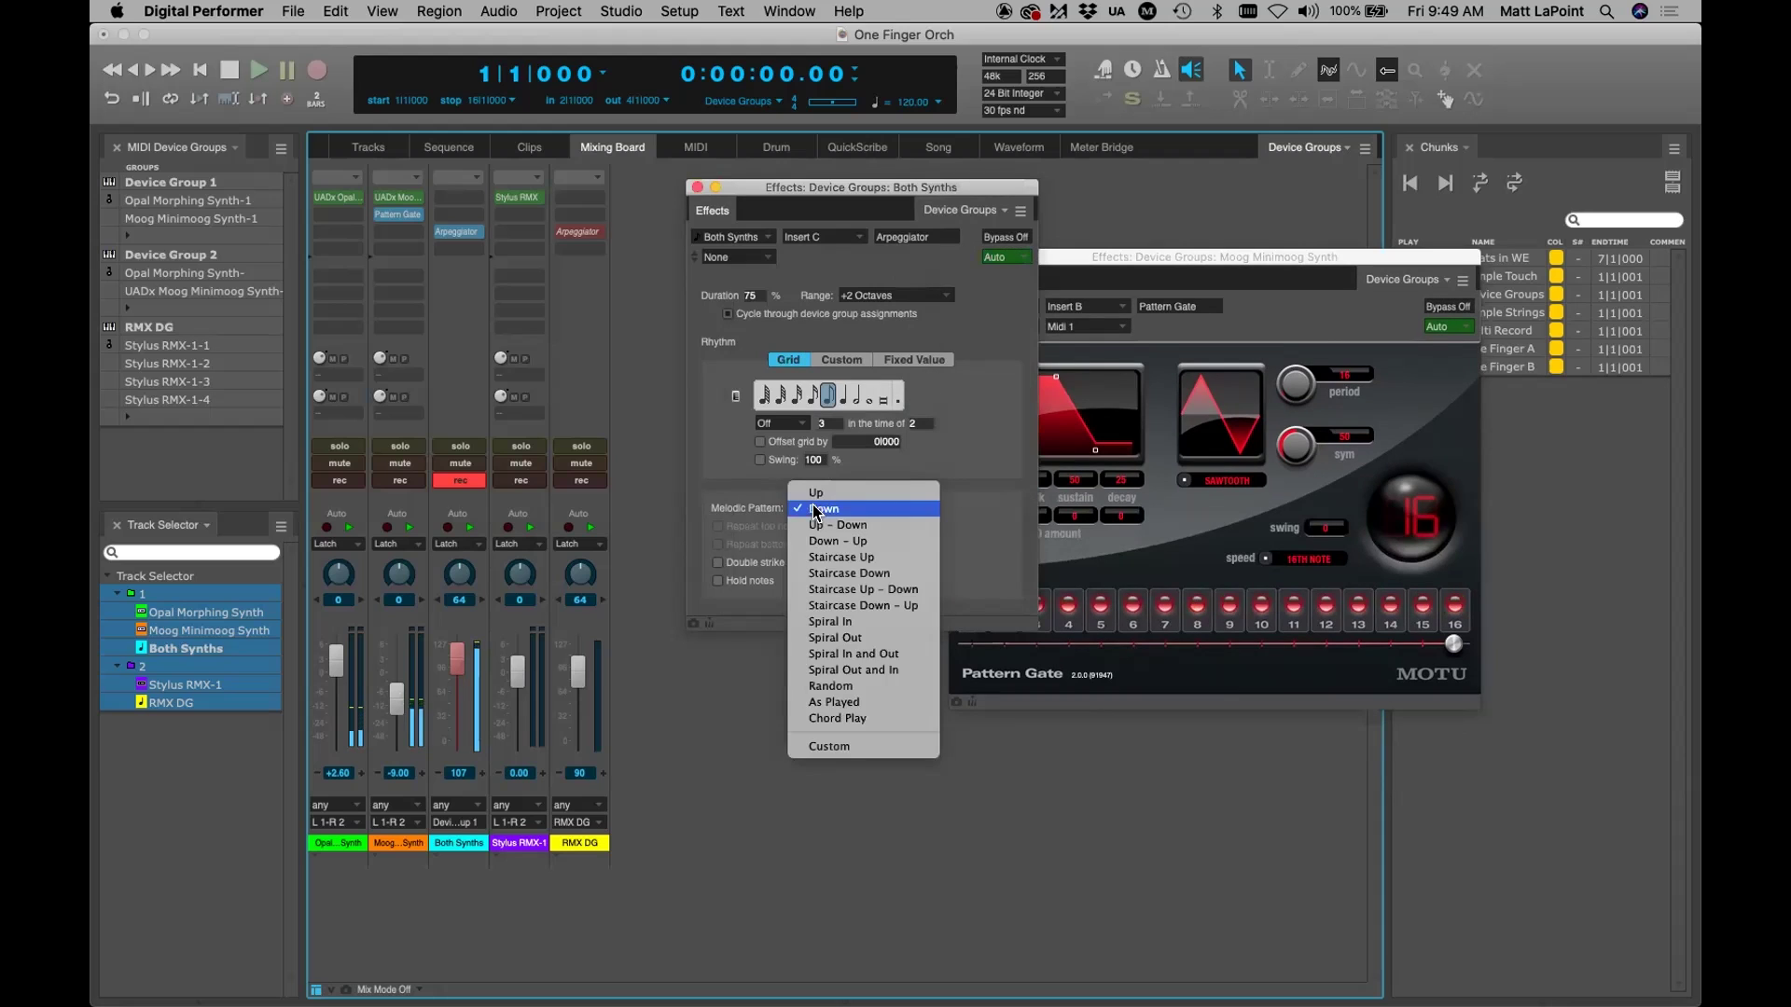
left_click(823, 525)
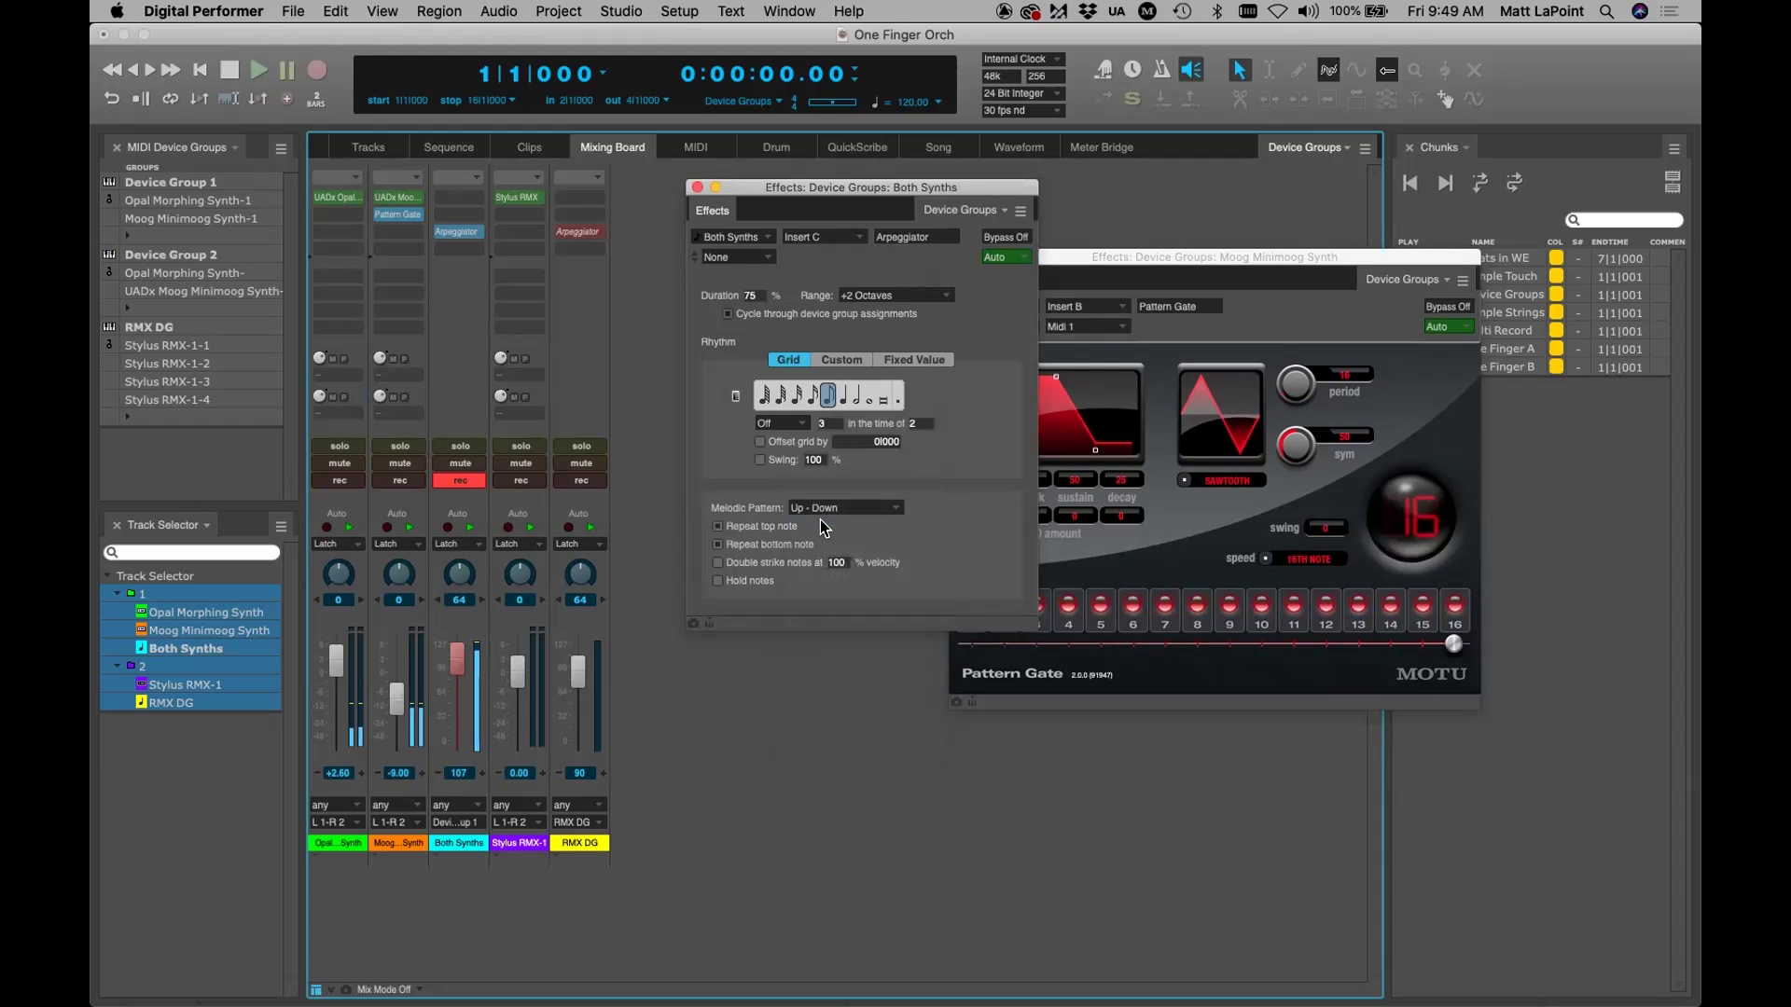
Set the arpeggiator's range to +1 Octave and rebalance the faders to -6.20 for the Moog Minimoog Synth and +1.00 for the Opal Morphing Synth
left_click(894, 295)
left_click(886, 277)
mouse_move(395, 699)
left_mouse_down()
mouse_move(340, 679)
mouse_move(390, 702)
left_mouse_up()
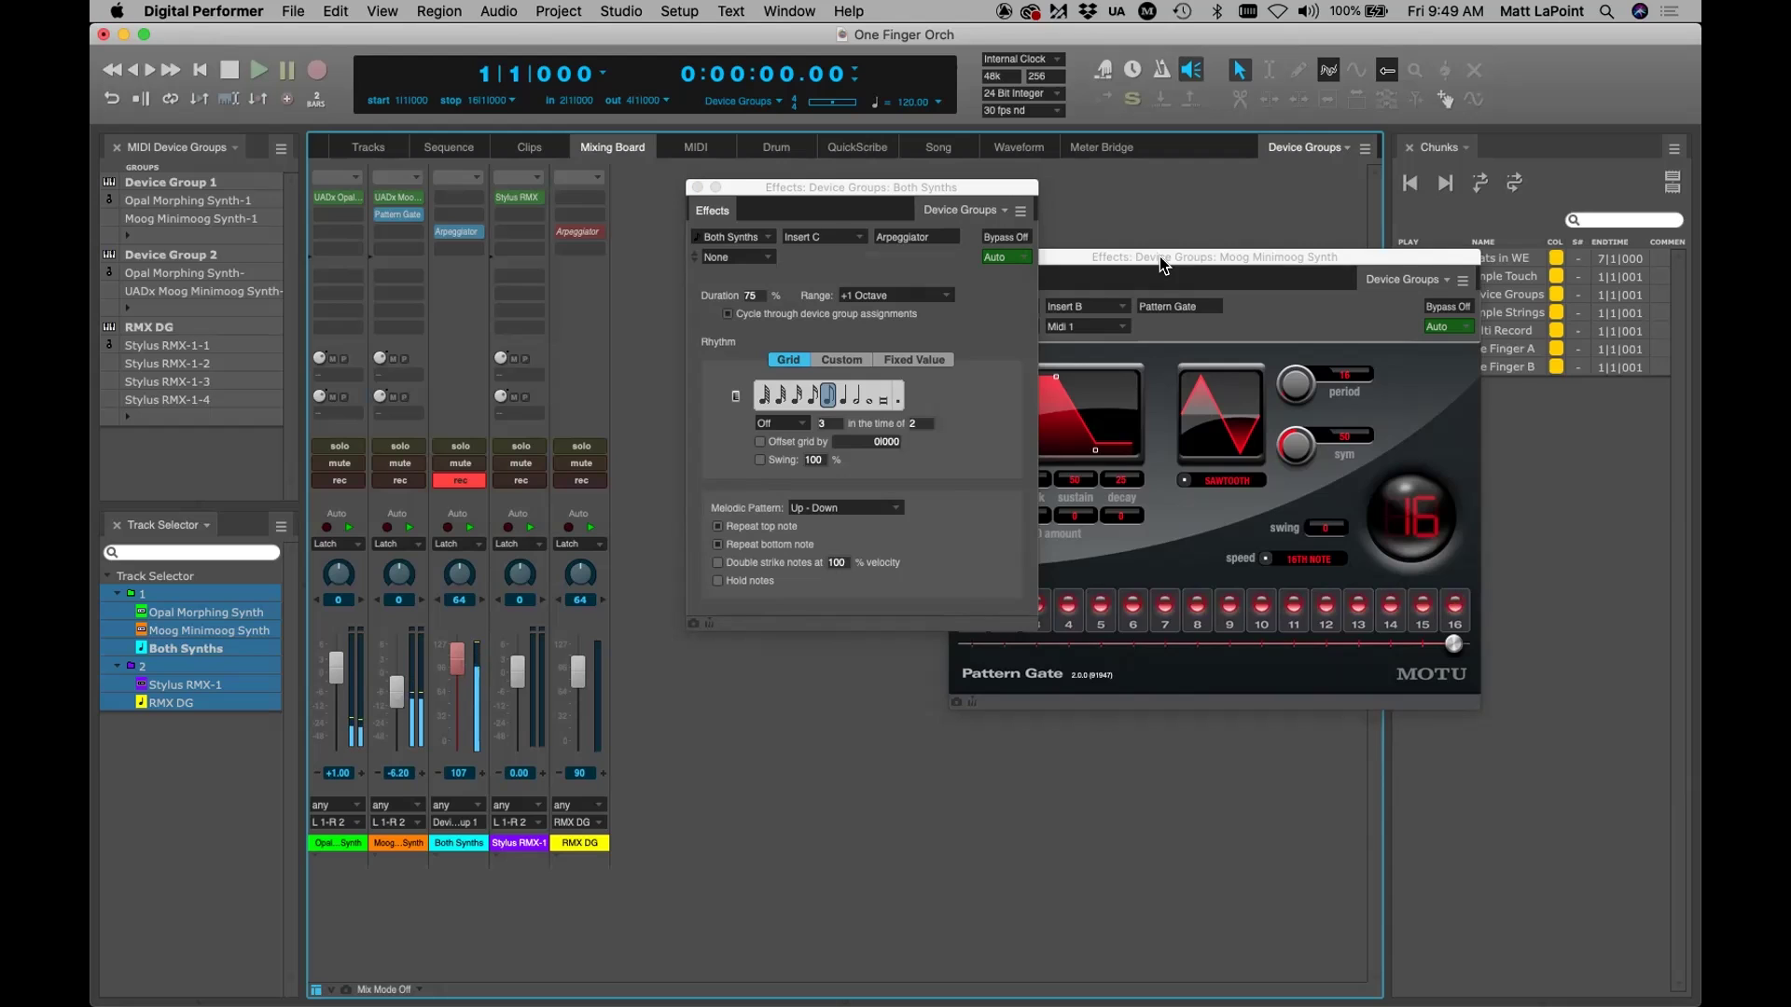
Move both effect windows clear of each other and set the Both Synths arpeggiator to sixteenth notes with a Down - Up melodic pattern
left_click_drag(1160, 255, 1261, 267)
left_click_drag(850, 186, 831, 200)
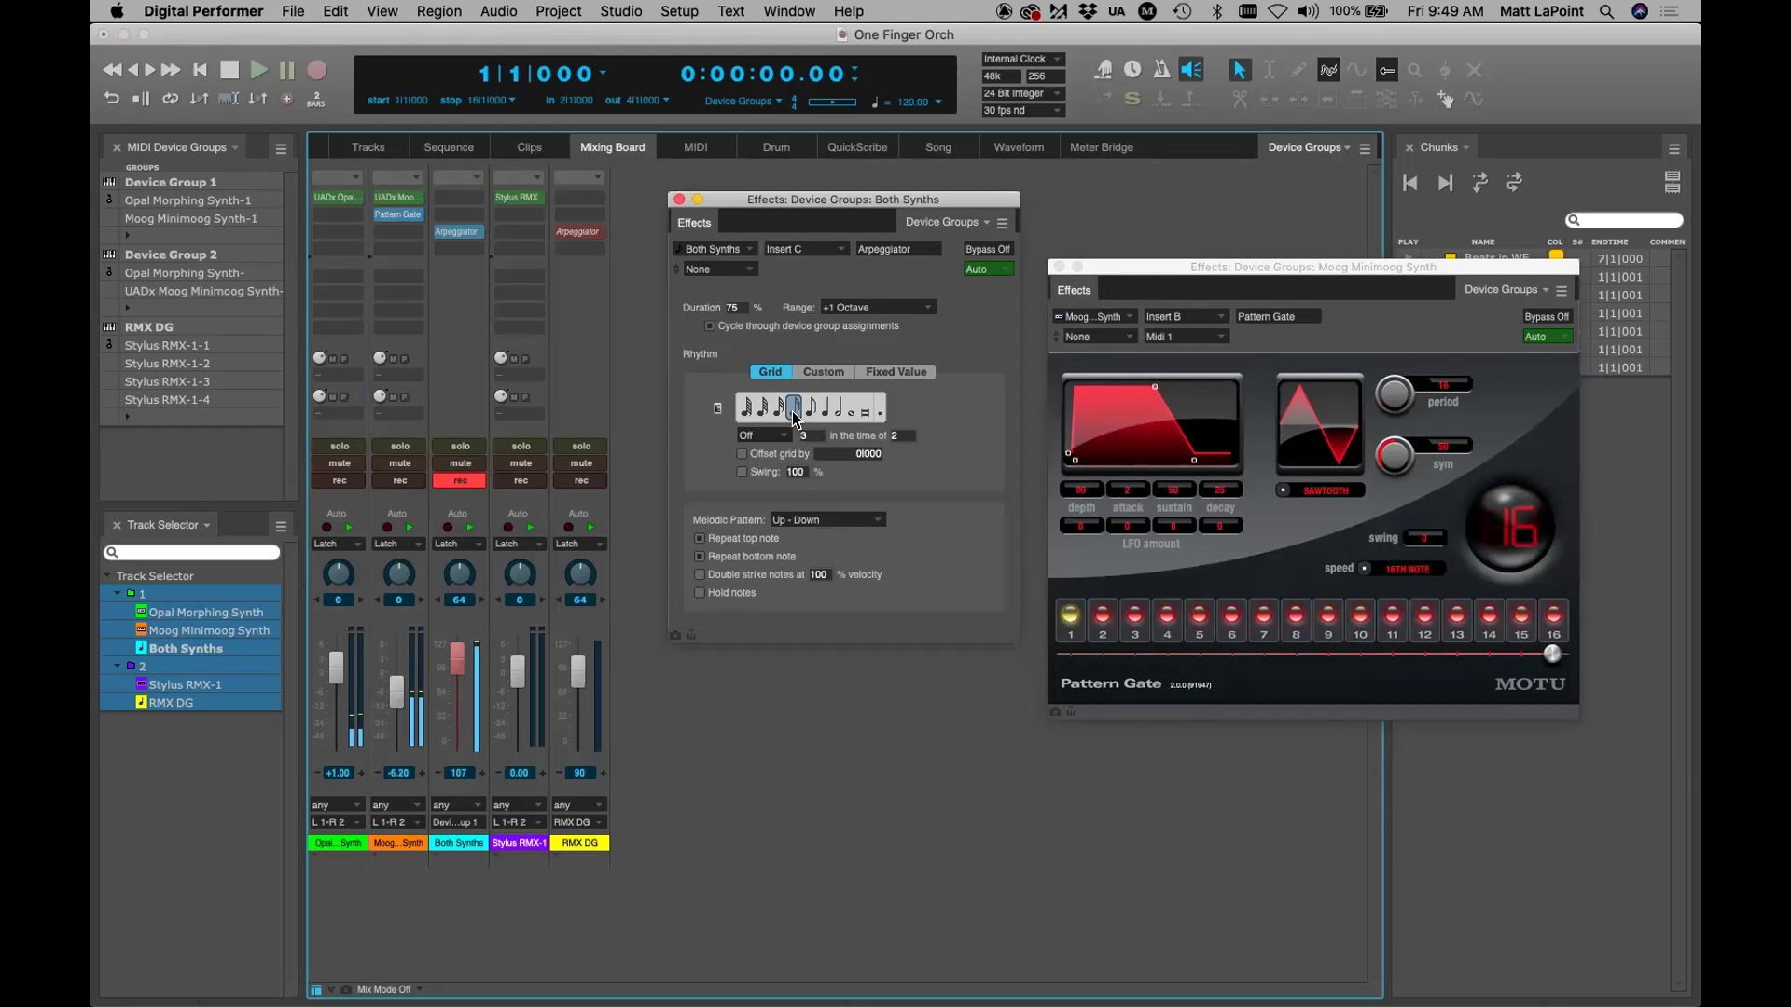
left_click(792, 412)
left_click(825, 520)
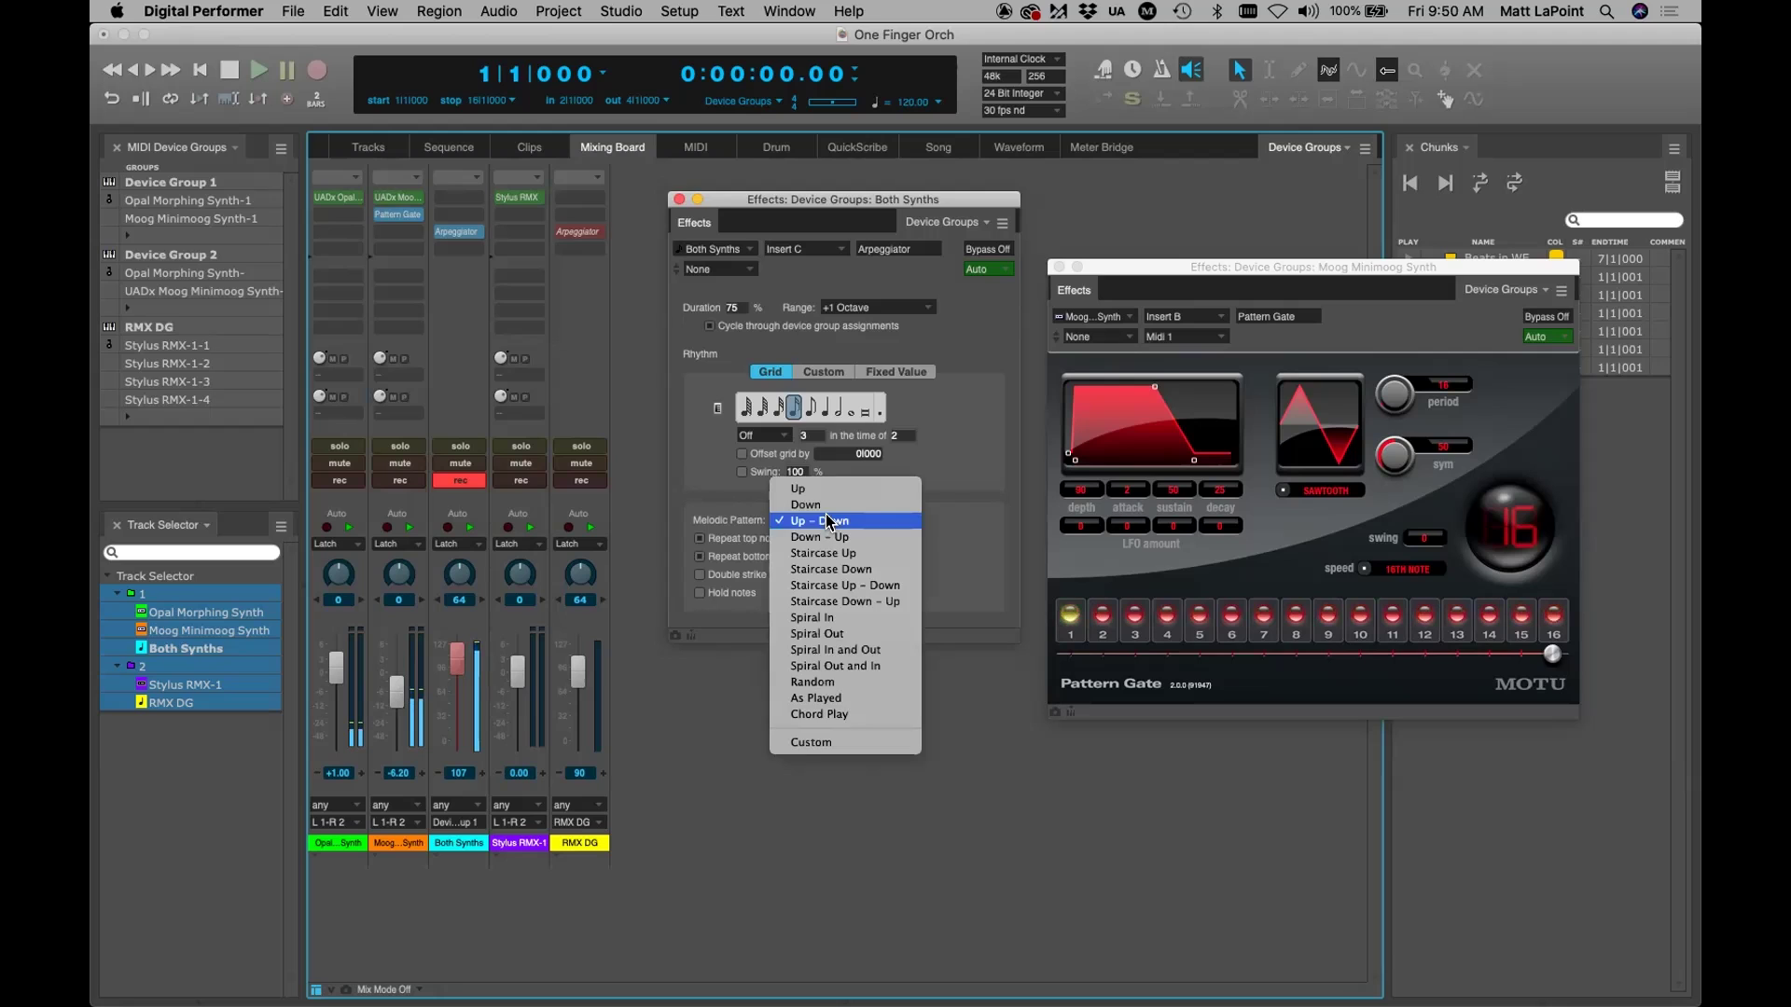
left_click(821, 534)
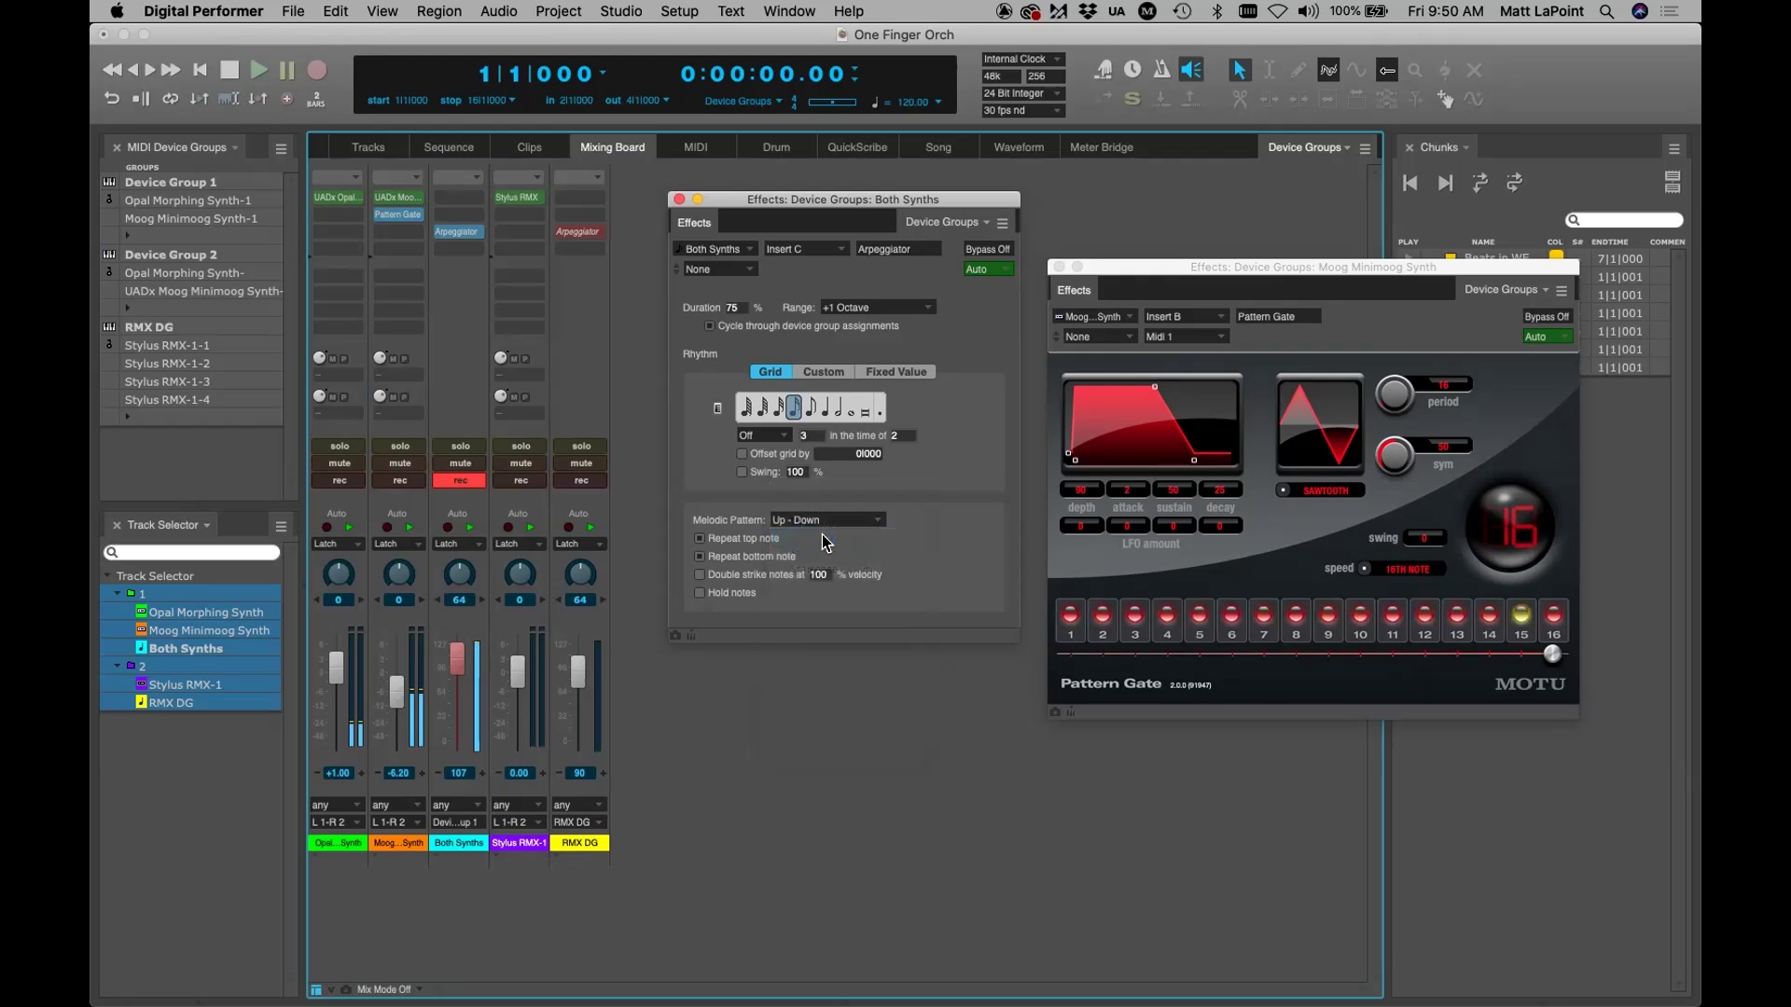
Rebalance the faders to +6.00 for the Opal Morphing Synth, -11.0 for the Moog Minimoog Synth and 111 for Both Synths
left_click_drag(397, 692, 339, 646)
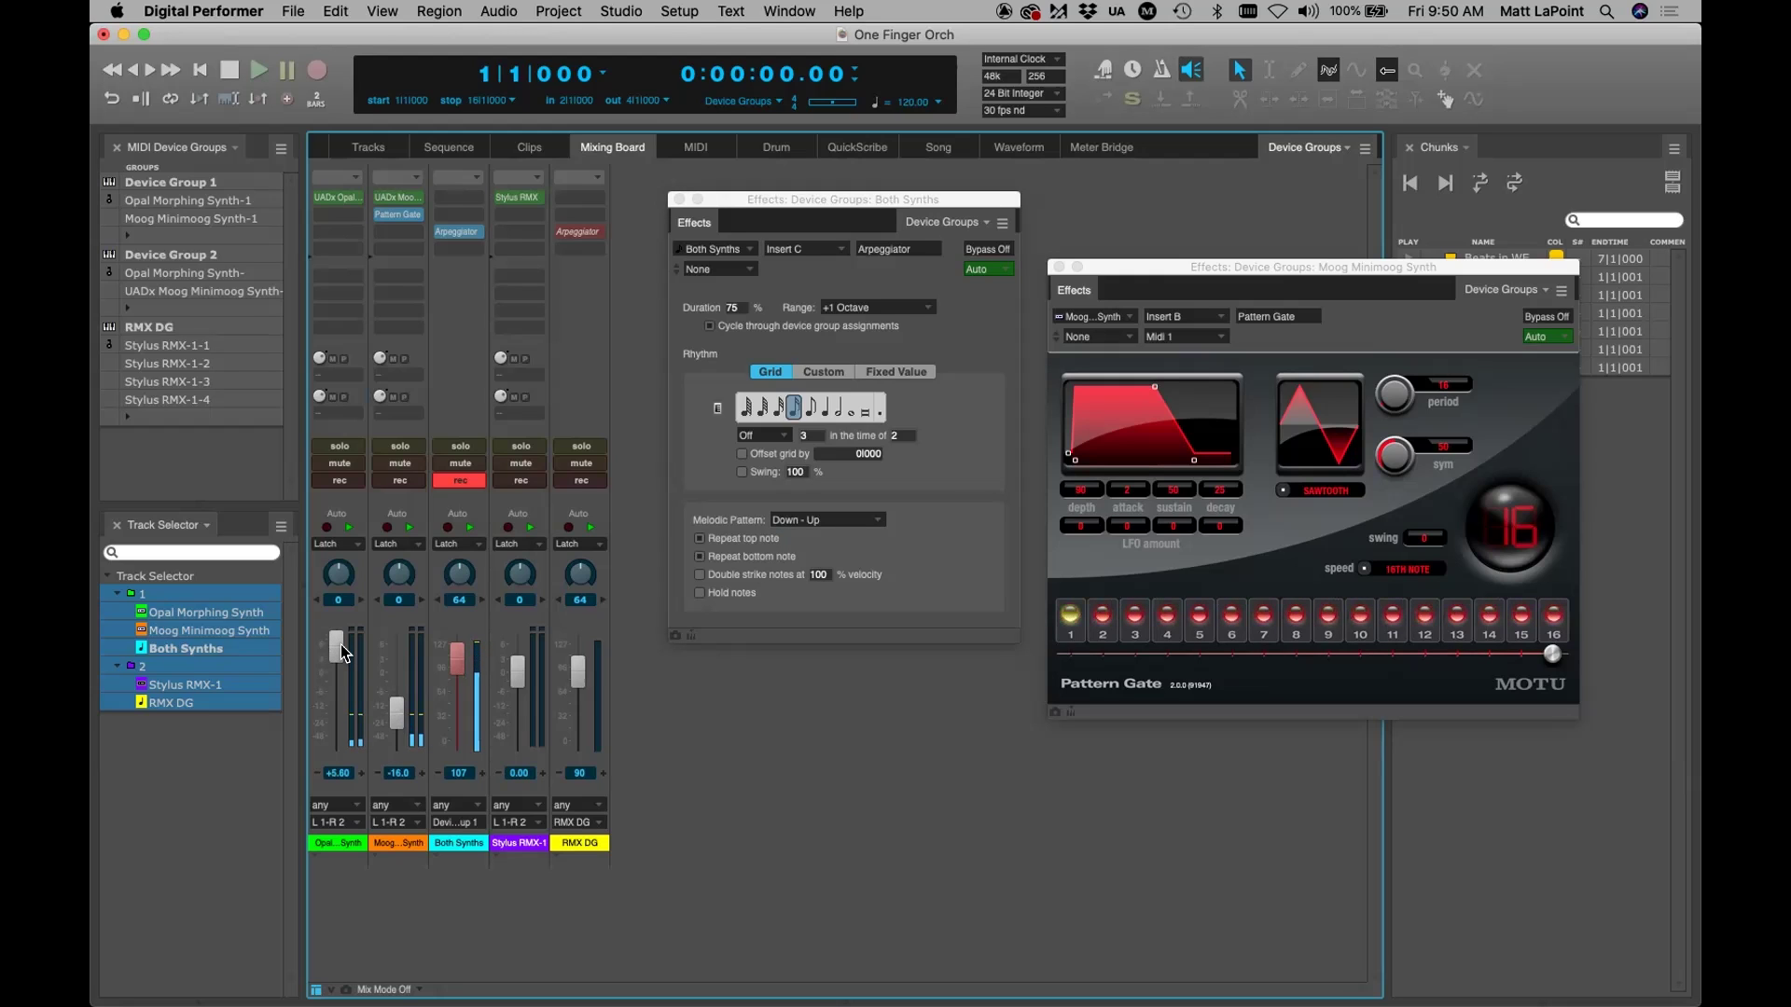
left_click_drag(345, 635, 344, 631)
left_click_drag(399, 706, 446, 659)
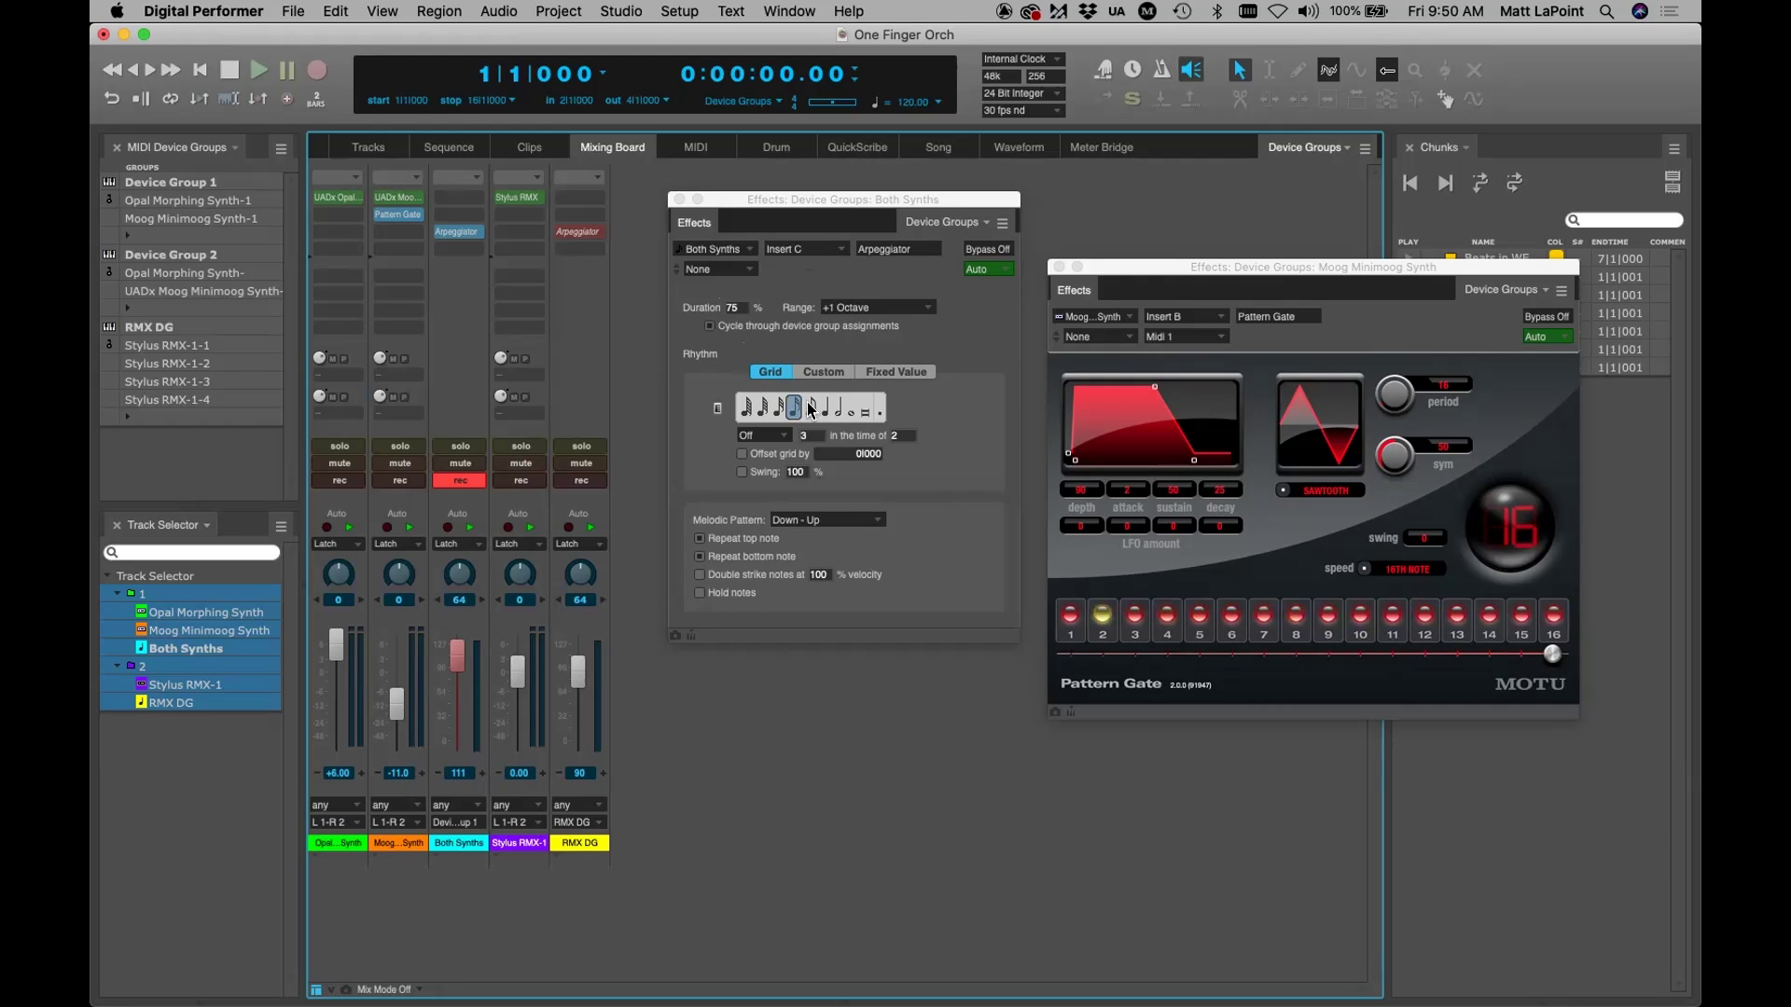
Close the Moog Minimoog Synth Pattern Gate and the Both Synths Arpeggiator windows
left_click(1318, 268)
left_click_drag(1318, 266, 1307, 244)
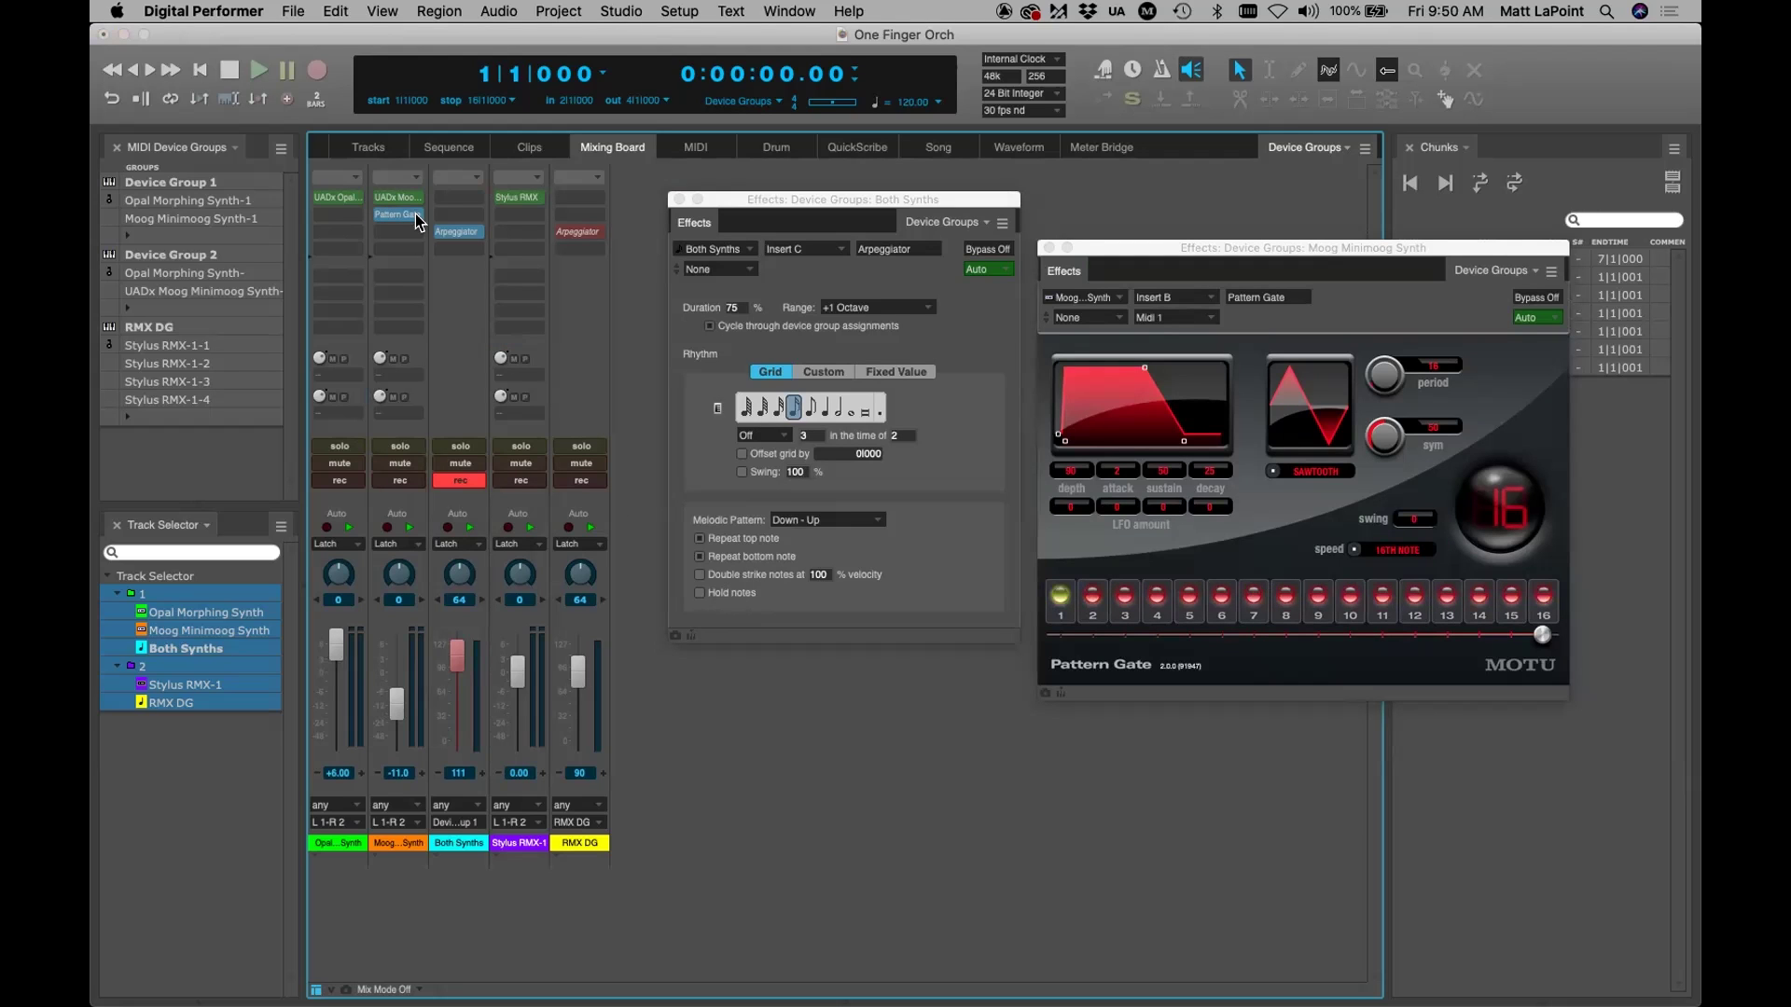
left_click(1049, 247)
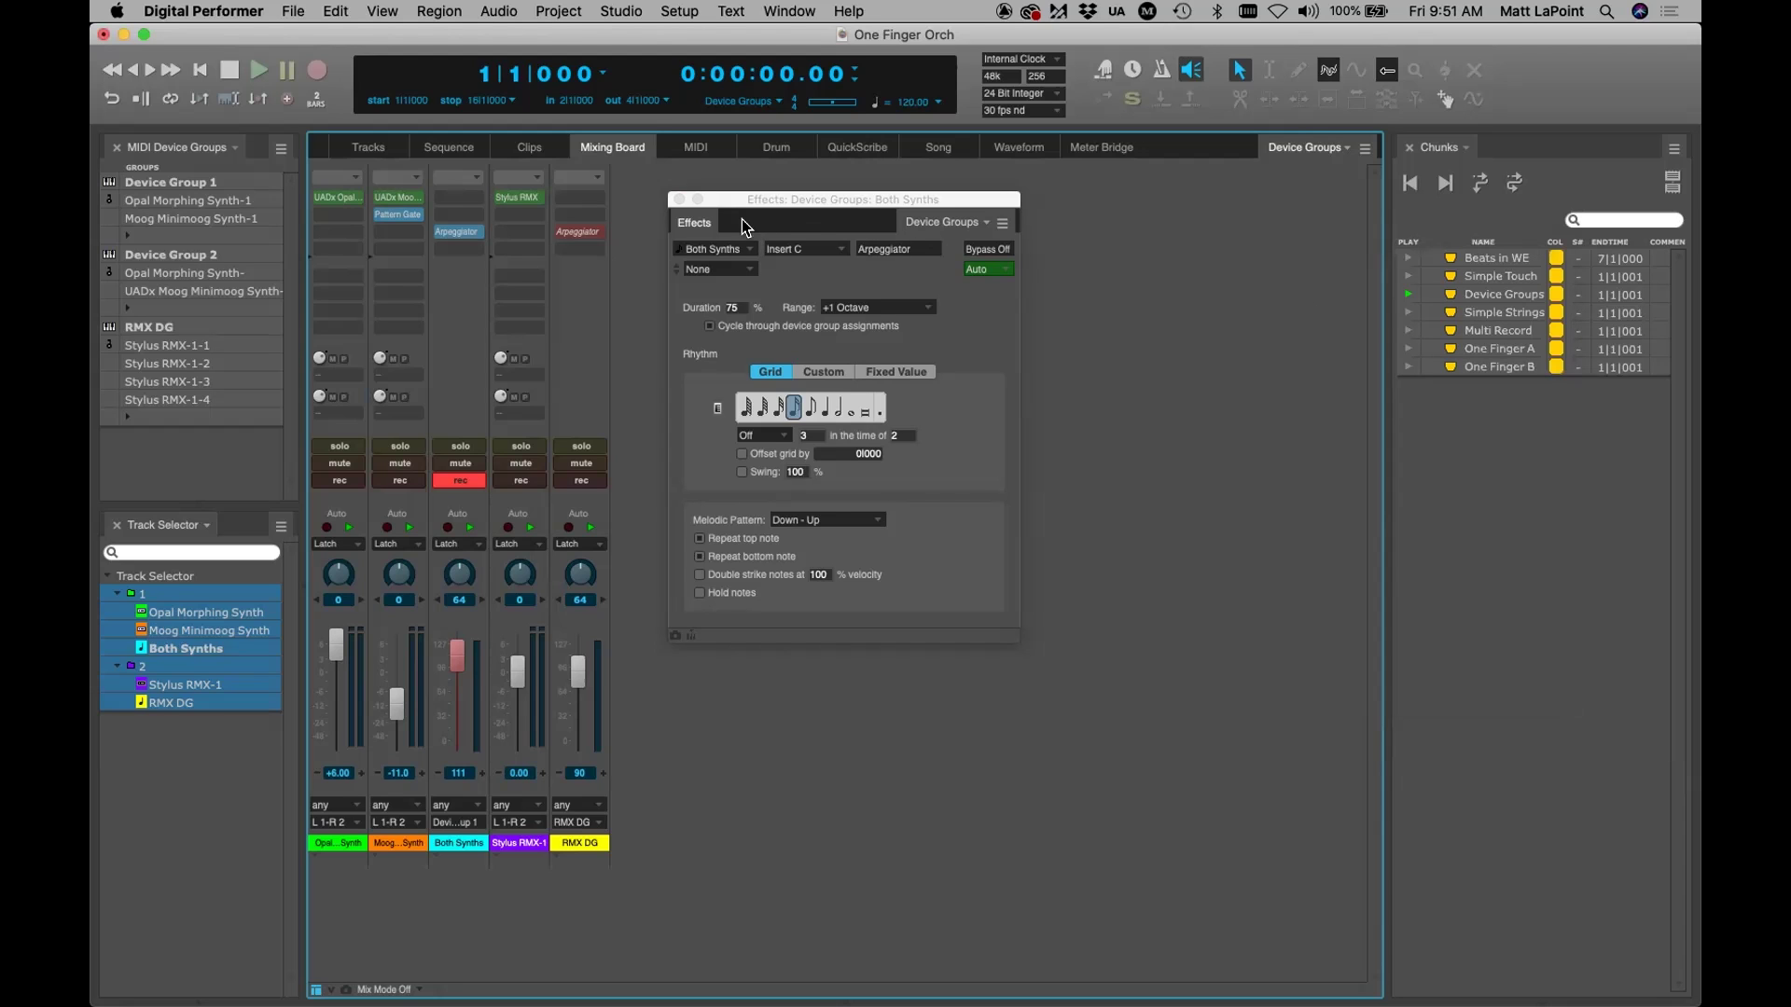
left_click(679, 200)
Return to the track list, expand track folder 2 and disarm recording on Both Synths
left_click(359, 146)
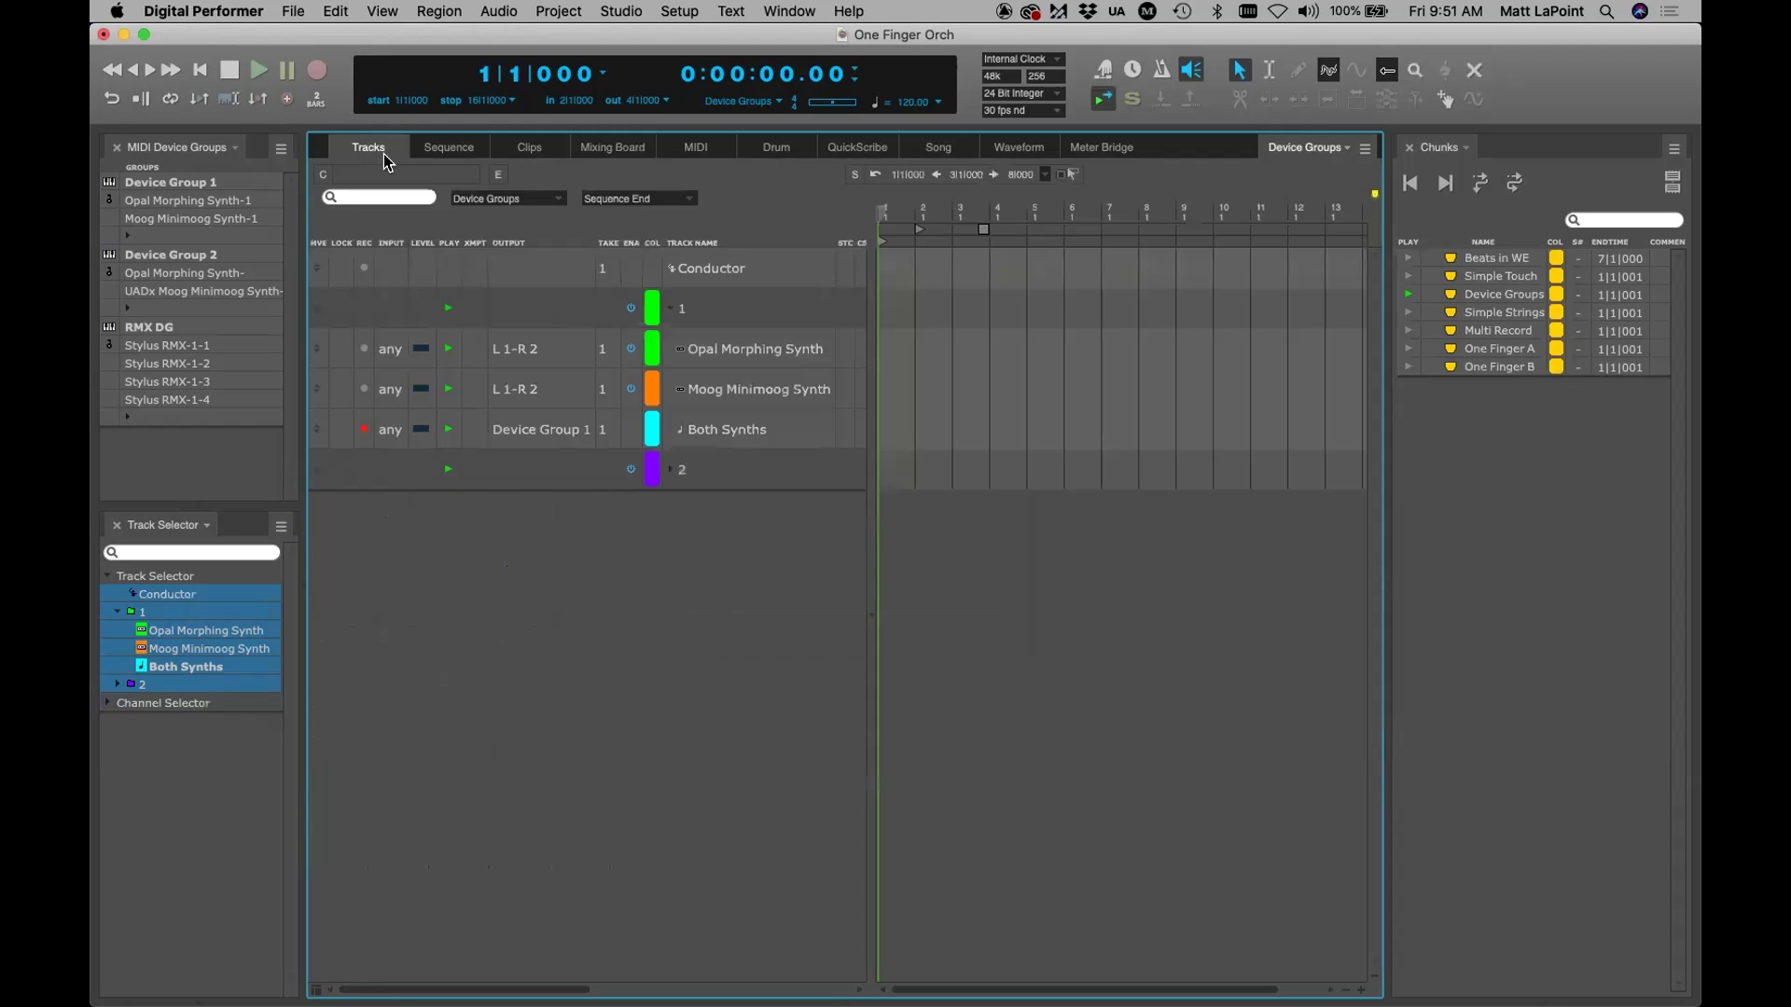
left_click(671, 469)
left_click(364, 429)
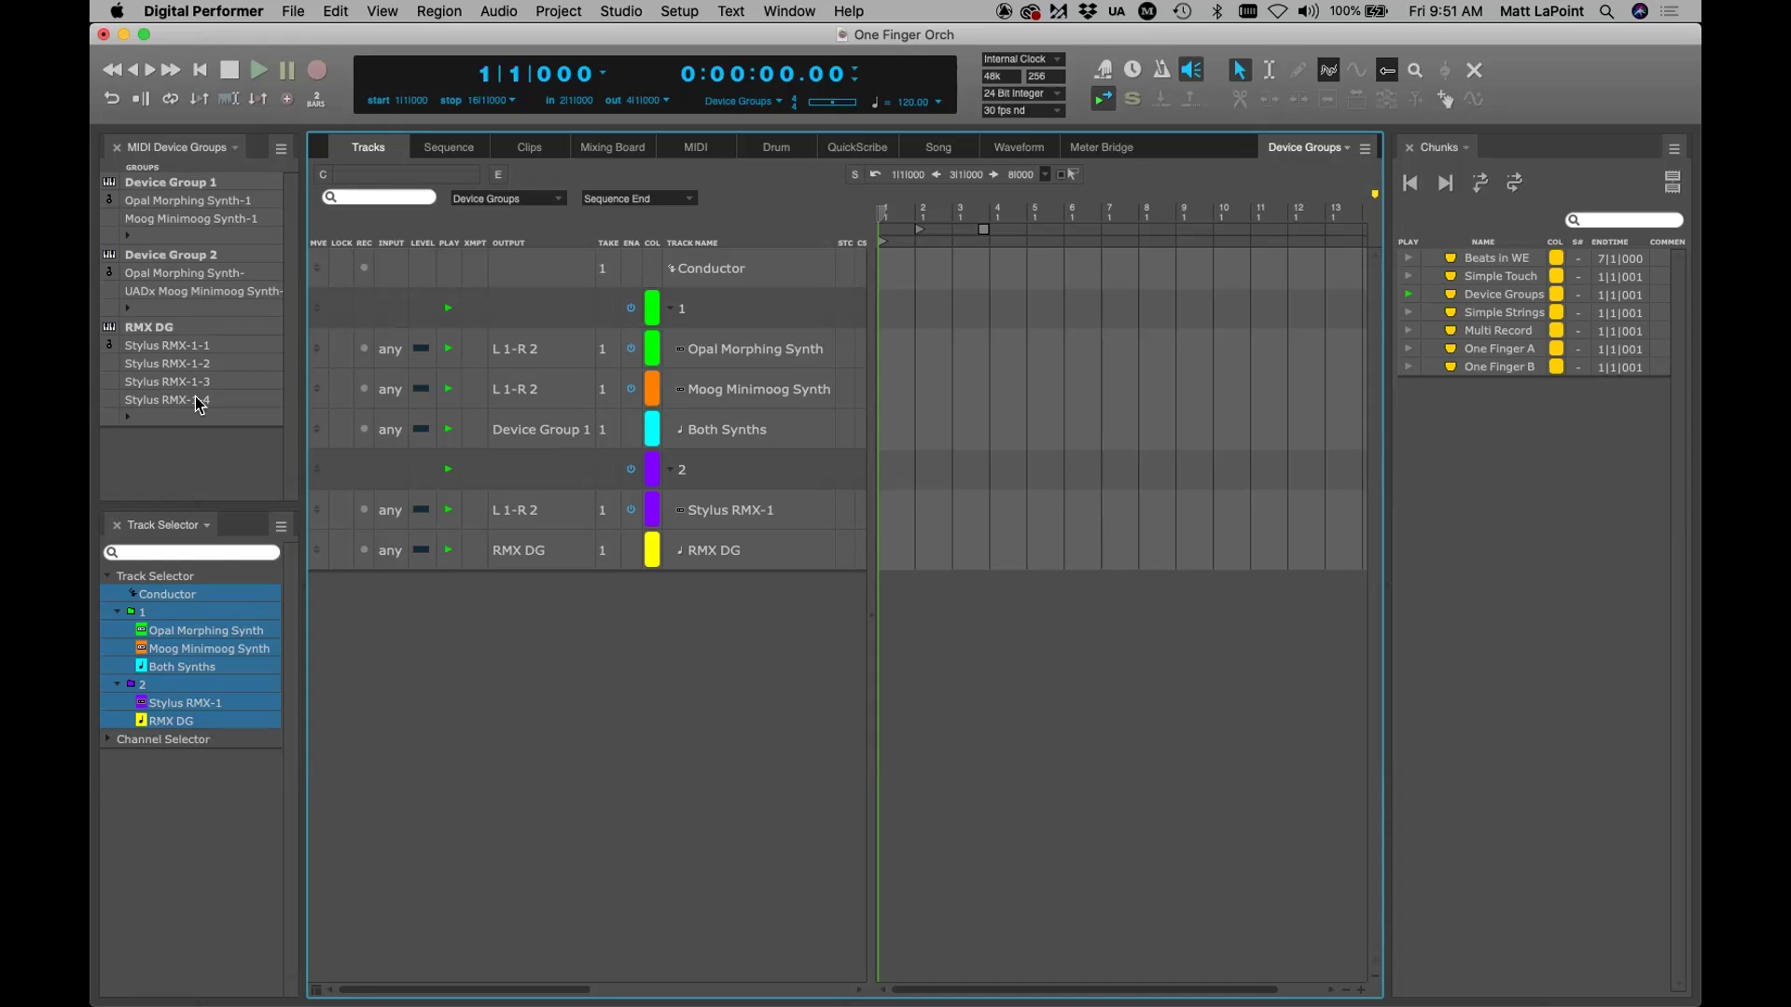
Open the Stylus RMX-1 instrument, examine the sounds loaded in parts 1 to 4 and close it
double_click(727, 512)
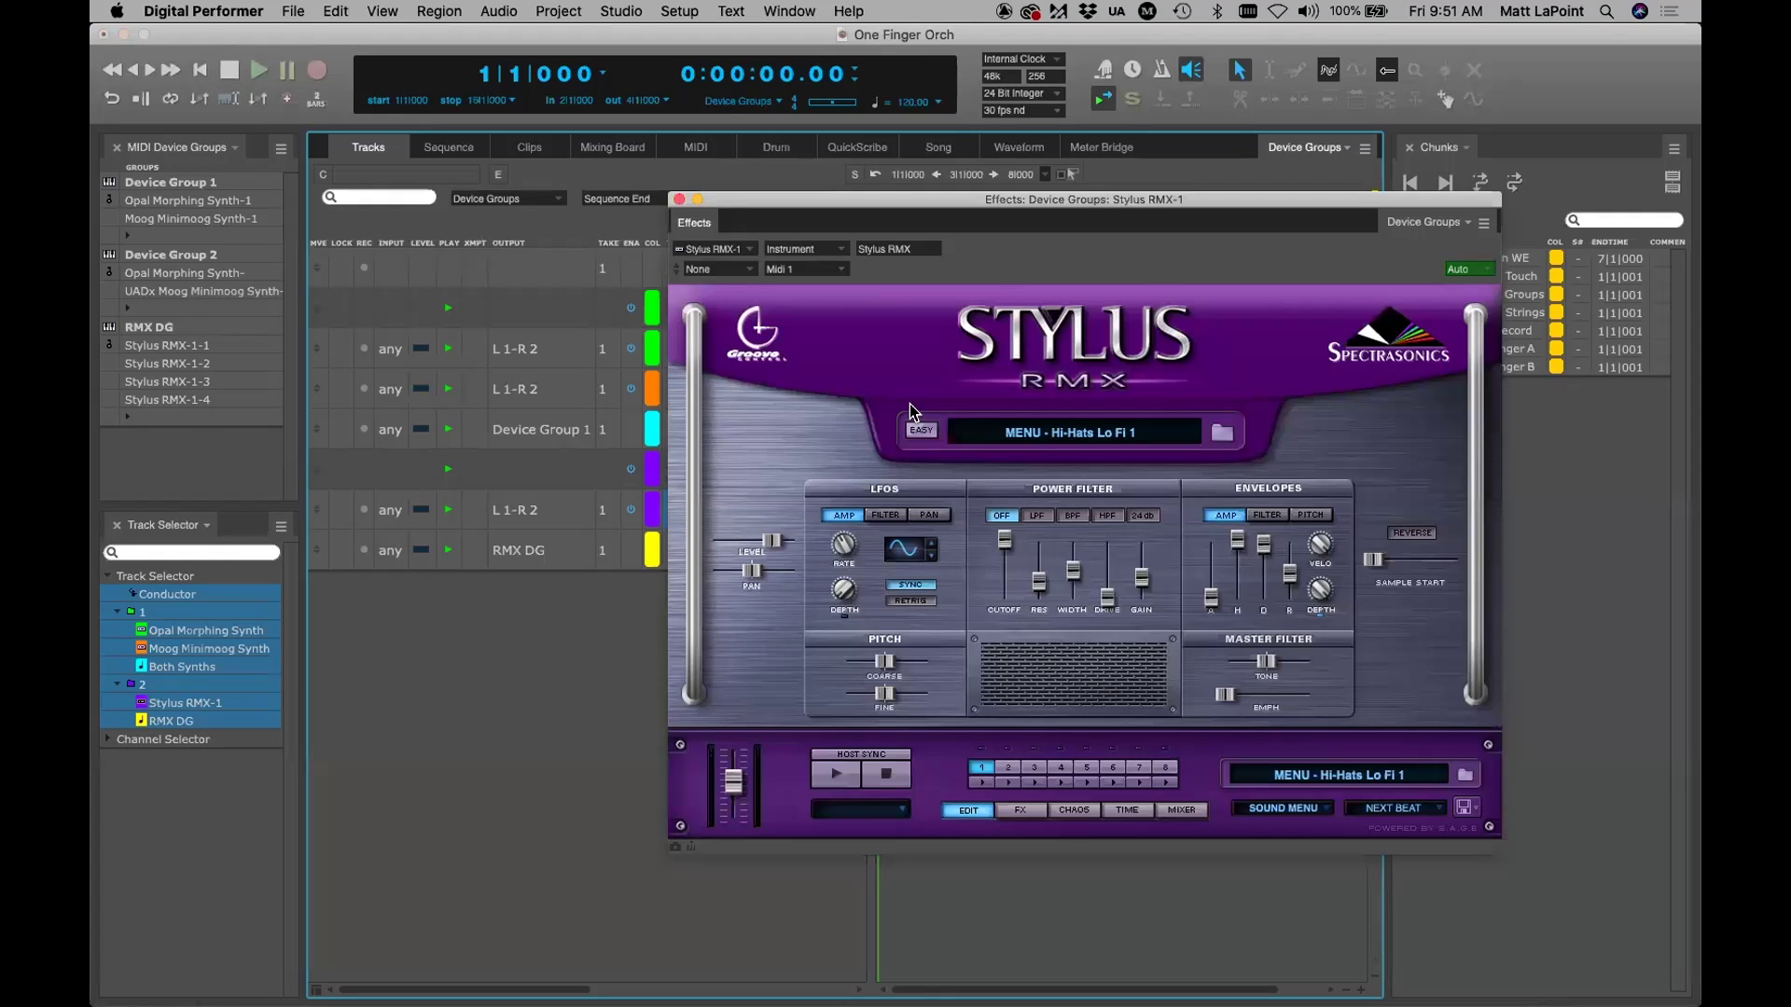
left_click(1008, 767)
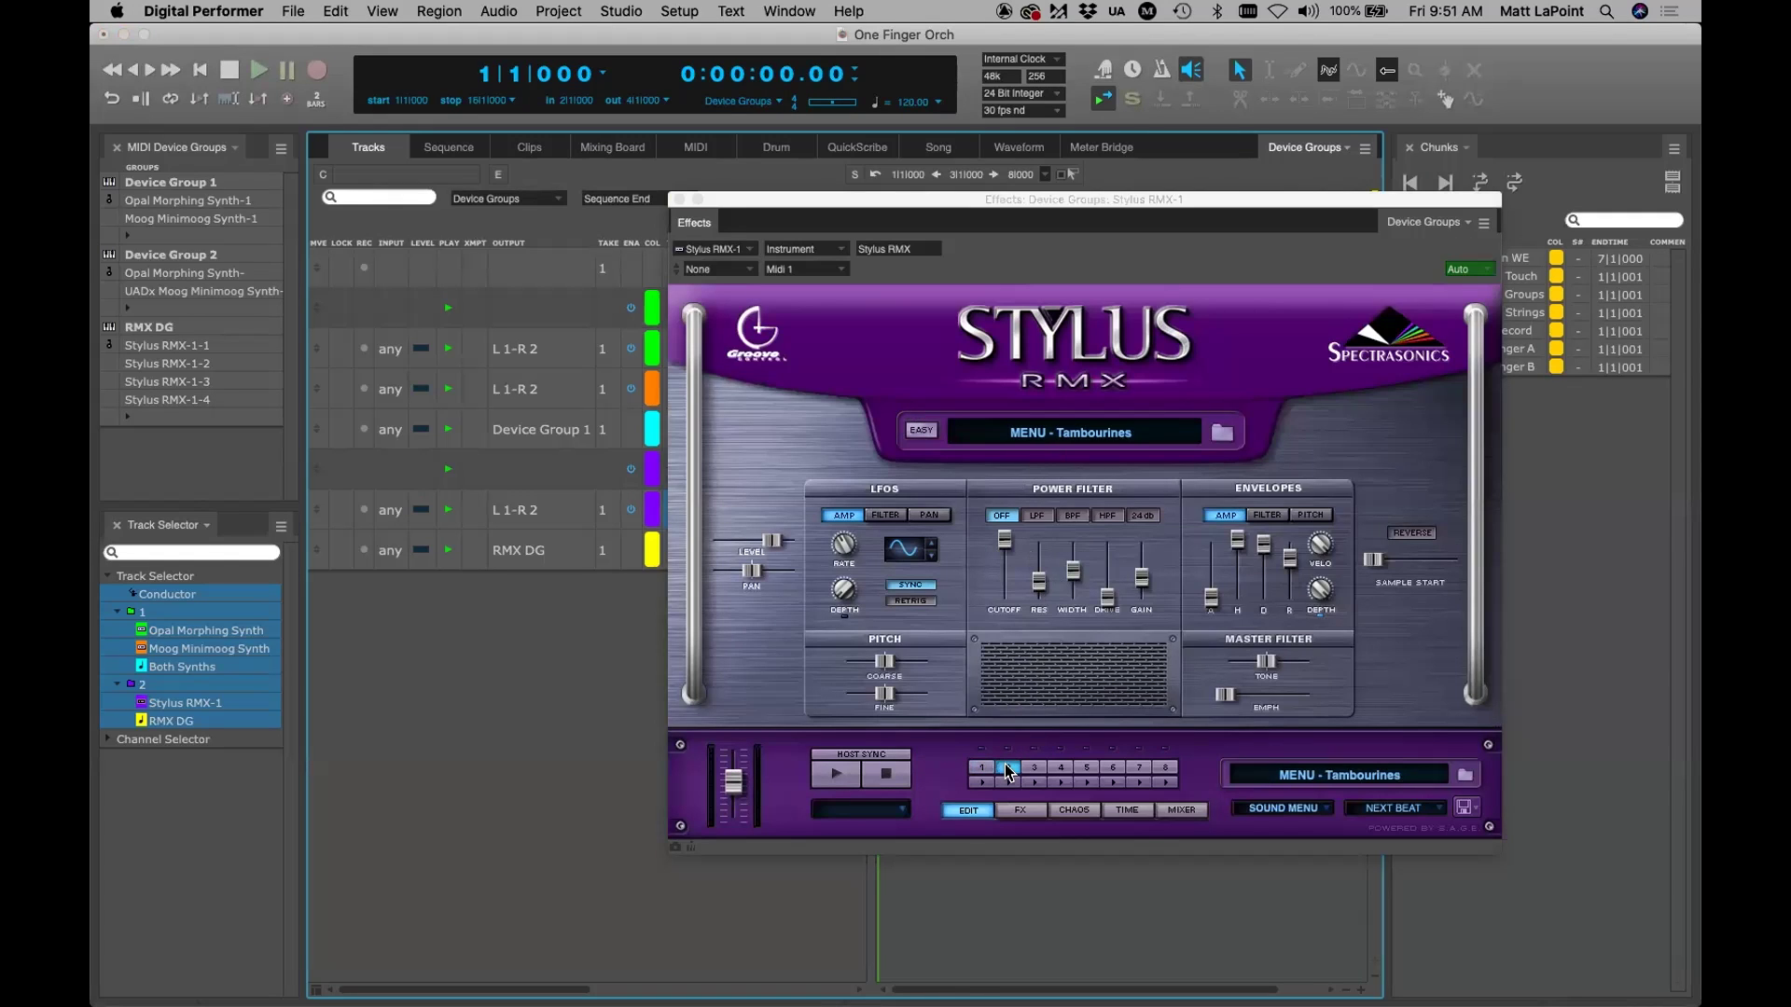
left_click(1035, 768)
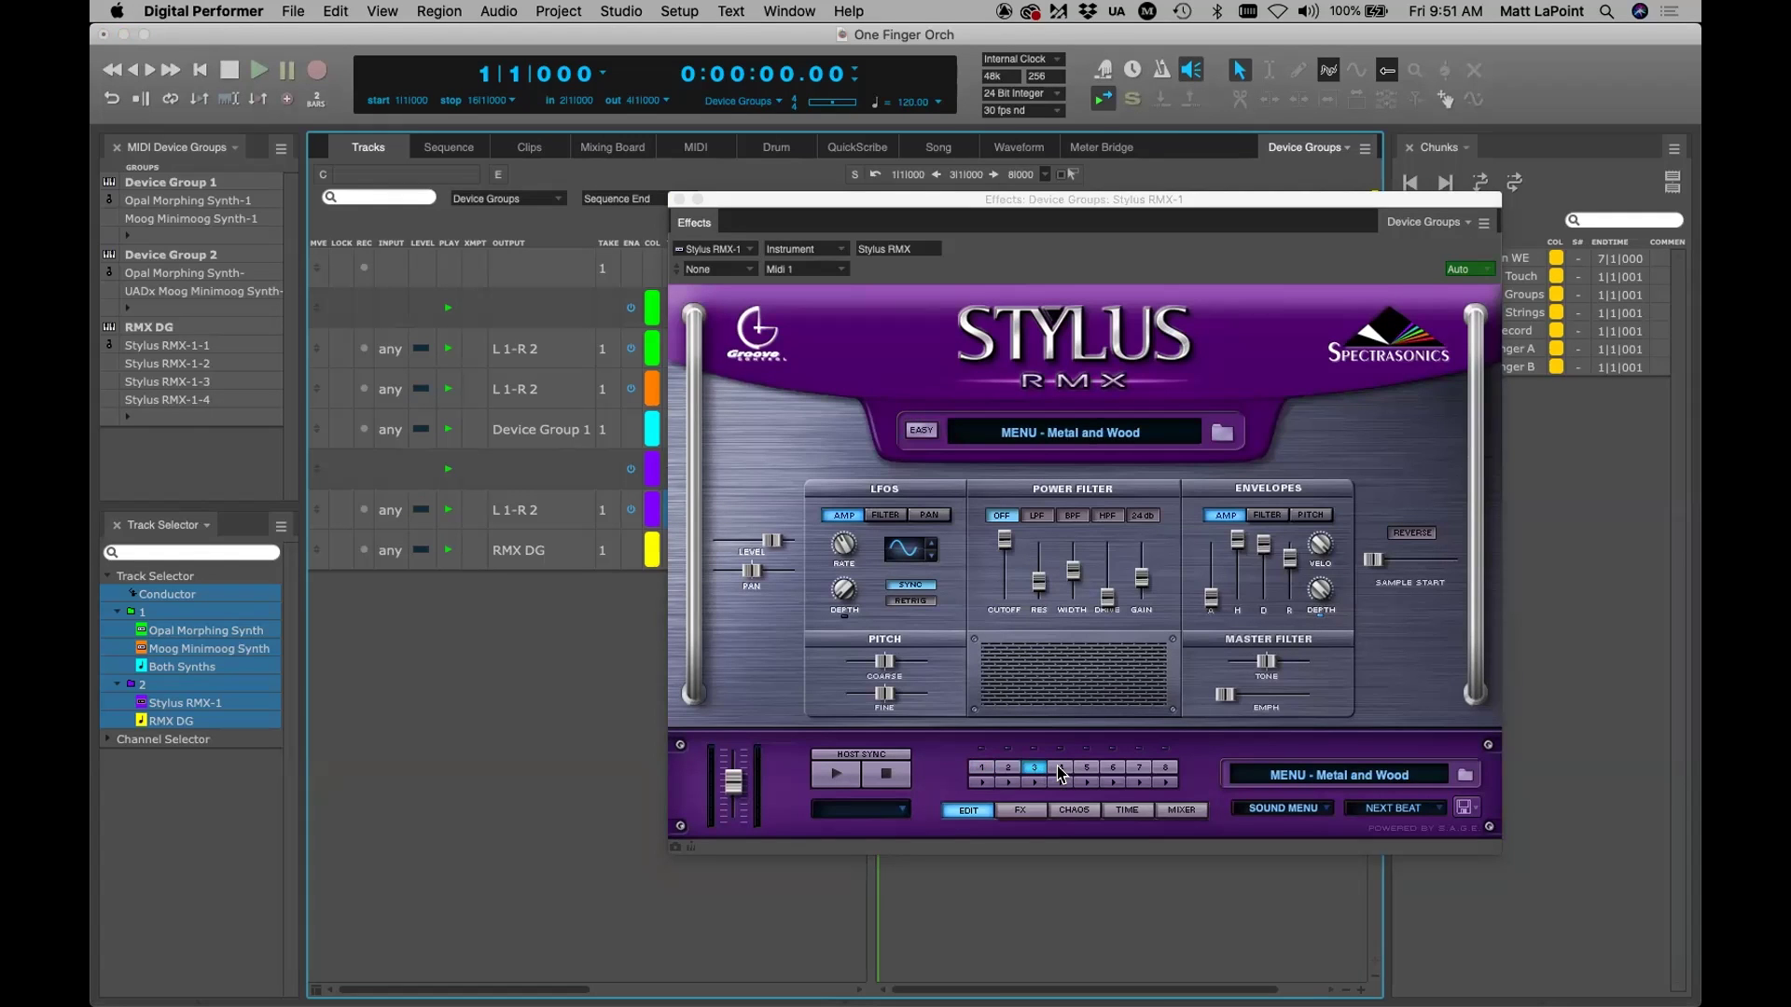
left_click(1061, 768)
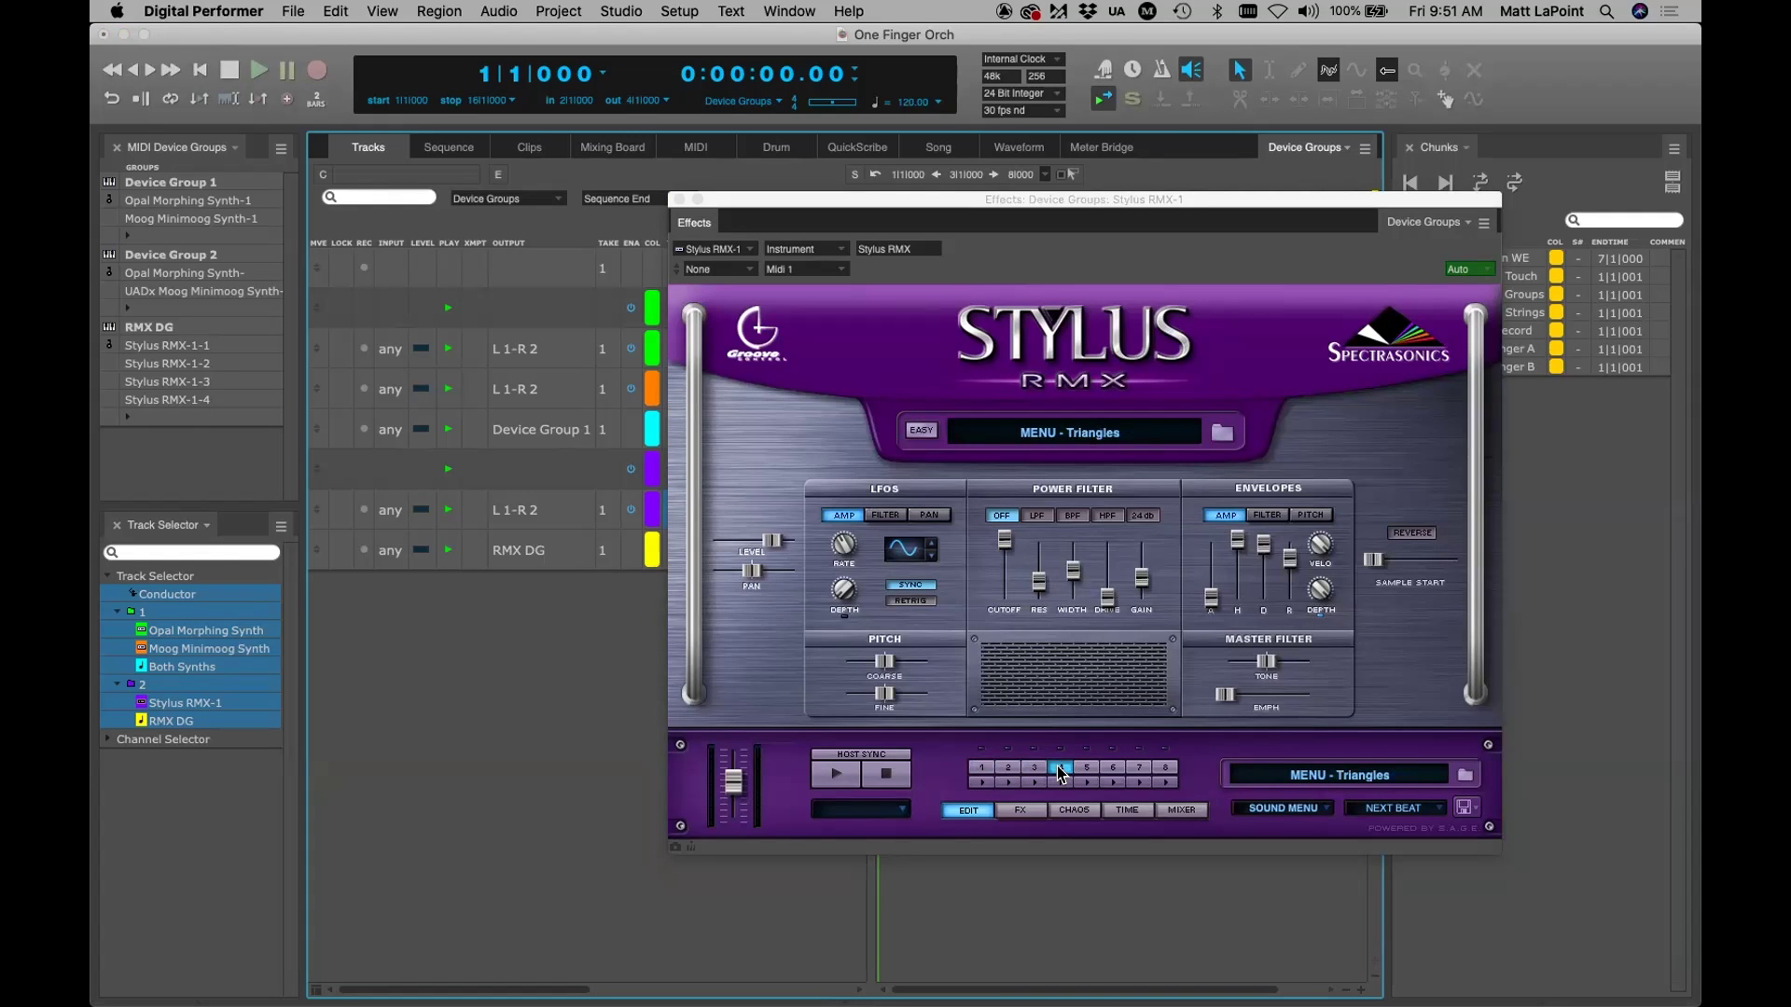
left_click(679, 198)
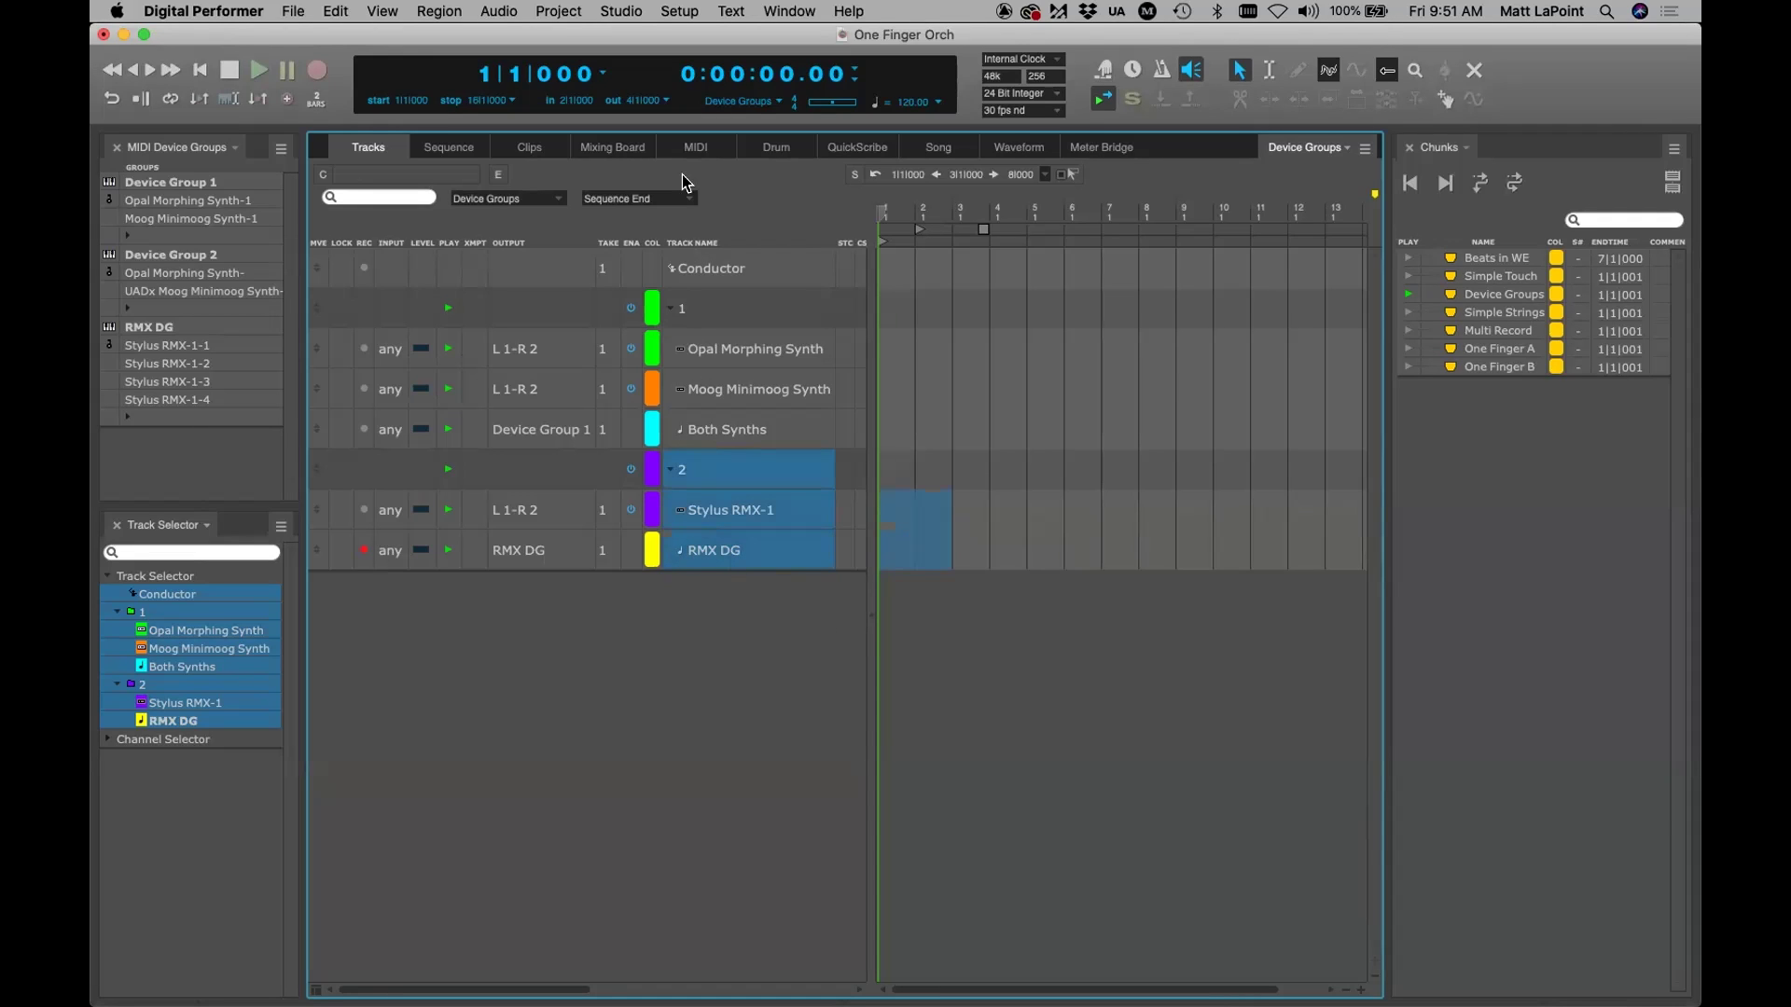
Open the RMX DG Arpeggiator from the mixing board, turn off its bypass and set its range to +1 Octave
left_click(610, 148)
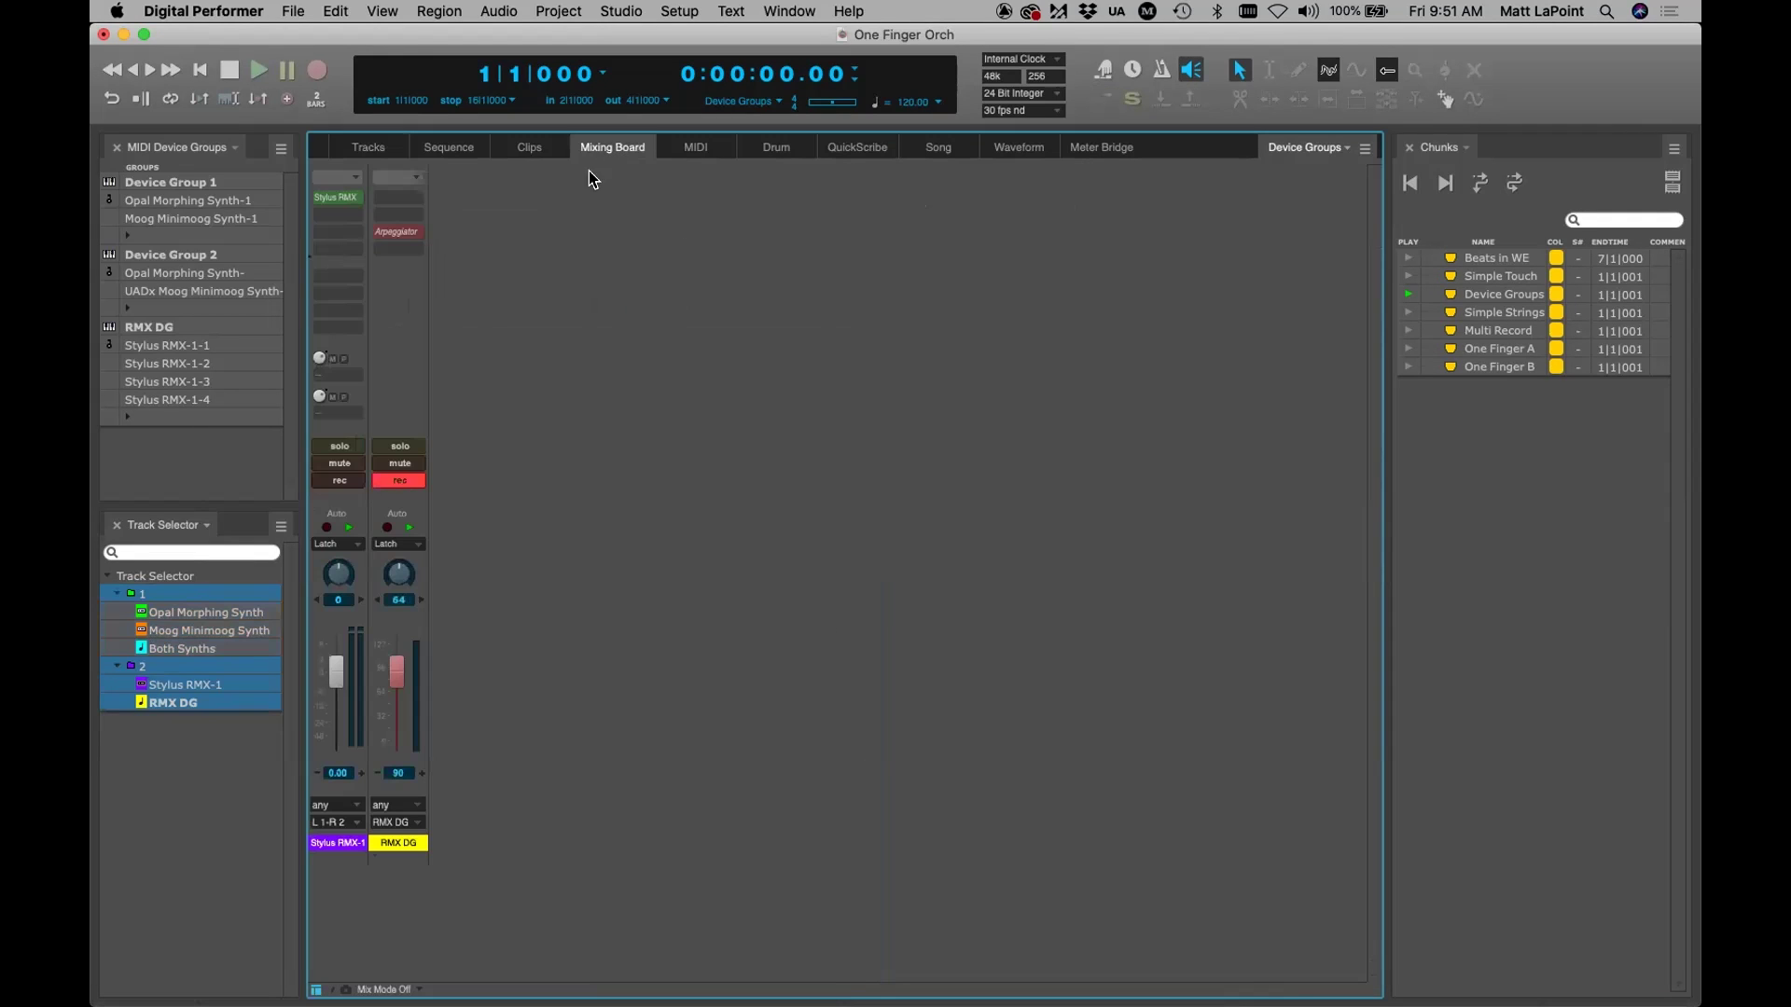
double_click(396, 231)
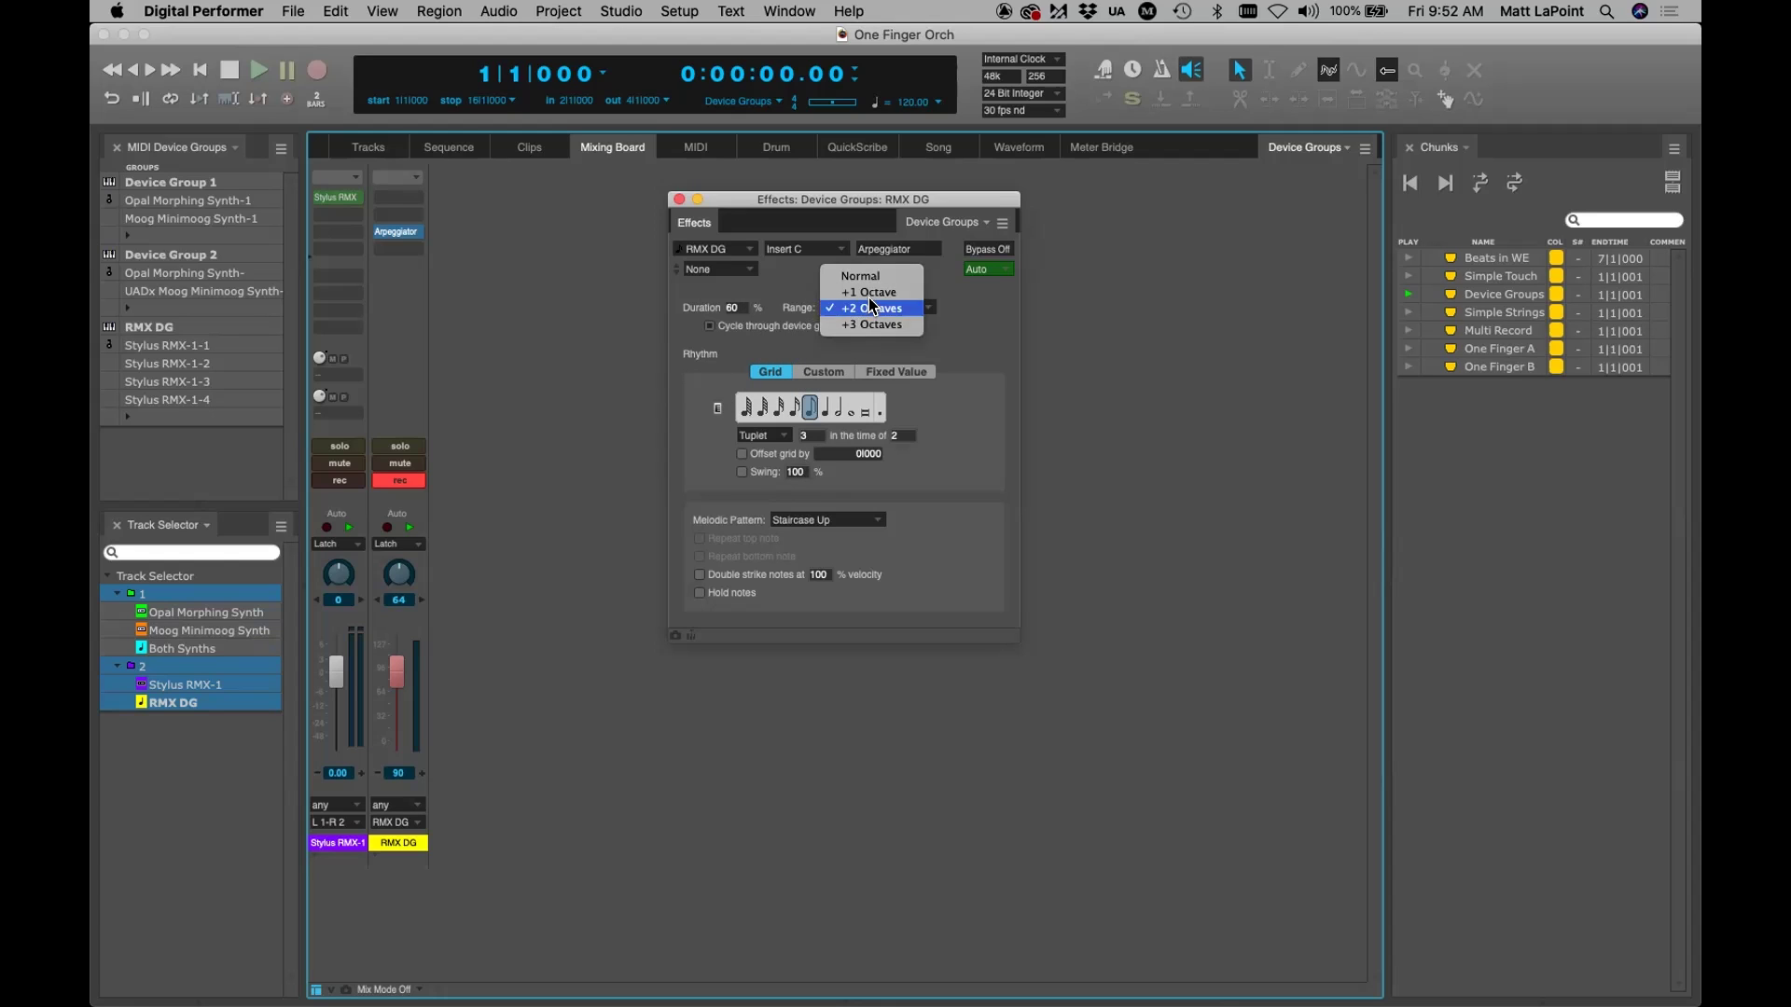
left_click(870, 293)
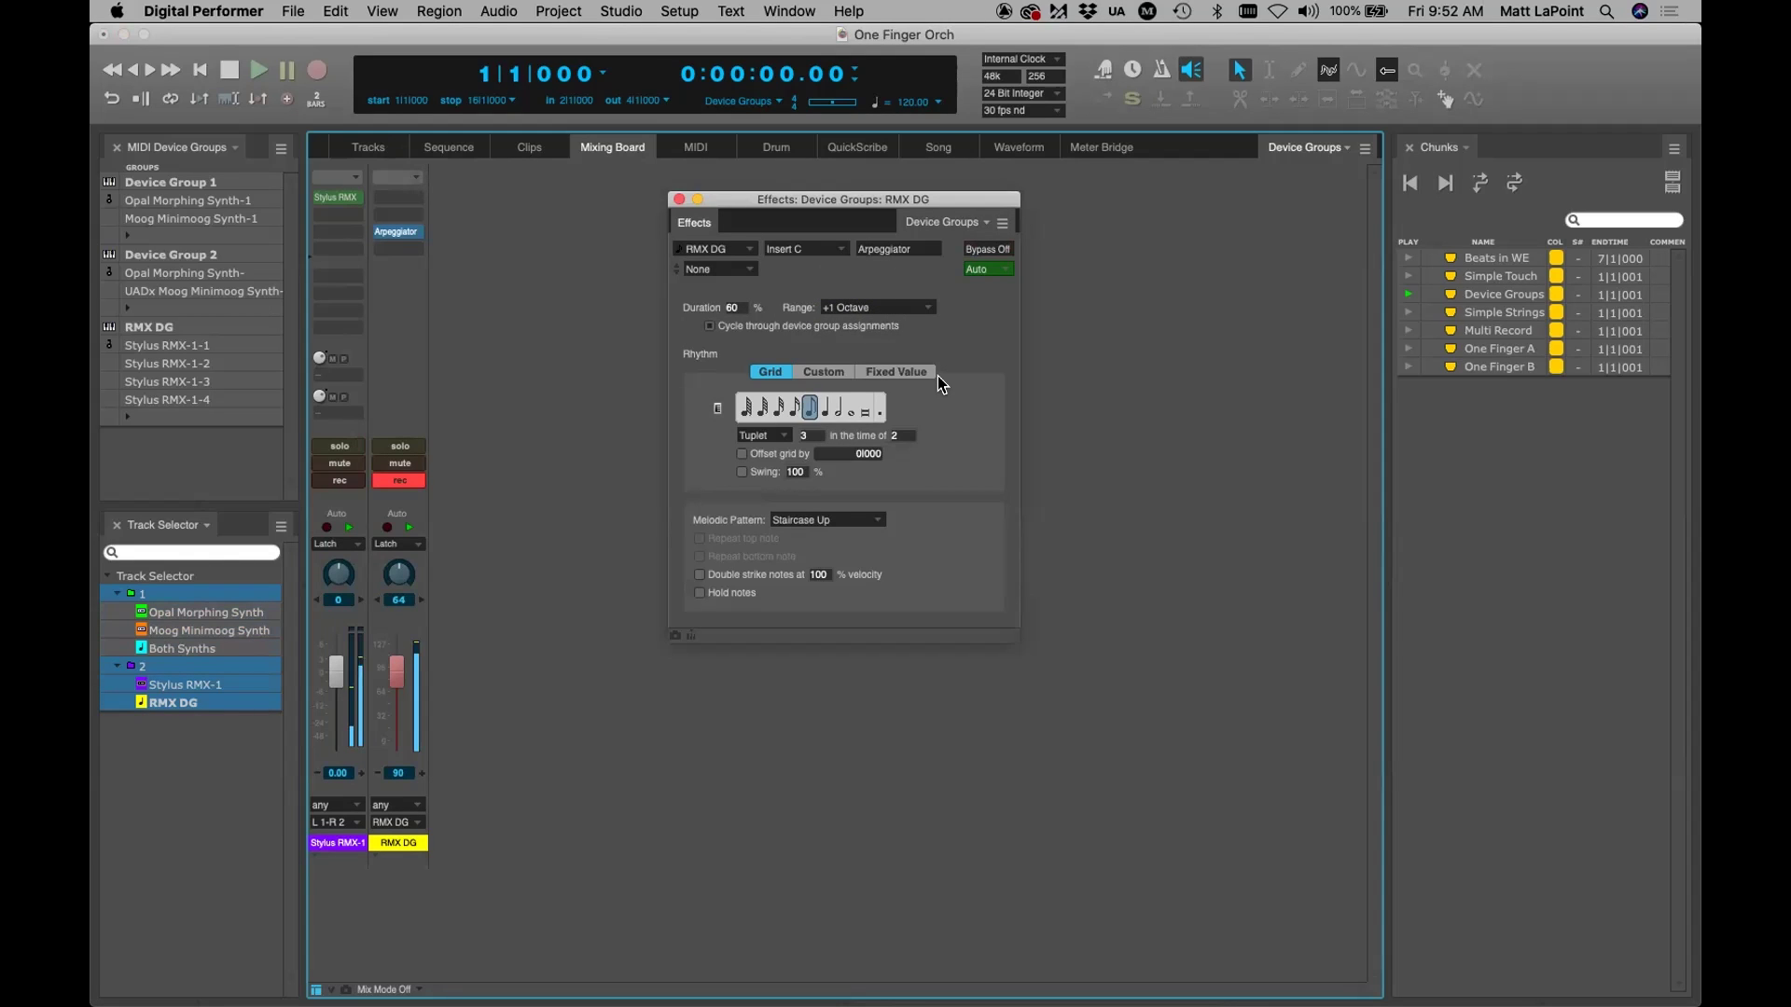
Set the RMX DG arpeggiator's range to +2 Octaves and its melodic pattern to Staircase Down
left_click(879, 309)
left_click(877, 323)
left_click(829, 520)
left_click(845, 538)
Try a range of +3 Octaves on the RMX DG arpeggiator and return it to +2 Octaves
left_click(904, 305)
left_click(894, 326)
left_click(868, 309)
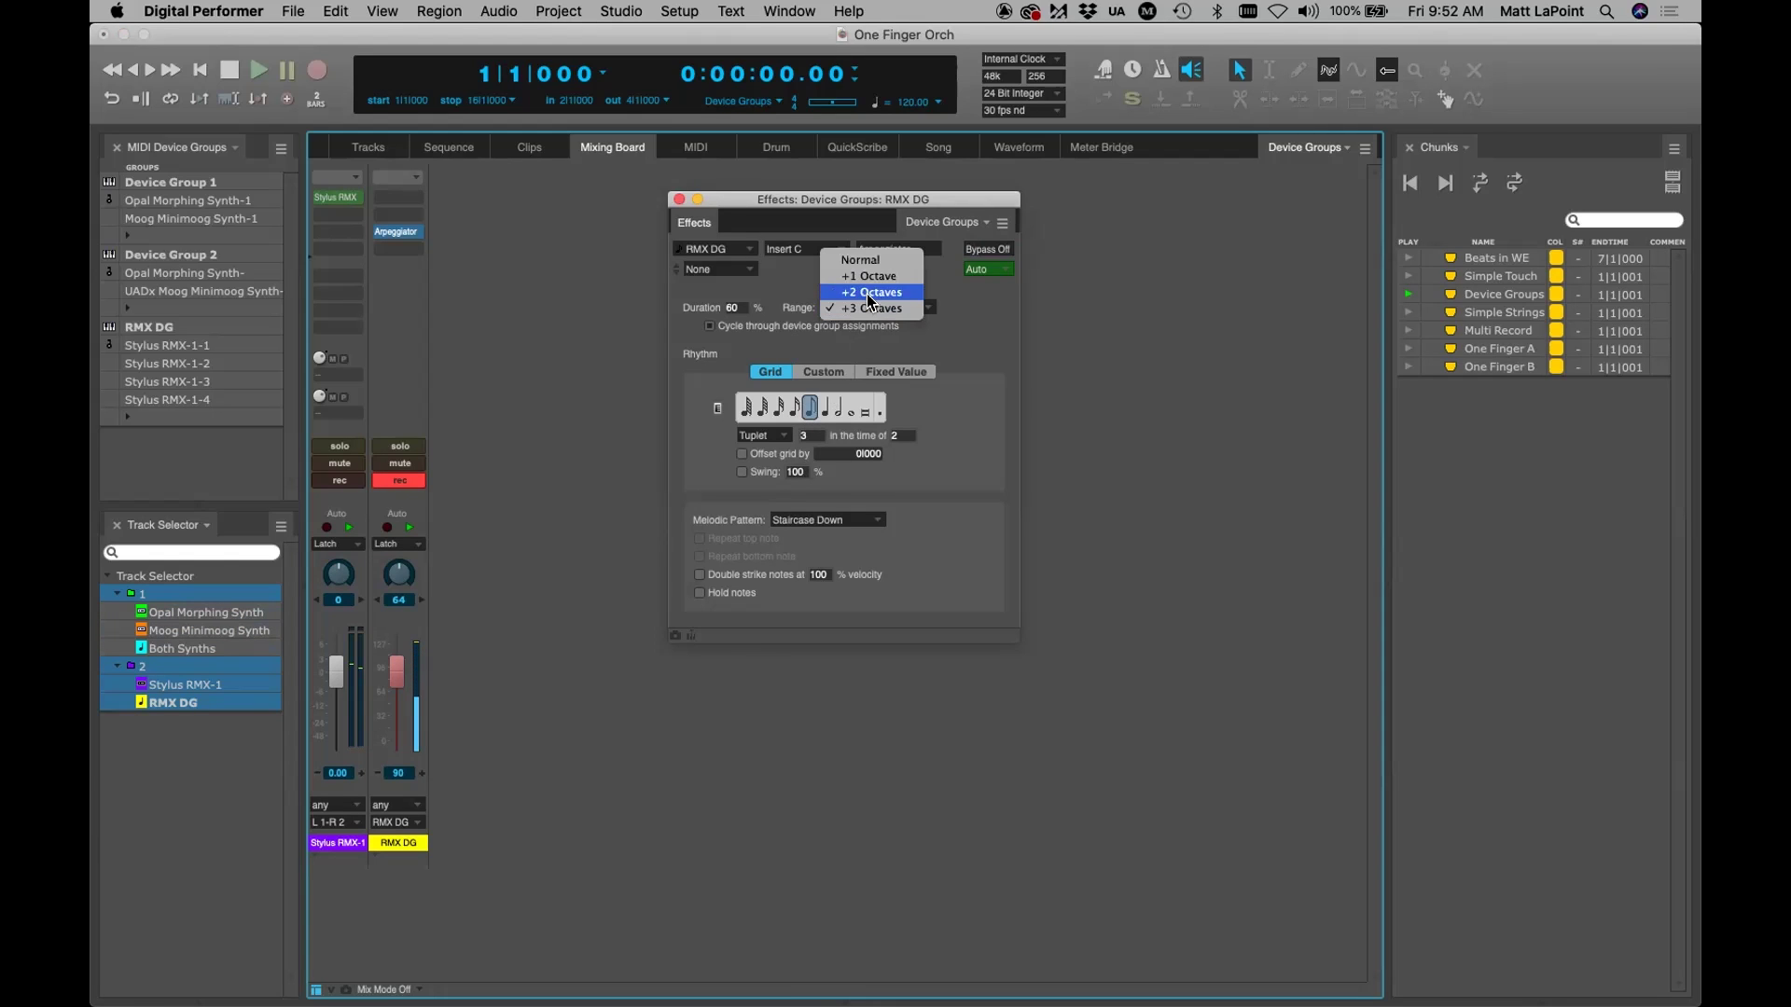
left_click(868, 295)
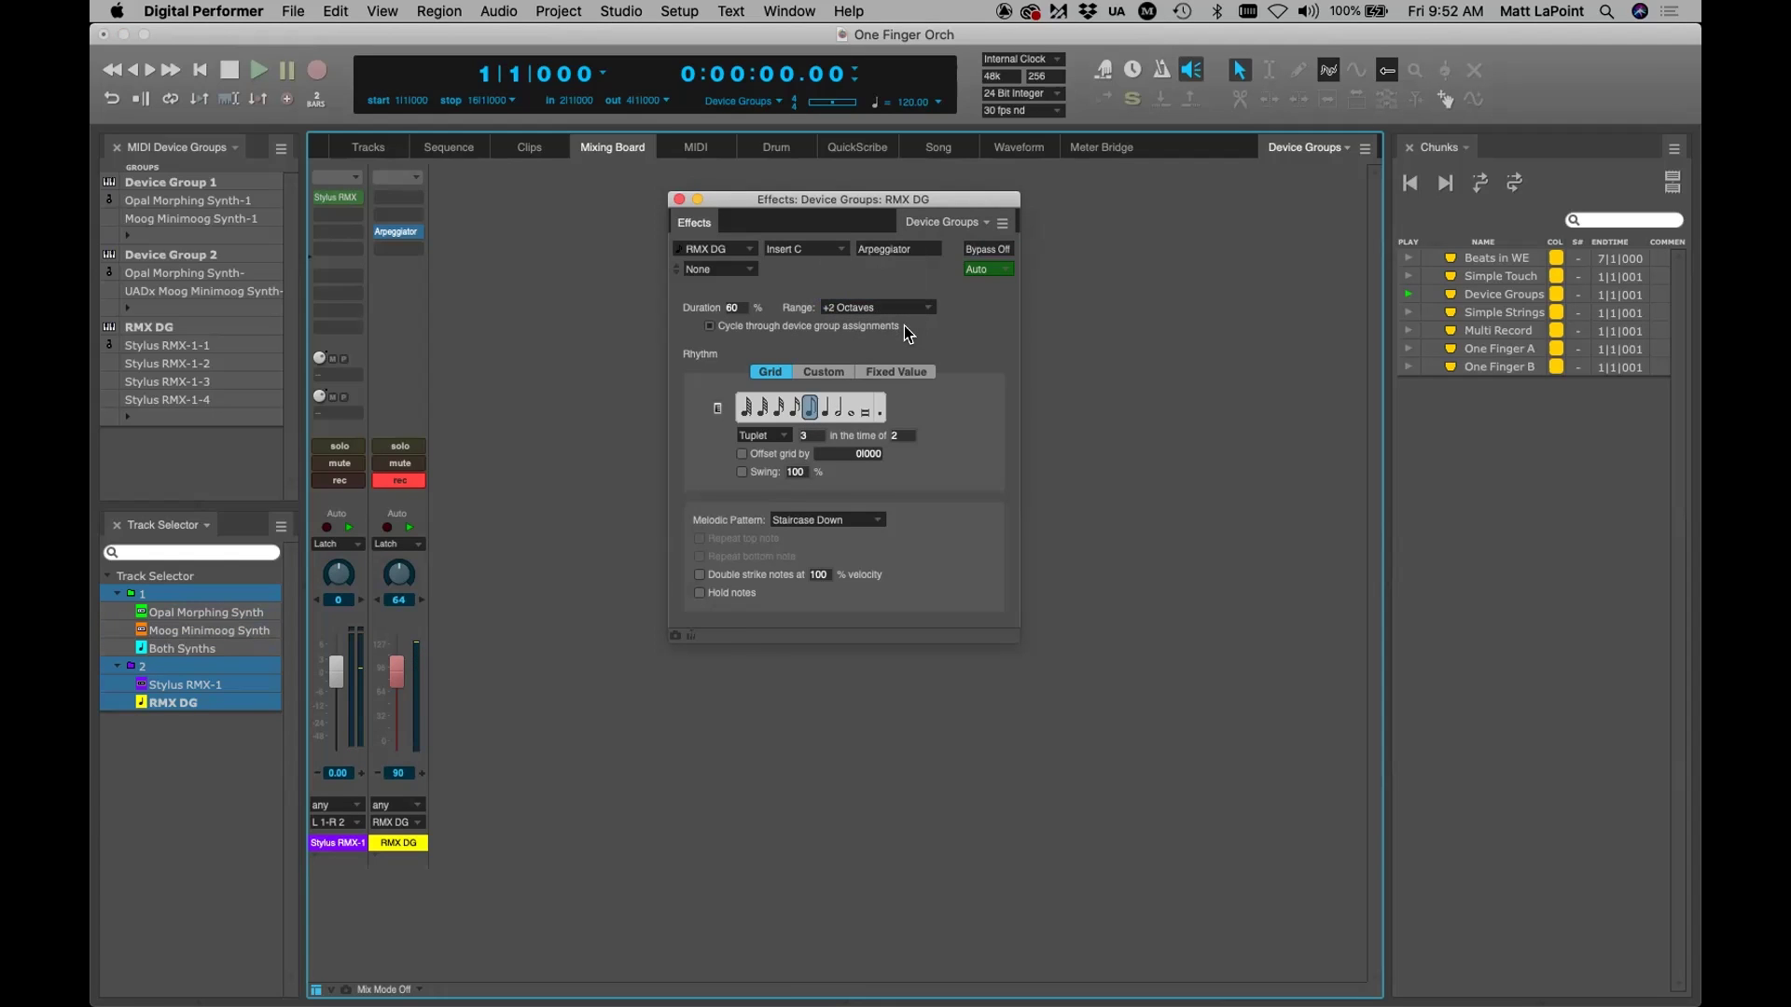
Set the RMX DG arpeggiator's rhythm grid to sixteenth notes and its melodic pattern to Staircase Up - Down
left_click(794, 408)
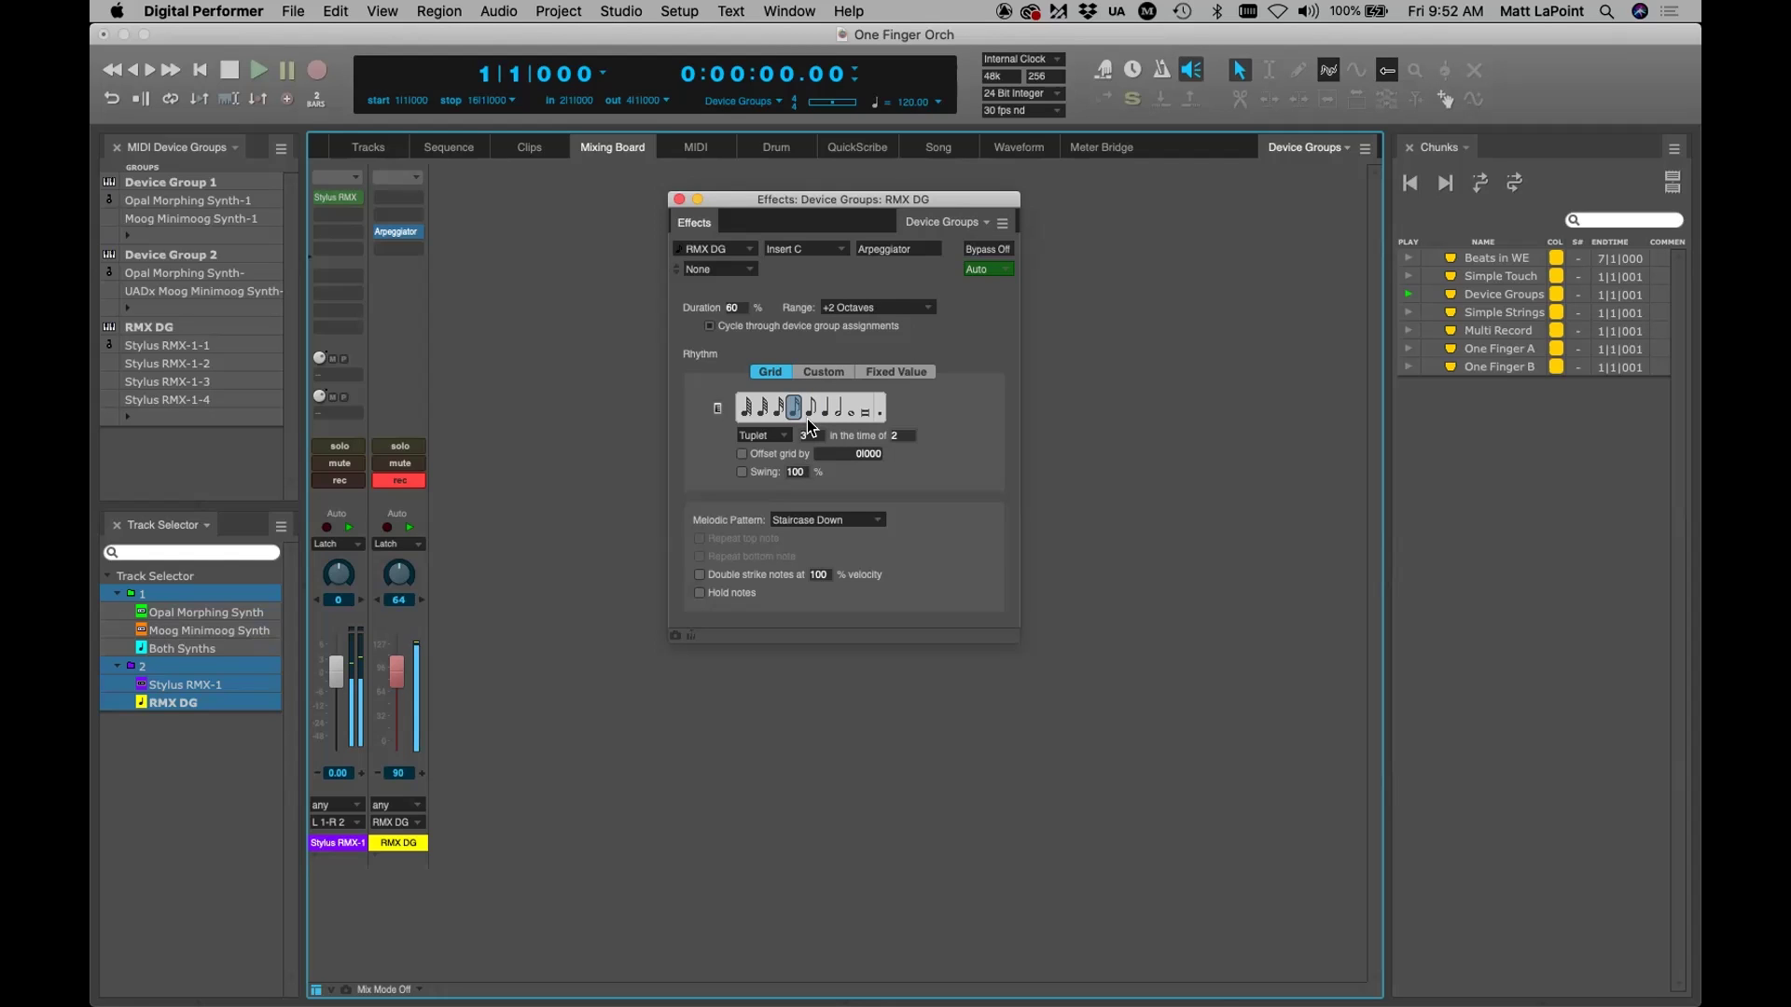
left_click(825, 519)
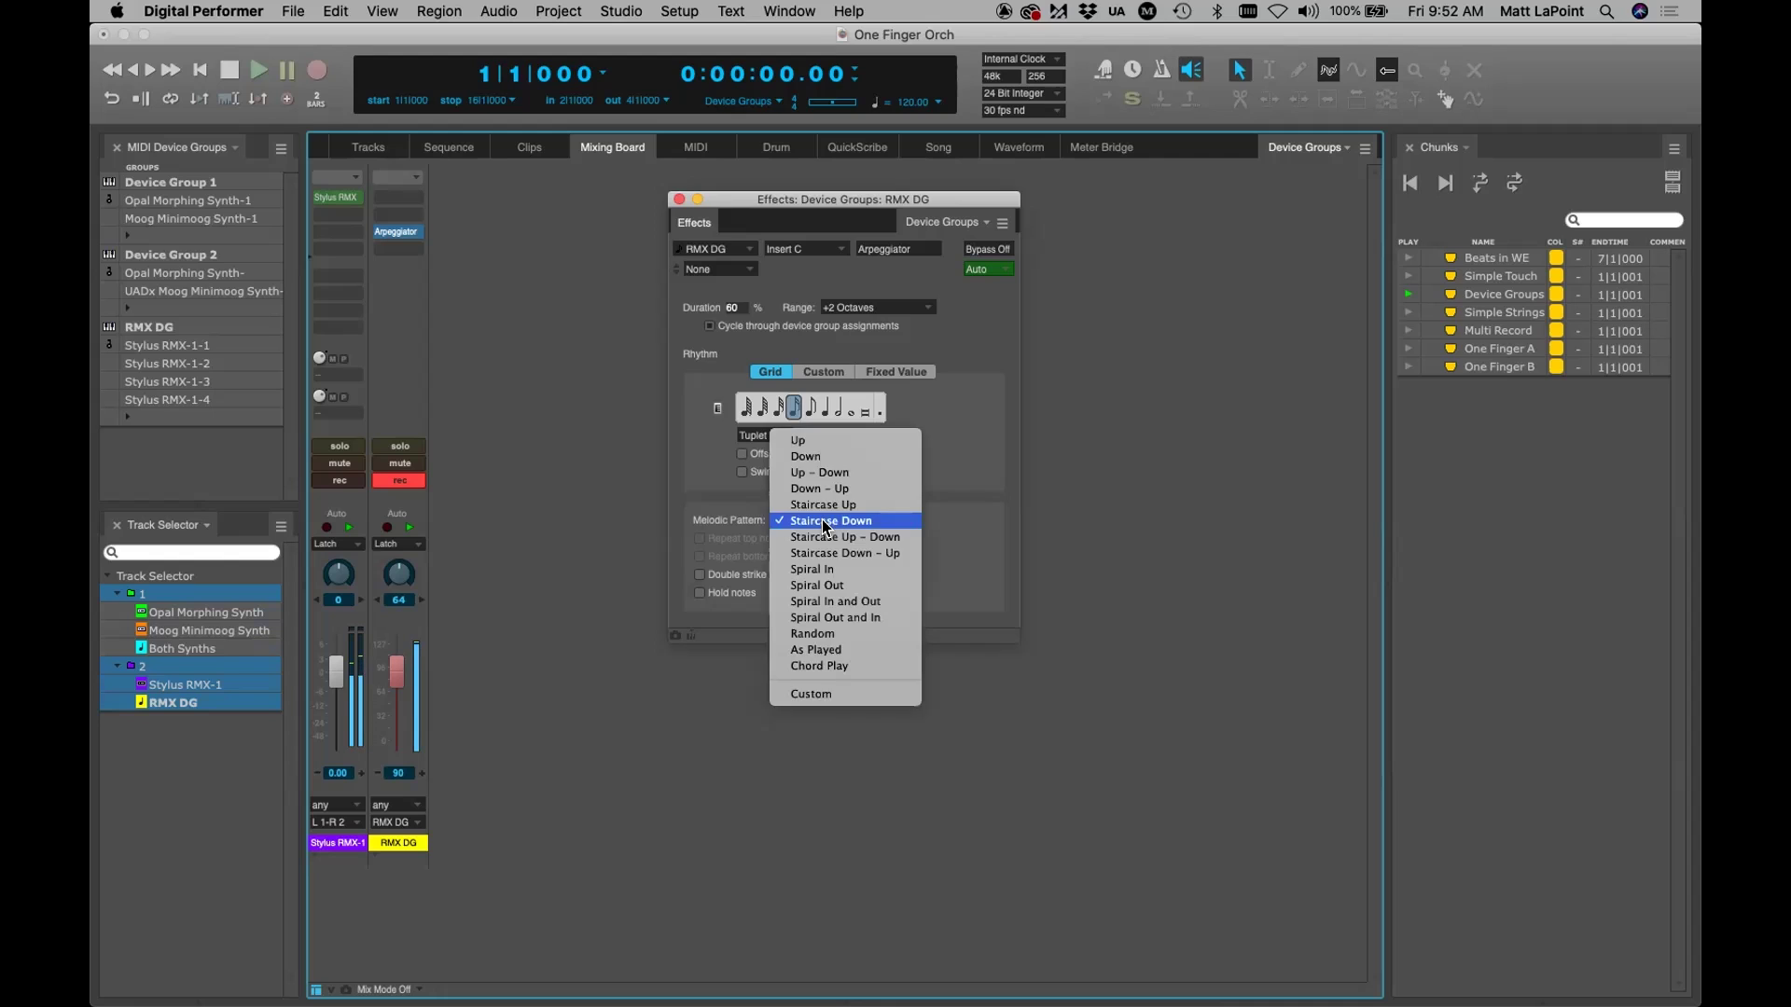
left_click(826, 529)
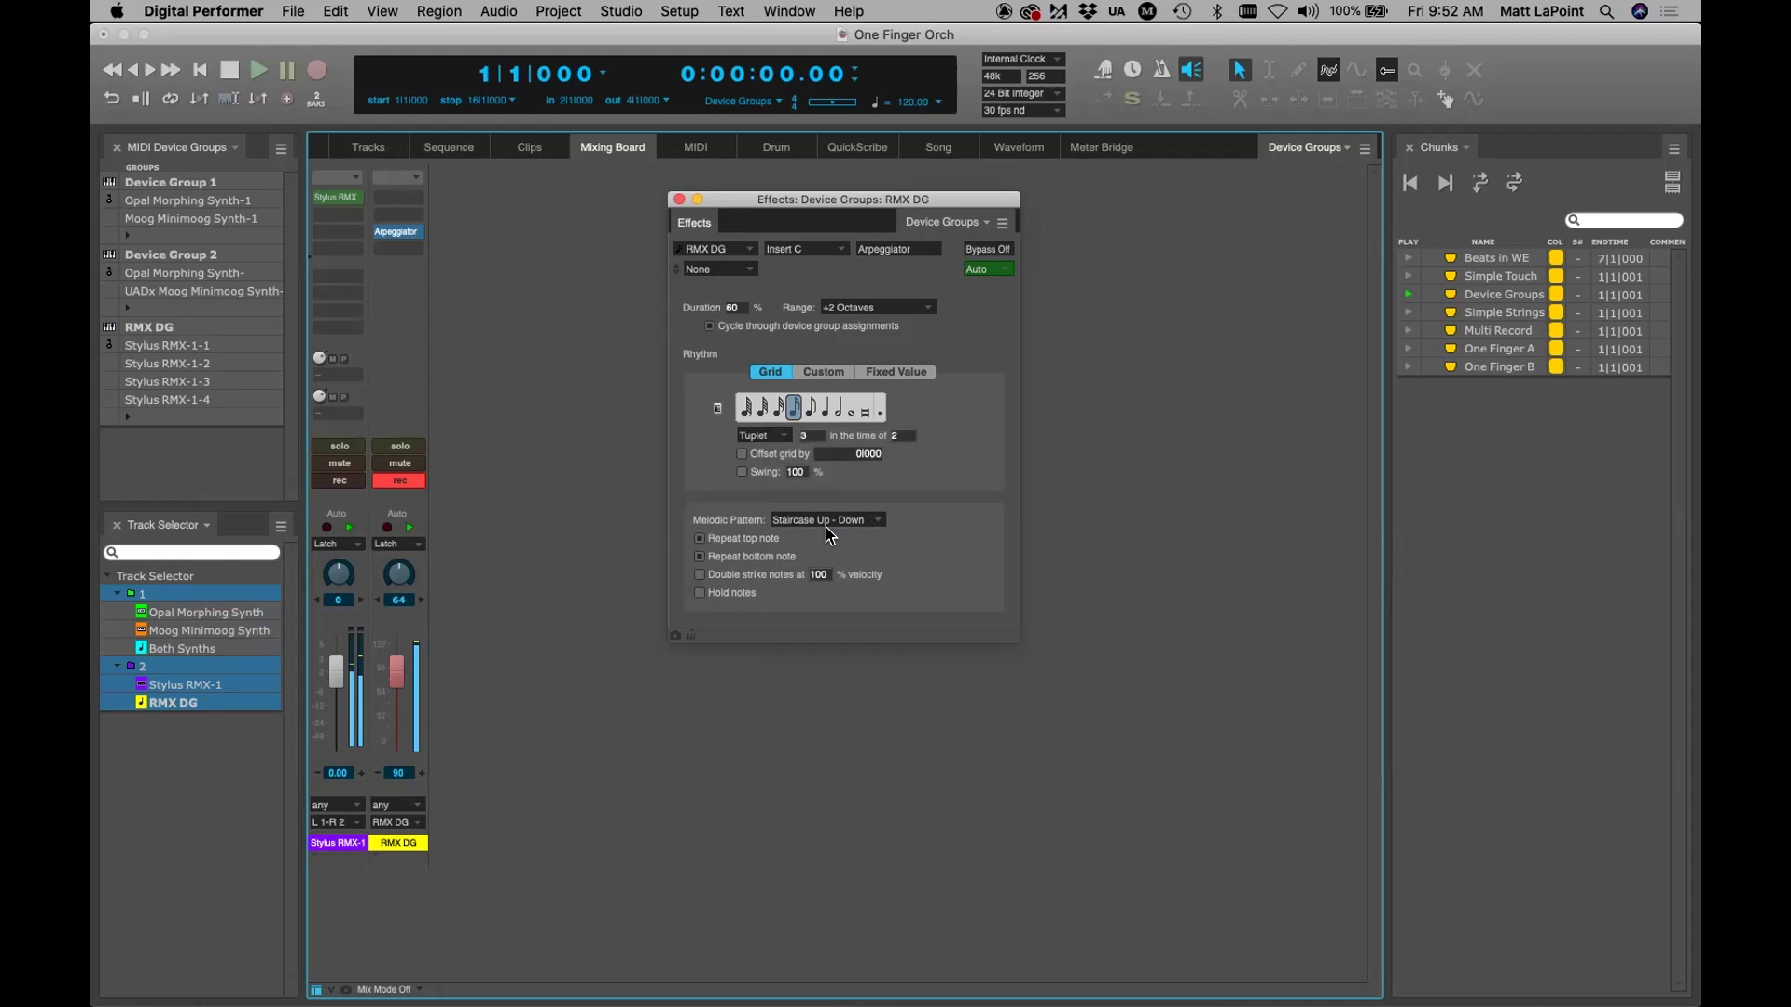
Set the RMX DG arpeggiator's rhythm grid to eighth notes, change its tuplet option and close the Arpeggiator window
left_click(802, 411)
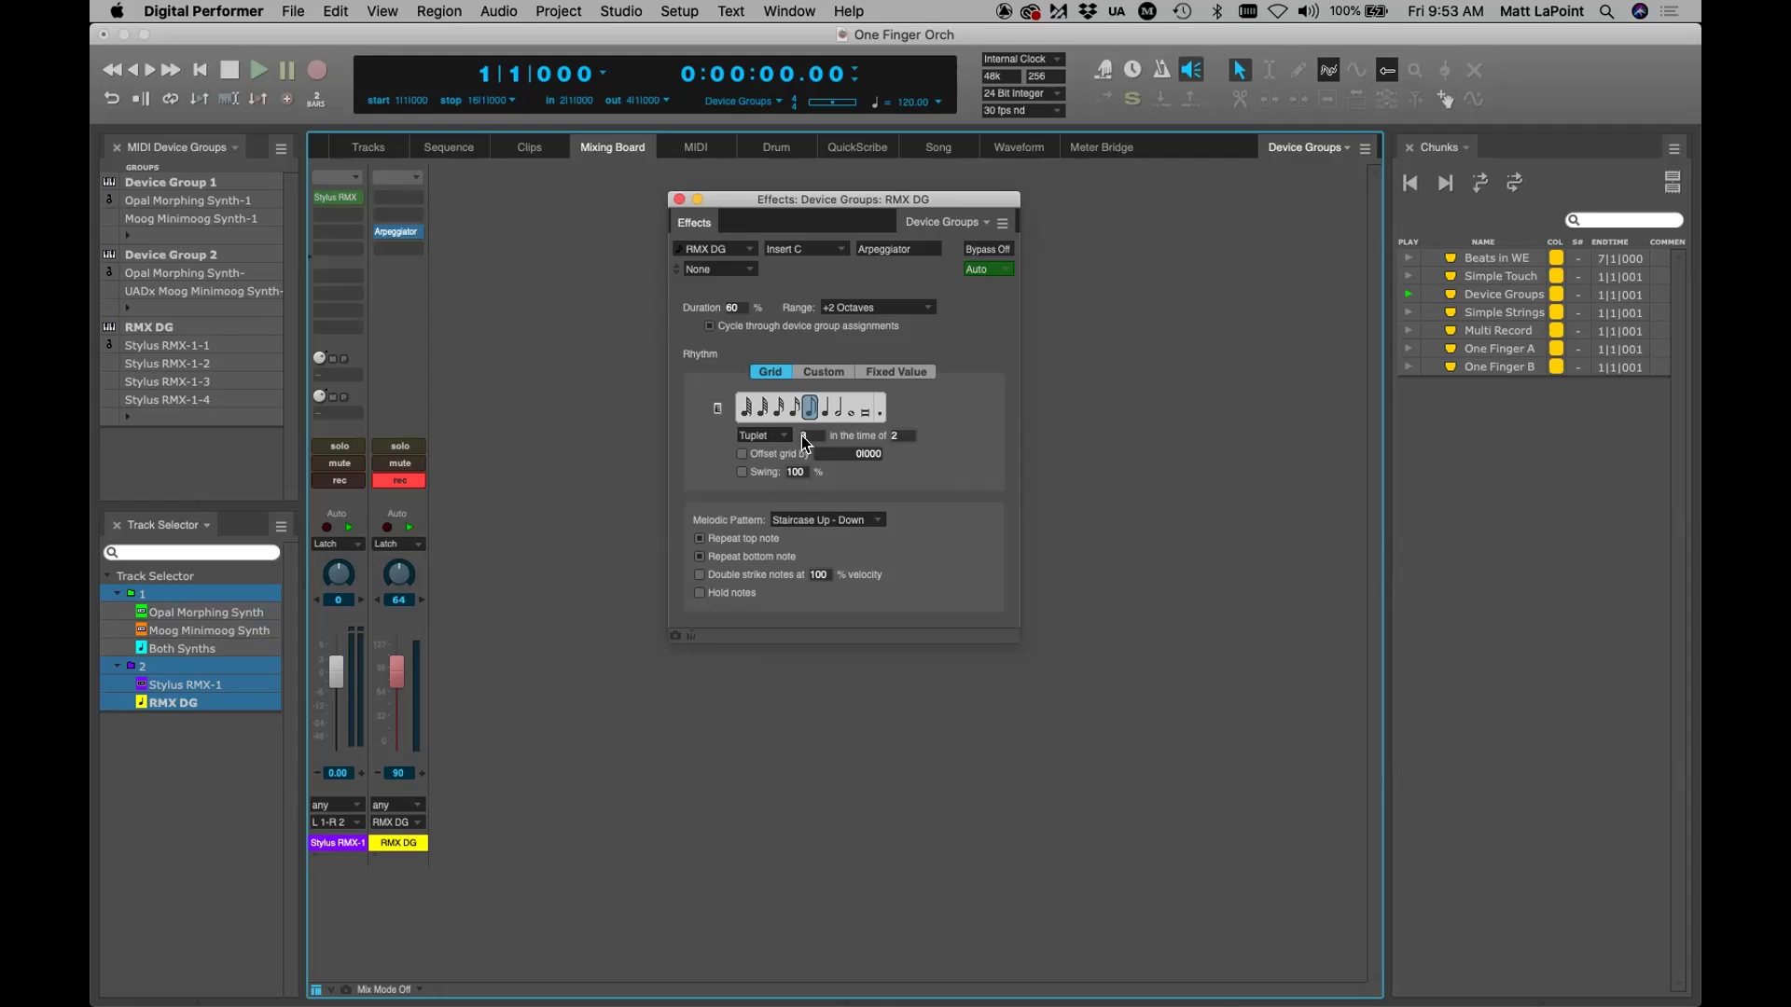
left_click(776, 435)
left_click(776, 420)
left_click_drag(763, 196, 783, 202)
left_click(699, 204)
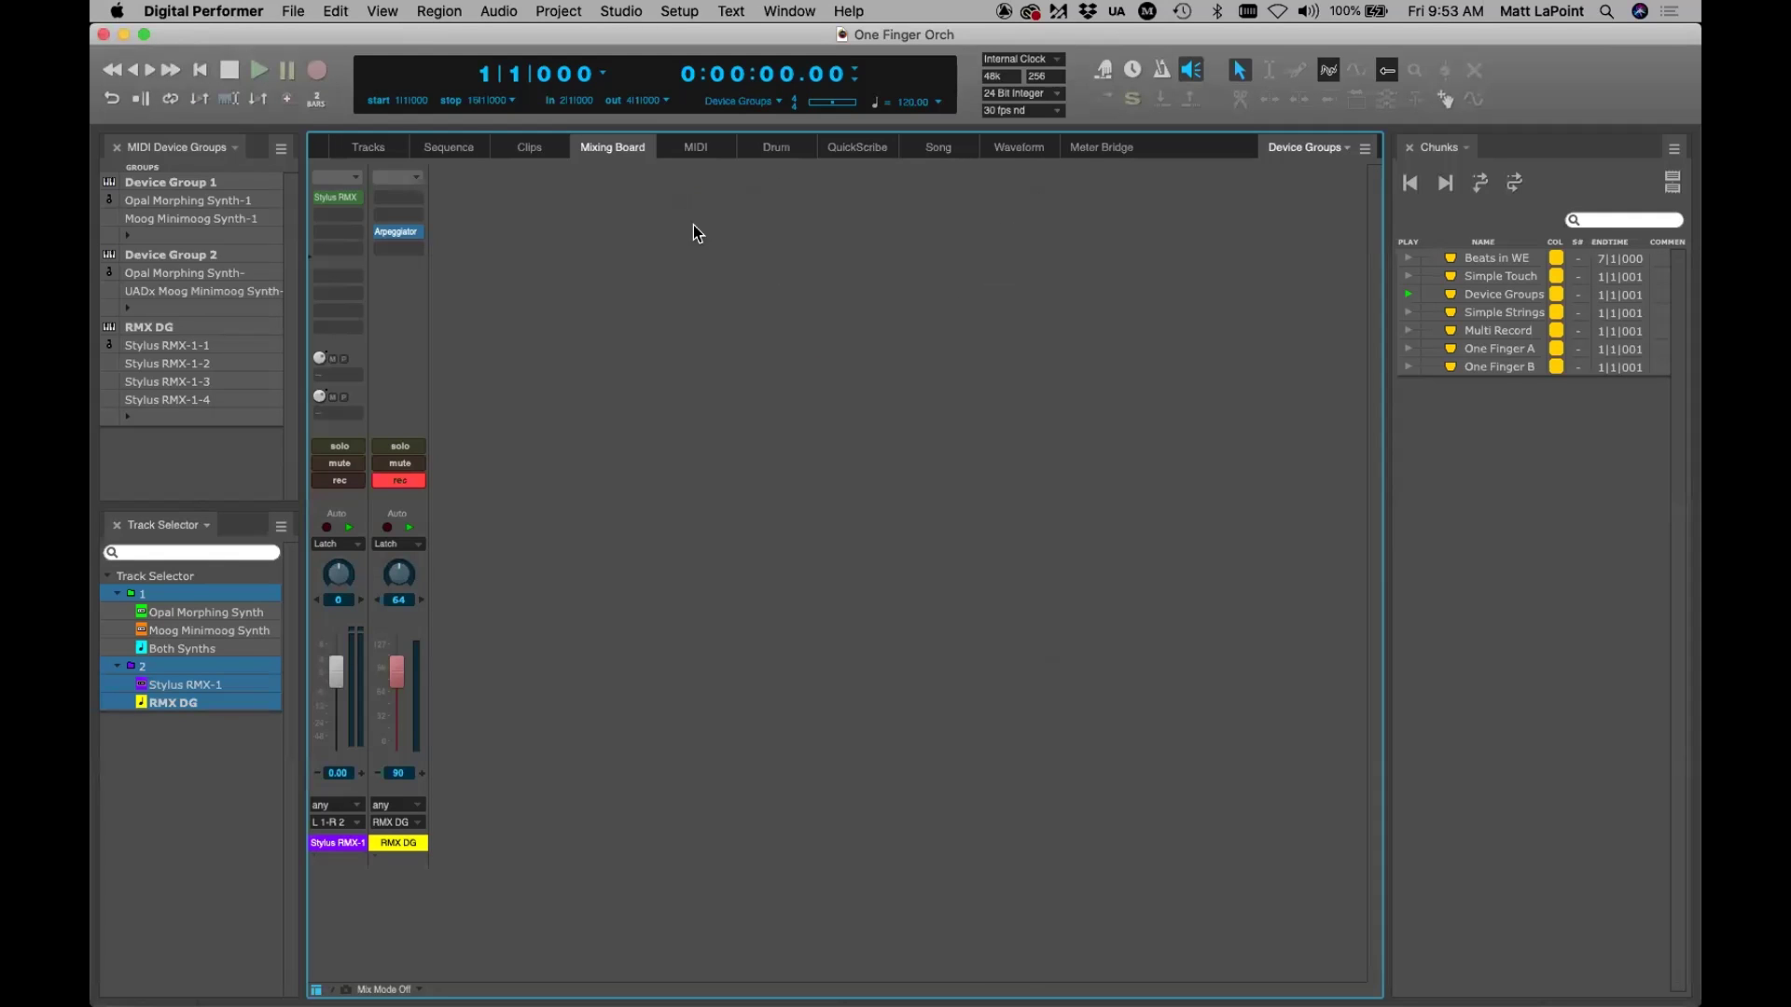
Return to the track list, clear the track selection and disarm recording on RMX DG
left_click(362, 145)
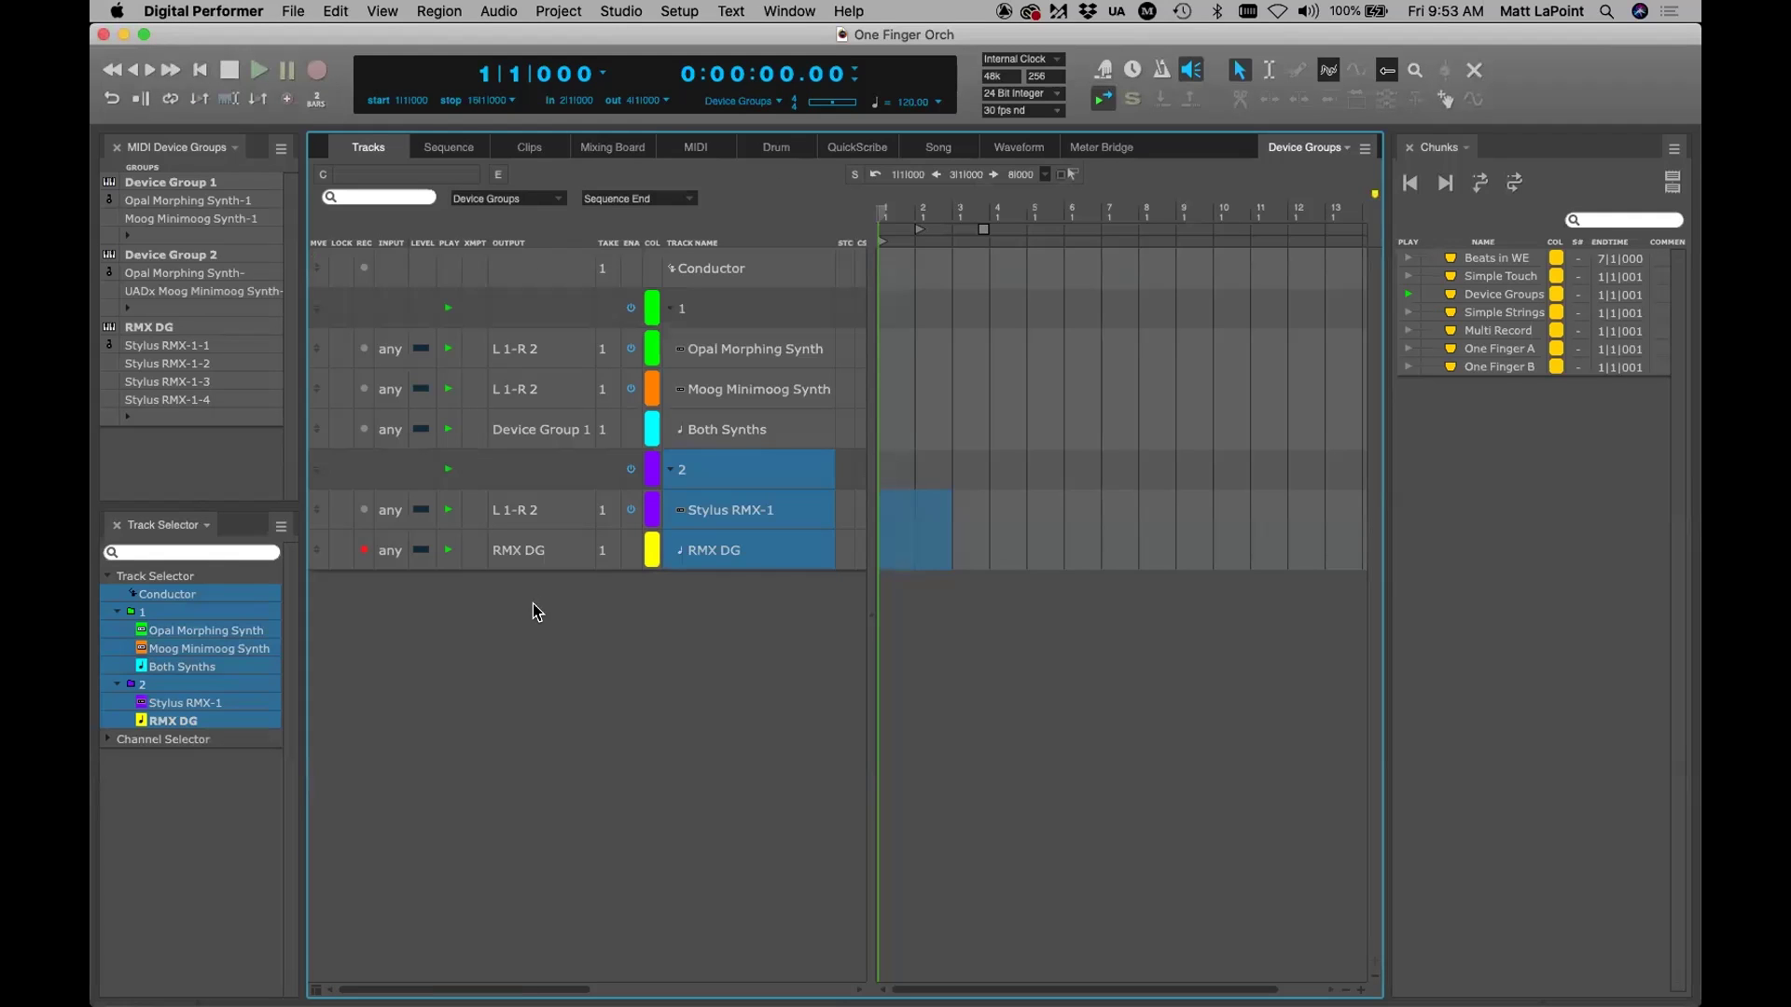
left_click(534, 604)
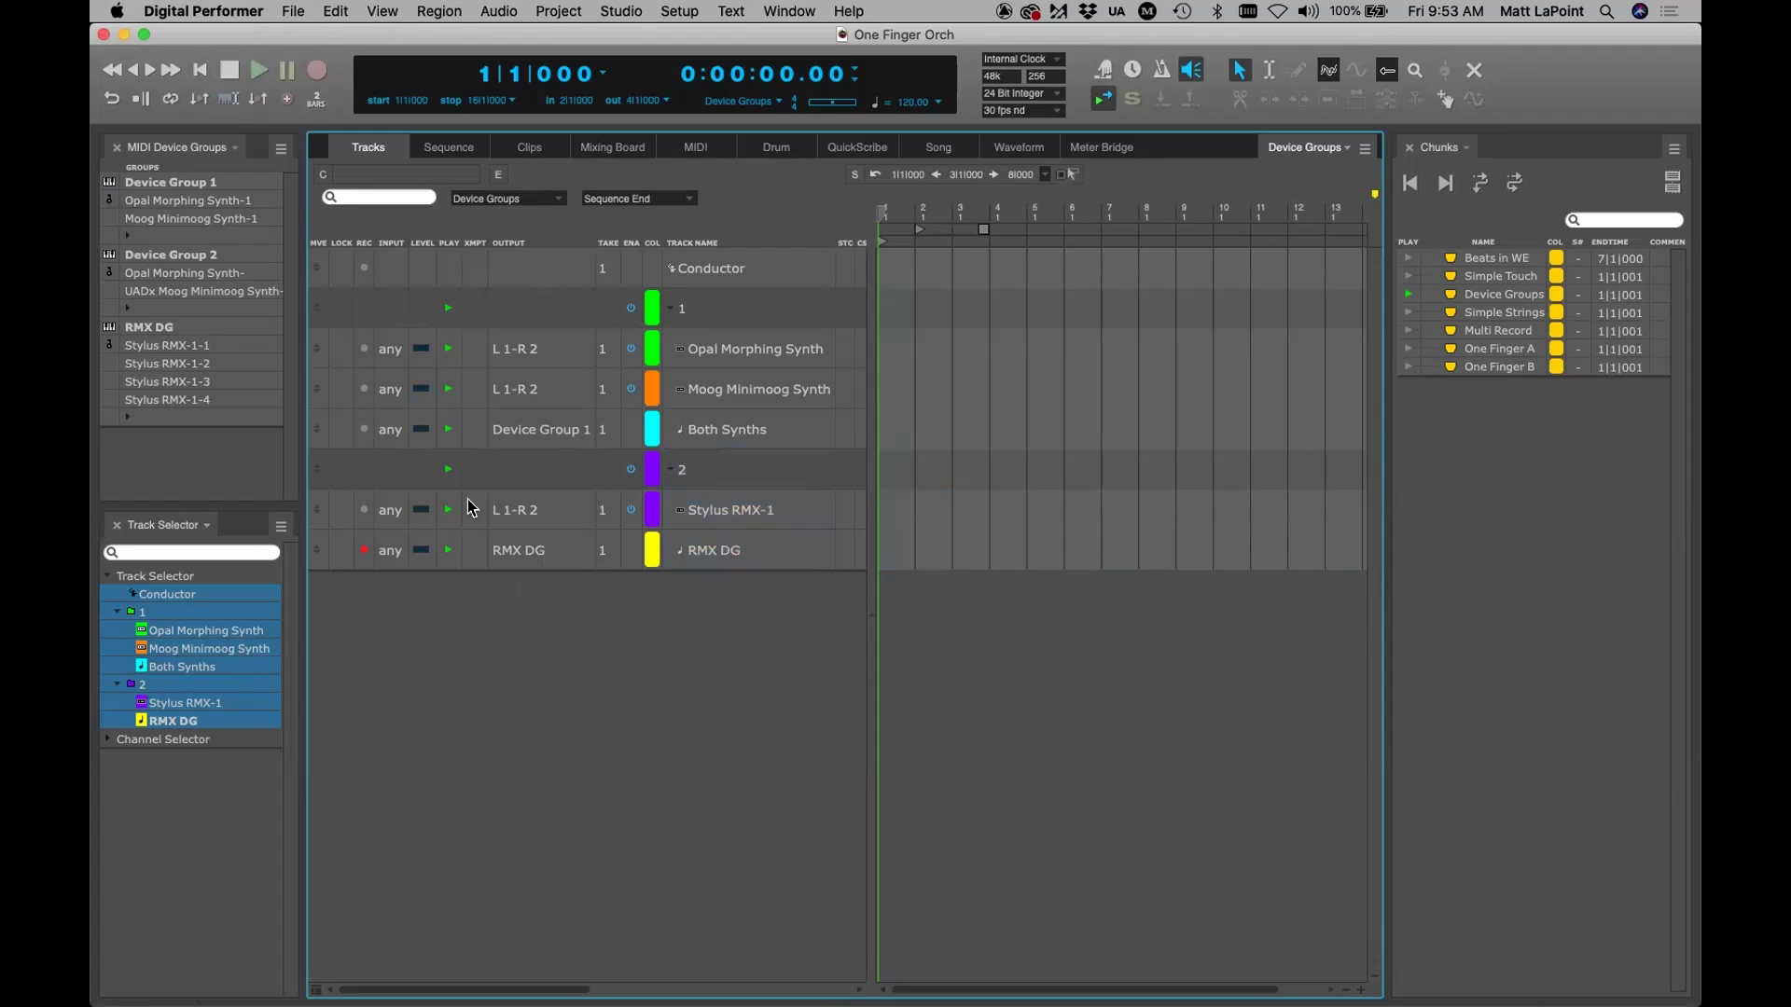
left_click(364, 552)
Activate the Simple Strings chunk and arm its Kontakt-1 track for recording
left_click(1406, 314)
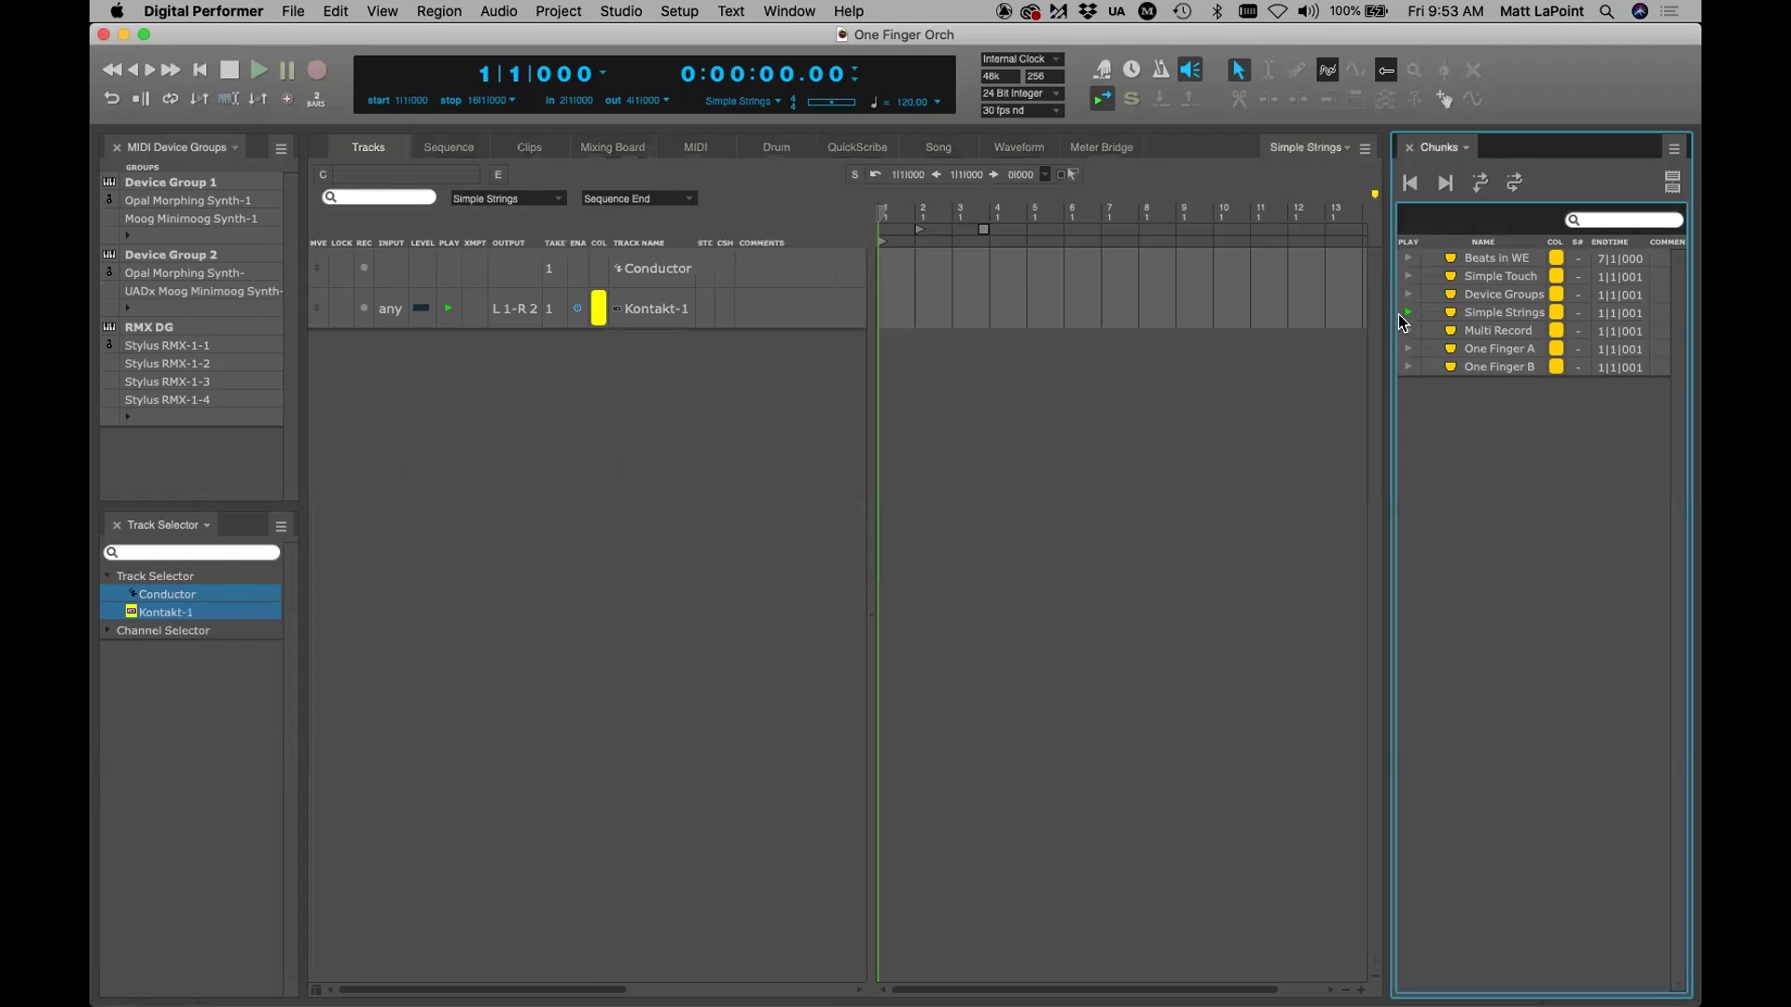
left_click(363, 308)
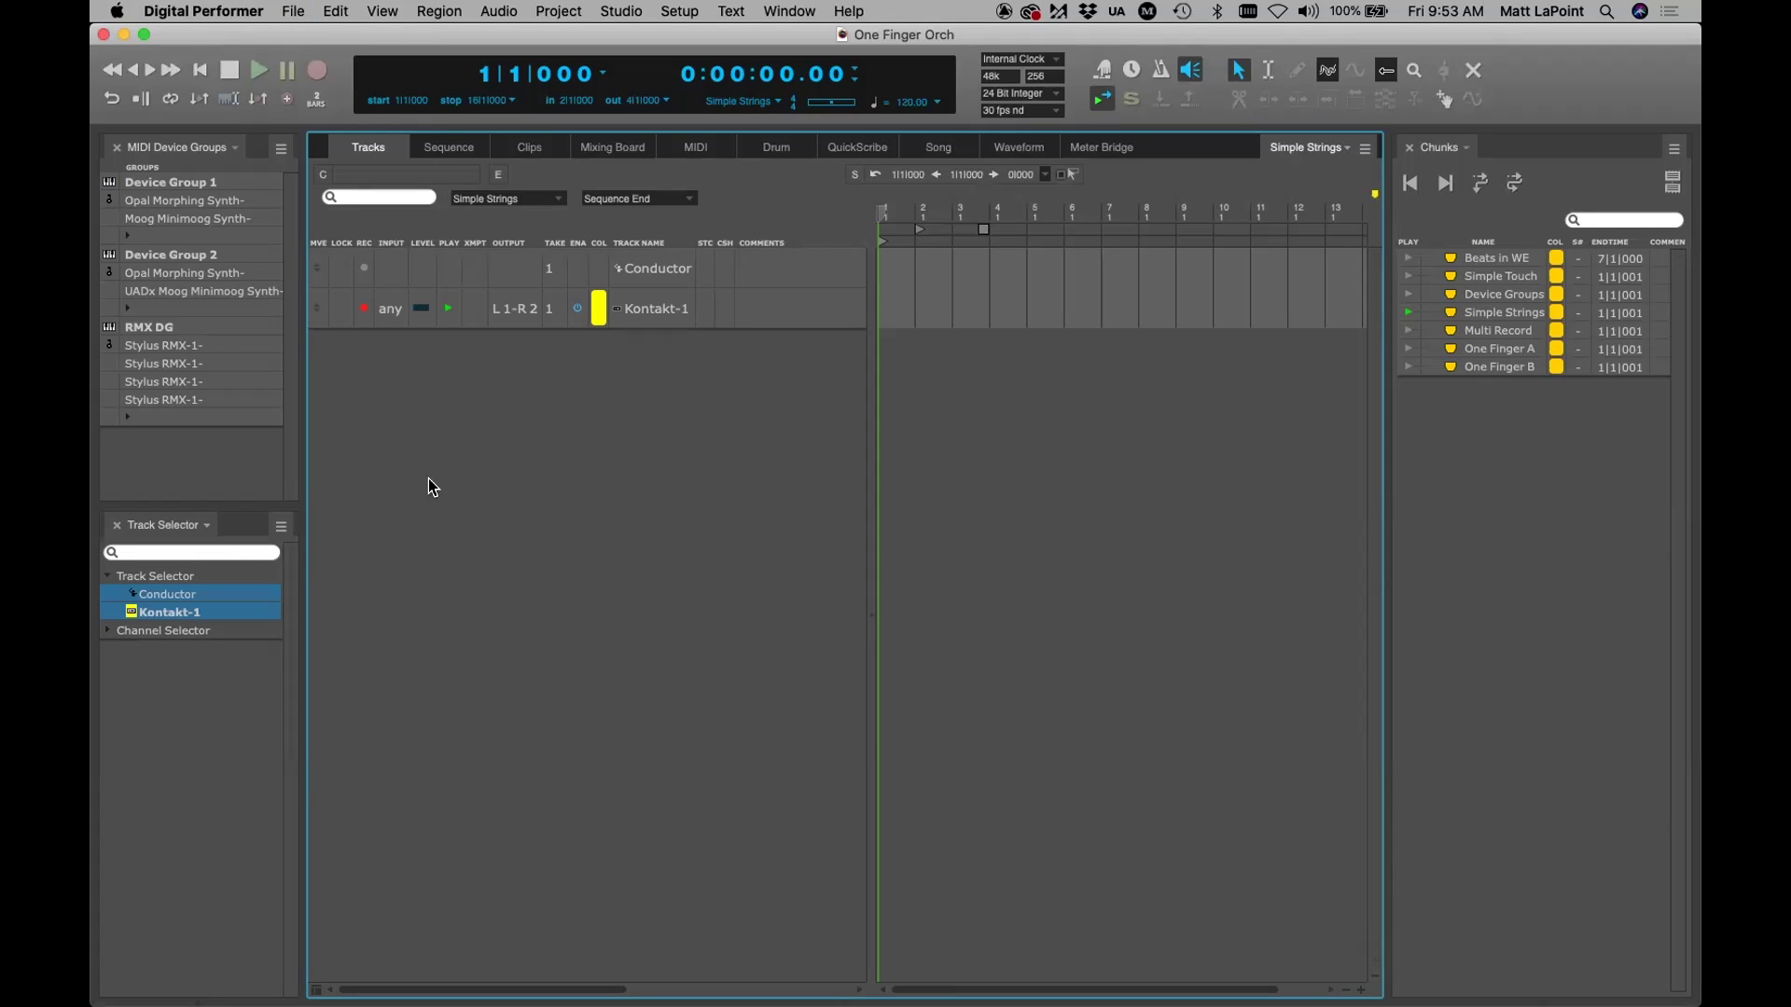
Open the Kontakt-1 instrument, move its window into full view and examine the Instruments folder in Quick-Load
double_click(658, 299)
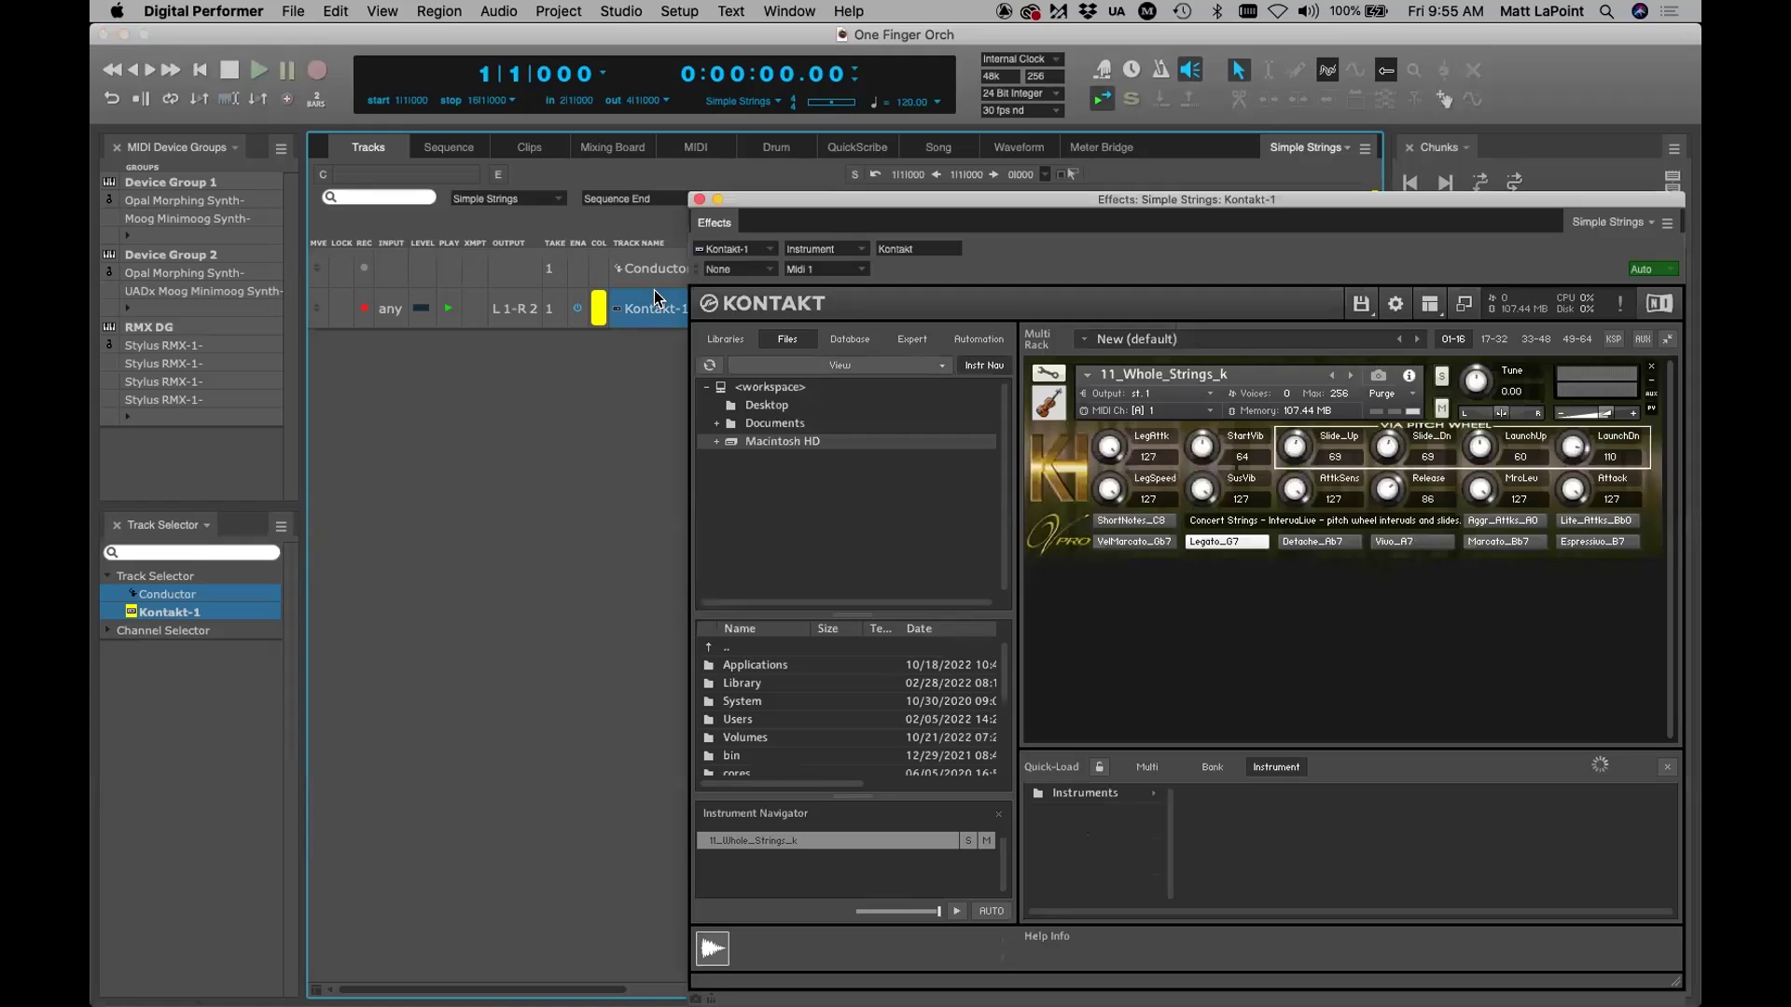
left_click_drag(771, 198, 550, 150)
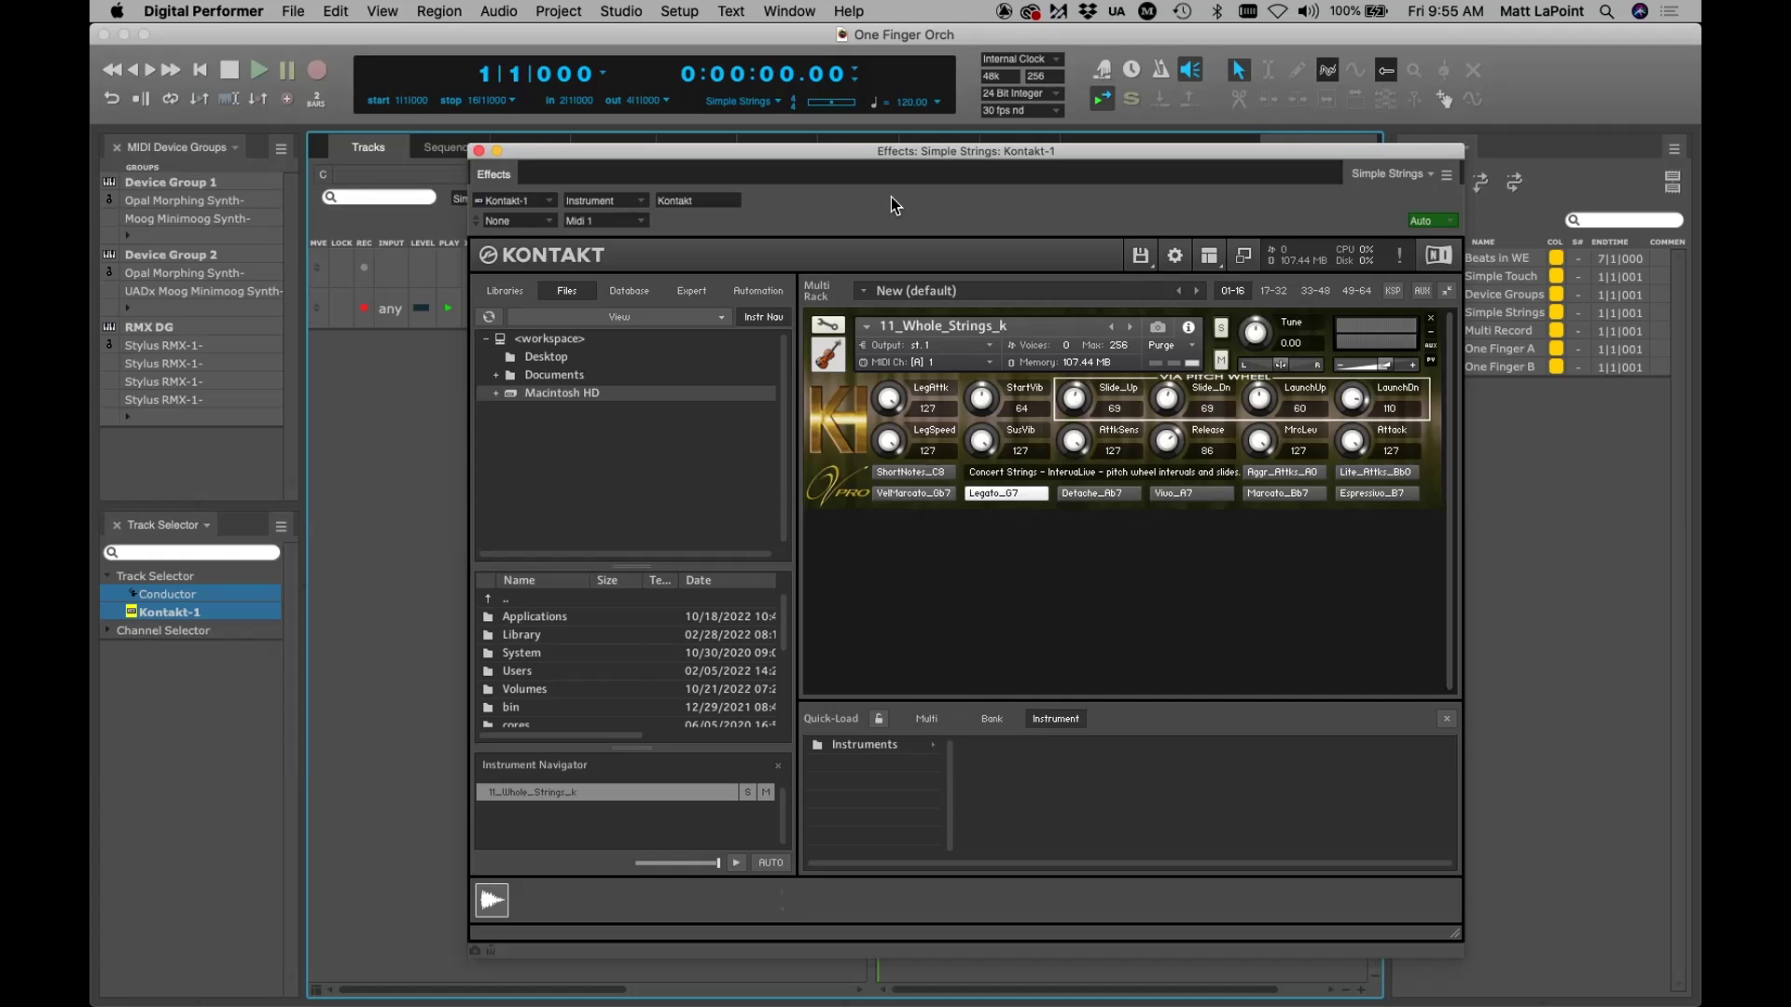
left_click_drag(894, 154, 852, 104)
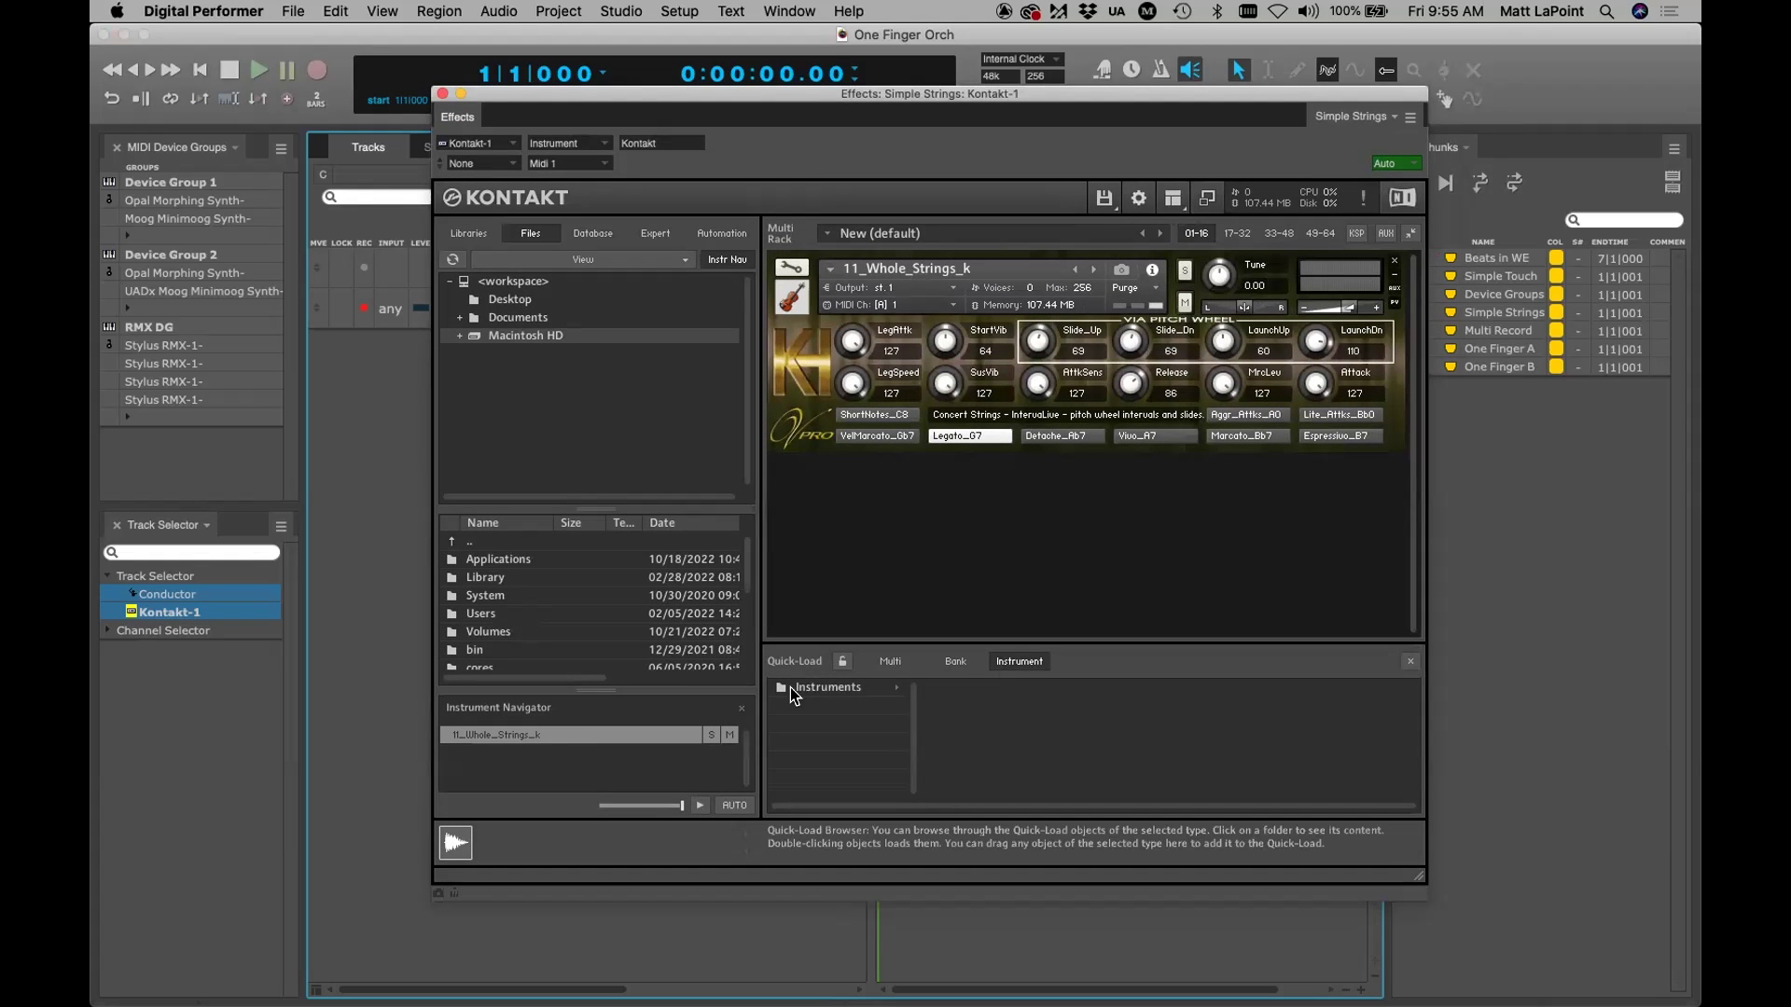
left_click(823, 688)
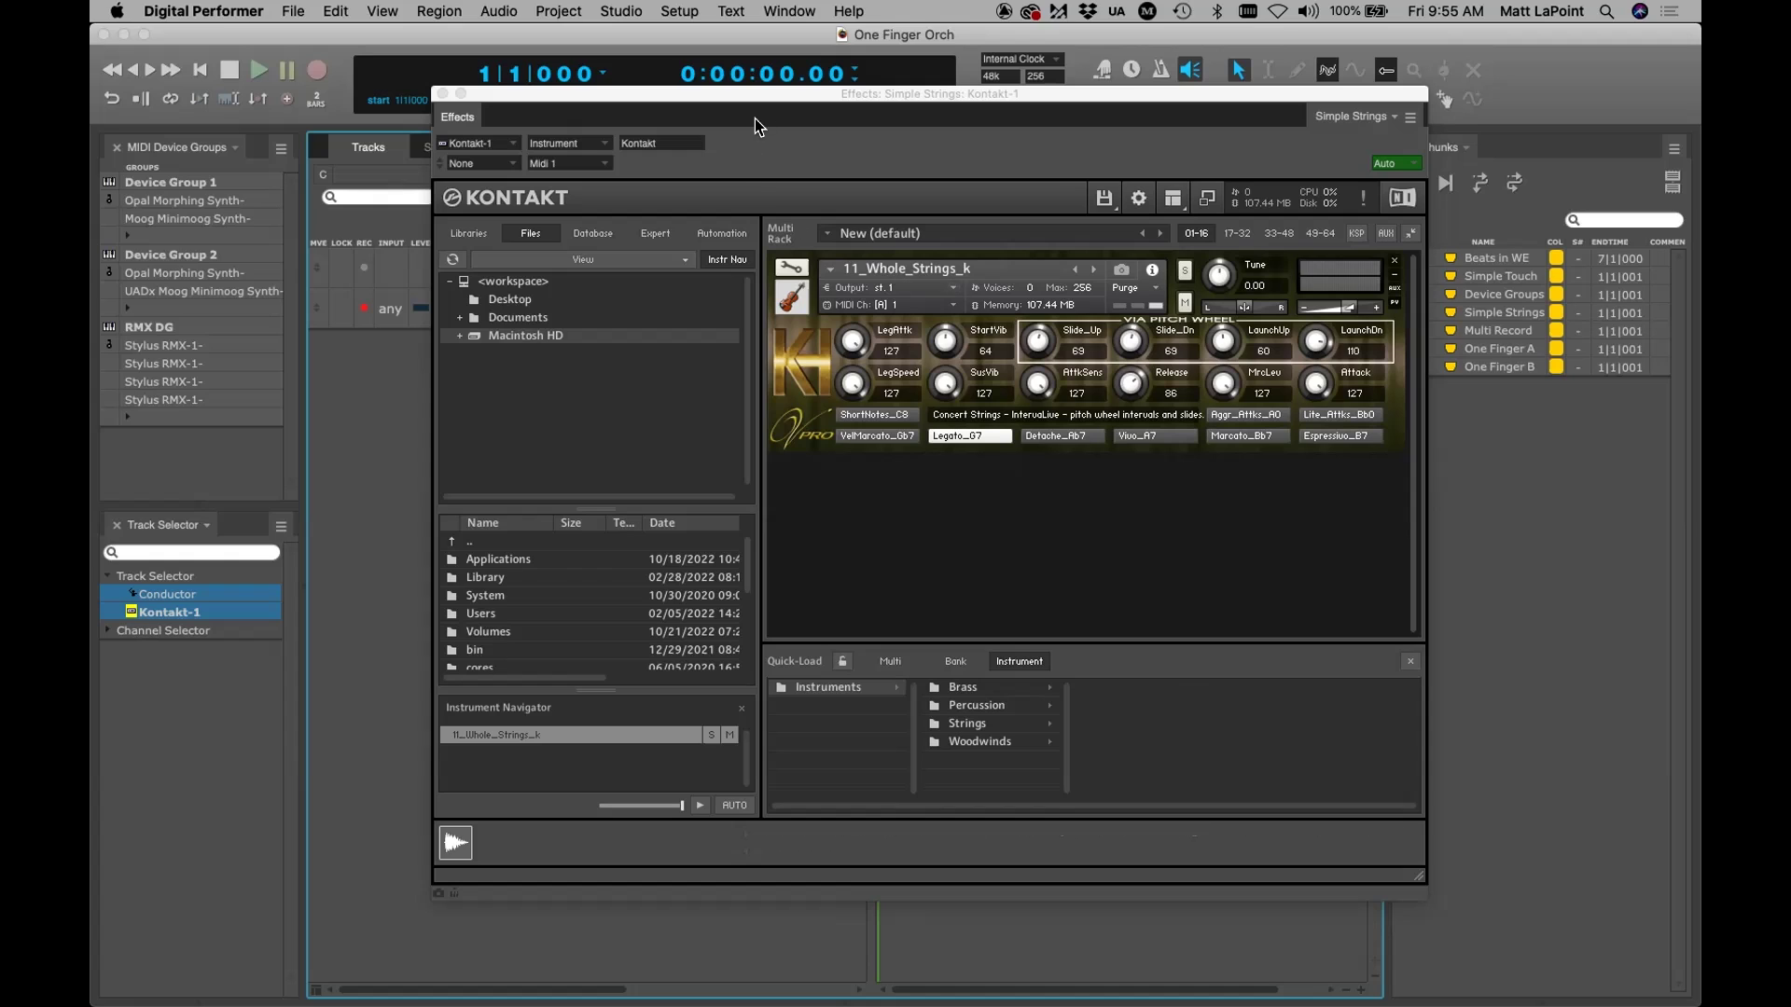
left_click_drag(799, 93, 805, 94)
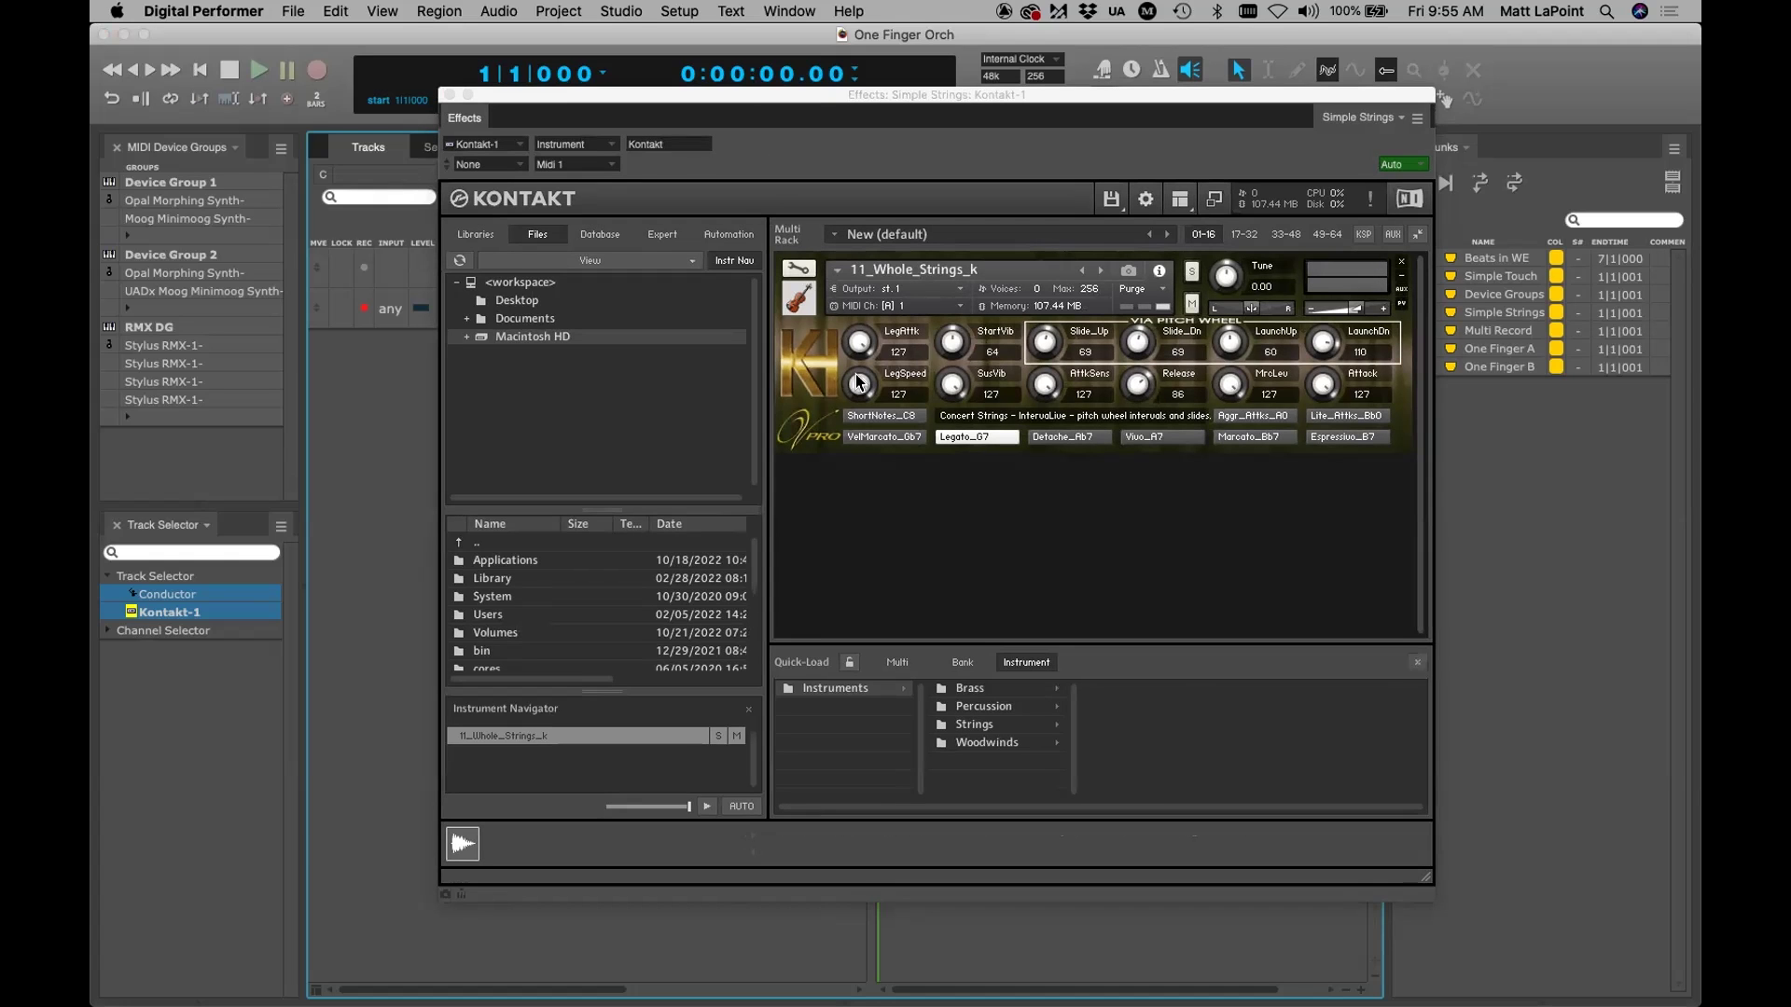
Close the Kontakt window and show the Simple Strings chunk in the Sequence editor
left_click(446, 95)
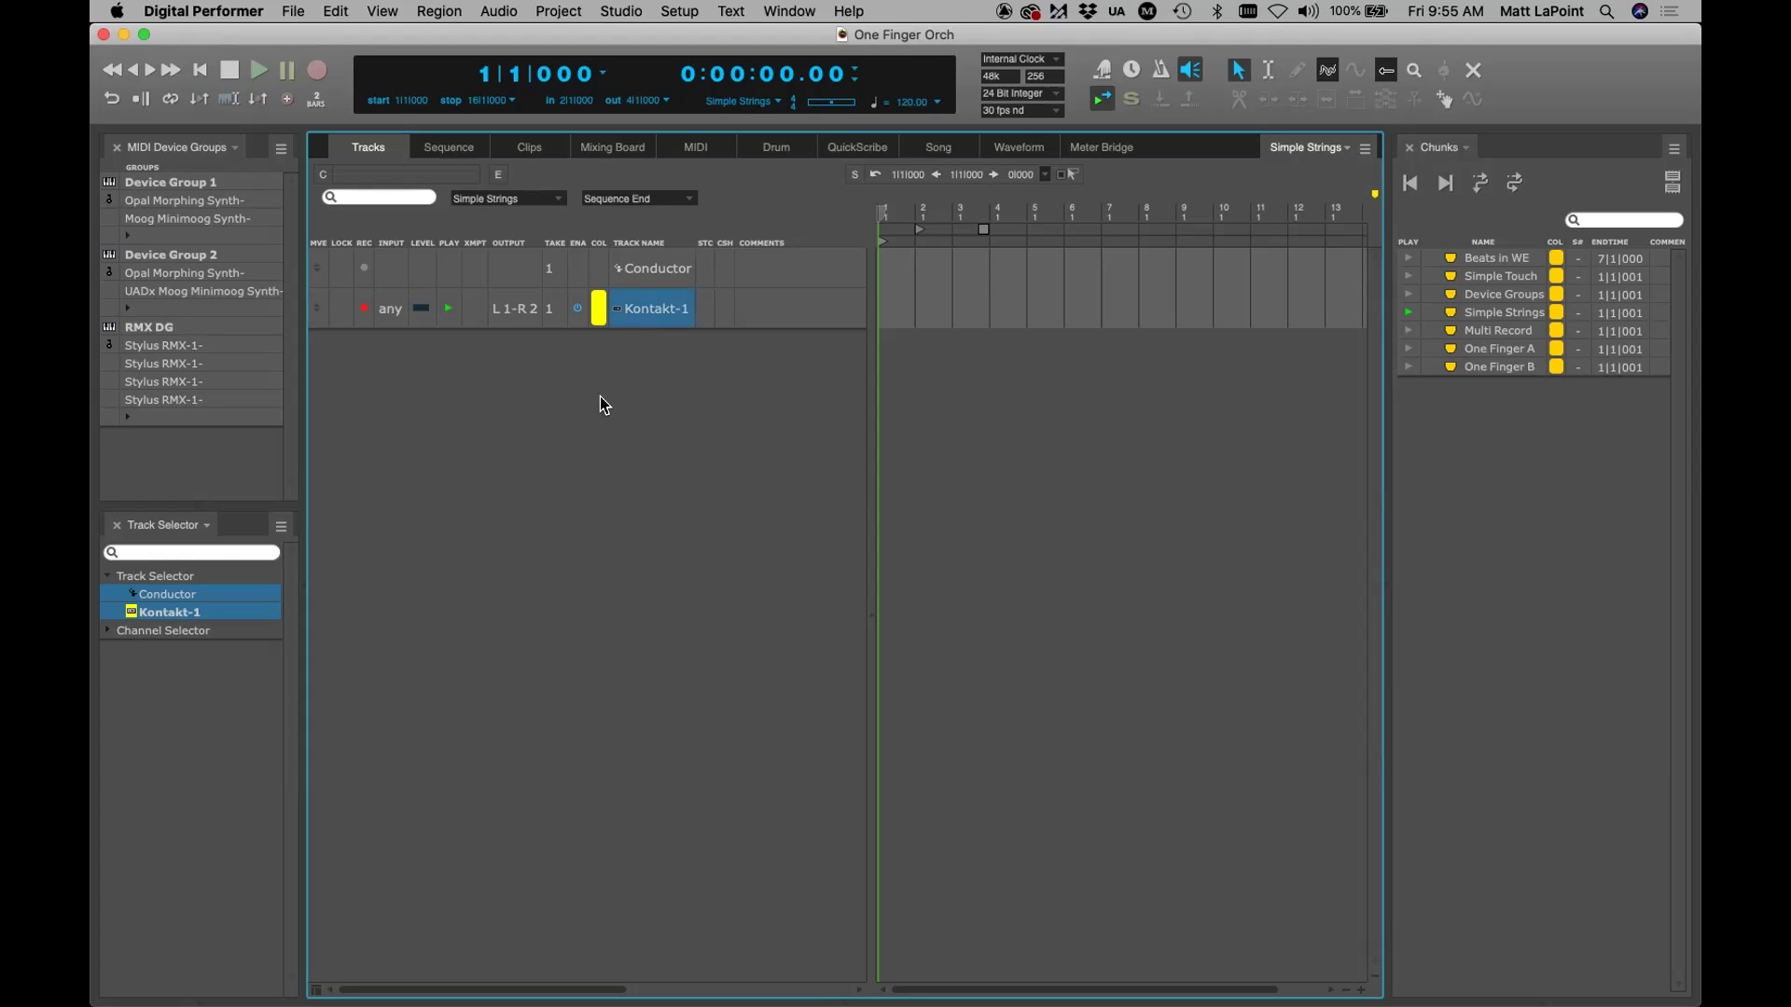
left_click(450, 149)
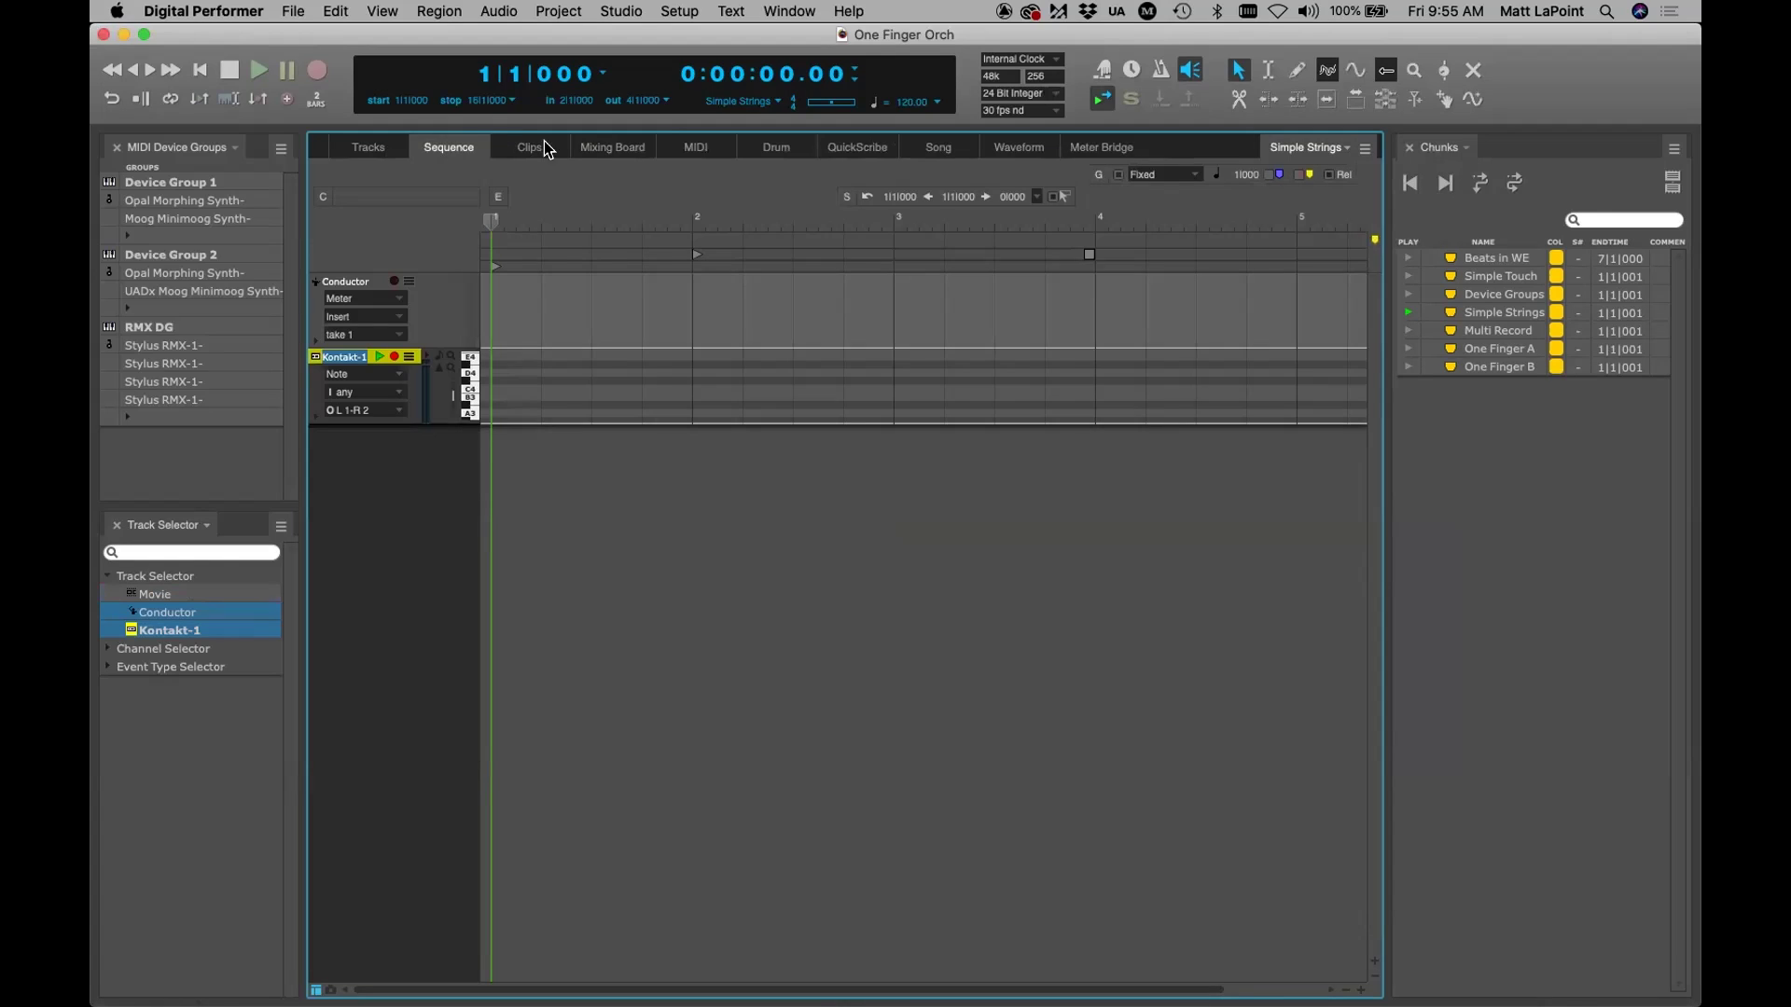
Show the mixing board, open Kontakt-1's FilterFreak2 insert, move its window into clear view and turn off its bypass
left_click(587, 151)
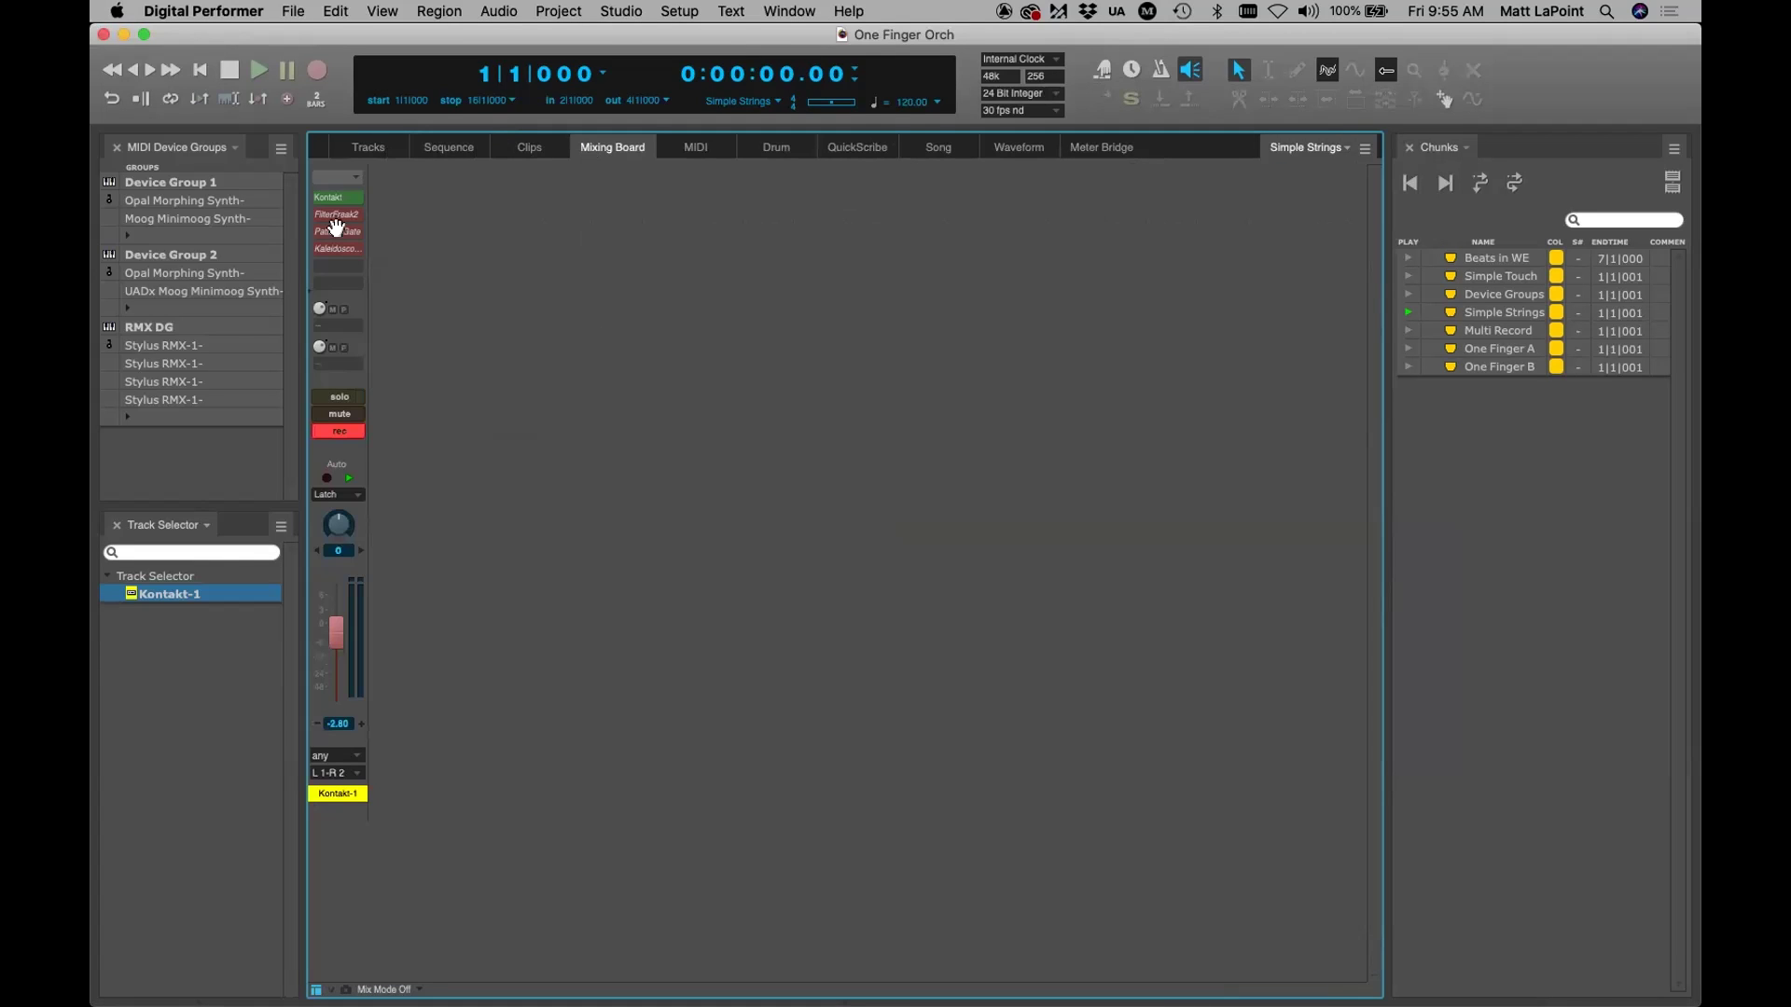
left_click(343, 221)
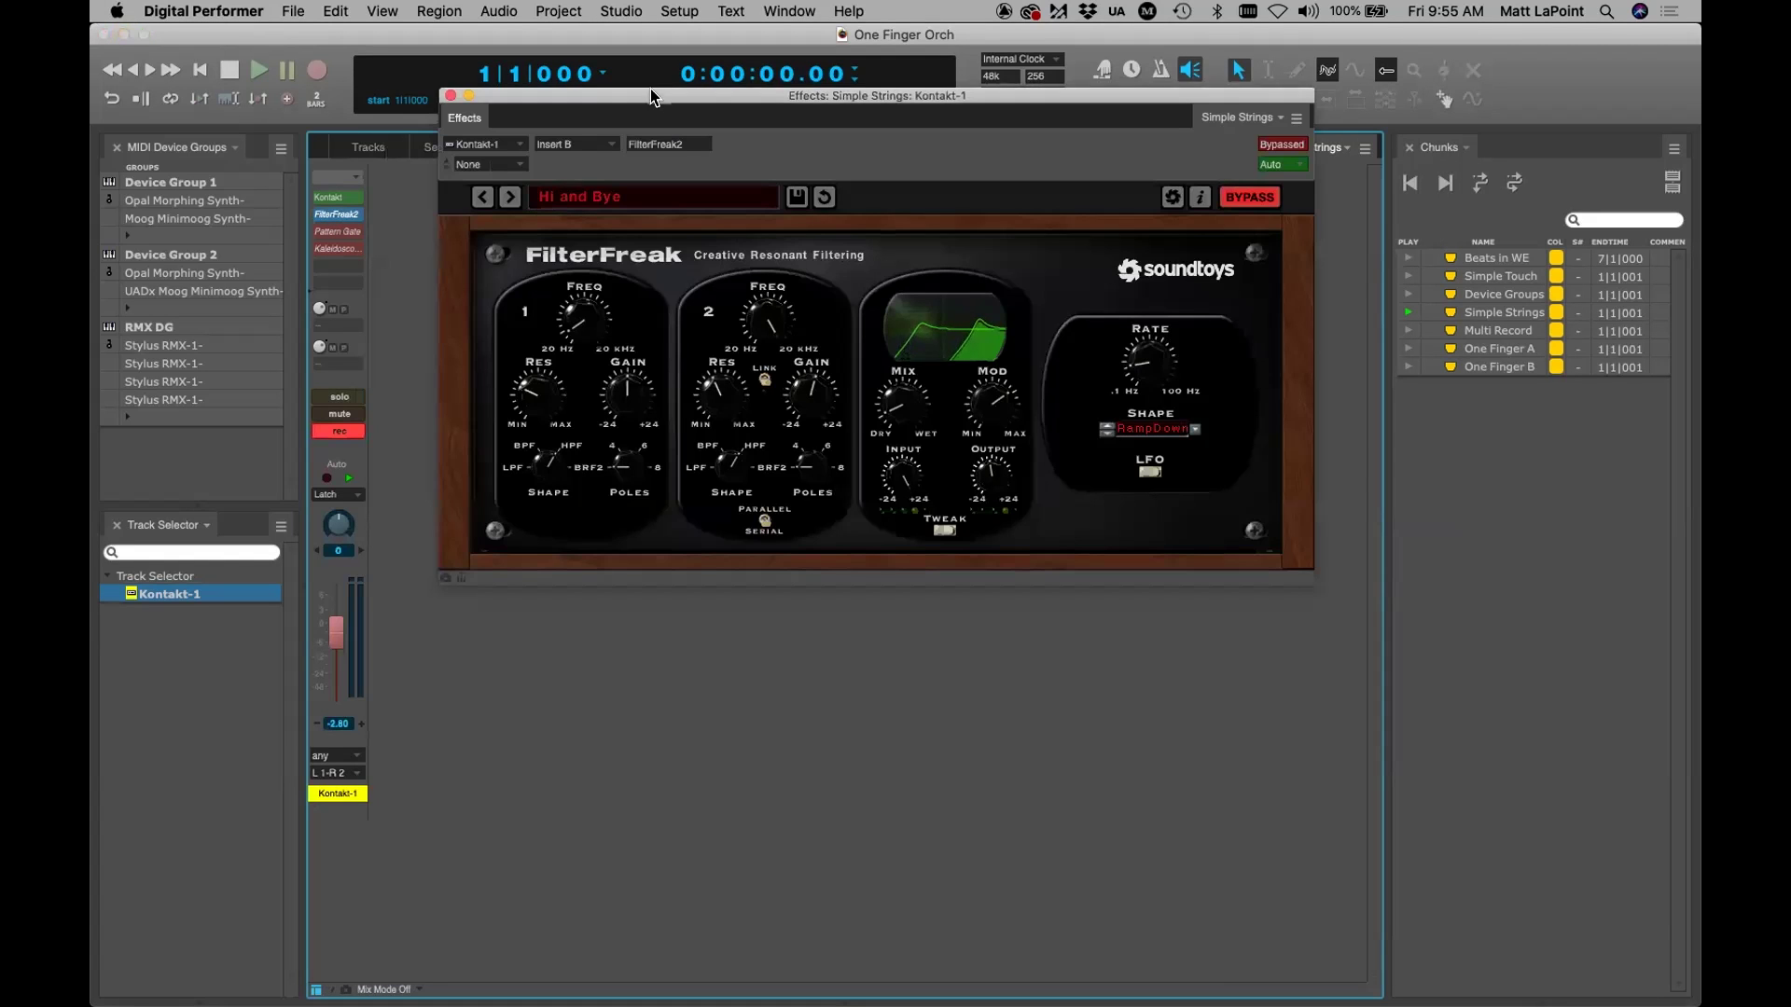
left_click_drag(643, 93, 723, 247)
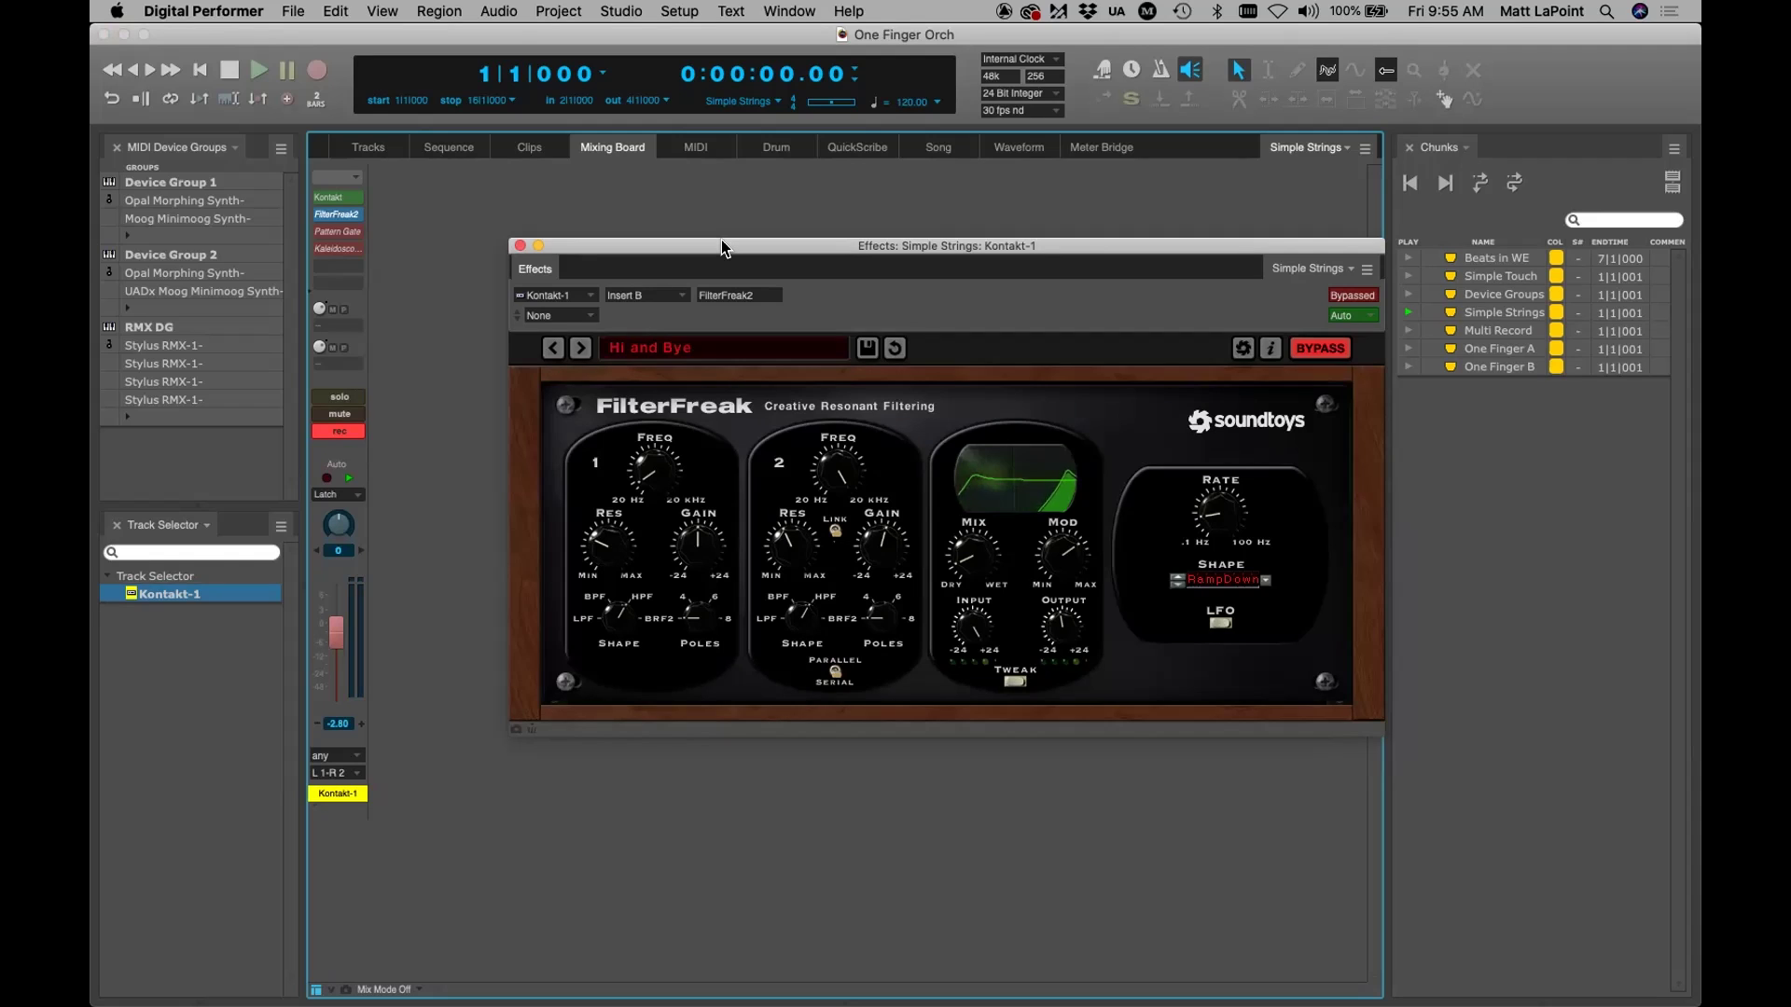
left_click_drag(748, 242, 716, 230)
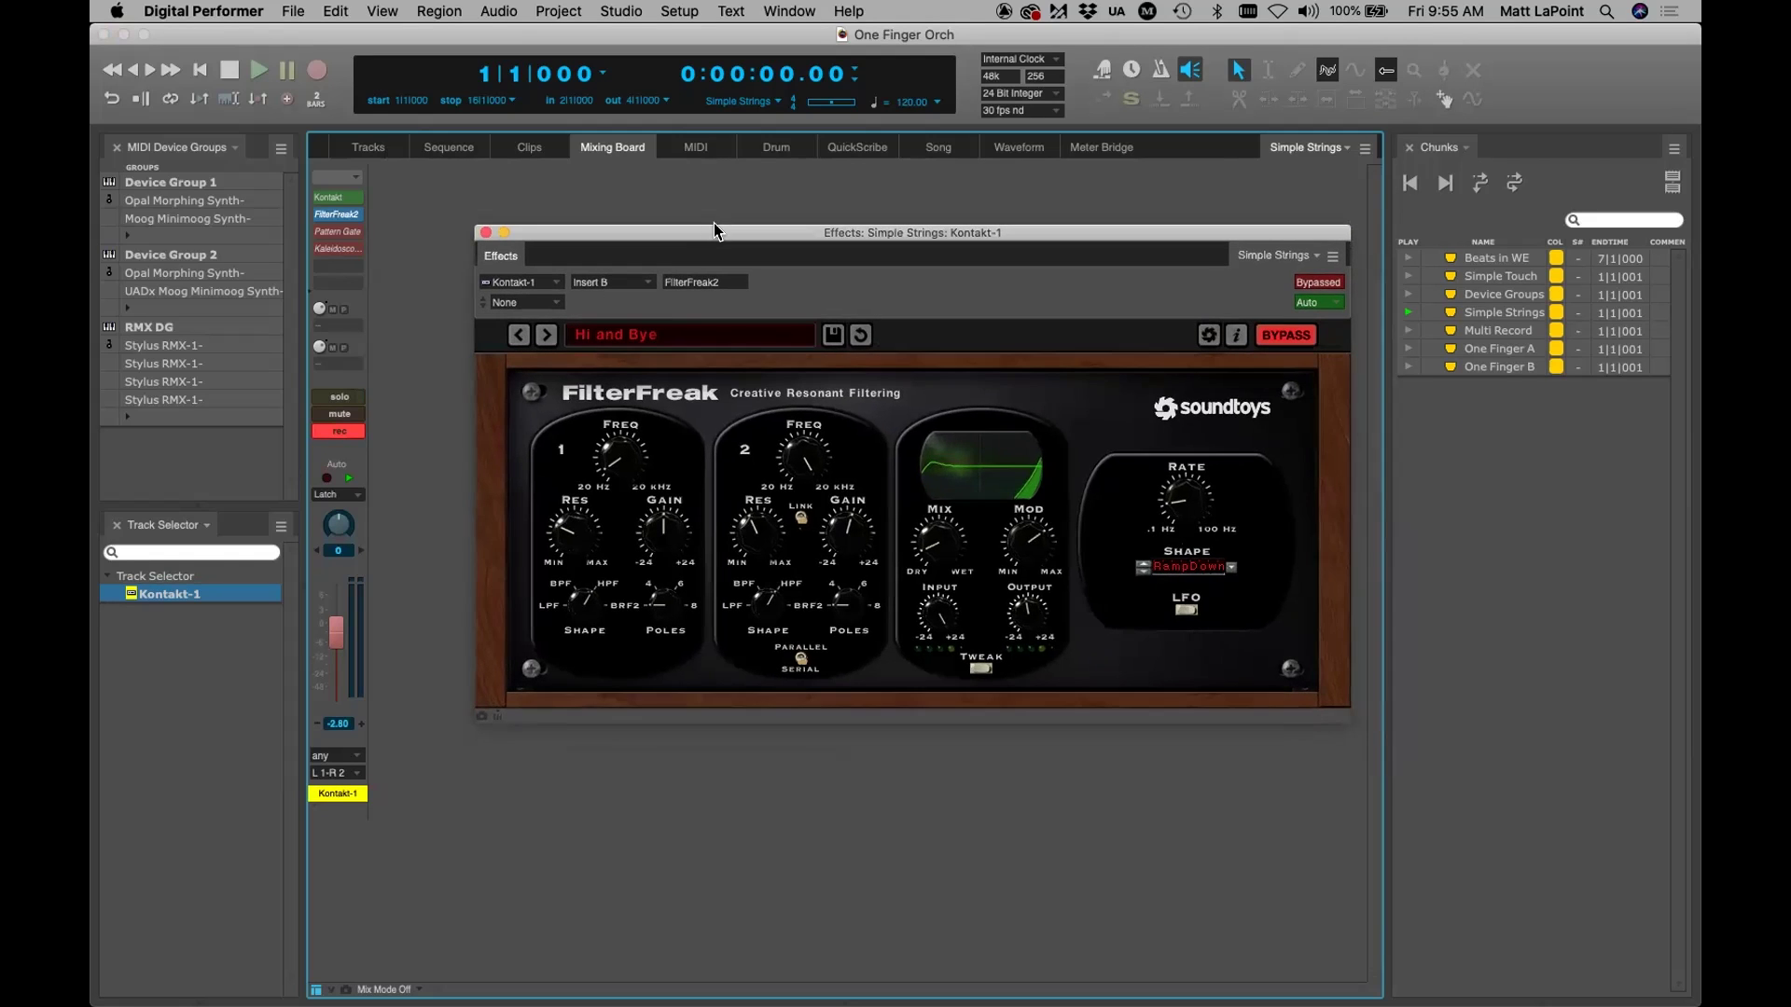
left_click(1307, 283)
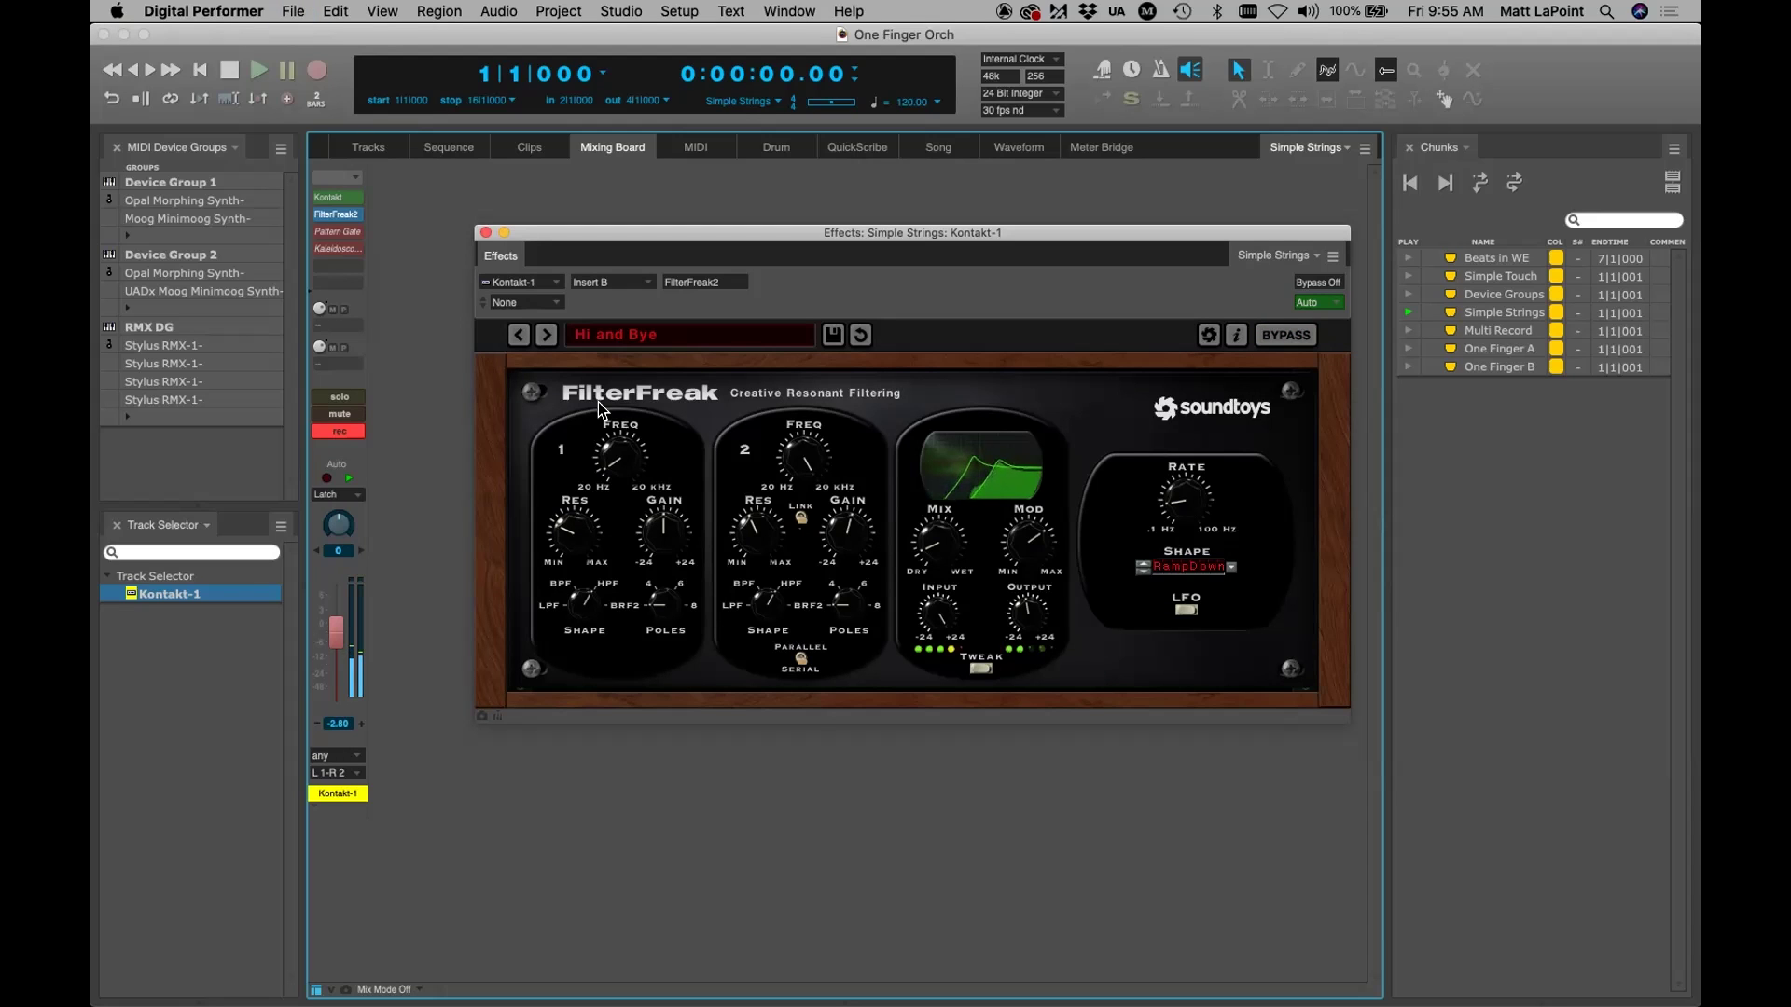
Adjust the FilterFreak2 Mix amount slightly, save the project and close the effect window
mouse_move(933, 556)
left_mouse_down()
mouse_move(919, 560)
mouse_move(948, 534)
mouse_move(922, 533)
left_mouse_up()
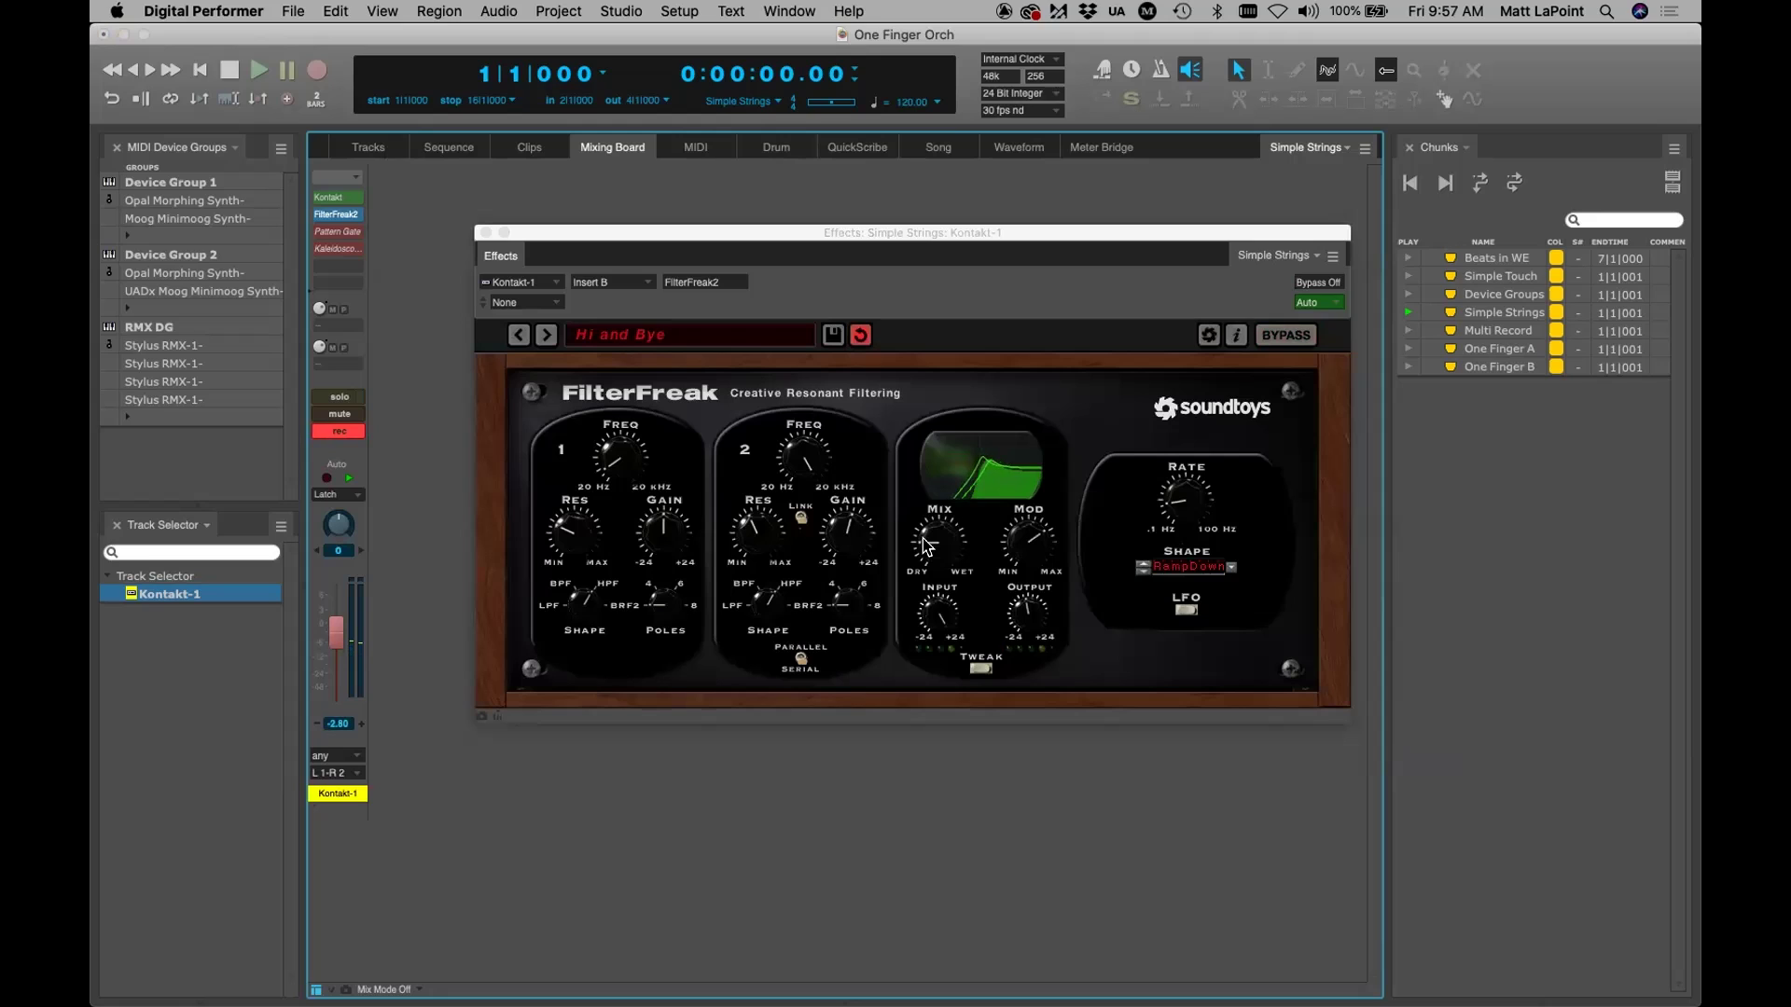
key("super+s")
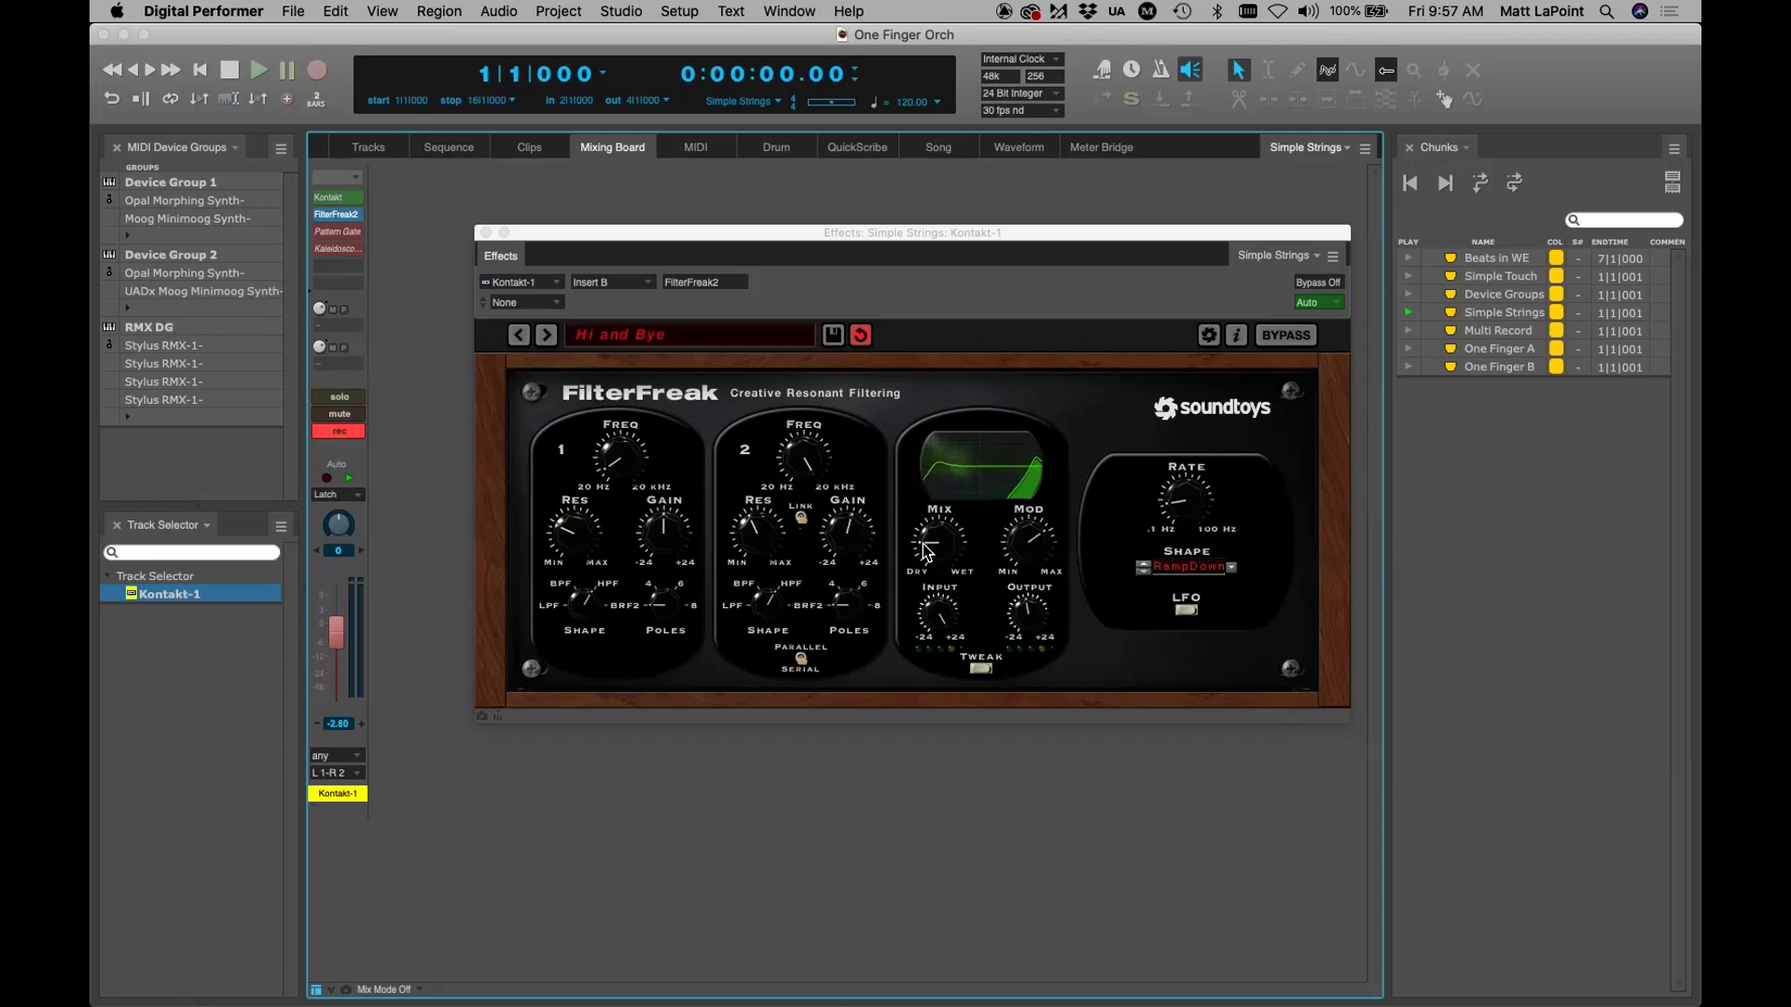
left_click(485, 232)
Open Kontakt-1's Pattern Gate, reposition its window, reduce the gate depth, turn off its bypass and save the project
left_click(338, 231)
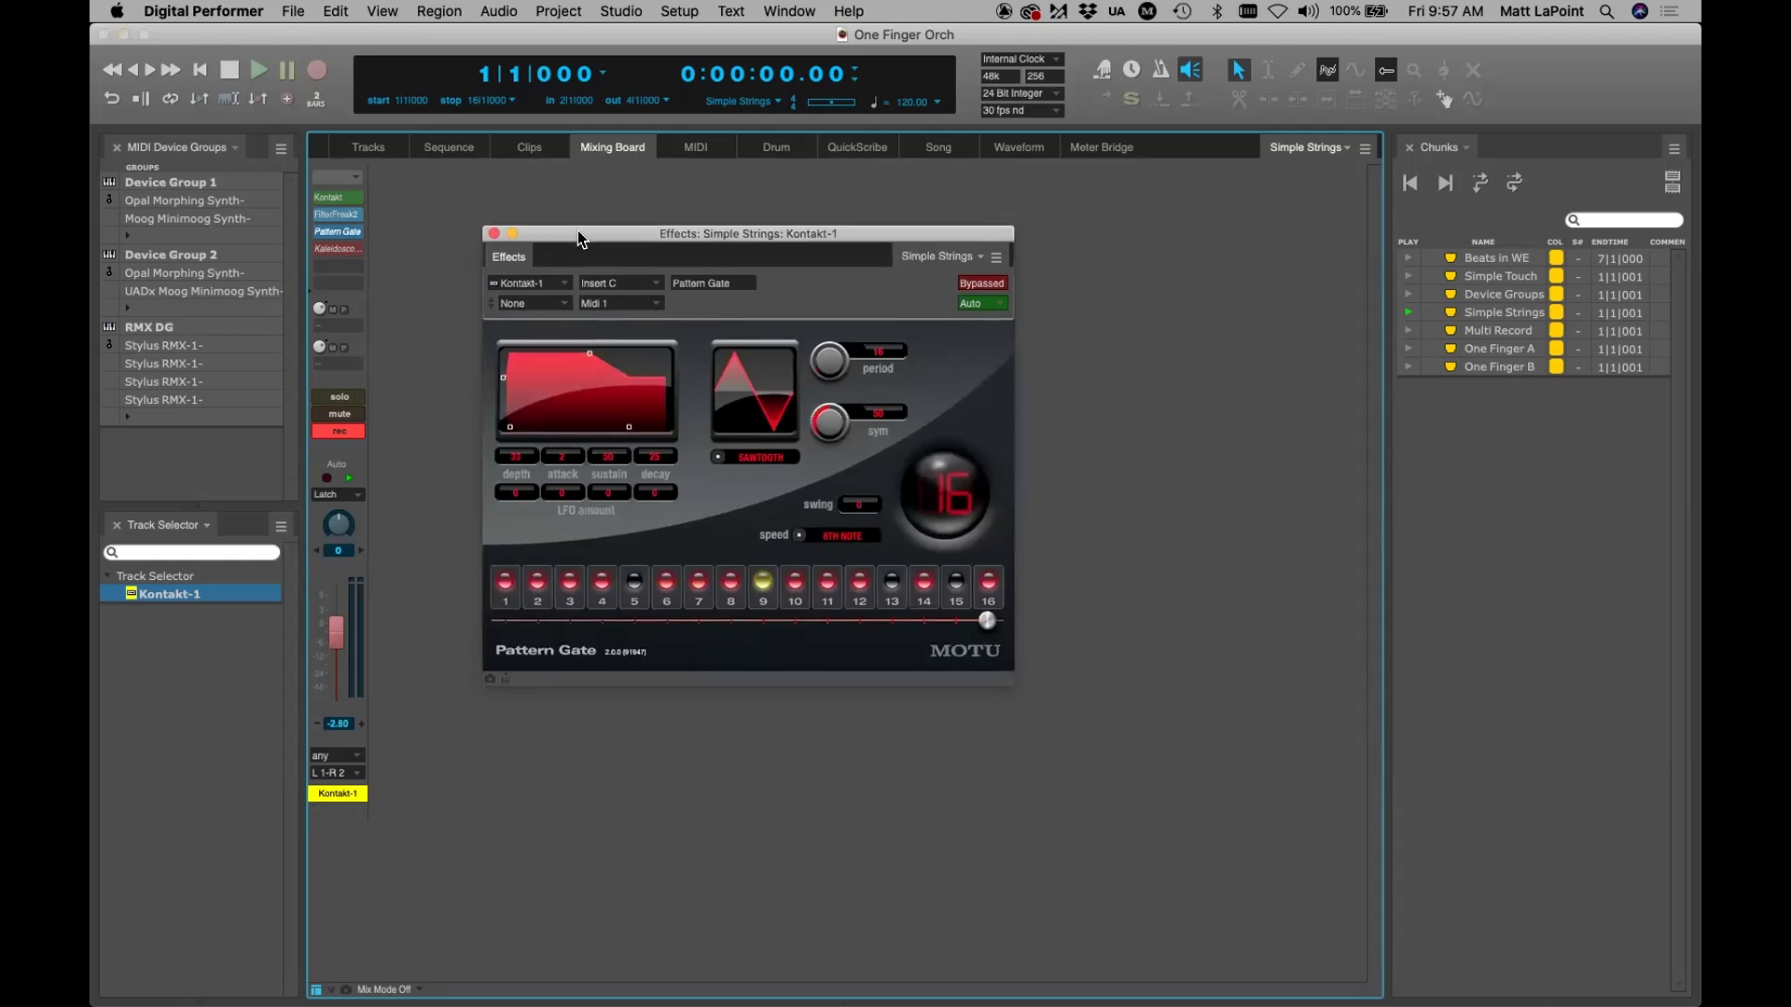
left_click_drag(579, 232, 866, 234)
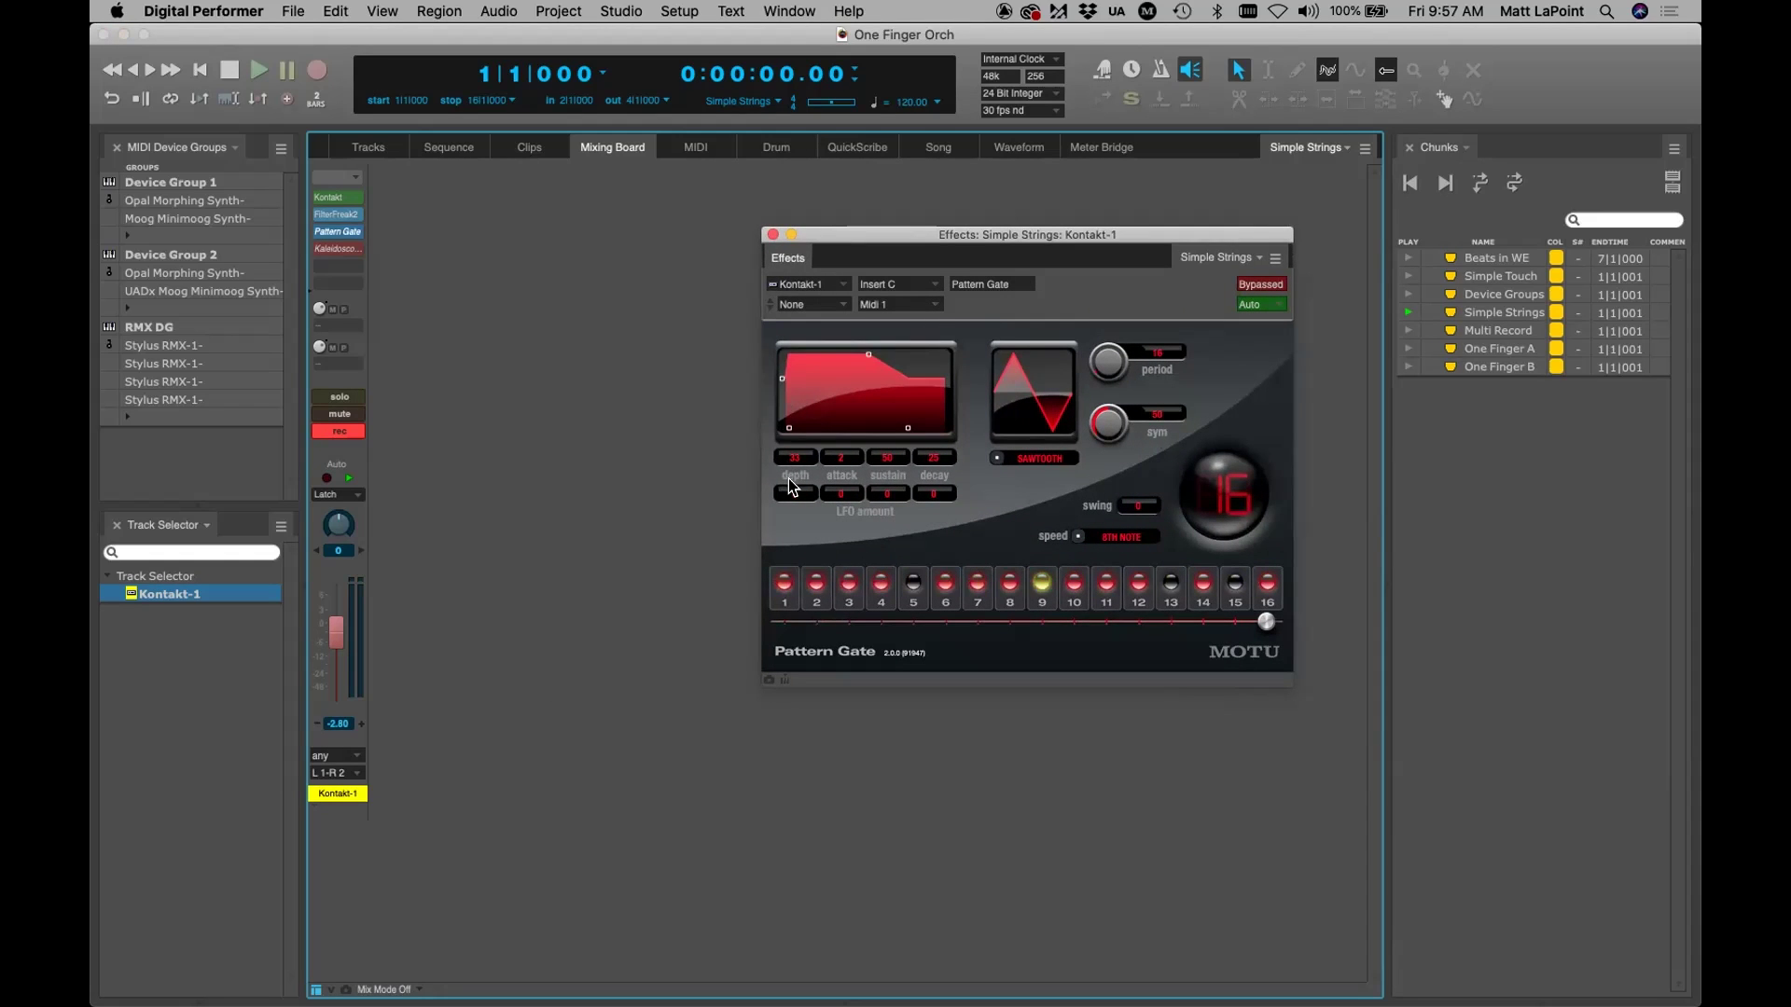
mouse_move(780, 377)
left_mouse_down()
mouse_move(785, 435)
mouse_move(784, 364)
left_mouse_up()
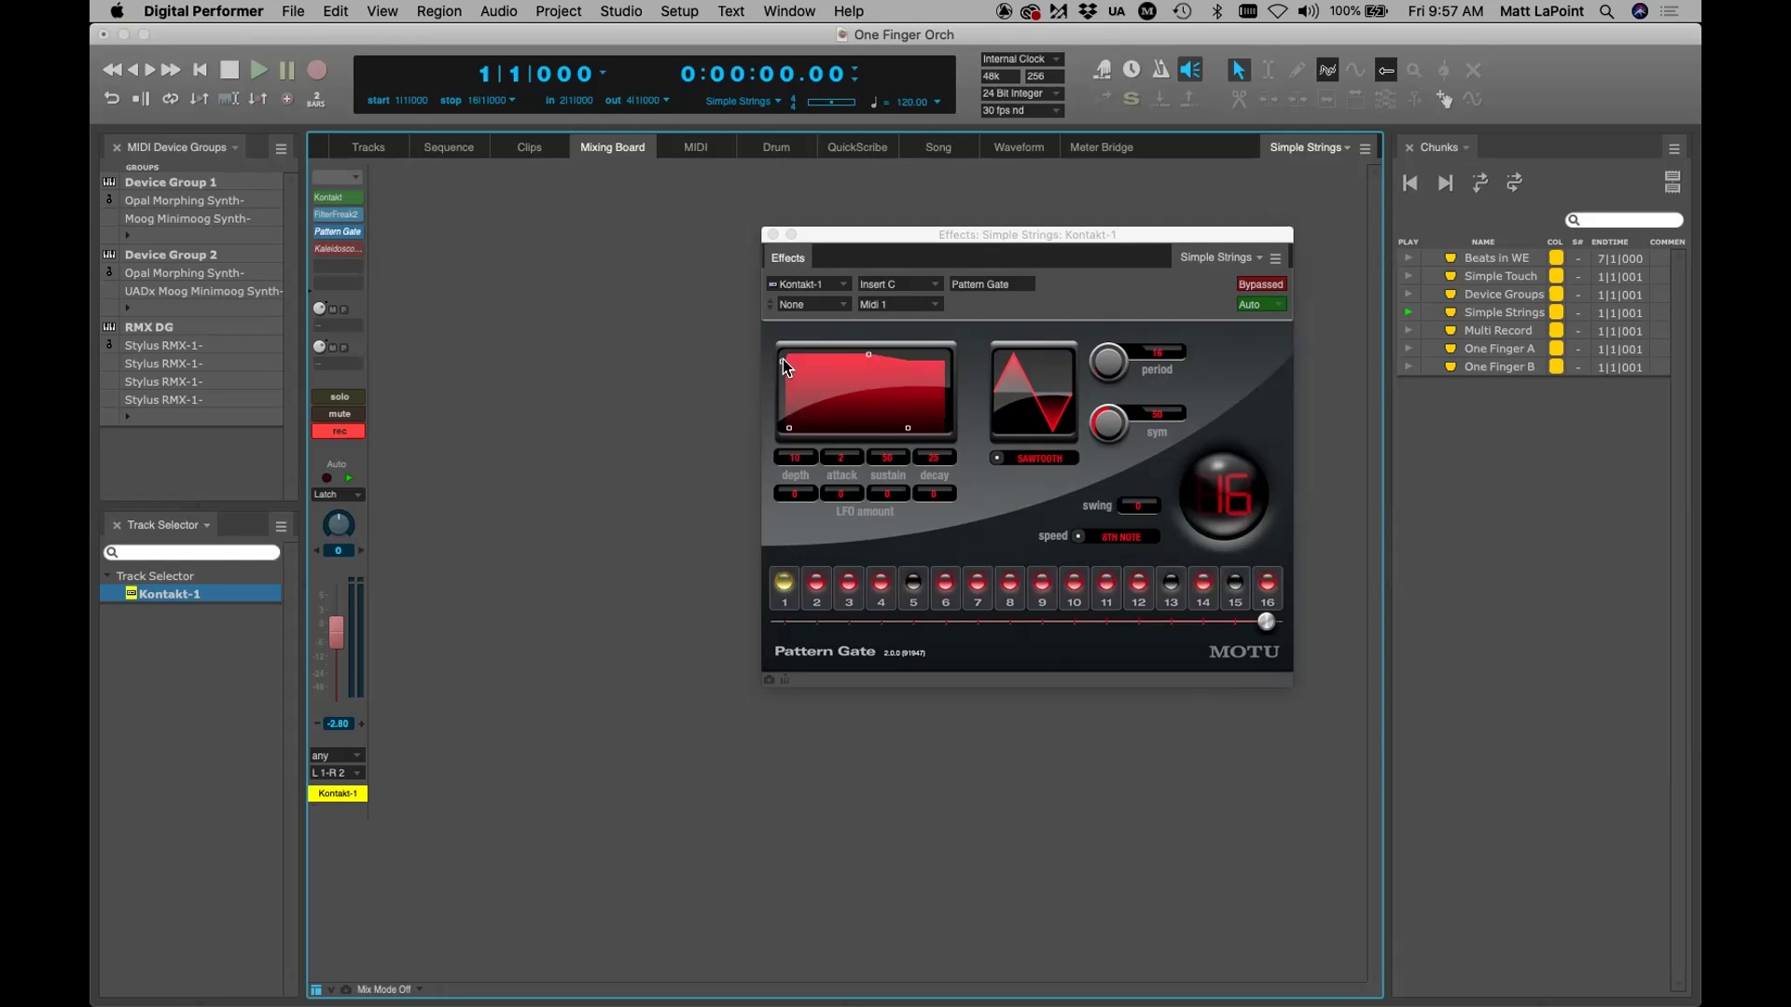
left_click(1250, 286)
key("super+s")
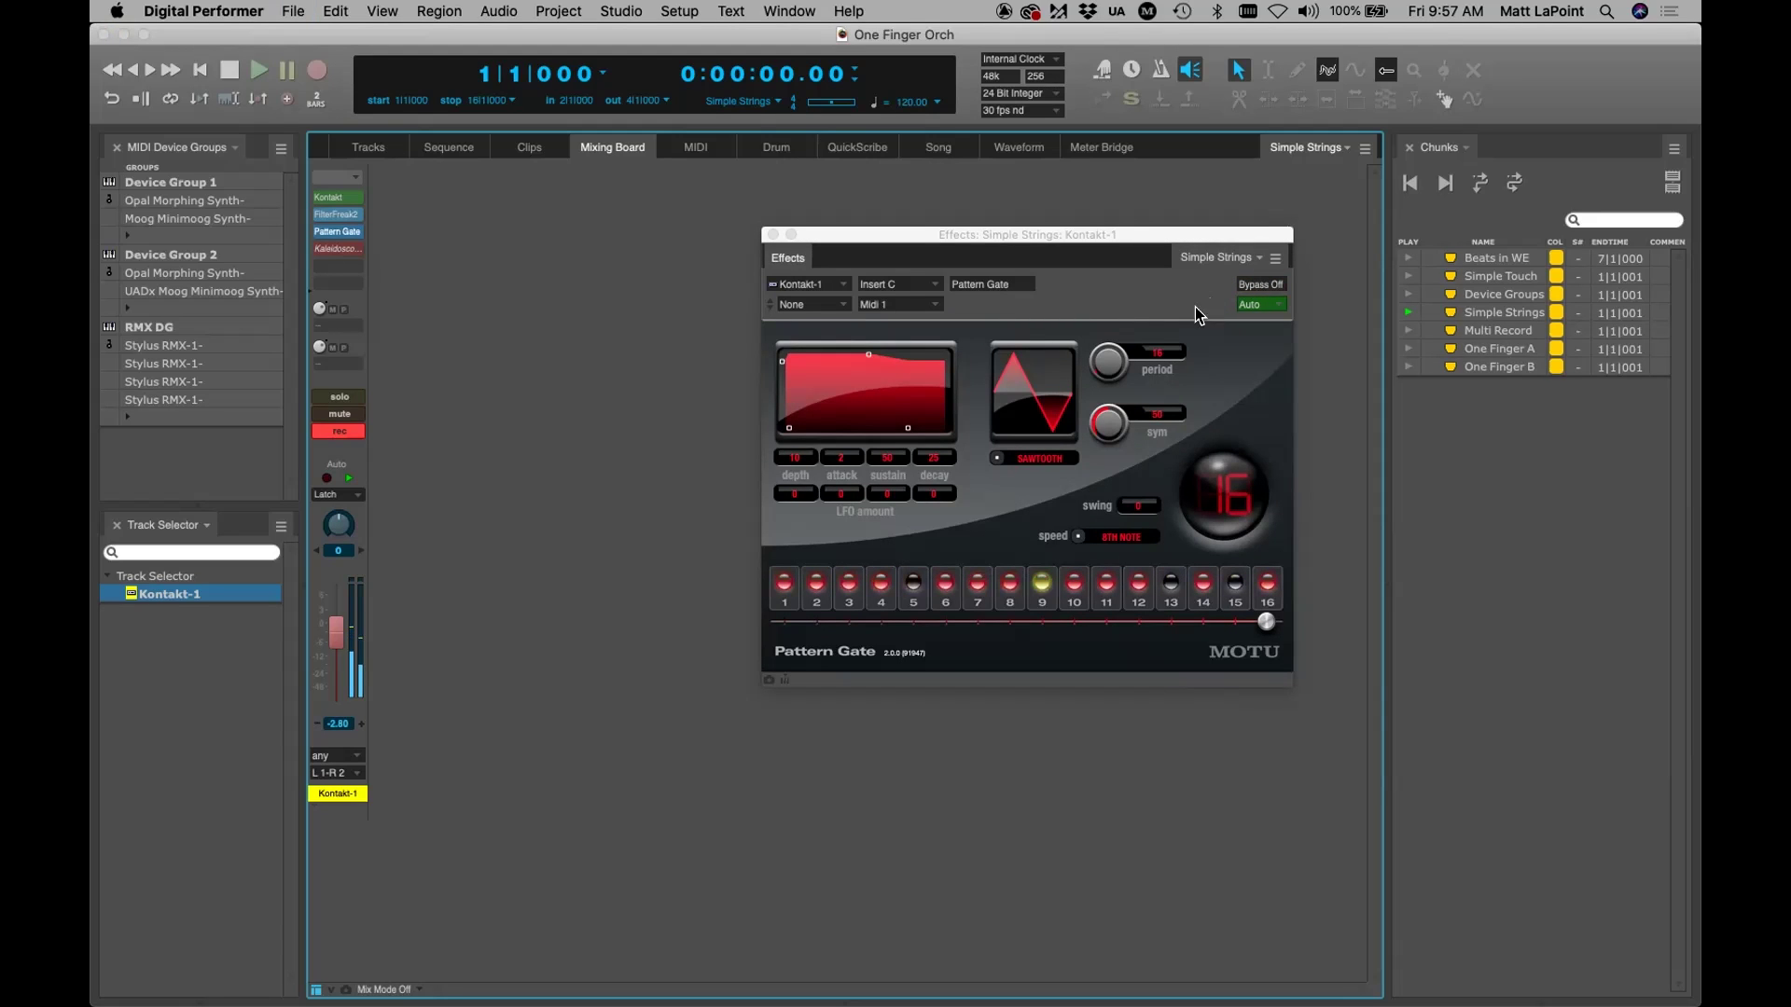
Try deeper and shallower Pattern Gate depths with the depth handle in the envelope display
left_click_drag(780, 366, 780, 384)
left_click_drag(780, 378, 781, 362)
left_click_drag(775, 362, 776, 370)
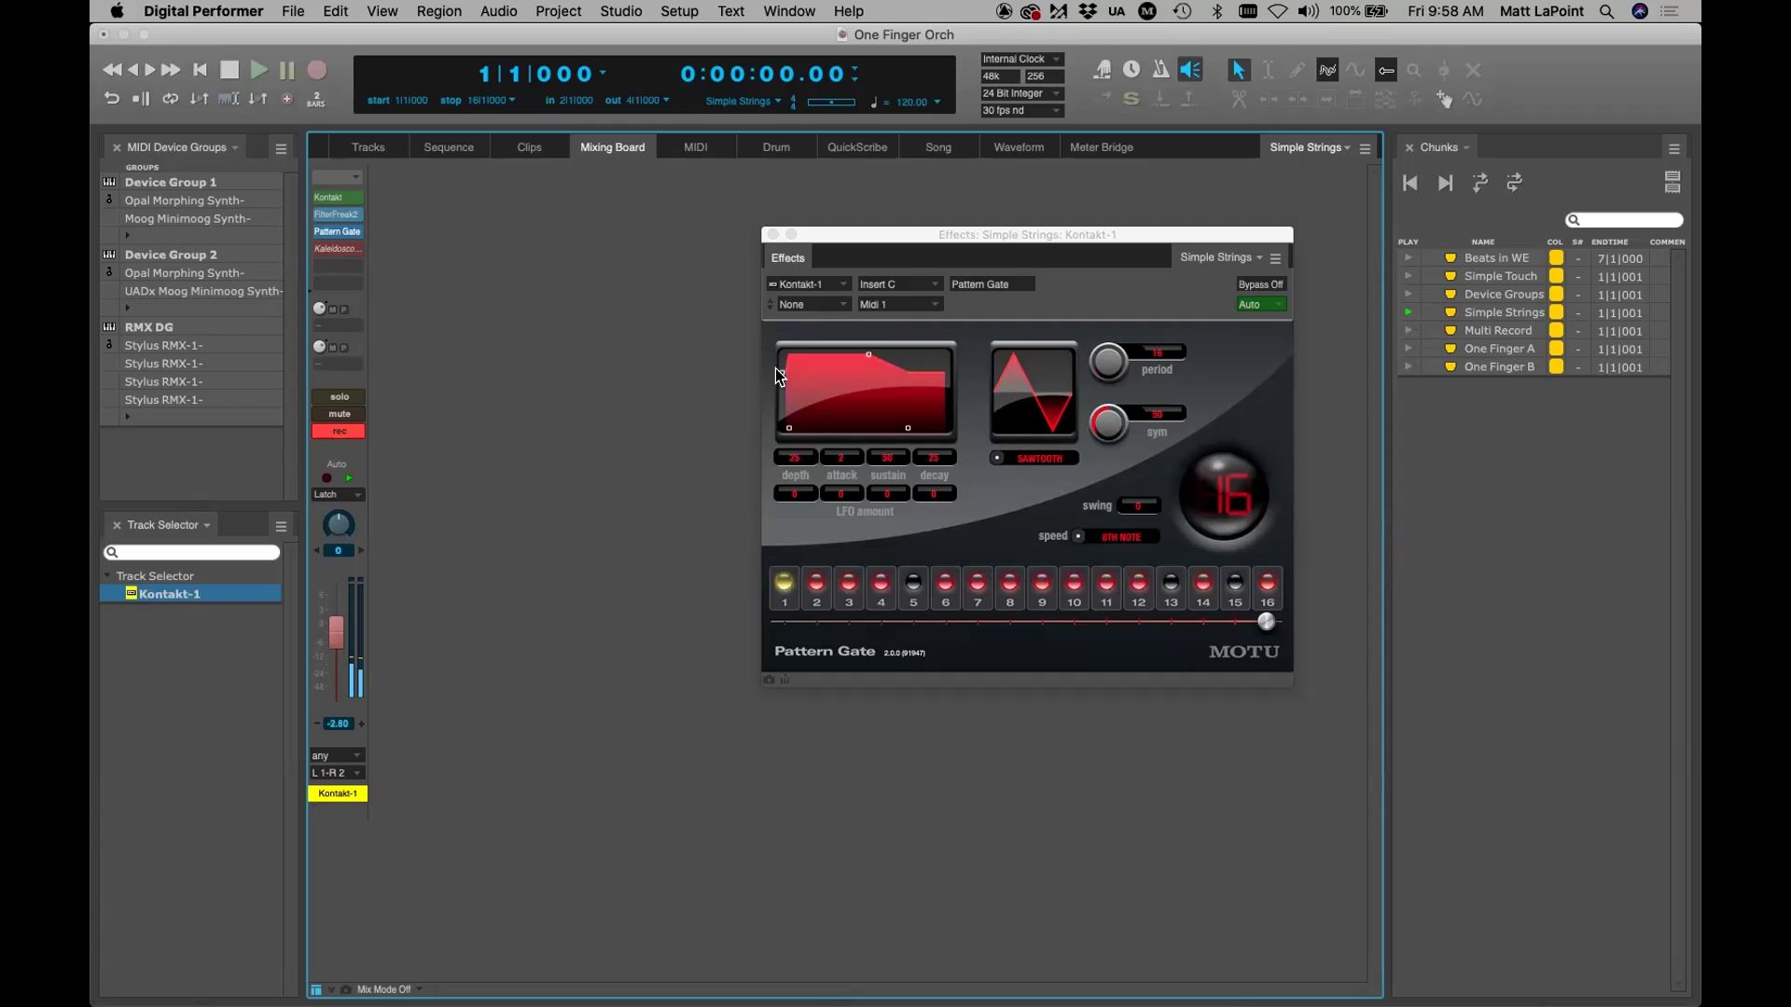
mouse_move(777, 376)
left_mouse_down()
mouse_move(782, 418)
mouse_move(779, 378)
left_mouse_up()
left_click_drag(782, 377, 783, 373)
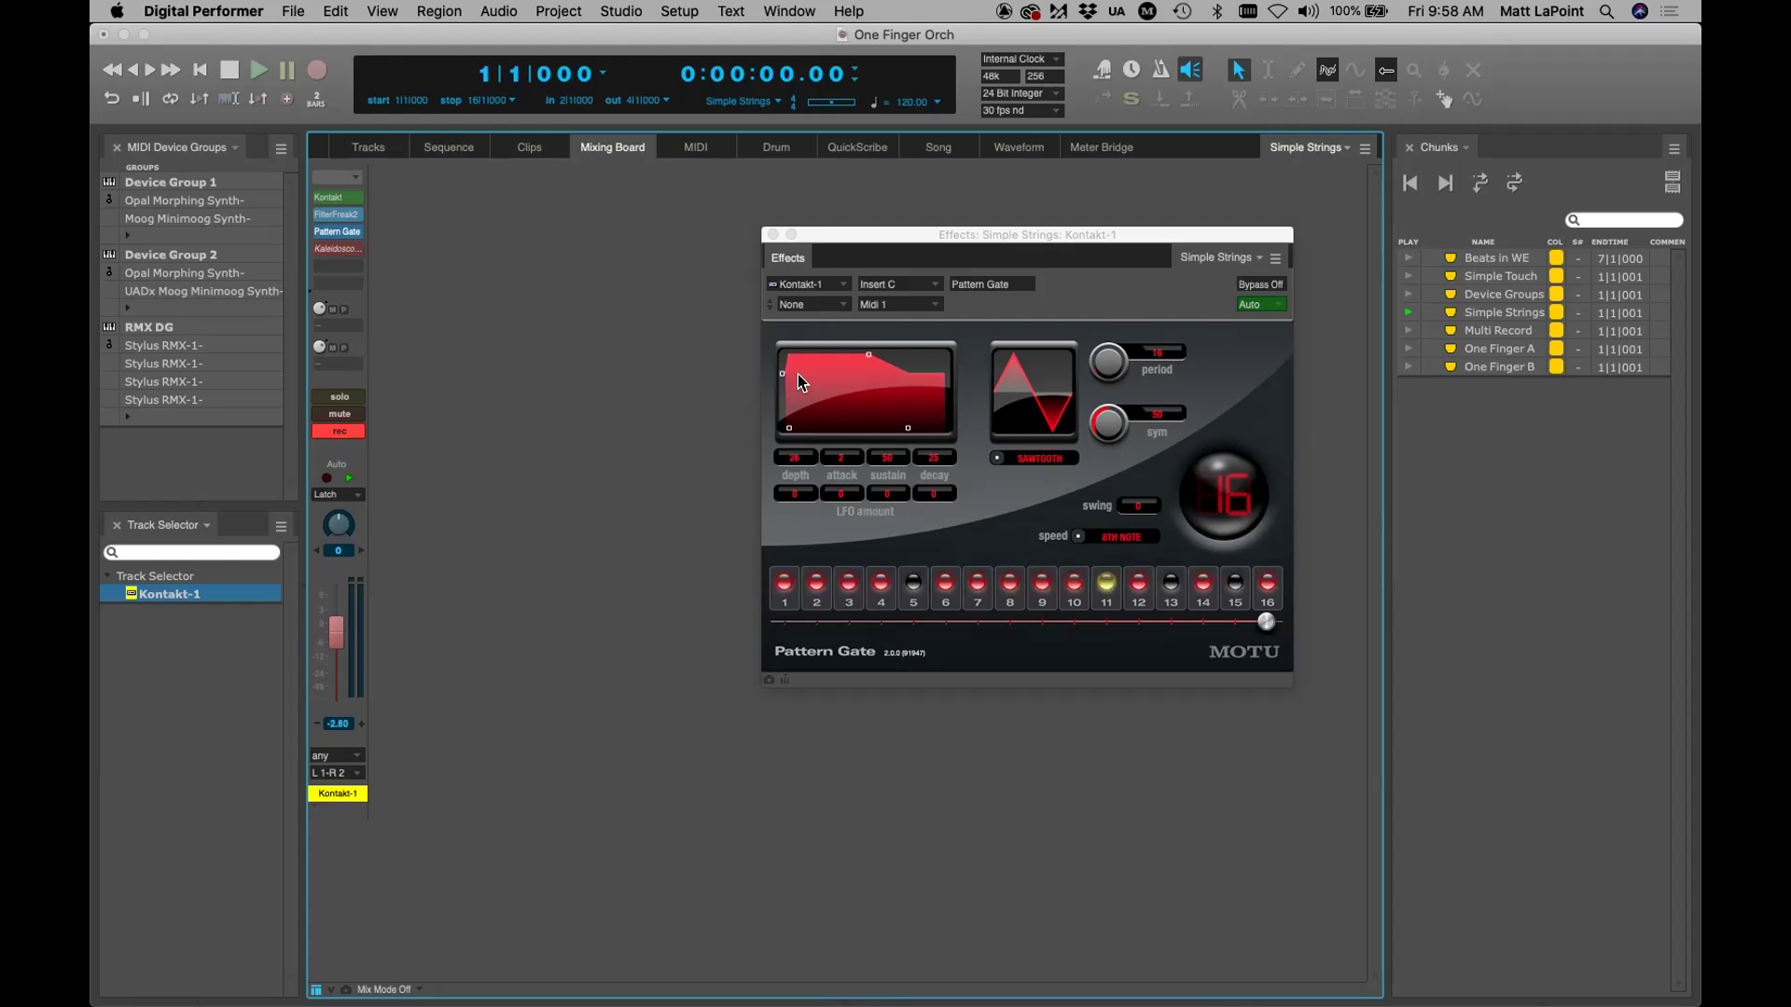
Look over the Pattern Gate LFO shapes, try LFO modulation on the depth and reset that LFO amount to 0
left_click(1022, 456)
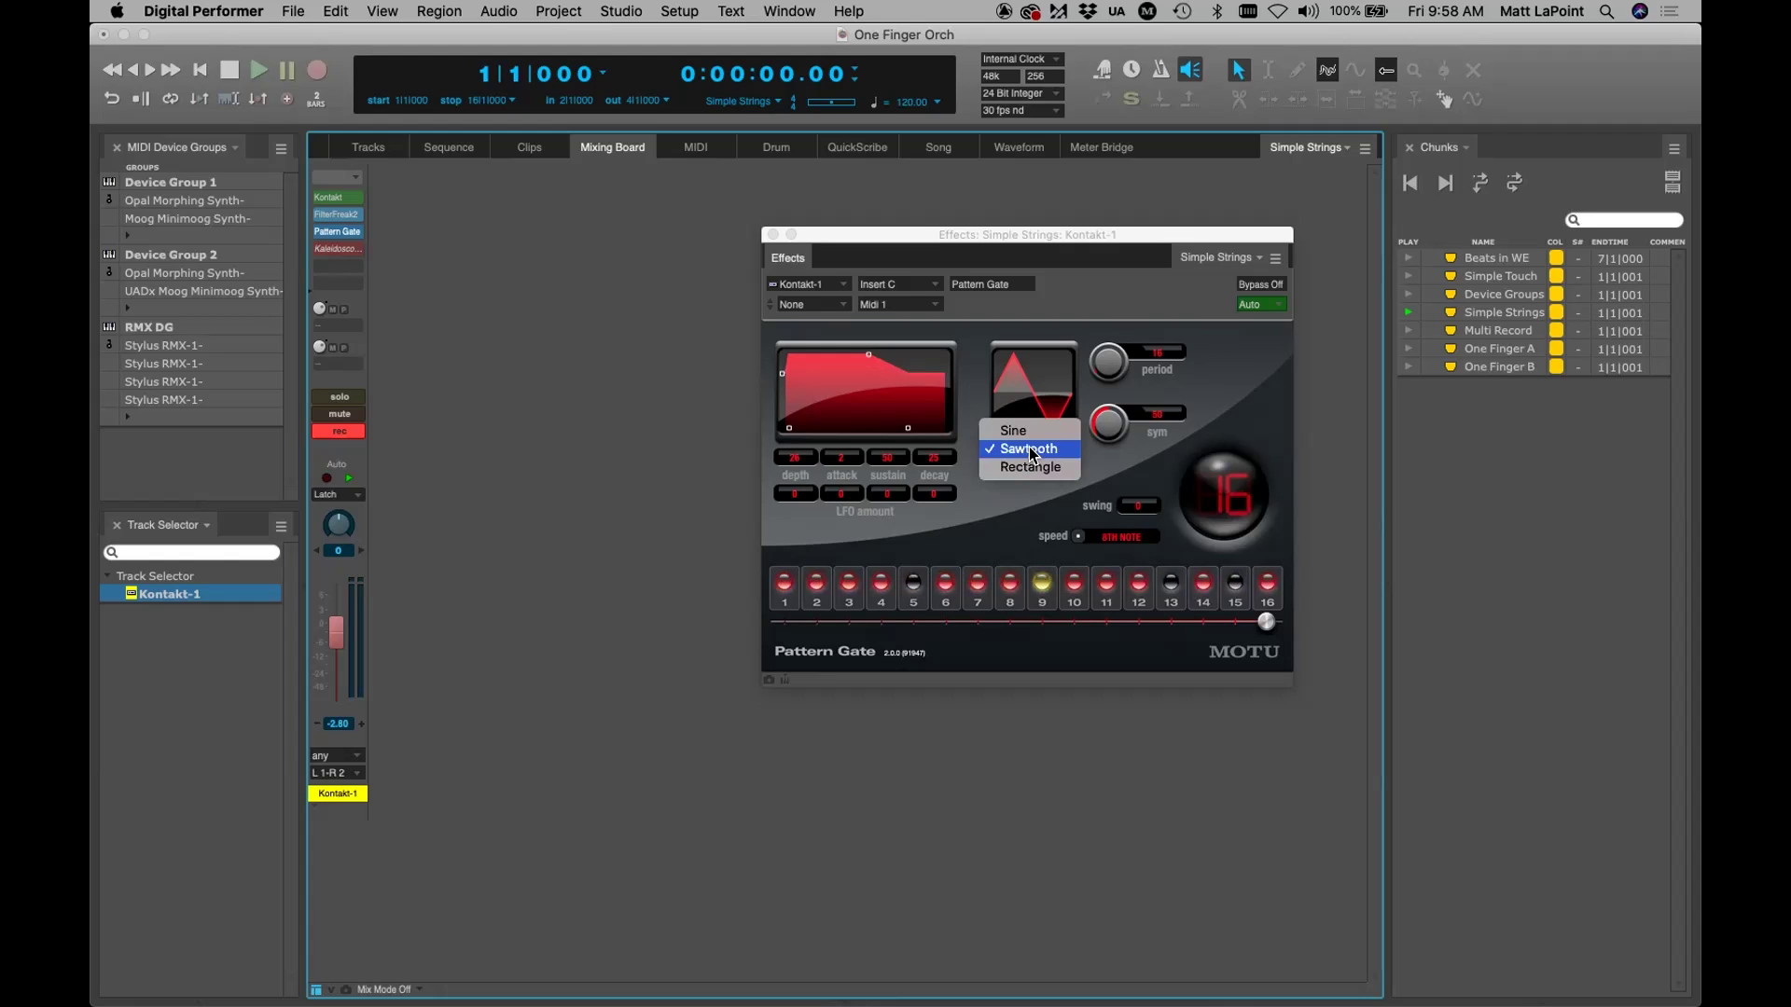
left_click(1061, 304)
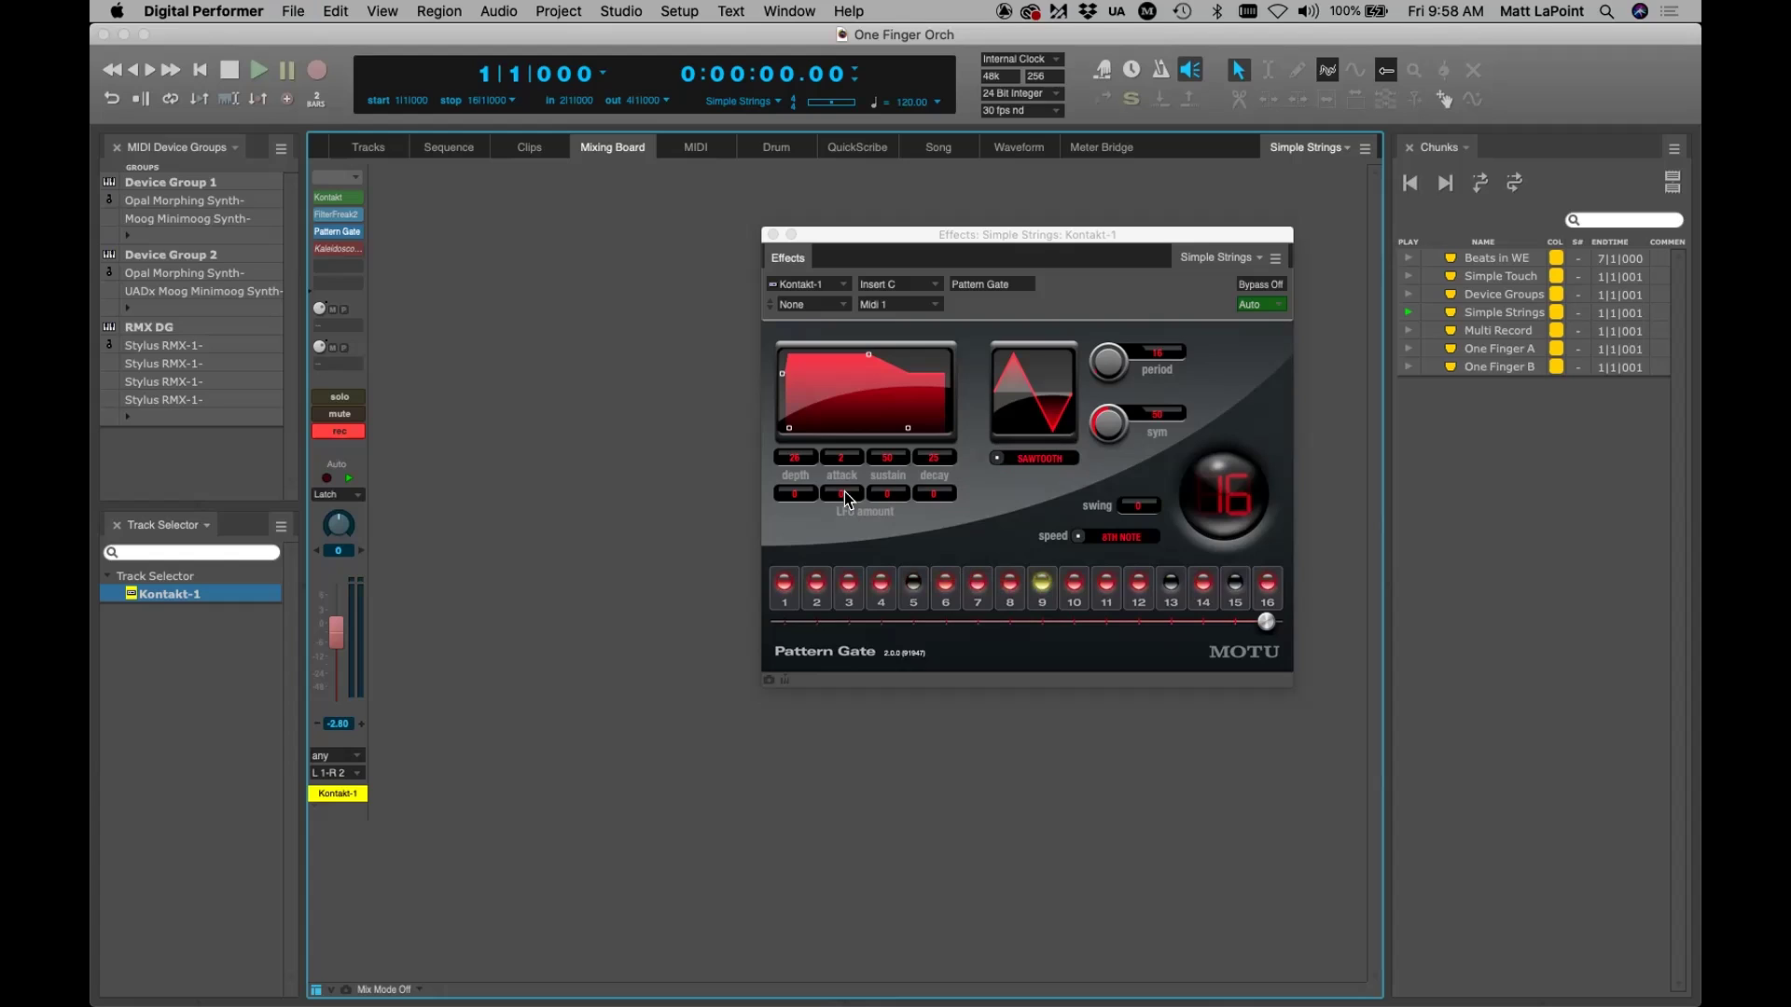
left_click_drag(793, 489, 819, 533)
left_click_drag(794, 491, 802, 387)
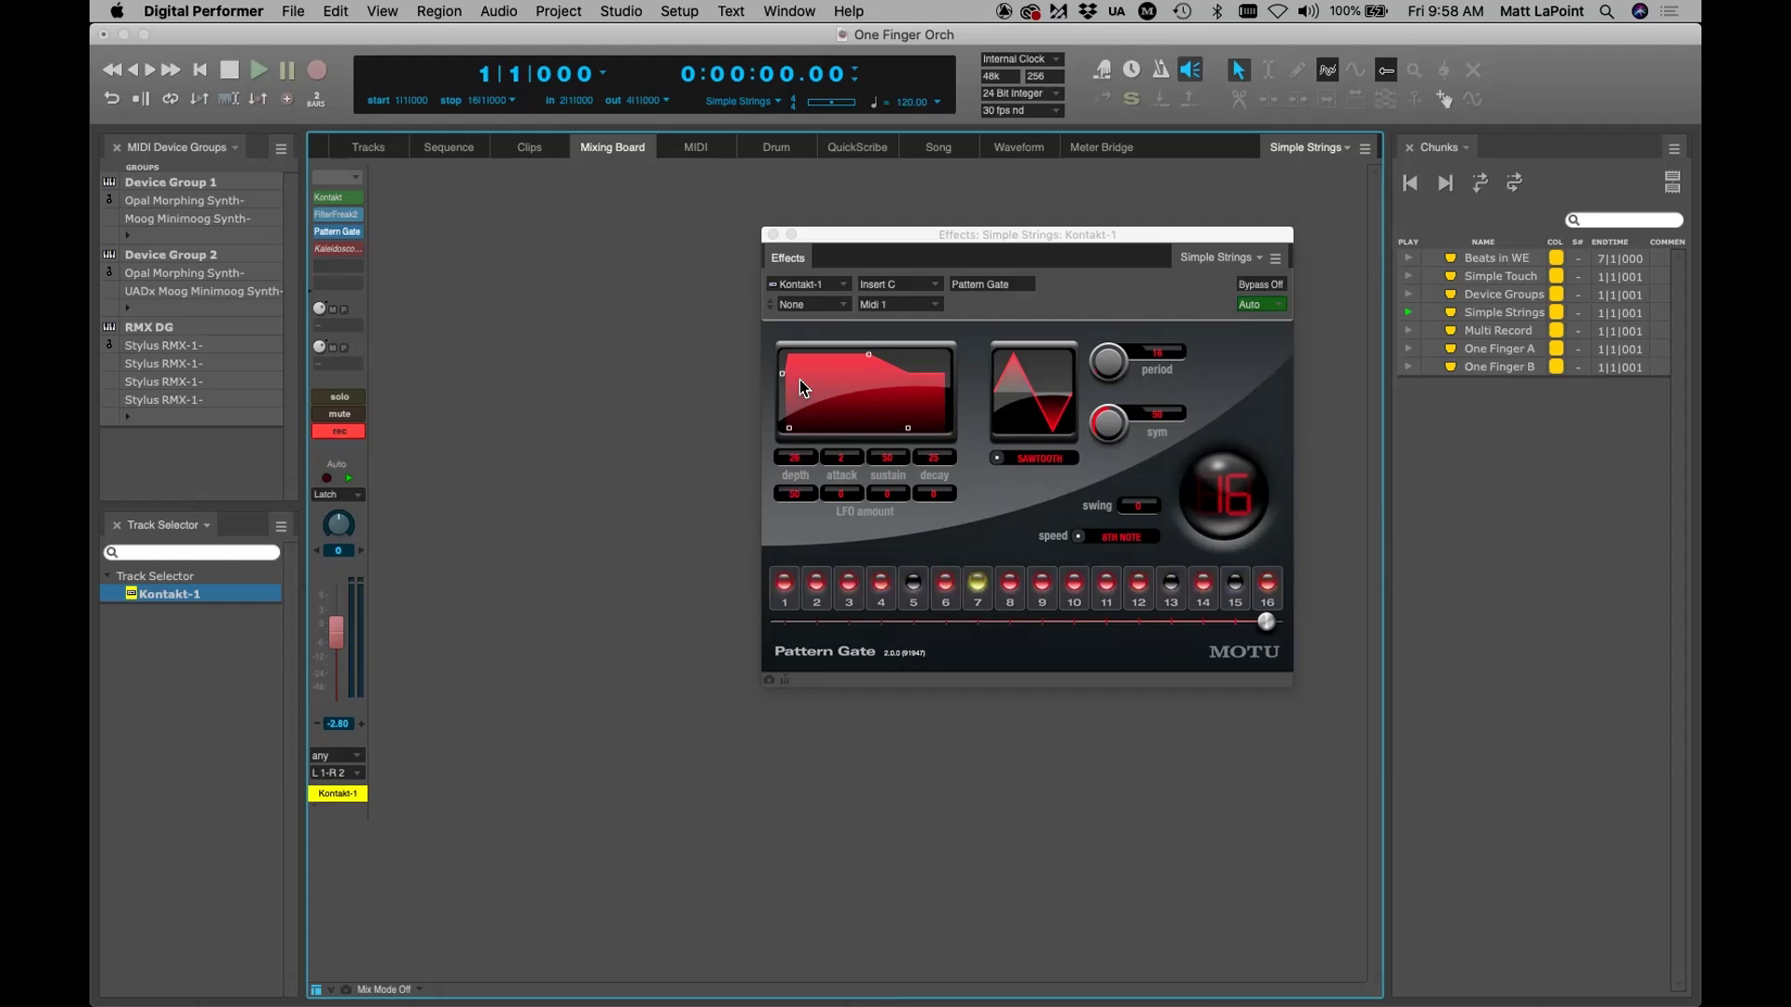
left_click(796, 493, "alt")
Open Kontakt-1's Kaleidoscopes insert, turn off its bypass and close its window
left_click(336, 249)
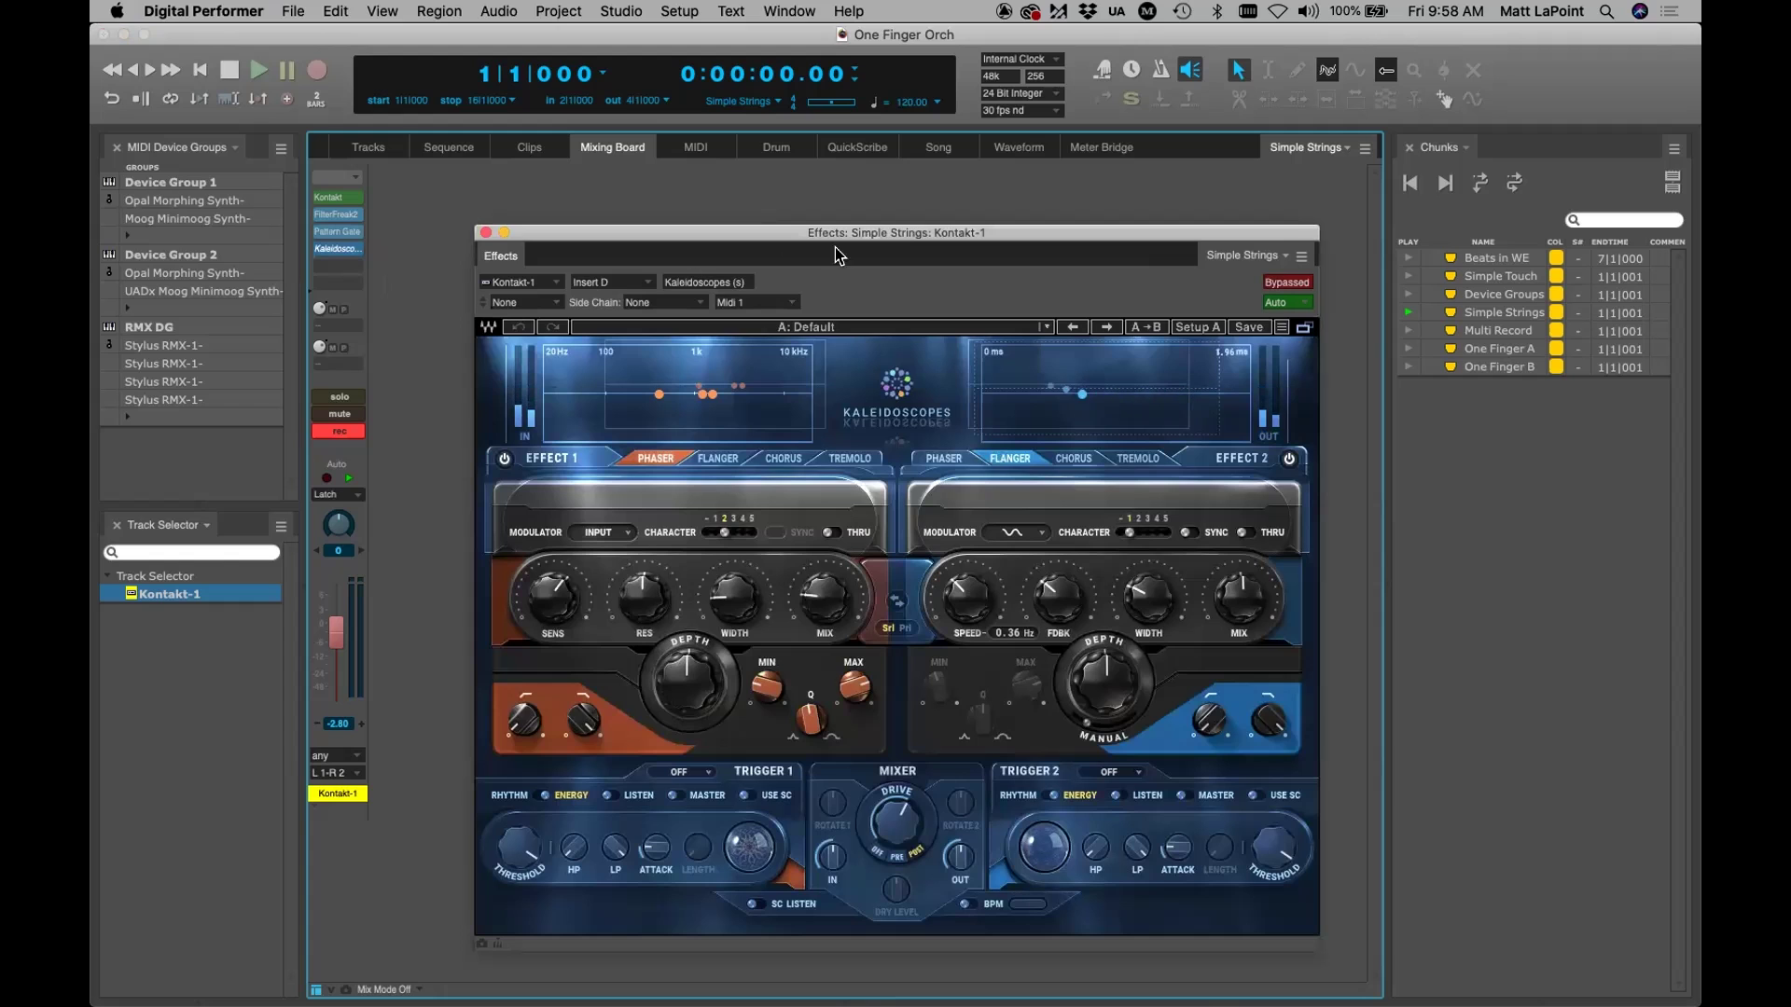
left_click_drag(859, 232, 877, 196)
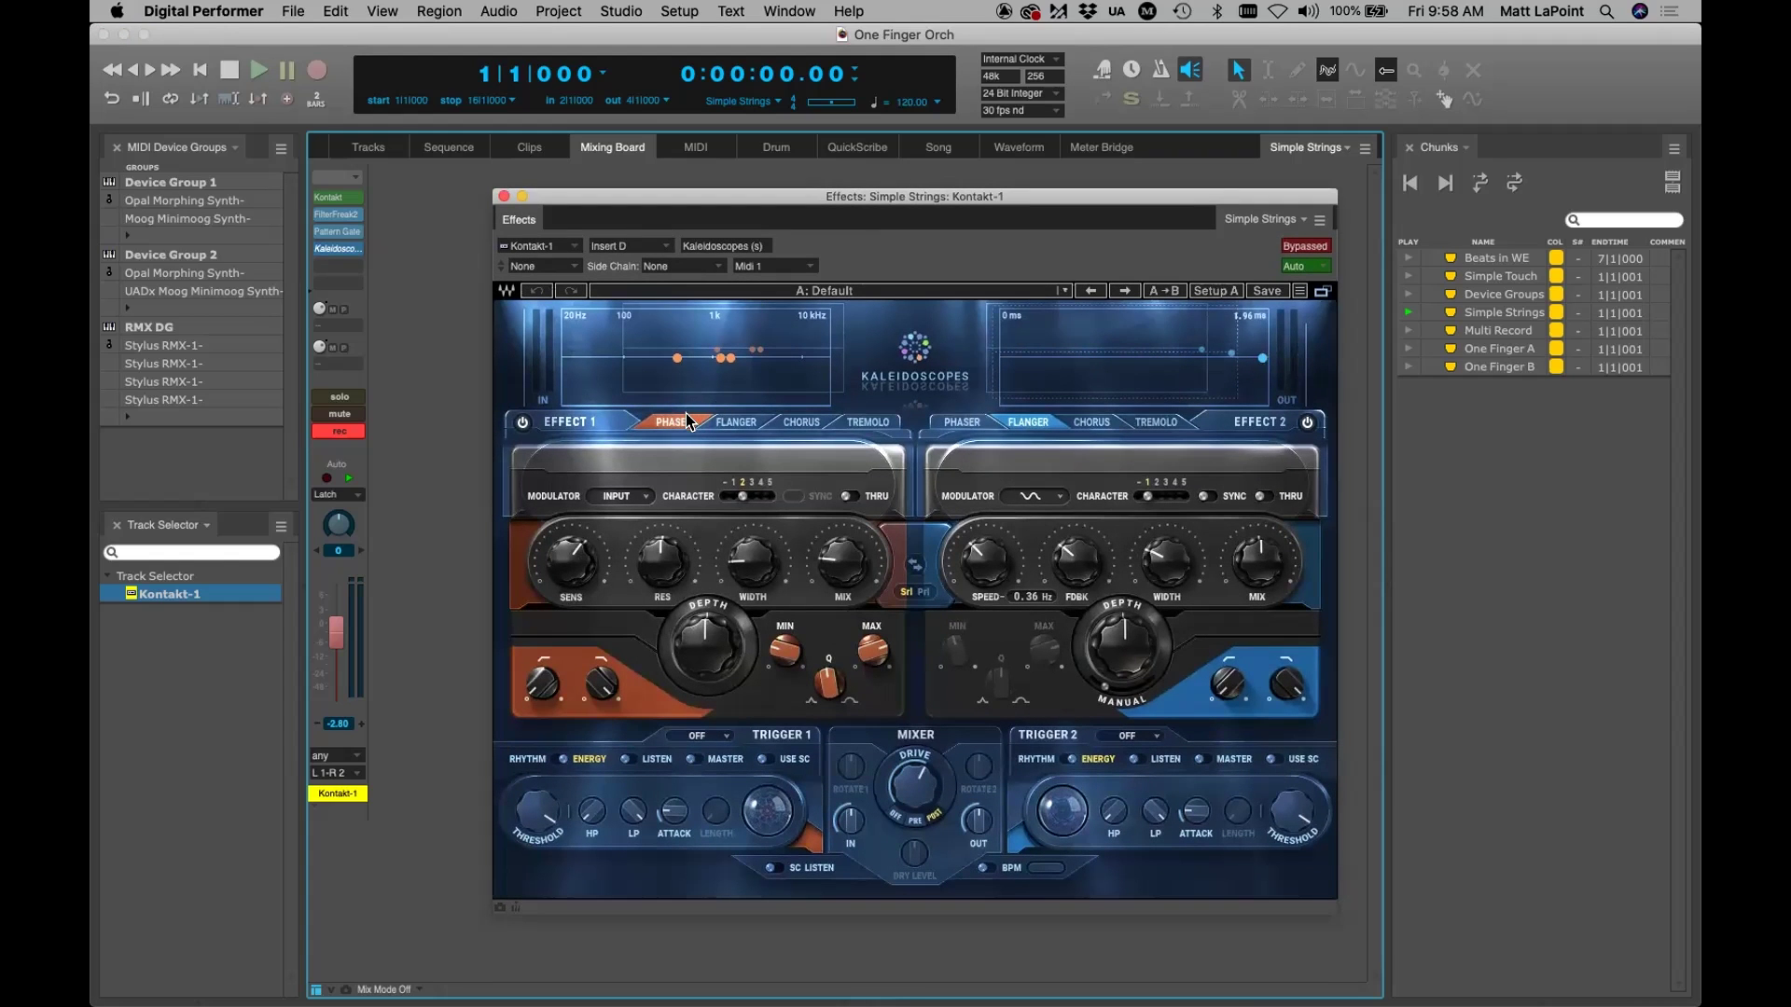
left_click(1293, 247)
left_click(501, 196)
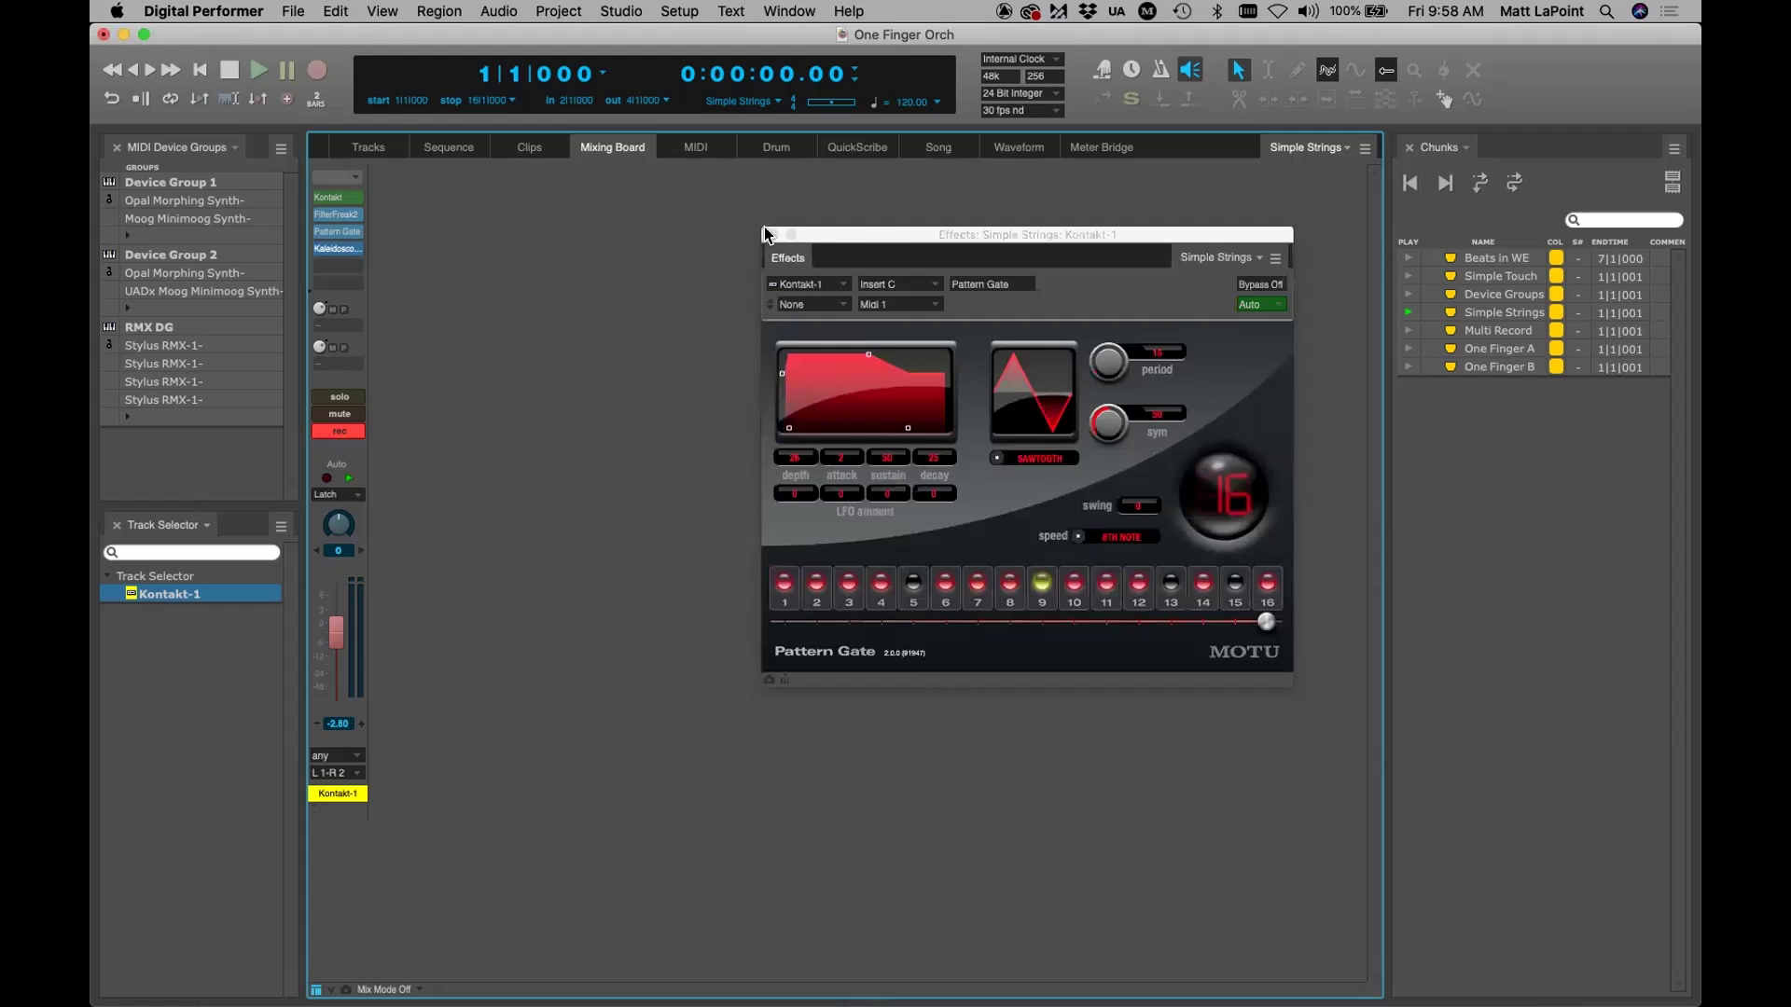
Reposition the Pattern Gate window, set the gate depth to 33 and shorten the pattern to 7 steps
left_click_drag(877, 237, 797, 205)
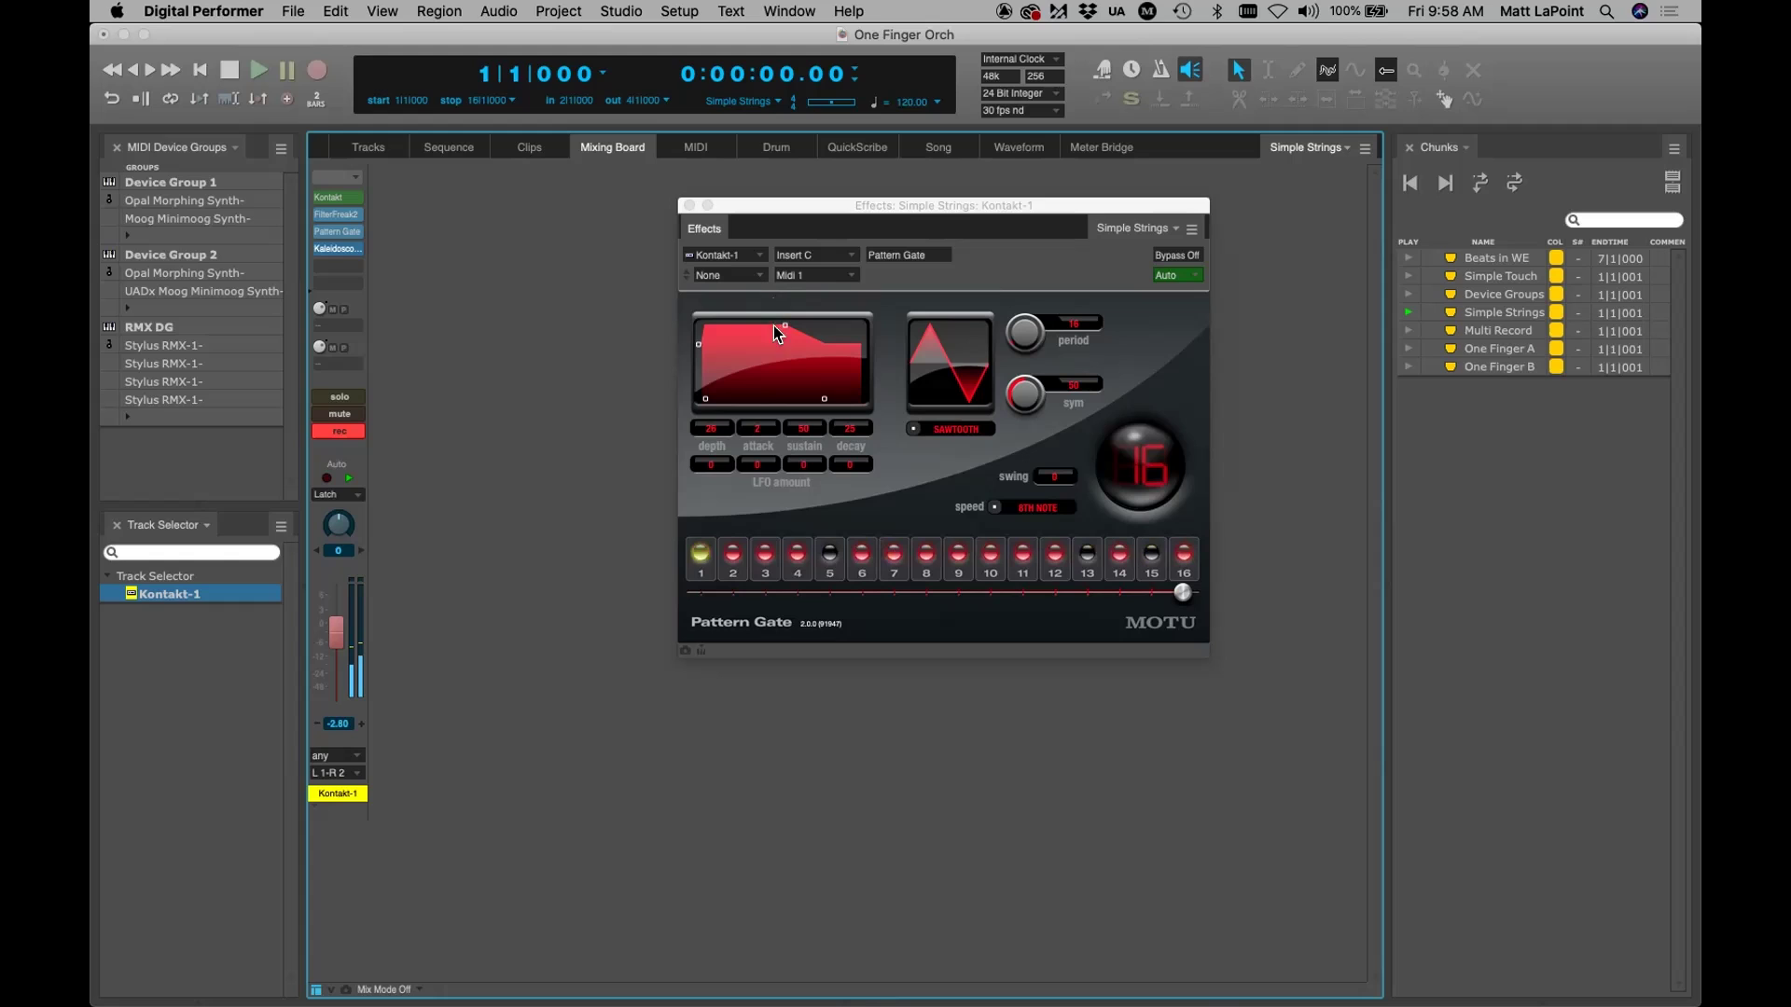
left_click(698, 345)
left_click_drag(698, 345, 698, 349)
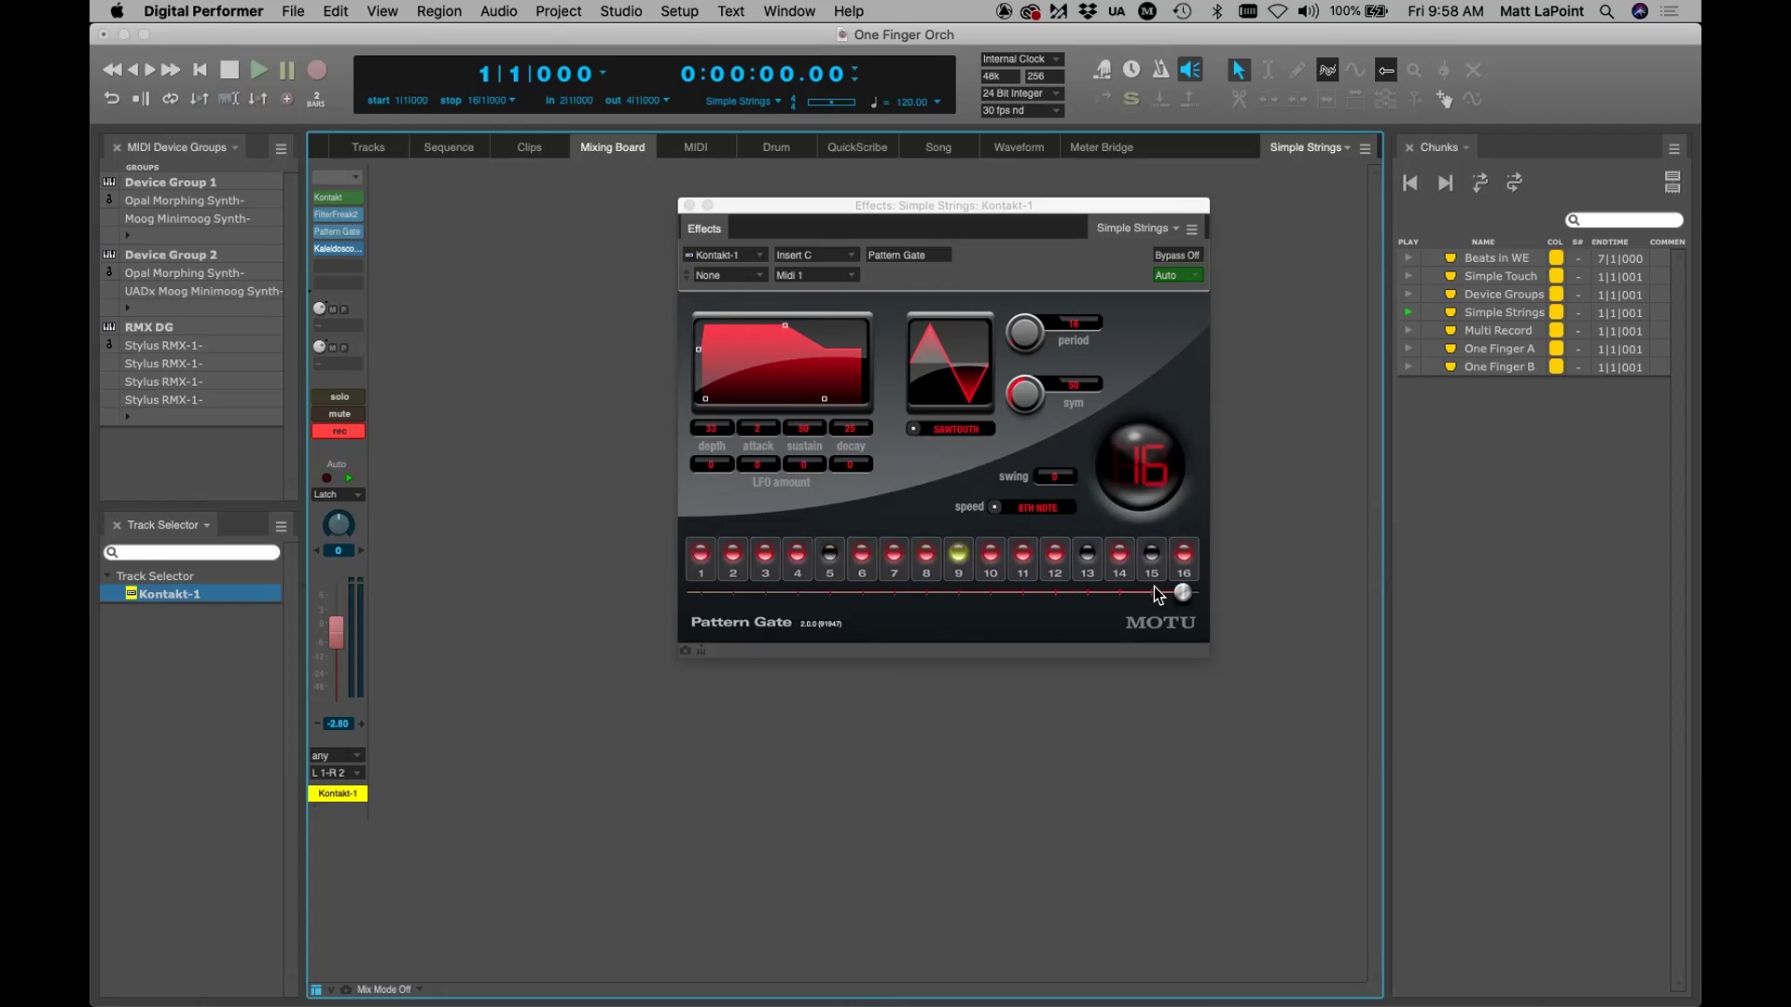
left_click_drag(1181, 592, 901, 595)
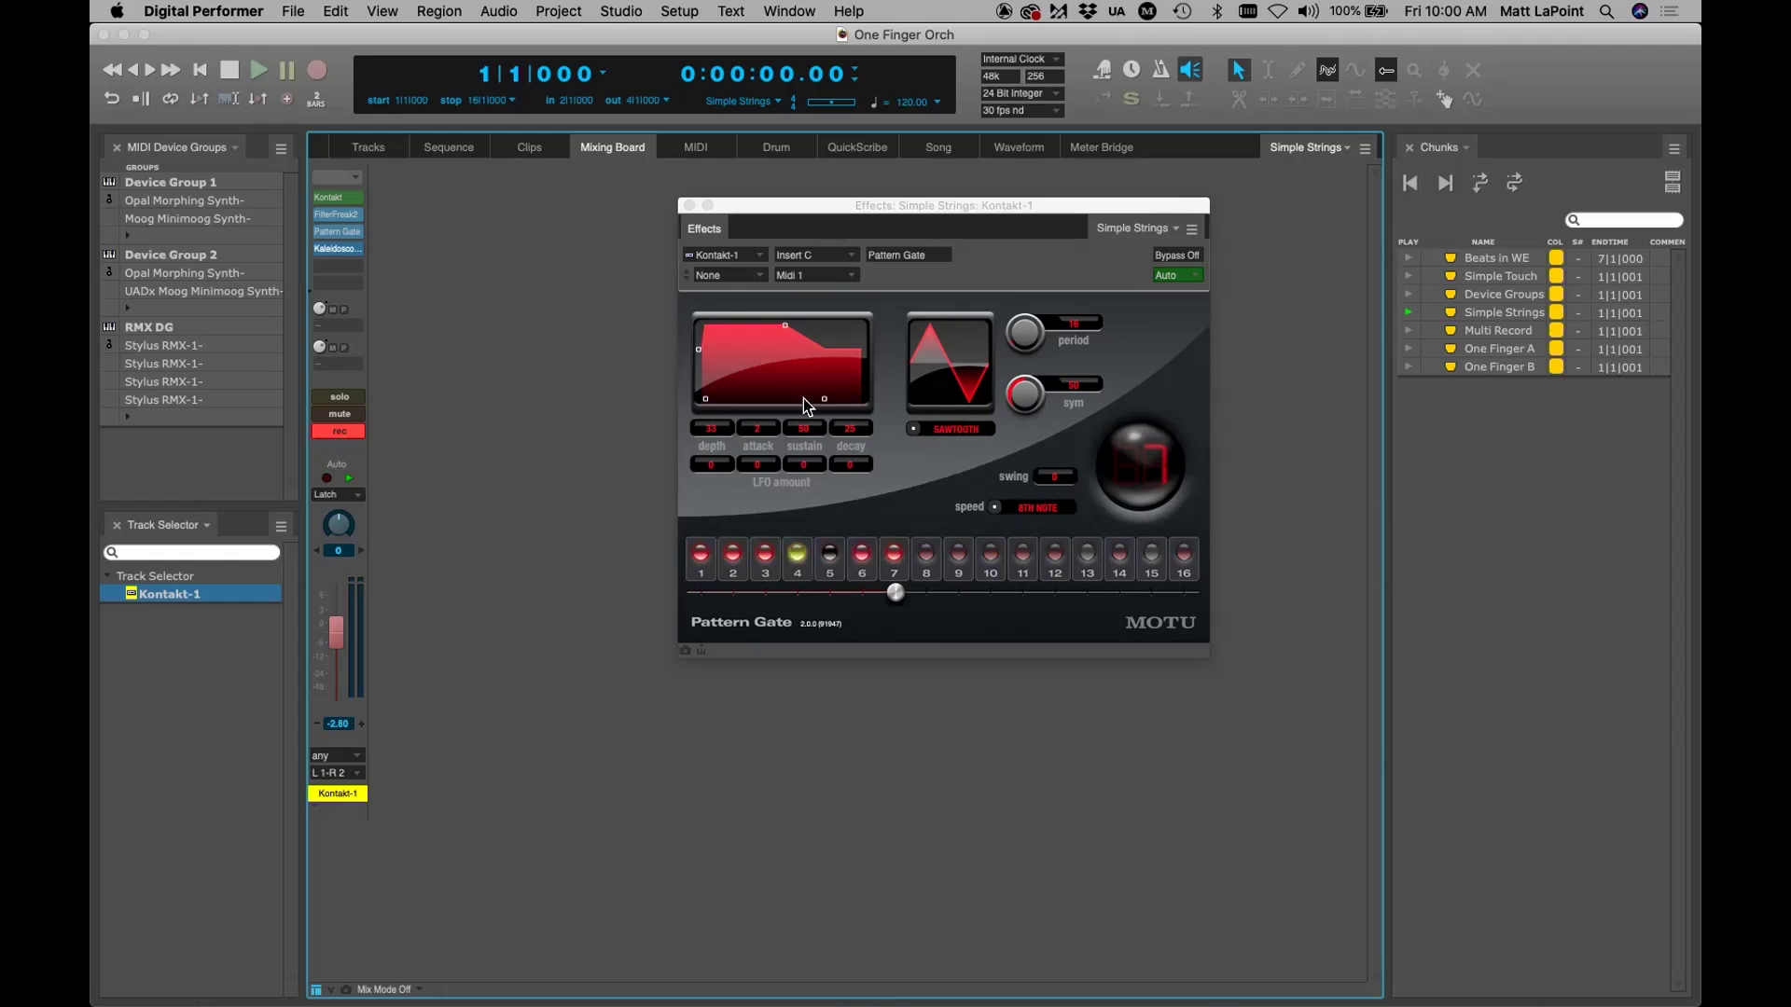
Close the Pattern Gate window, disarm recording on Kontakt-1, return to the track list and save the project
left_click(689, 205)
left_click(347, 430)
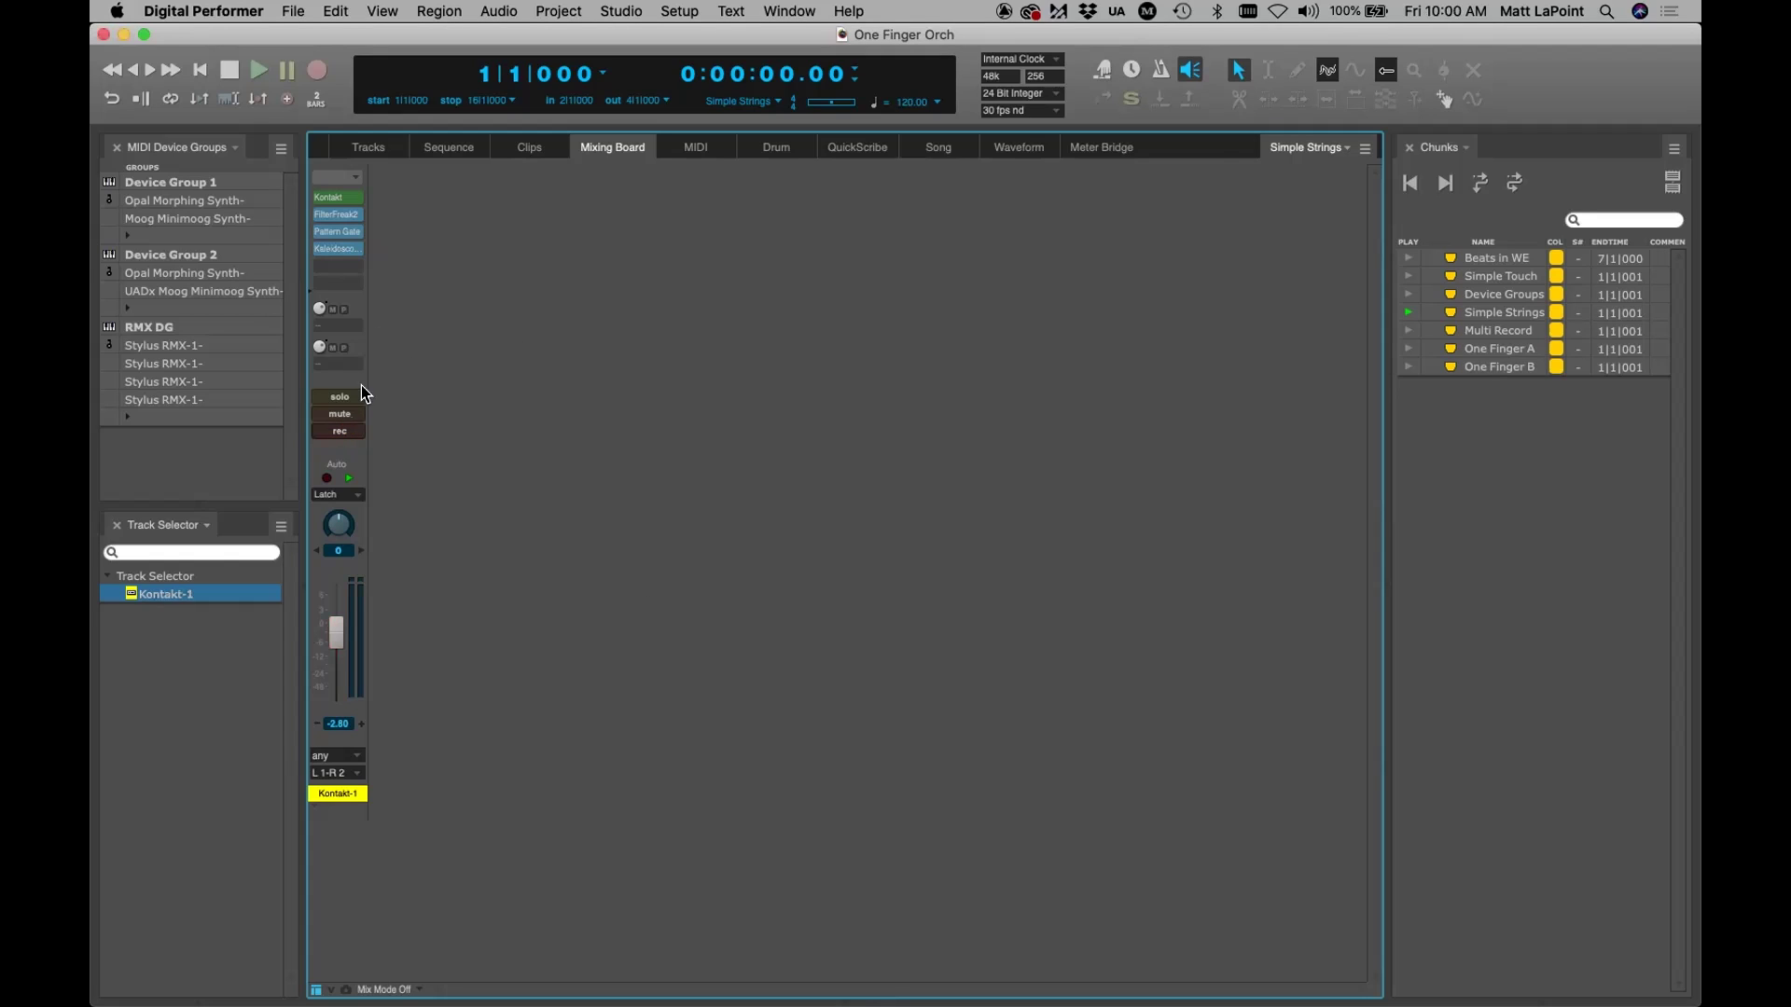
left_click(367, 147)
key("super+s")
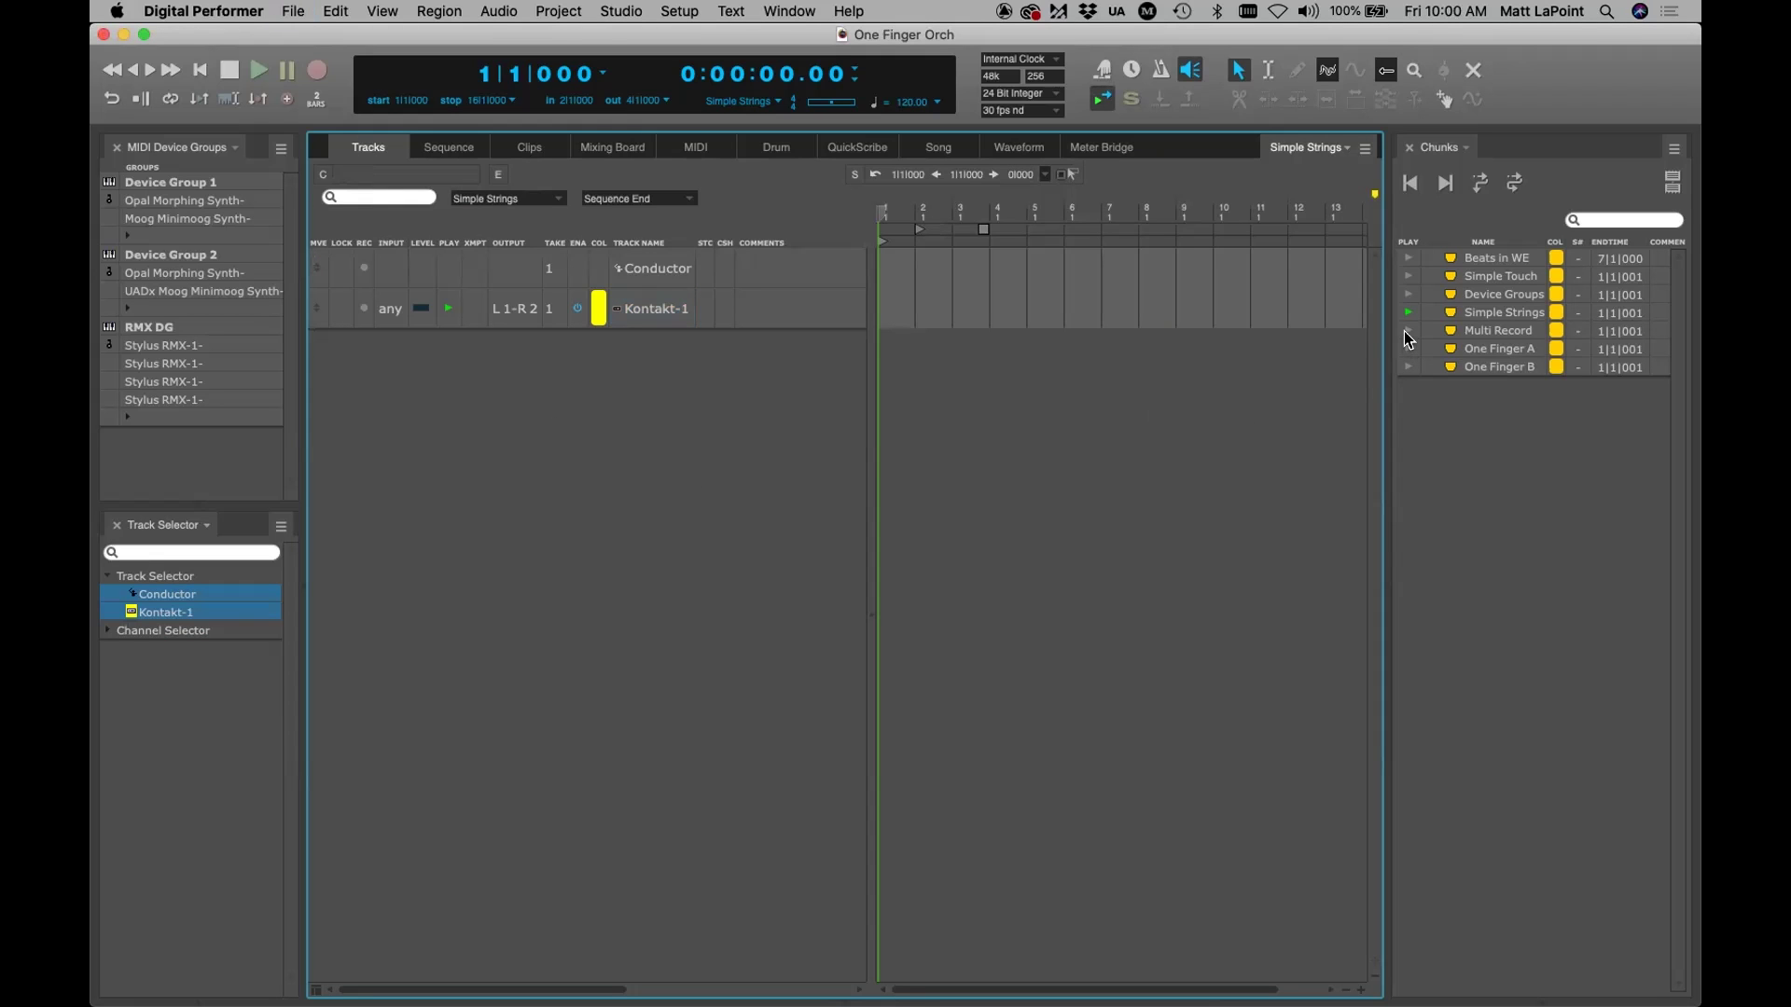
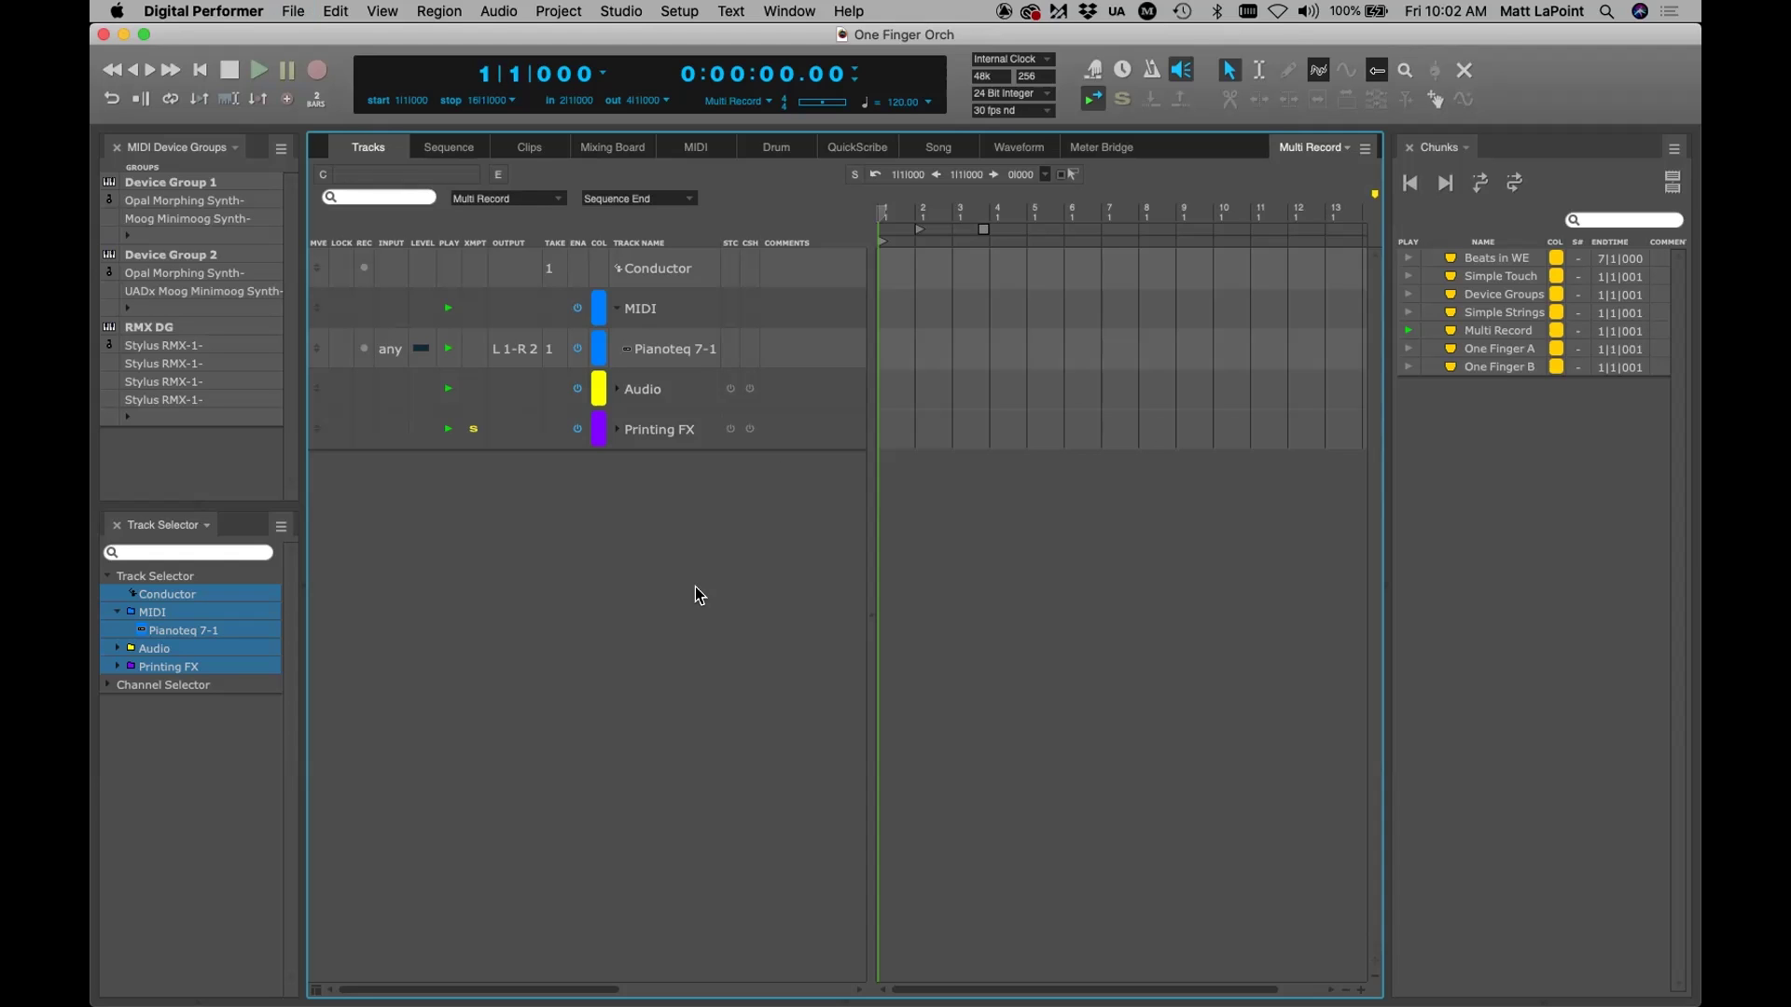
Turn on Multi Record and examine the MIDI input choices for the Pianoteq 7-1 track, including M32 under Unconfigured Ports
left_click(607, 12)
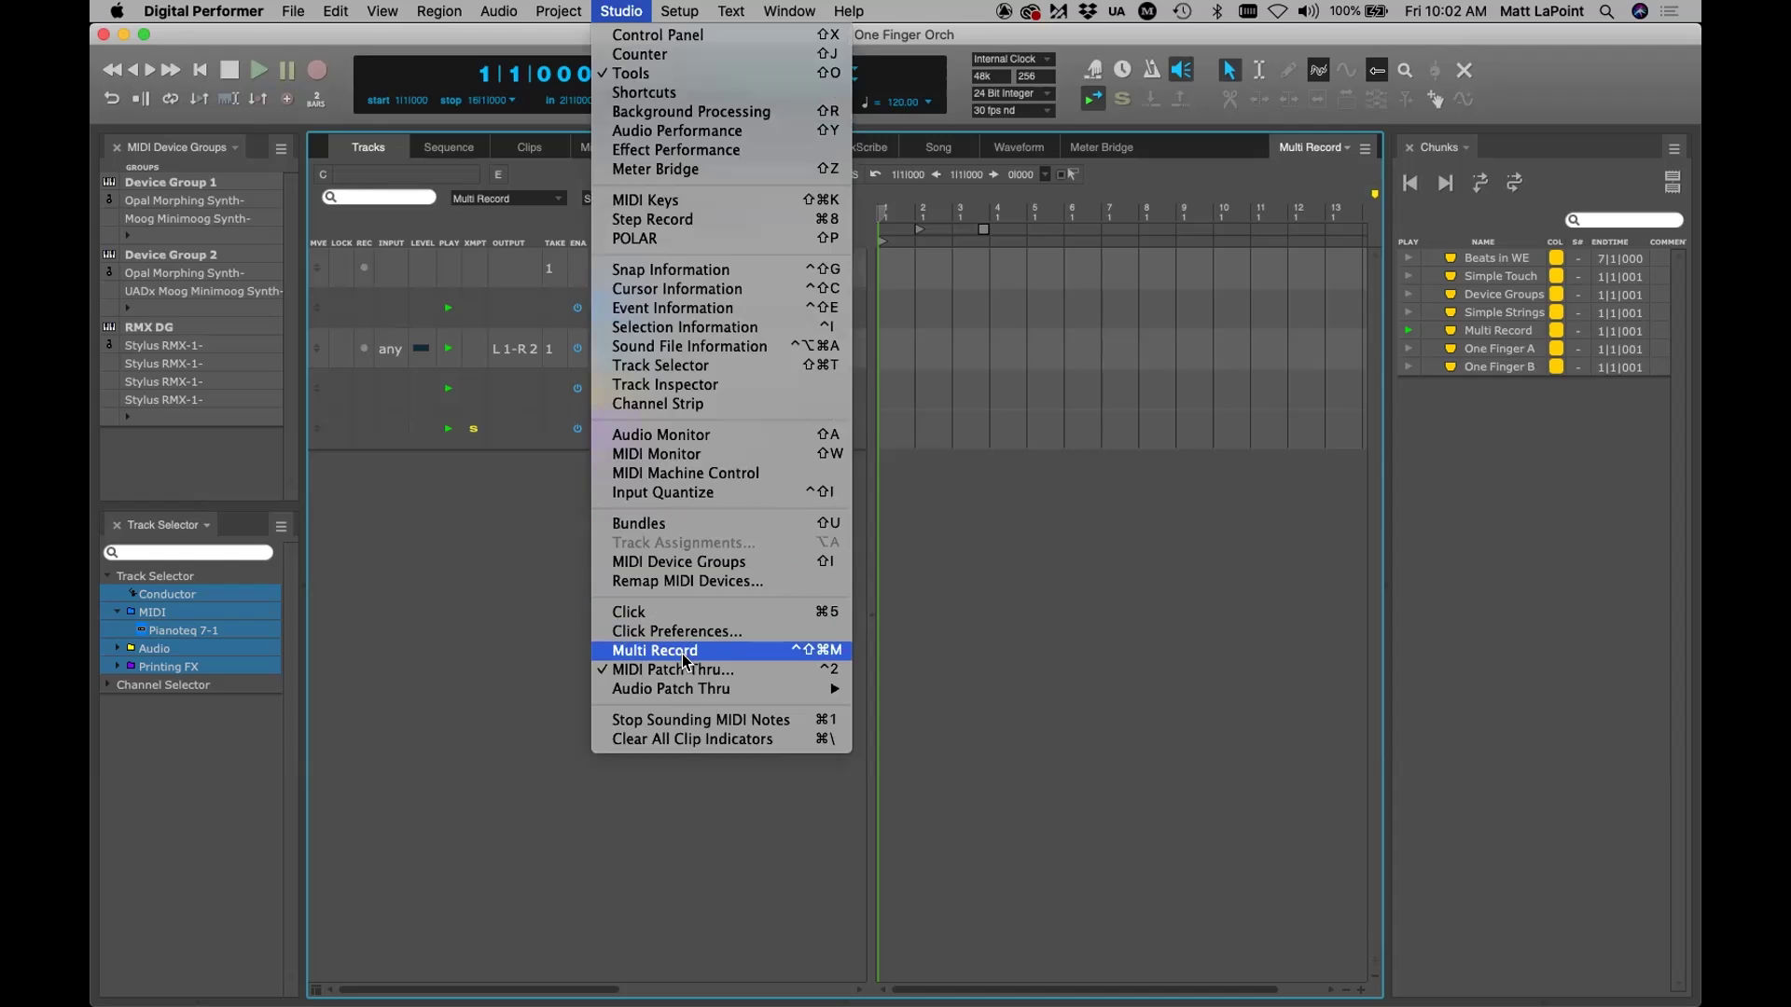
left_click(646, 656)
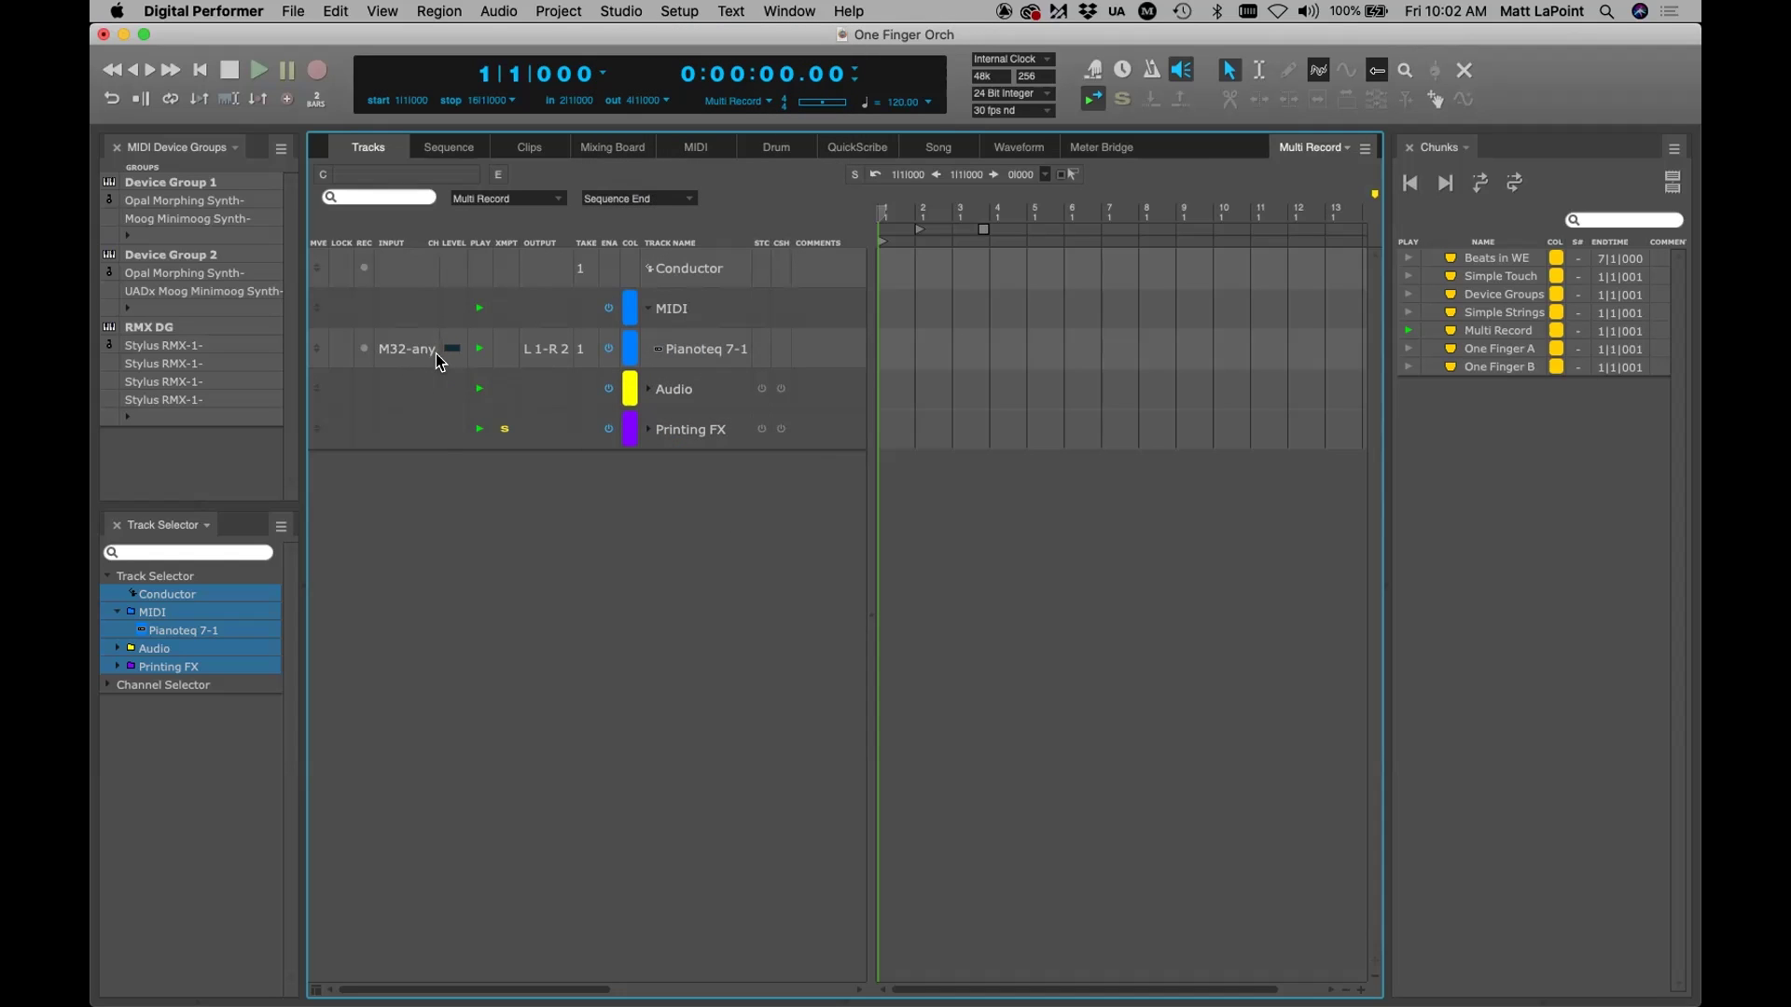
left_click(410, 349)
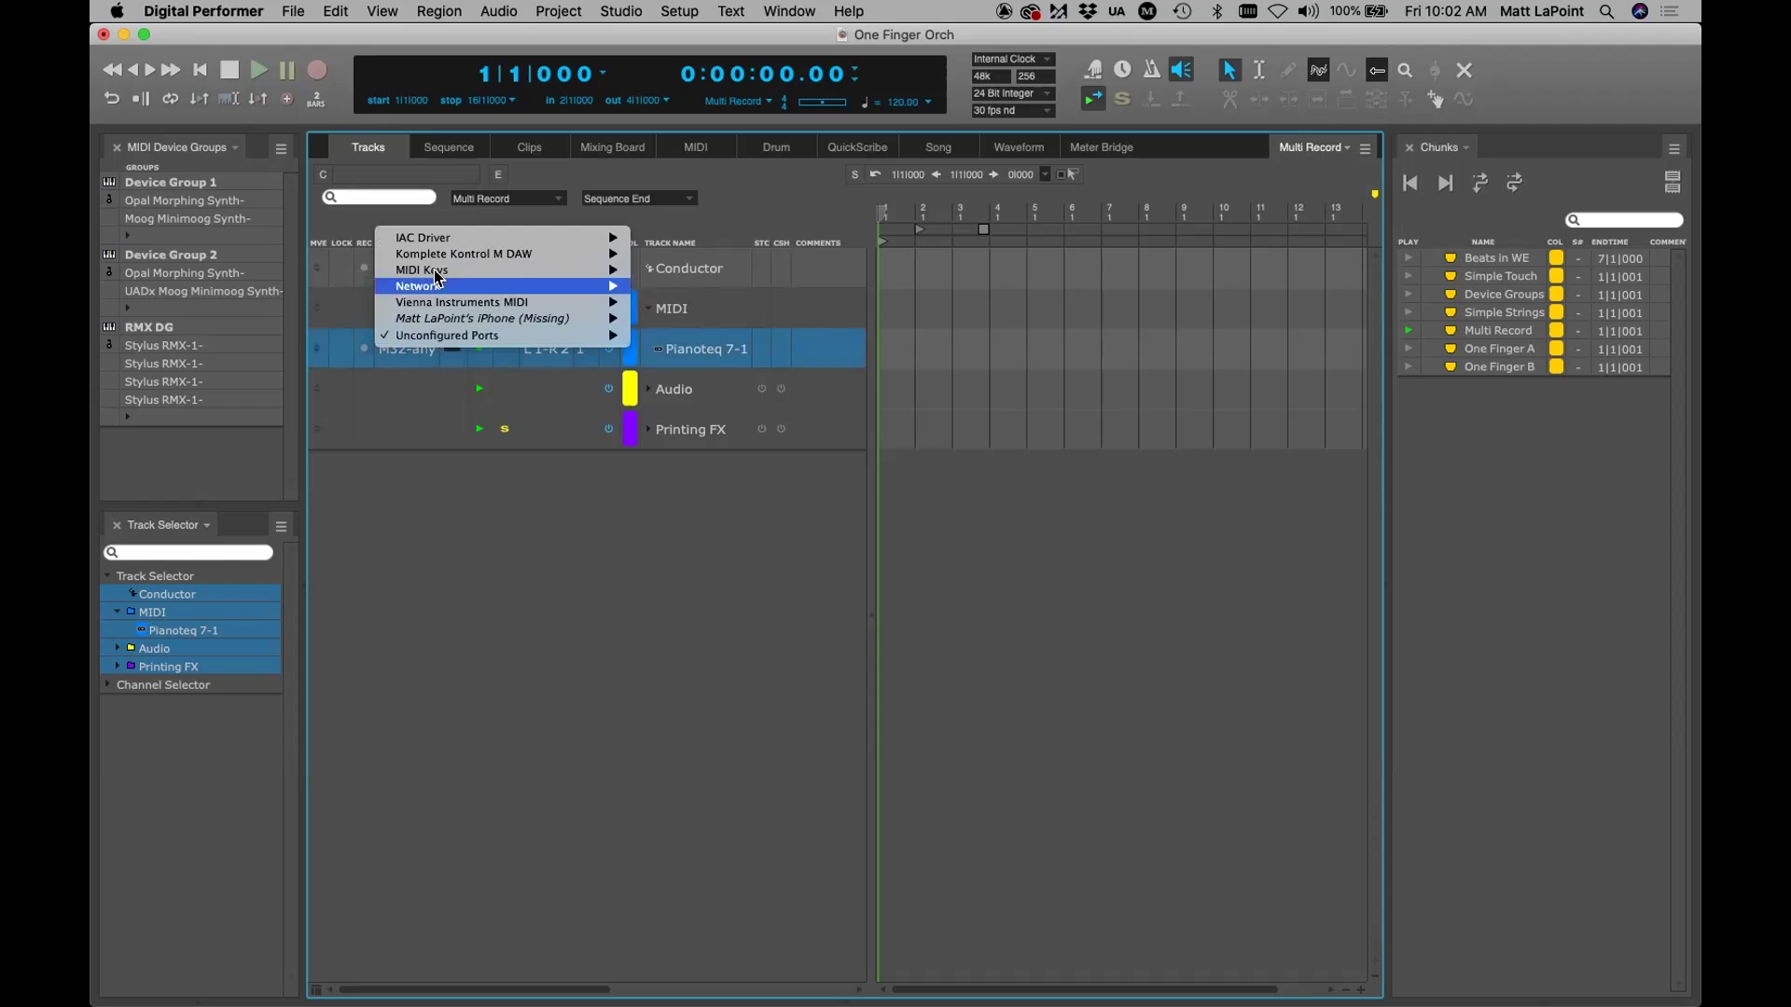
left_click(447, 557)
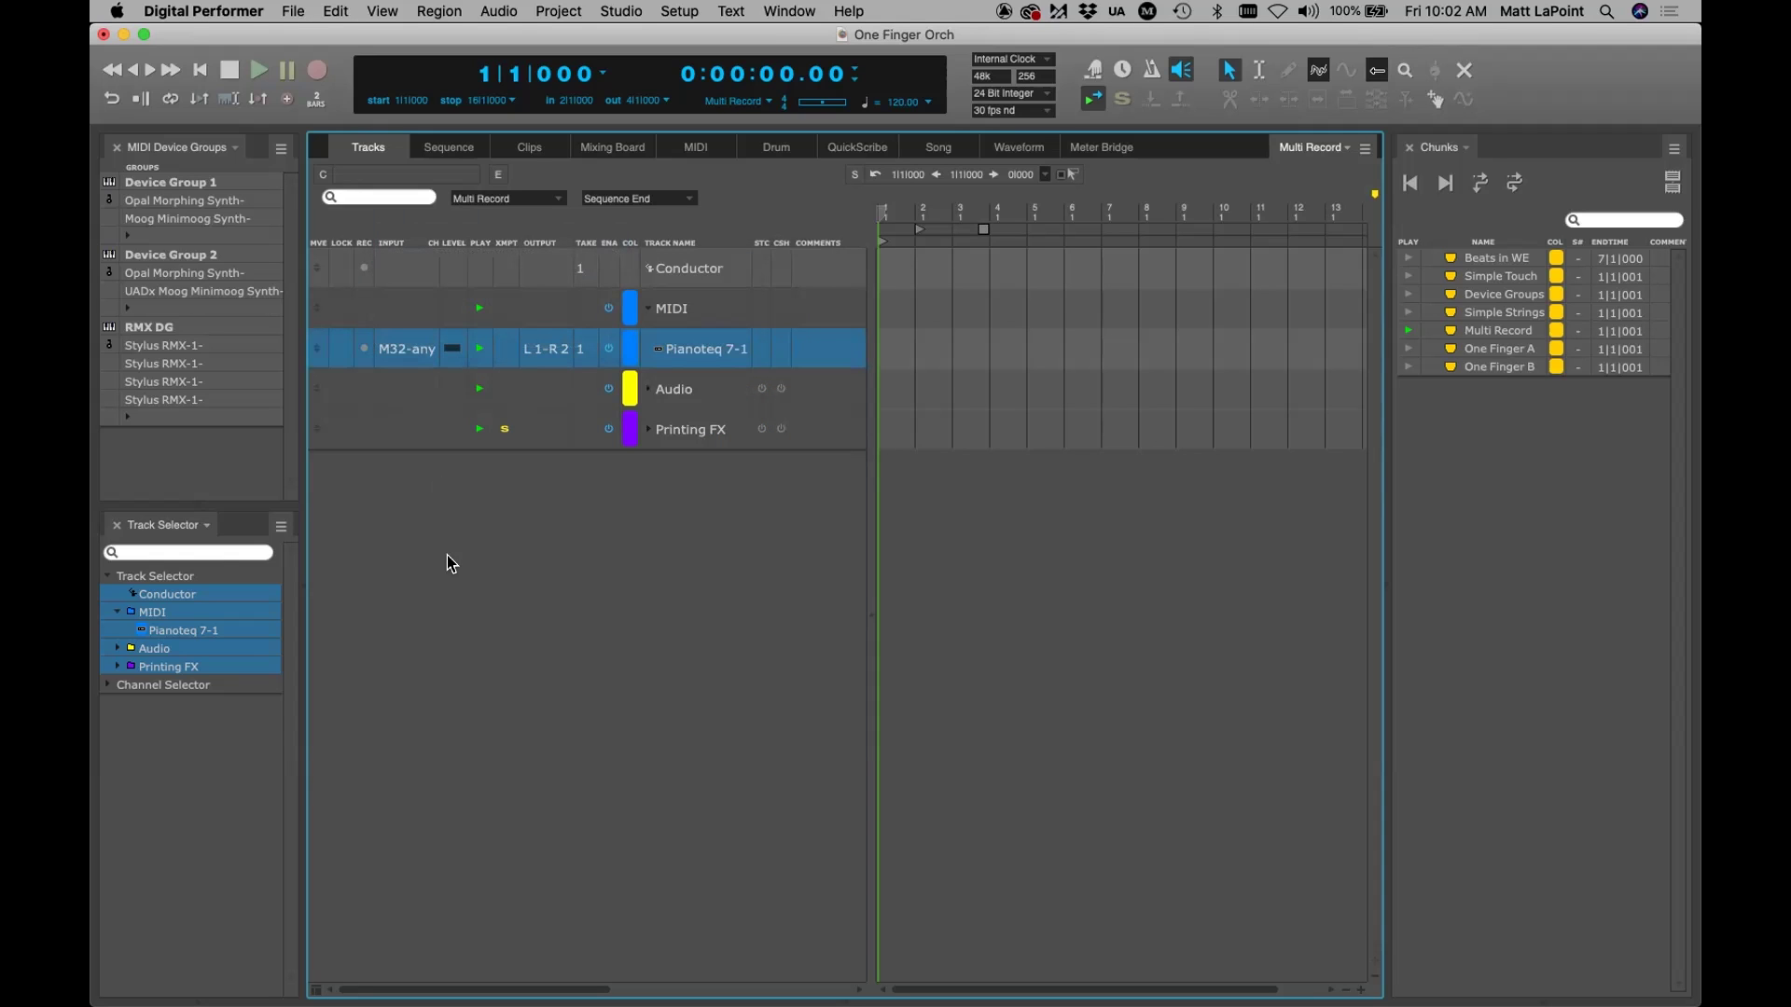
left_click(411, 349)
mouse_move(618, 338)
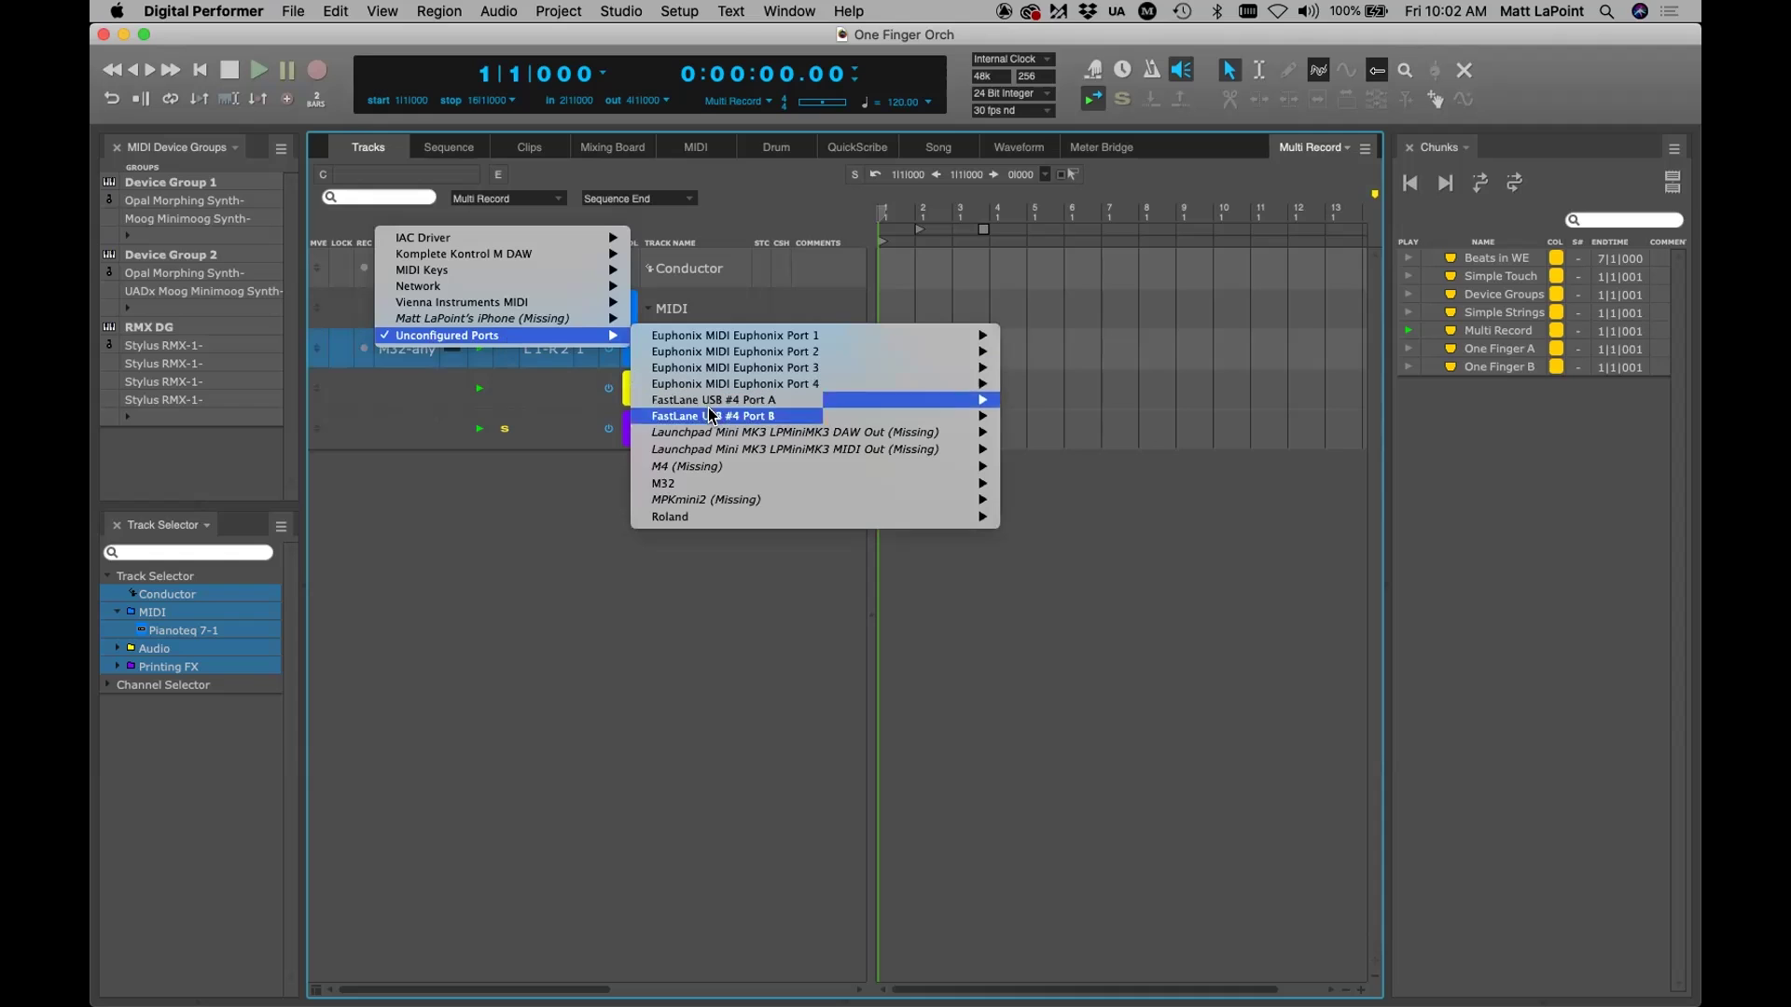
mouse_move(691, 483)
left_click(502, 545)
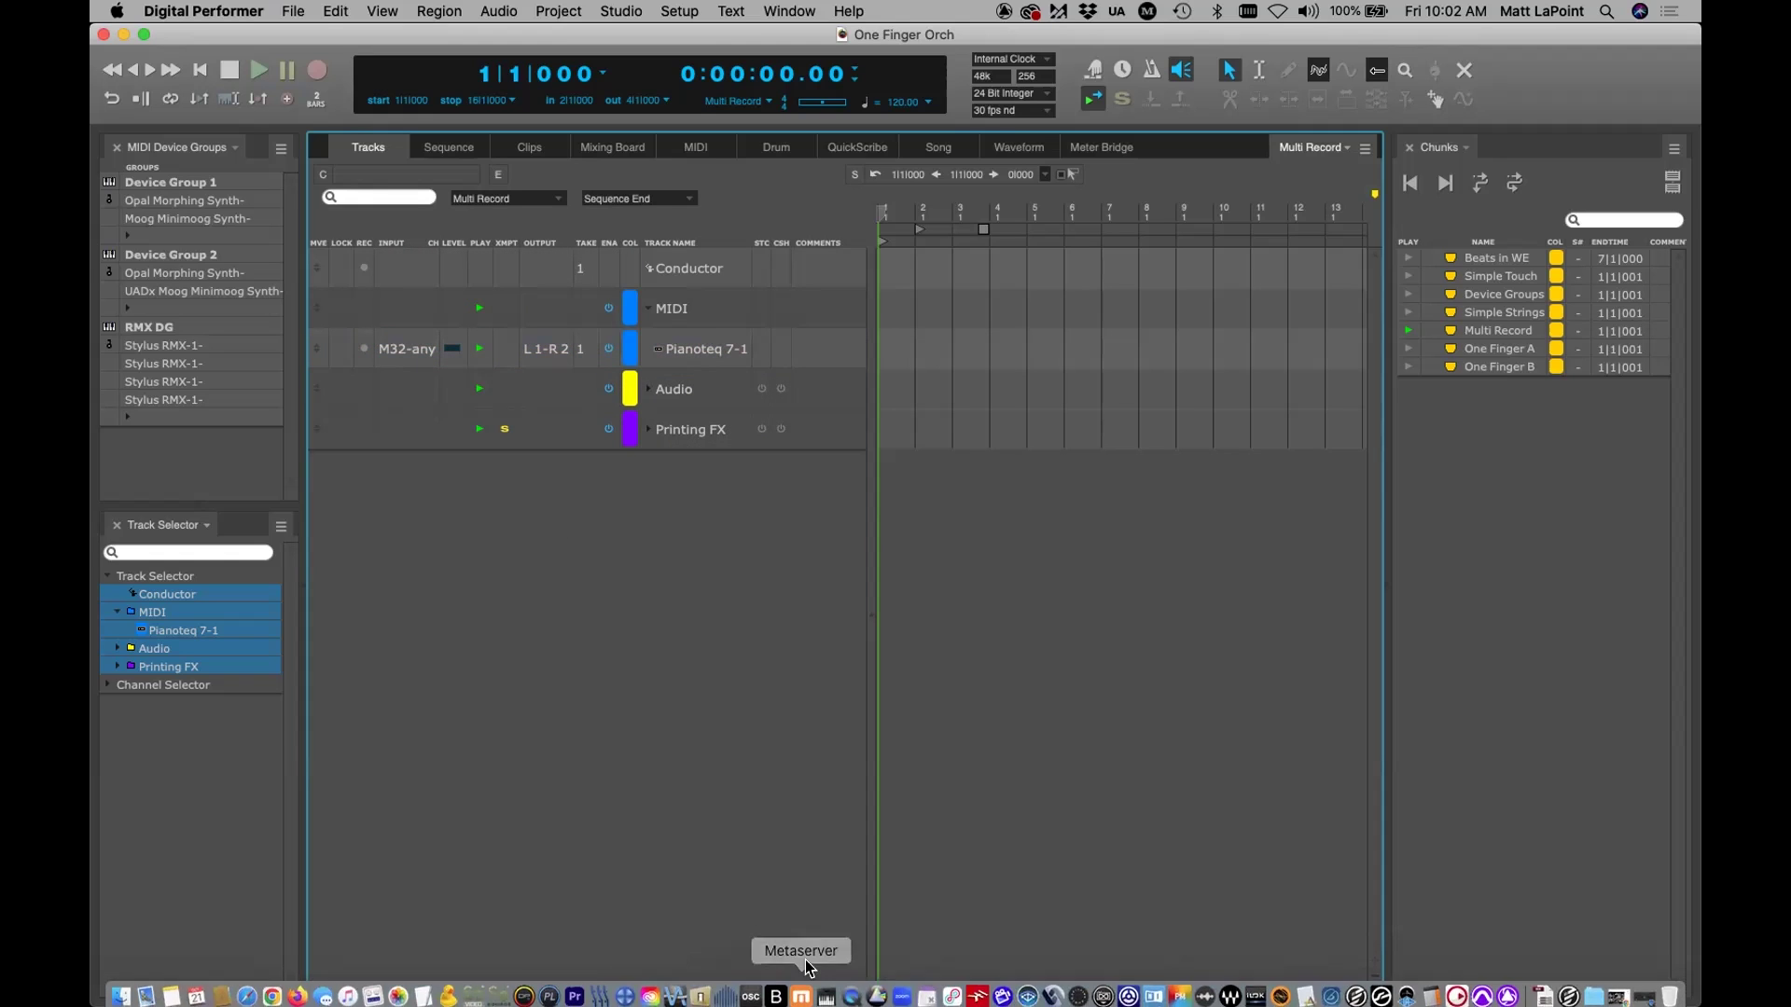
Switch to Audio MIDI Setup, open the M32 device's properties and rename it to M32 MMMMMMMMMM
mouse_move(761, 991)
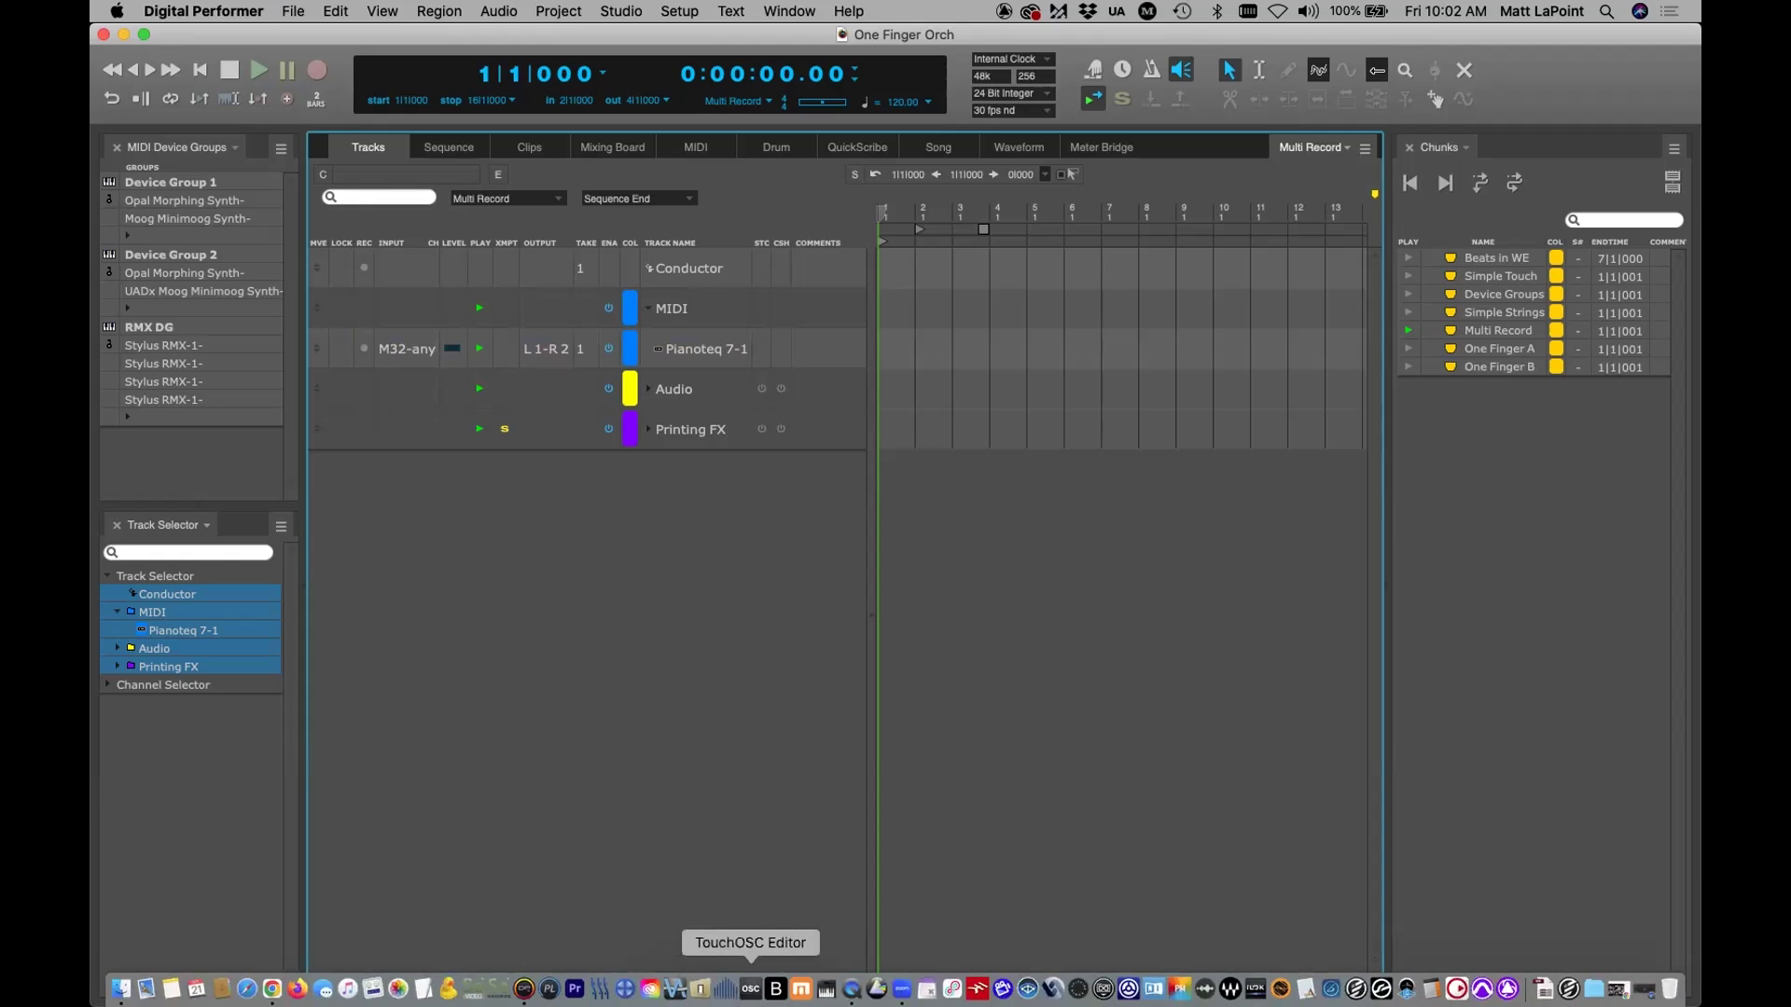
left_click(827, 989)
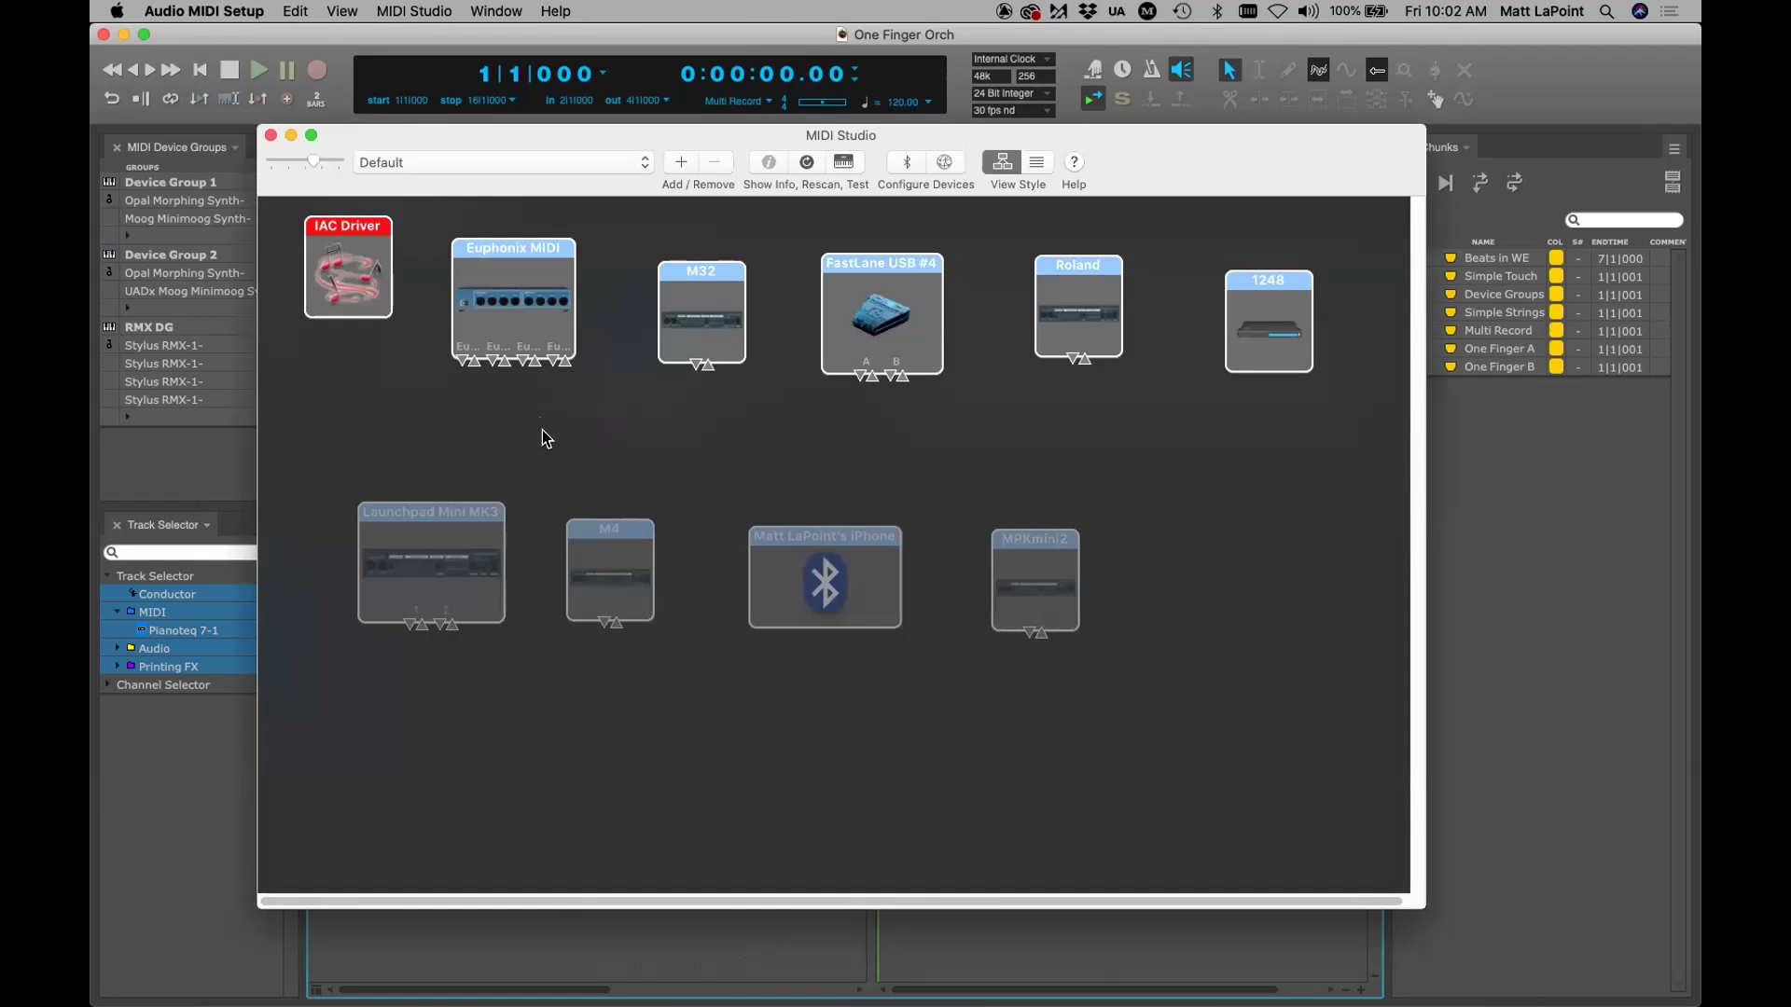
double_click(690, 283)
left_click(519, 72)
type("MMMMMMMMMMM")
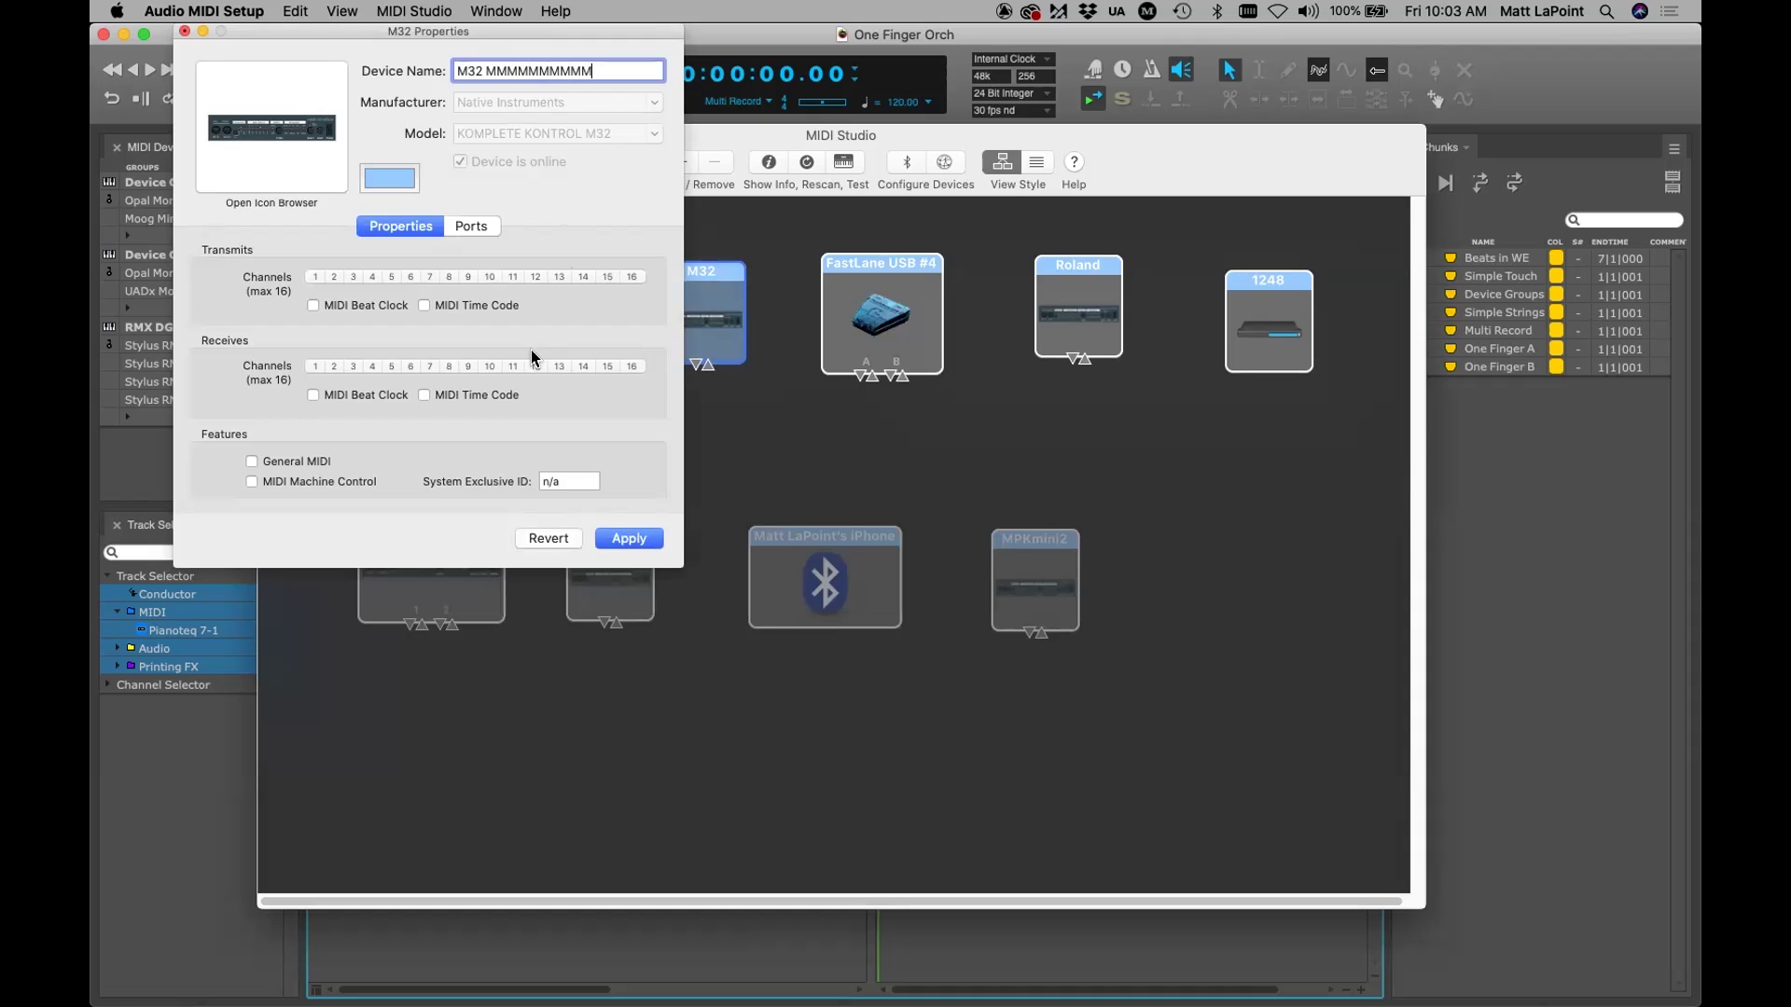
left_click(619, 537)
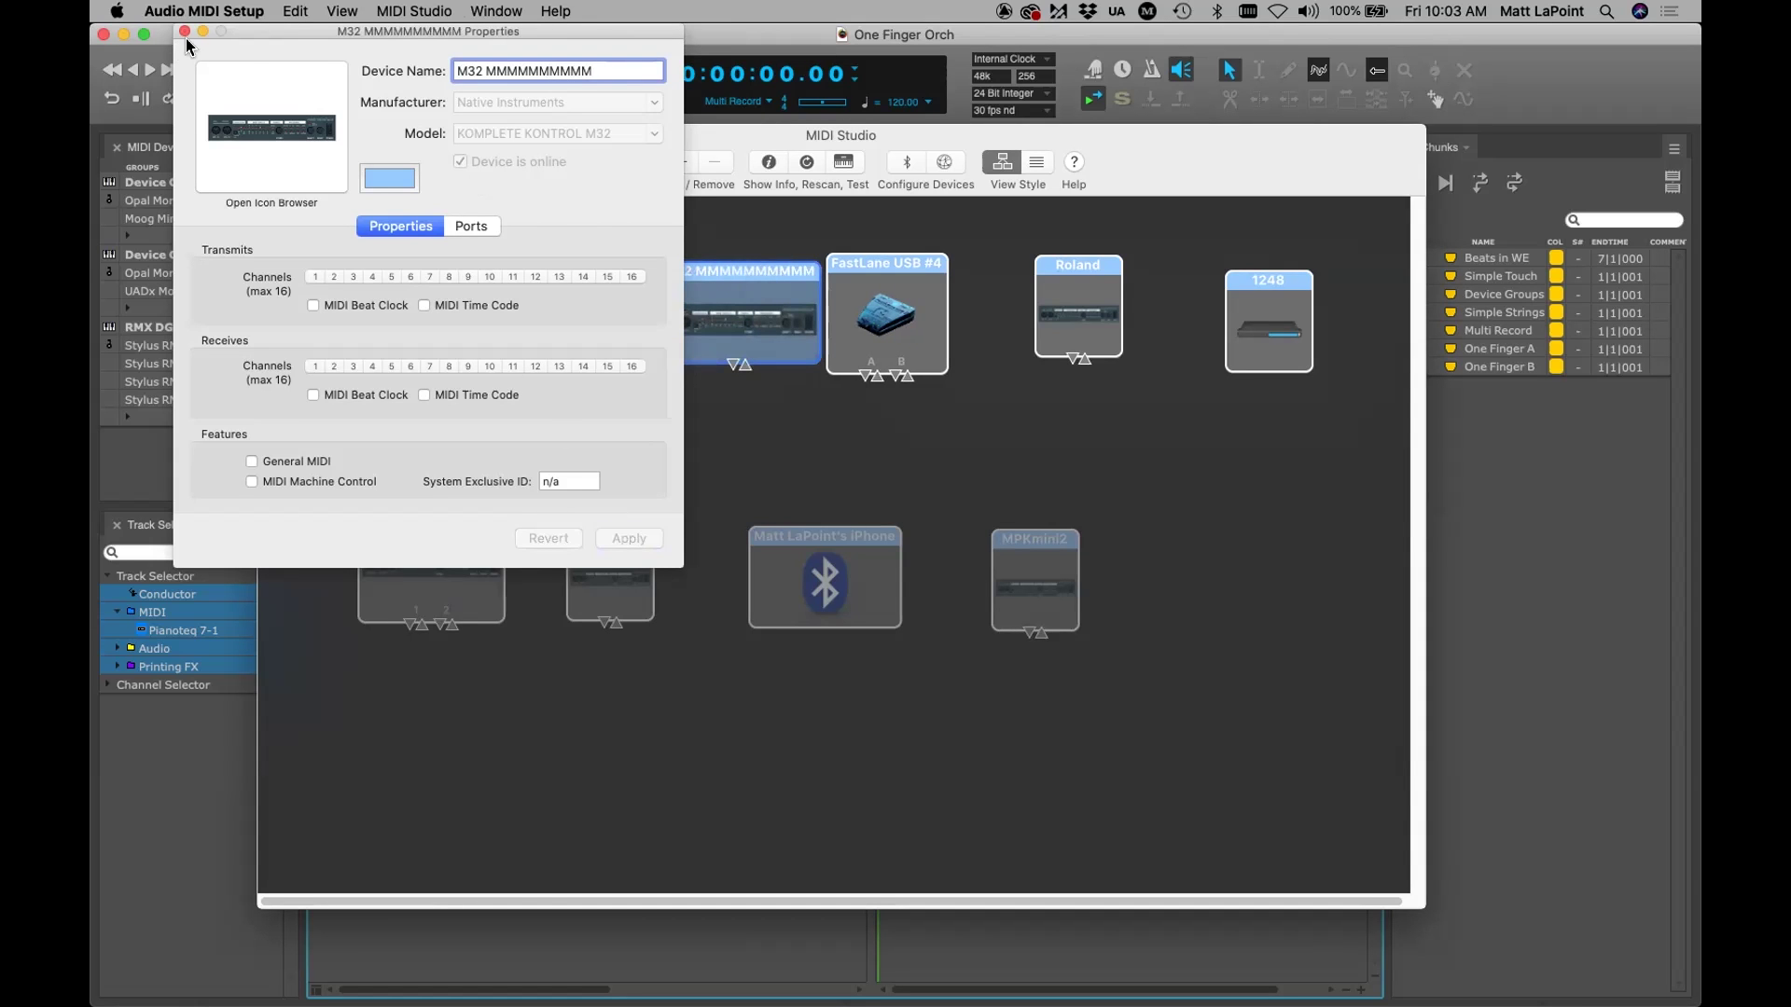
Close the M32 properties, move the MIDI Studio window aside and switch back to Digital Performer
left_click(184, 32)
left_click_drag(372, 131, 790, 232)
left_click(612, 496)
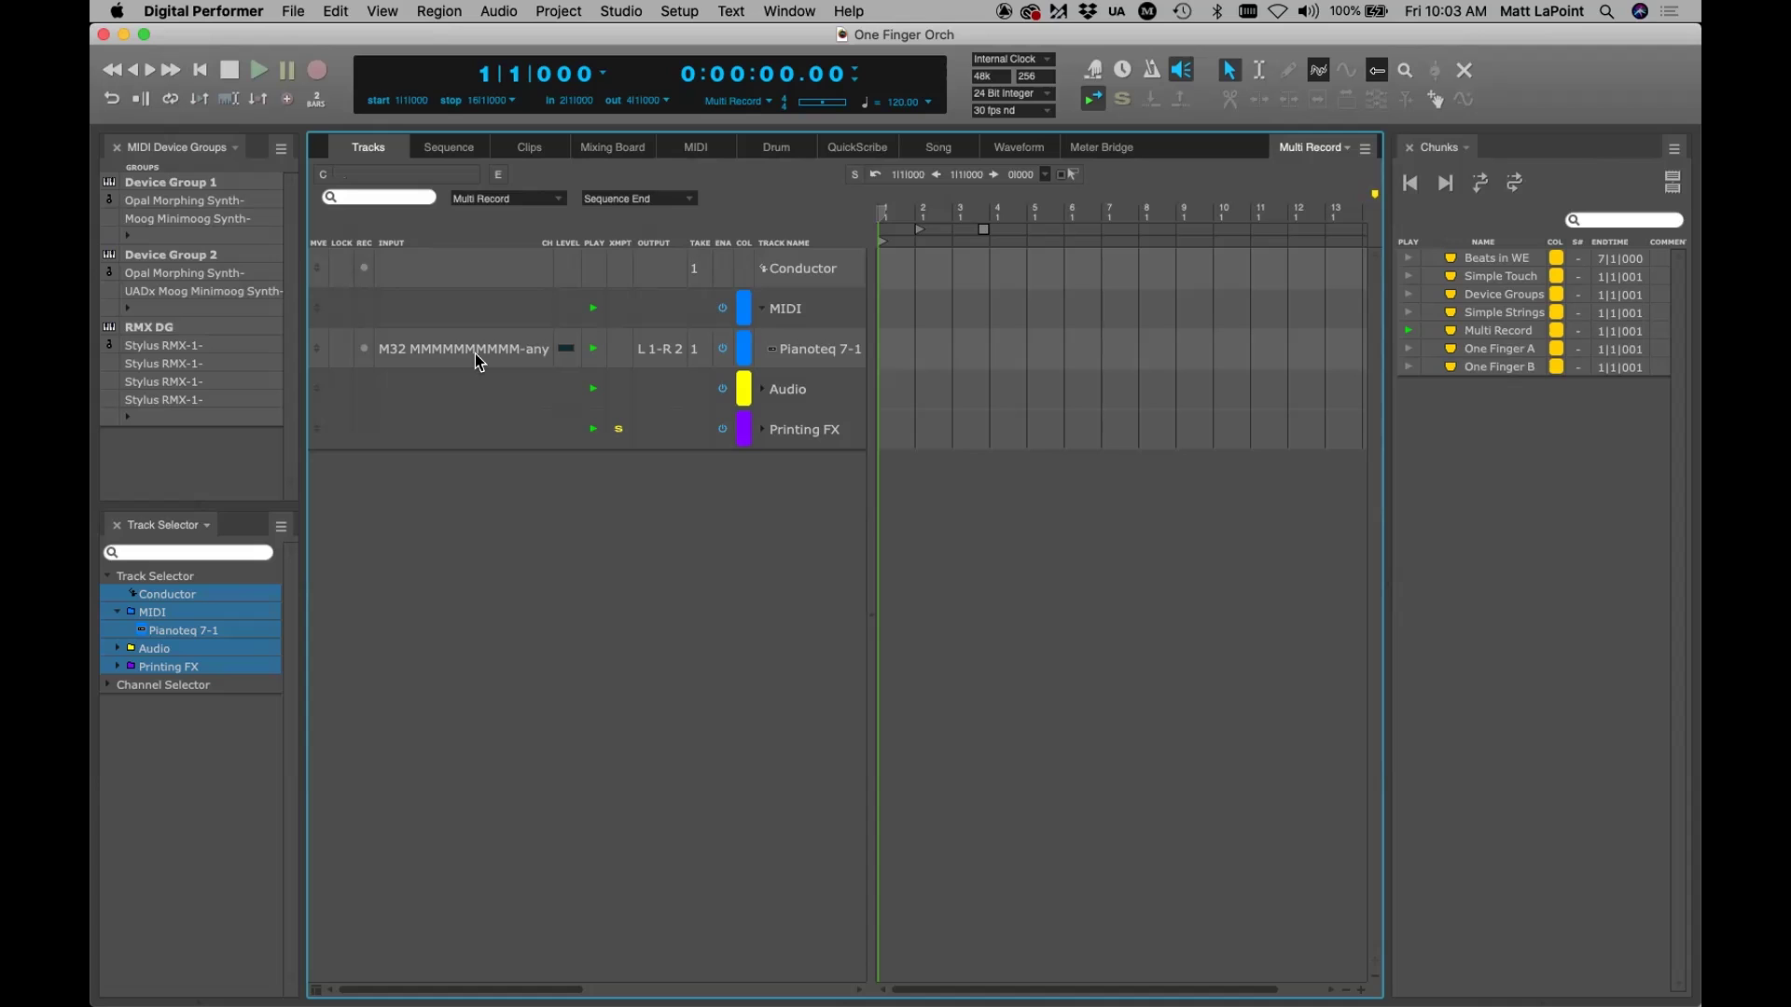
Switch to Audio MIDI Setup, reposition the MIDI Studio window and move the M32 device away from FastLane USB #4
key("super+Tab")
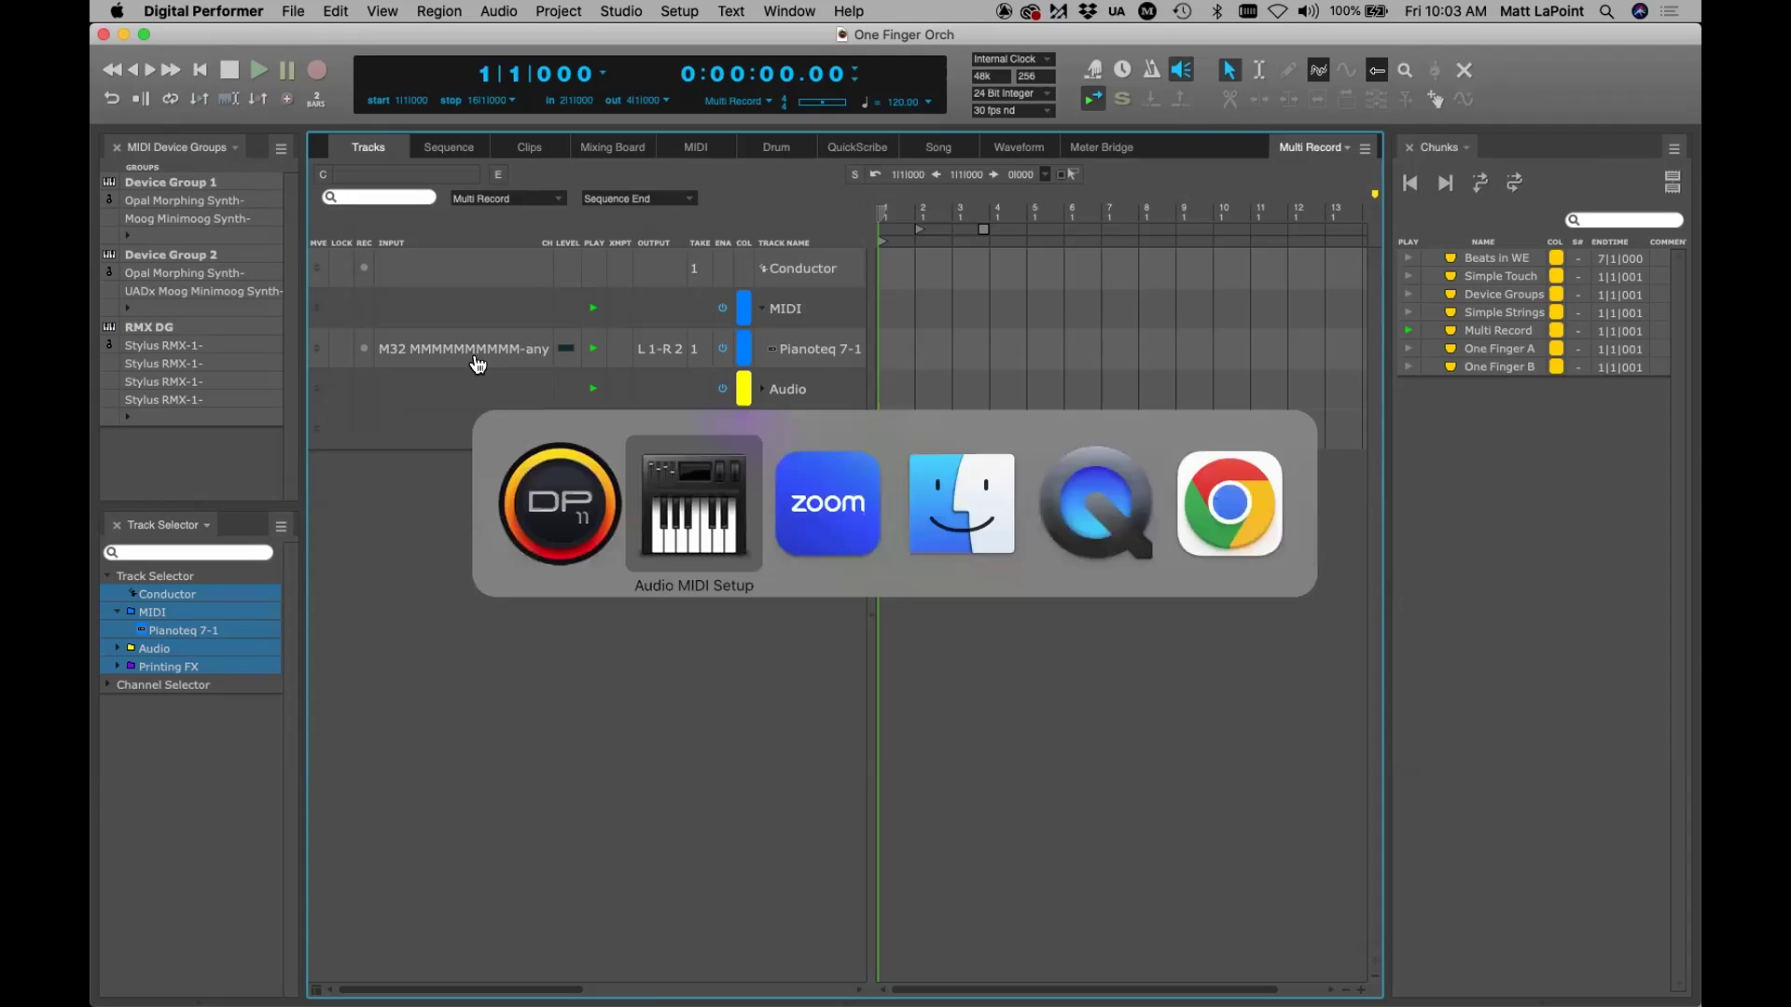
left_click_drag(1150, 233, 786, 153)
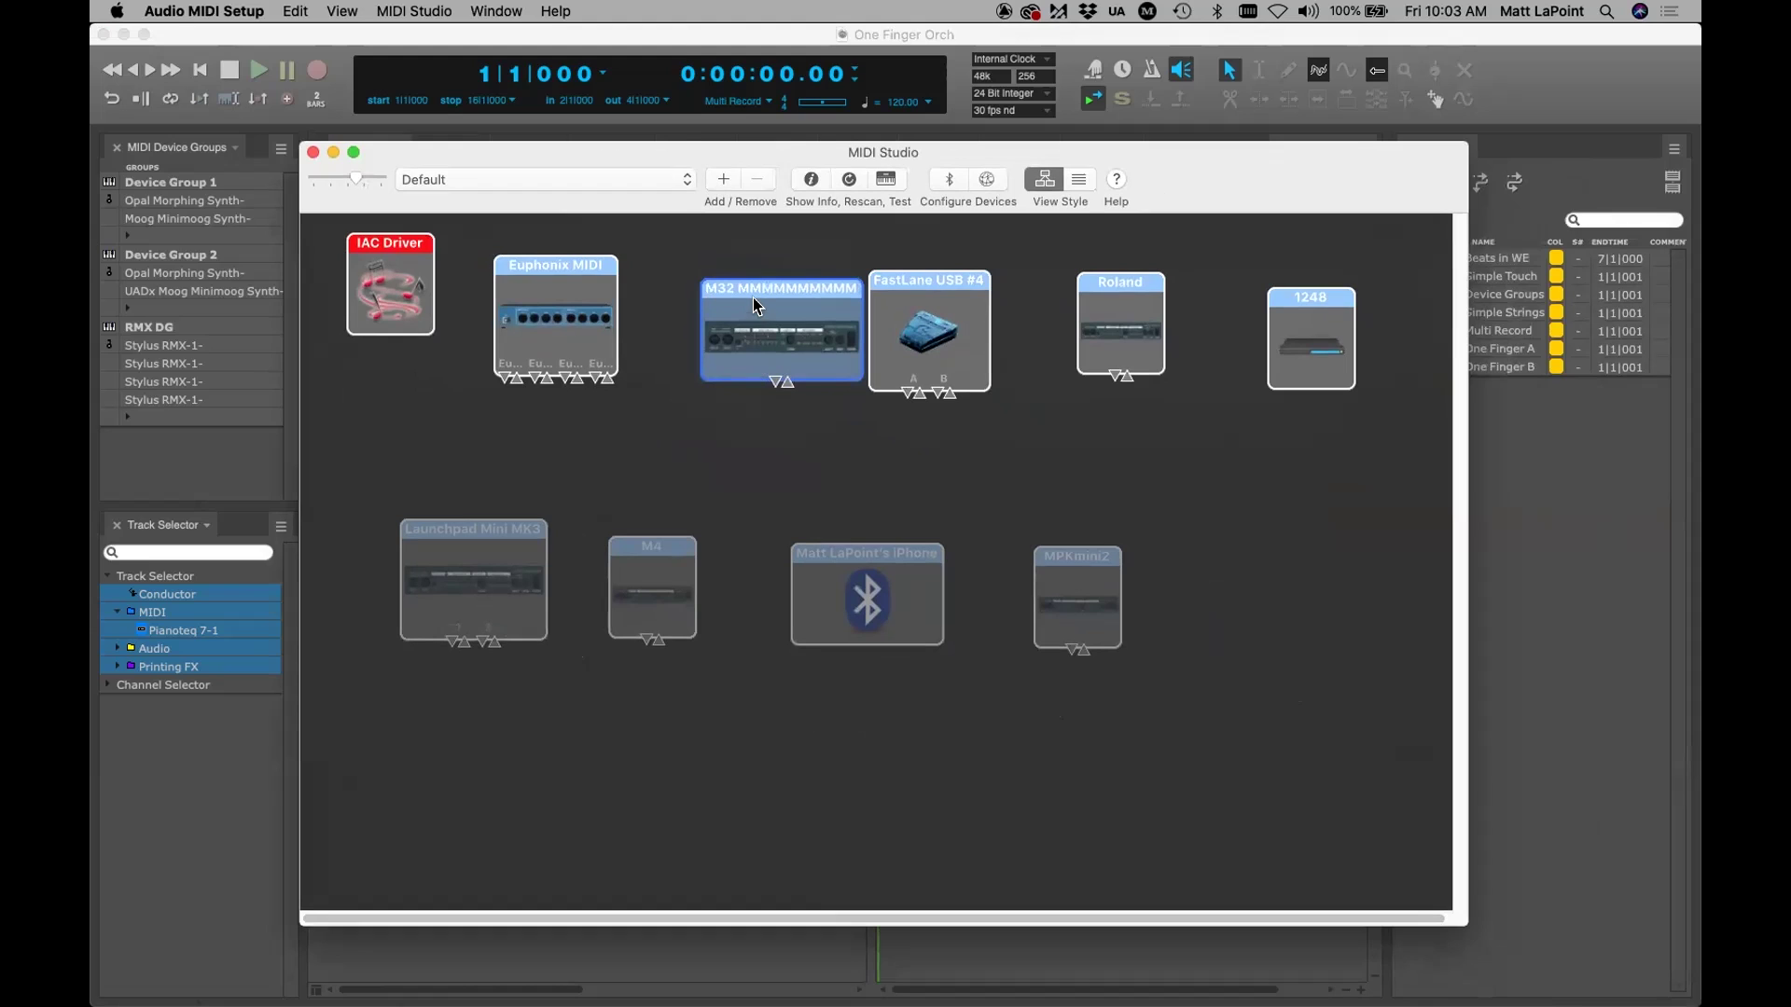
double_click(752, 338)
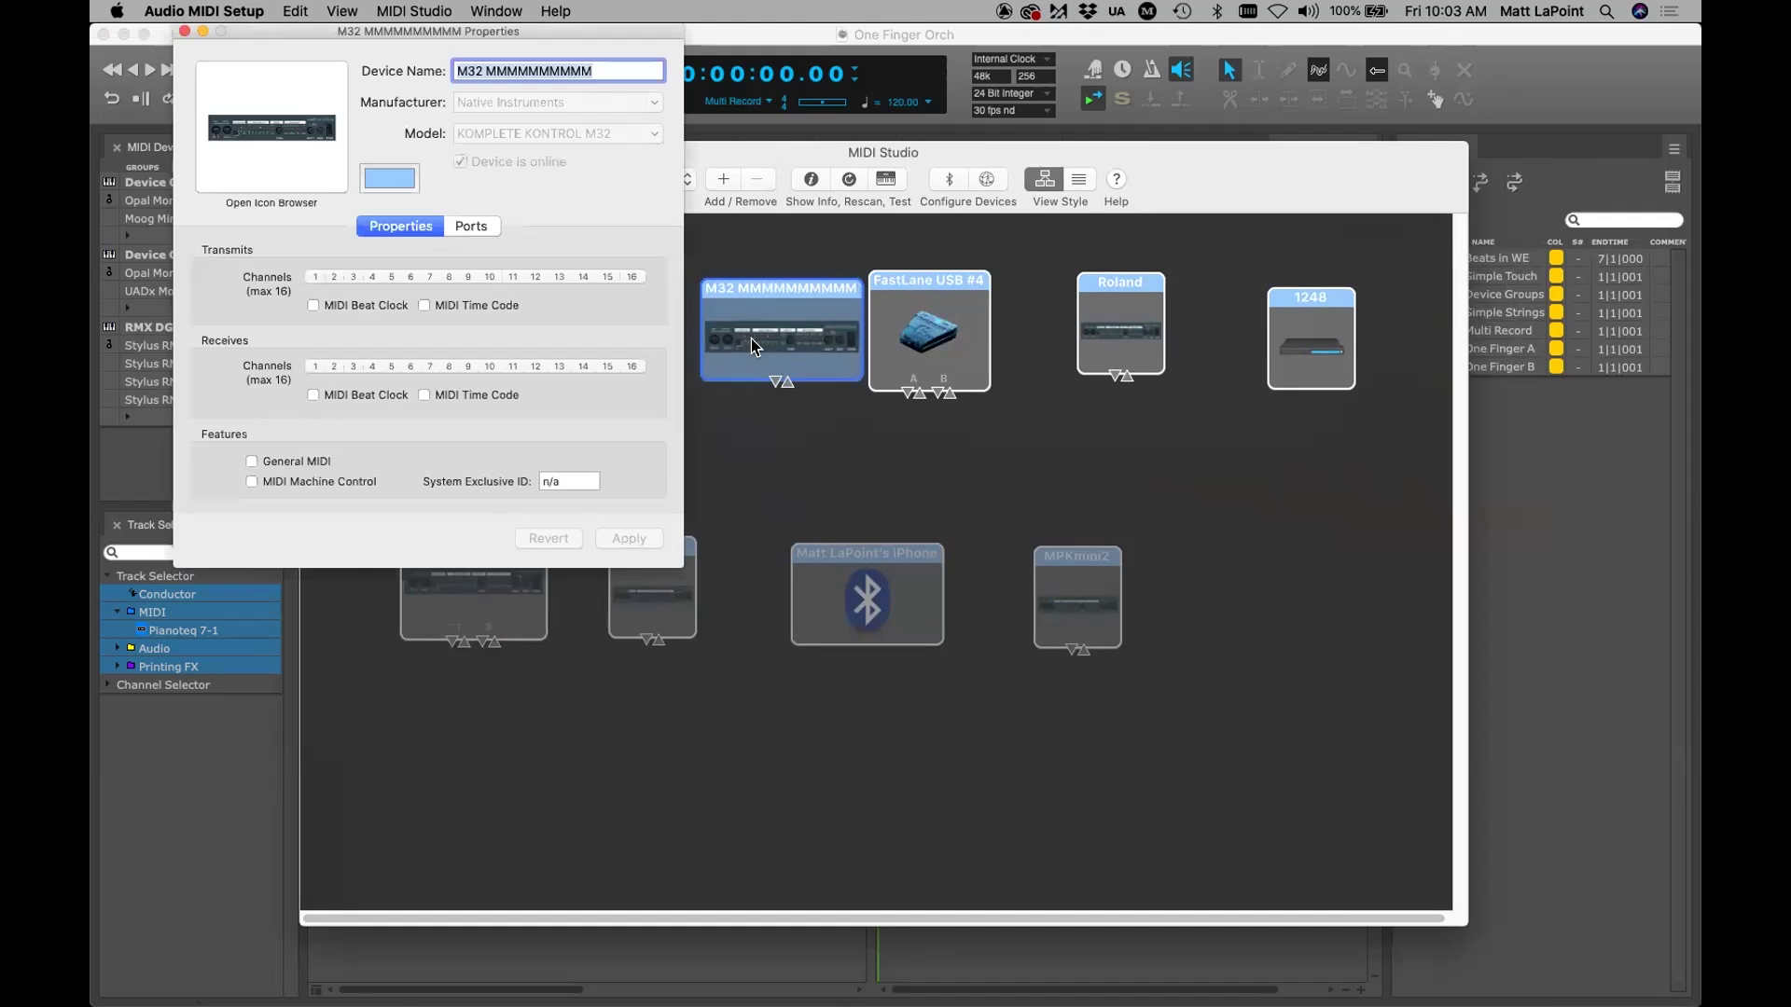
left_click(184, 32)
left_click(647, 456)
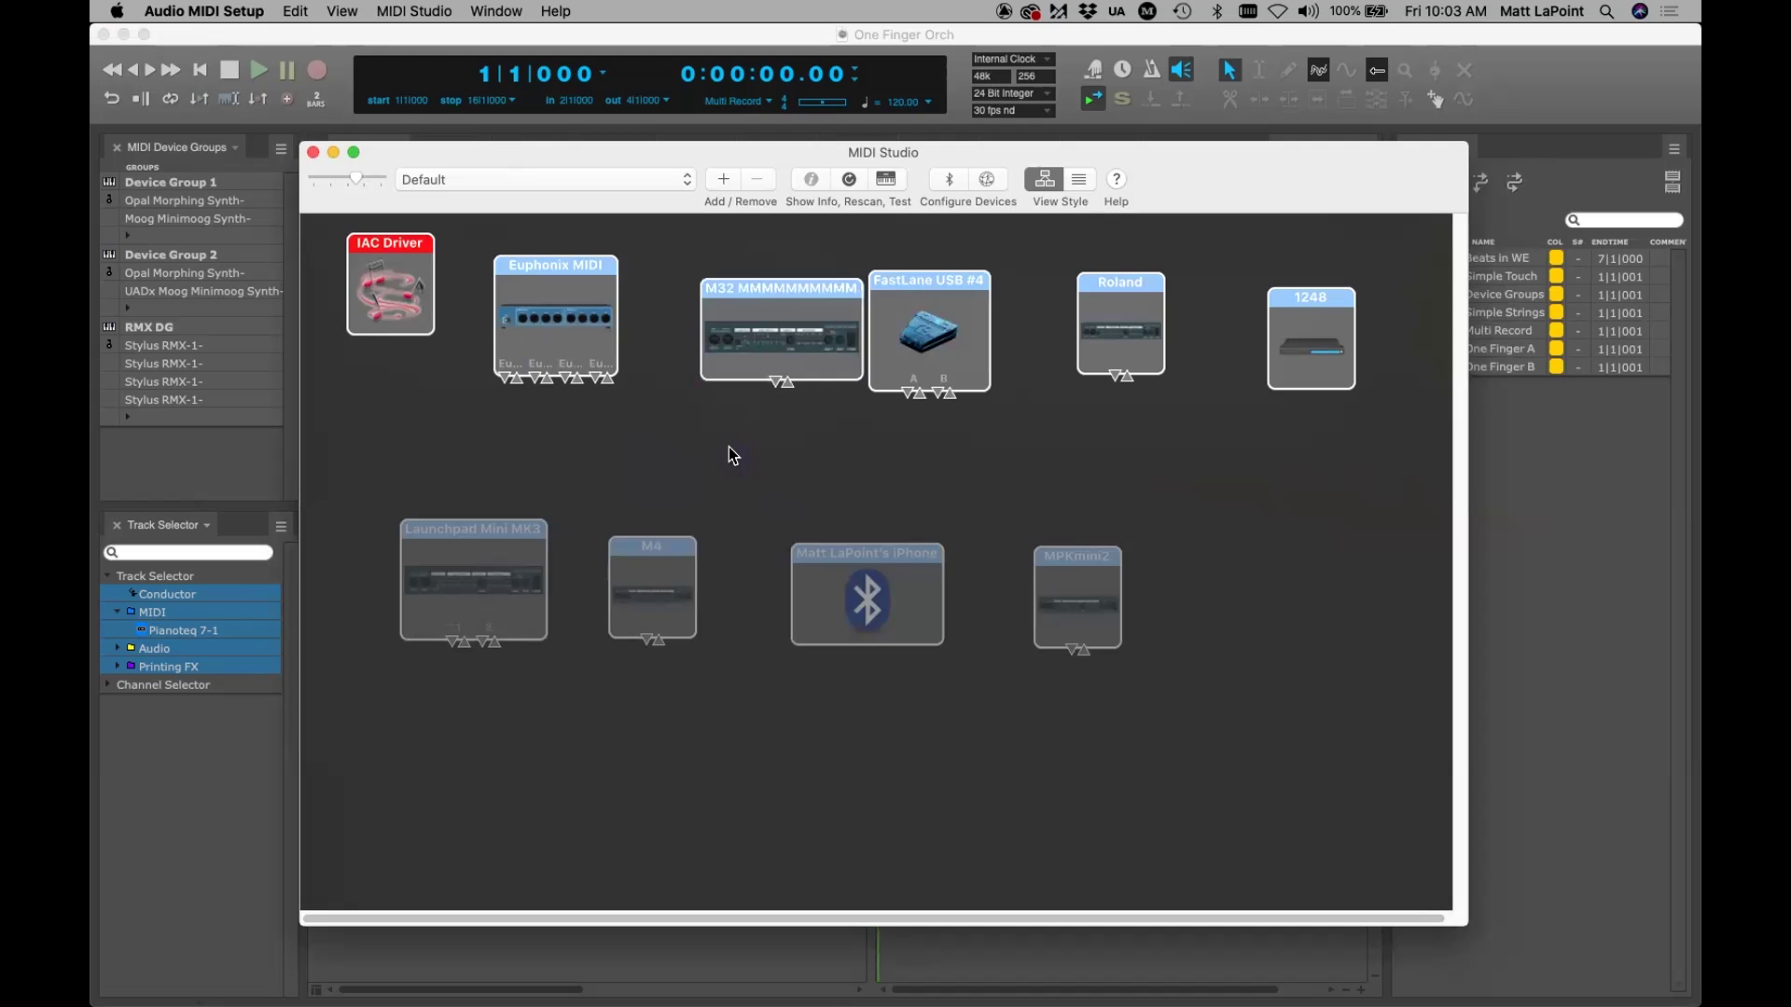
left_click_drag(758, 317, 722, 310)
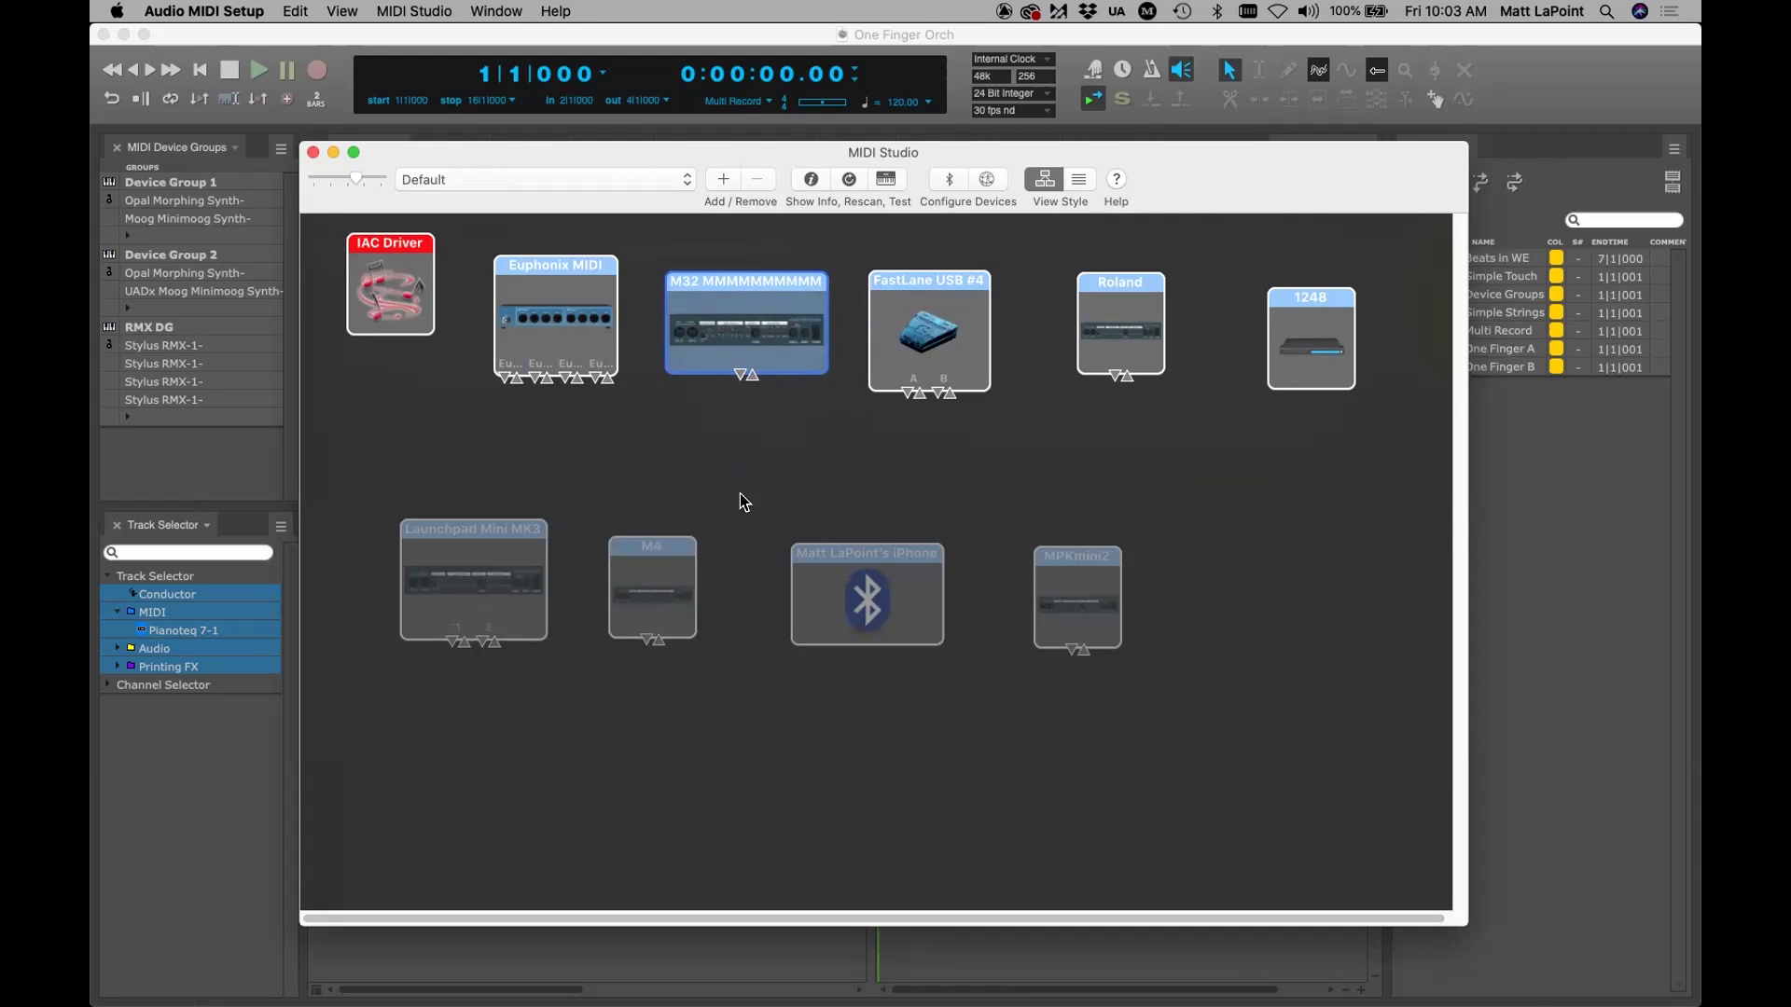
Rename the M32 MMMMMMMMMM device to M32, apply the change and quit Audio MIDI Setup
double_click(712, 305)
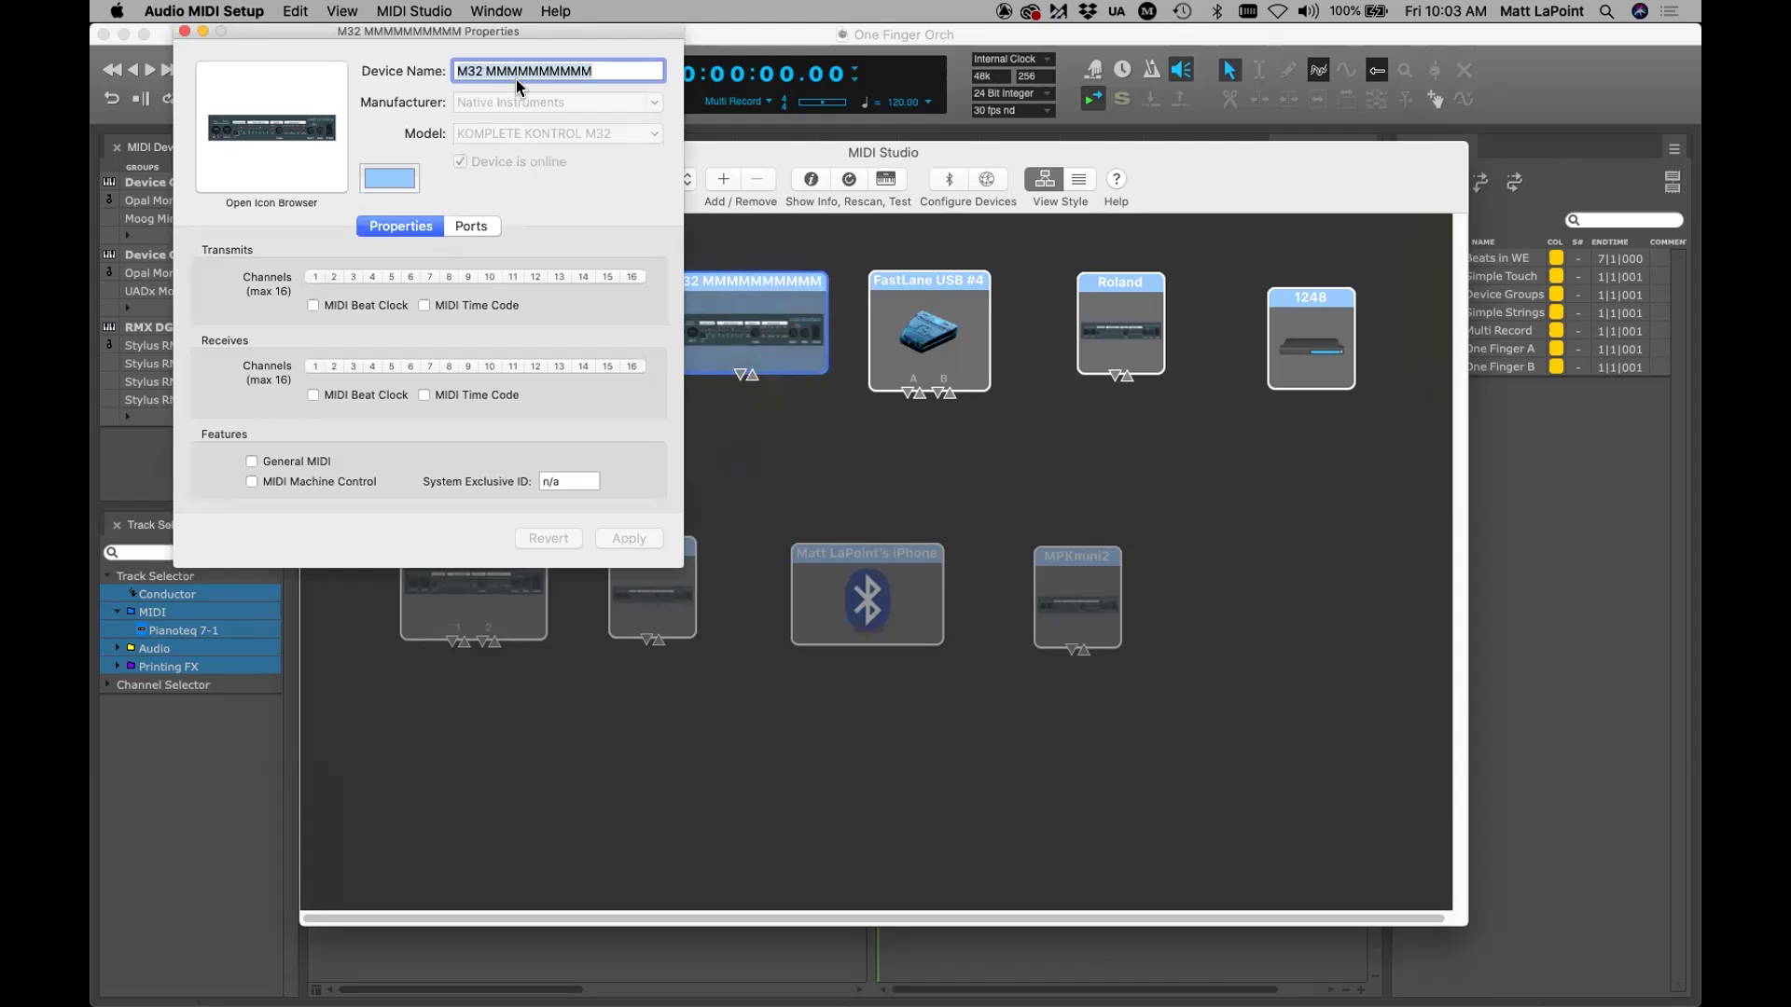
left_click(518, 71)
left_click_drag(484, 71, 621, 71)
key("BackSpace")
left_click(618, 539)
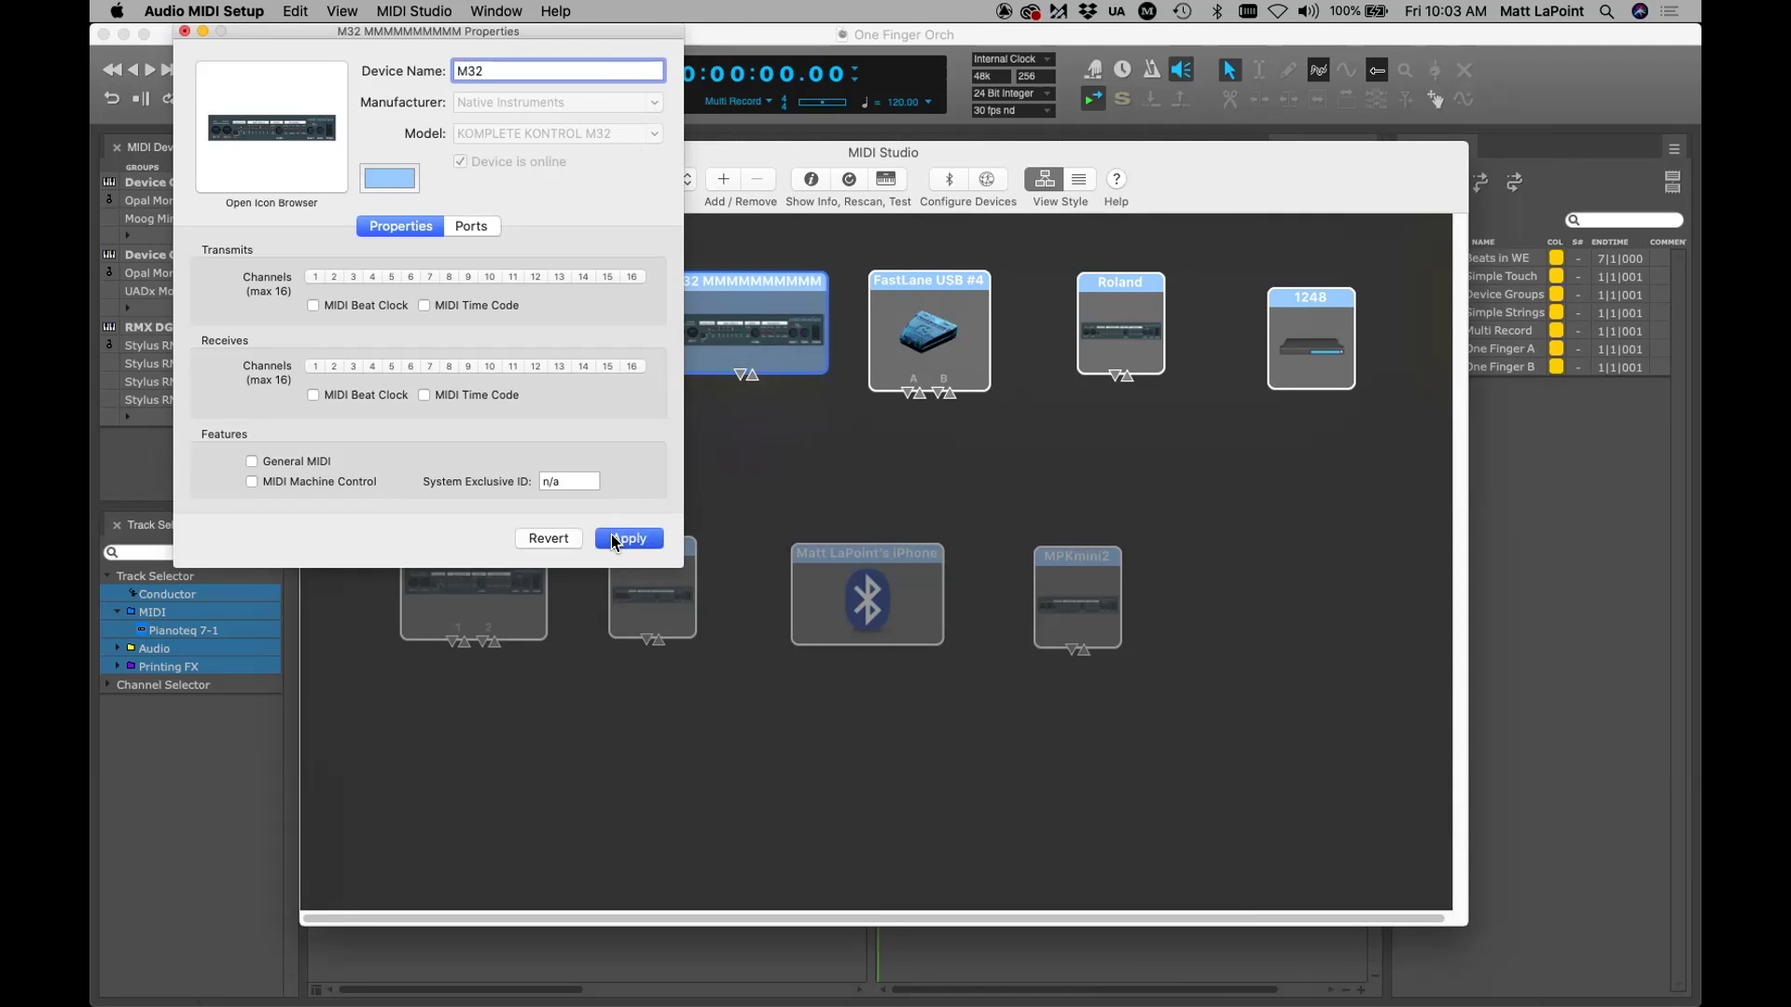
left_click(185, 32)
left_click(743, 472)
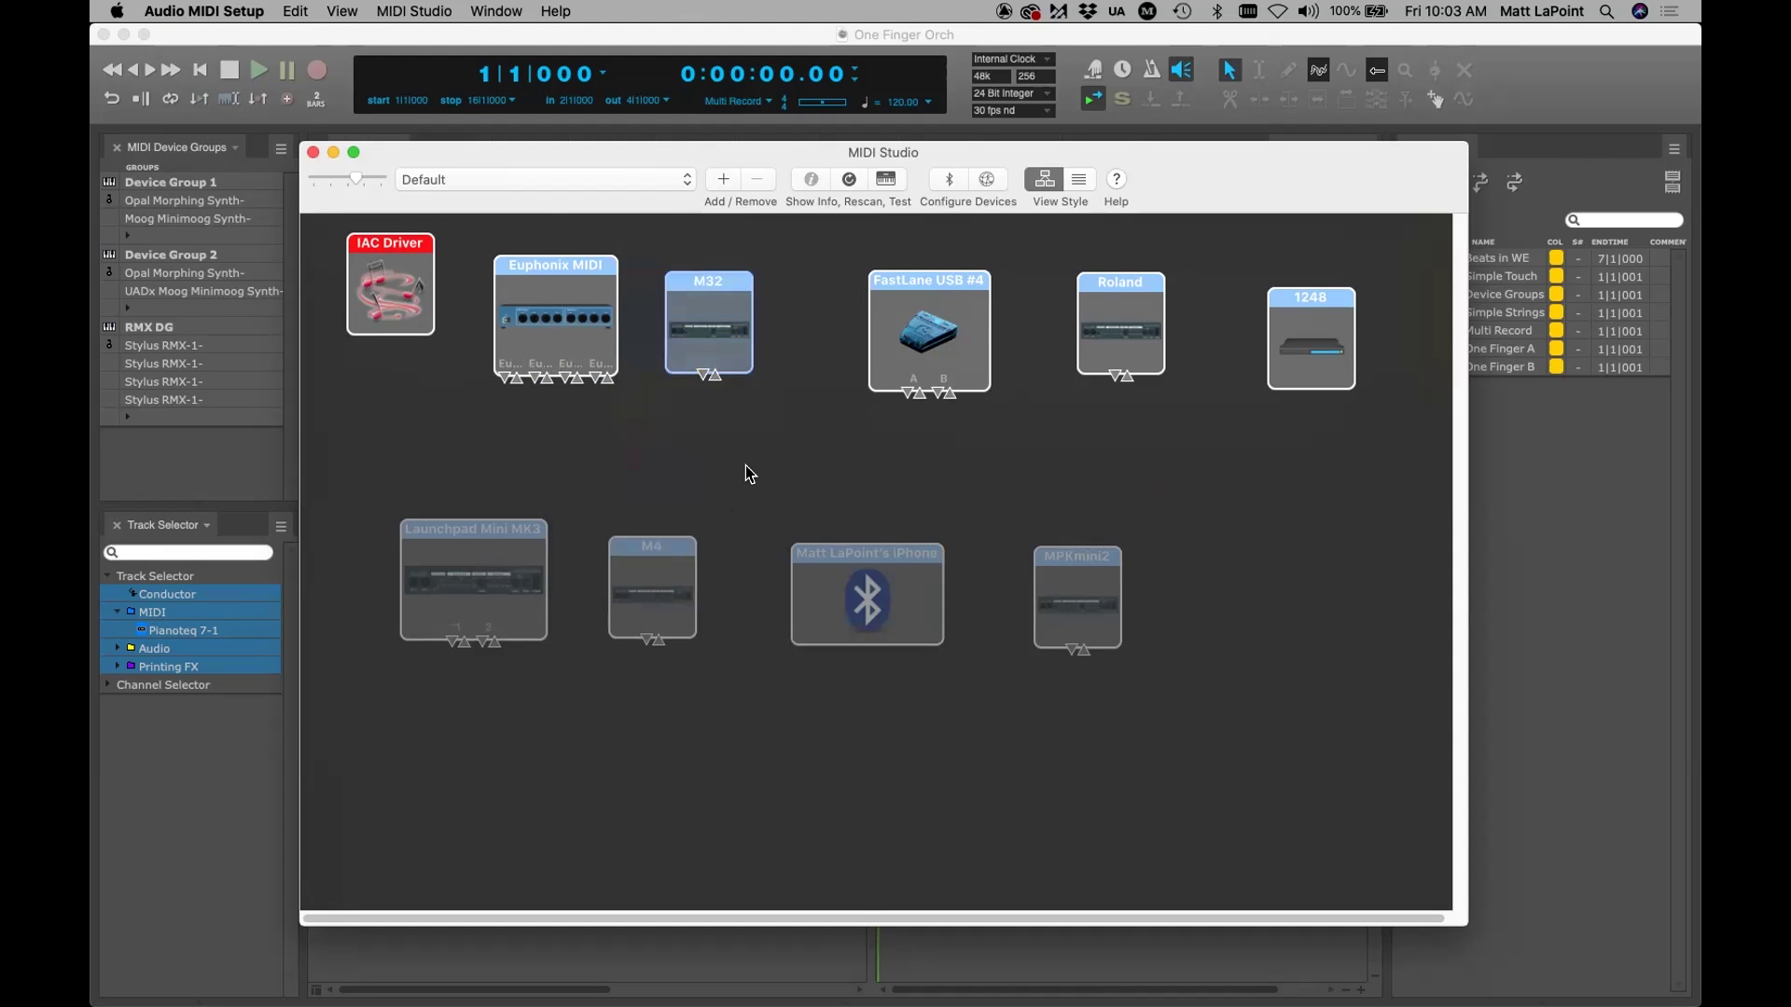
key("super+q")
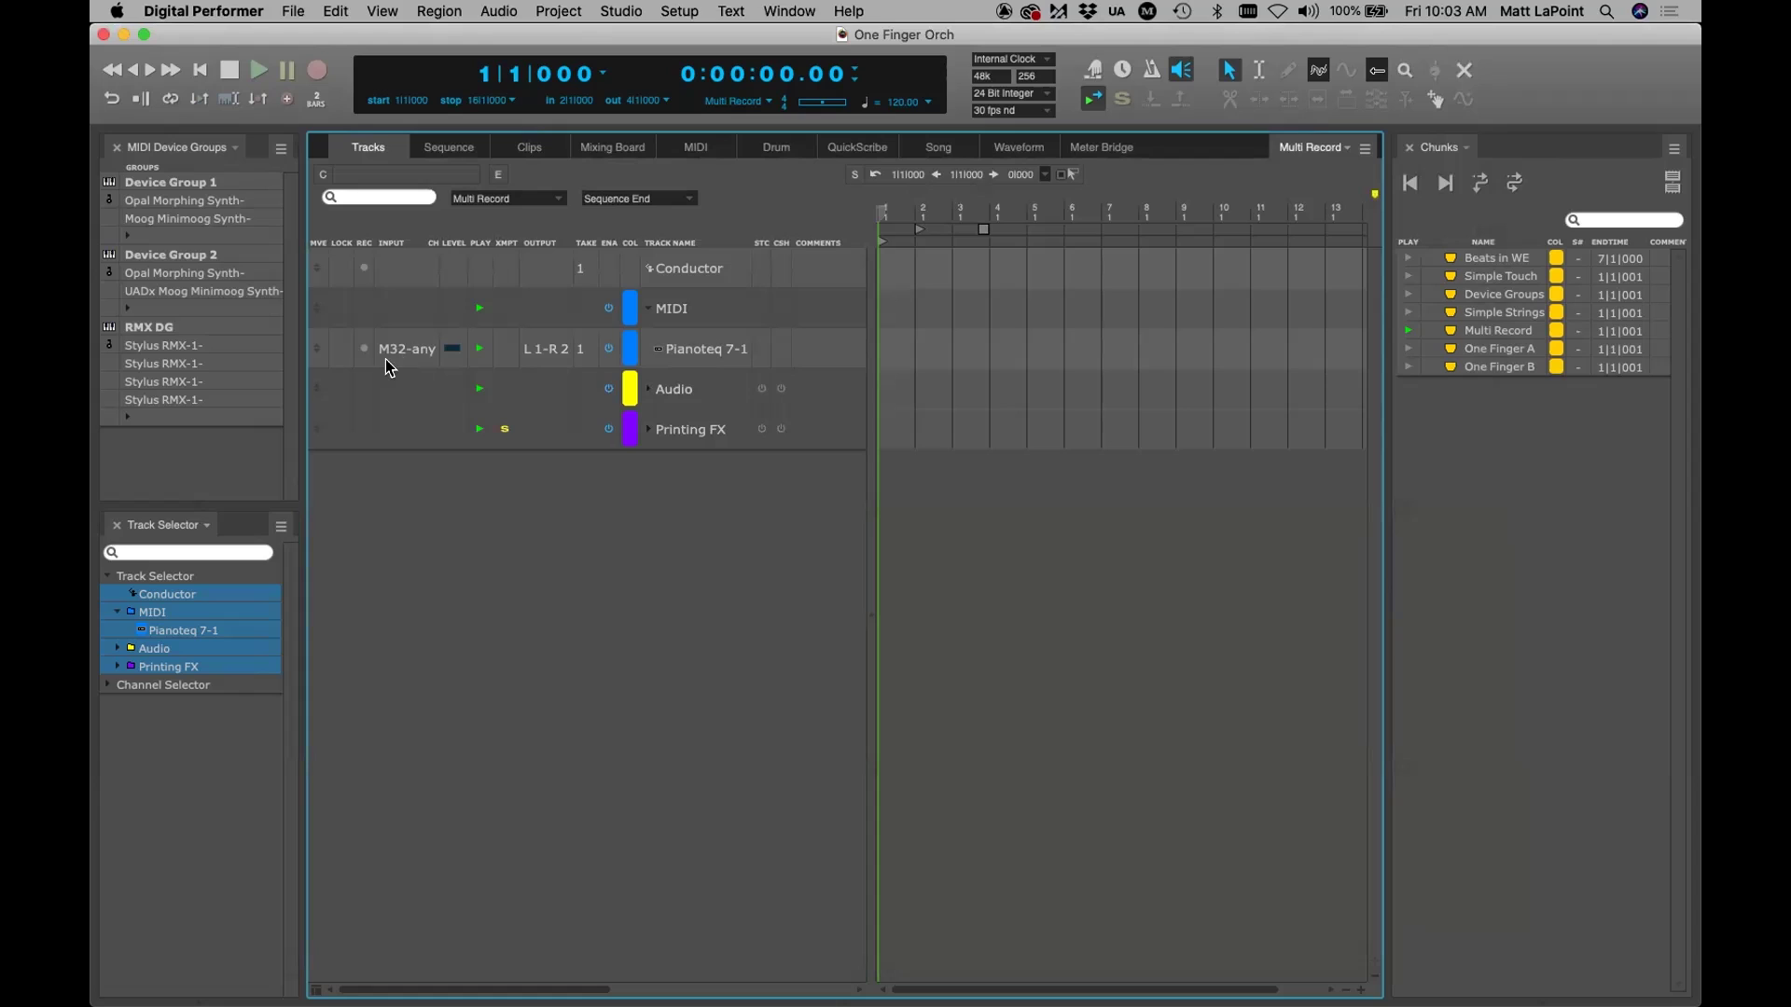
Expand the Audio folder and switch record arming from the Pianoteq 7-1 track to Vox 1 and Vox 2
left_click(364, 349)
left_click(656, 389)
left_click(649, 389)
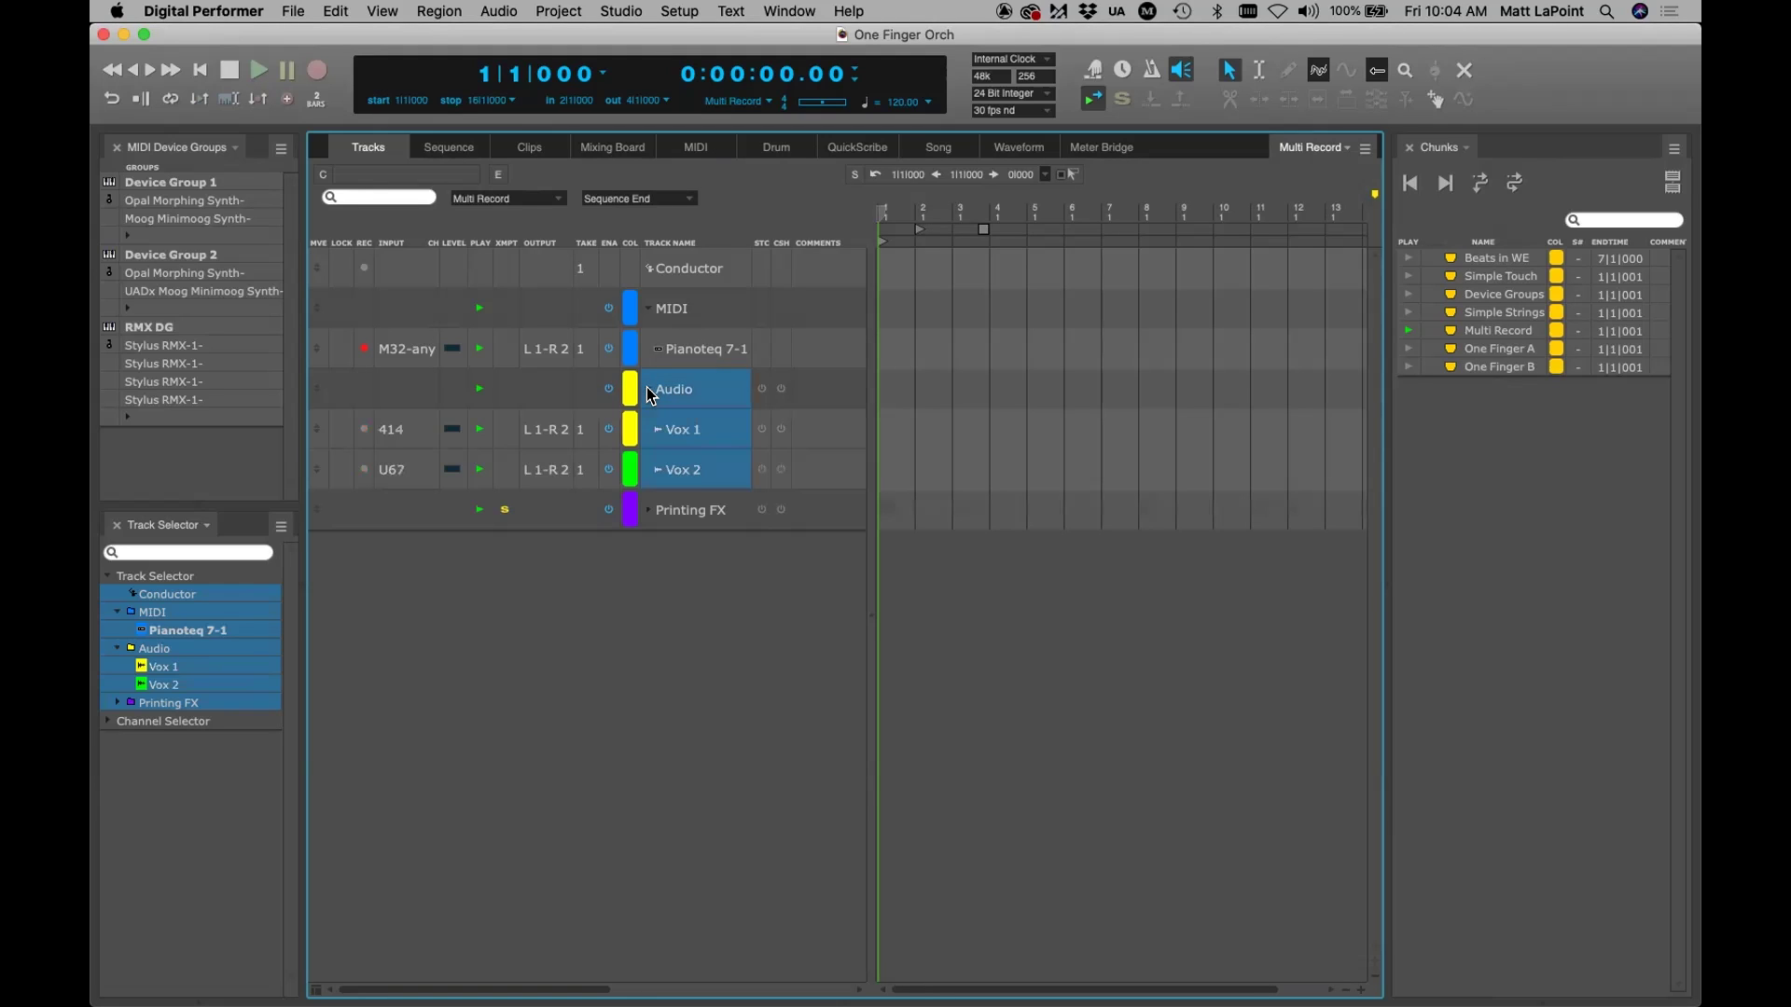
left_click(603, 580)
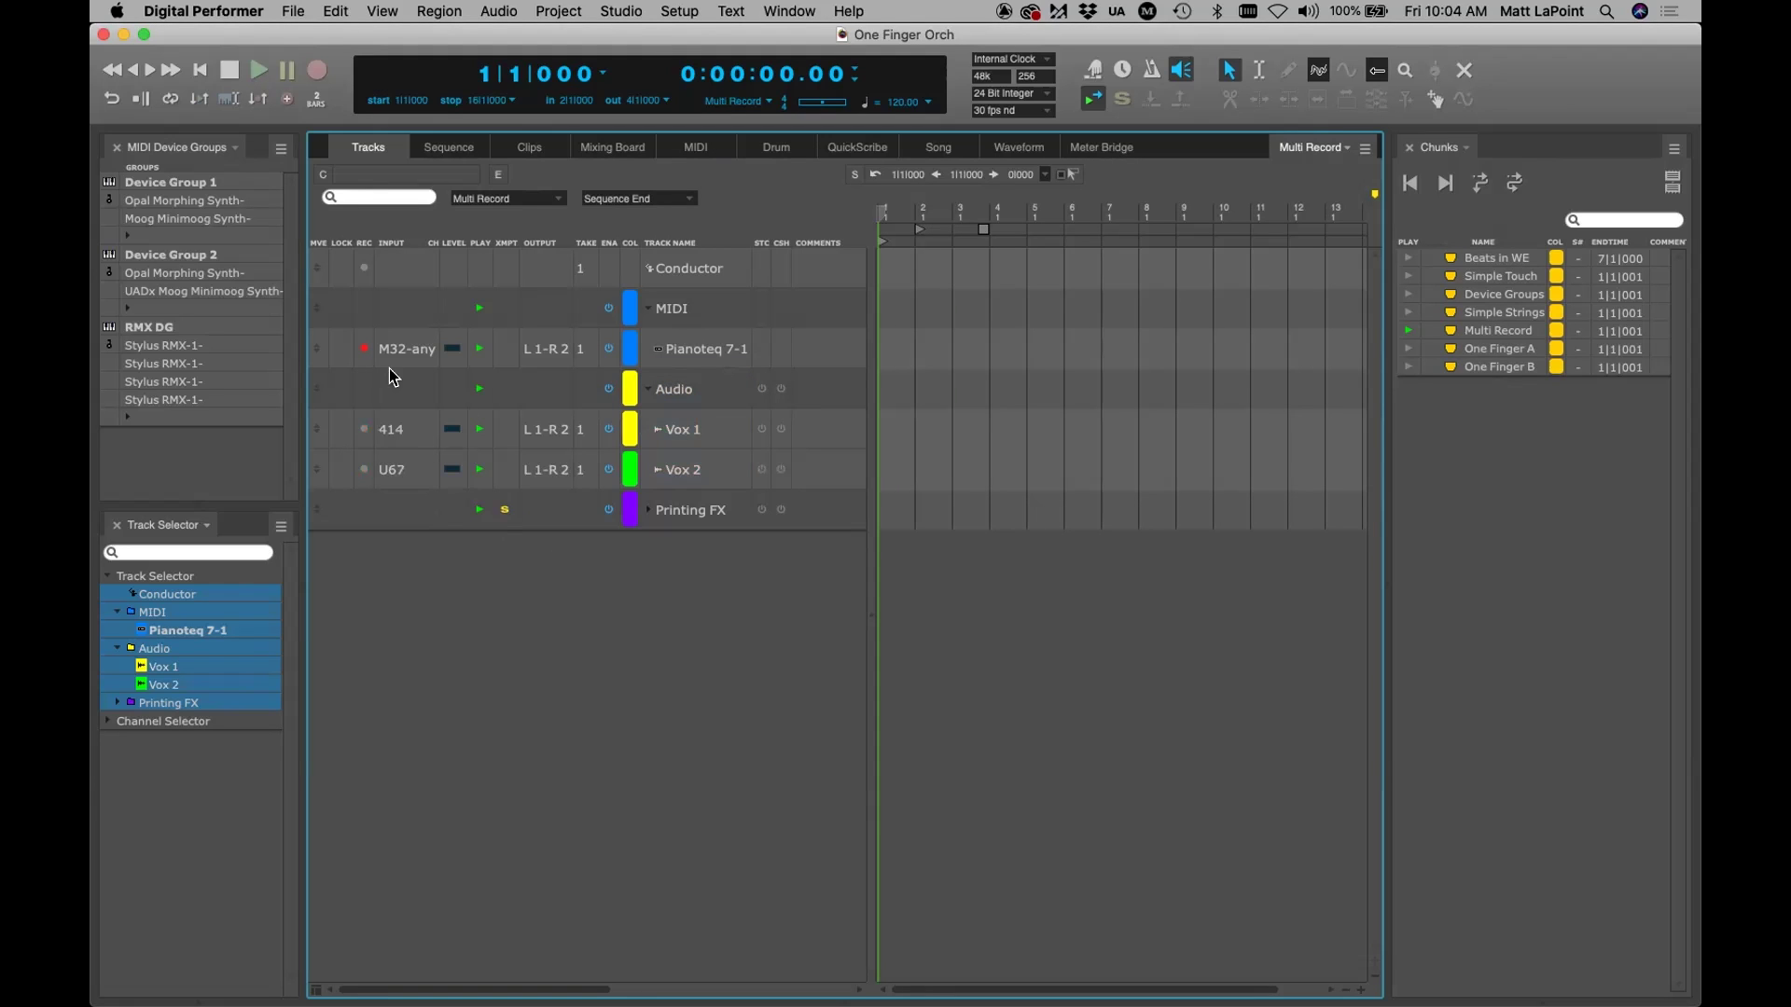
left_click(364, 348)
left_click_drag(361, 430, 366, 460)
Turn off "MultiRecord is always on for audio tracks" in the Audio Options preferences
left_click(219, 12)
left_click(268, 68)
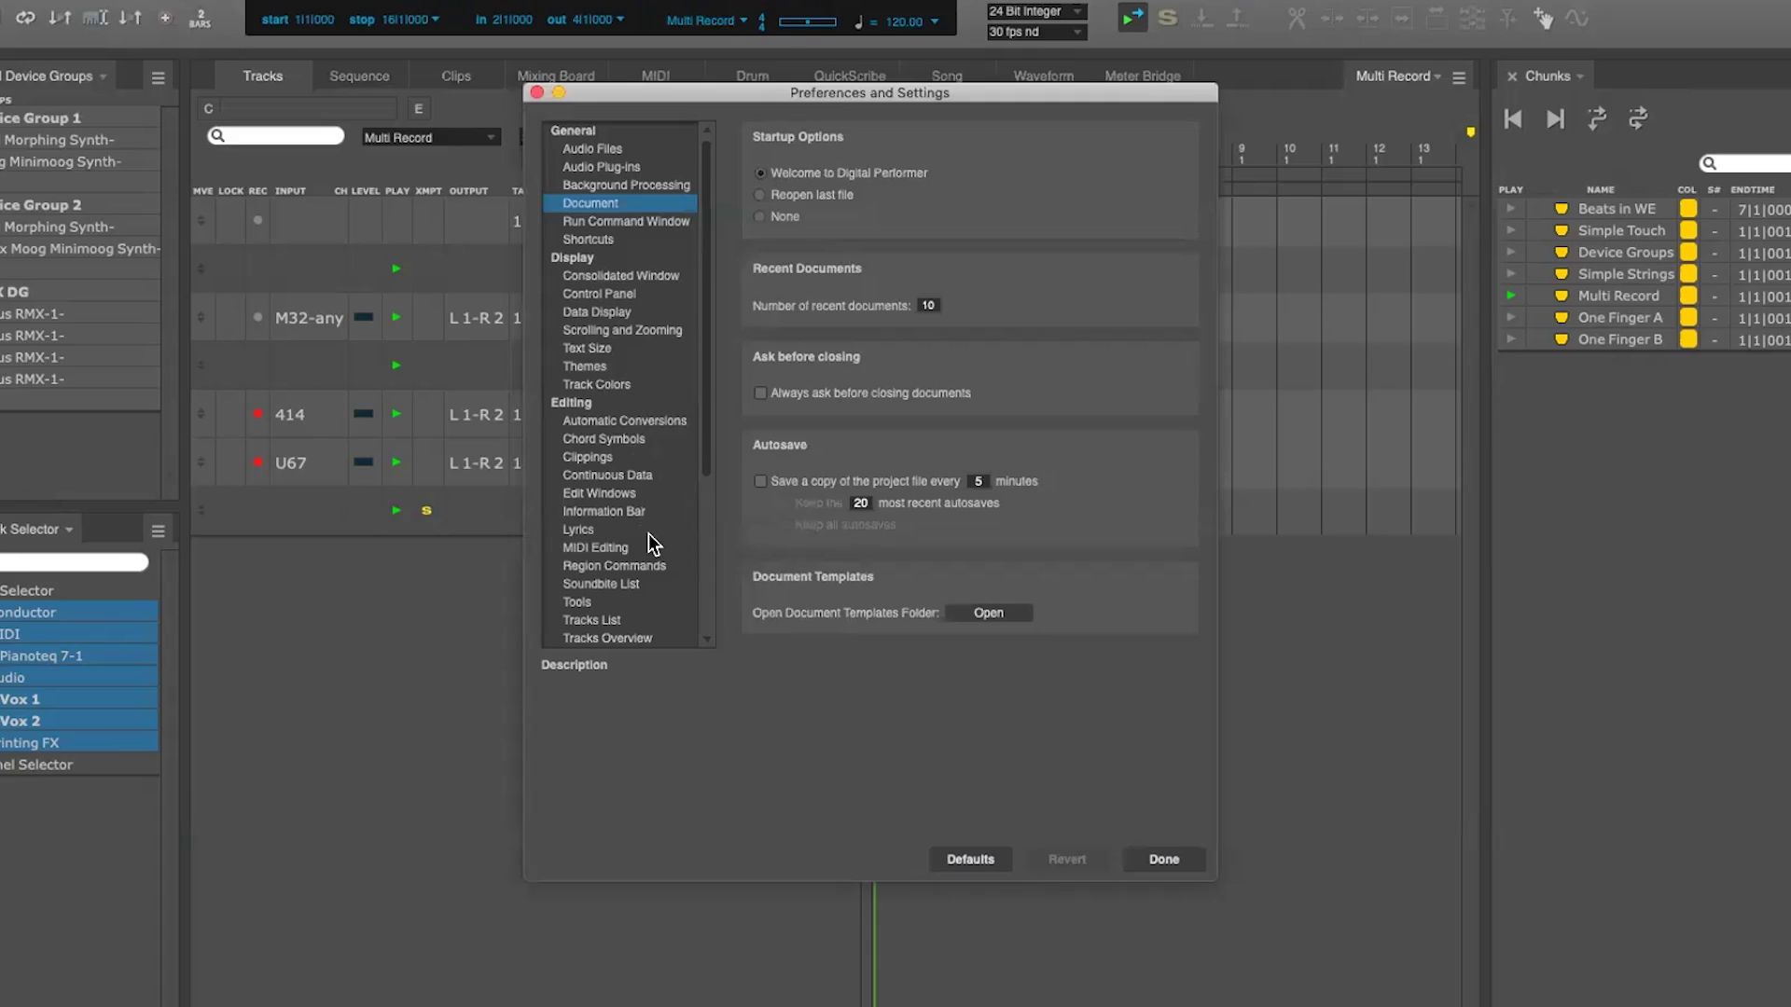
scroll(688, 527, "down", 2)
scroll(629, 538, "down", 3)
left_click(629, 539)
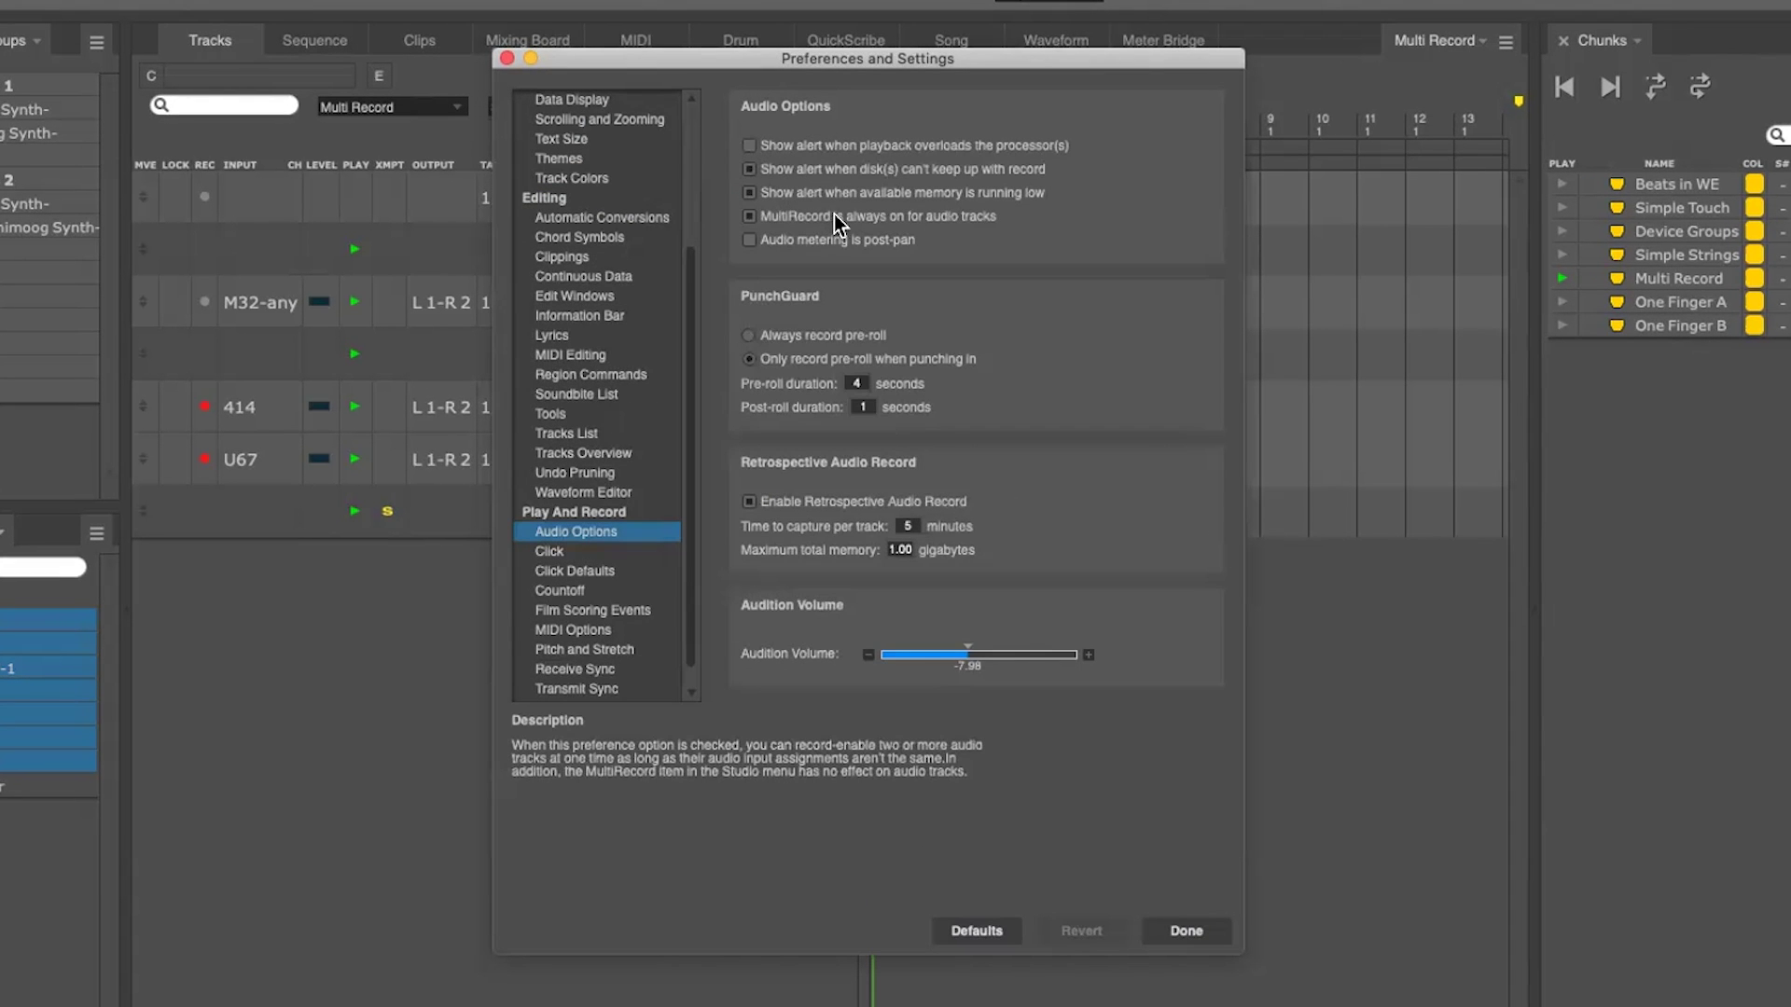
left_click(910, 214)
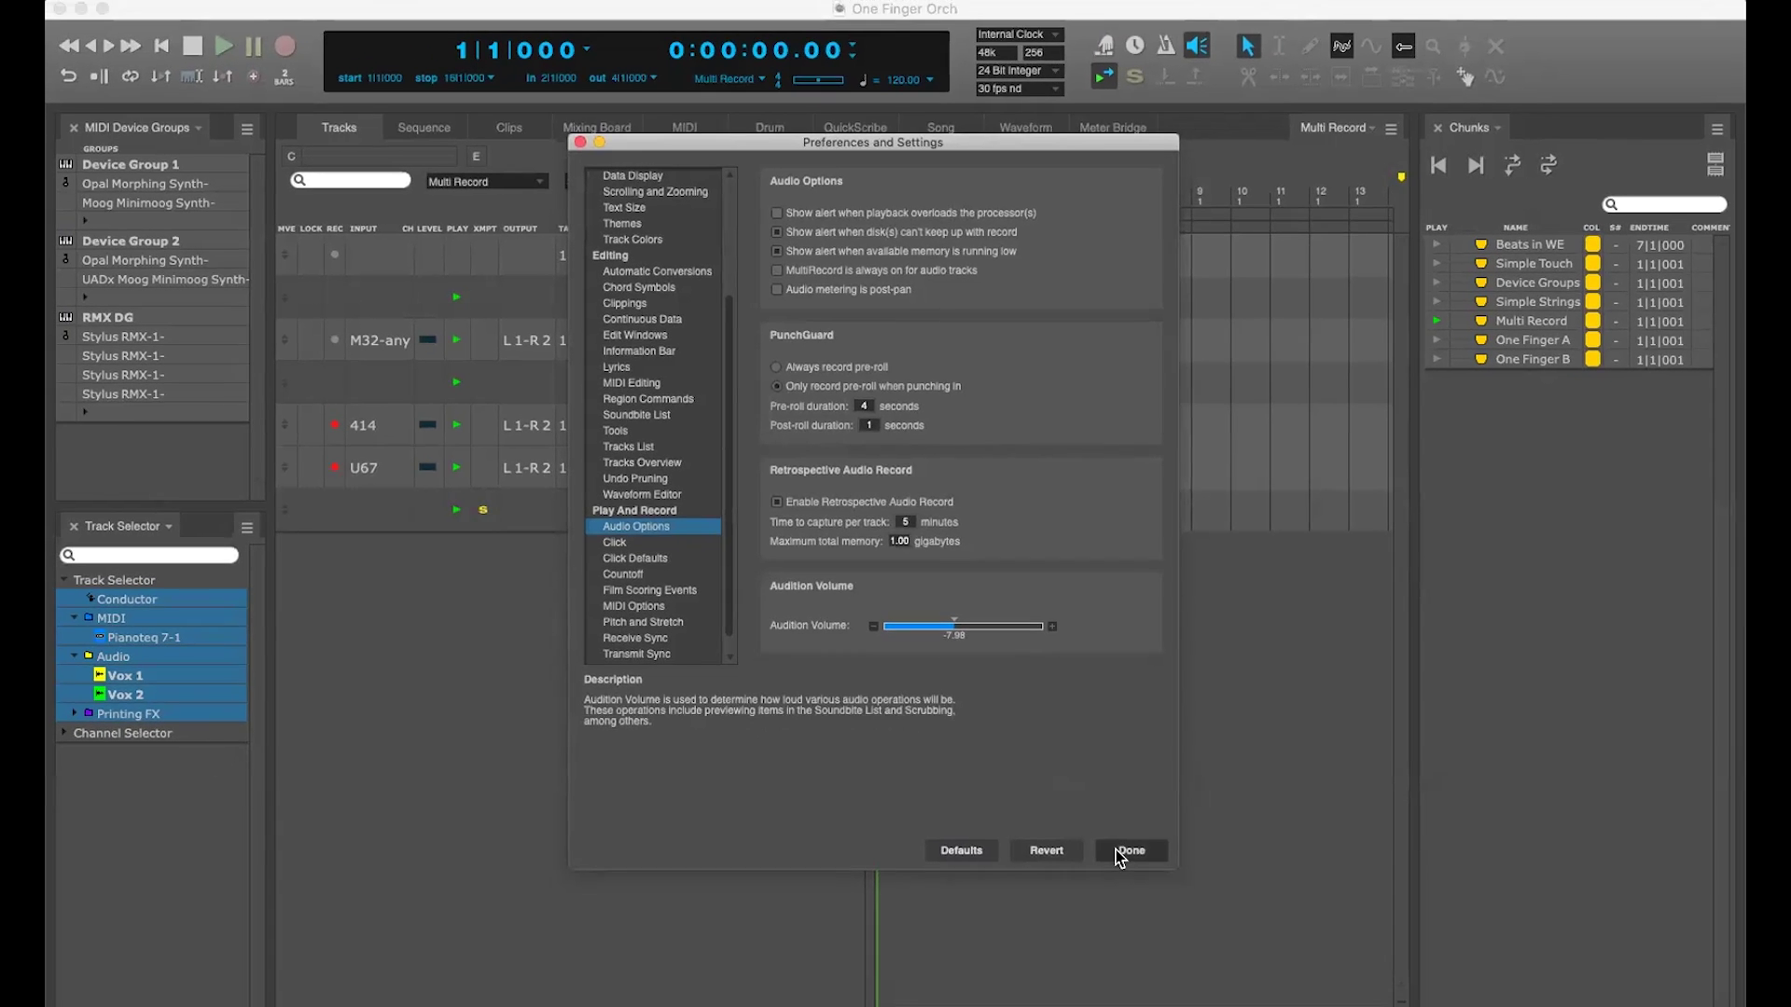
left_click(1124, 852)
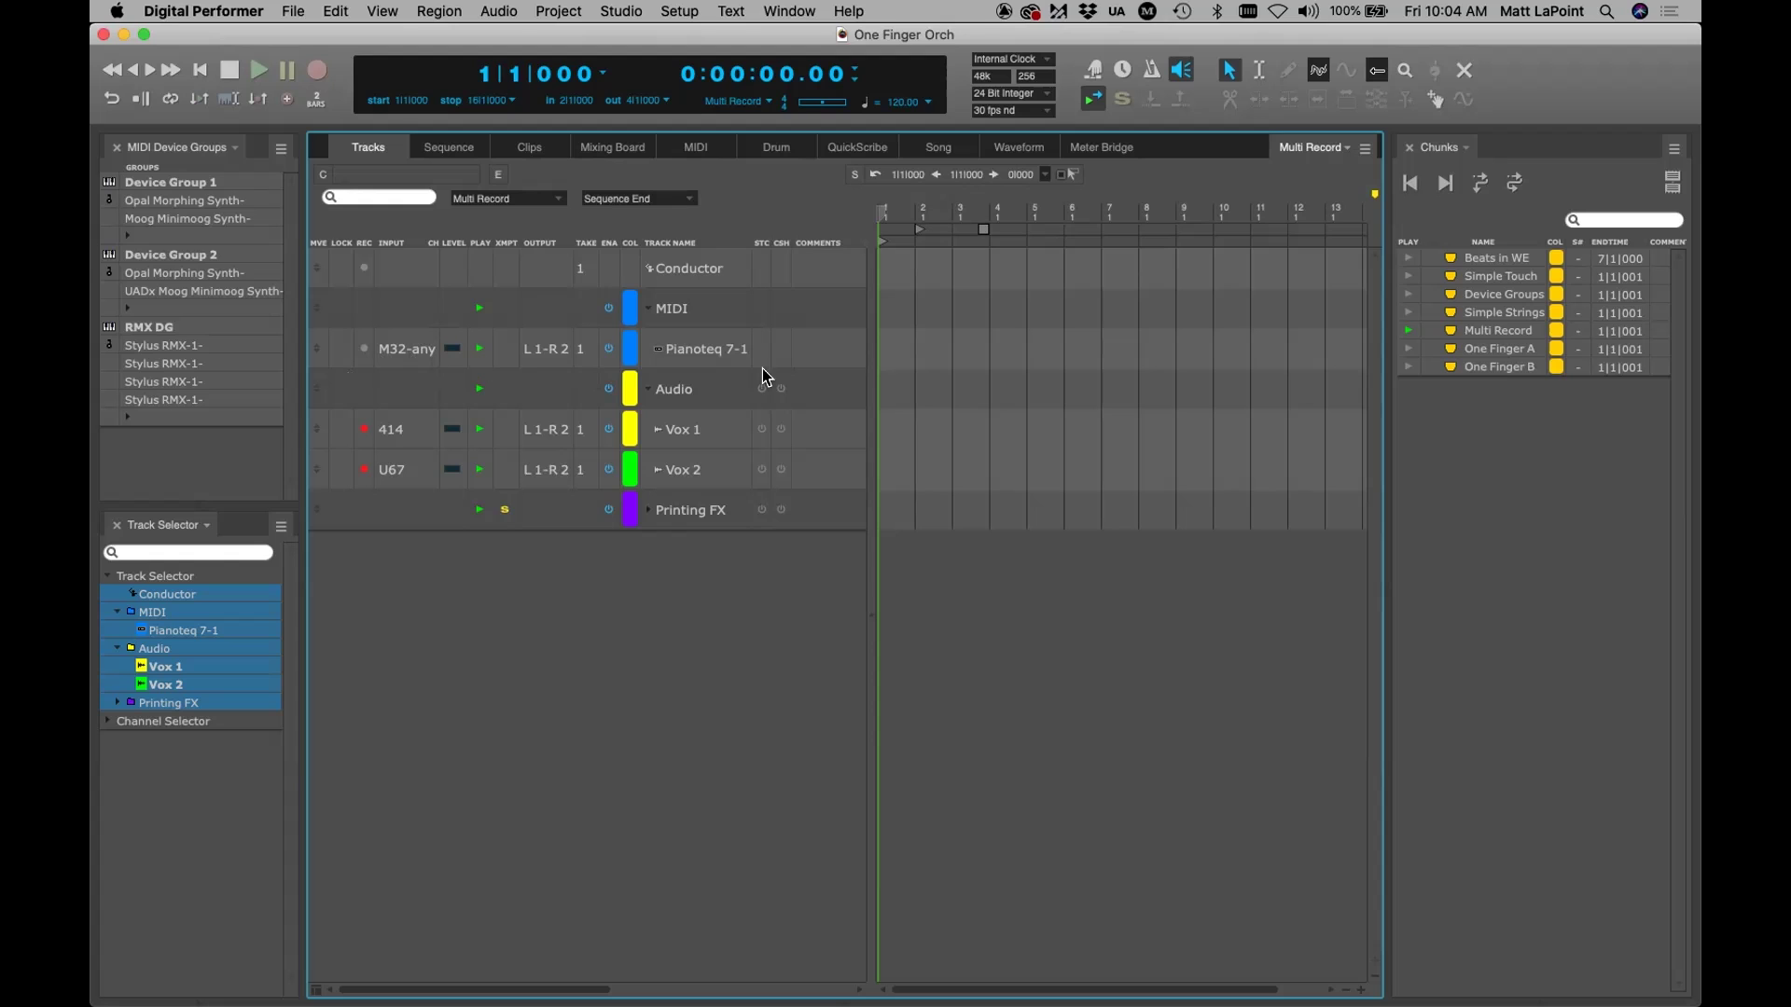
Turn off the global Multi Record option for the project
left_click(622, 11)
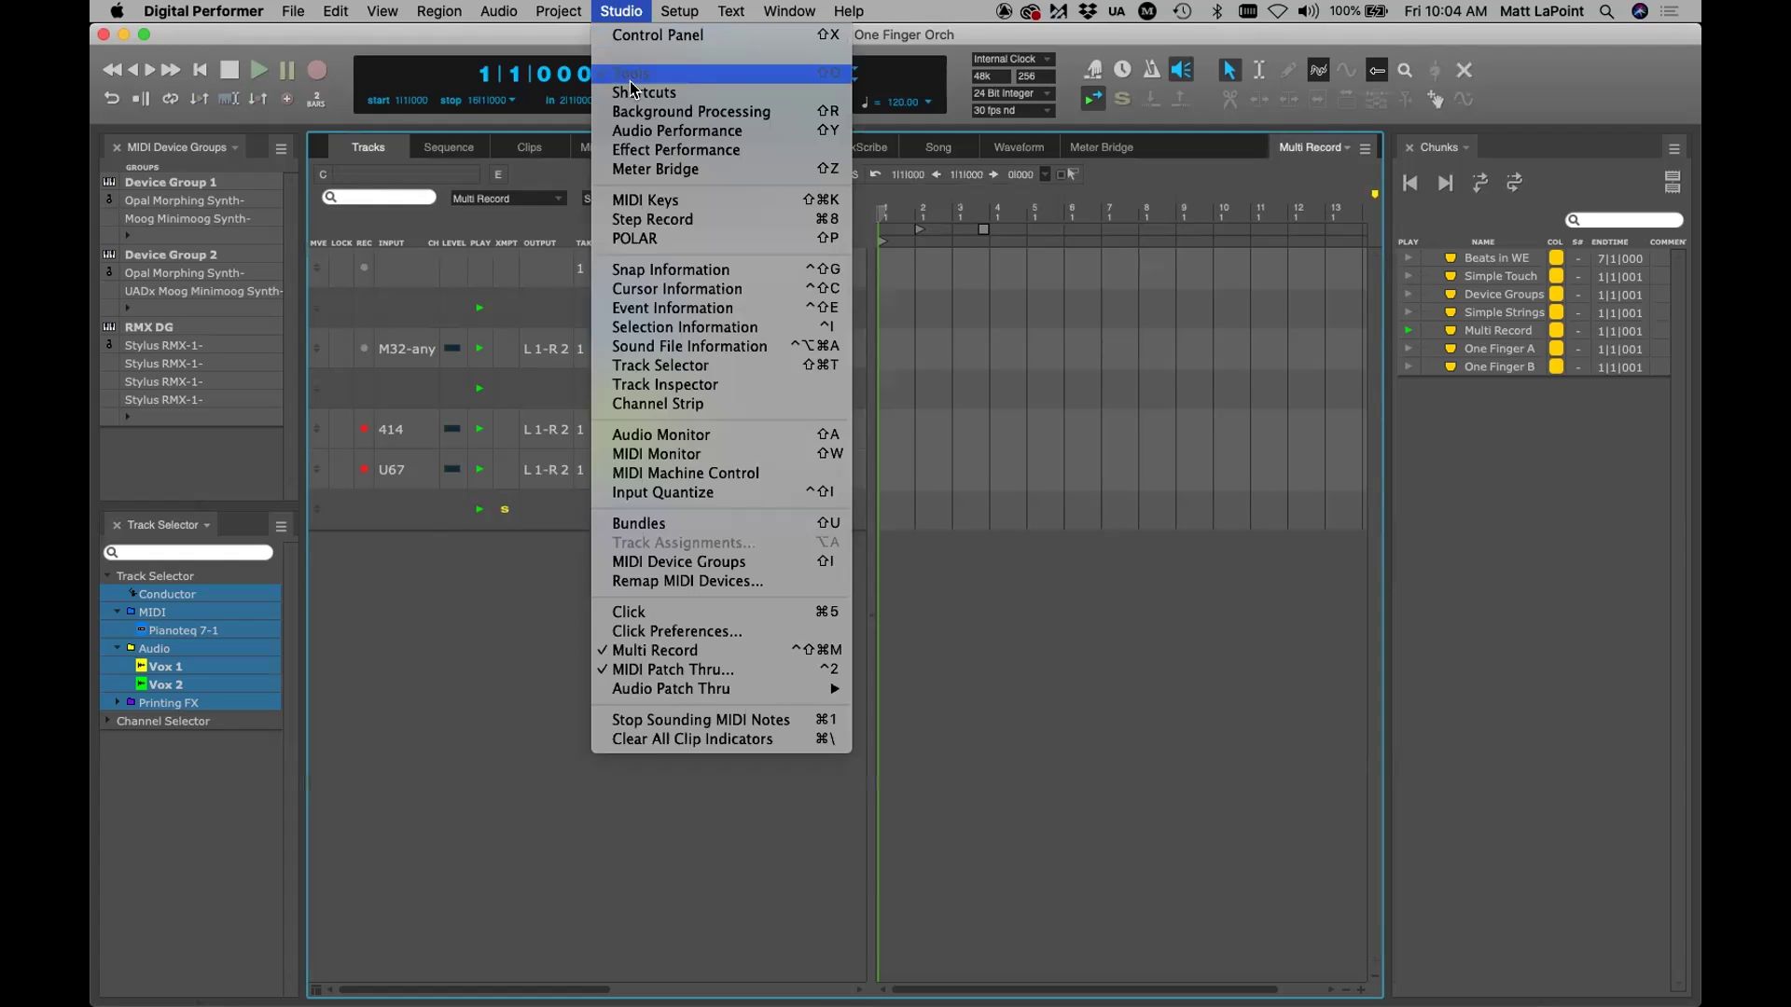
left_click(518, 640)
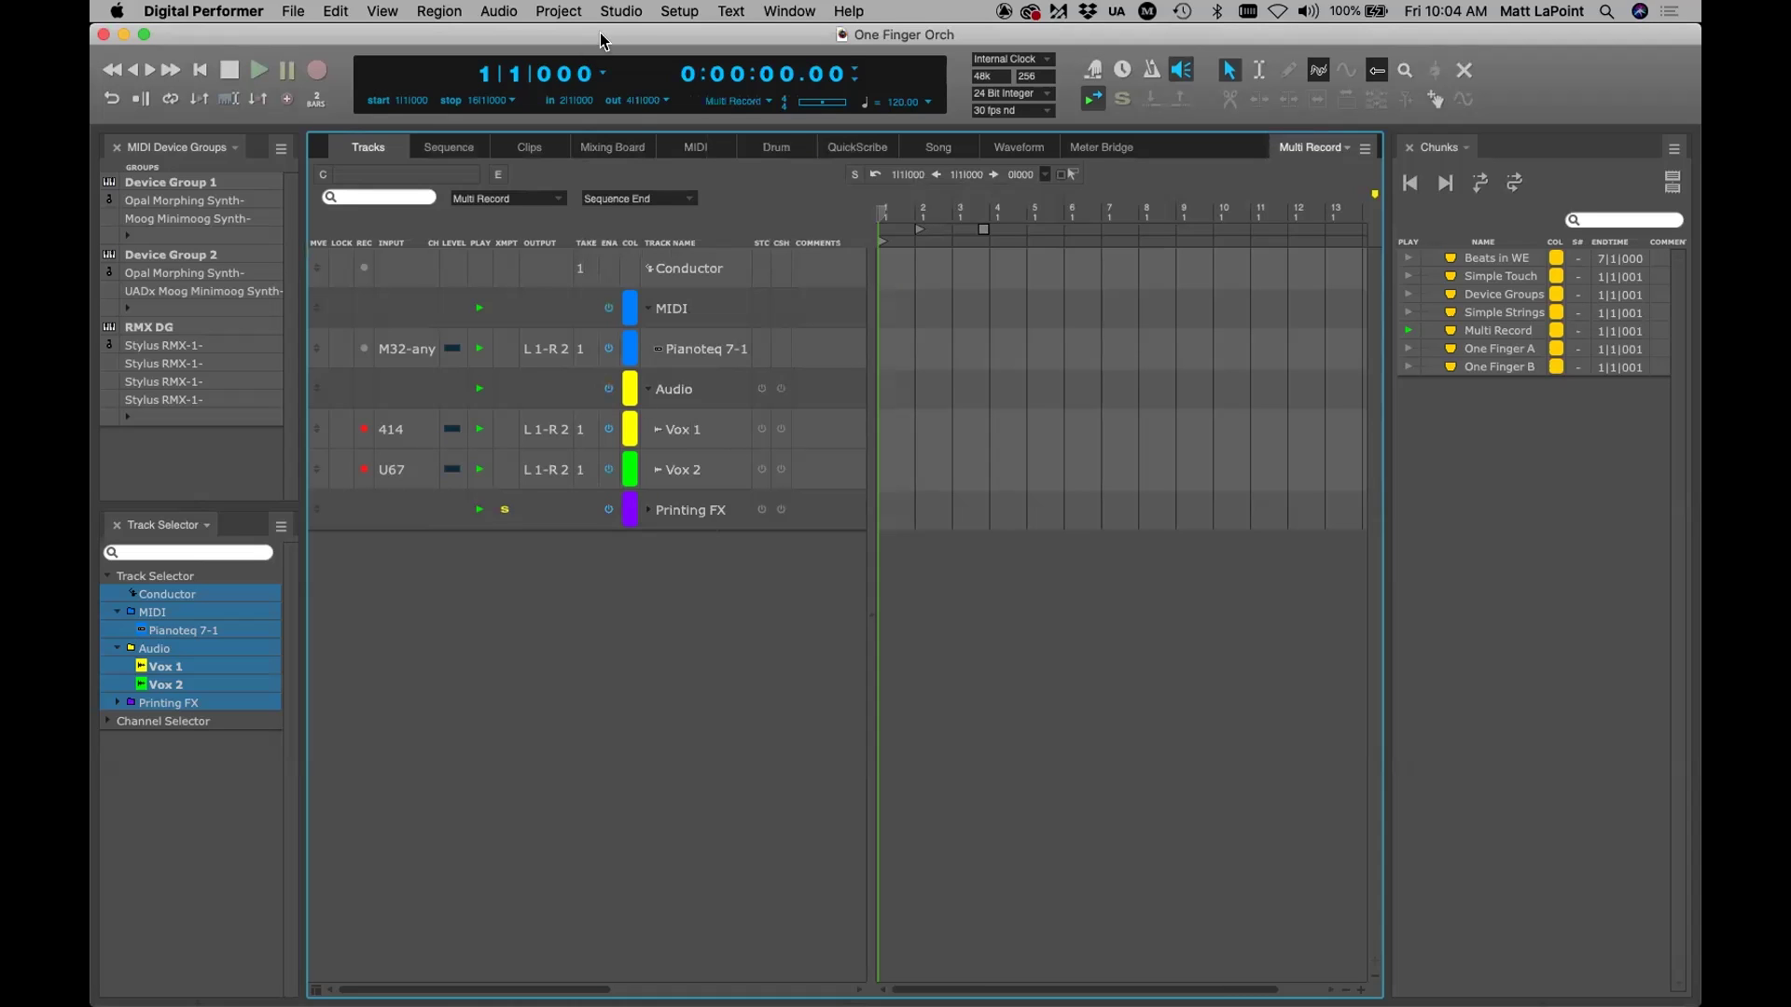
left_click(622, 11)
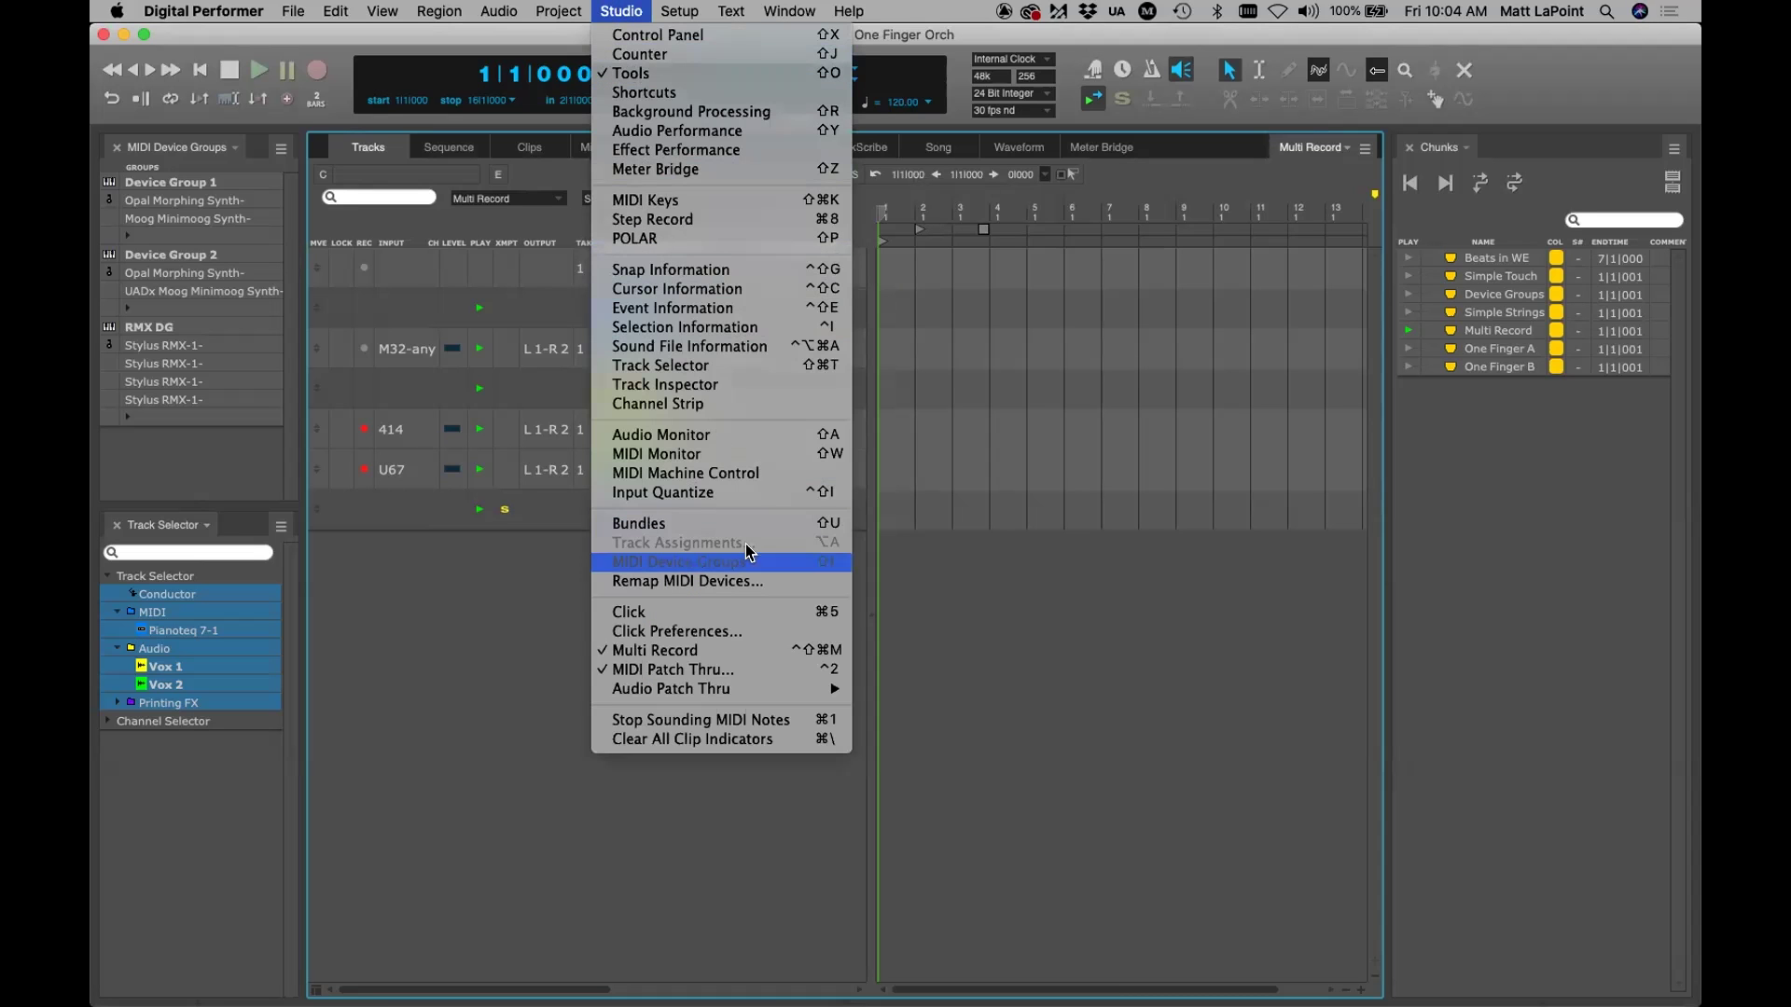
left_click(730, 651)
Test record arming one track at a time on Vox 2, Vox 1 and Pianoteq 7-1, leaving only Vox 1 armed
left_click(365, 466)
left_click(365, 431)
left_click(367, 351)
left_click(365, 430)
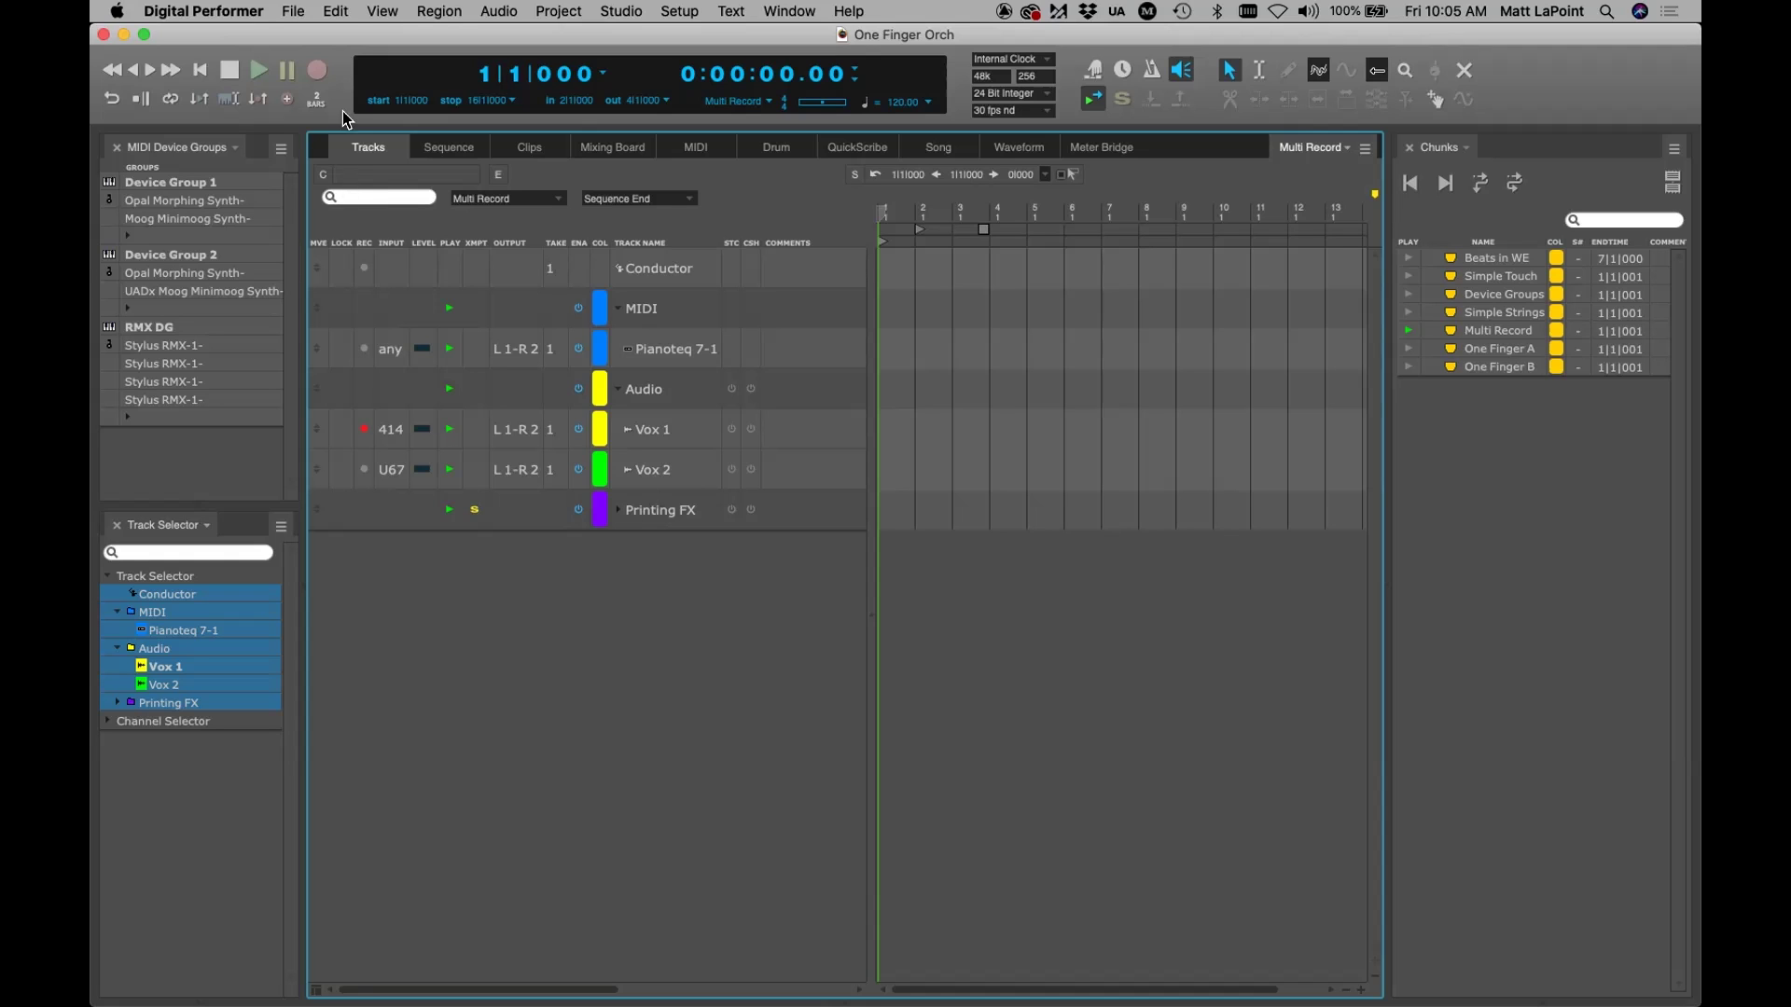
Turn on "MultiRecord is always on for audio tracks" in the Audio Options preferences
left_click(203, 12)
left_click(194, 63)
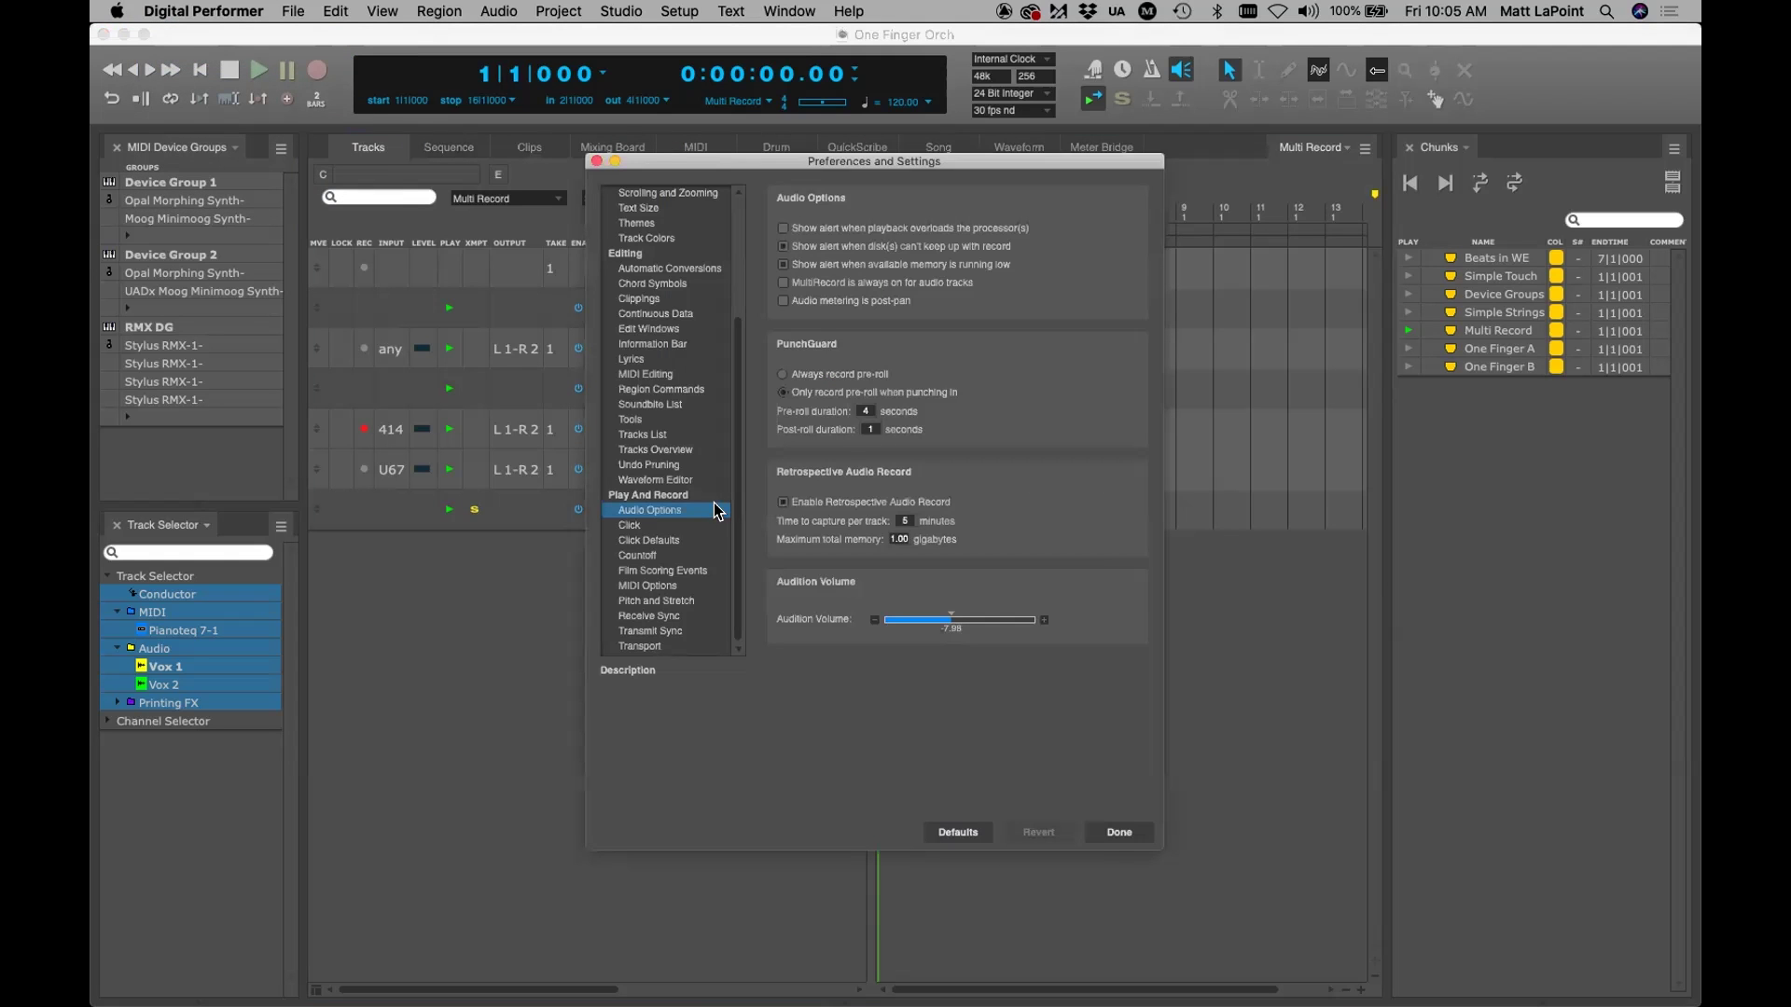
mouse_move(795, 285)
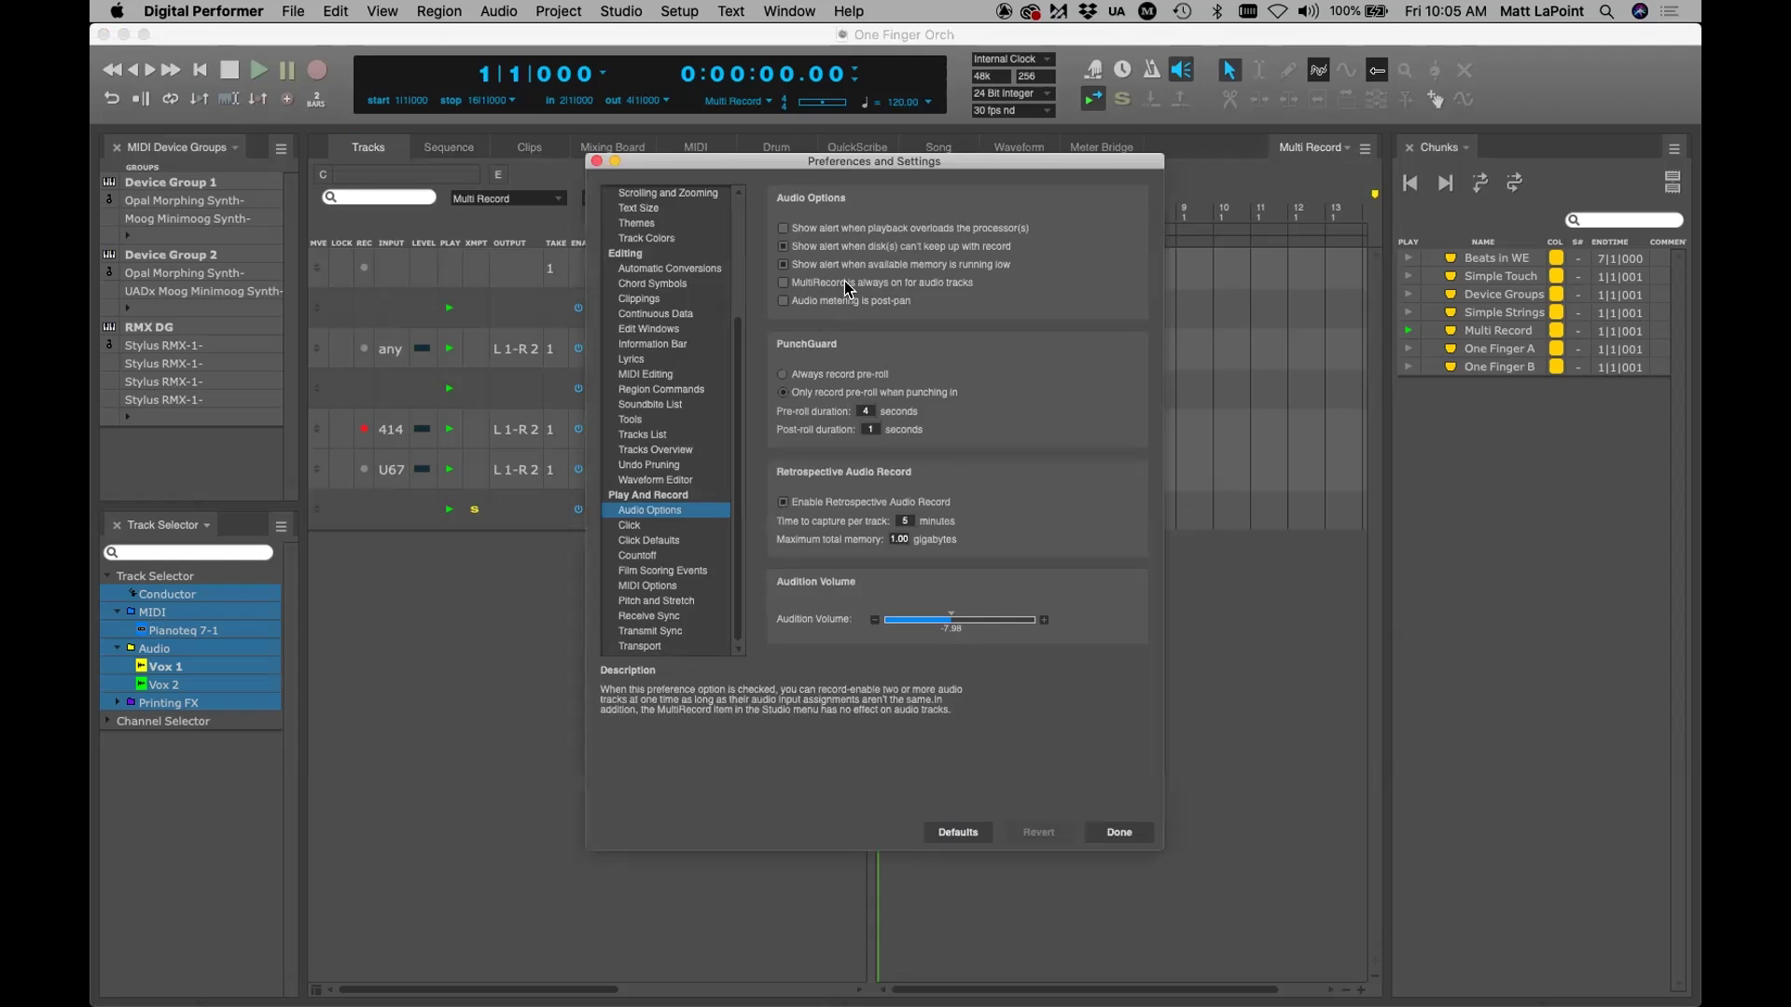
left_click(837, 282)
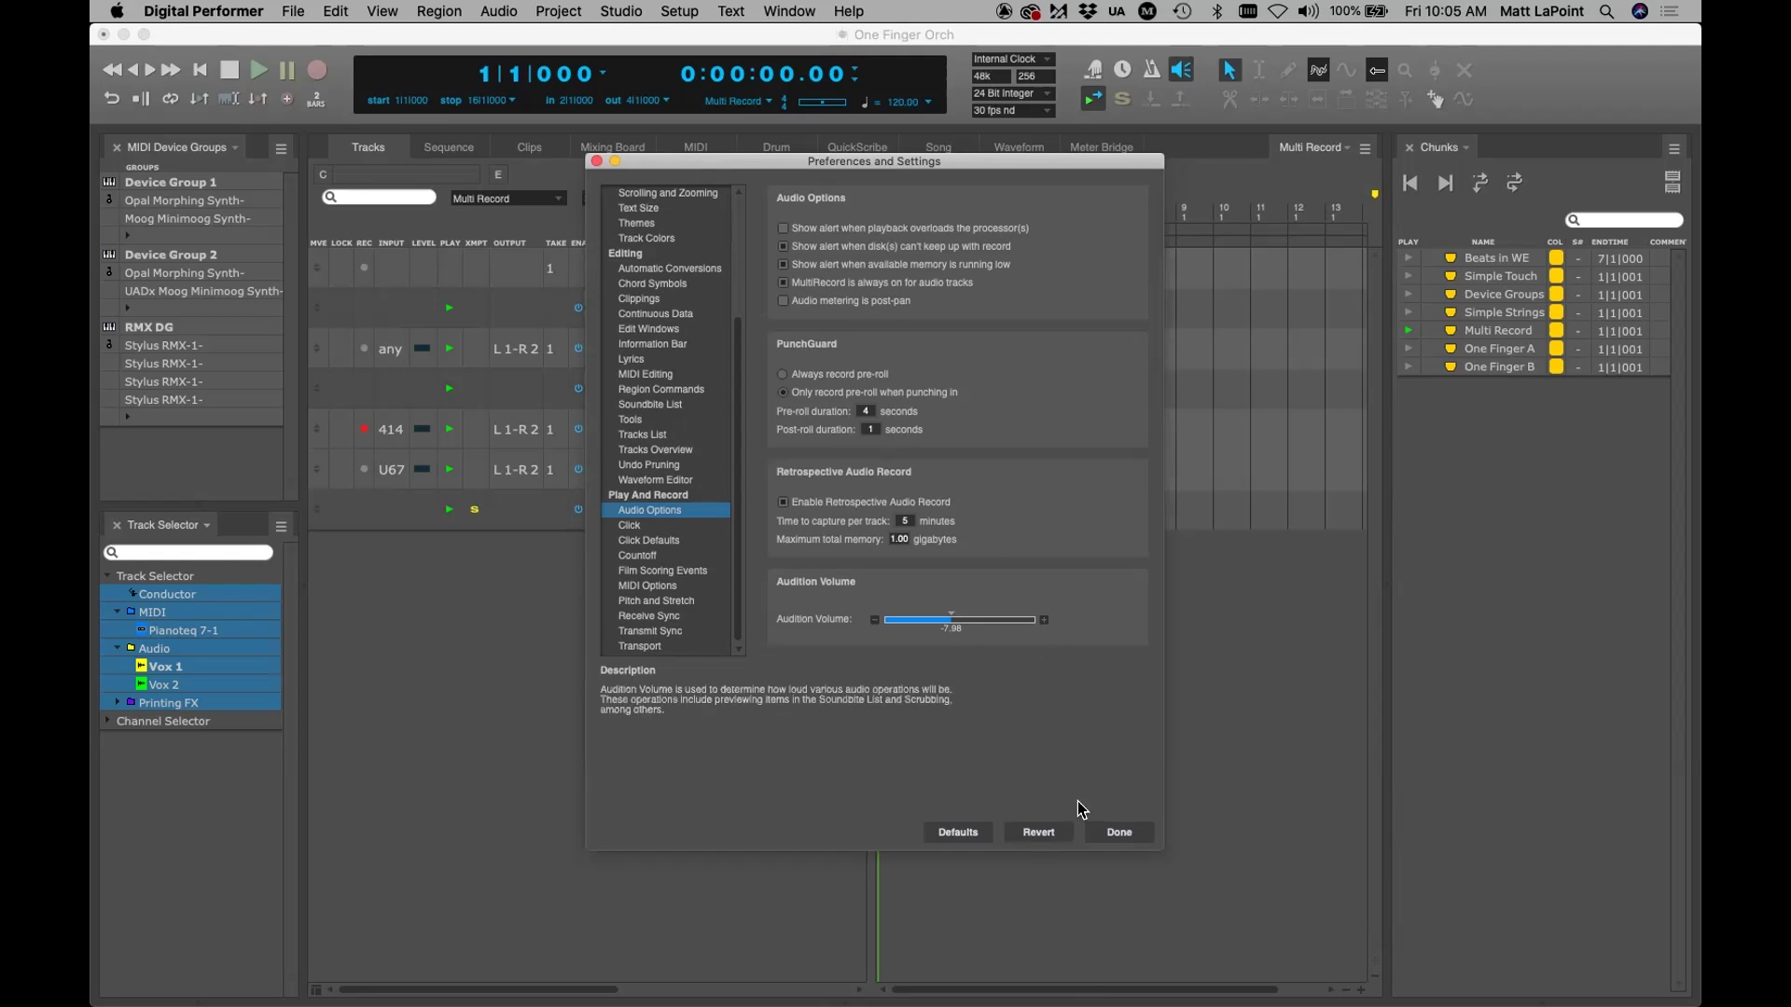
left_click(1117, 833)
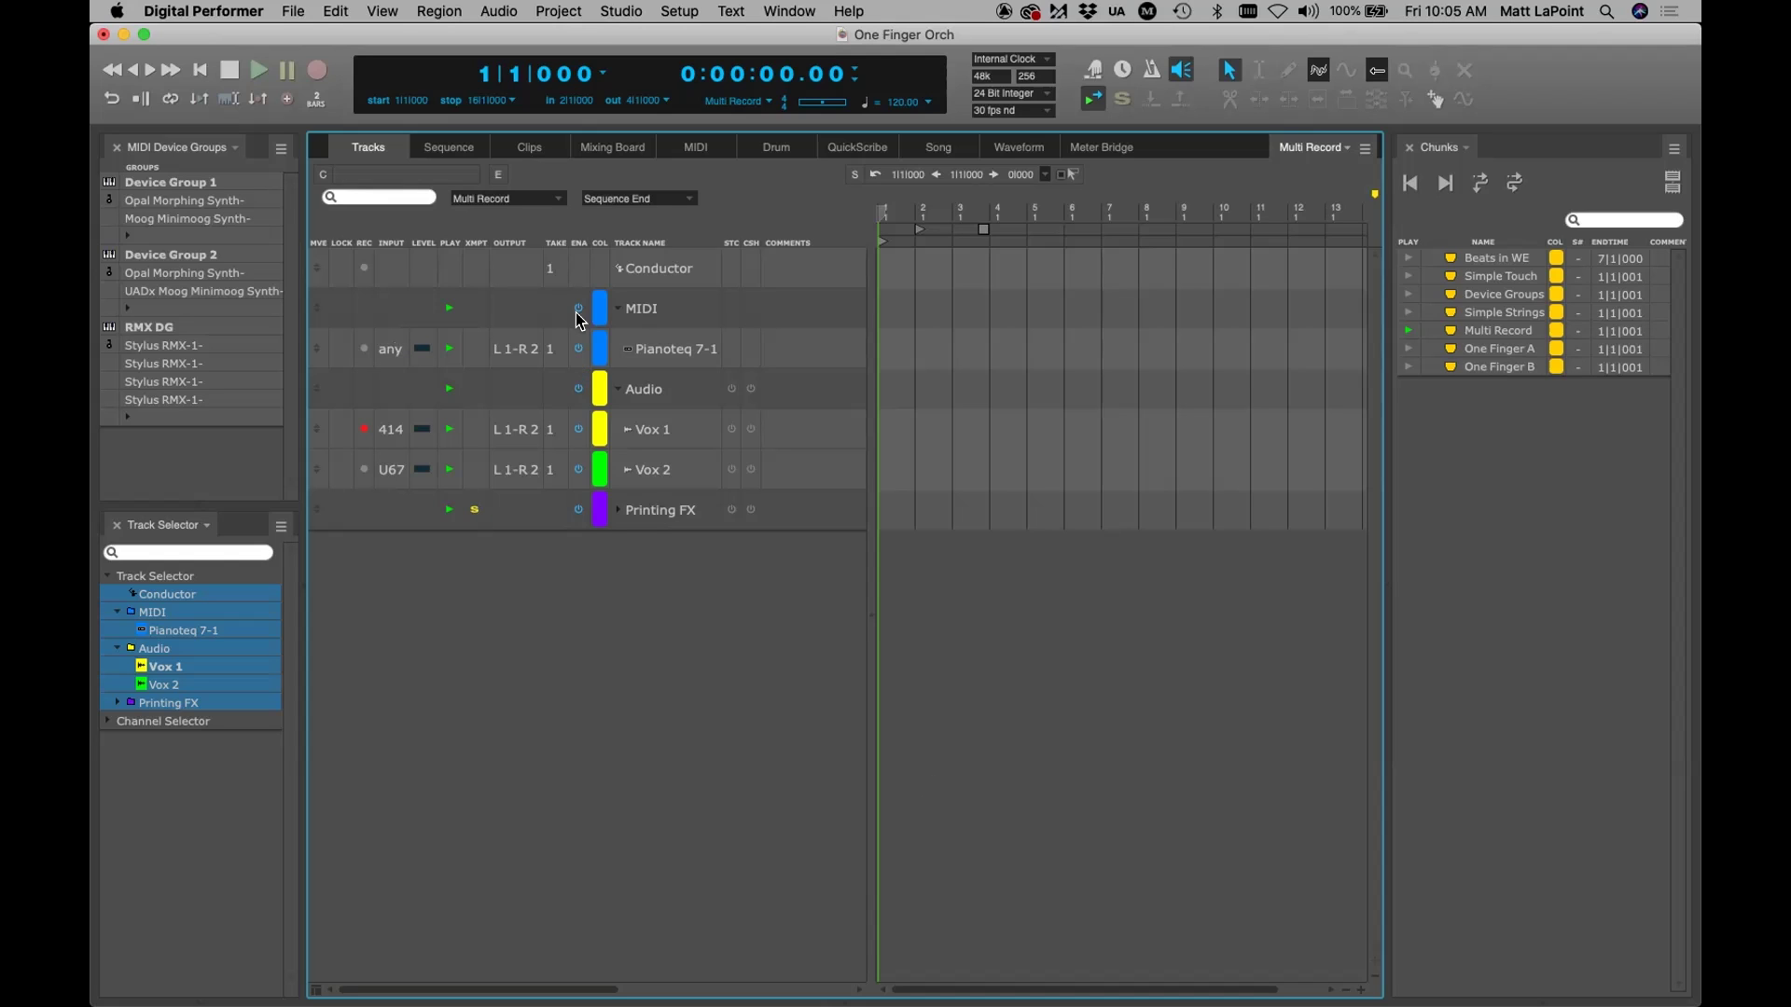
Record-enable Vox 2 alongside Vox 1, disarm both tracks and expand the Printing FX folder
left_click(363, 470)
left_click(364, 429)
left_click(363, 469)
left_click(619, 512)
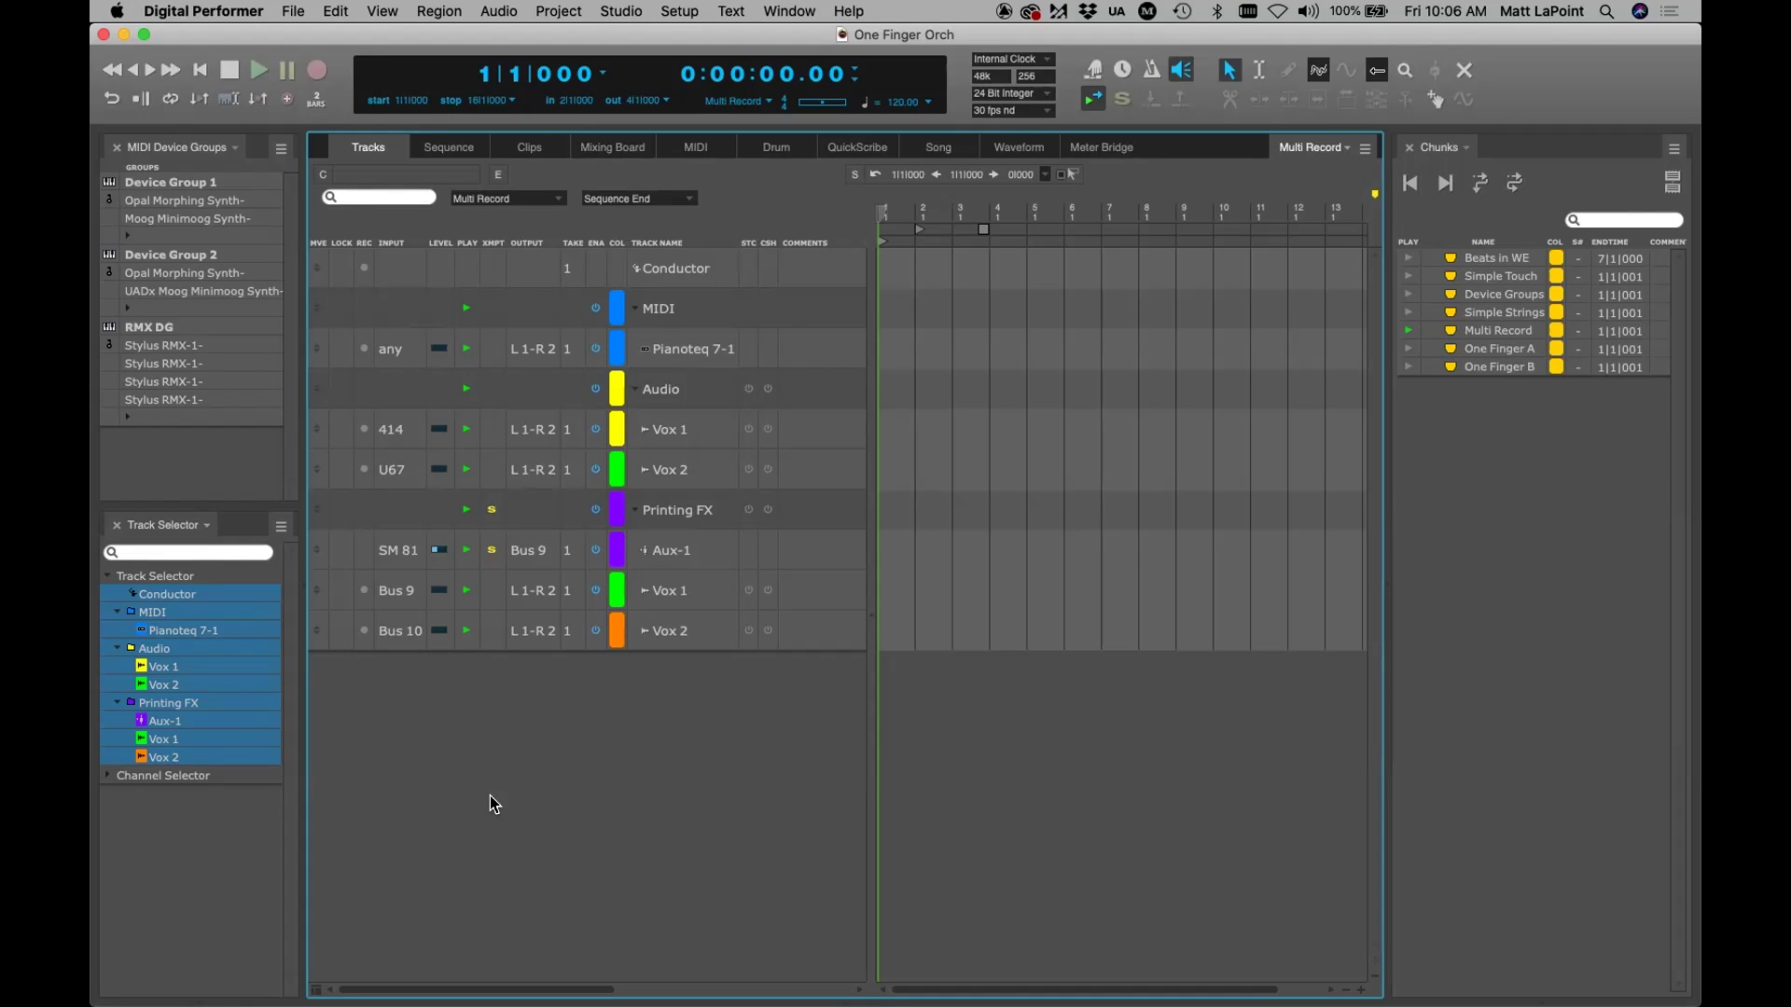
Examine the bus assignments in the Bundles window, including the mono Bus 9 and Bus 10, and close it
left_click(666, 552)
key("shift+b")
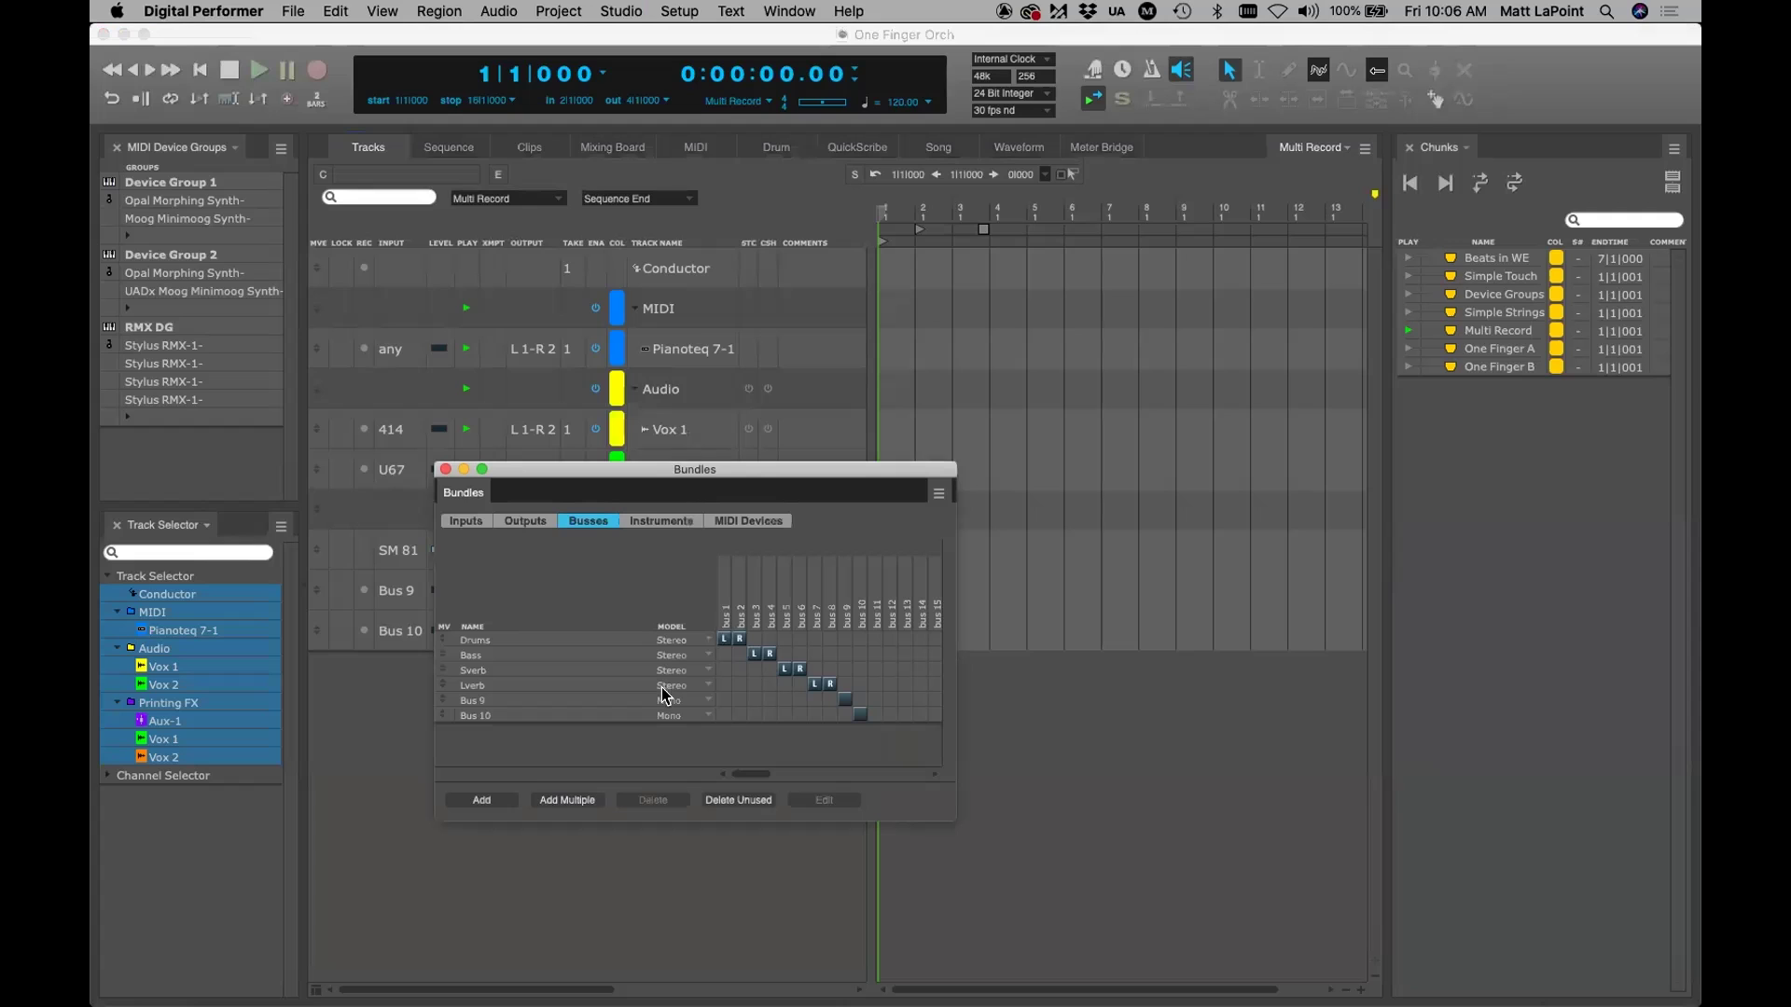
left_click_drag(483, 701, 495, 641)
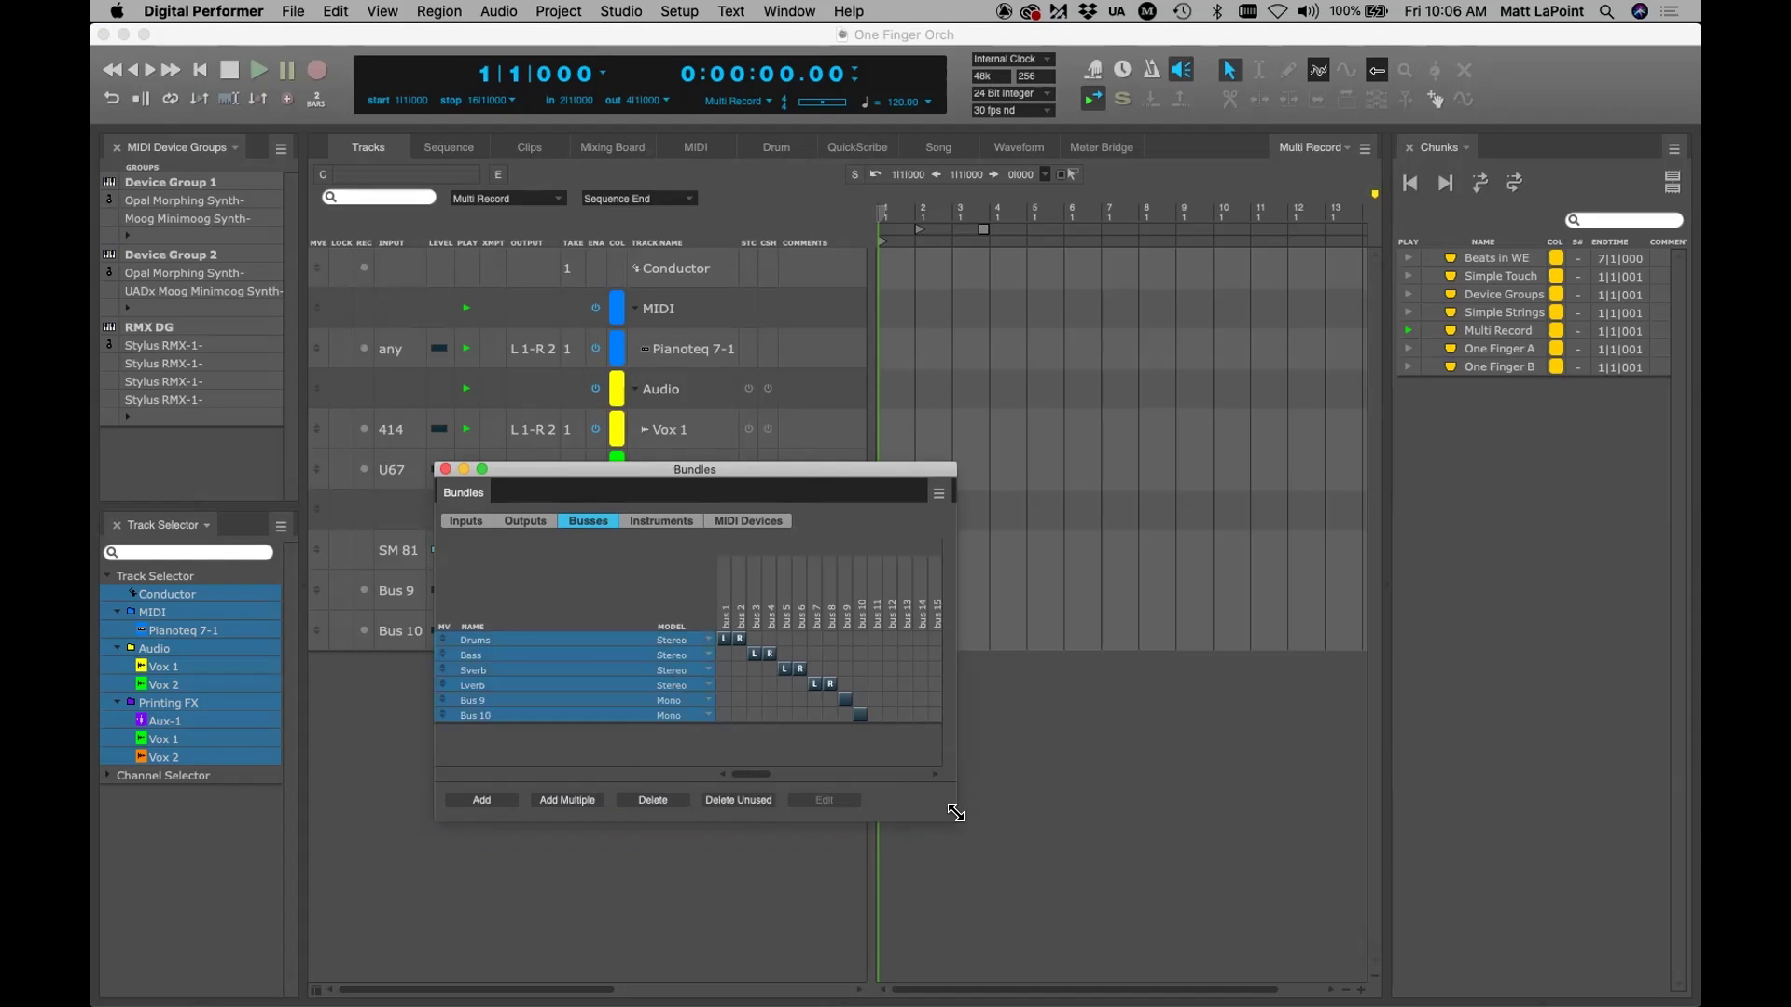
left_click_drag(951, 817, 1105, 887)
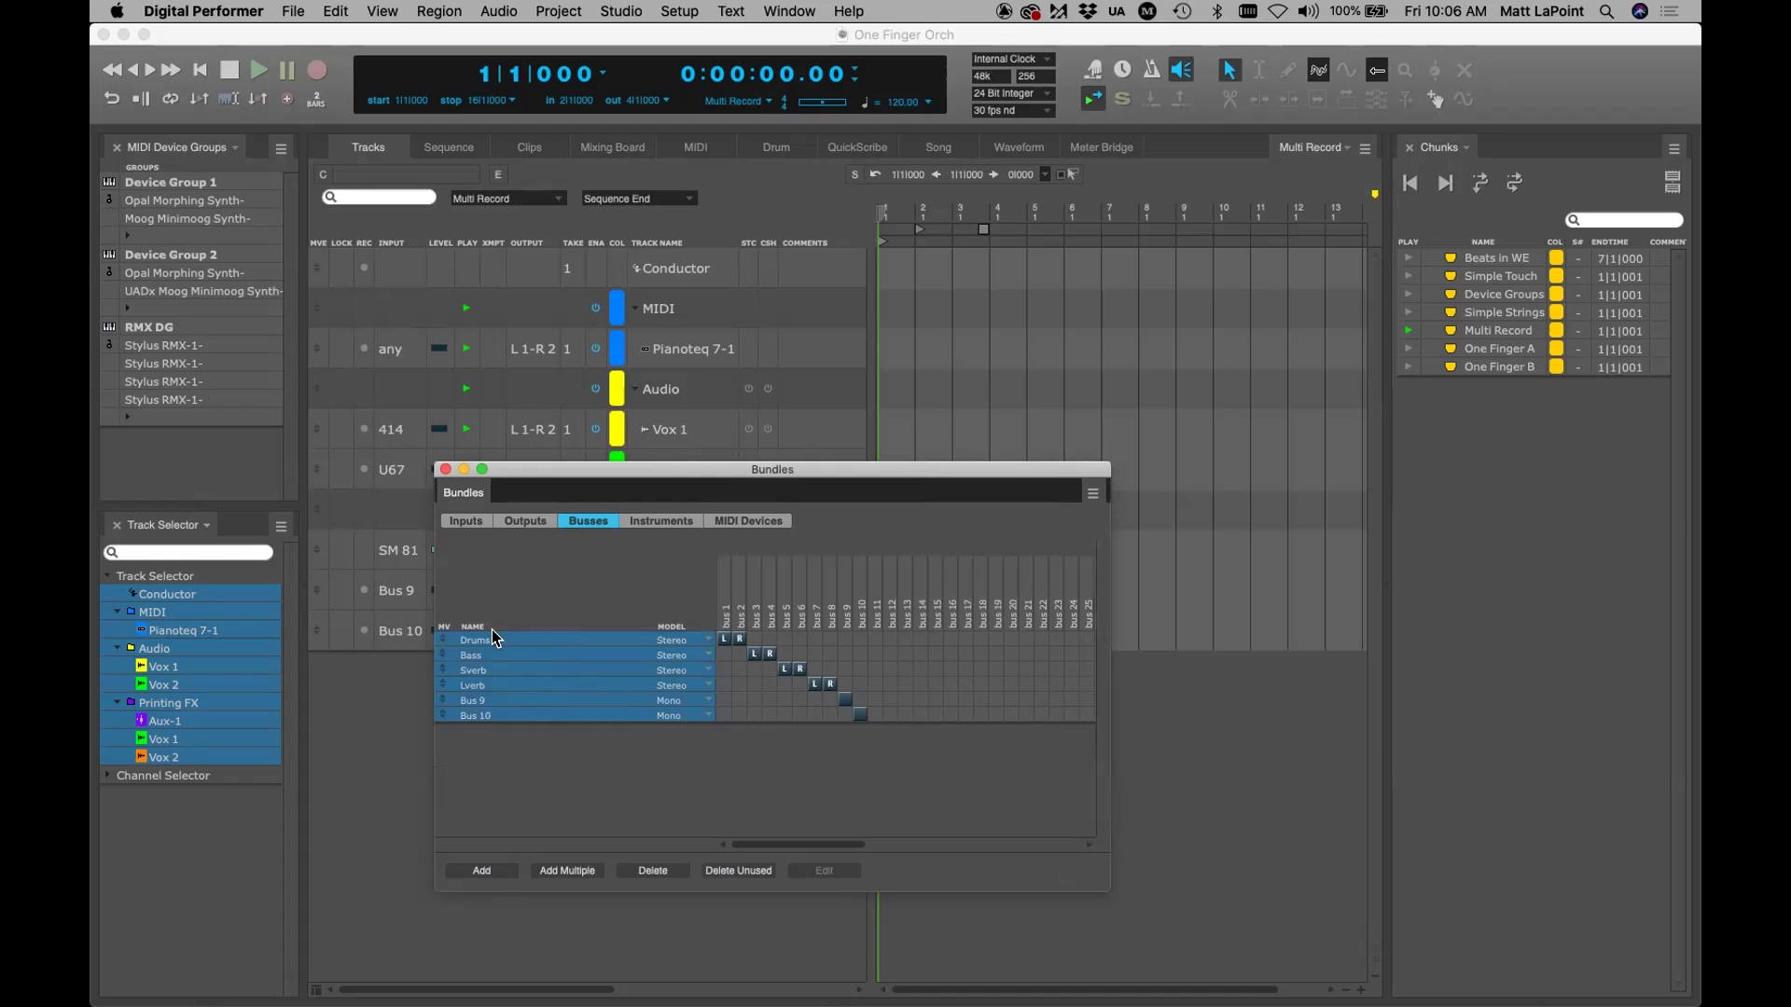
left_click(495, 715)
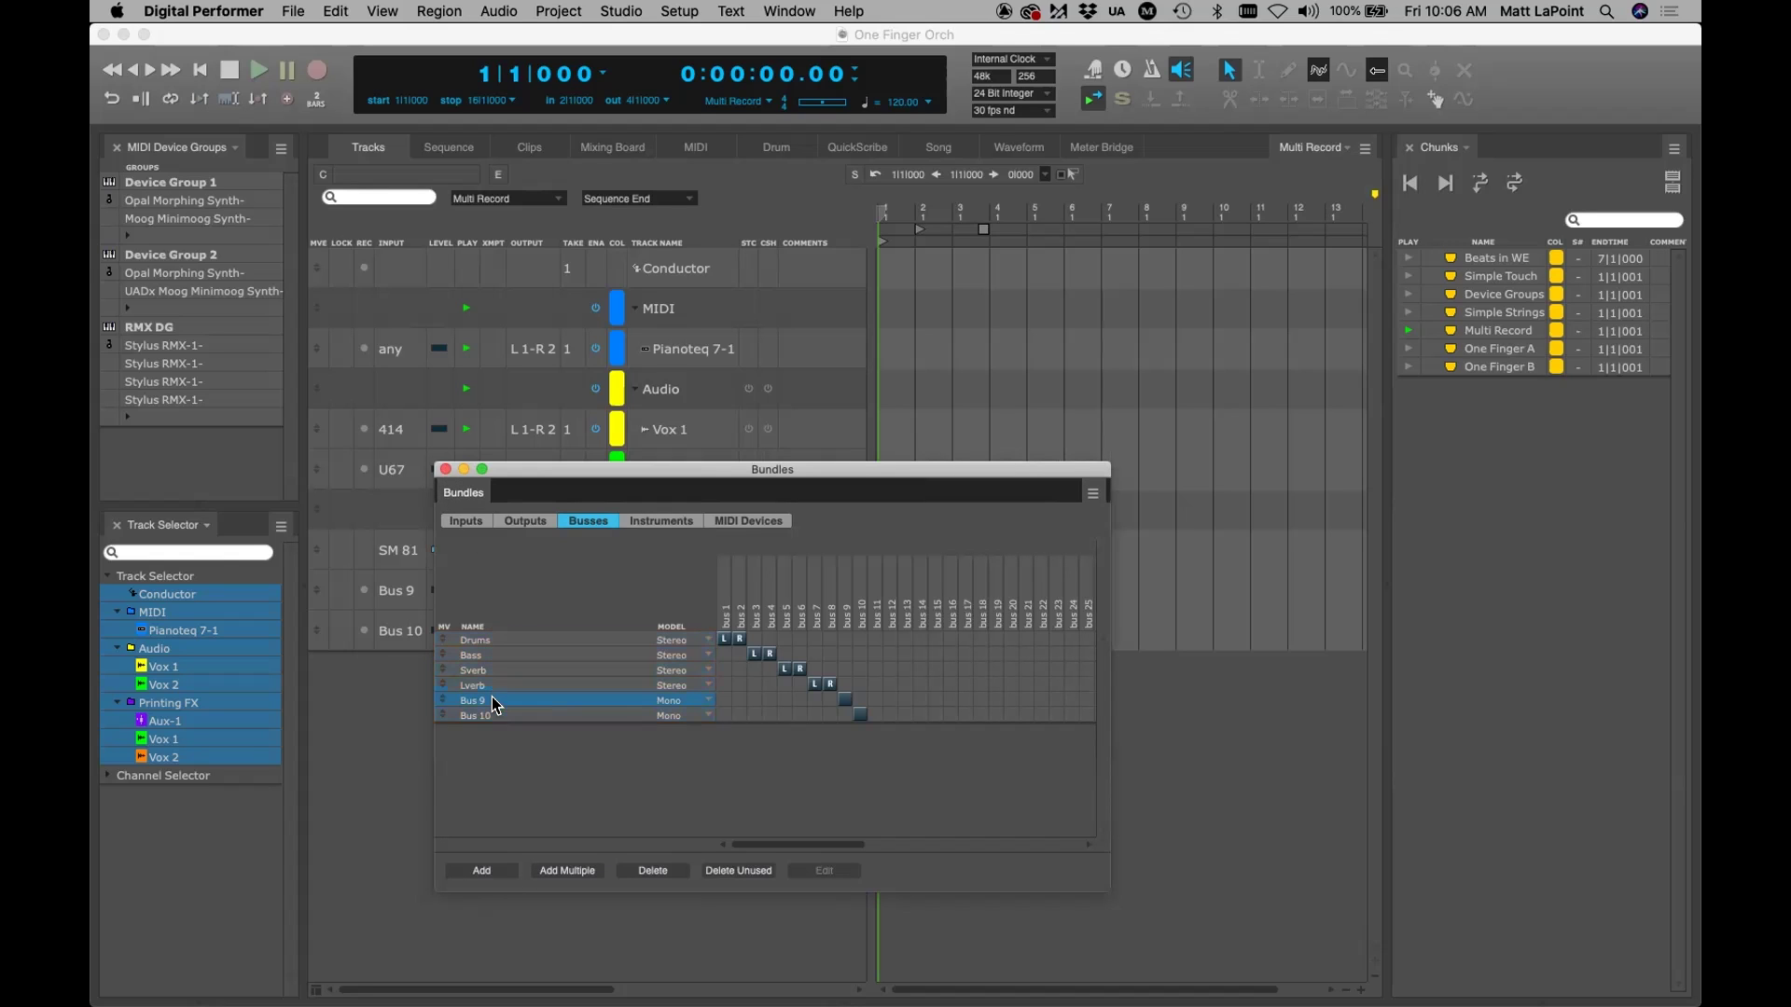
left_click_drag(597, 471, 727, 455)
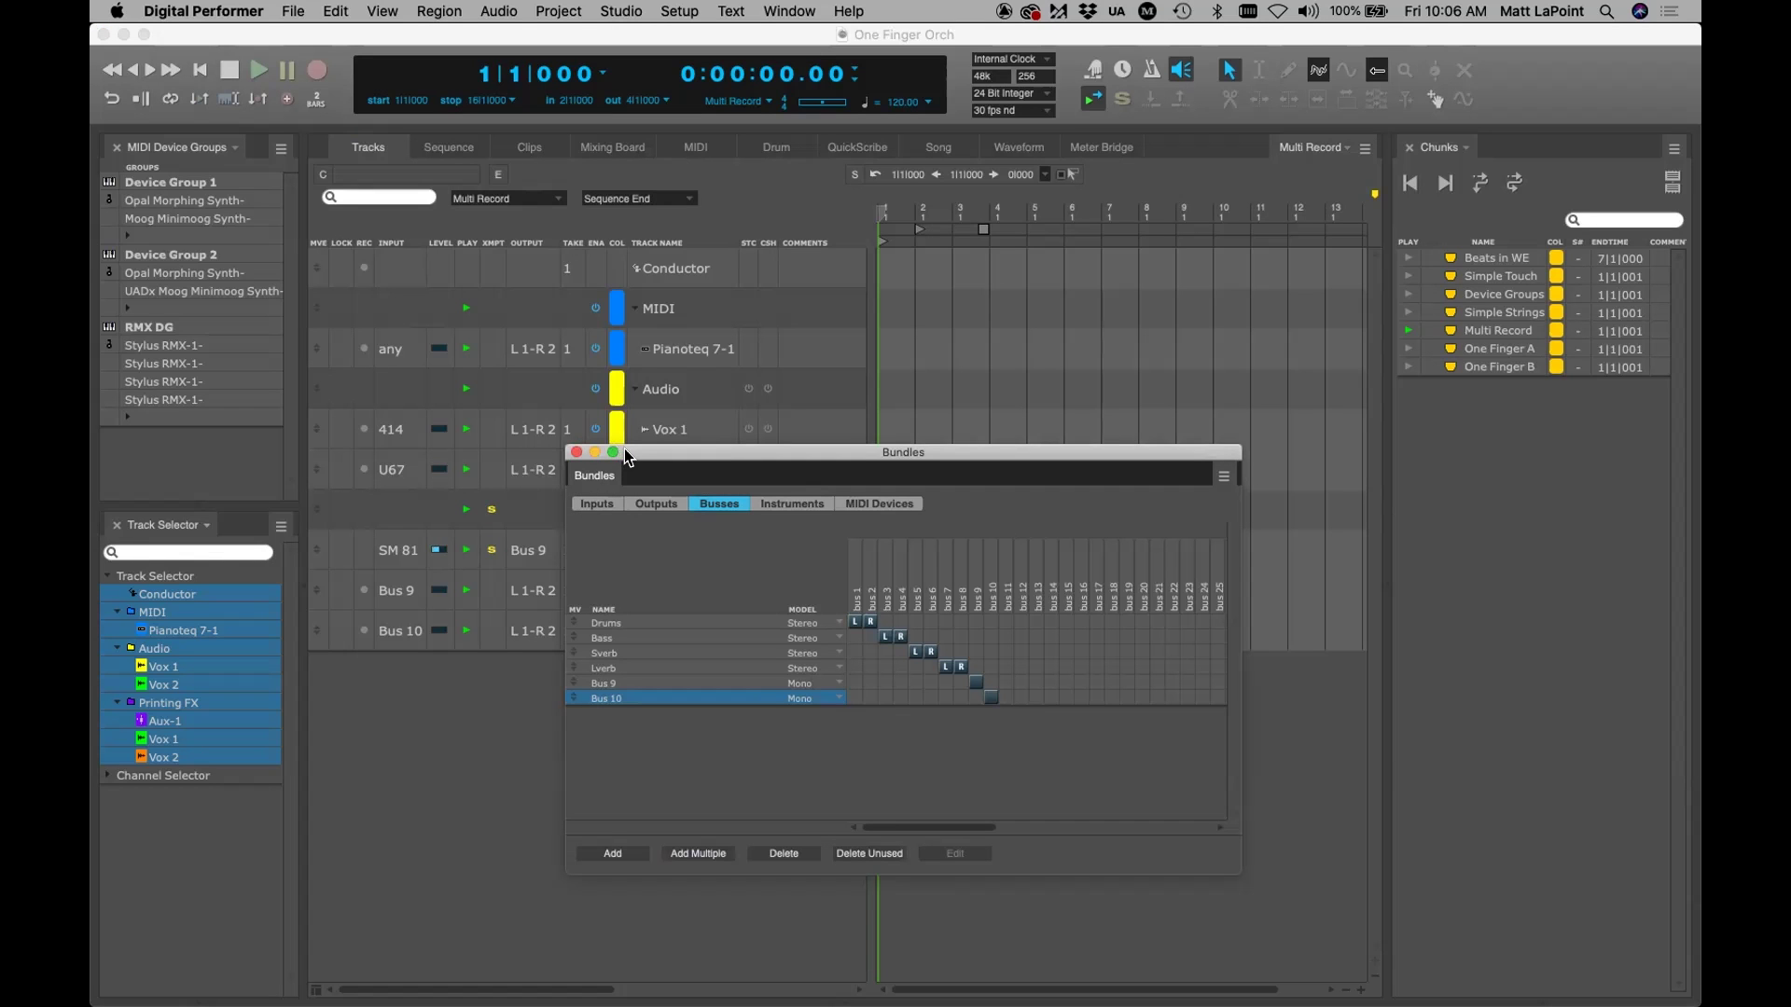
left_click(576, 461)
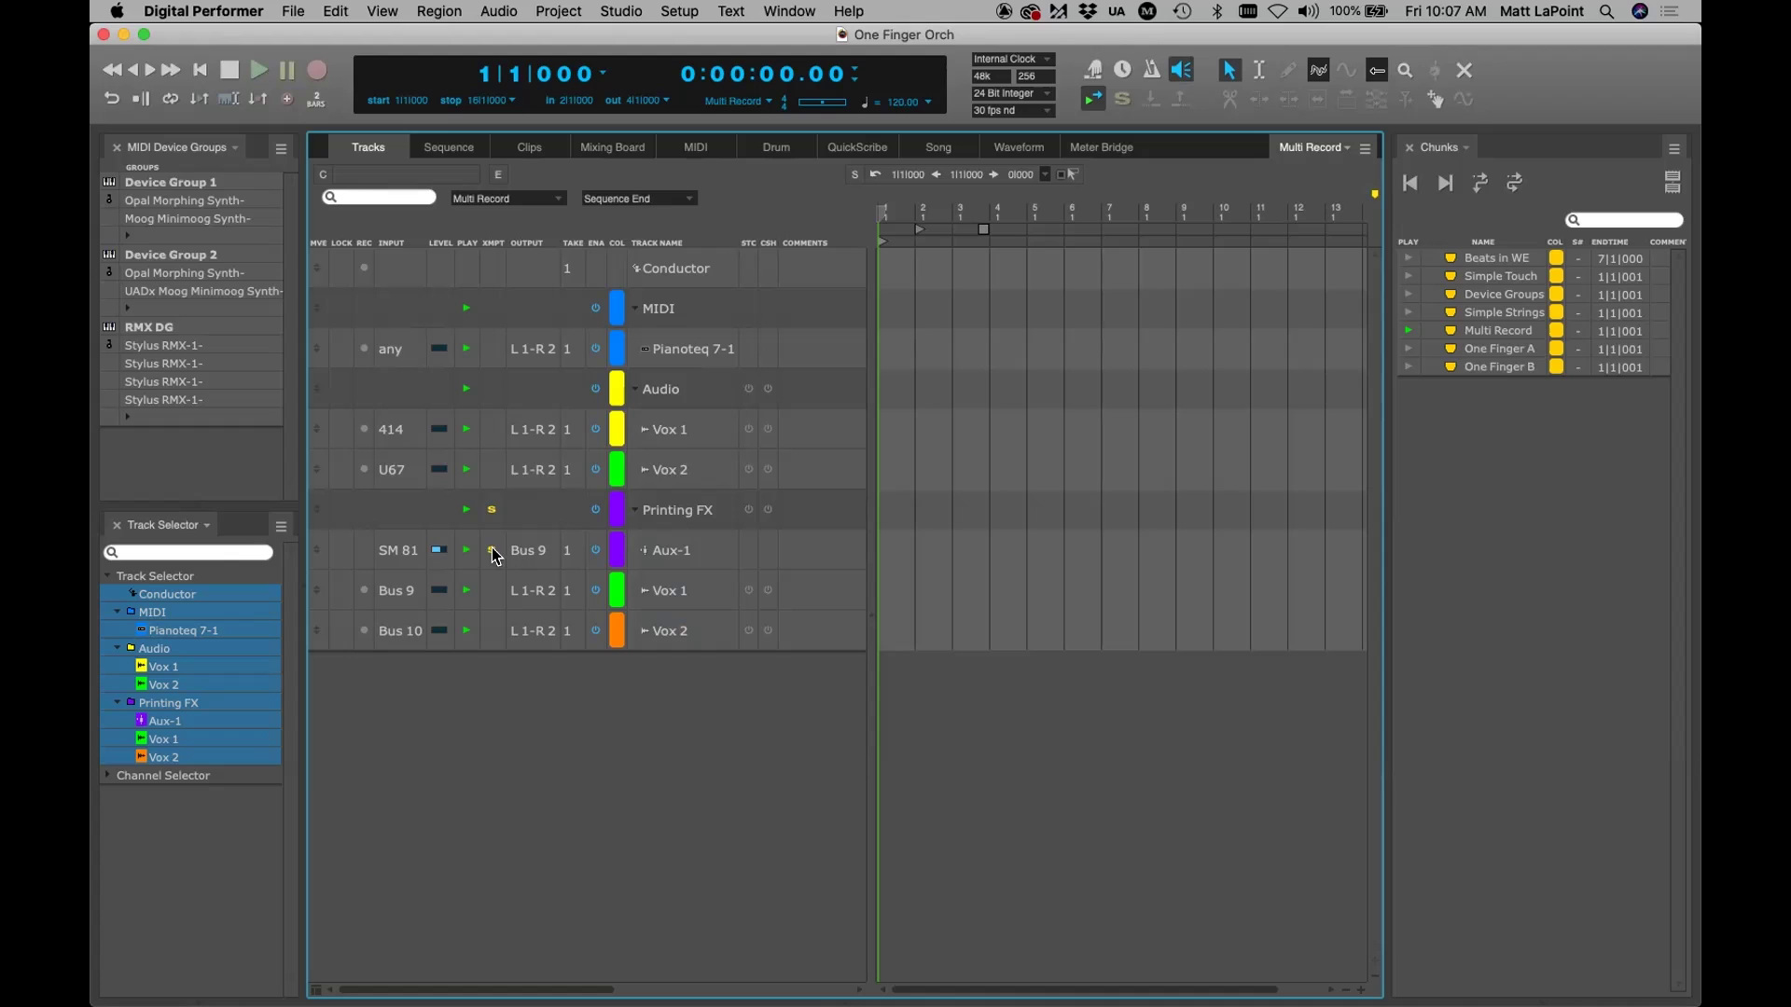
Test record arming on the Printing FX Vox 1 track, open the Mixing Board and record-enable Vox 2 there
left_click(363, 591)
left_click(363, 591)
left_click_drag(679, 545, 683, 631)
left_click(592, 149)
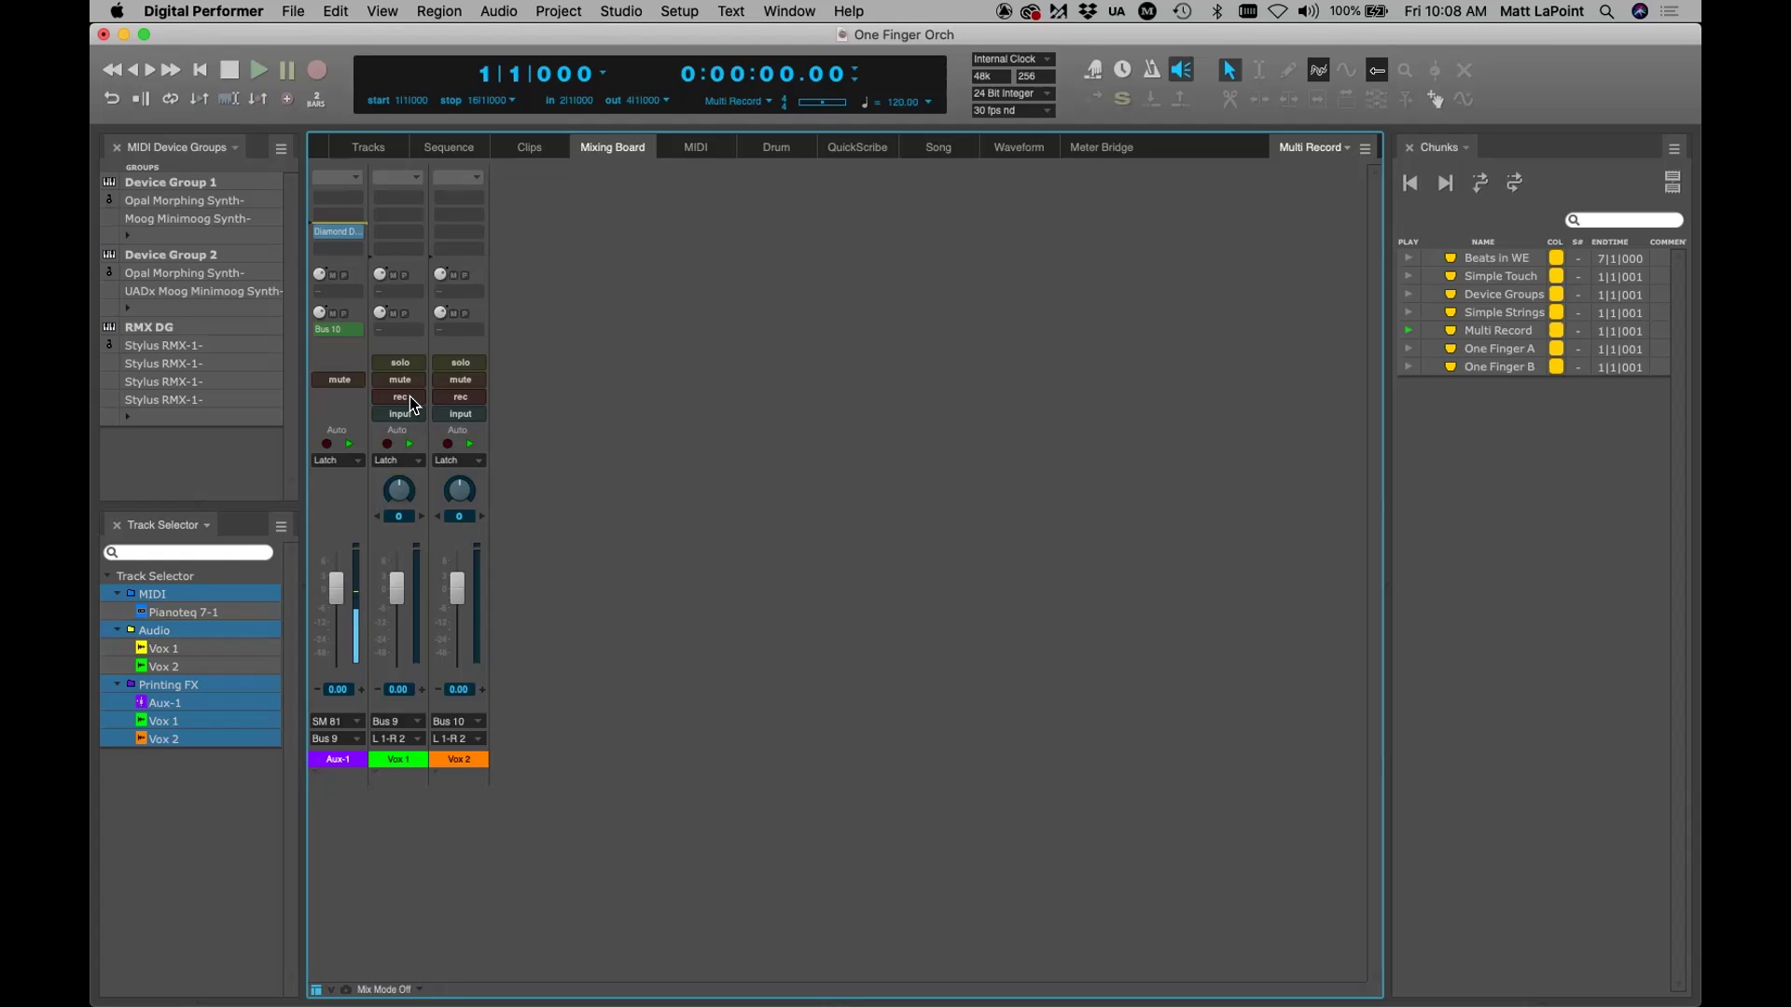
left_click(457, 398)
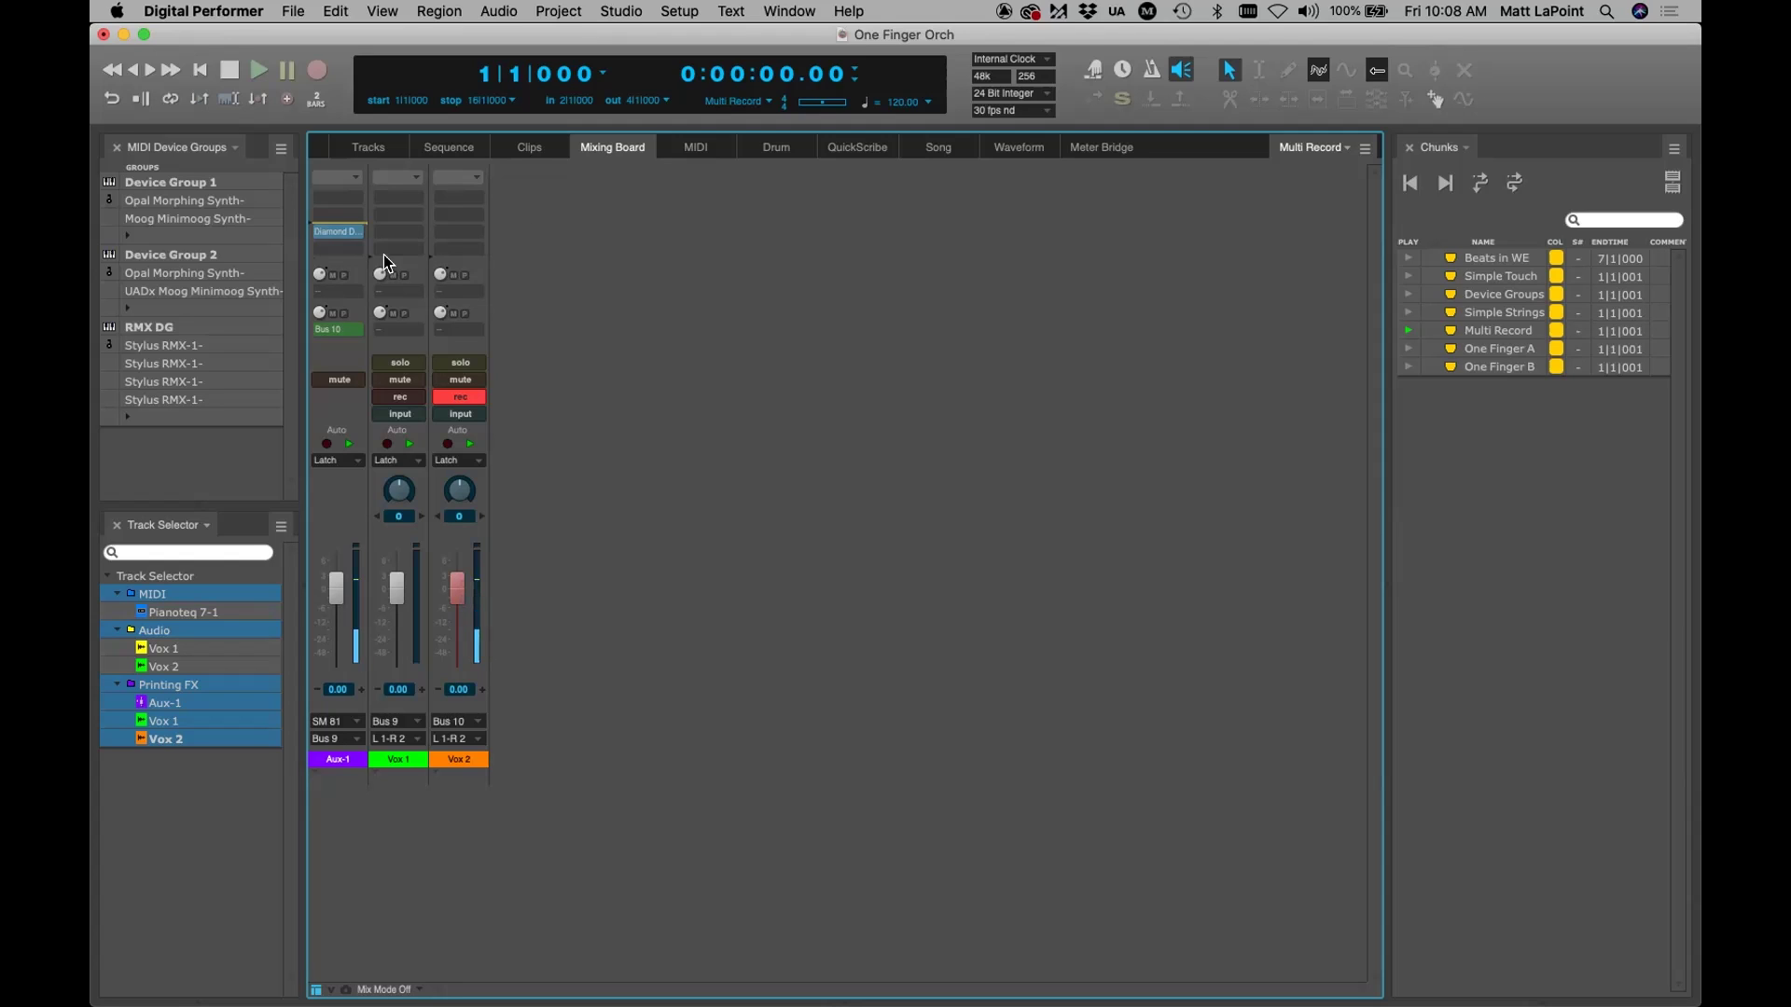
Move the Diamond plug-in on Aux-1 above the insert divider and back below it, and record-enable Vox 1 instead of Vox 2
left_click_drag(422, 256, 332, 228)
left_click_drag(338, 233, 334, 338)
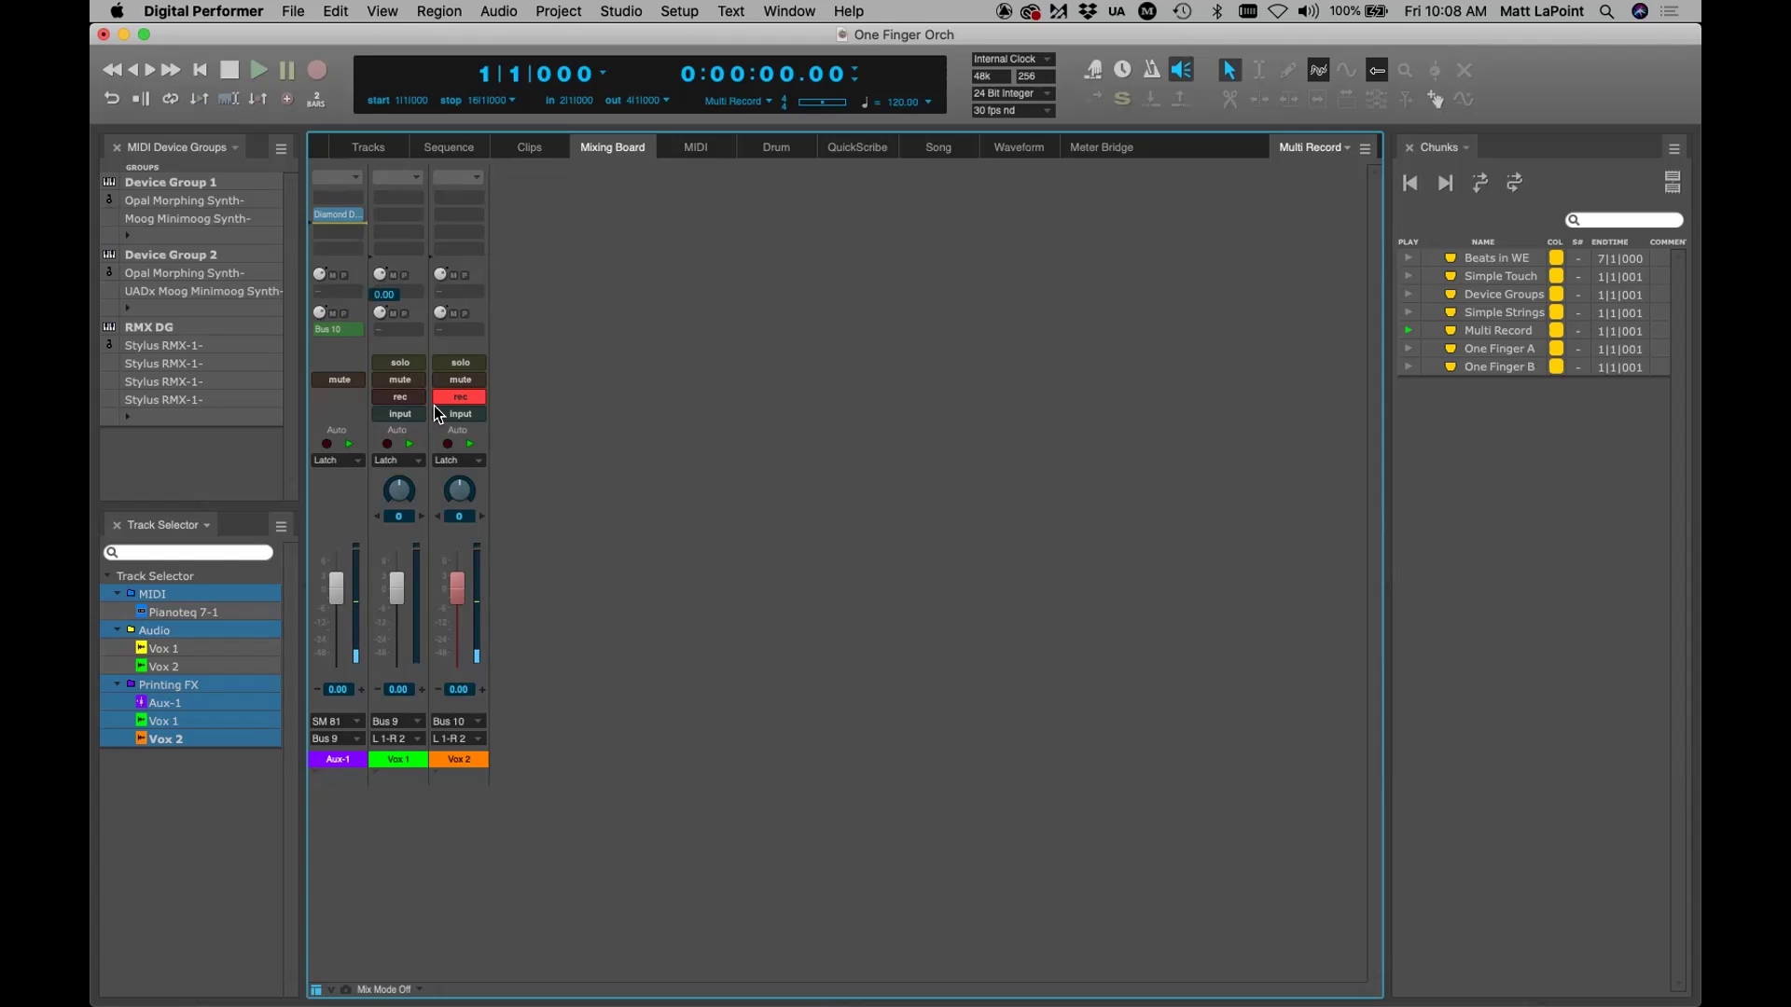
left_click_drag(325, 233, 358, 236)
left_click(403, 396)
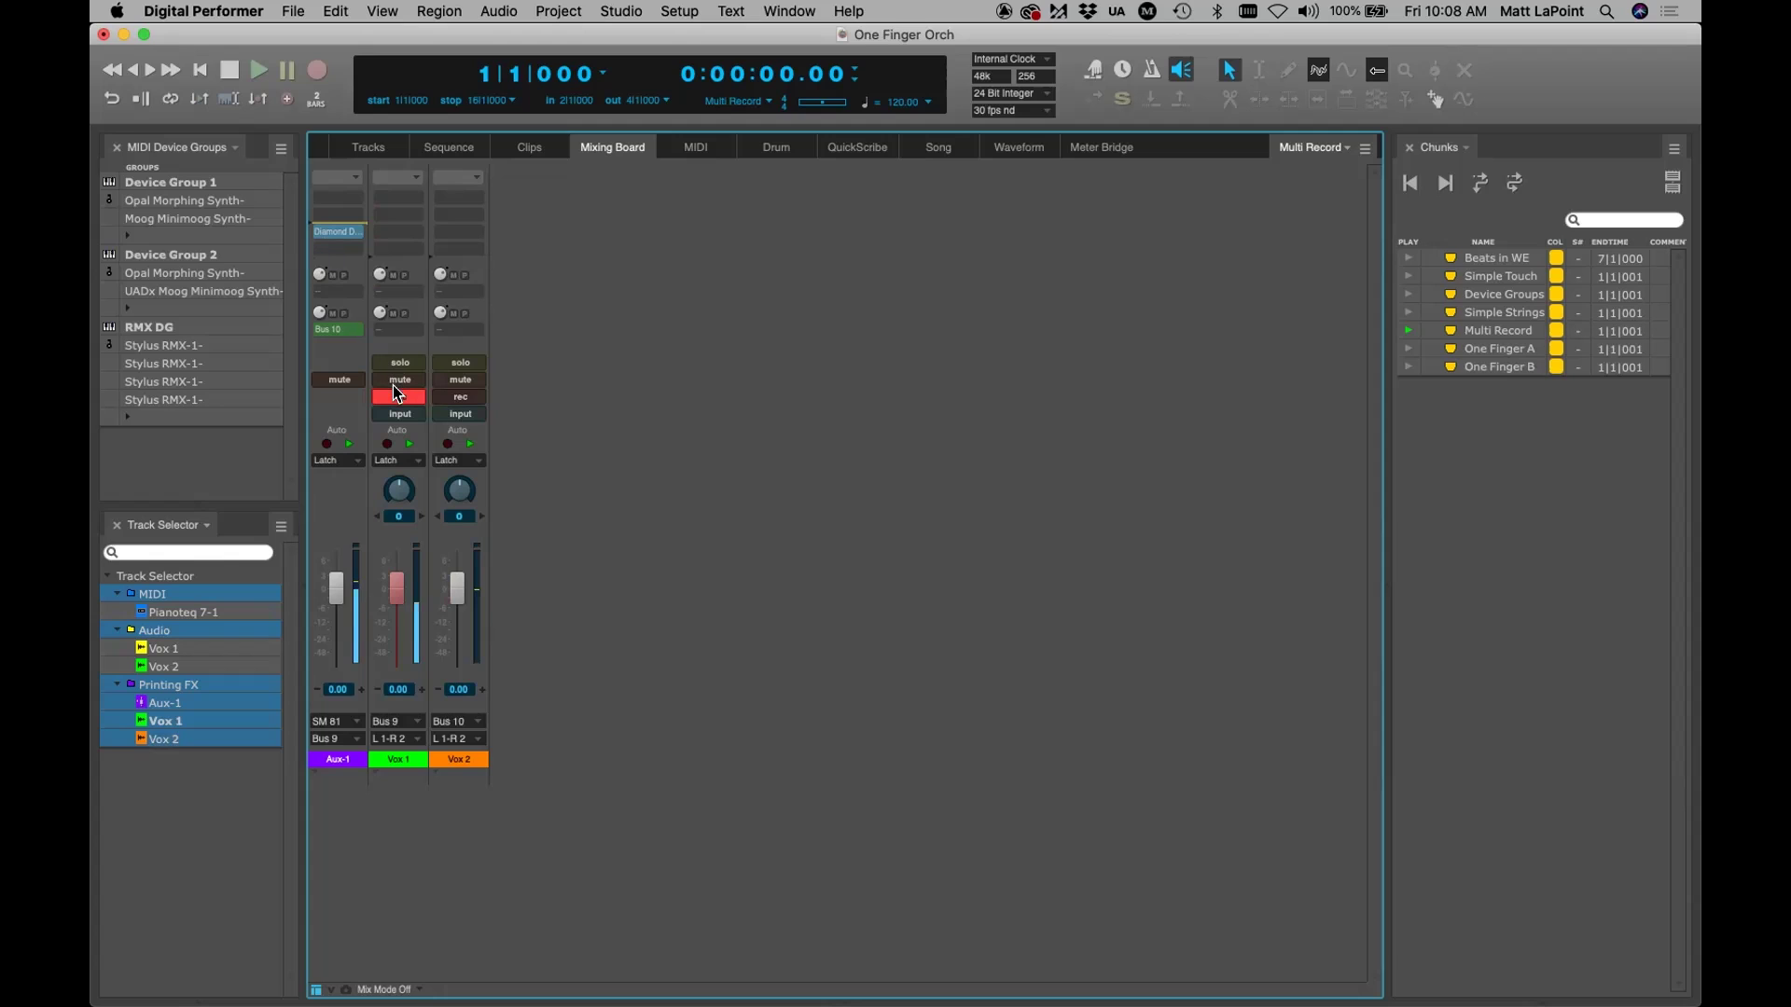
Record-enable Vox 2 alongside Vox 1 and record a short take of nearly two bars on both tracks
left_click(451, 398)
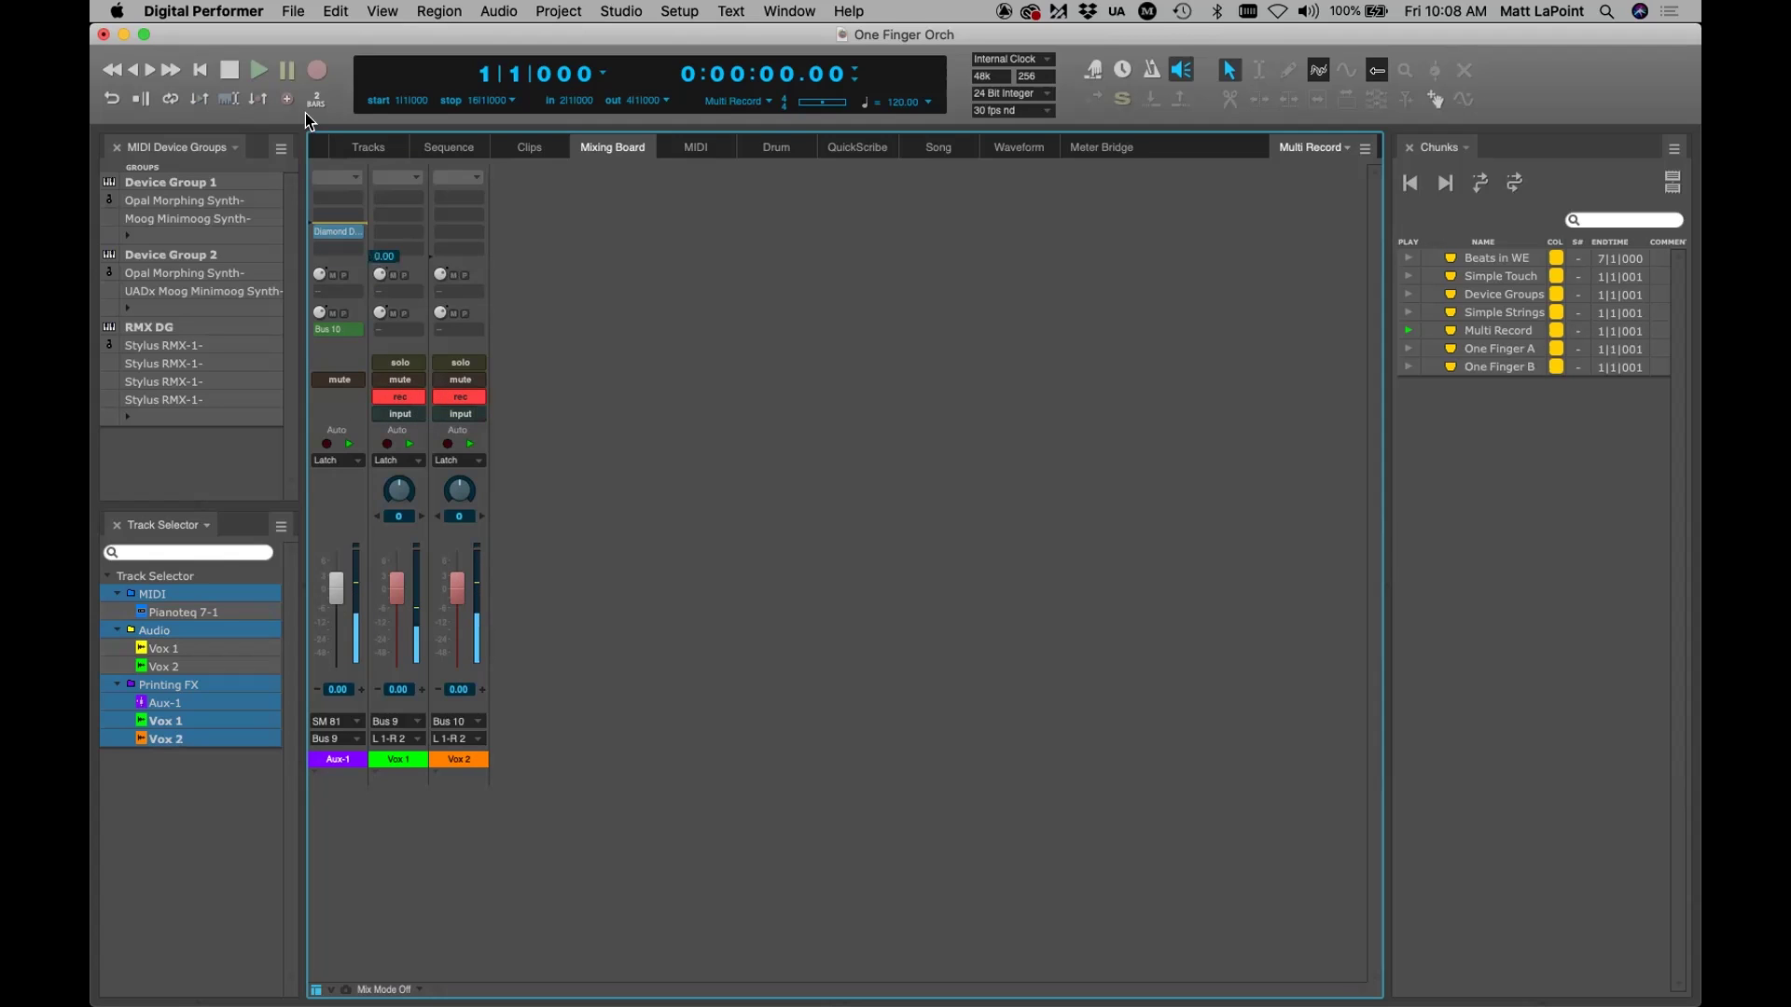
left_click(318, 70)
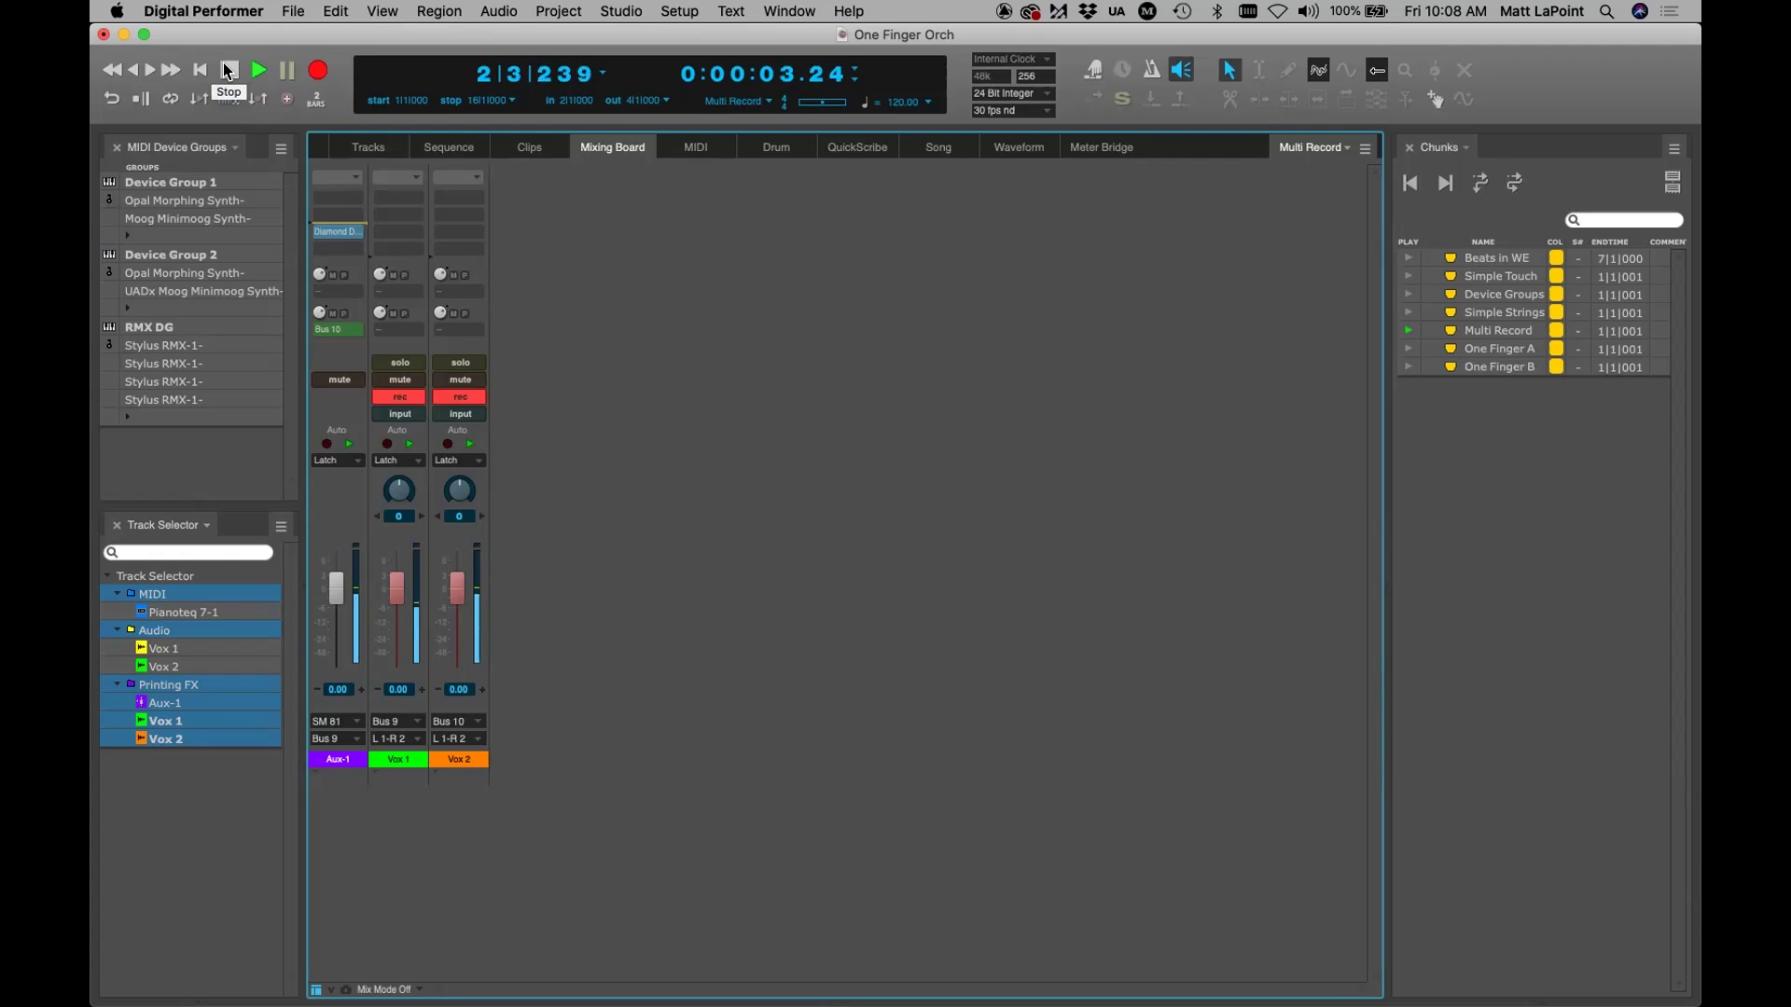
left_click(226, 68)
Play back the recorded Vox 1 and Vox 2 takes from the start in the Sequence Editor, muting Vox 1 for the second pass
left_click(435, 151)
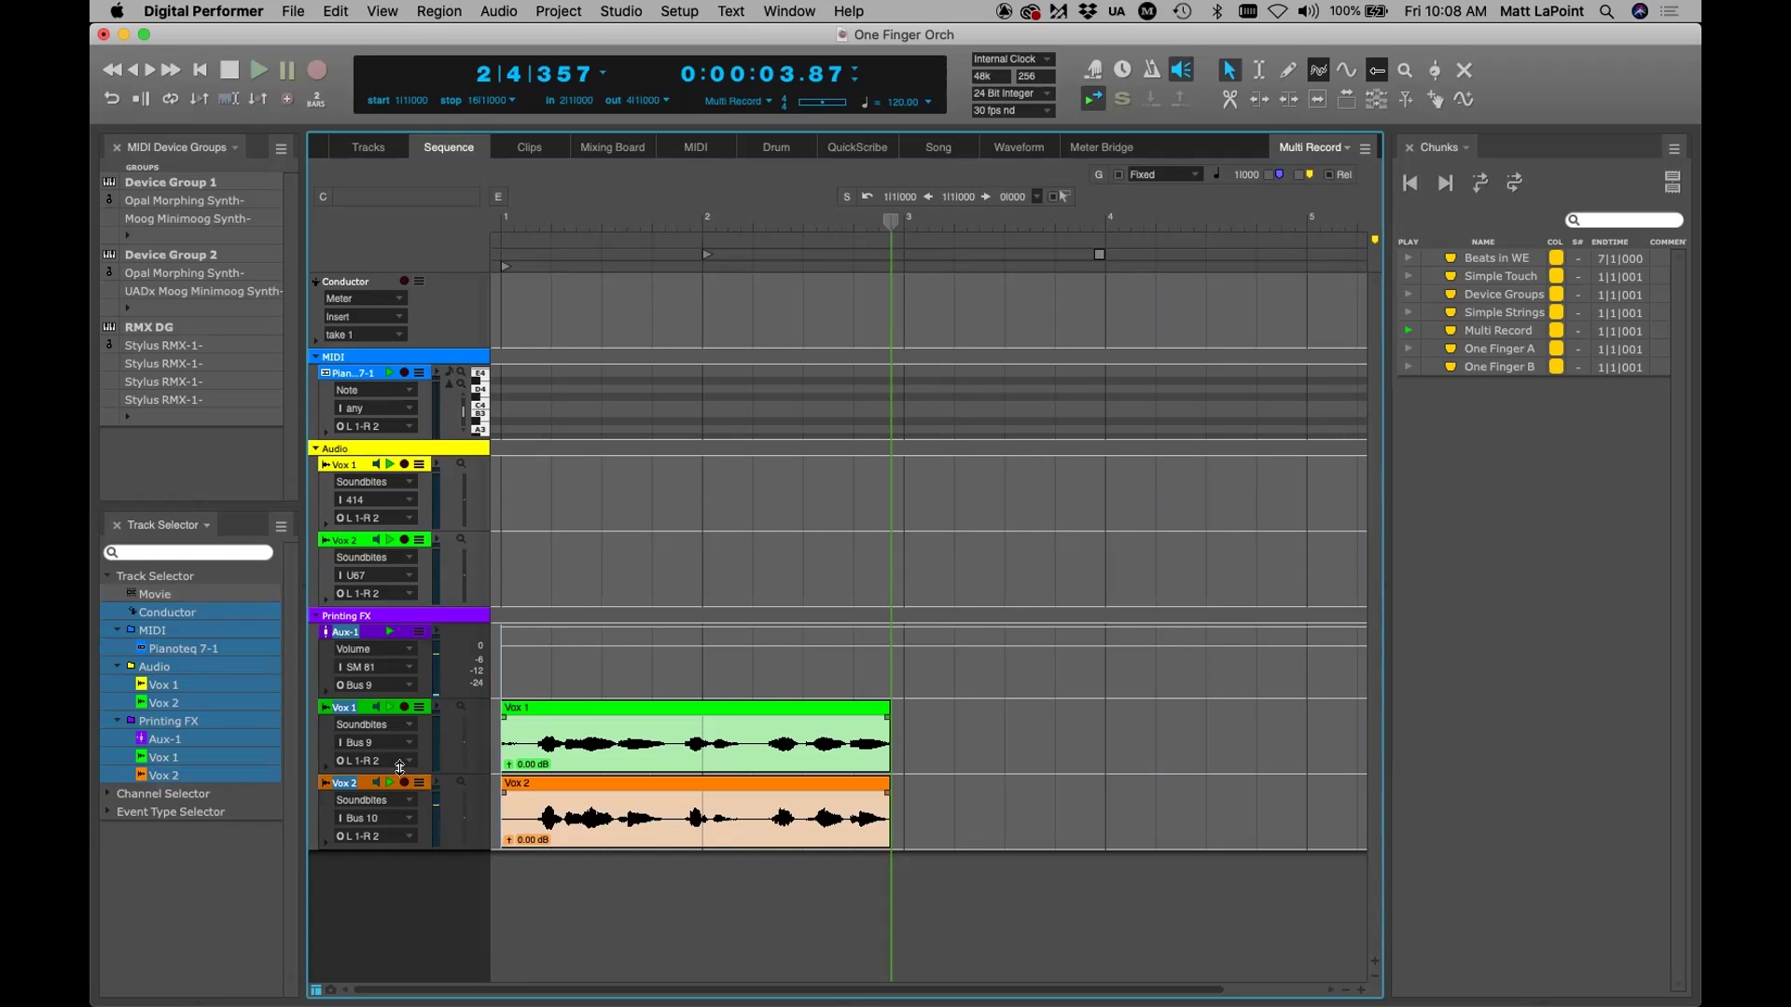
key("Return")
key("space")
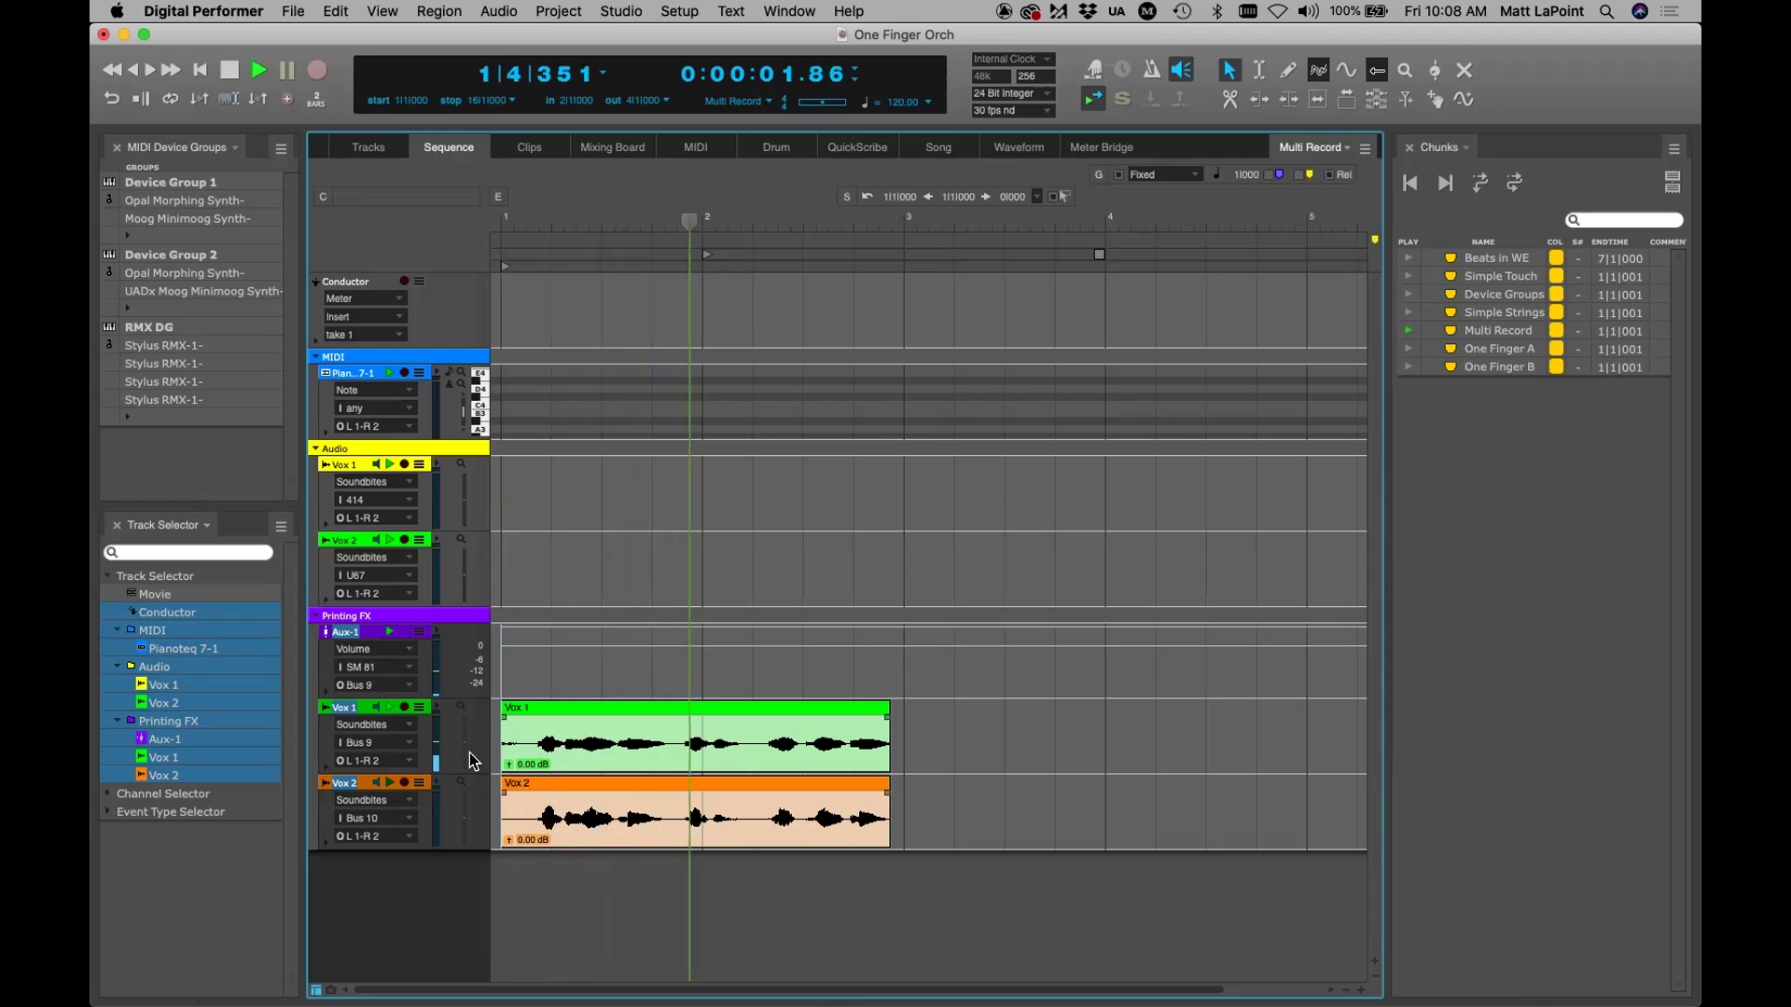
key("space")
key("Return")
key("space")
key("space")
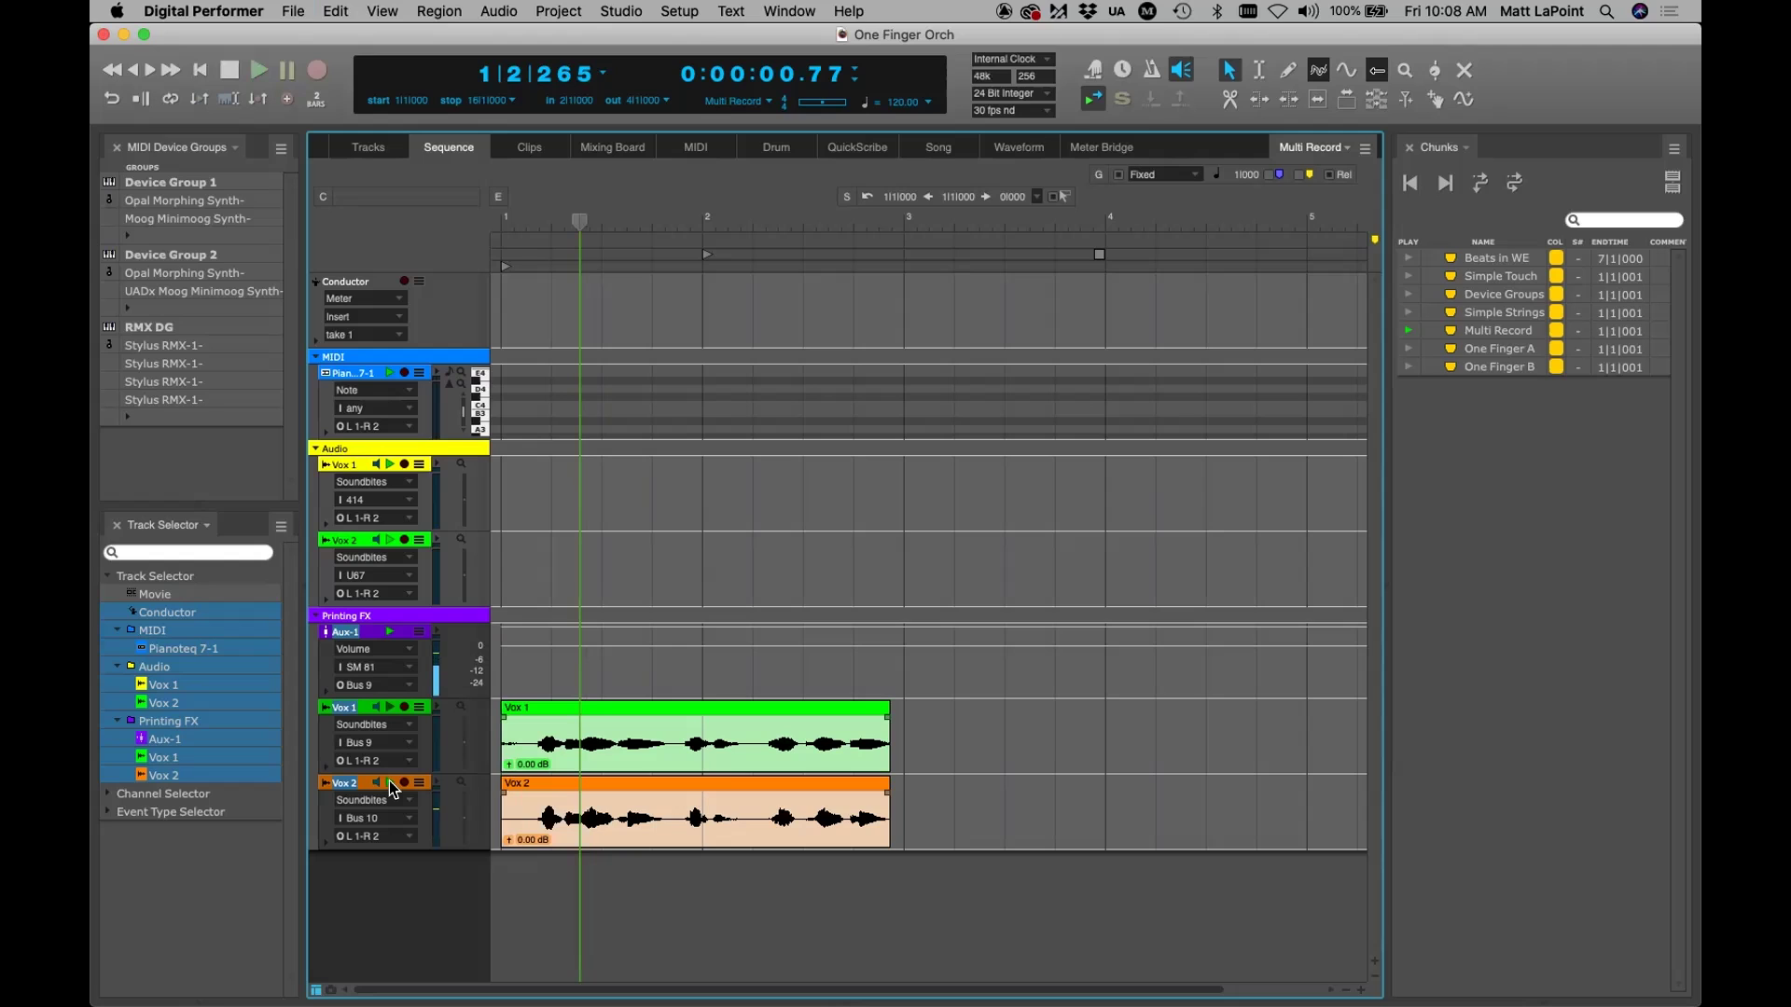
Examine the Diamond Drive plug-in on Aux-1 in the Mixing Board and close its window
left_click(602, 147)
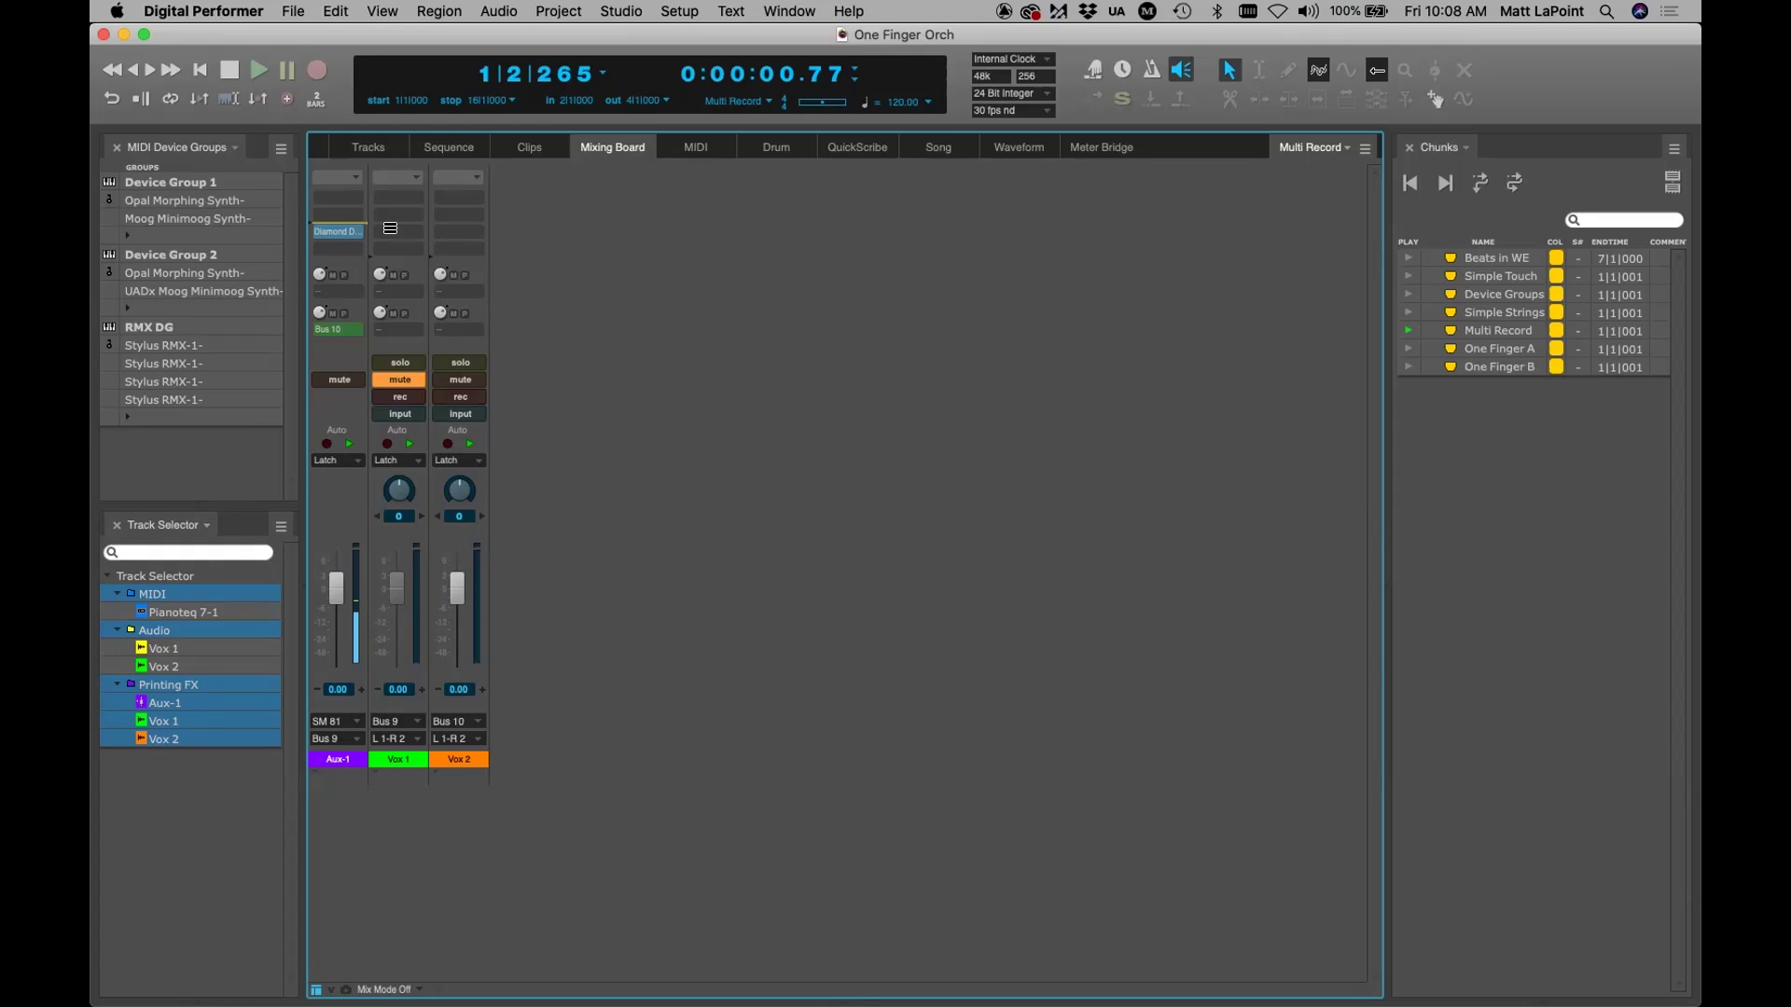
double_click(334, 230)
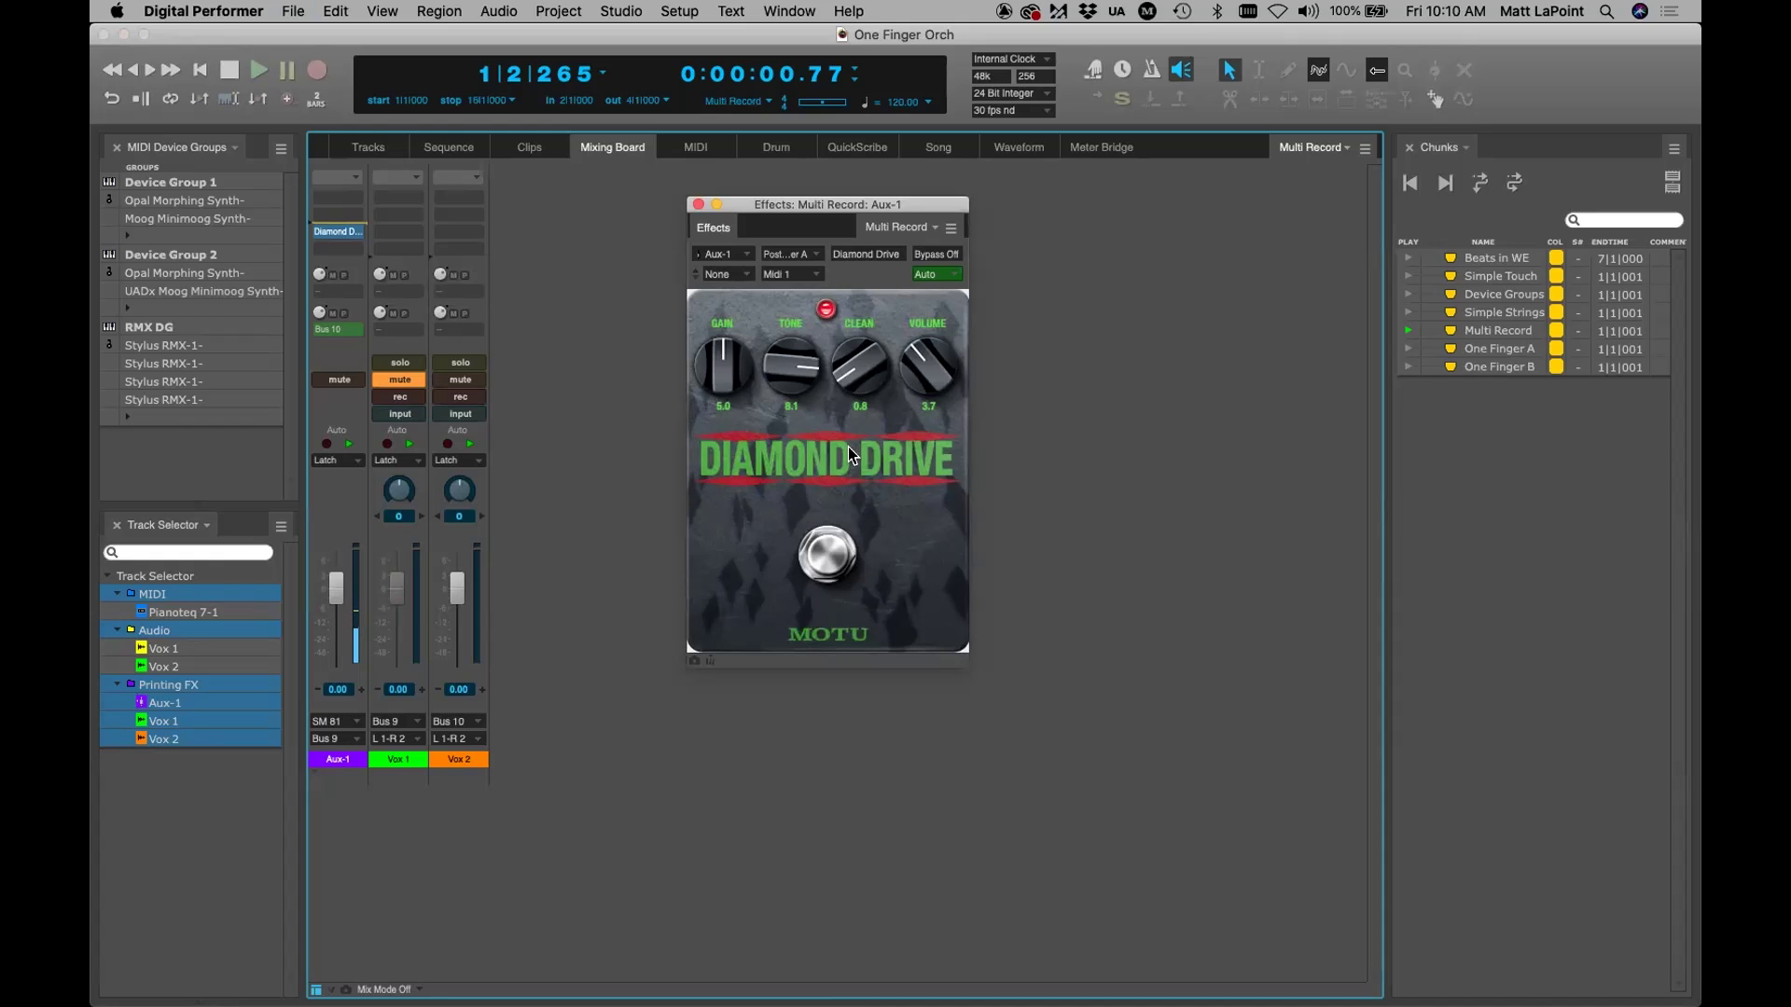
left_click(699, 204)
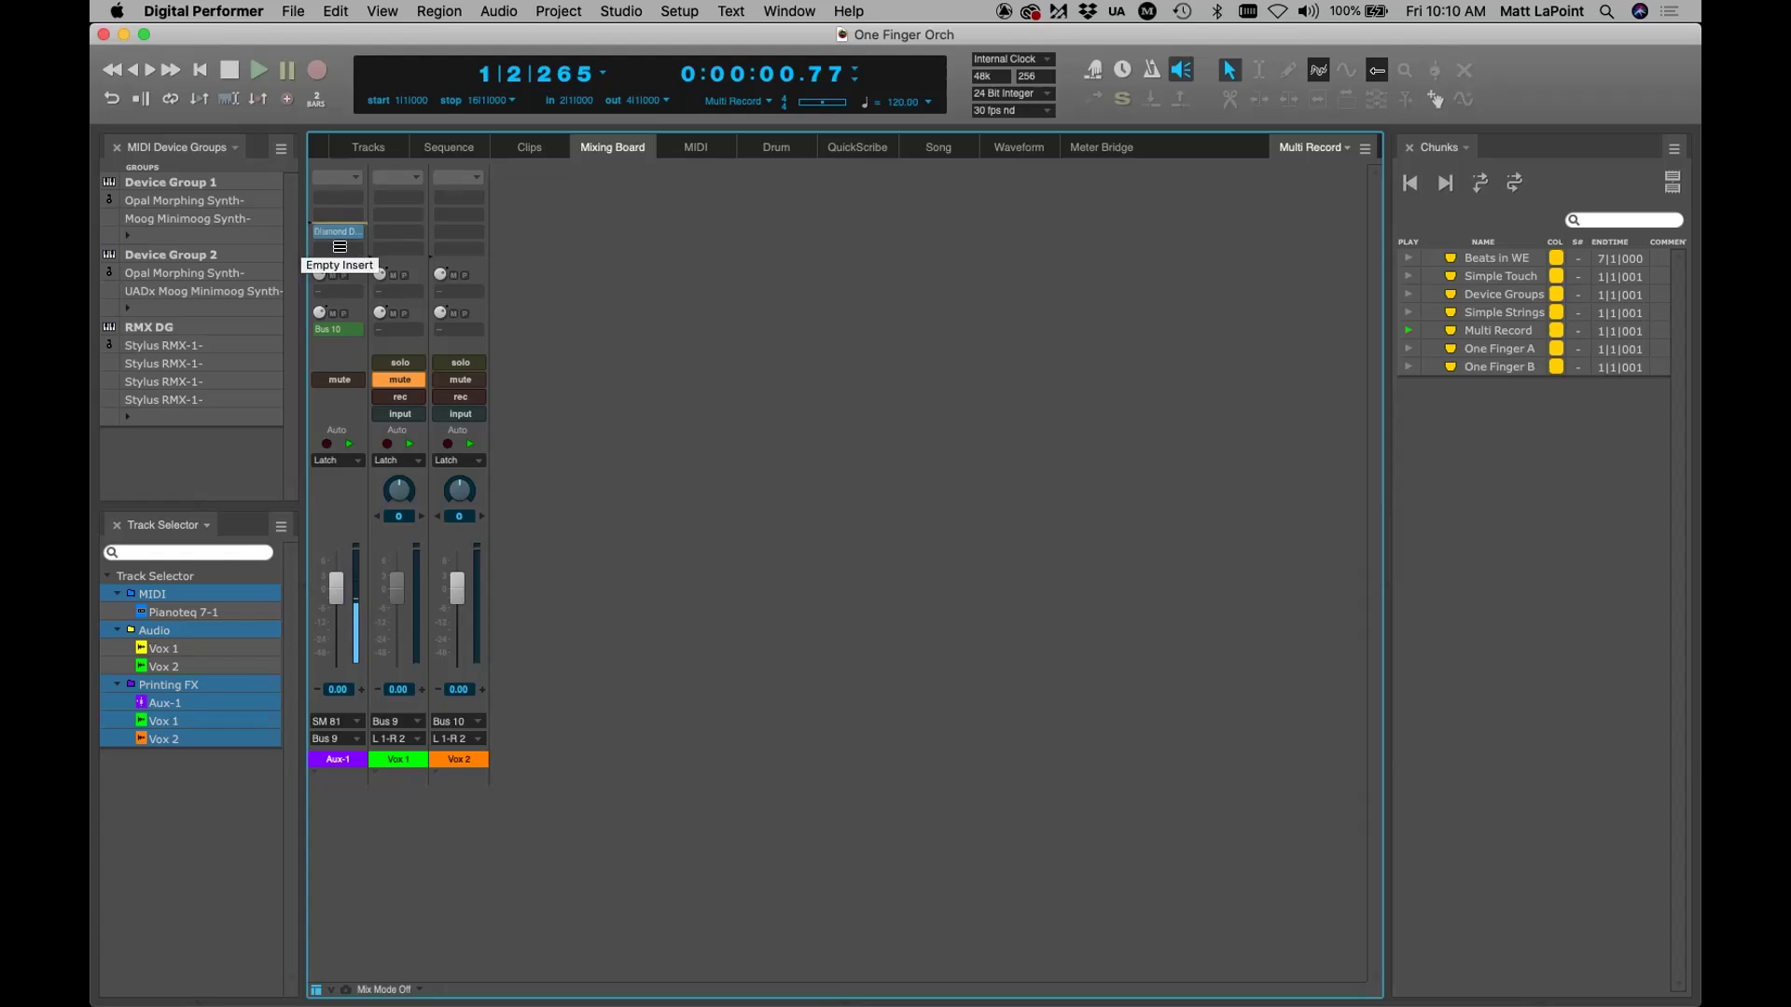
left_click(378, 274)
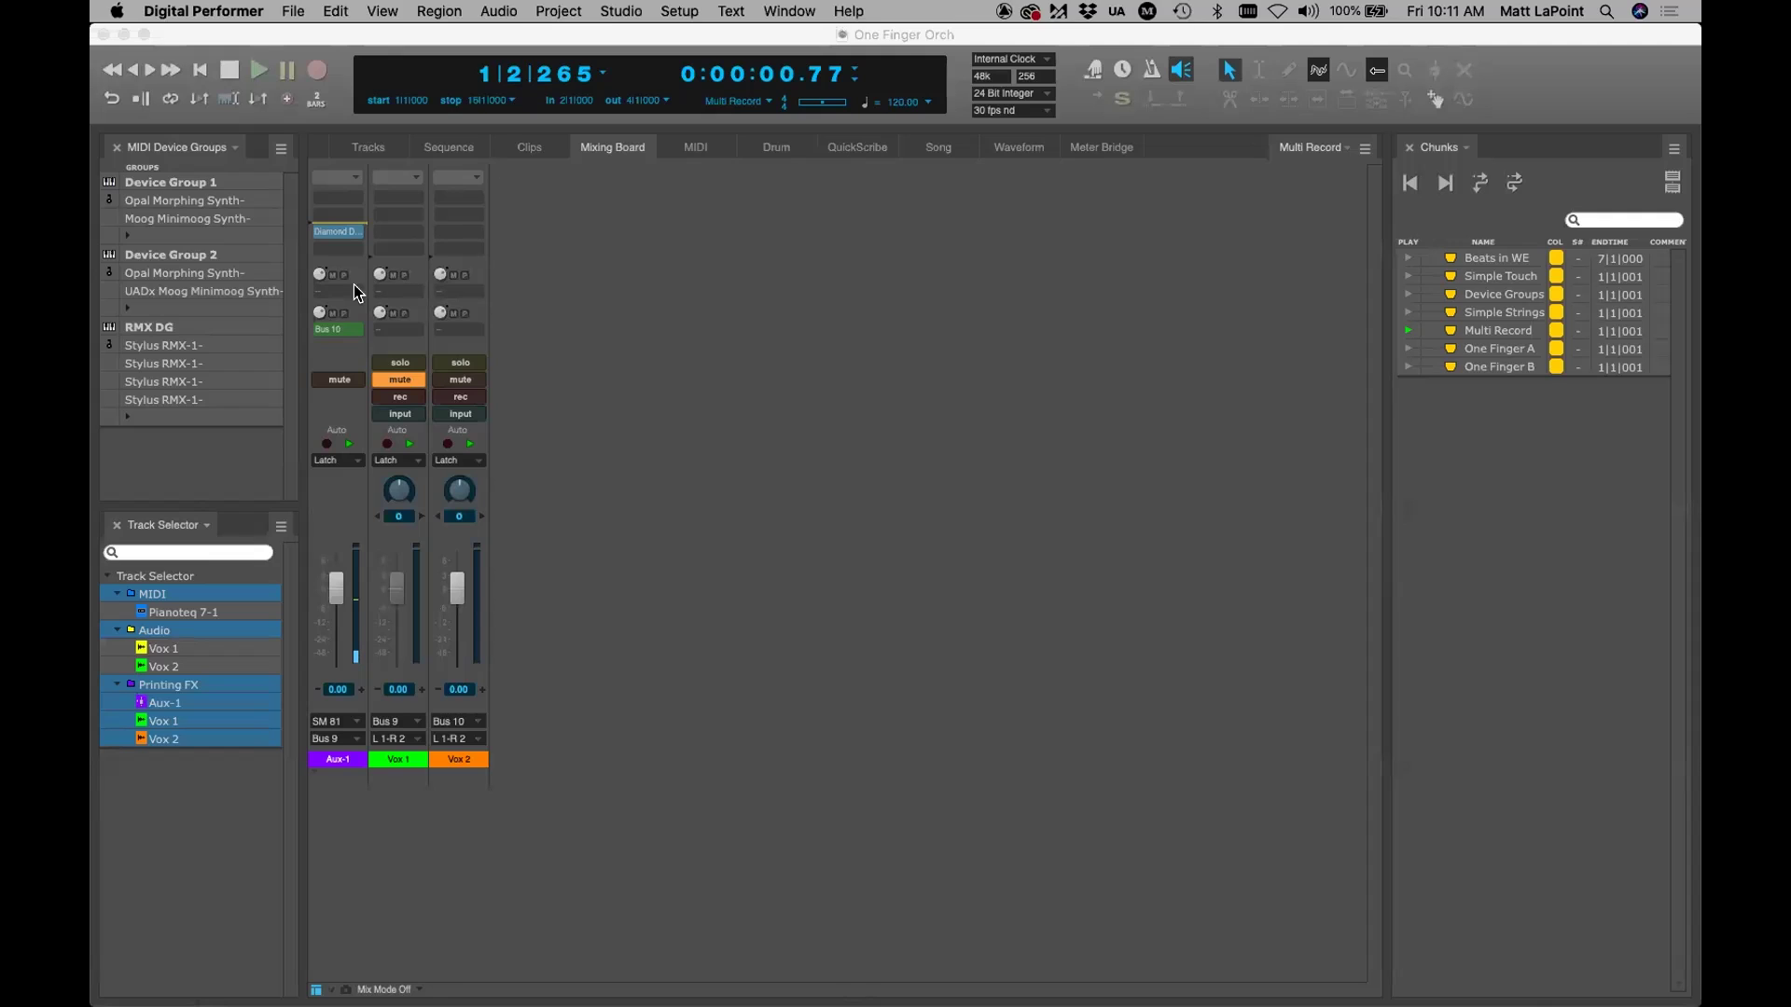
left_click(354, 283)
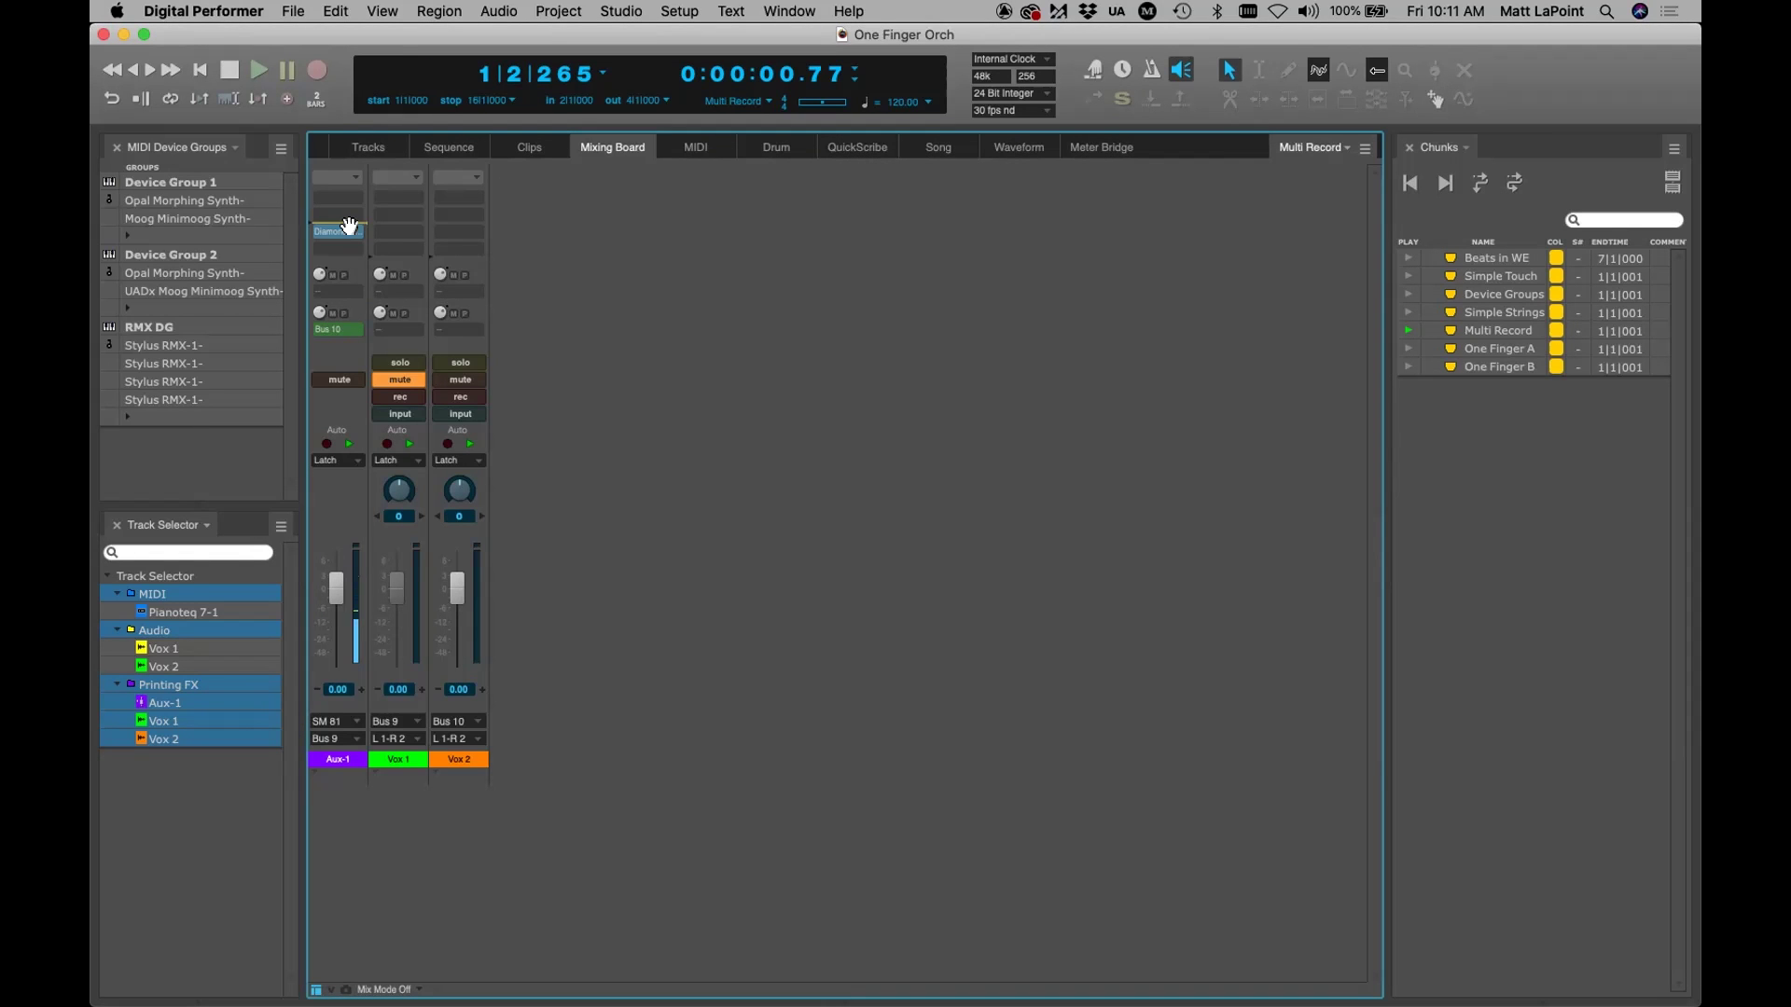
left_click_drag(374, 222, 419, 238)
Return to the track list, switch playback to the One Finger A chunk and save the project
left_click(366, 149)
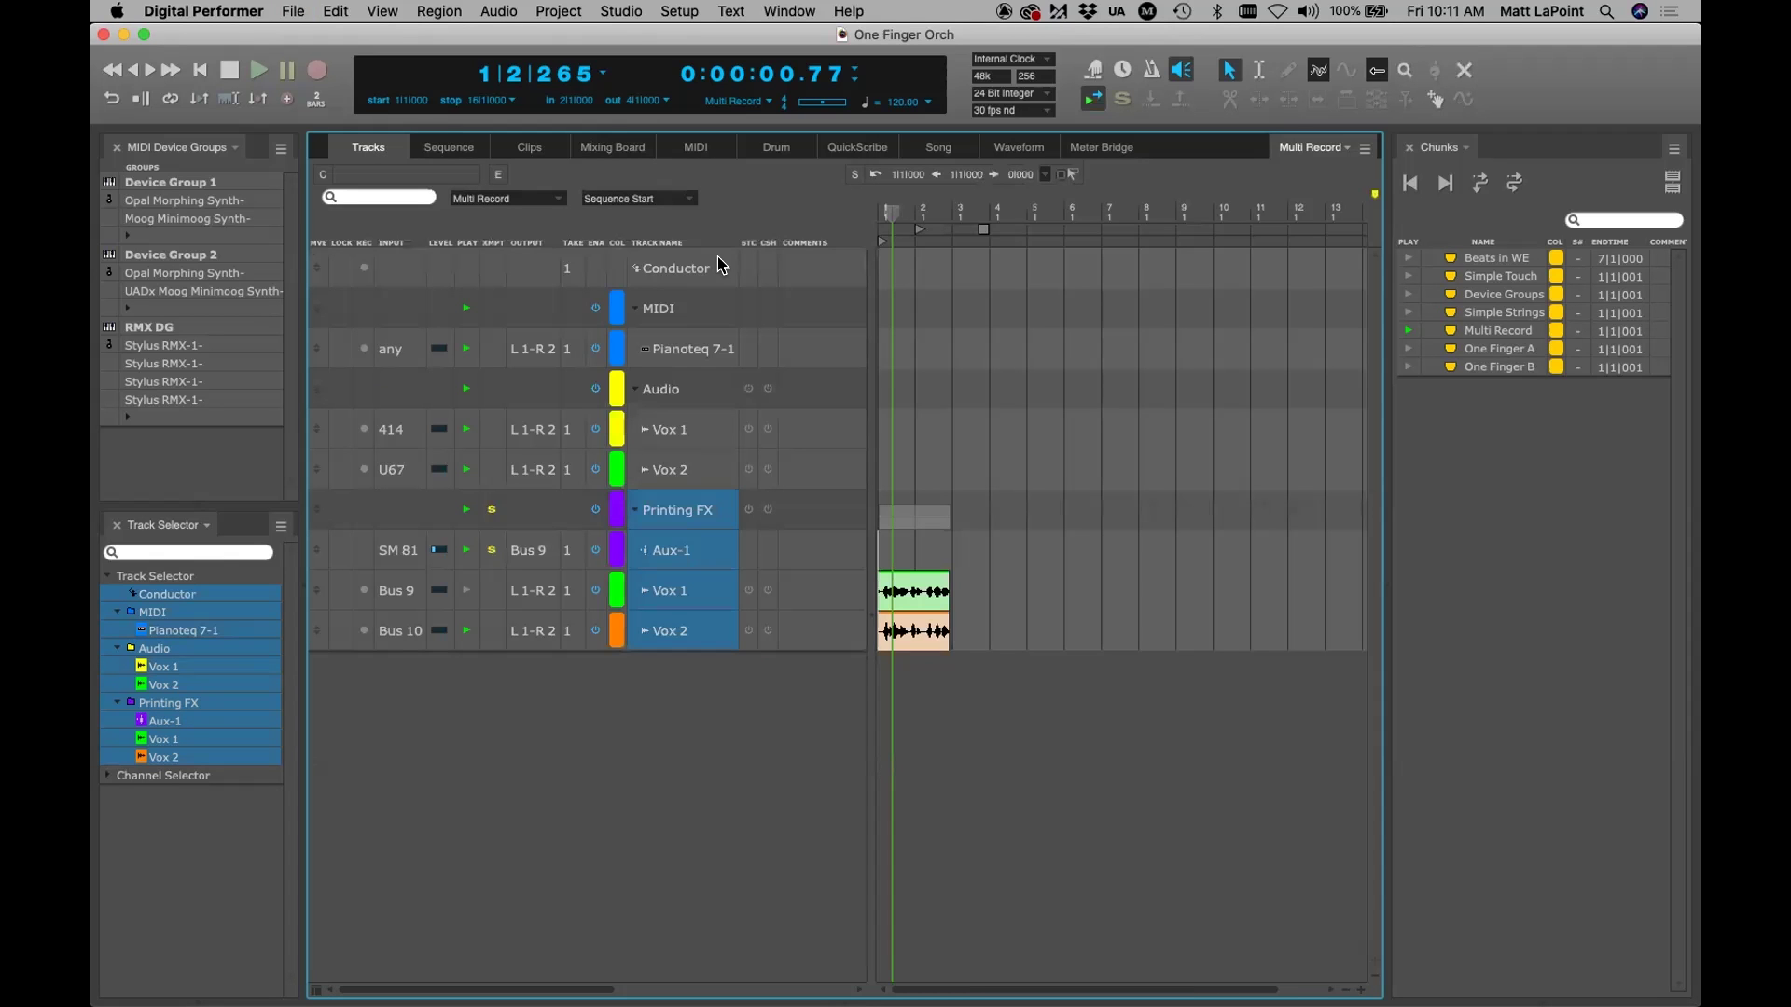
left_click(692, 669)
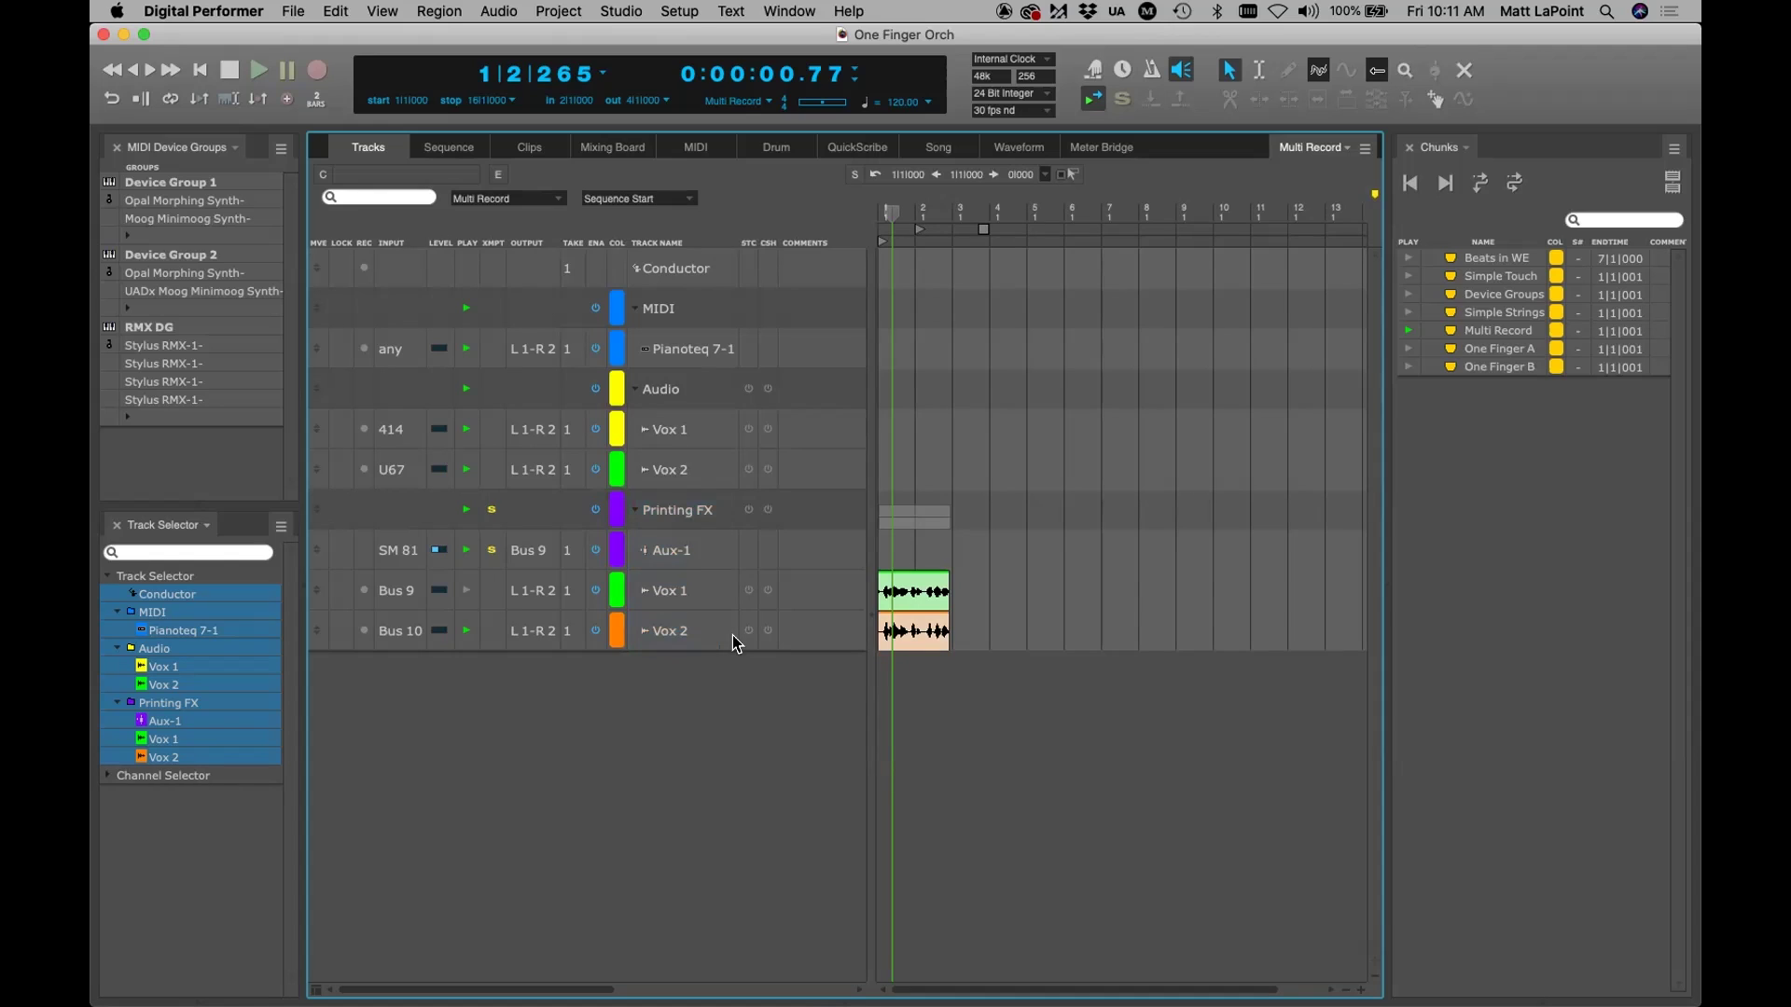
left_click(1408, 351)
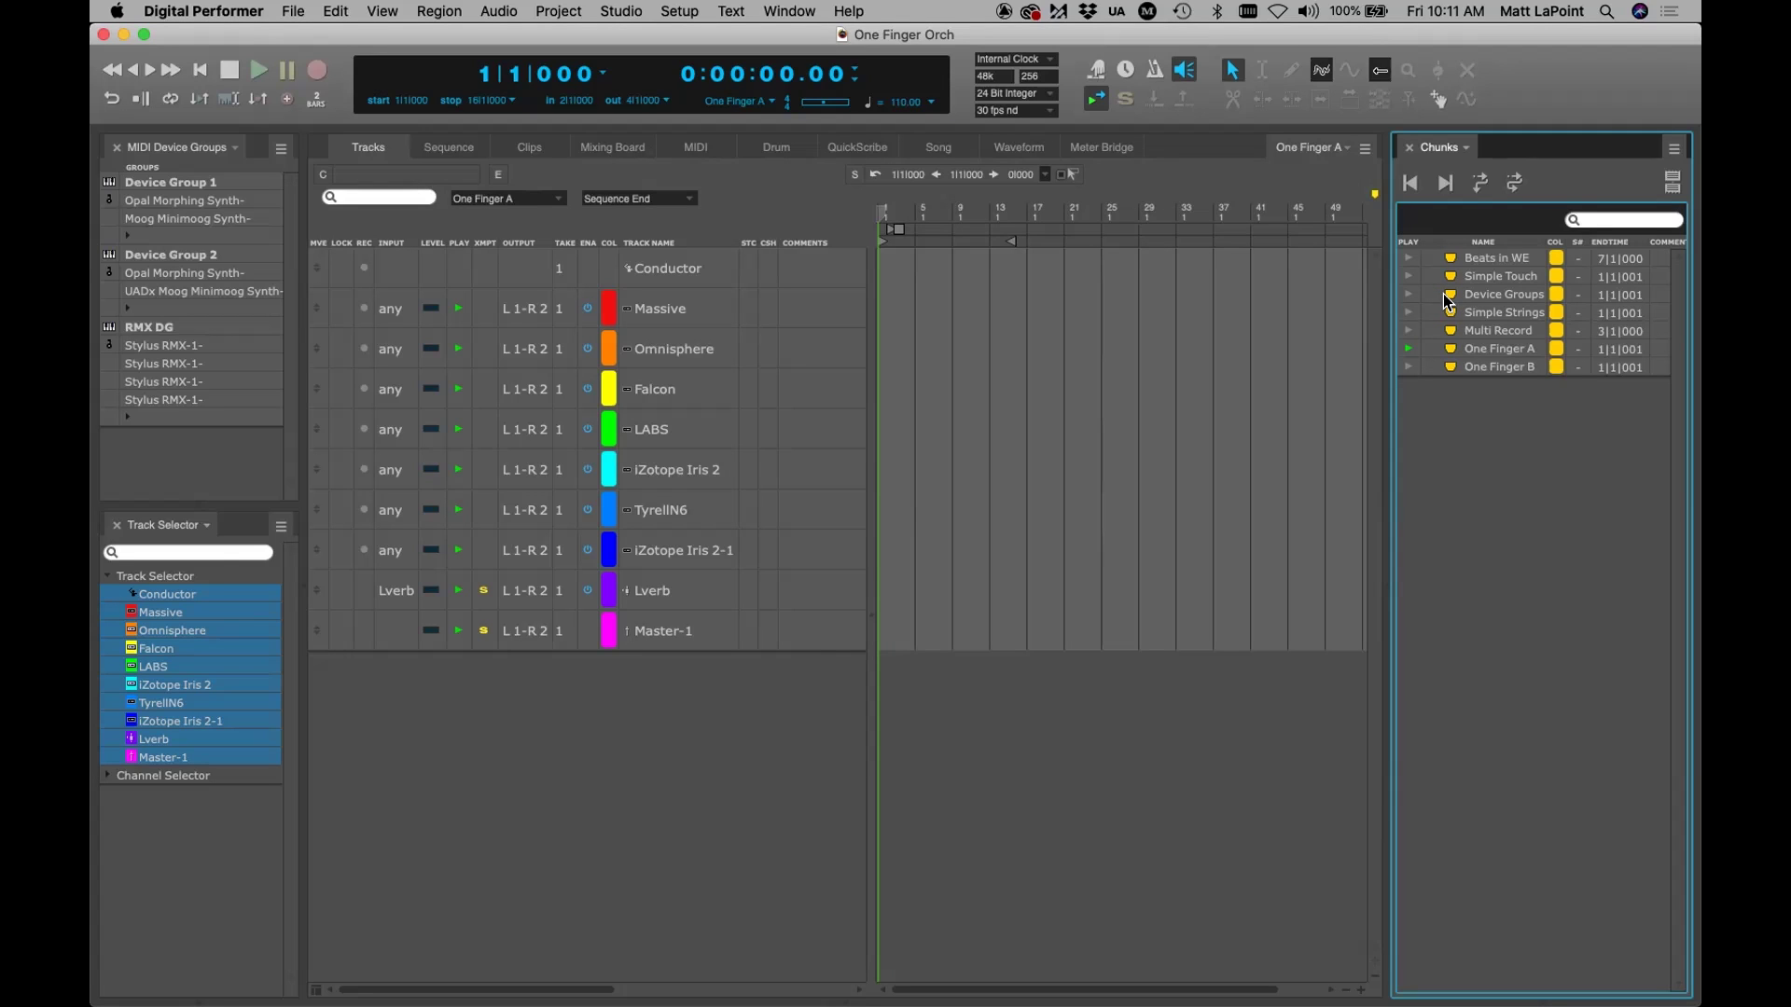
key("super+s")
Record-enable the Massive track and show the chunk's Mixing Board
left_click(698, 770)
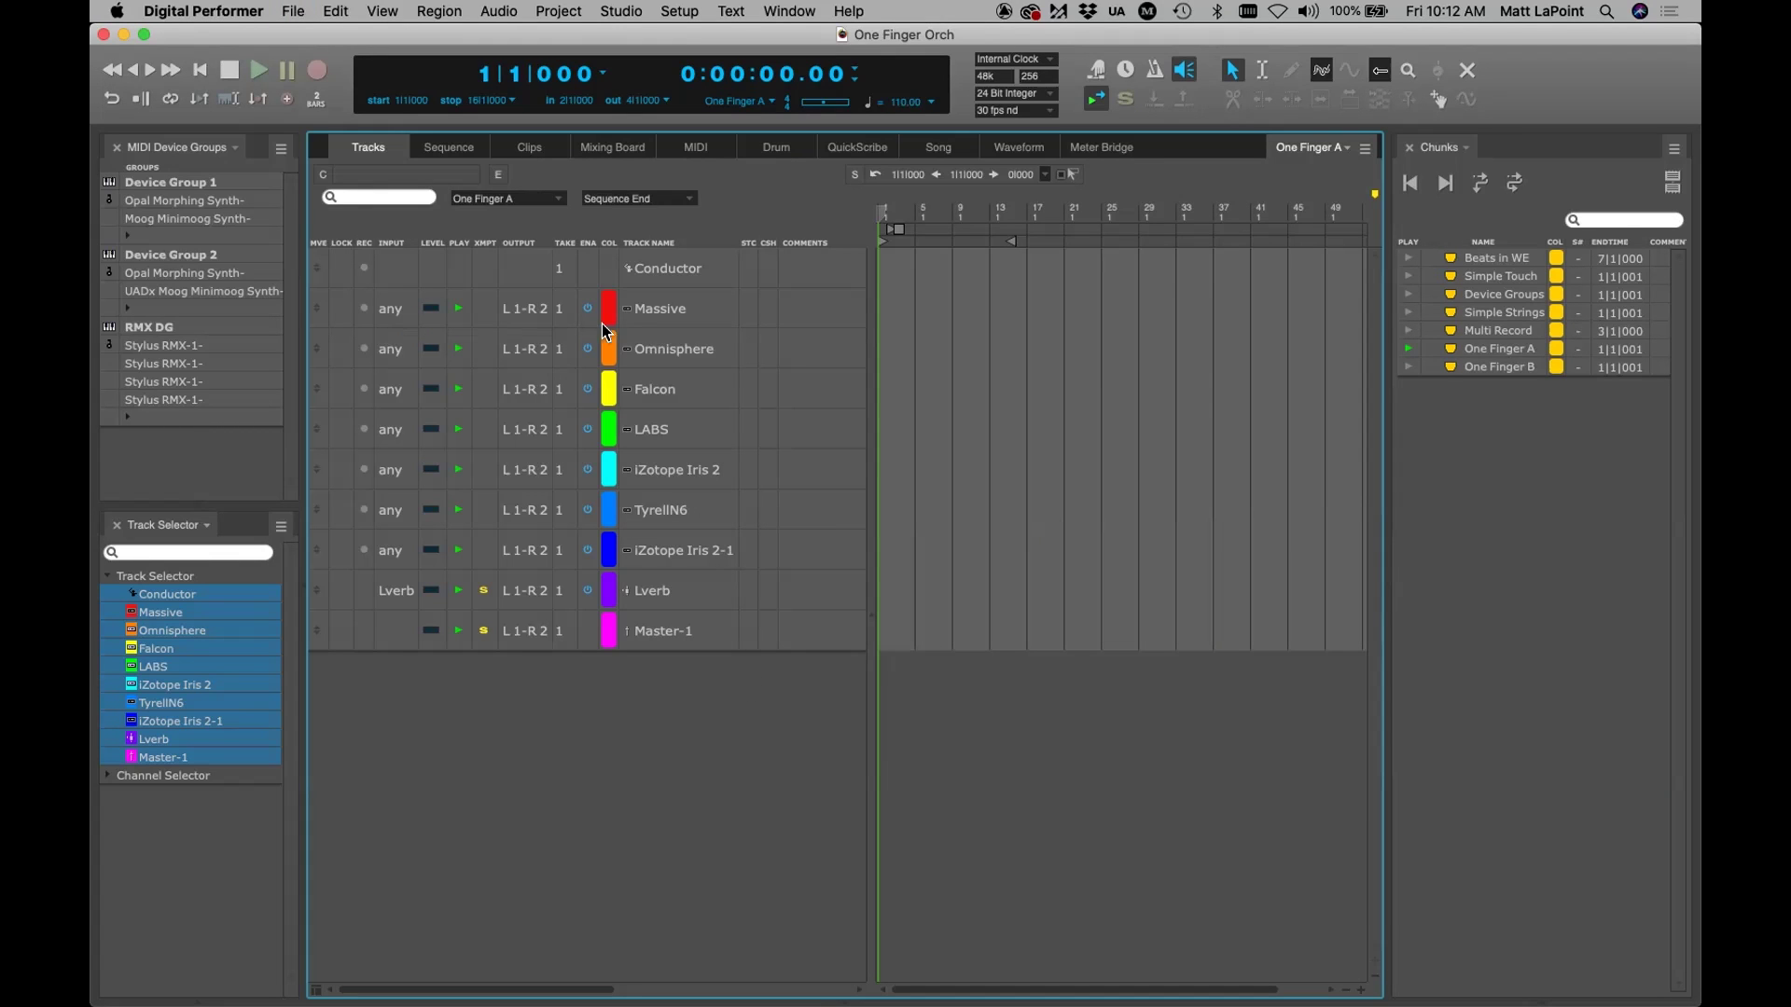
left_click(365, 308)
left_click(596, 147)
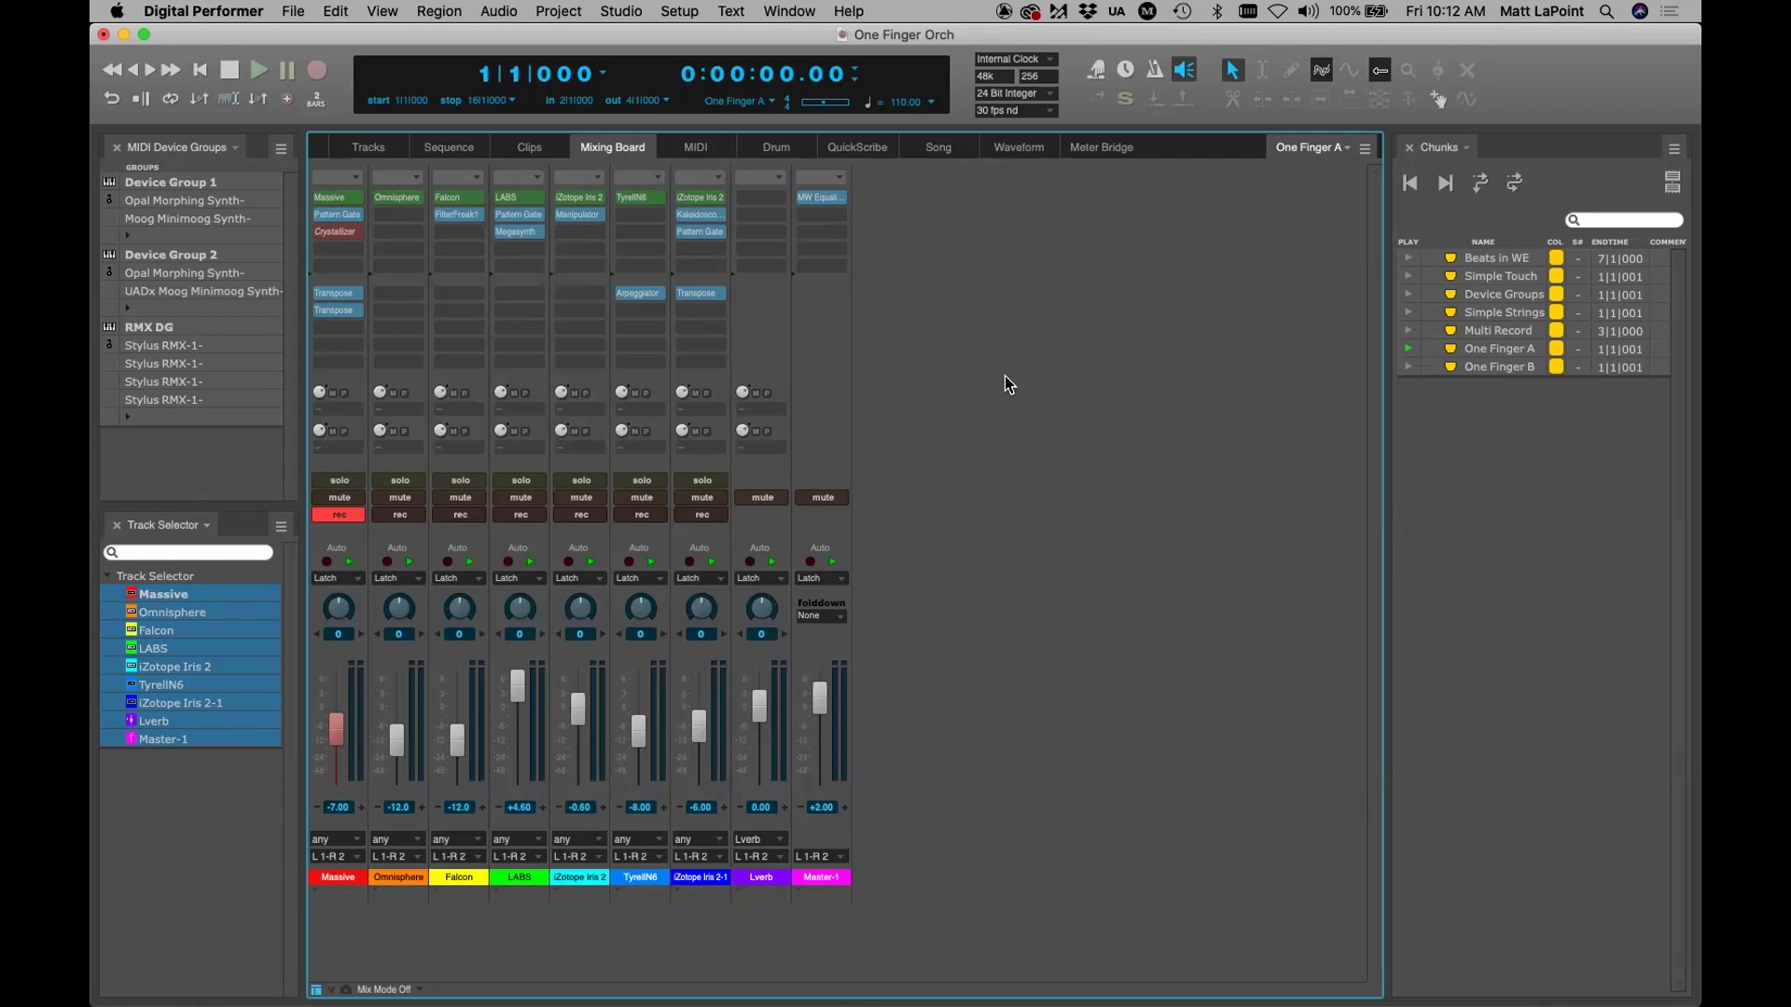
Audition Massive with Pattern Gate bypassed and reactivated, and bypass its first Transpose plug-in
left_click(336, 215)
left_click(1185, 252)
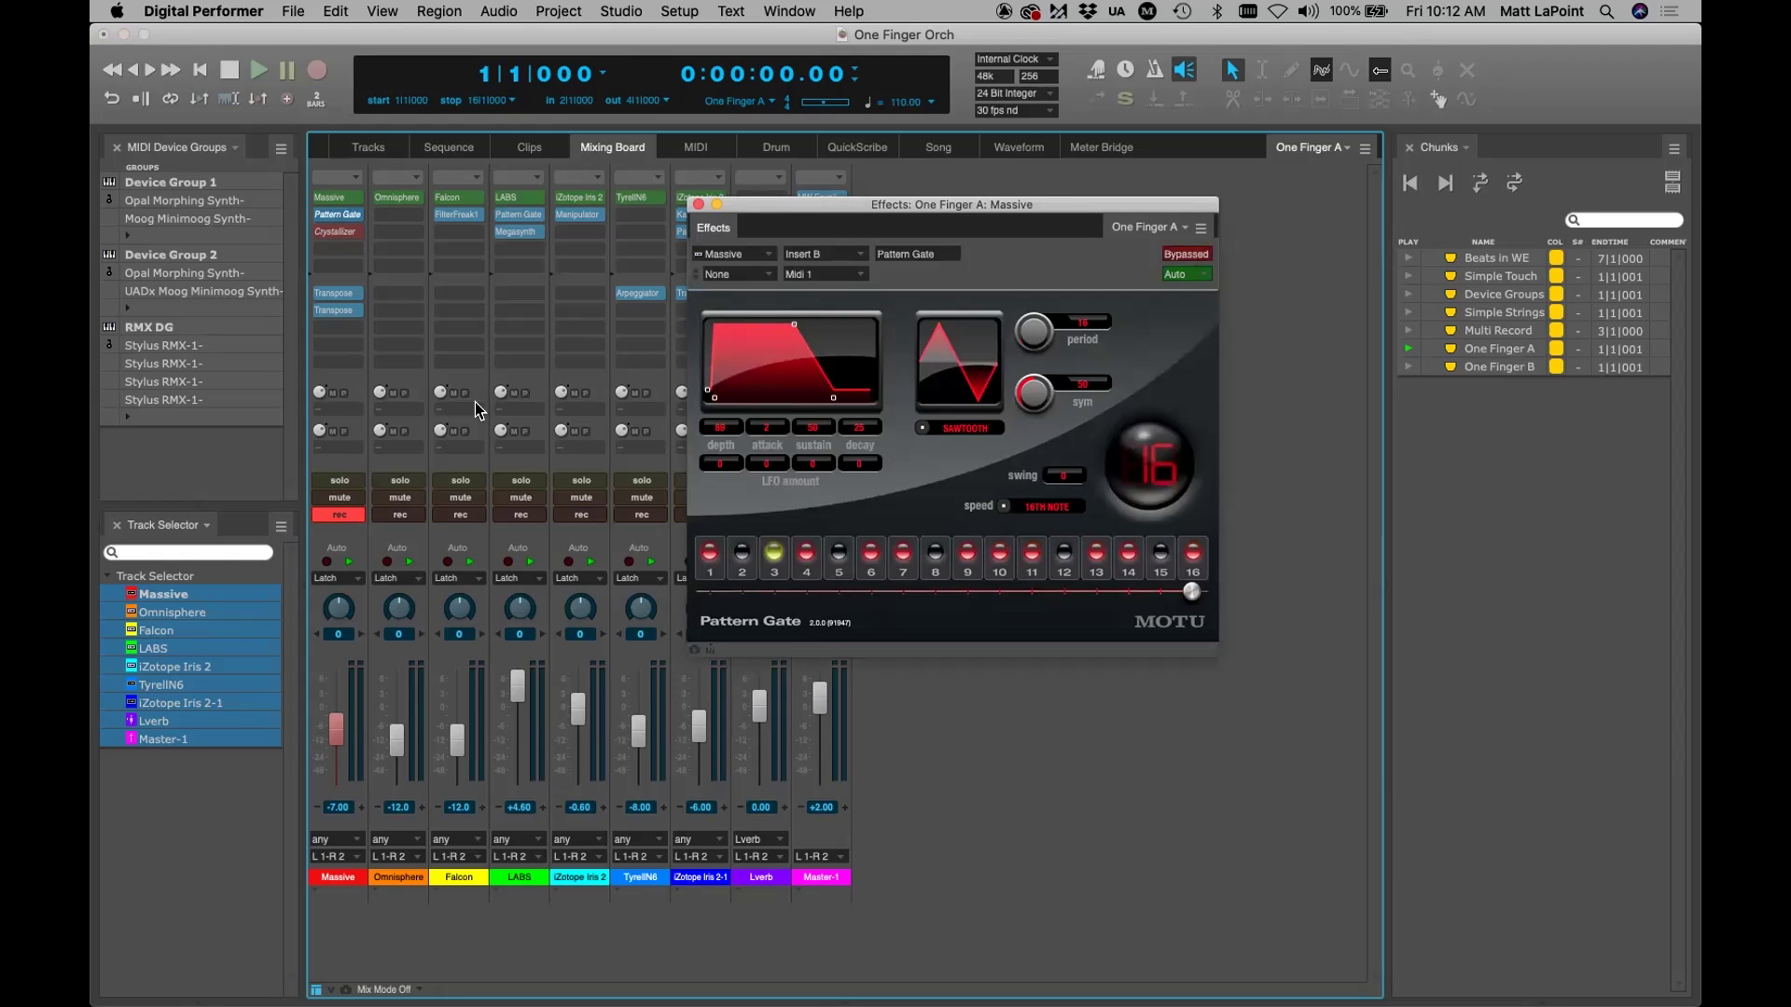
left_click(336, 293)
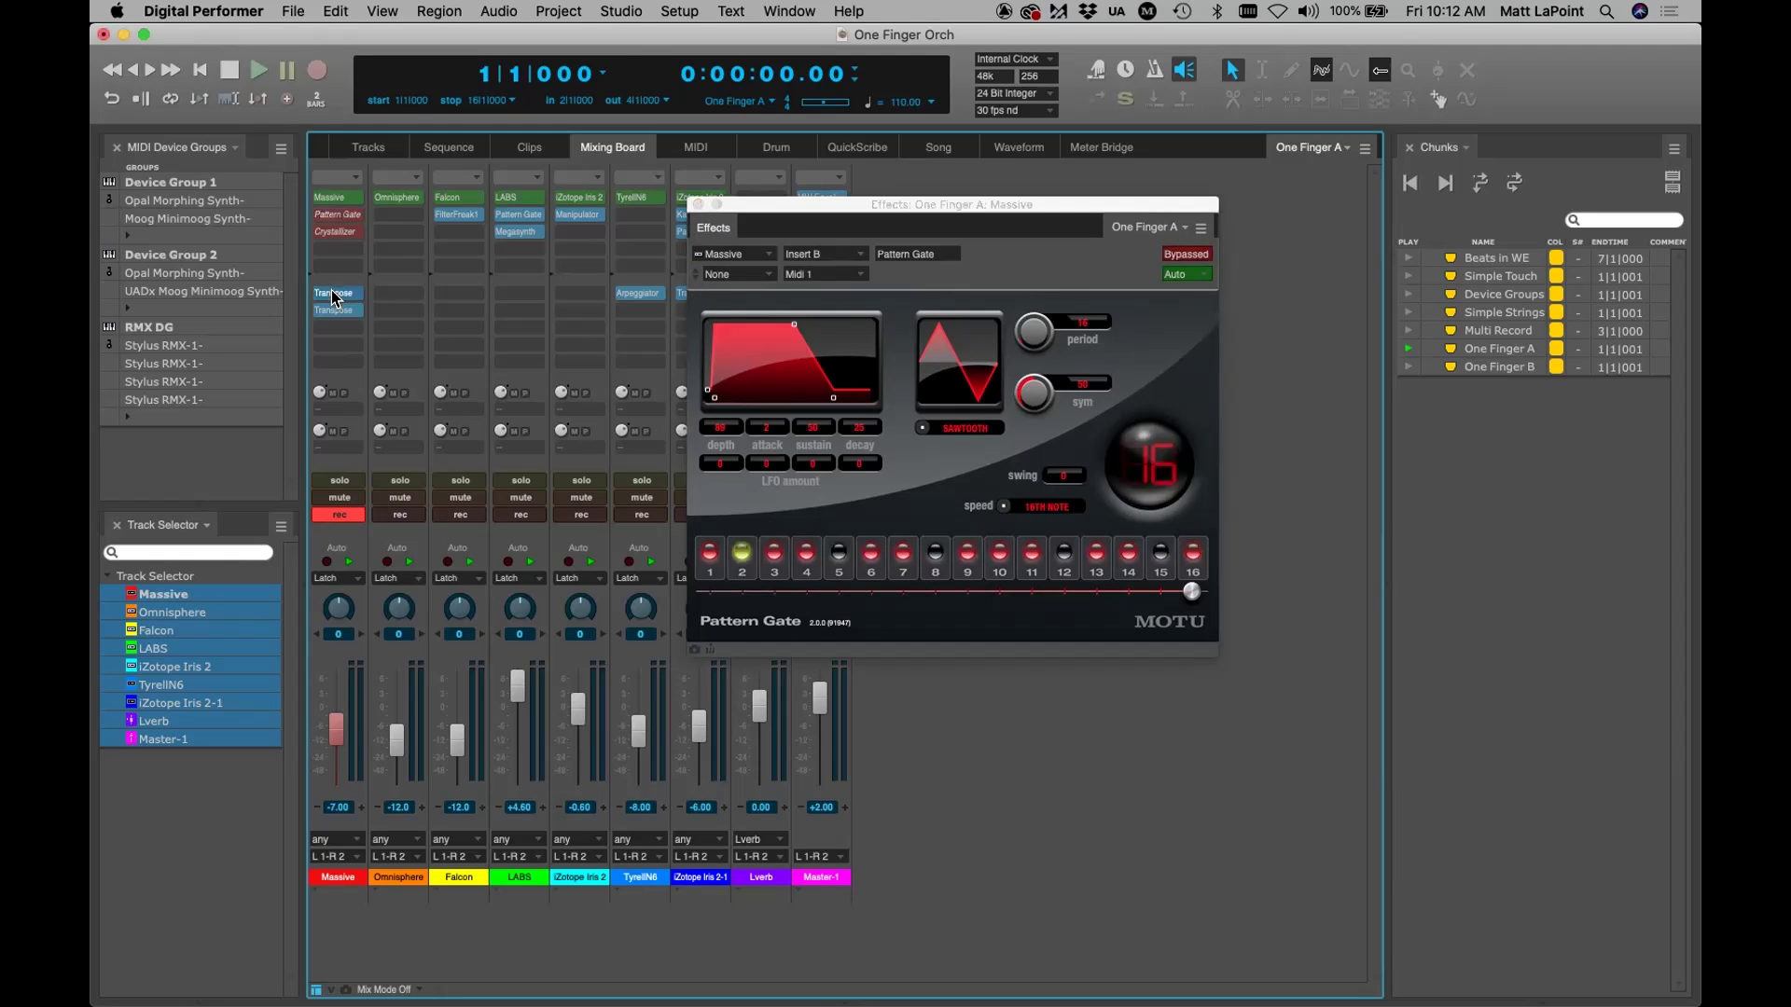
mouse_move(562, 390)
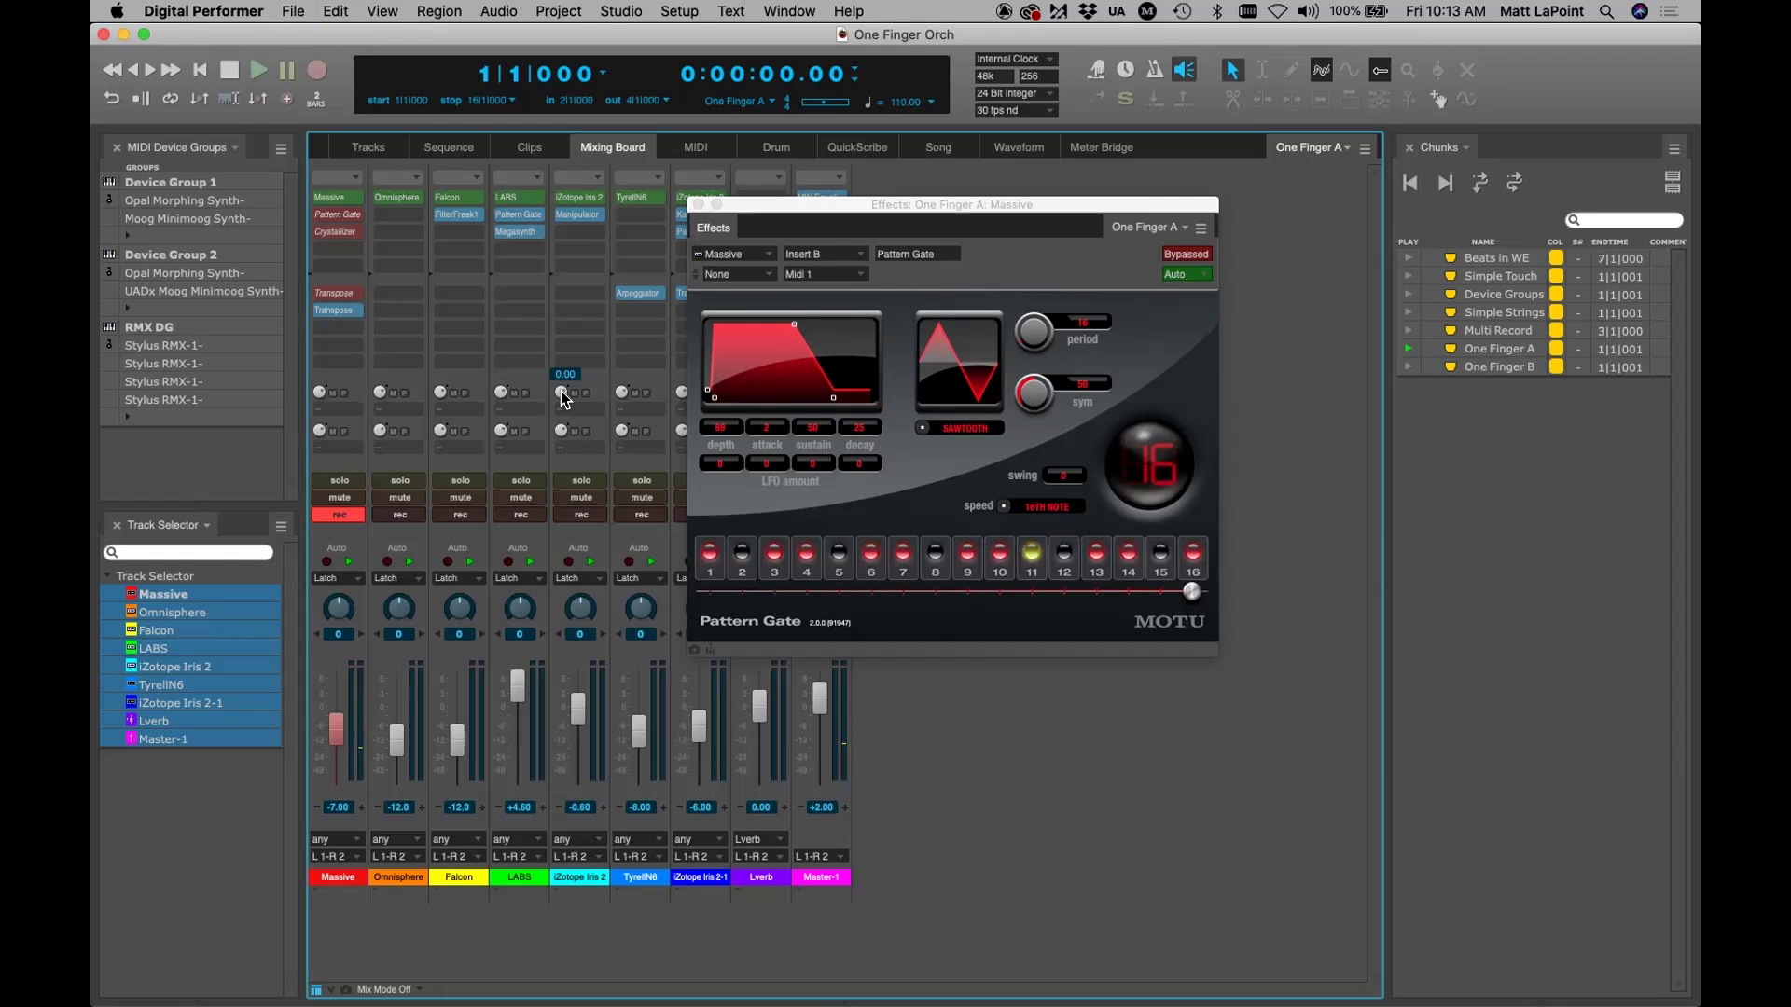
left_click(1175, 256)
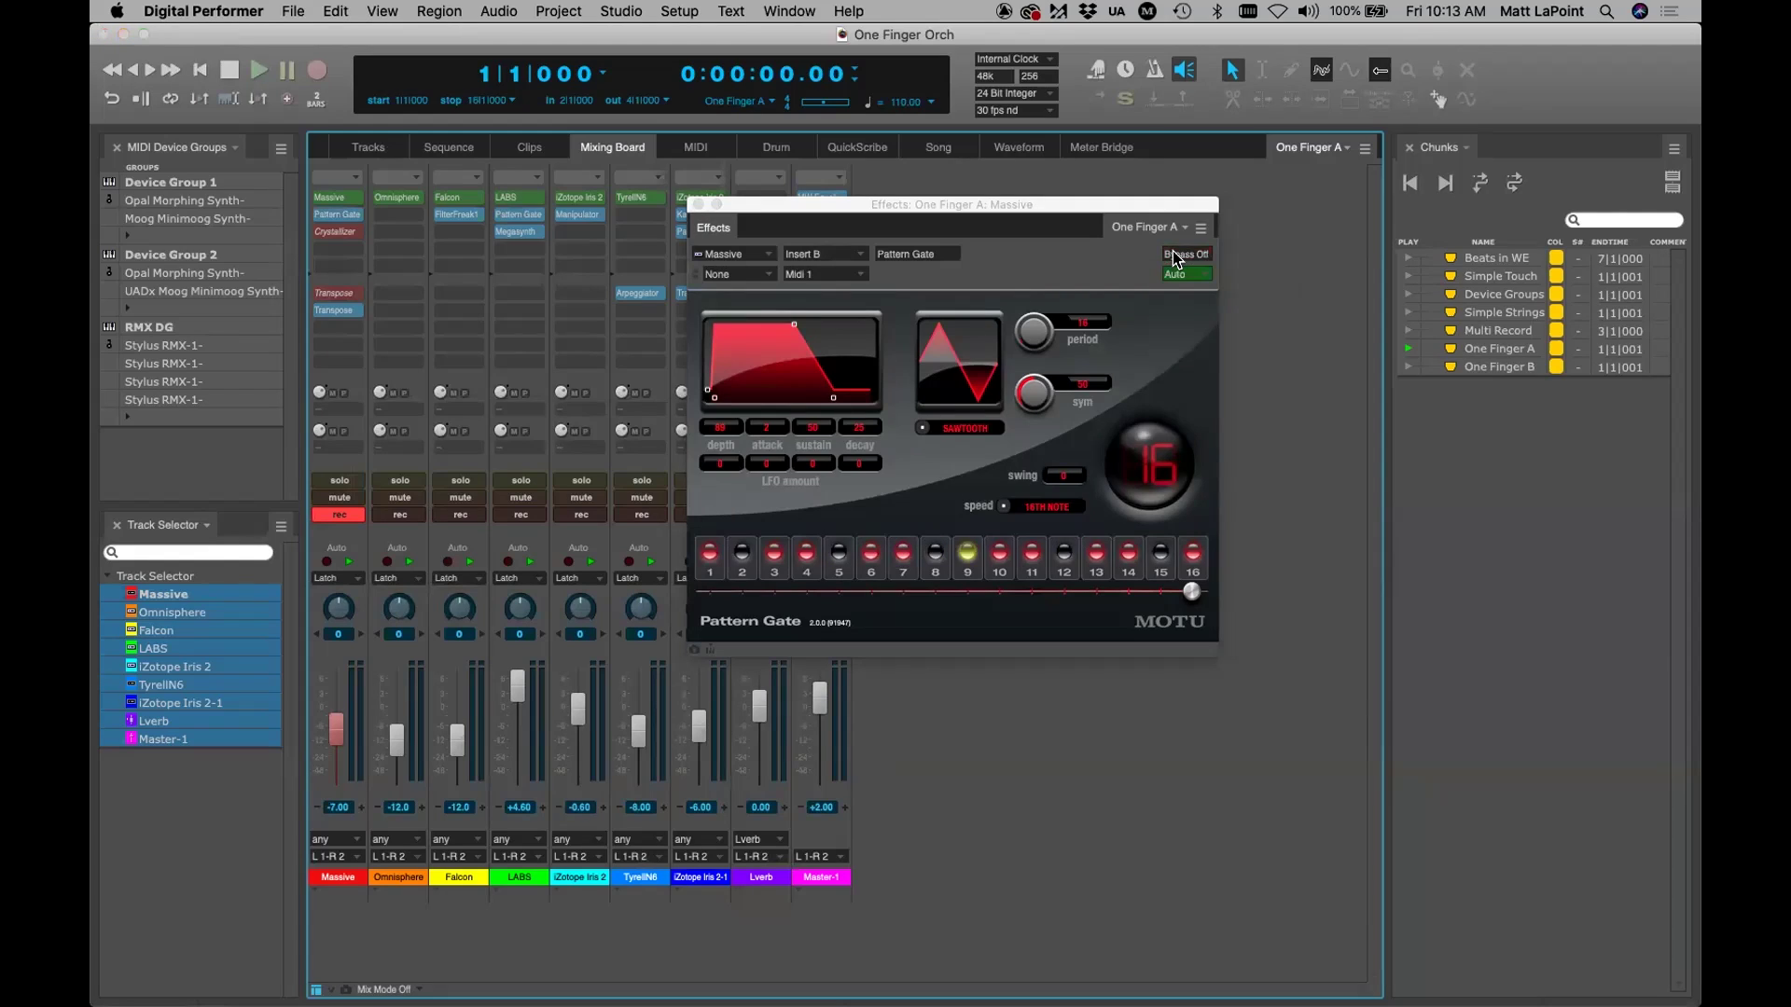
left_click(697, 204)
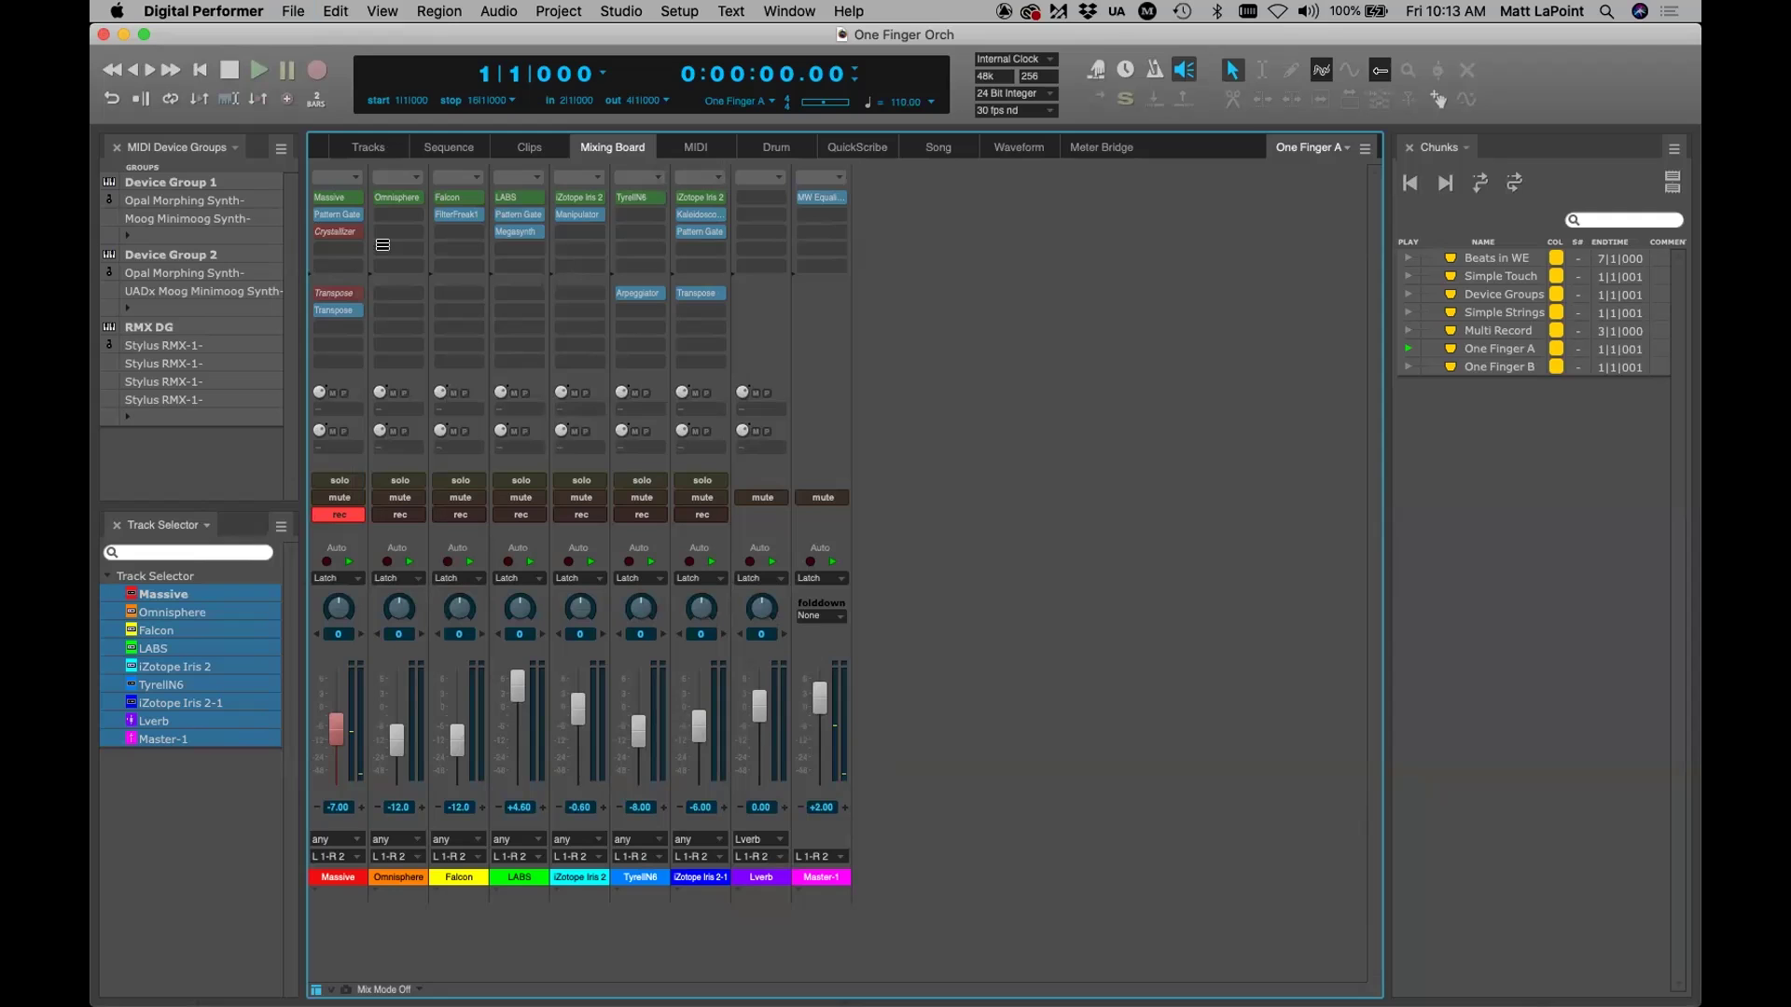
Take Crystallizer on Massive off bypass, lower its Mix slightly toward Dry and close its window
double_click(334, 231)
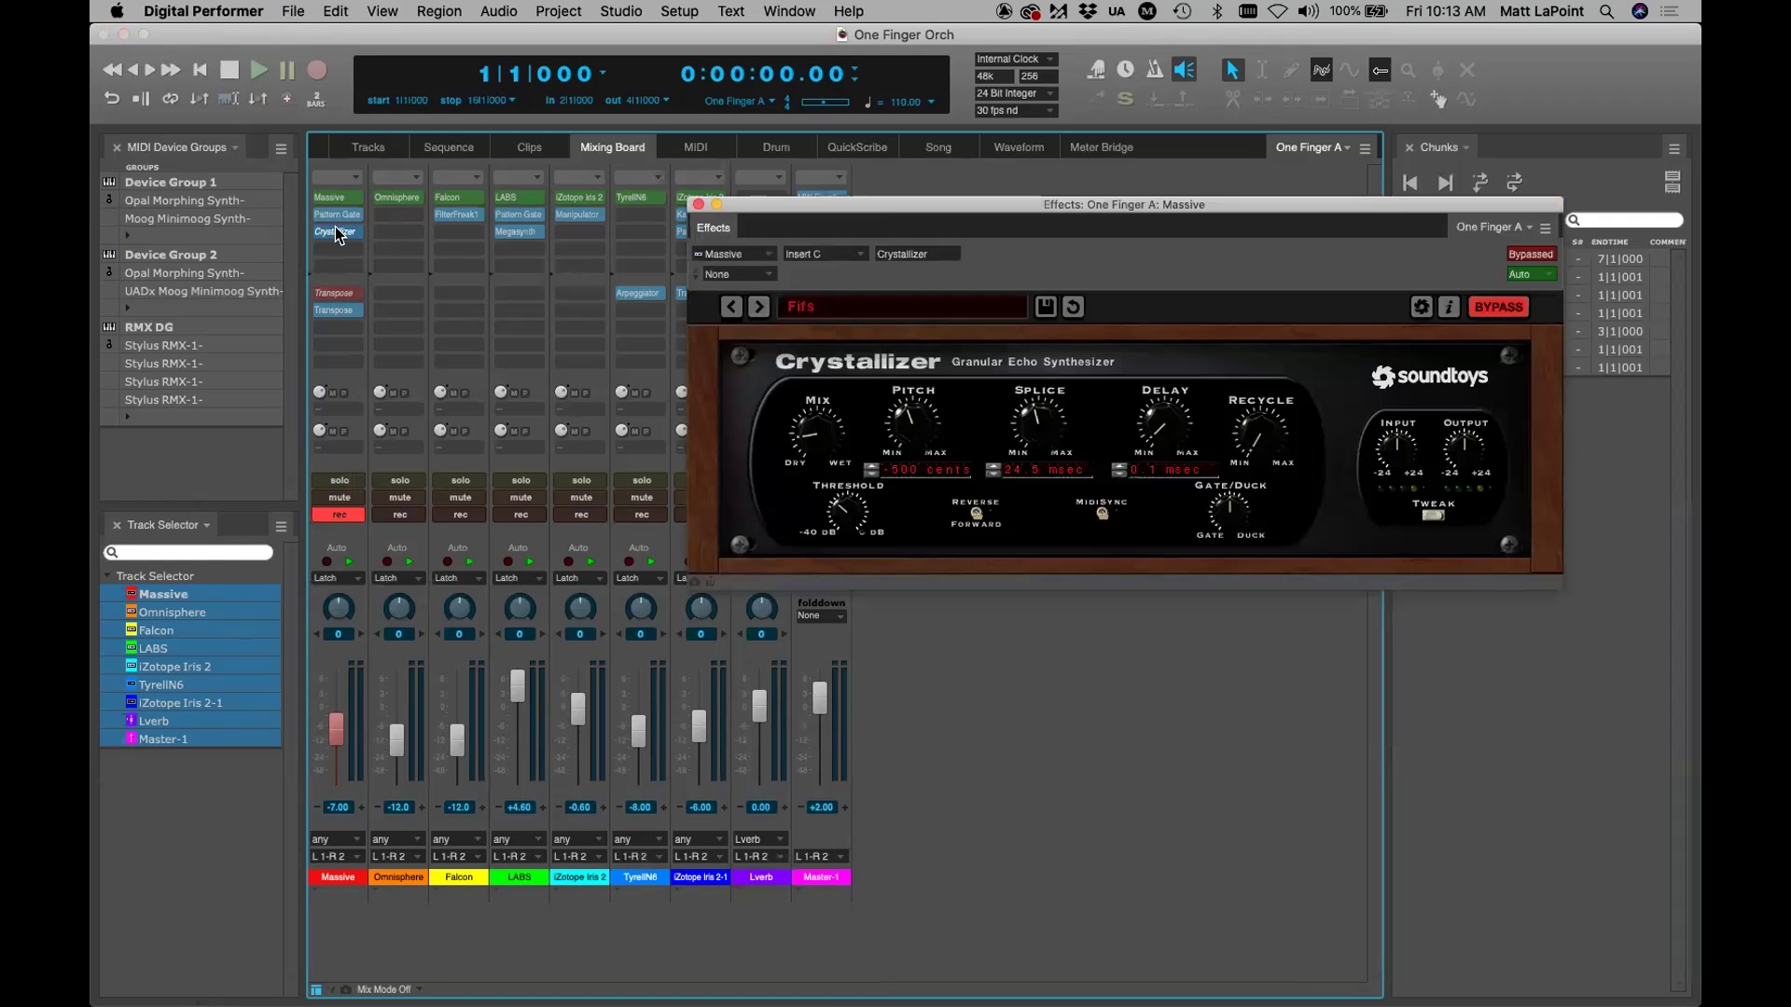
left_click_drag(899, 200, 657, 230)
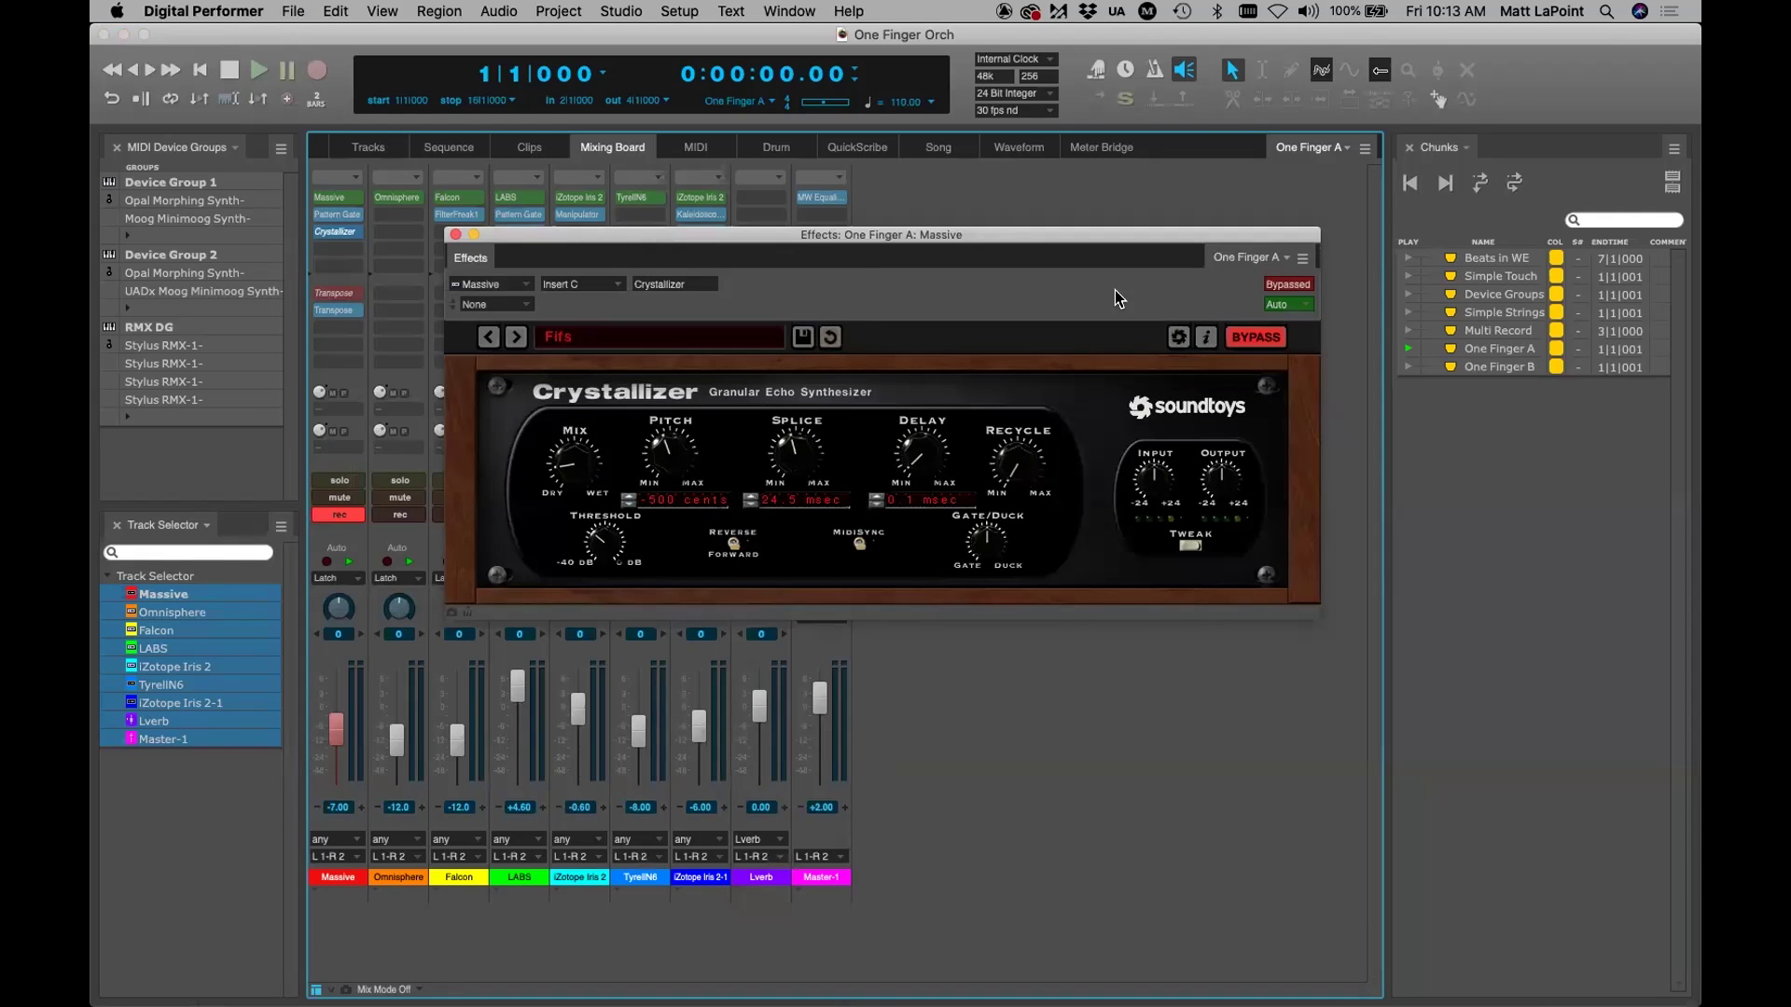
left_click(1284, 283)
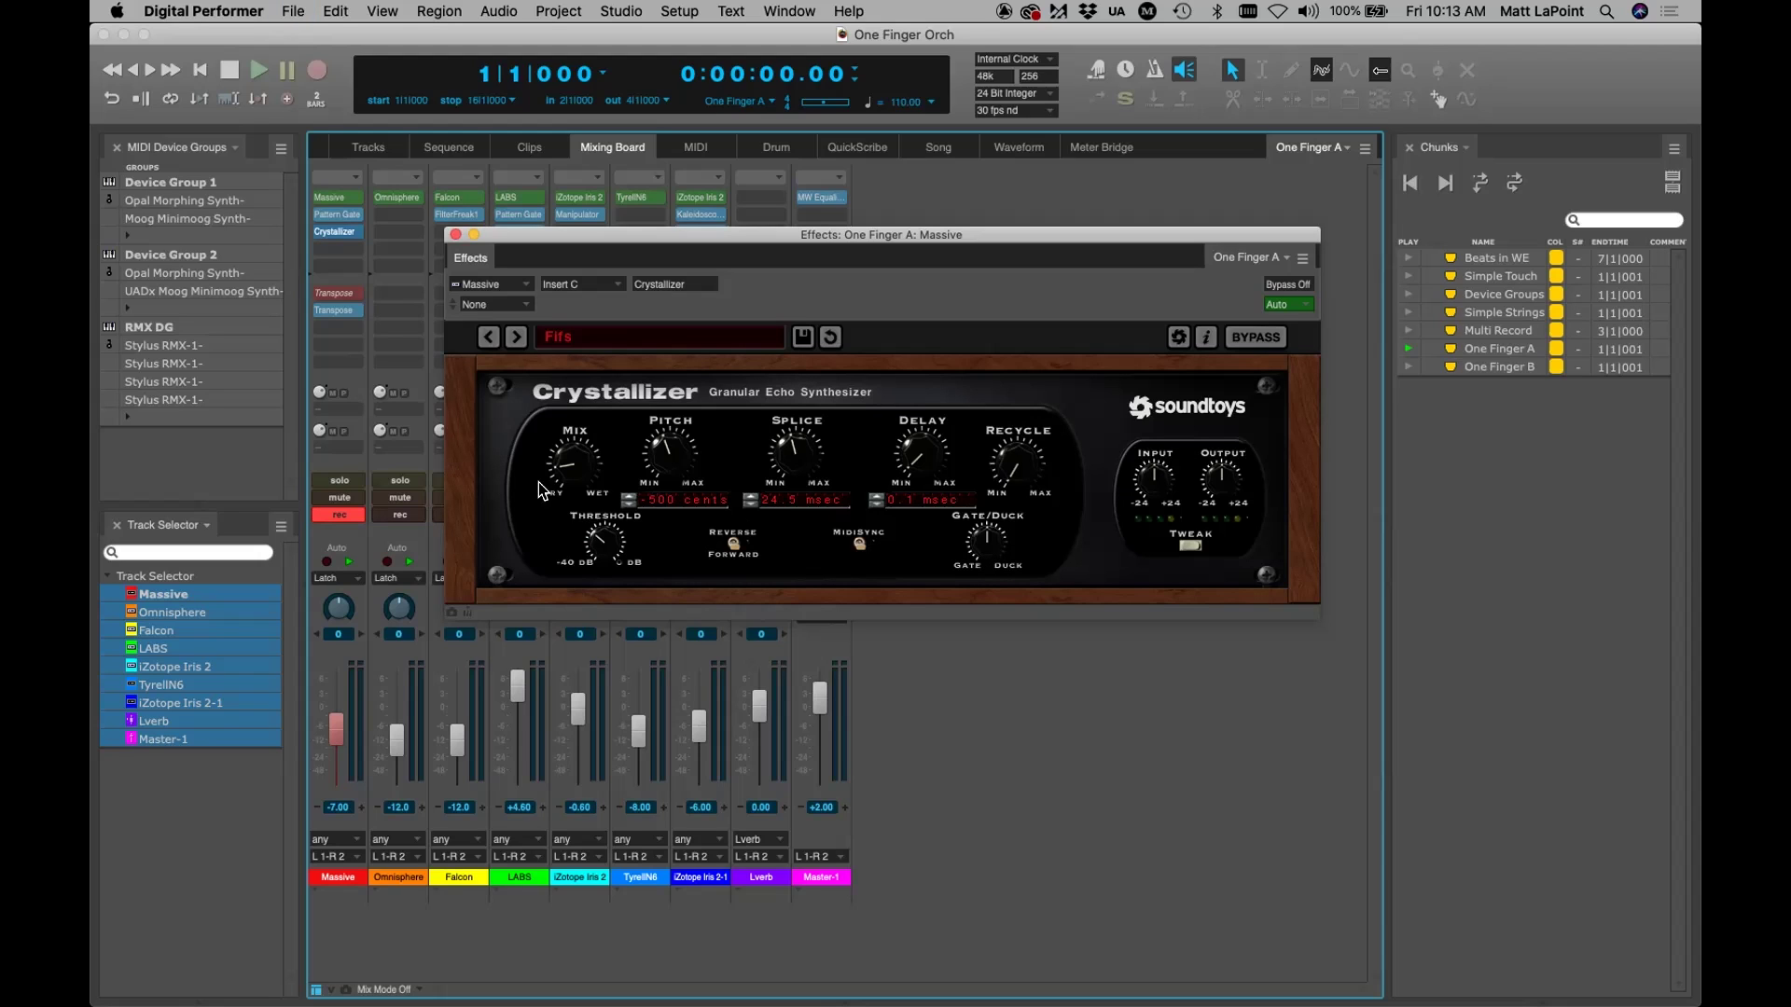
mouse_move(570, 465)
left_mouse_down()
mouse_move(560, 494)
mouse_move(572, 476)
left_mouse_up()
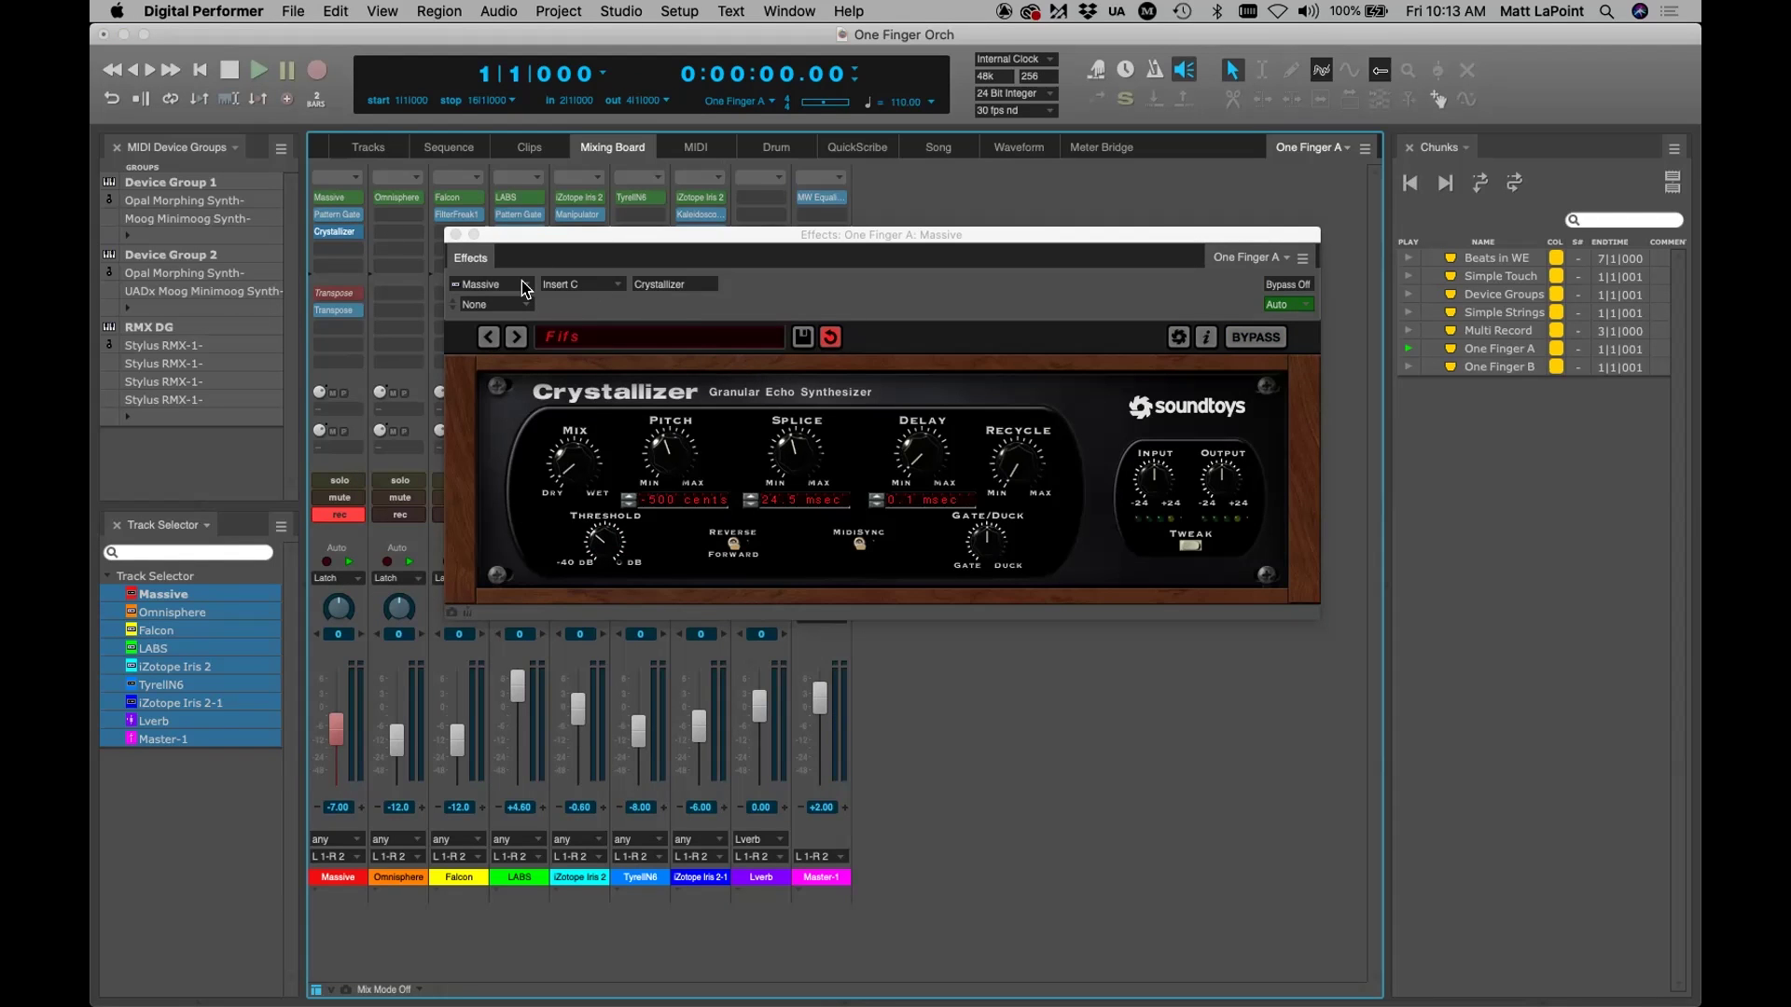
left_click(456, 236)
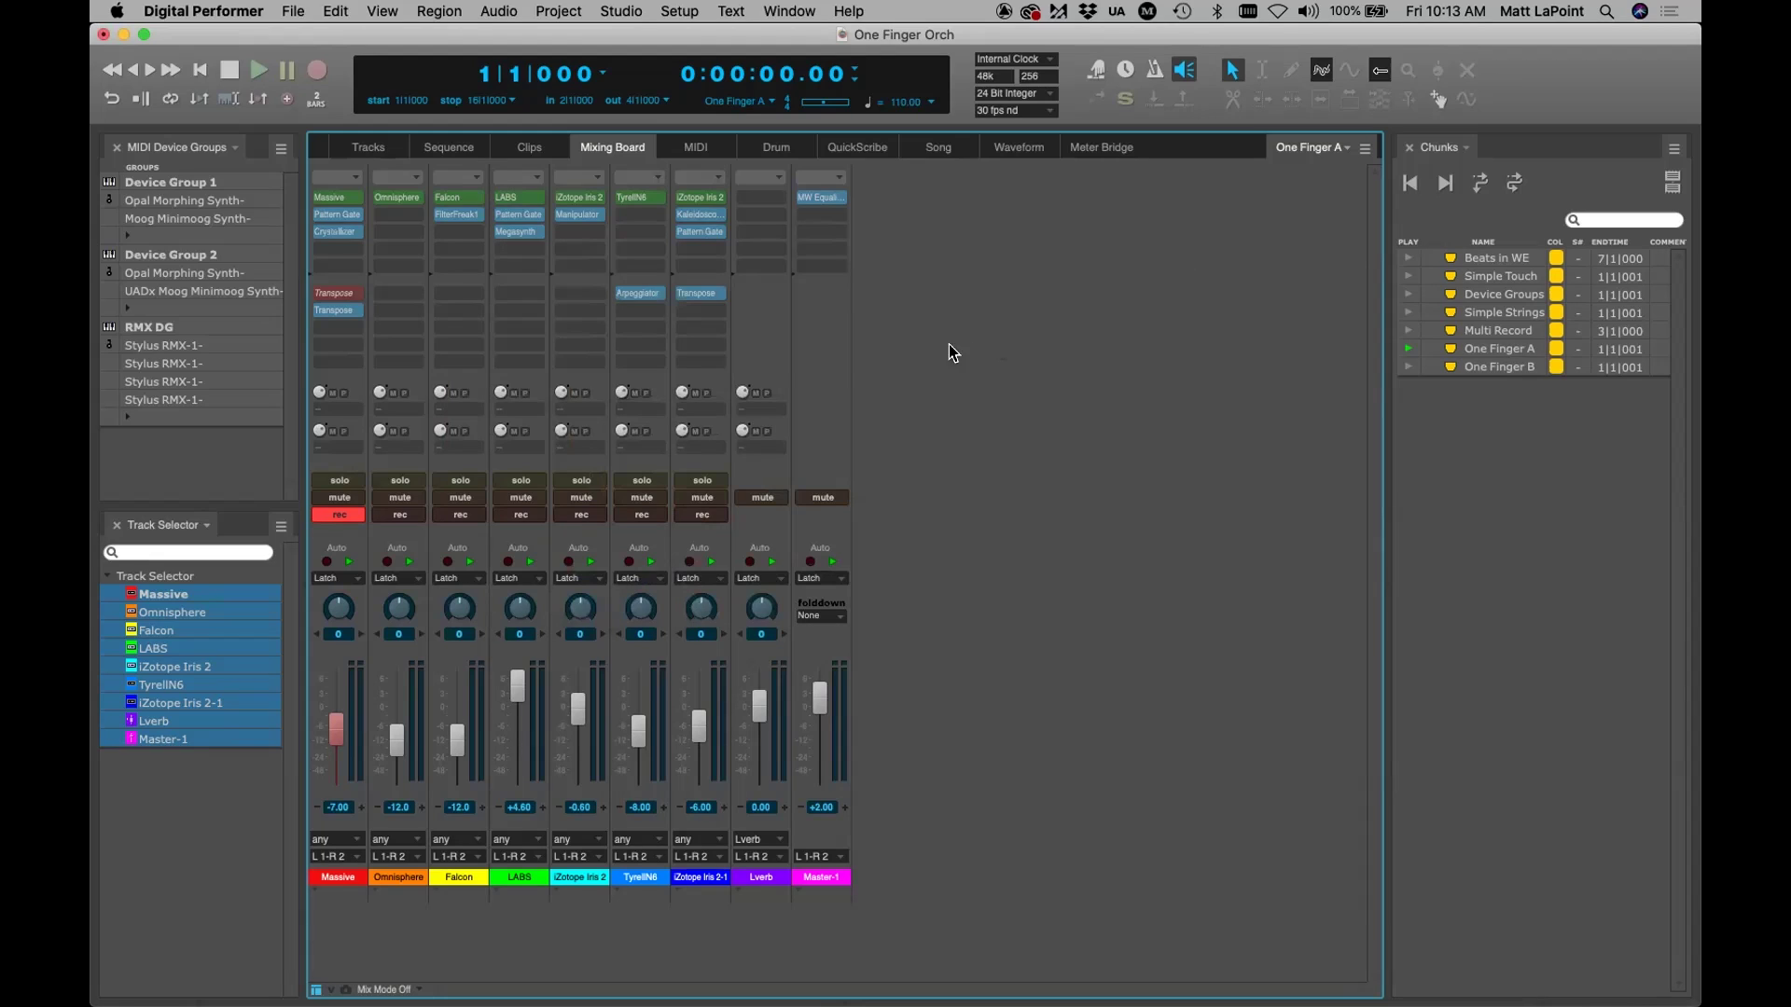
Reactivate the first Transpose plug-in on Massive, set from C4 to E4, and close its window
double_click(331, 292)
left_click_drag(599, 252, 968, 325)
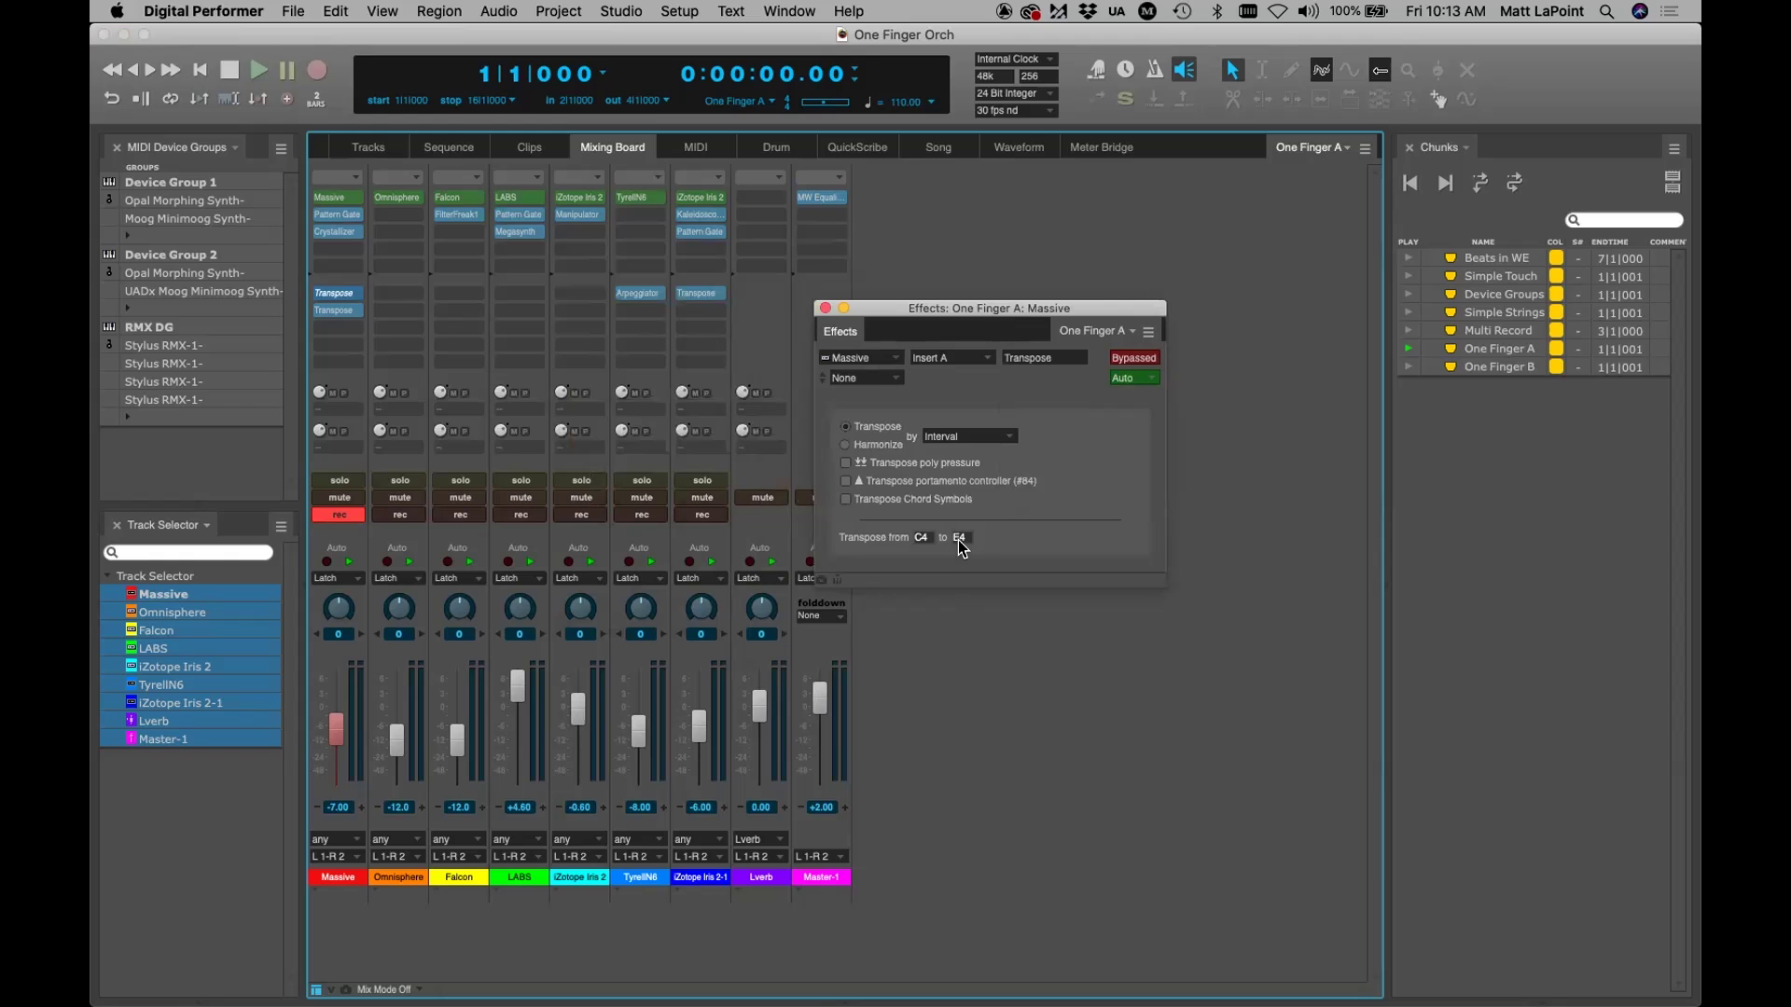
left_click(1119, 357)
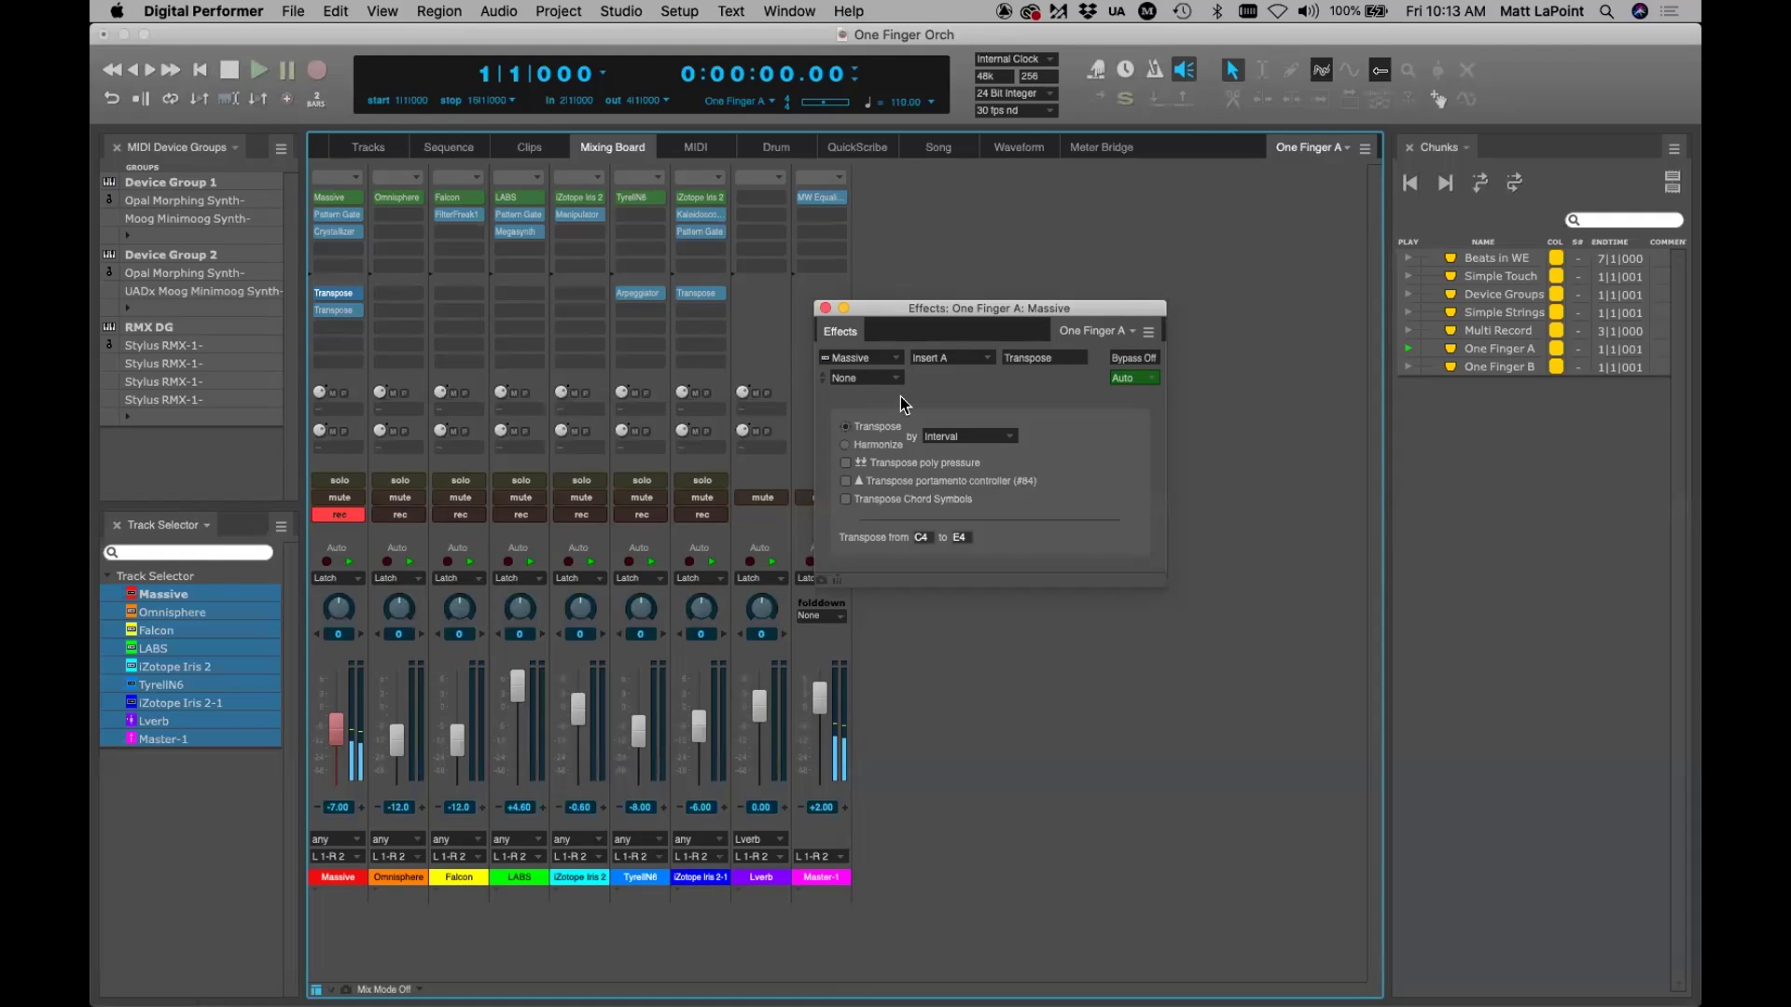
left_click(823, 307)
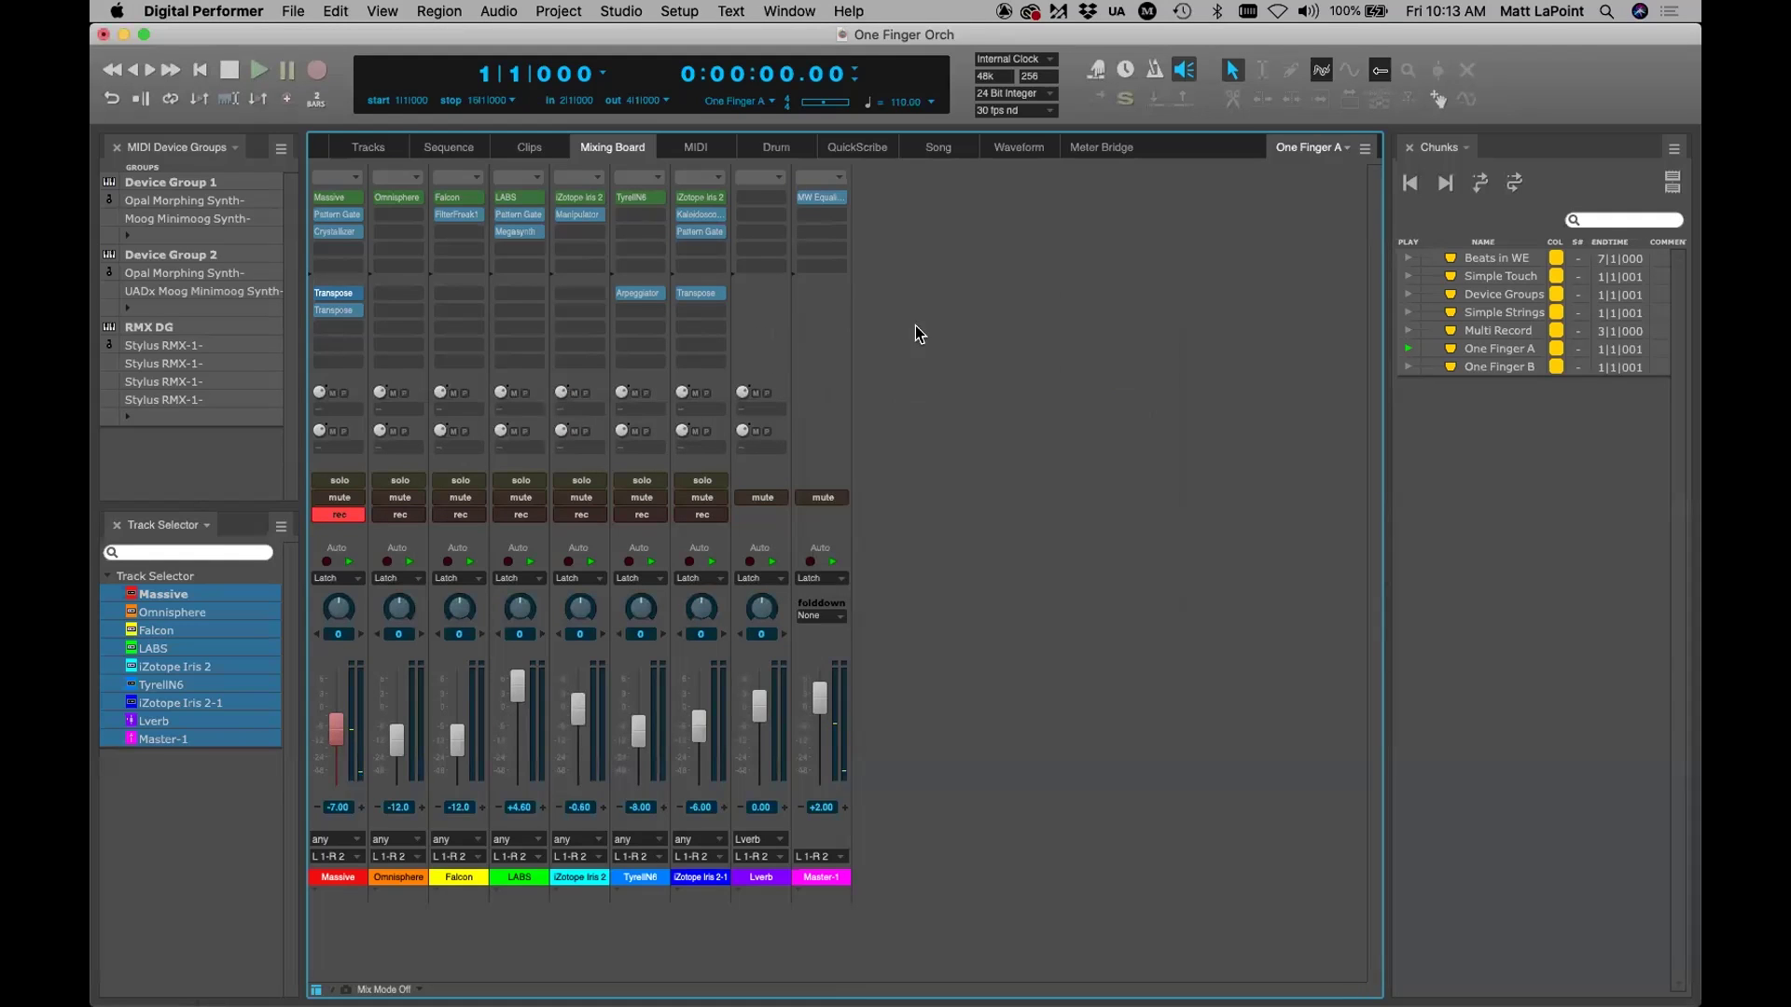
Compare Massive with its second Transpose plug-in, harmonizing from C4 to C5, bypassed and active, and close the window
left_click(335, 306)
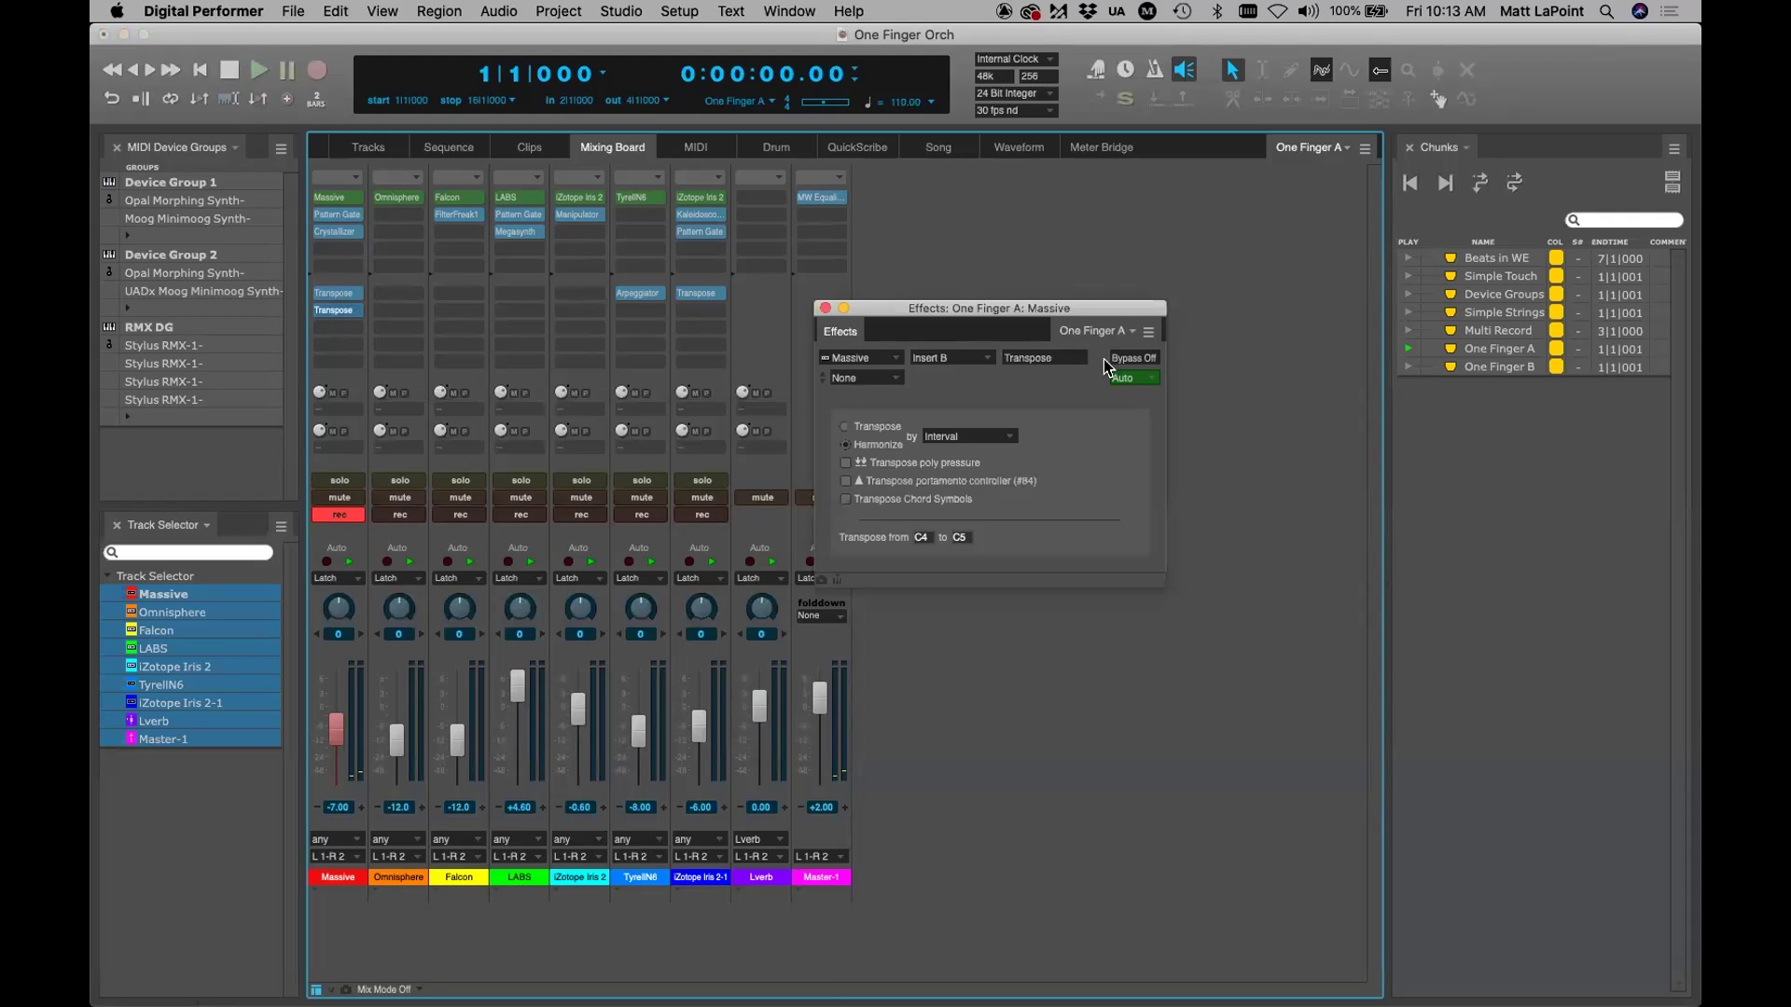
left_click_drag(1051, 314, 1146, 267)
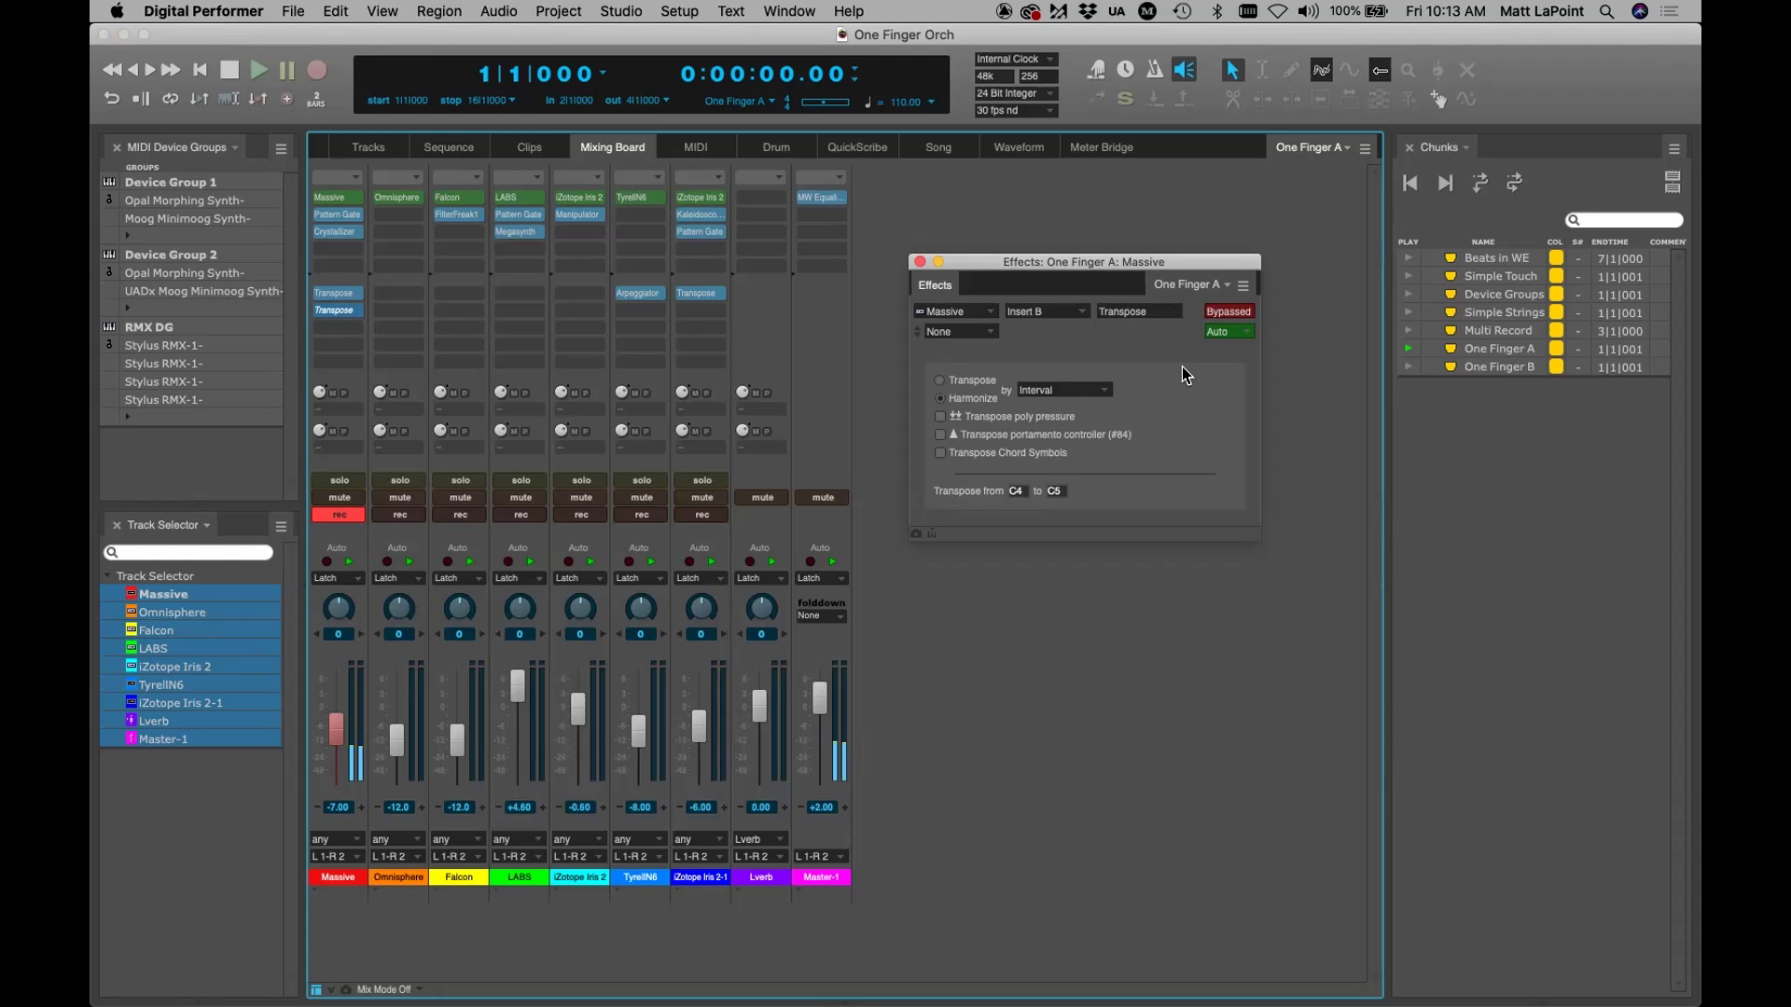
left_click(1224, 309)
left_click_drag(1093, 263, 1085, 264)
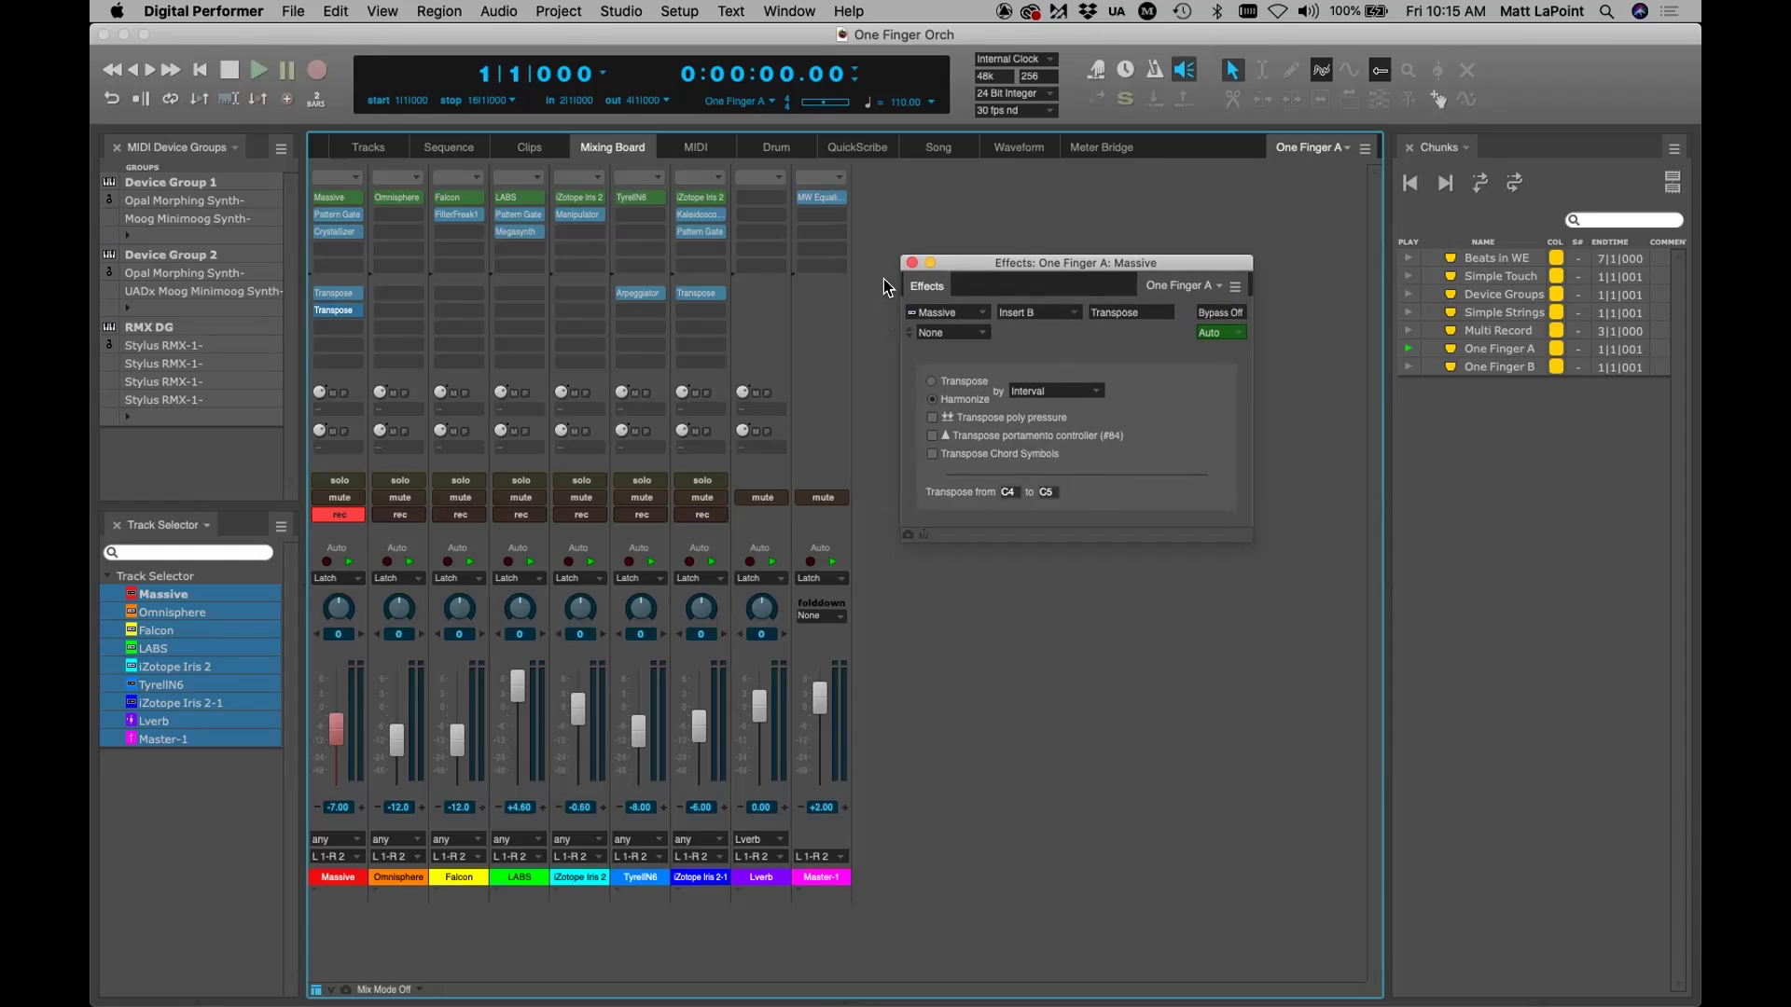
left_click(911, 263)
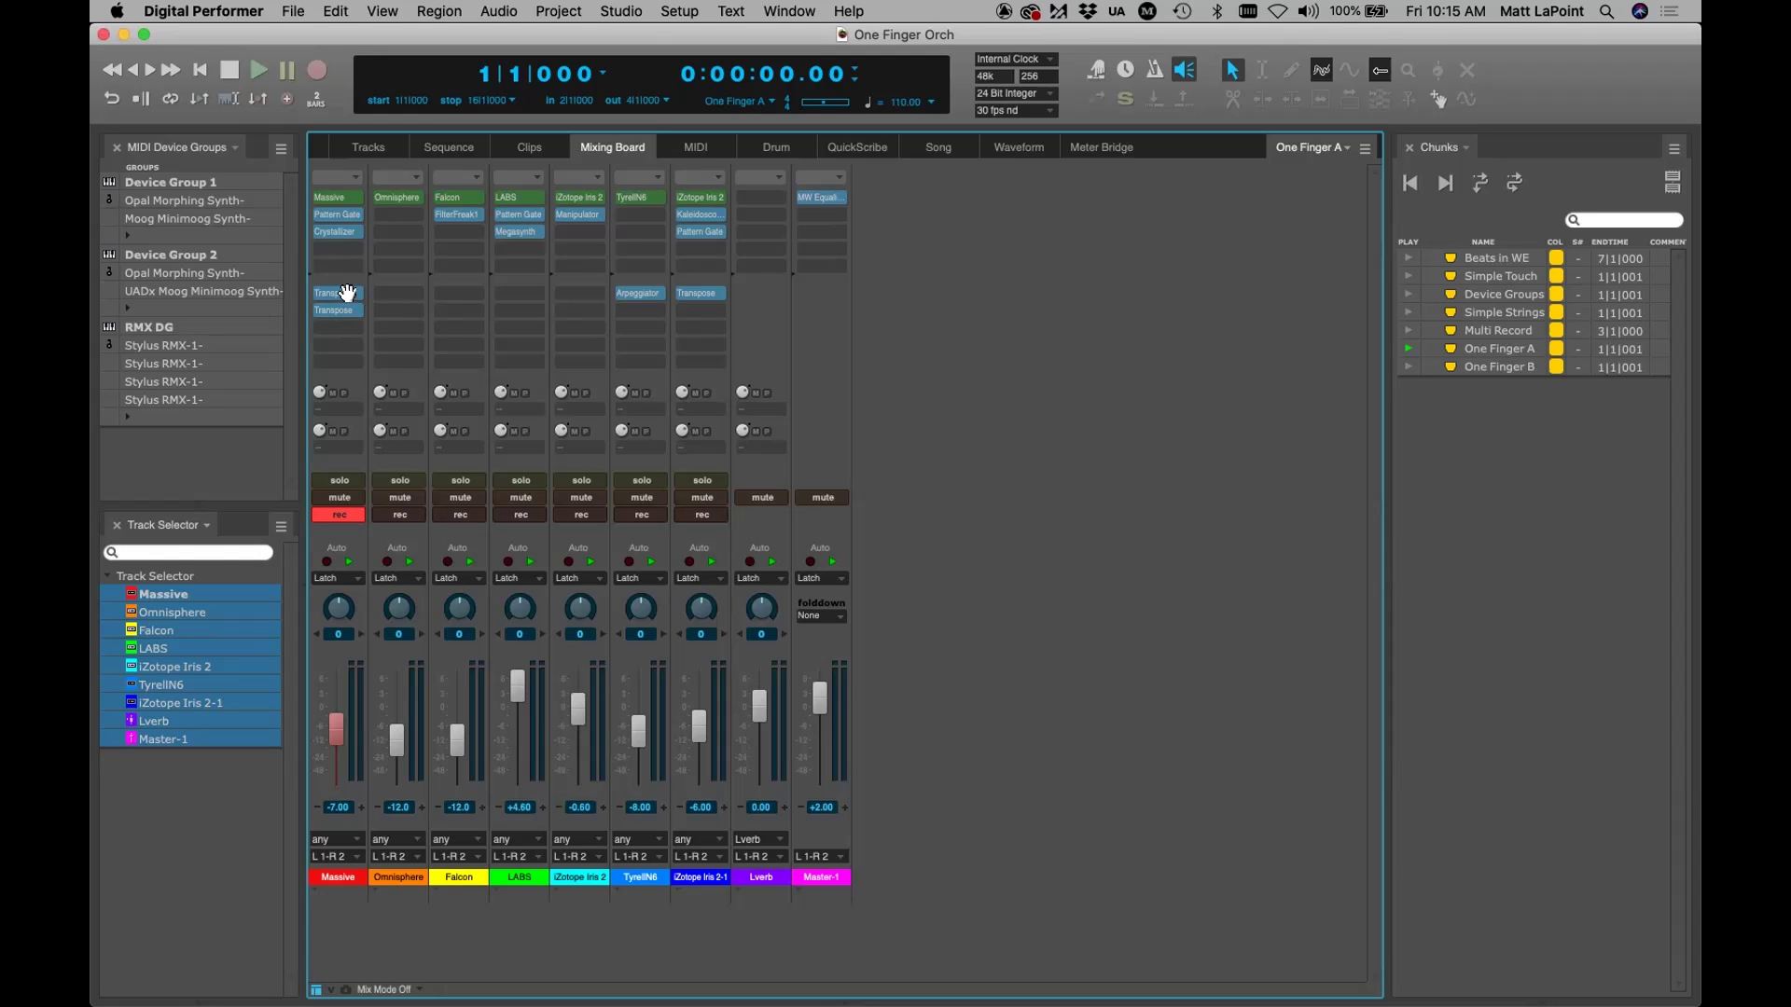
Save the project and record-enable Omnisphere in place of Massive
key("super+s")
key("super+s")
left_click(388, 514)
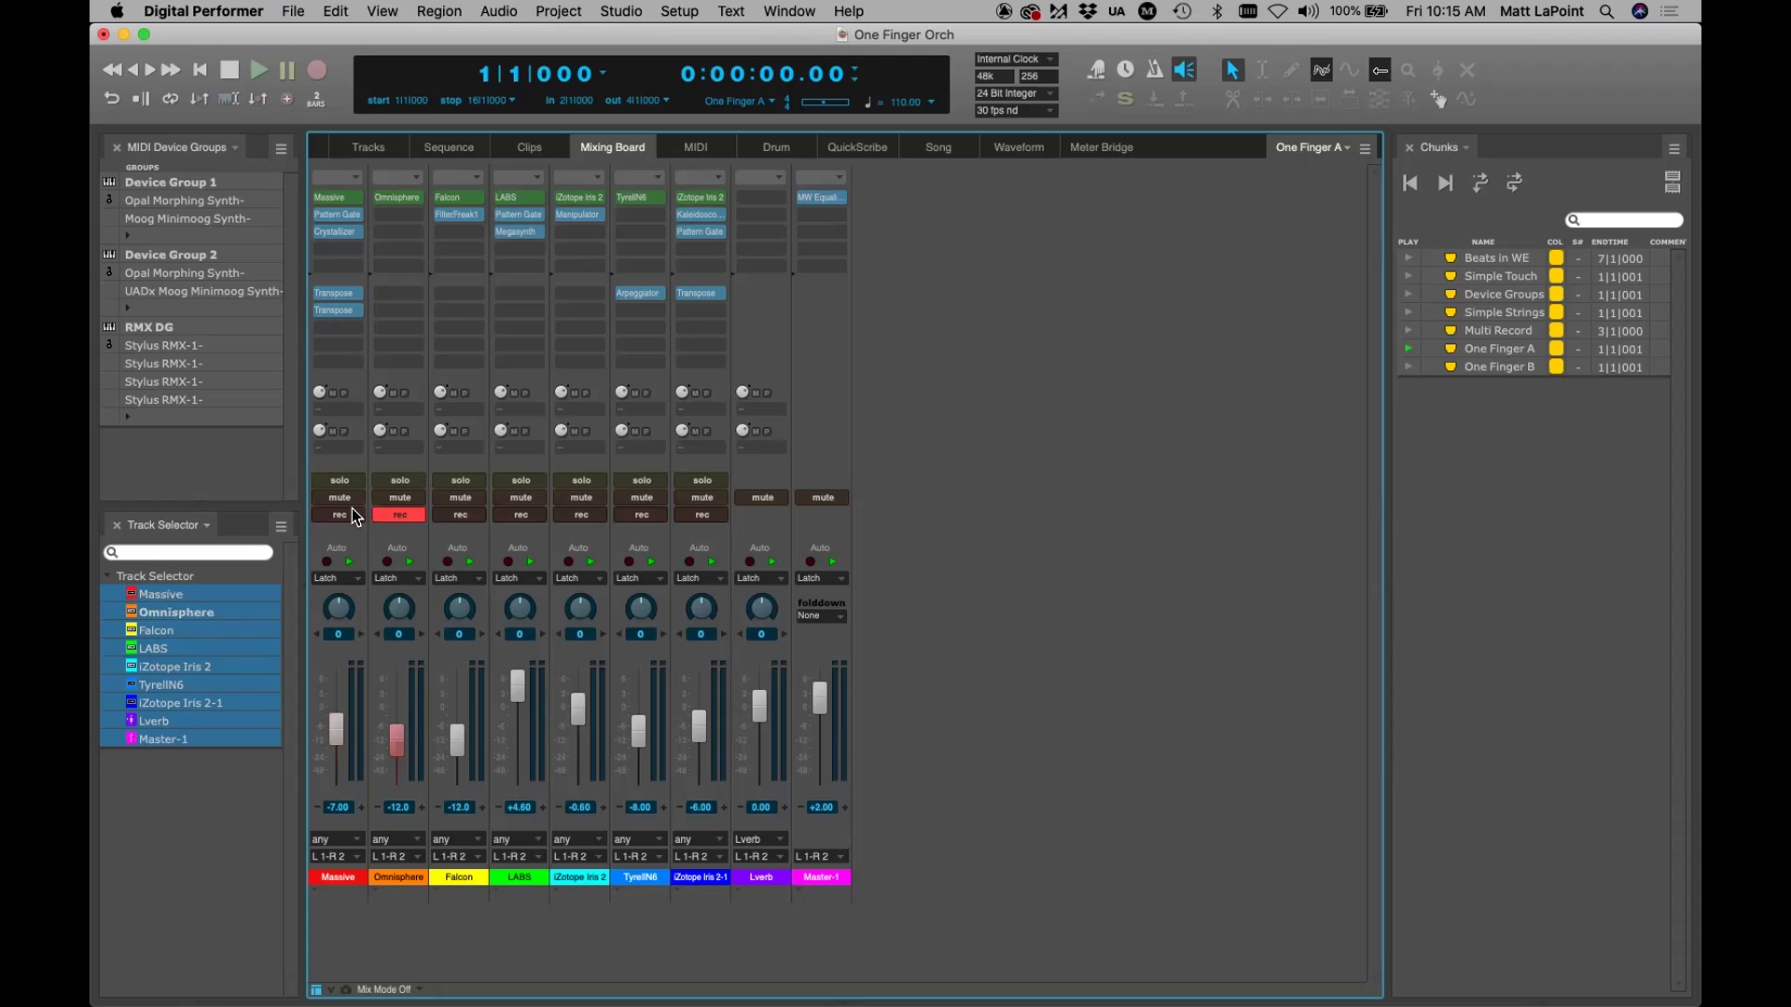
key("super+s")
key("super+s")
key("super+s")
Disarm Omnisphere, record-enable Falcon and open its FilterFreak1 plug-in
left_click(412, 513)
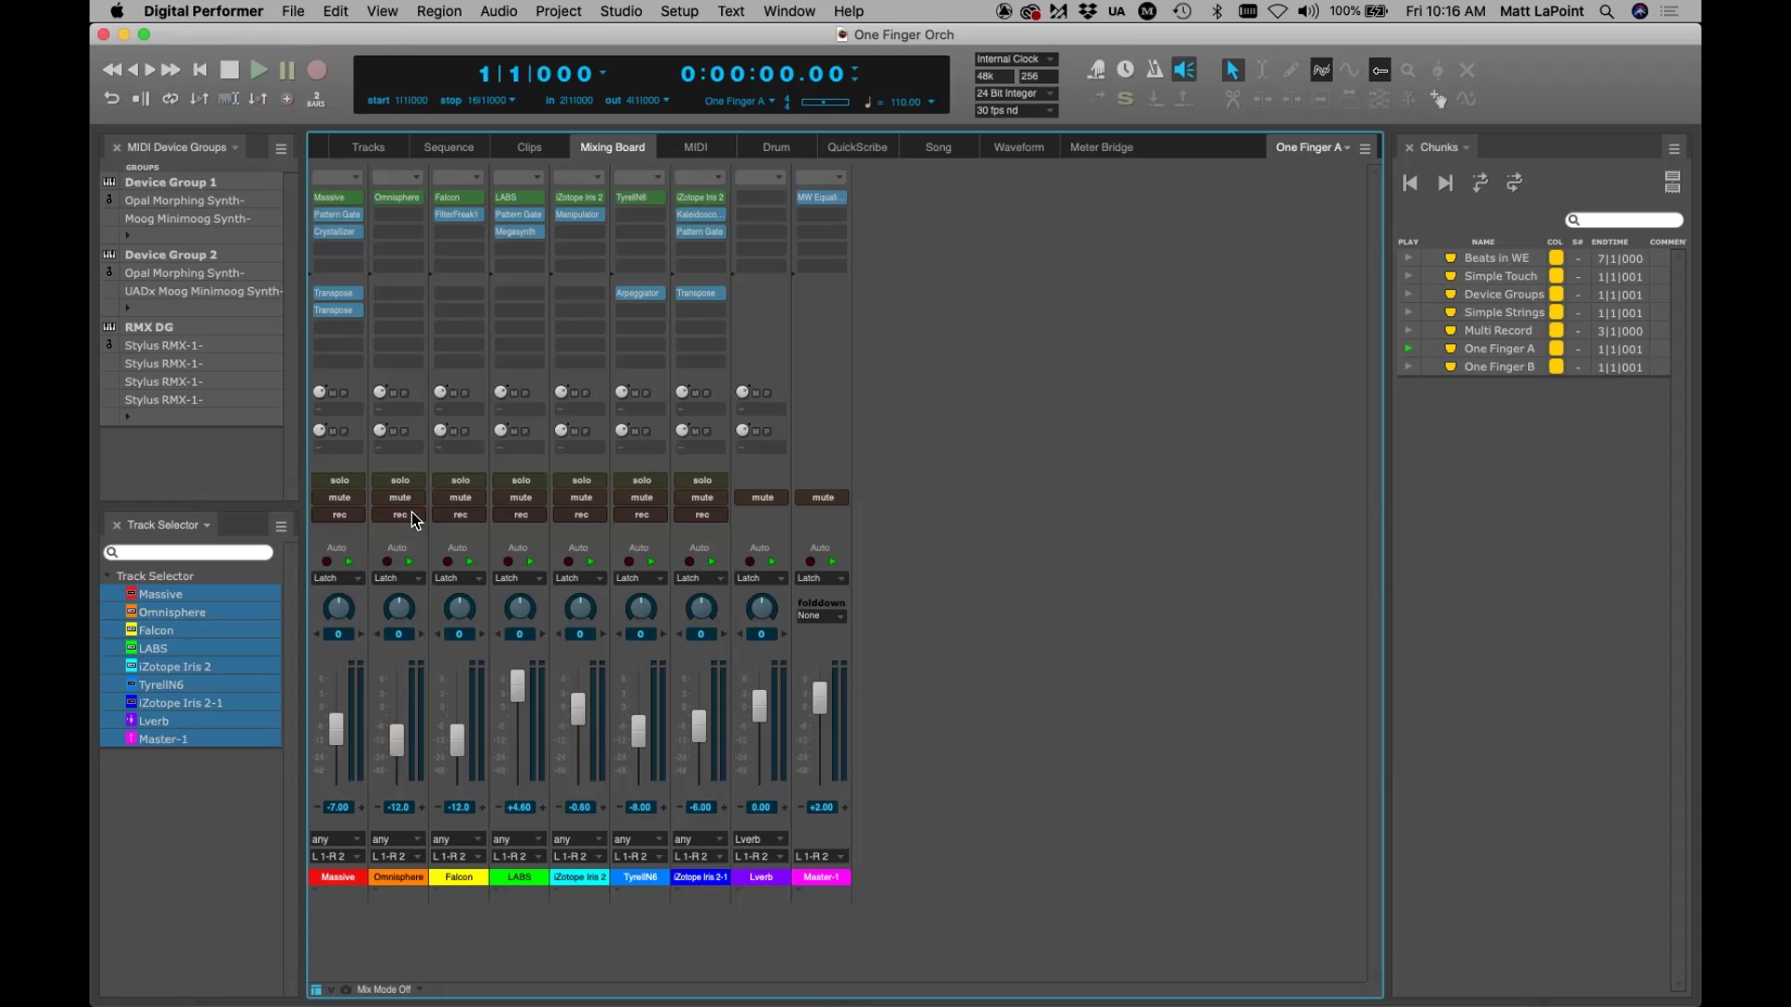
left_click(461, 516)
double_click(463, 213)
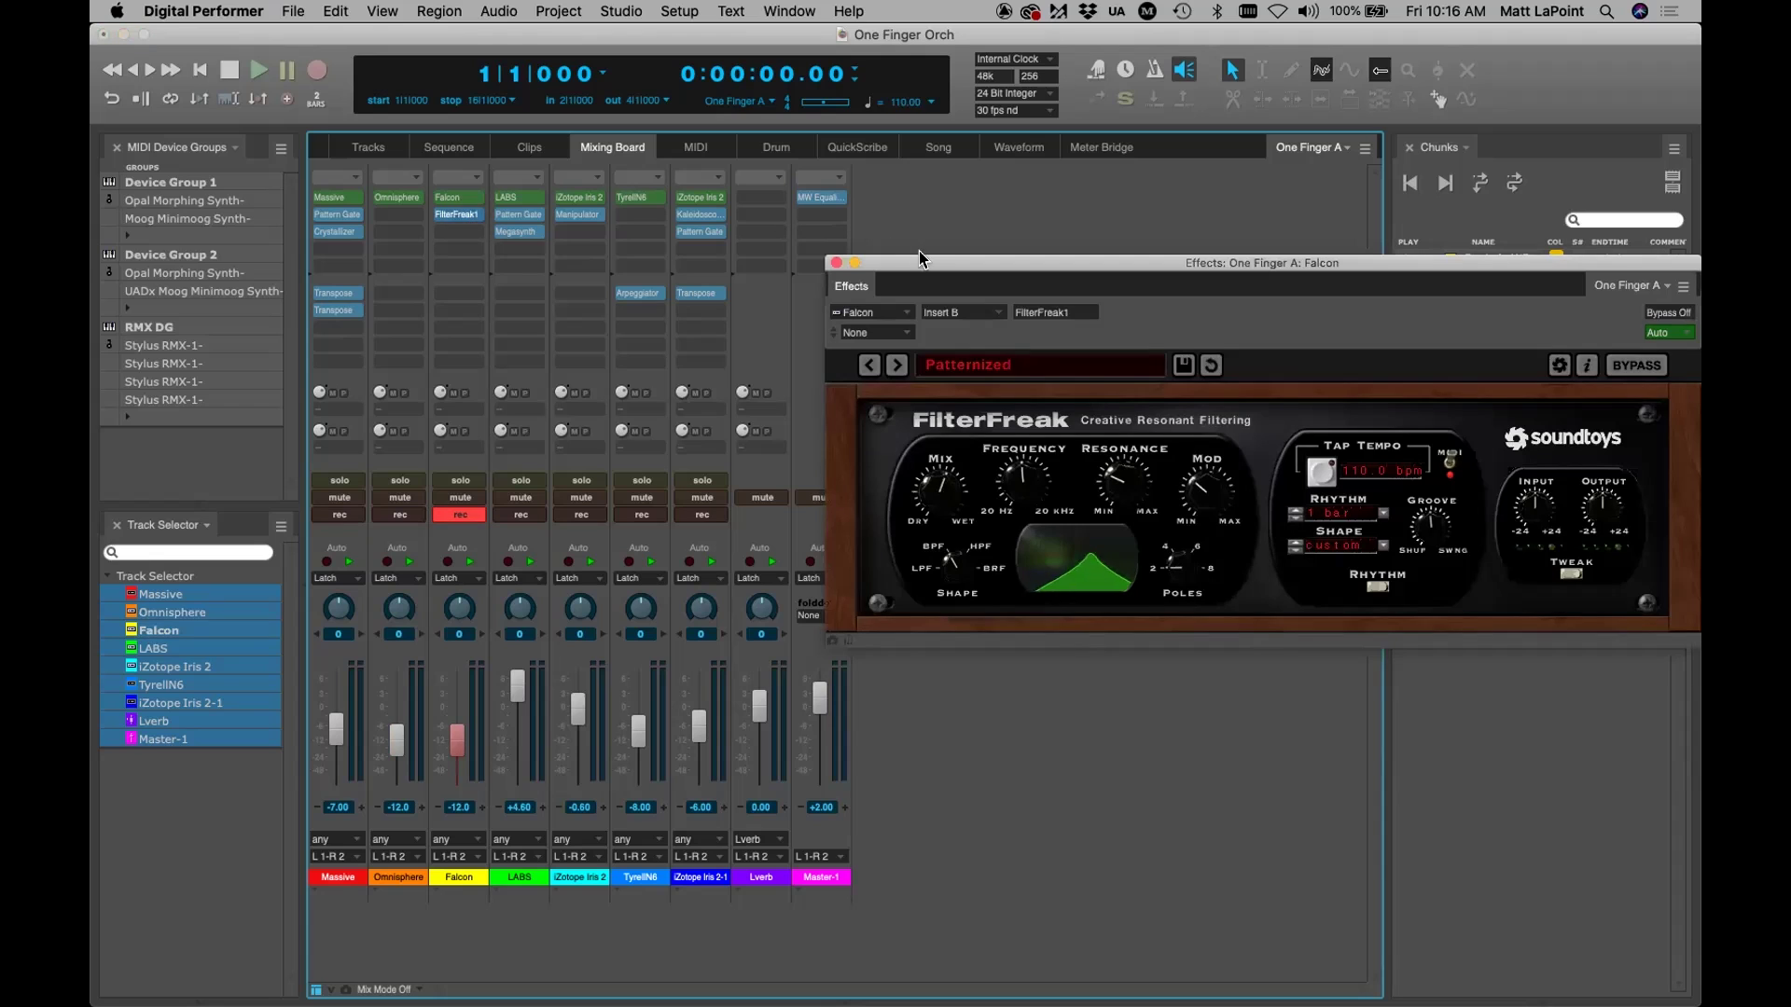
Close Falcon's FilterFreak1 window and record-enable LABS in place of Falcon
left_click_drag(901, 266, 710, 267)
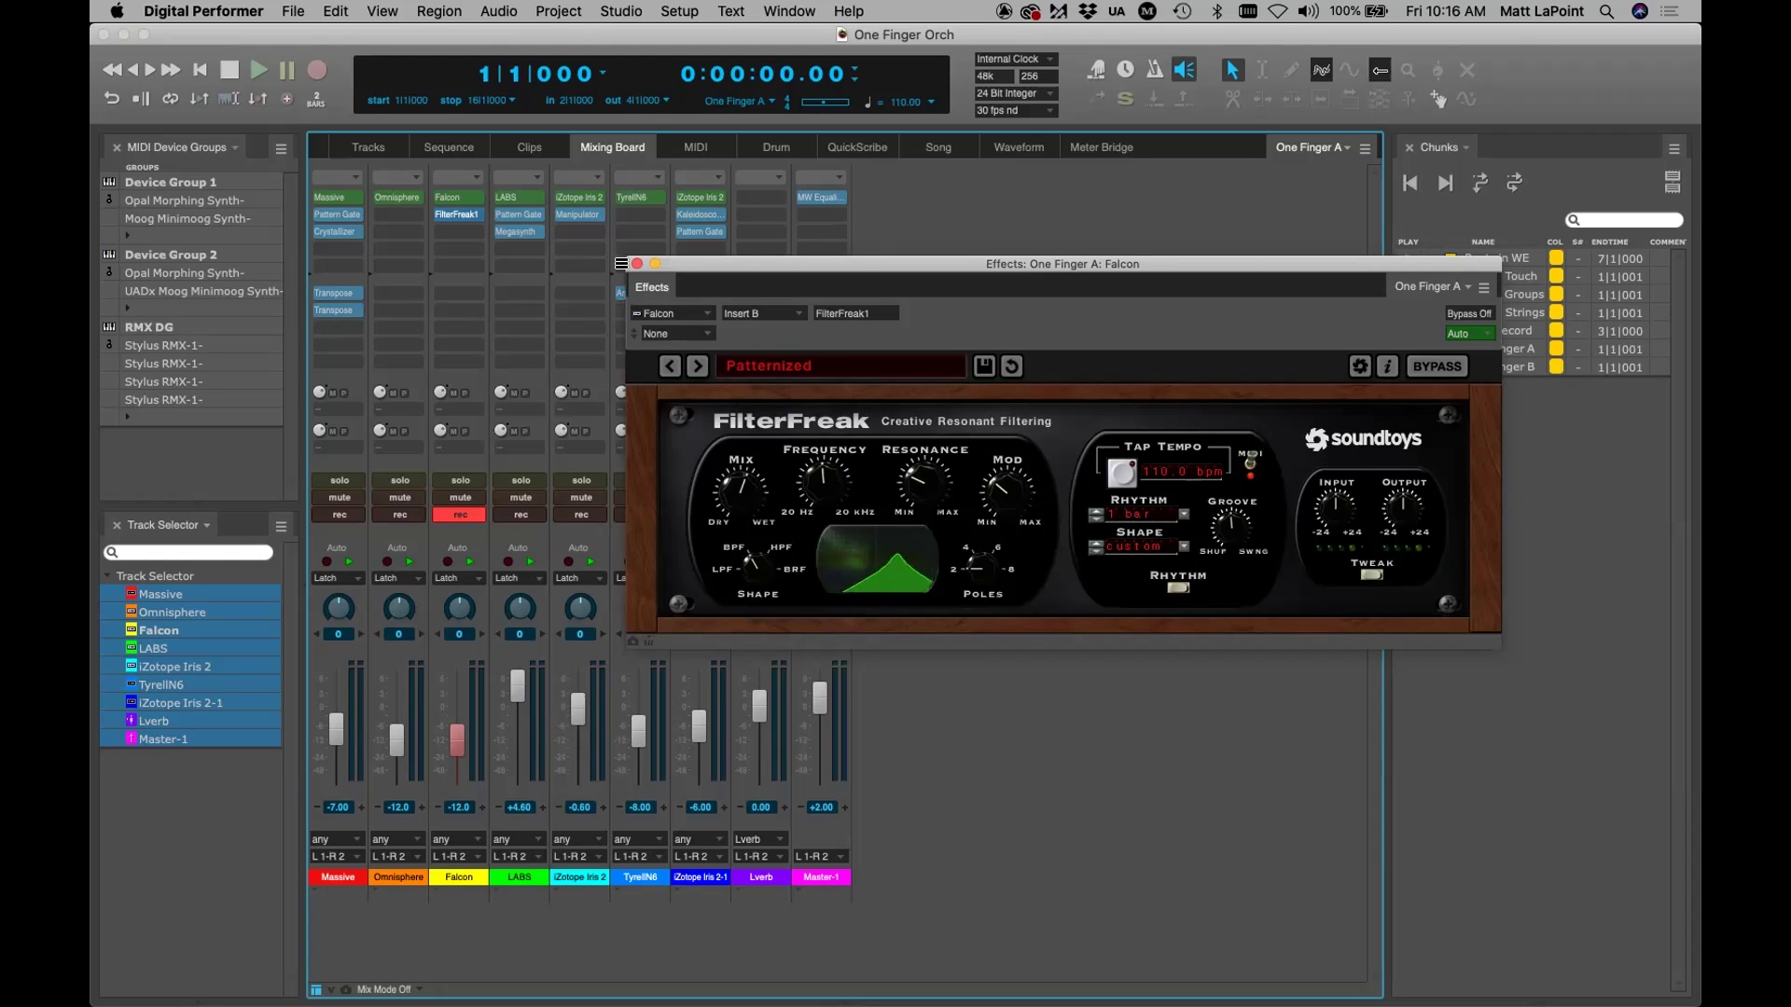
left_click(638, 269)
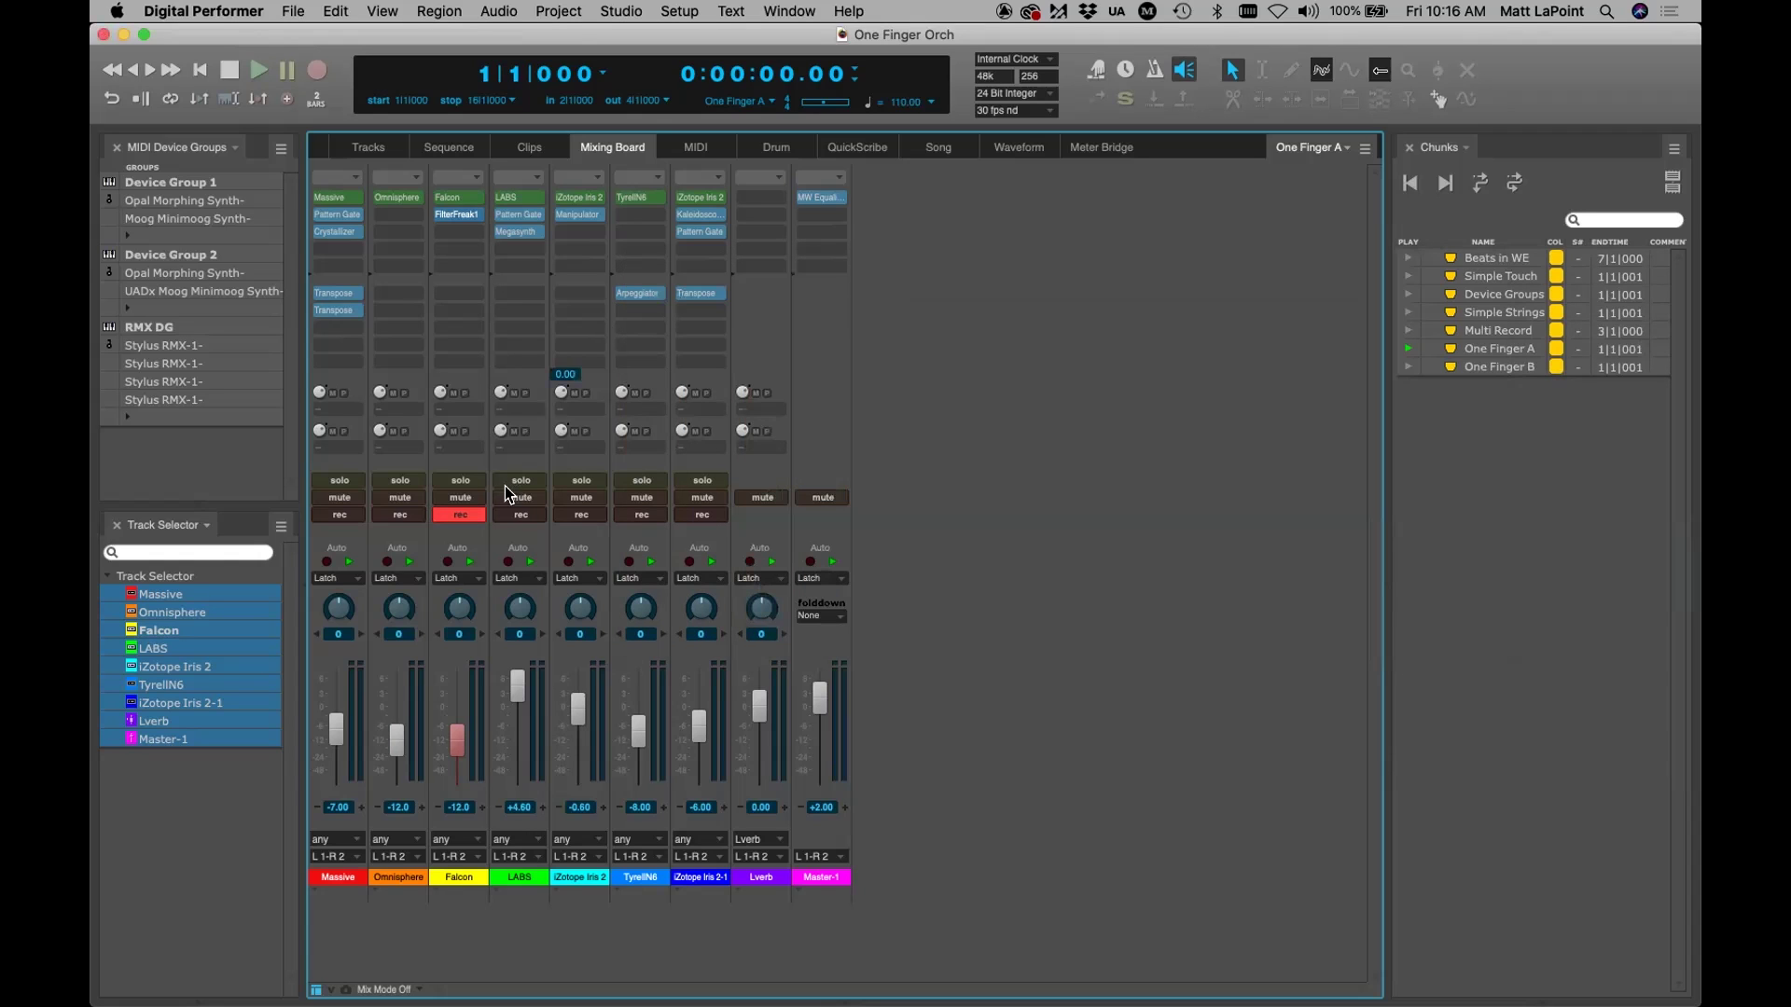
left_click(513, 506)
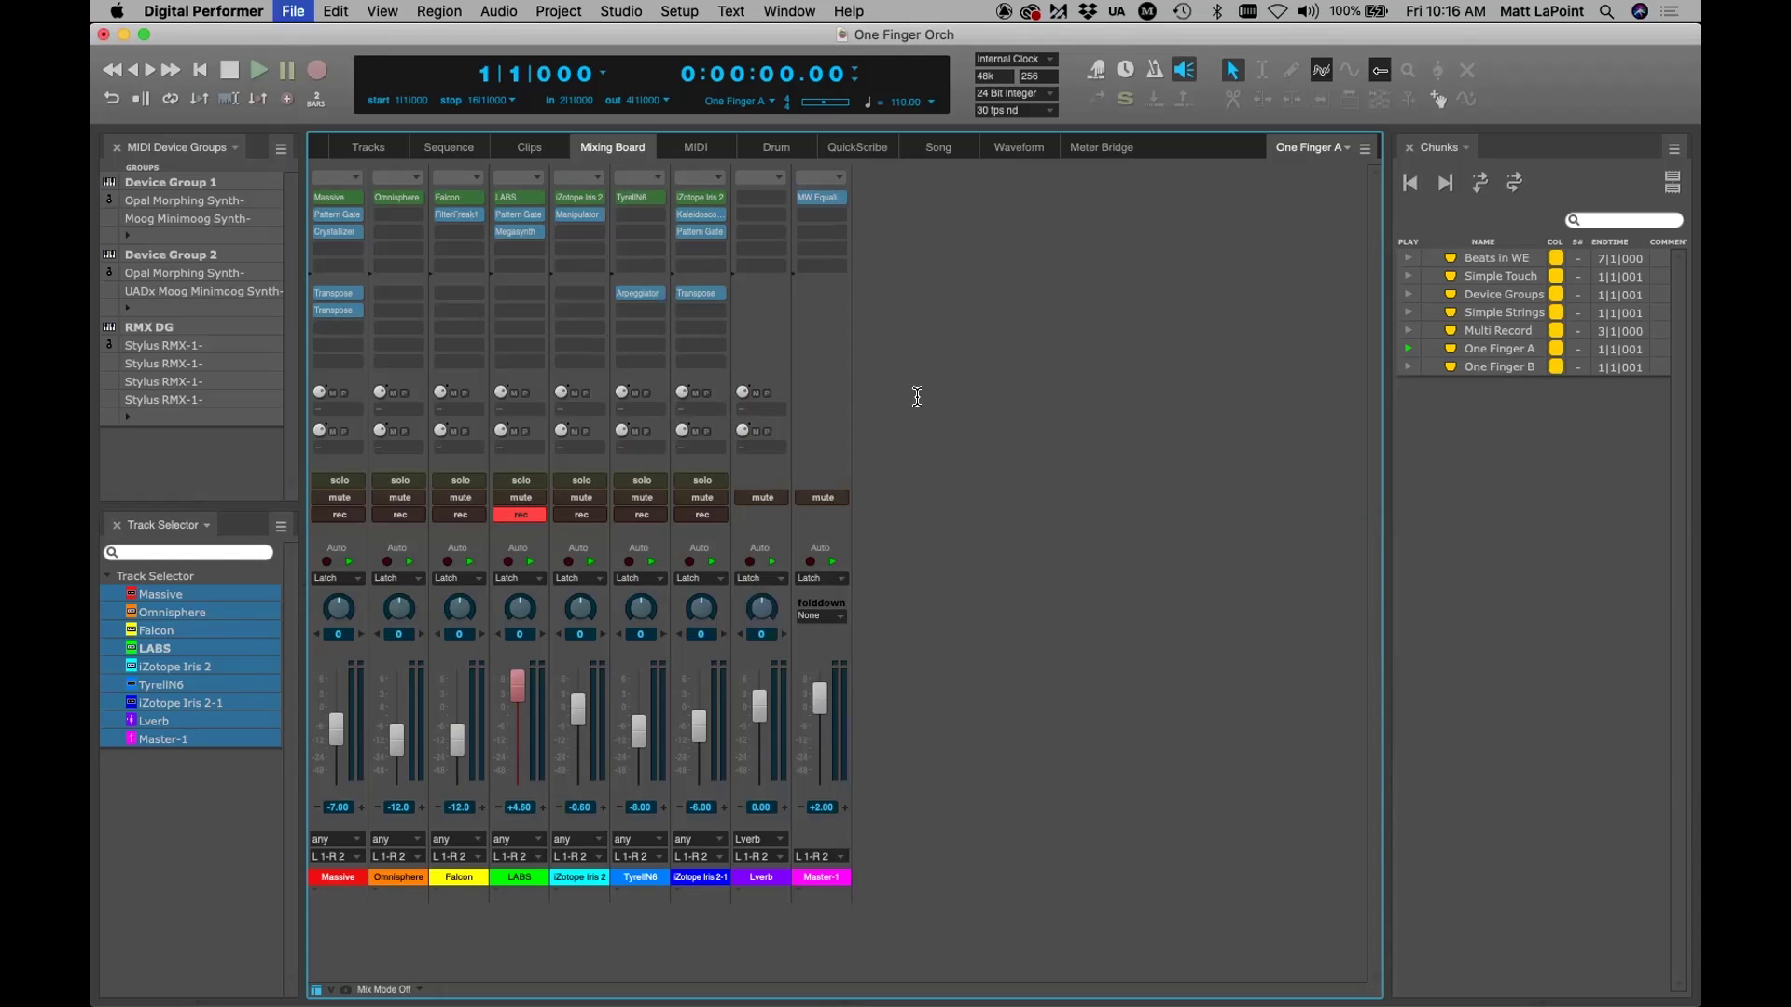
Bypass Pattern Gate and Megasynth on LABS, view its Frozen Strings: Violin instrument, and save the project
left_click(521, 214)
left_click(527, 198)
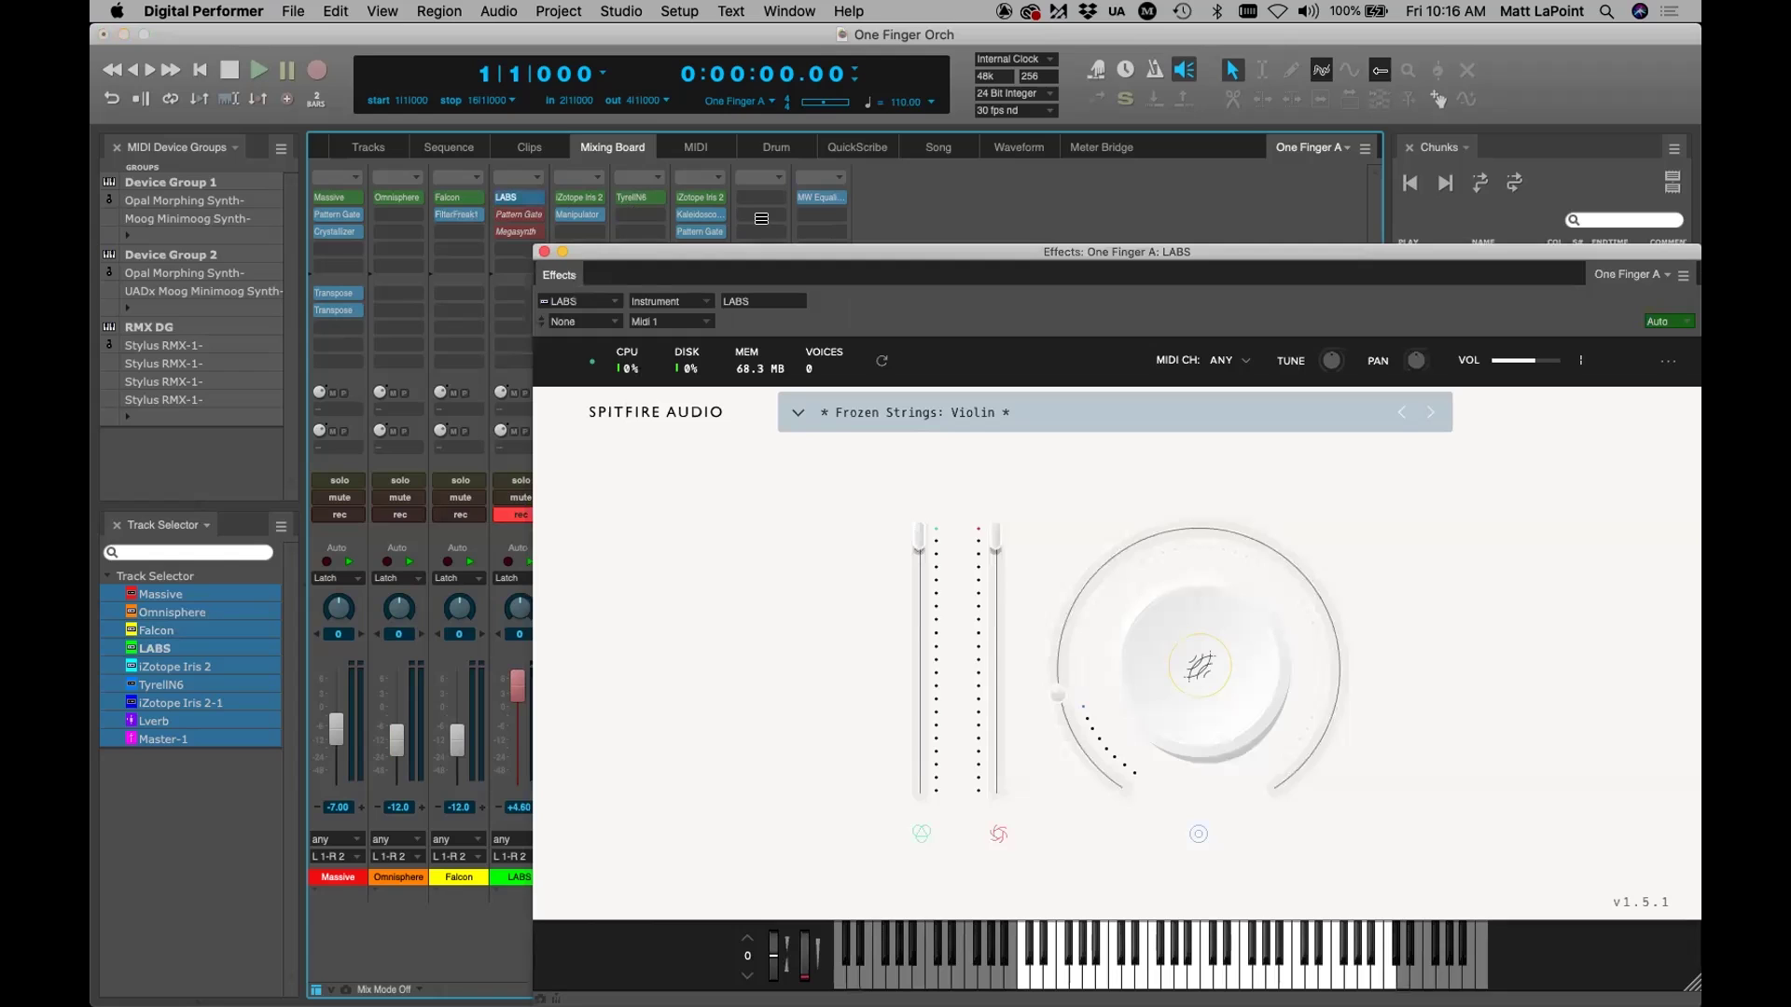
left_click_drag(776, 251, 612, 113)
key("super+s")
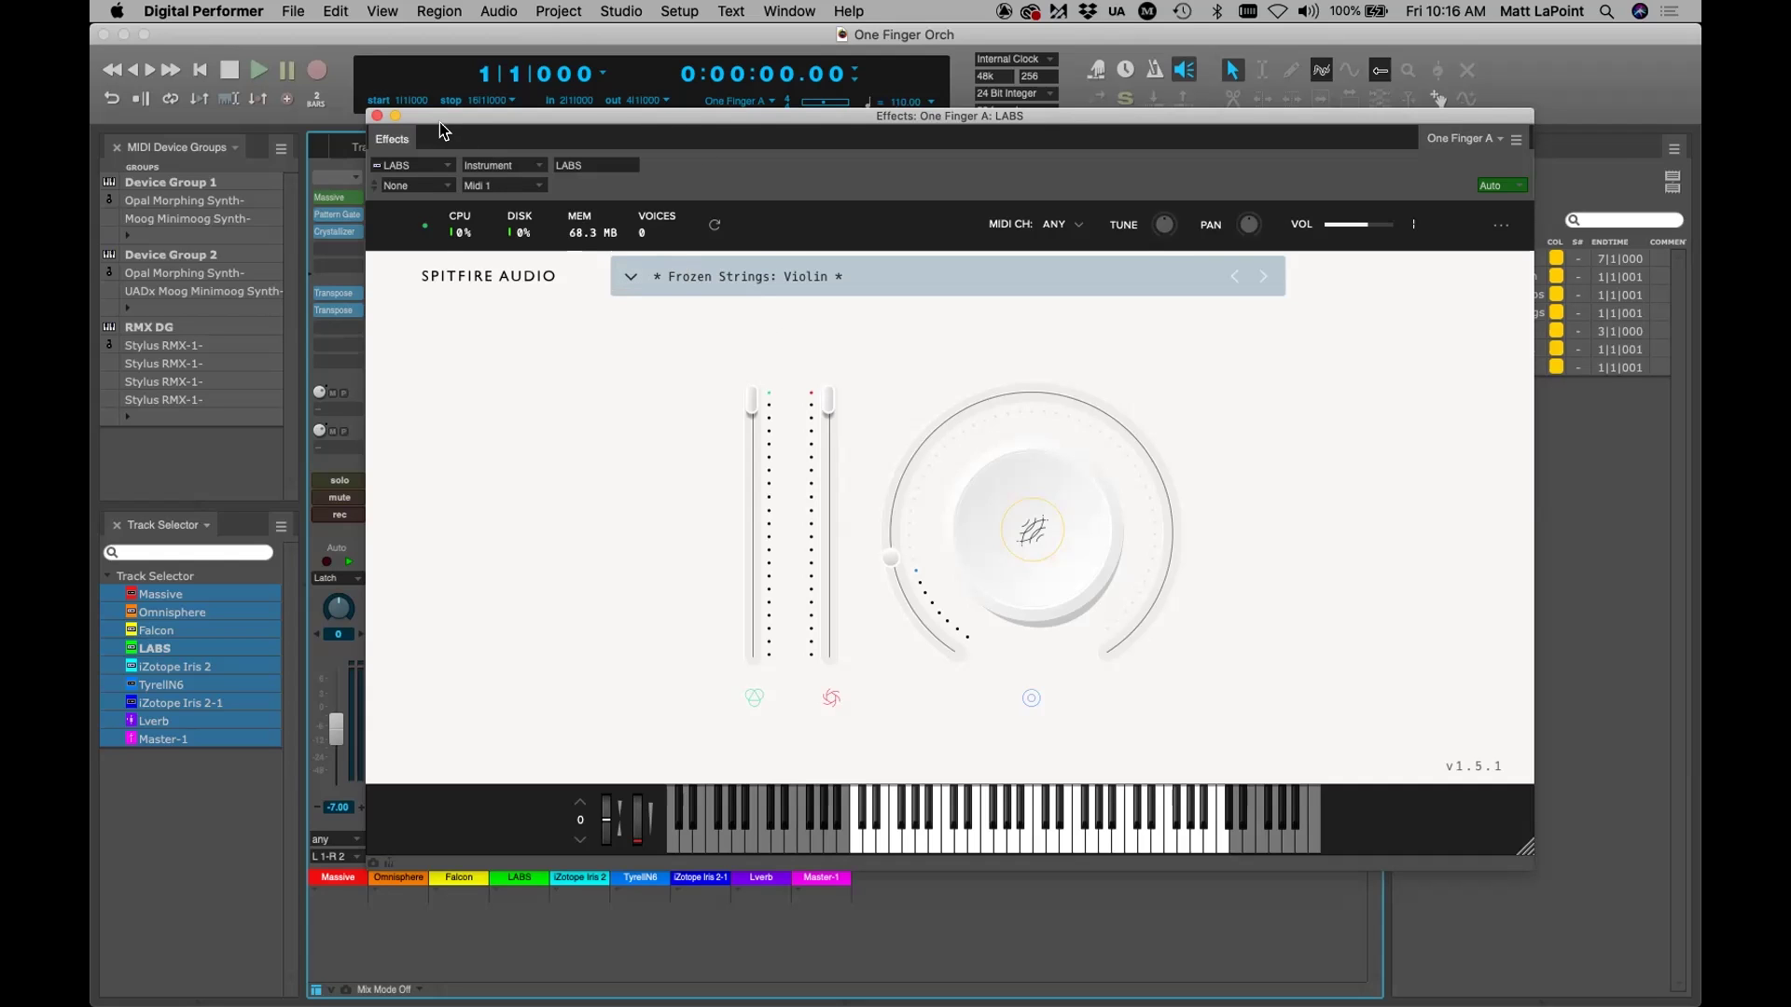
left_click(377, 116)
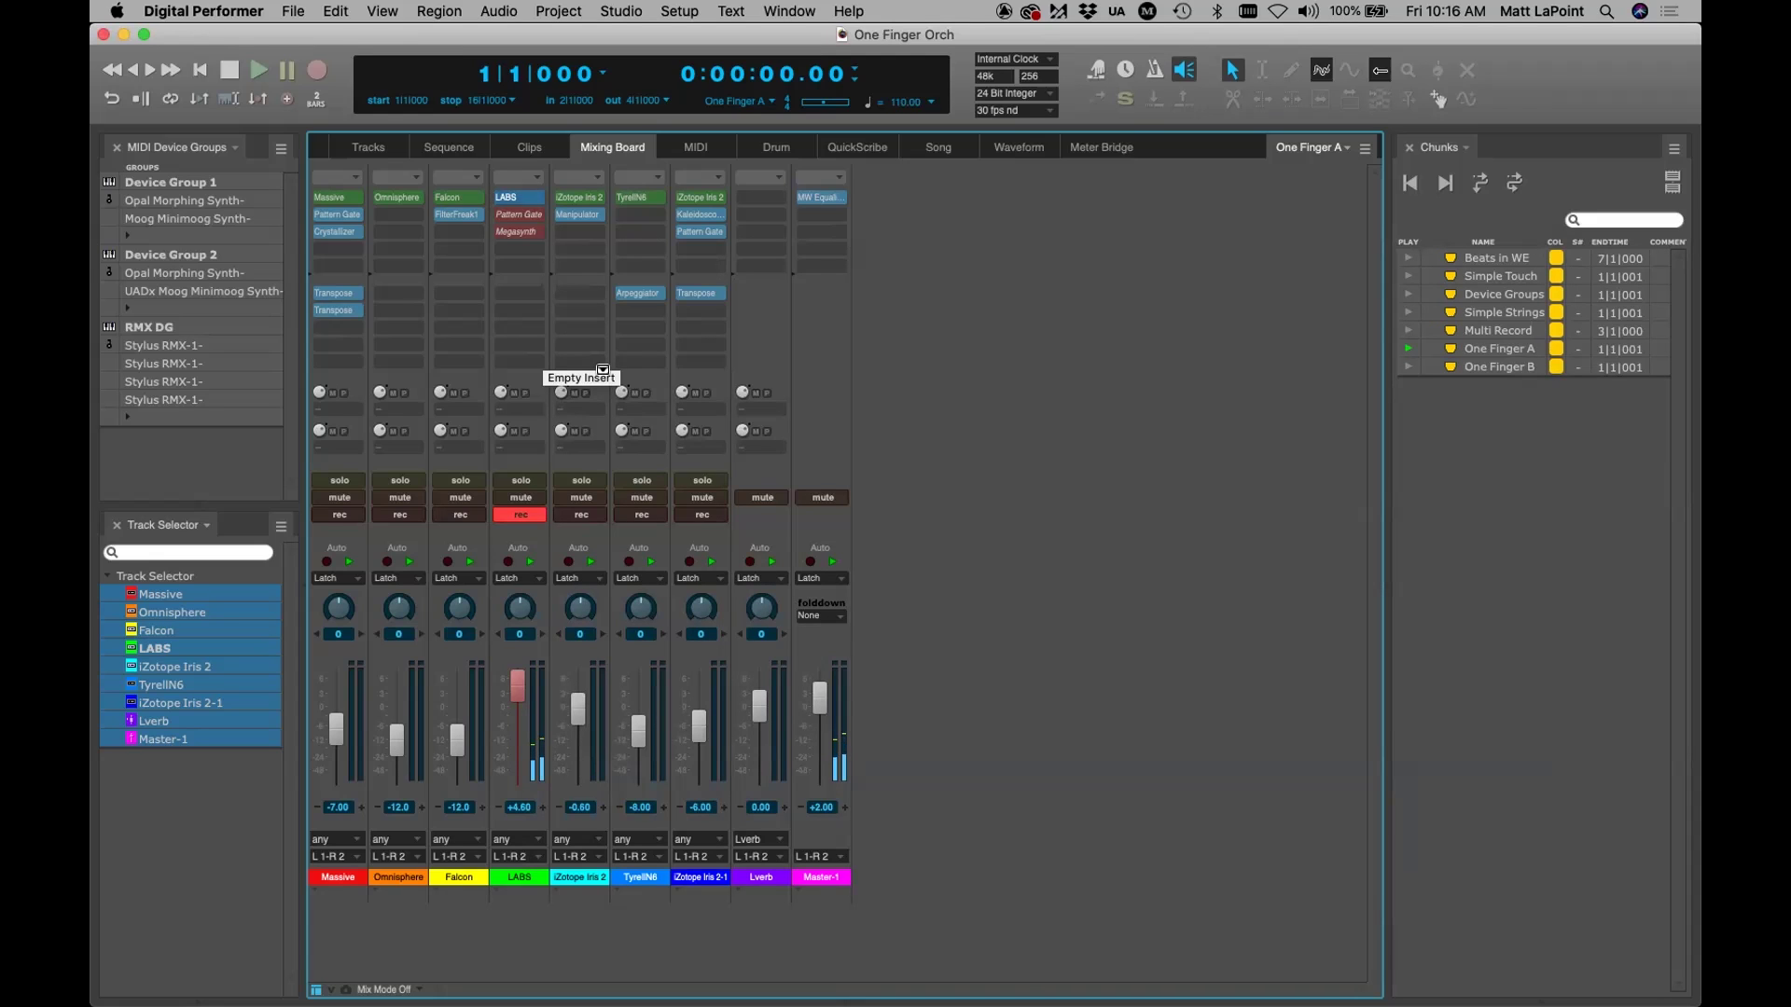
key("super+s")
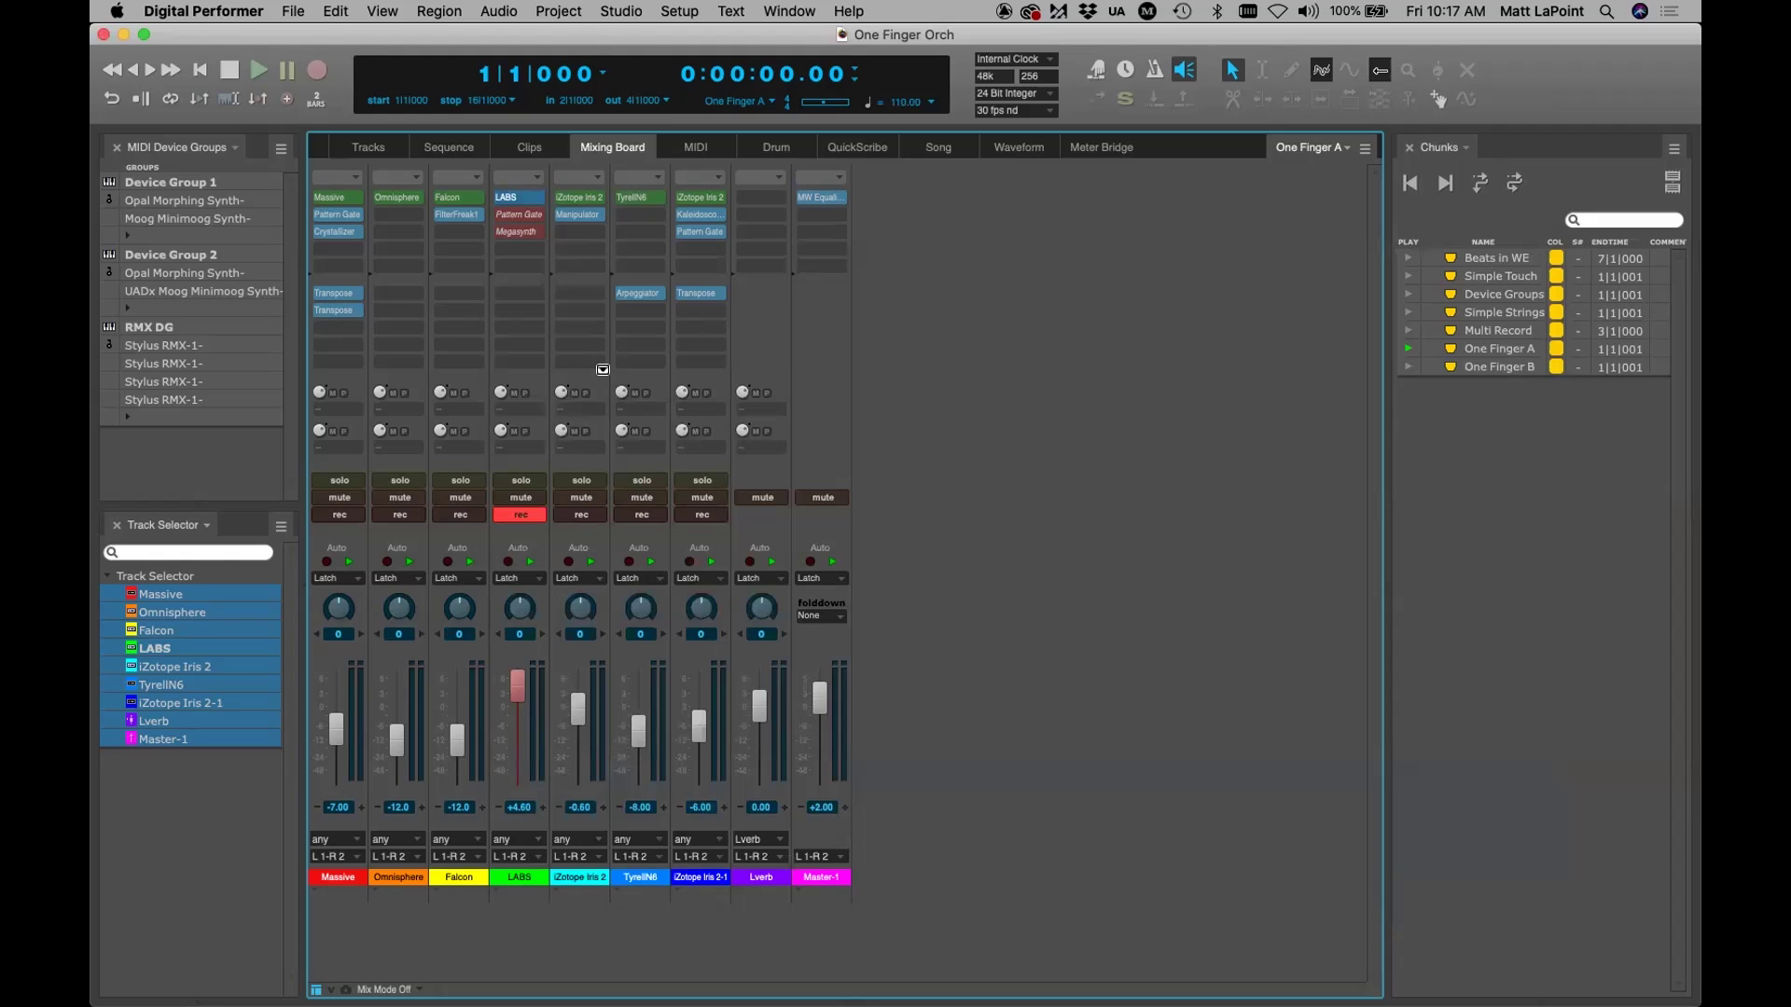
Activate the Pattern Gate plug-in on LABS, adjust its depth to about 42, and close its window
double_click(522, 214)
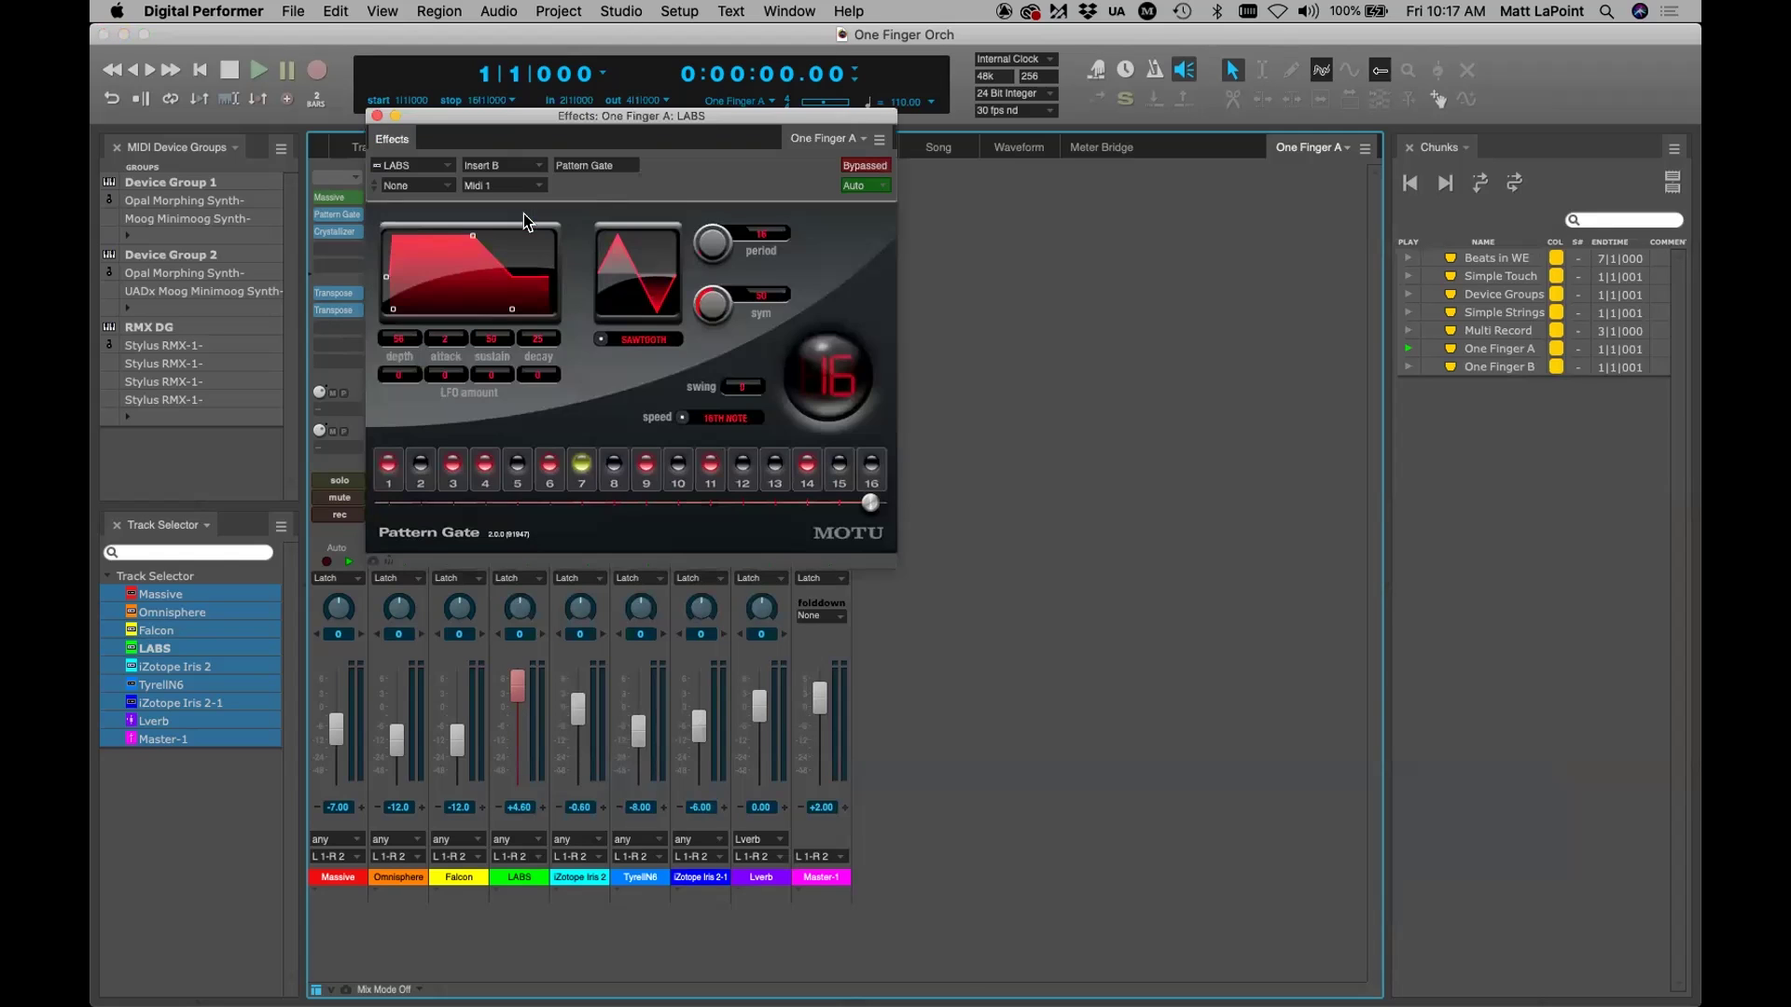
left_click_drag(718, 121, 1211, 147)
left_click(1358, 190)
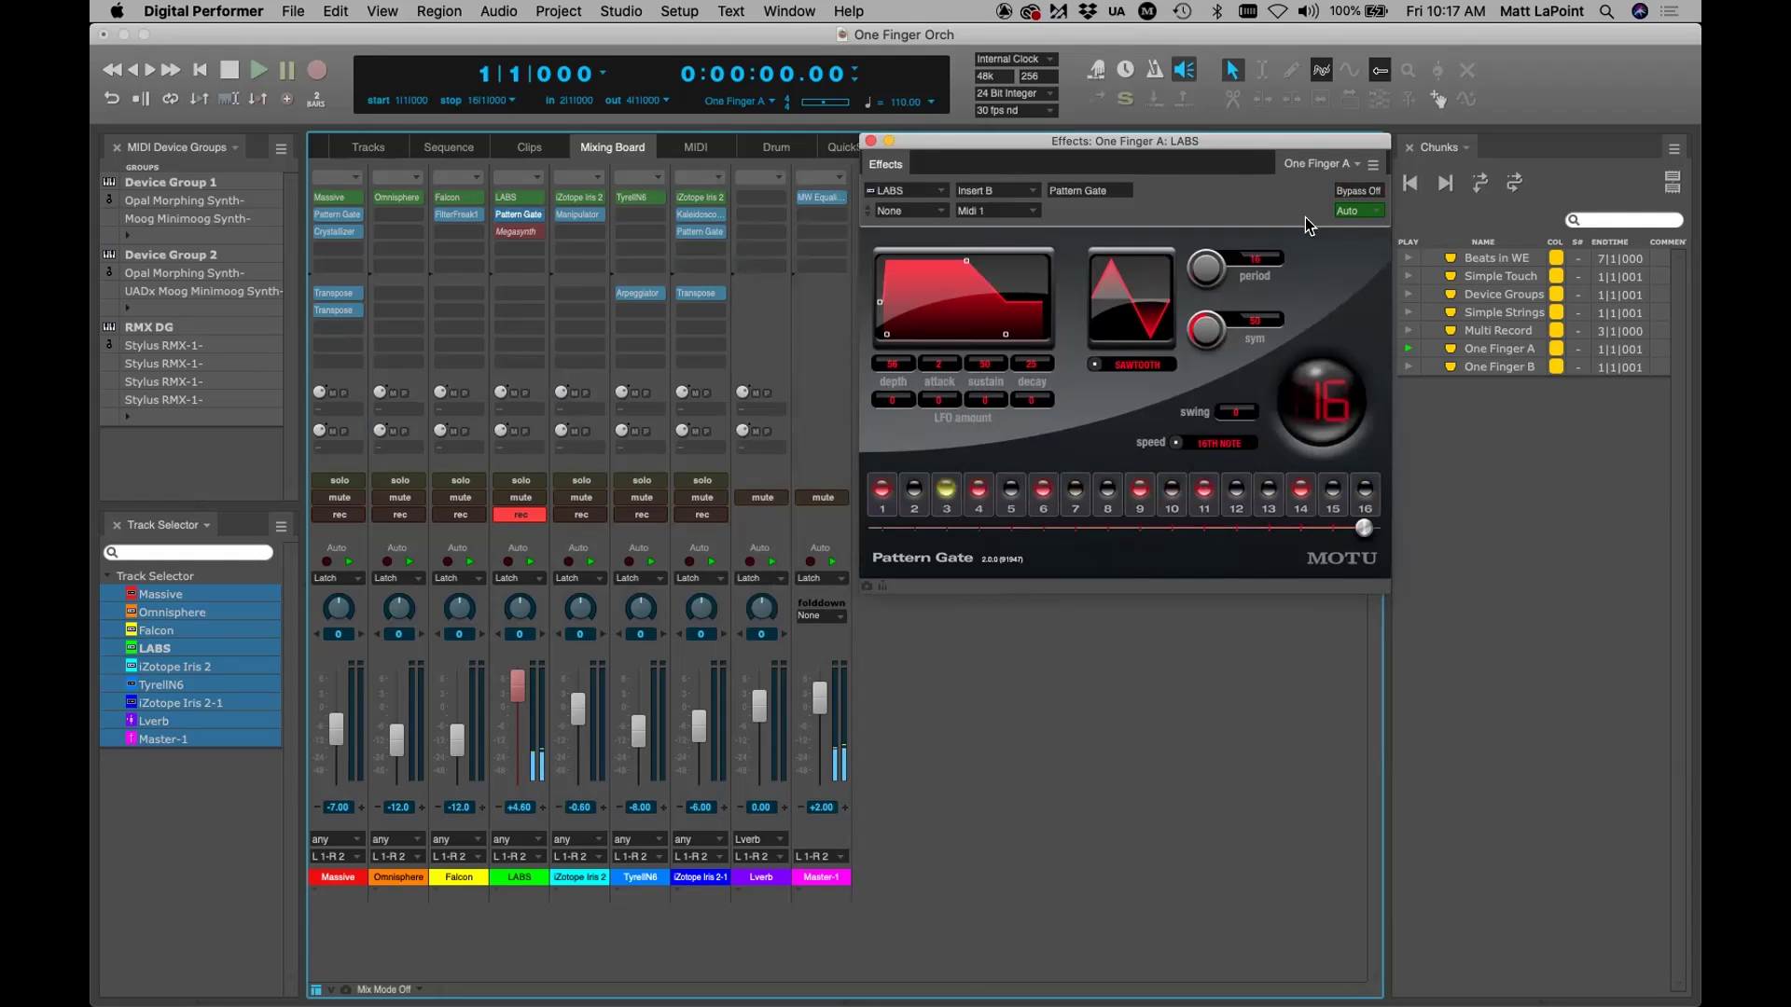
left_click(881, 304)
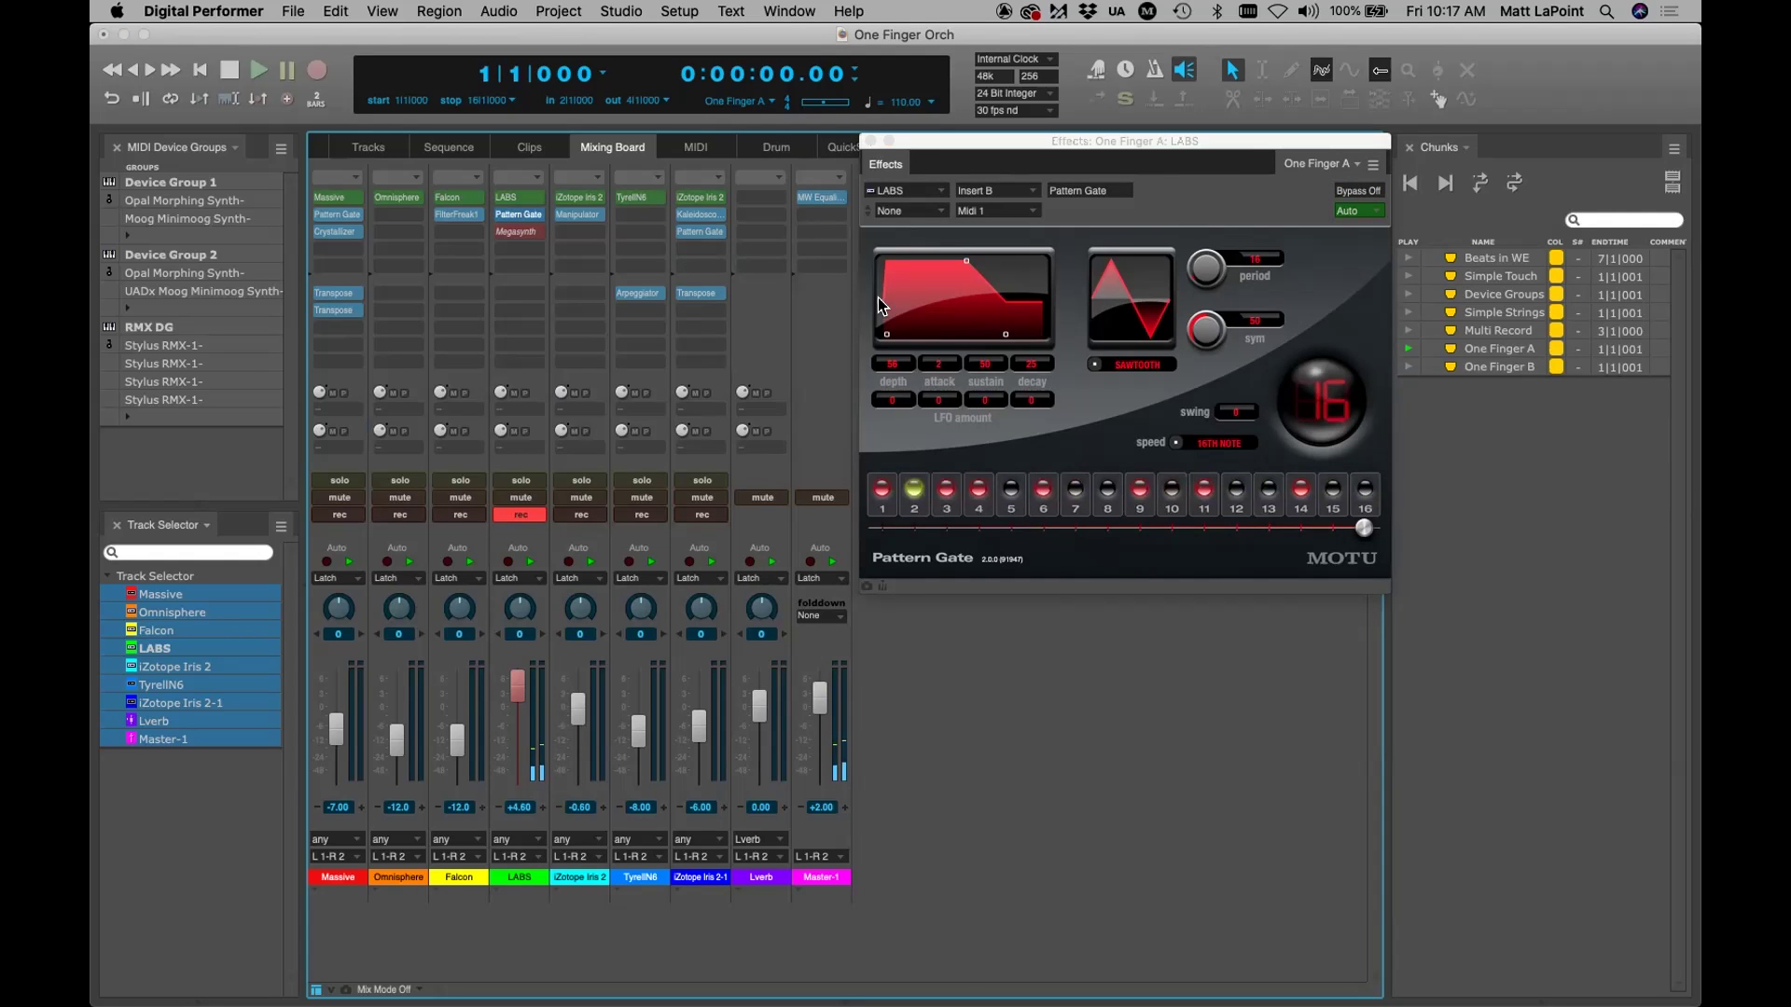
left_click_drag(880, 304, 881, 282)
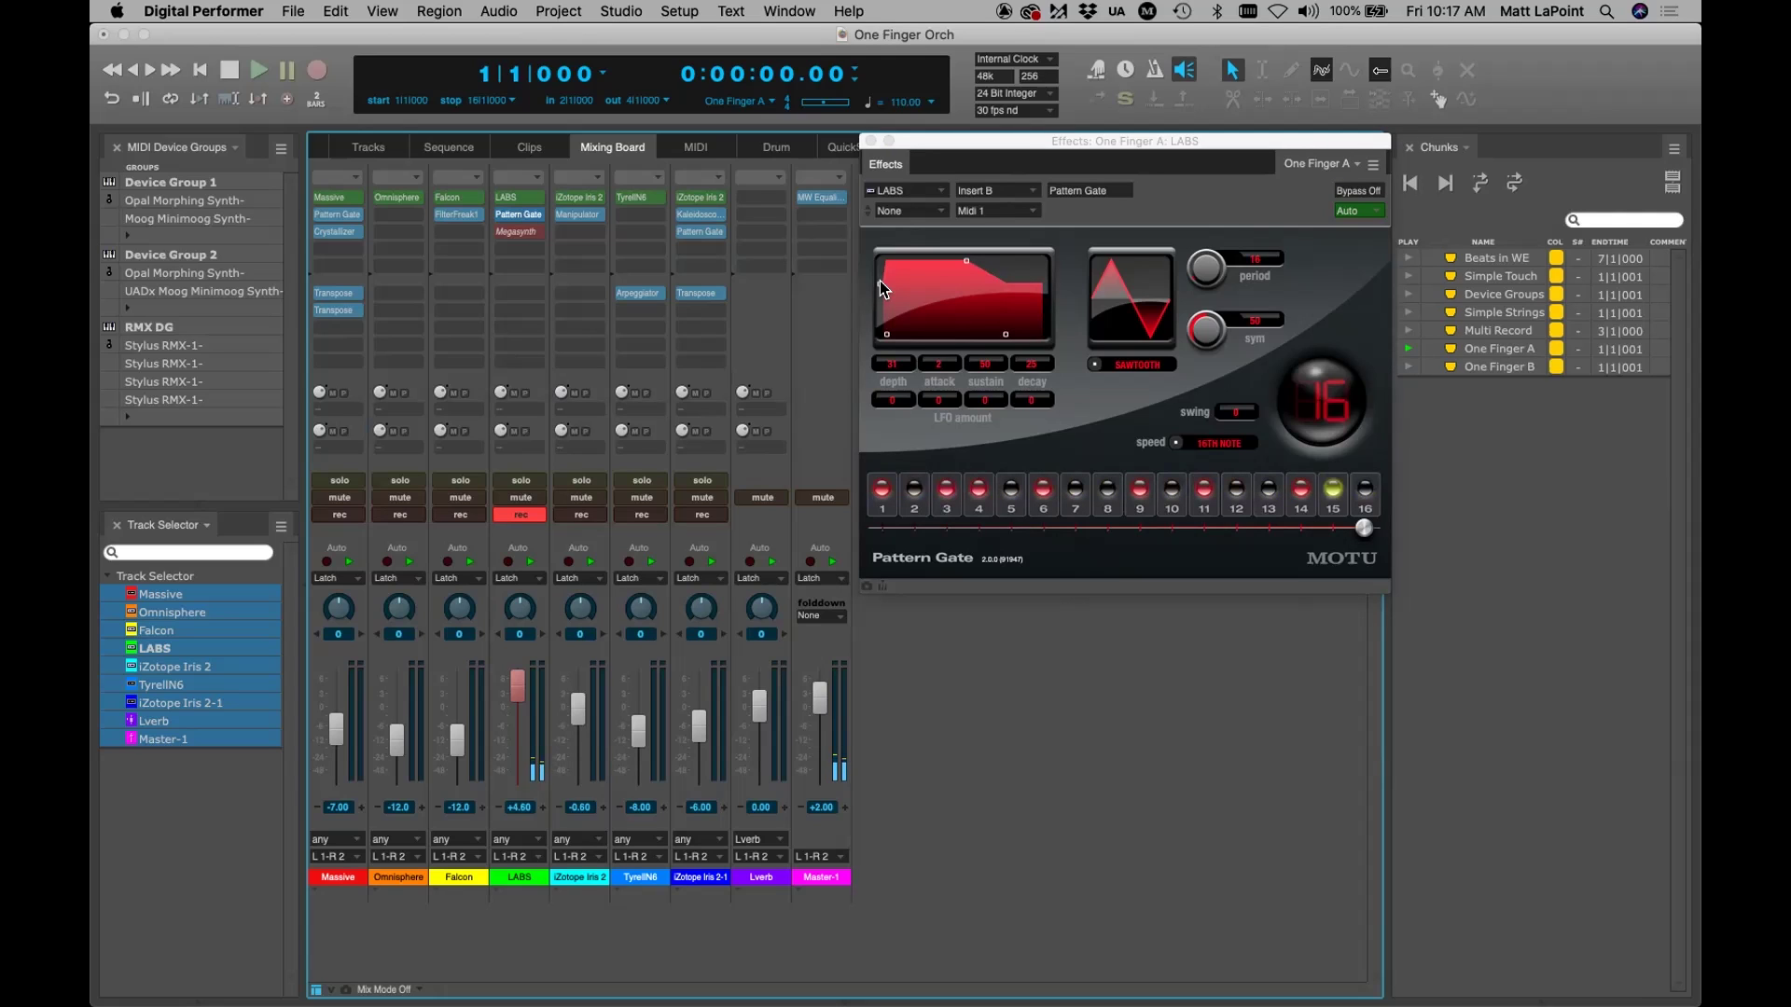
left_click_drag(880, 282, 875, 282)
left_click_drag(875, 282, 877, 279)
left_click_drag(880, 277, 877, 291)
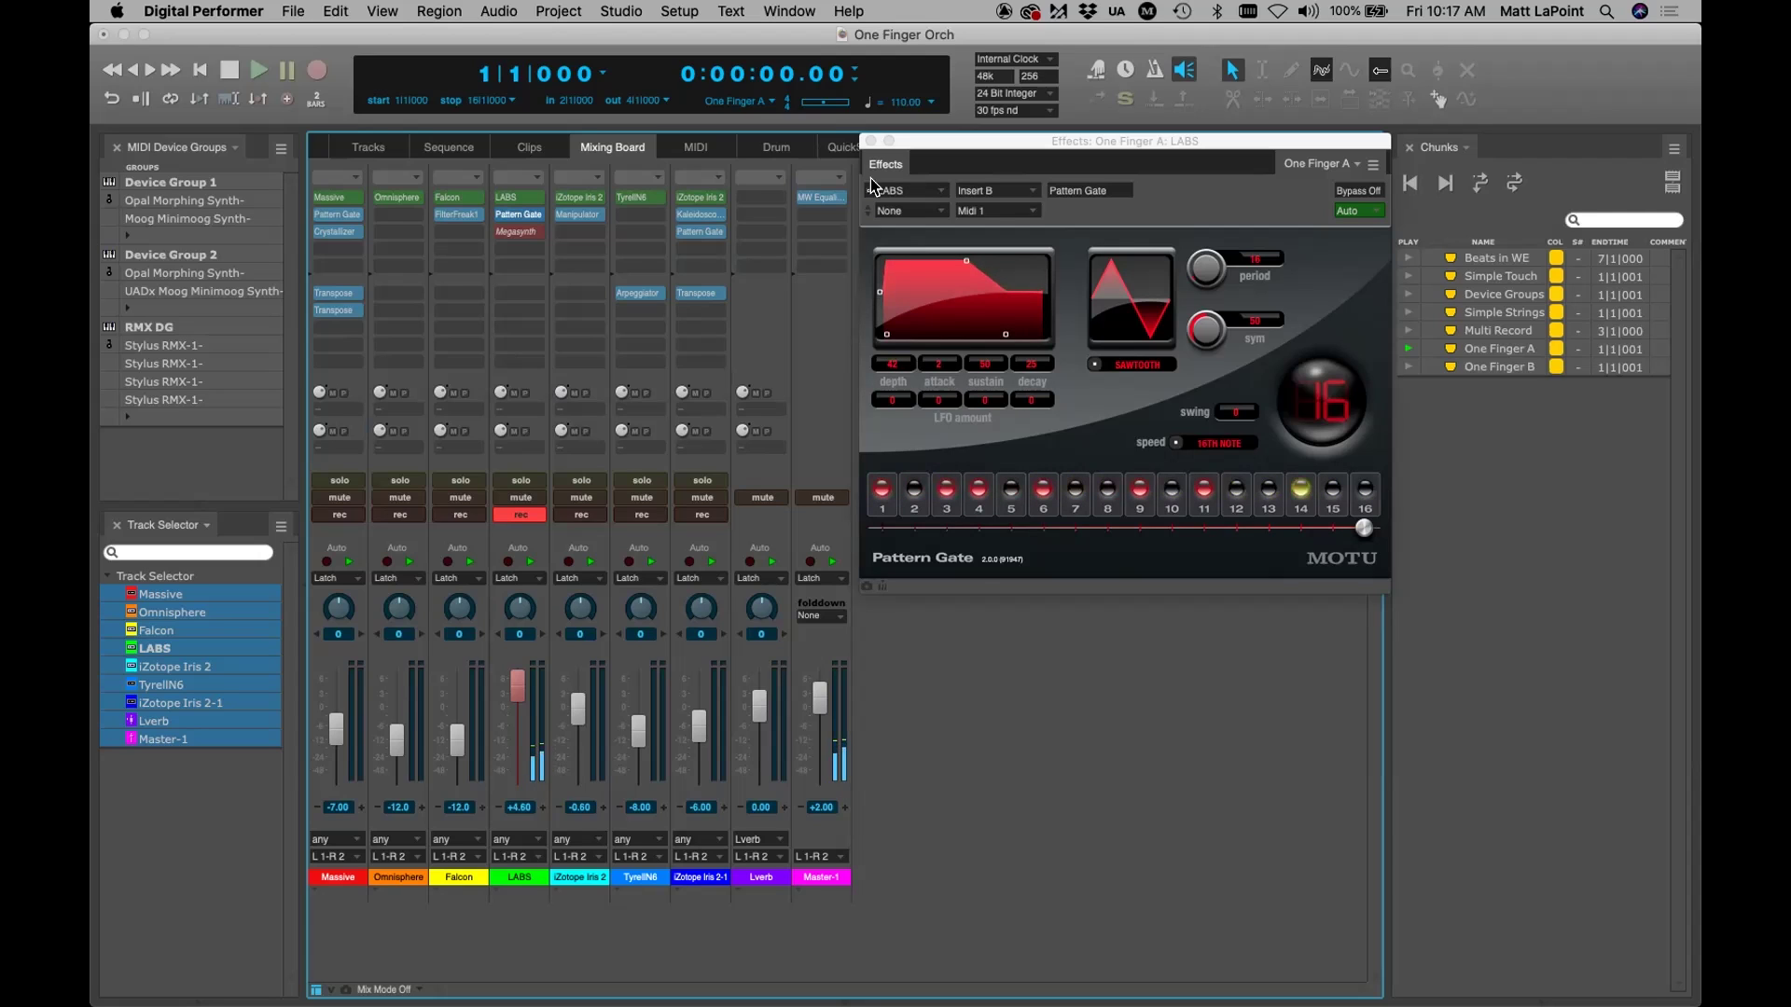
key("super+w")
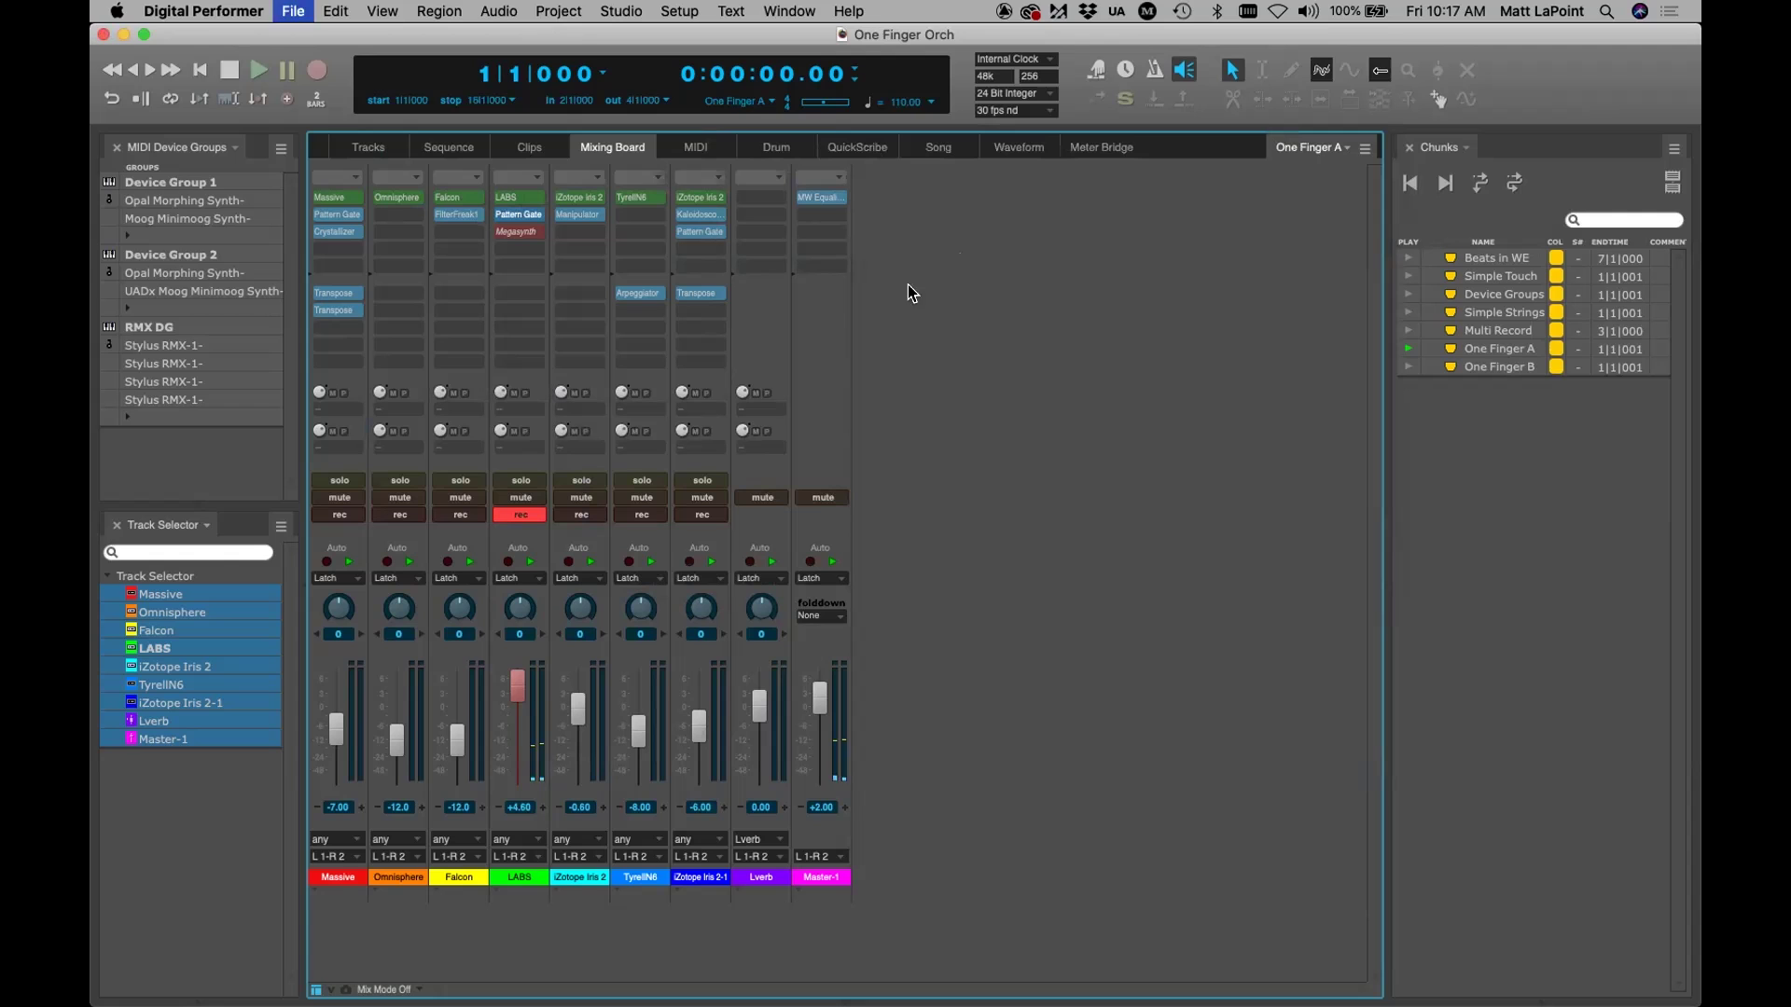
Activate the Megasynth plug-in on LABS, slightly lower its Sub Octave gain, and close its window
left_click(520, 229)
double_click(522, 230)
left_click_drag(954, 147, 814, 147)
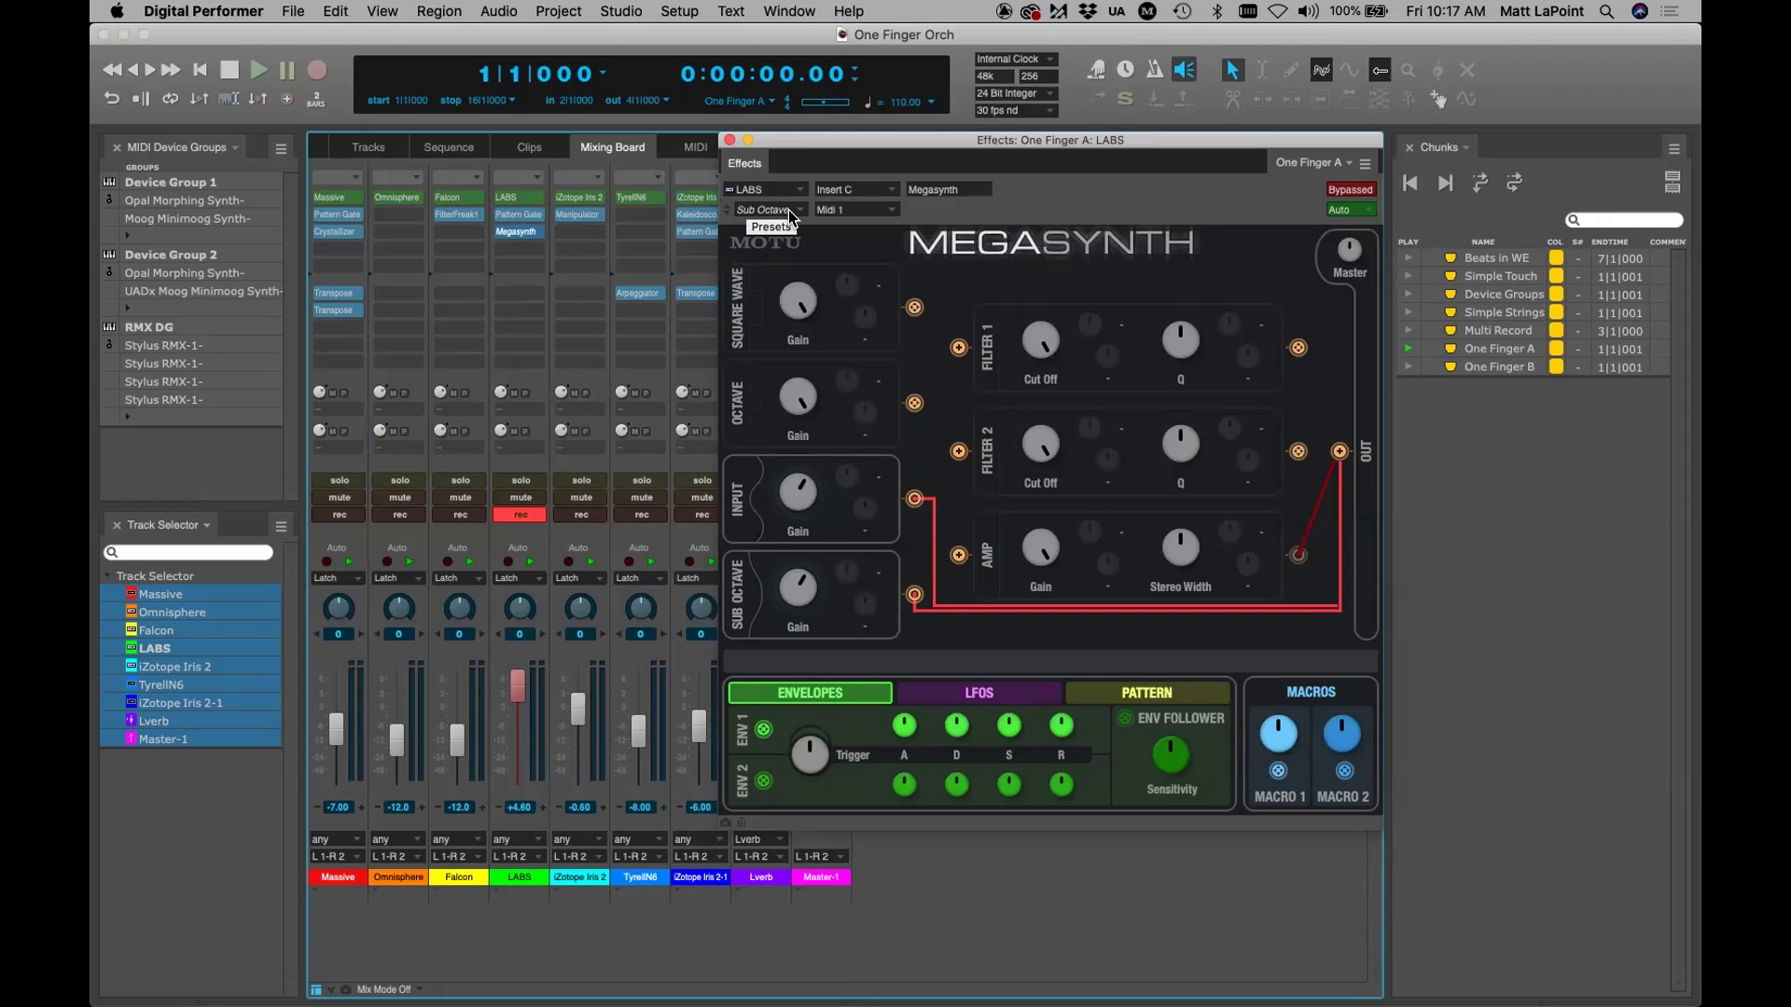
left_click(1331, 190)
left_click_drag(797, 585, 797, 597)
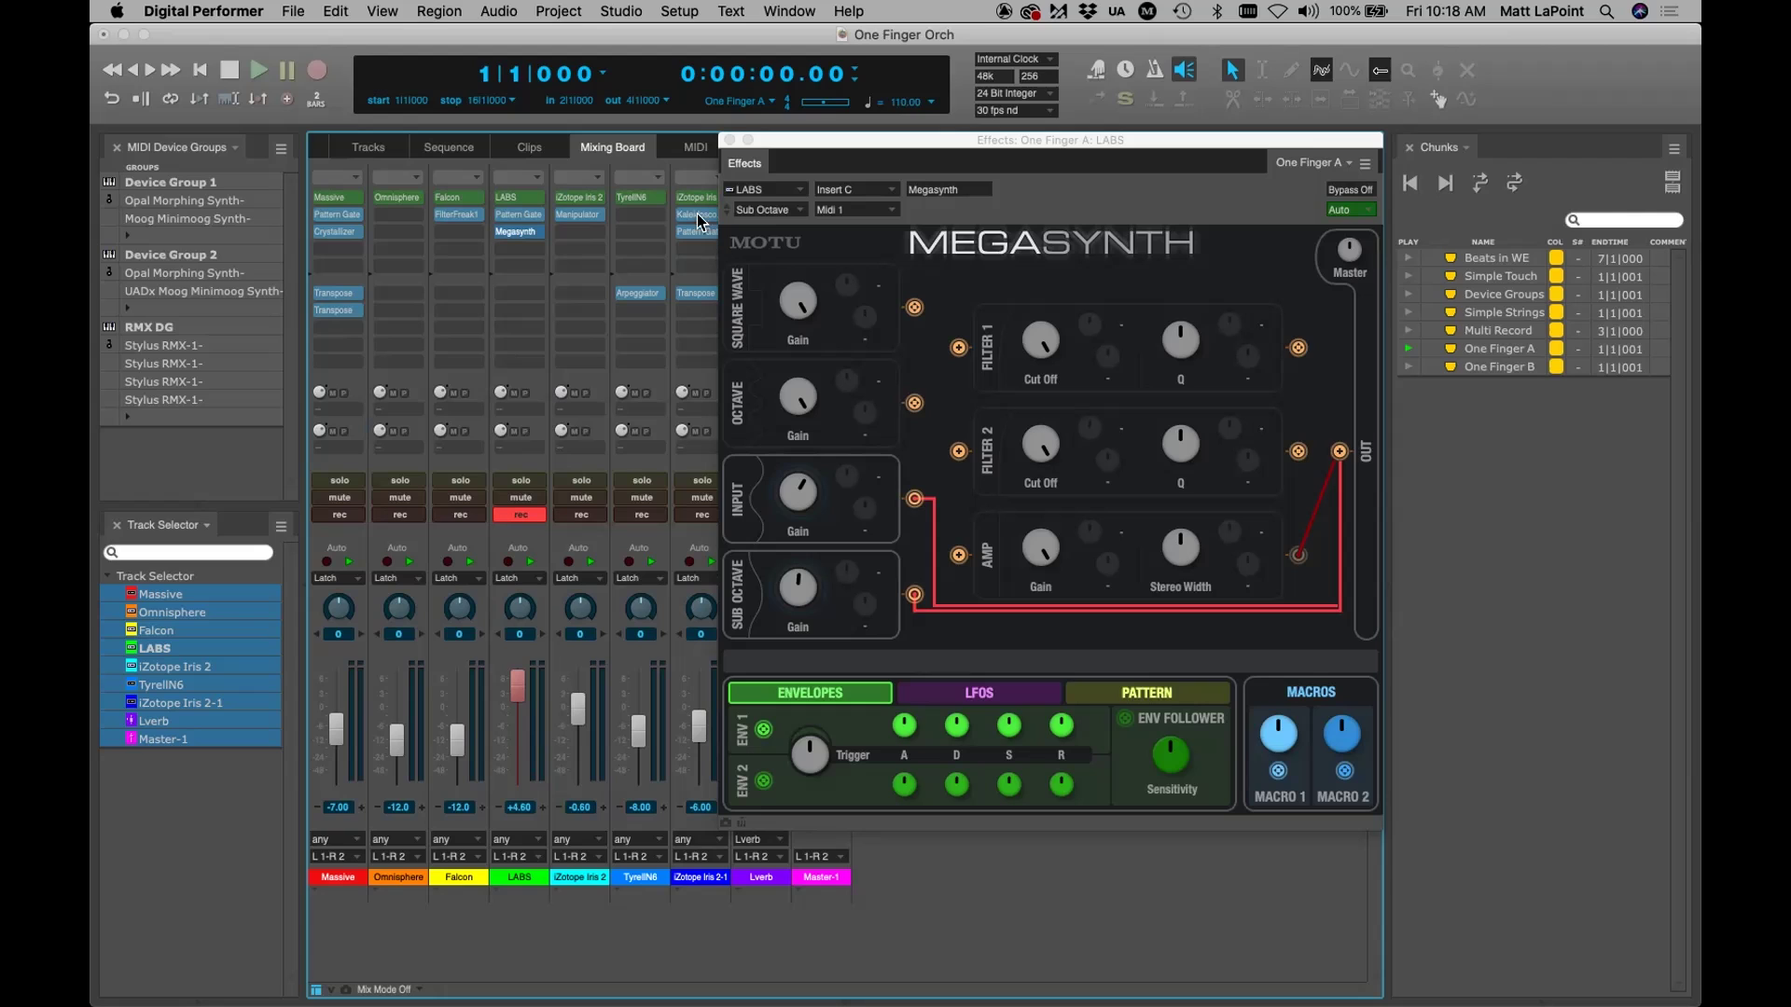
left_click(732, 140)
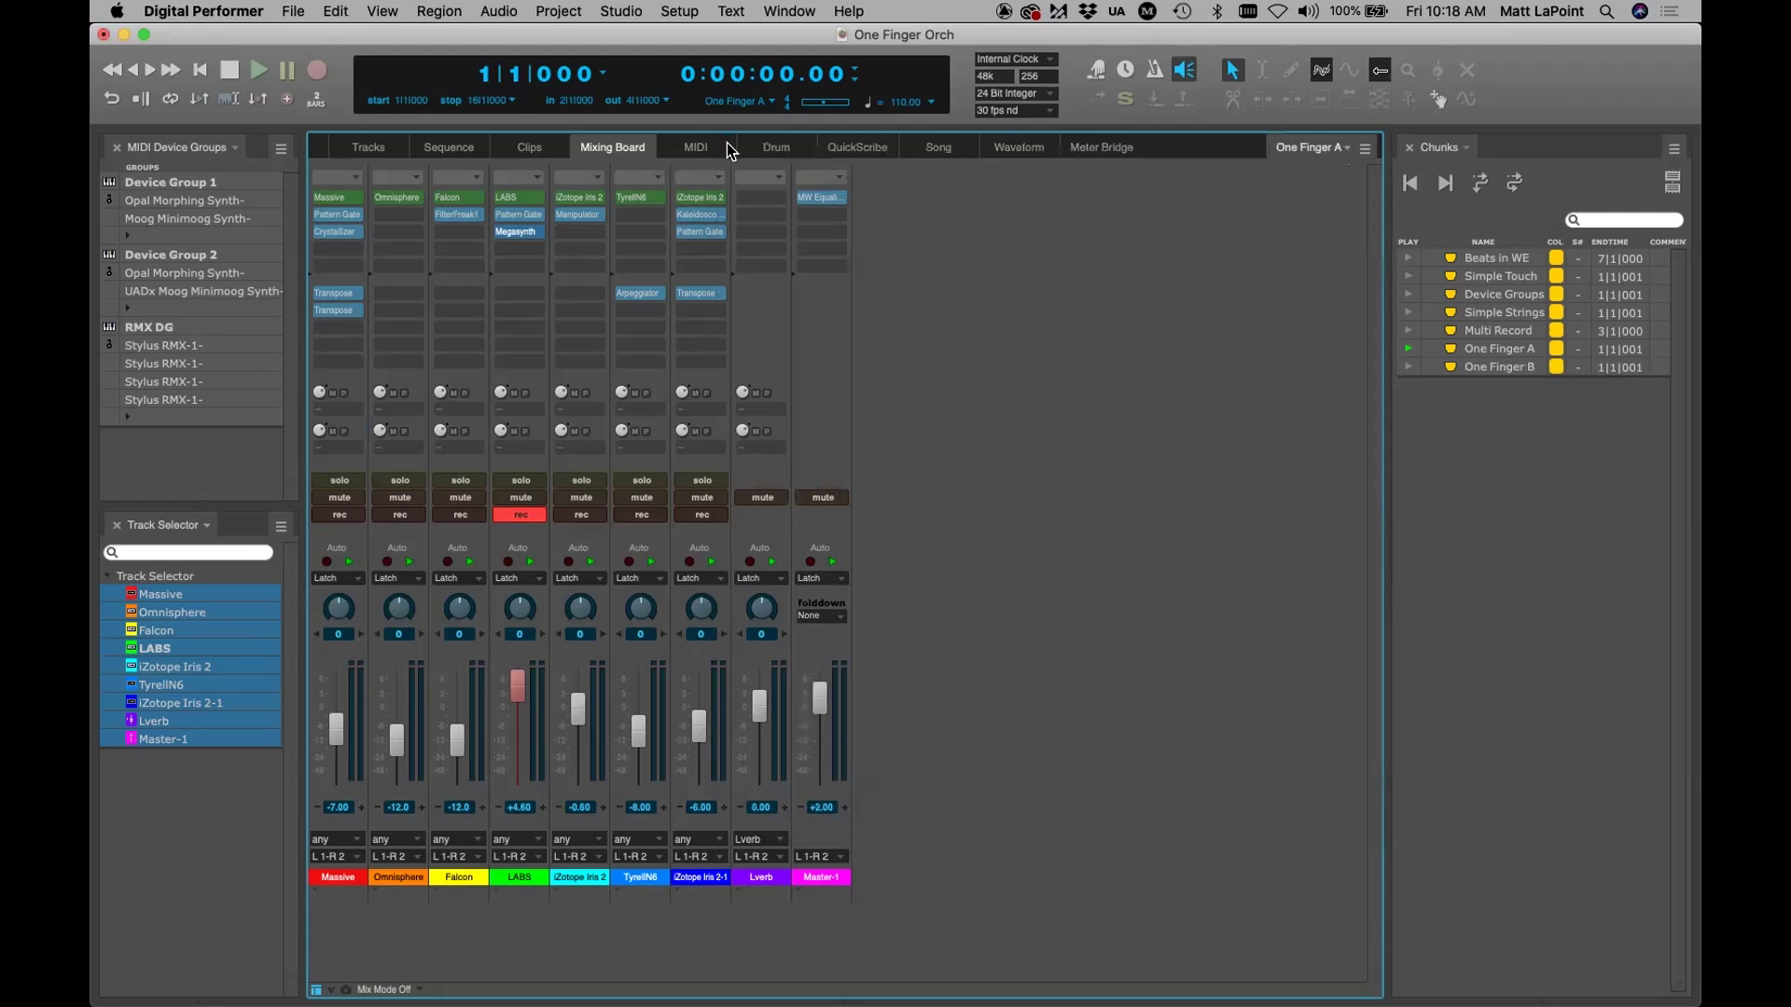
Review Massive's first Transpose plug-in and record-enable iZotope Iris 2 in place of LABS
double_click(345, 288)
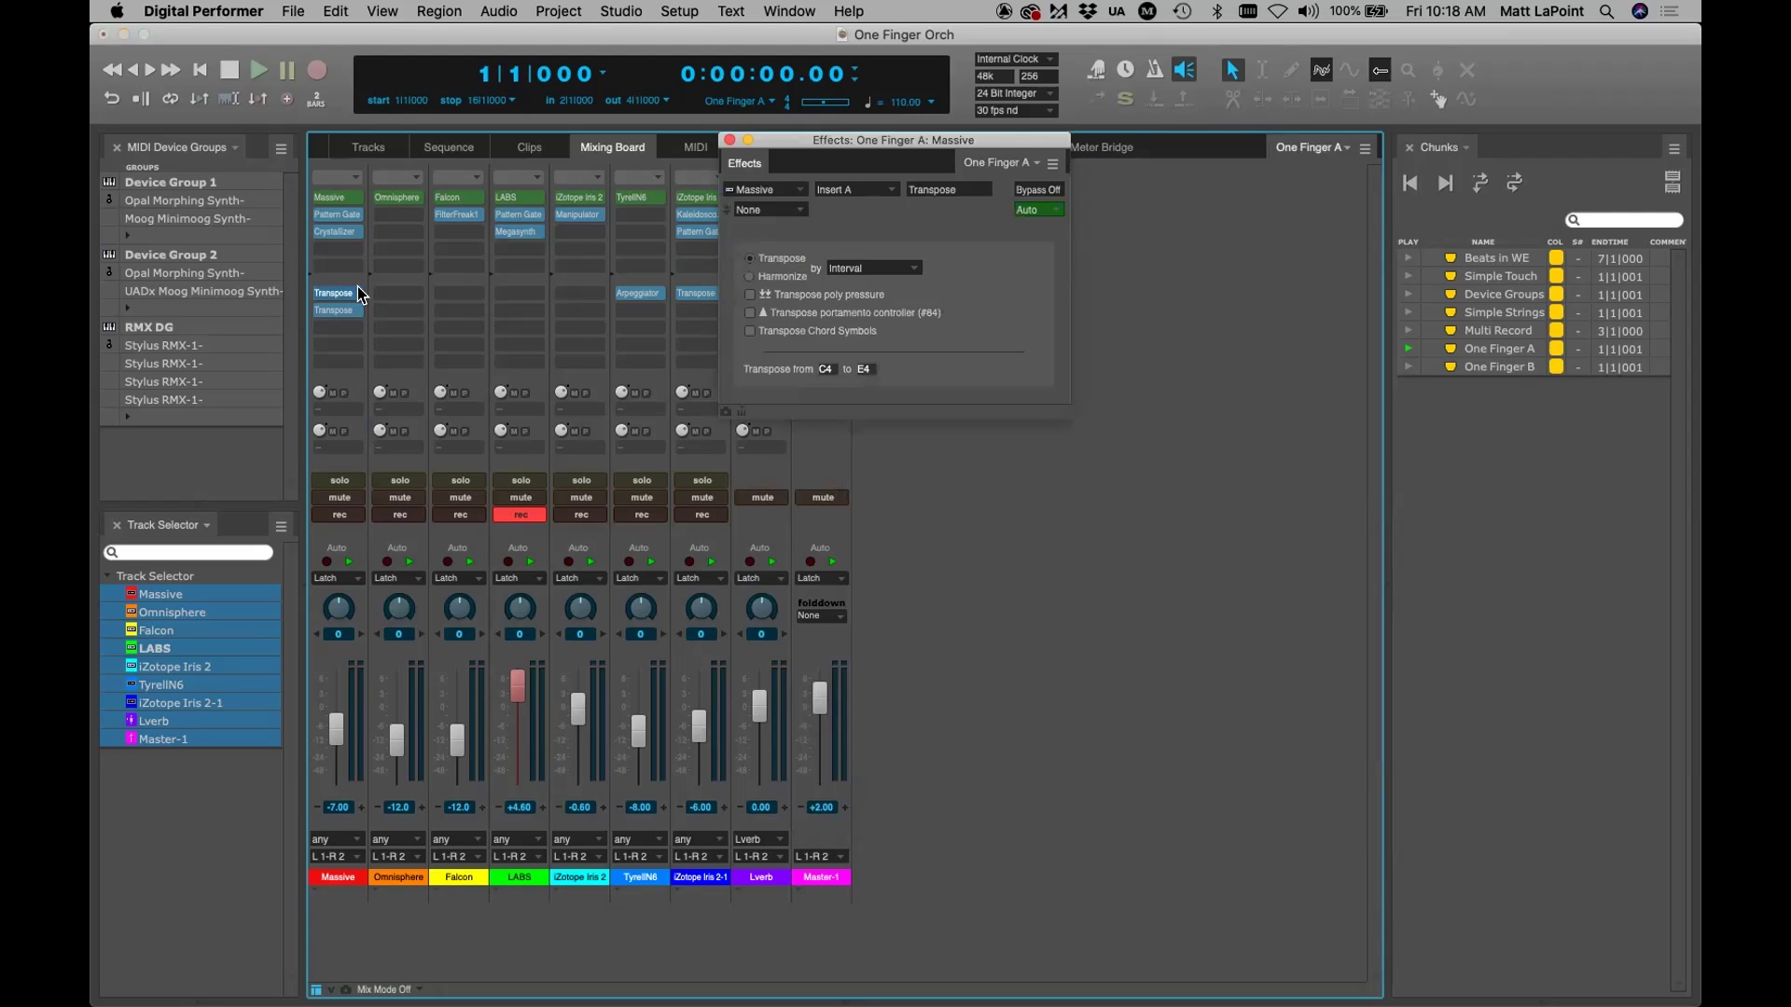
left_click(729, 140)
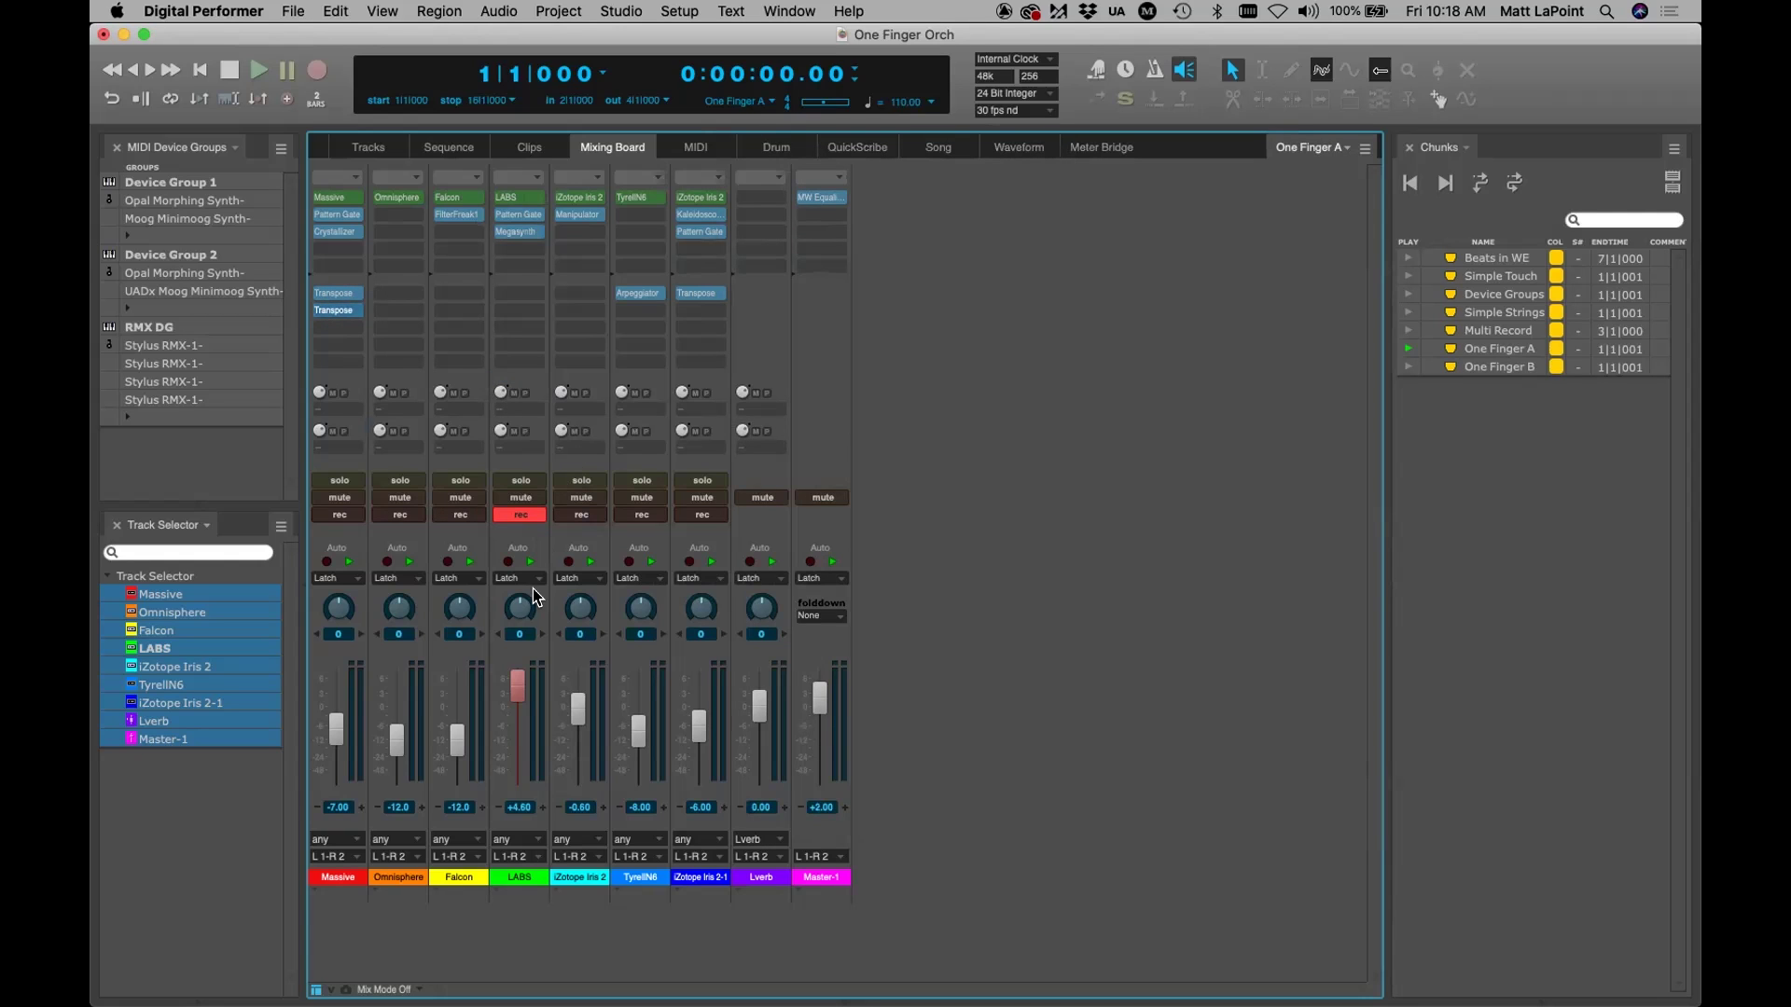
left_click(521, 515)
left_click(575, 516)
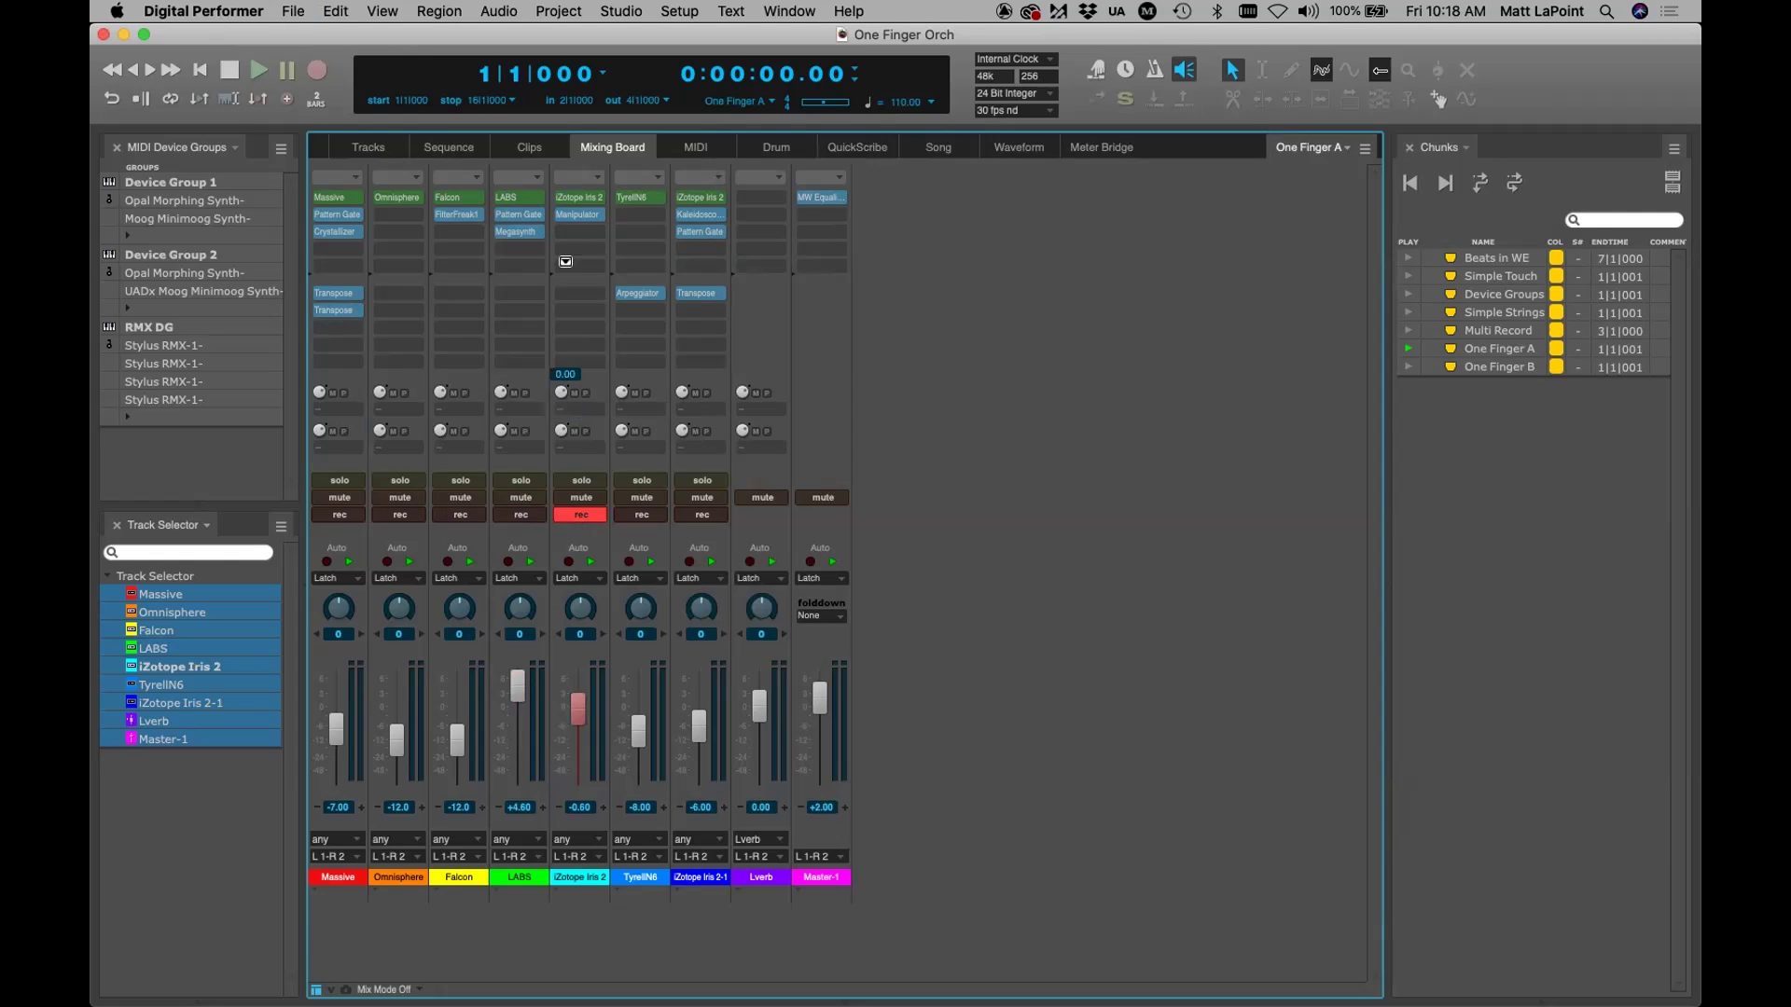
Compare iZotope Iris 2 with its Manipulator plug-in bypassed and active, save the project, and close the window
left_click(586, 216)
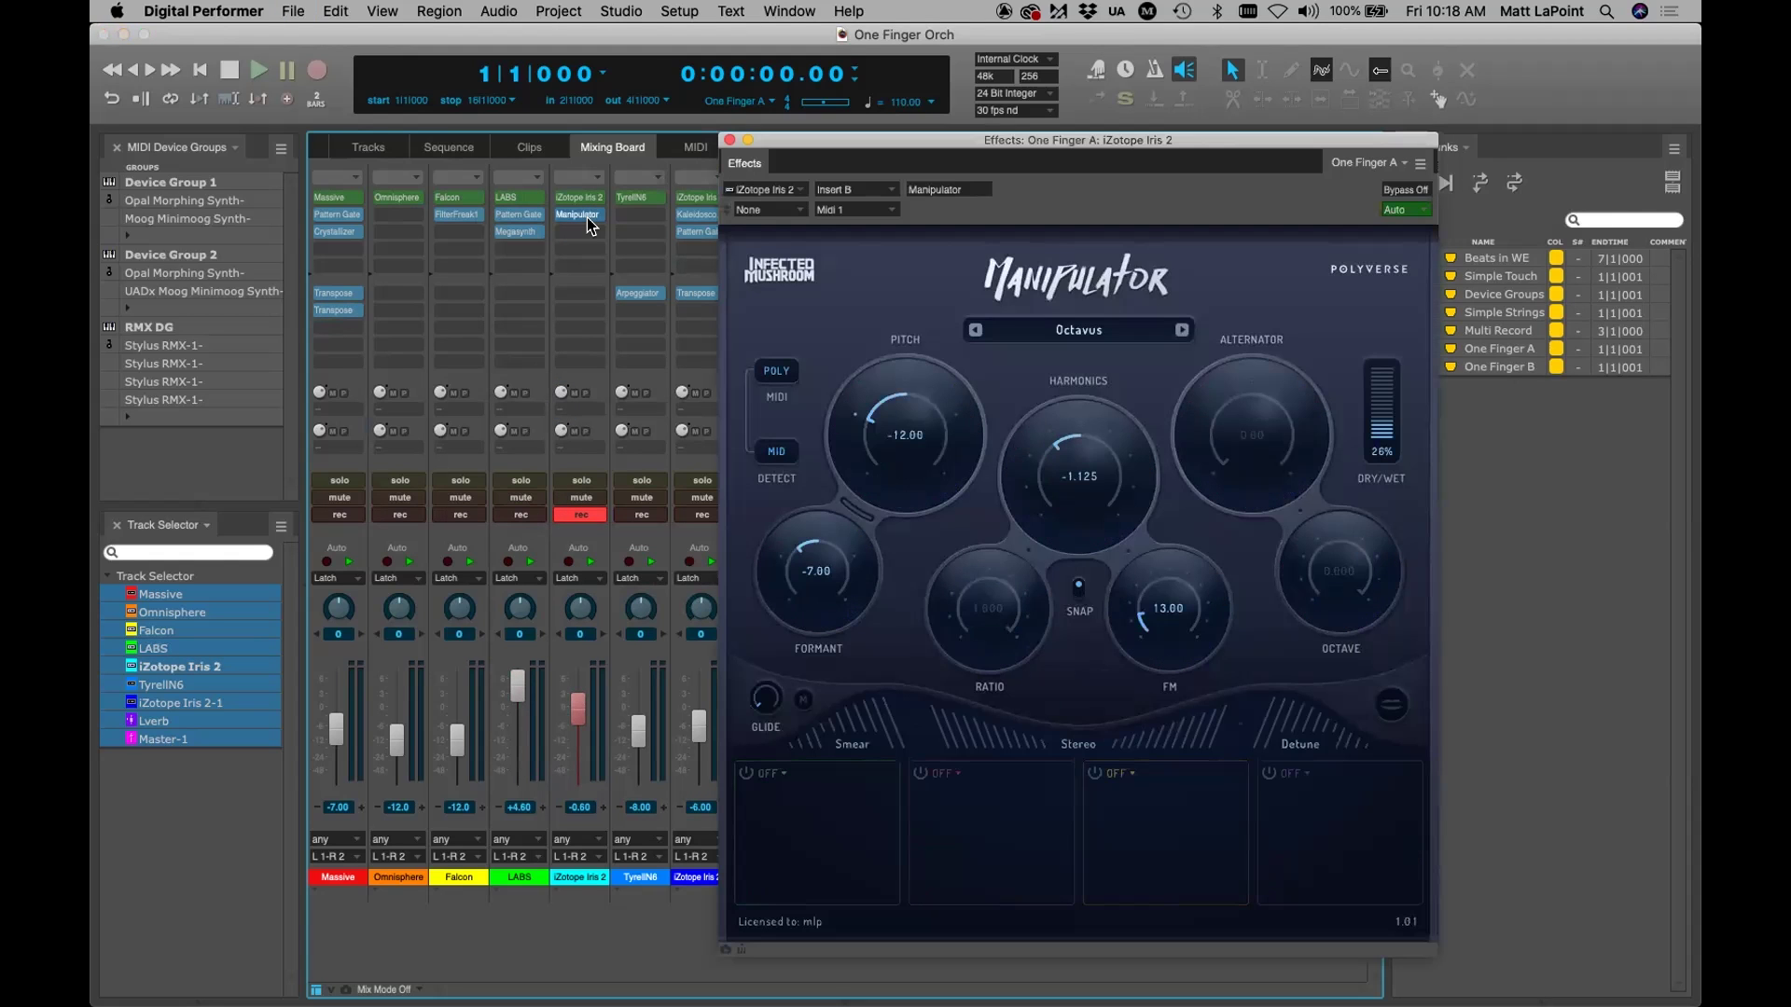
left_click_drag(911, 144, 887, 92)
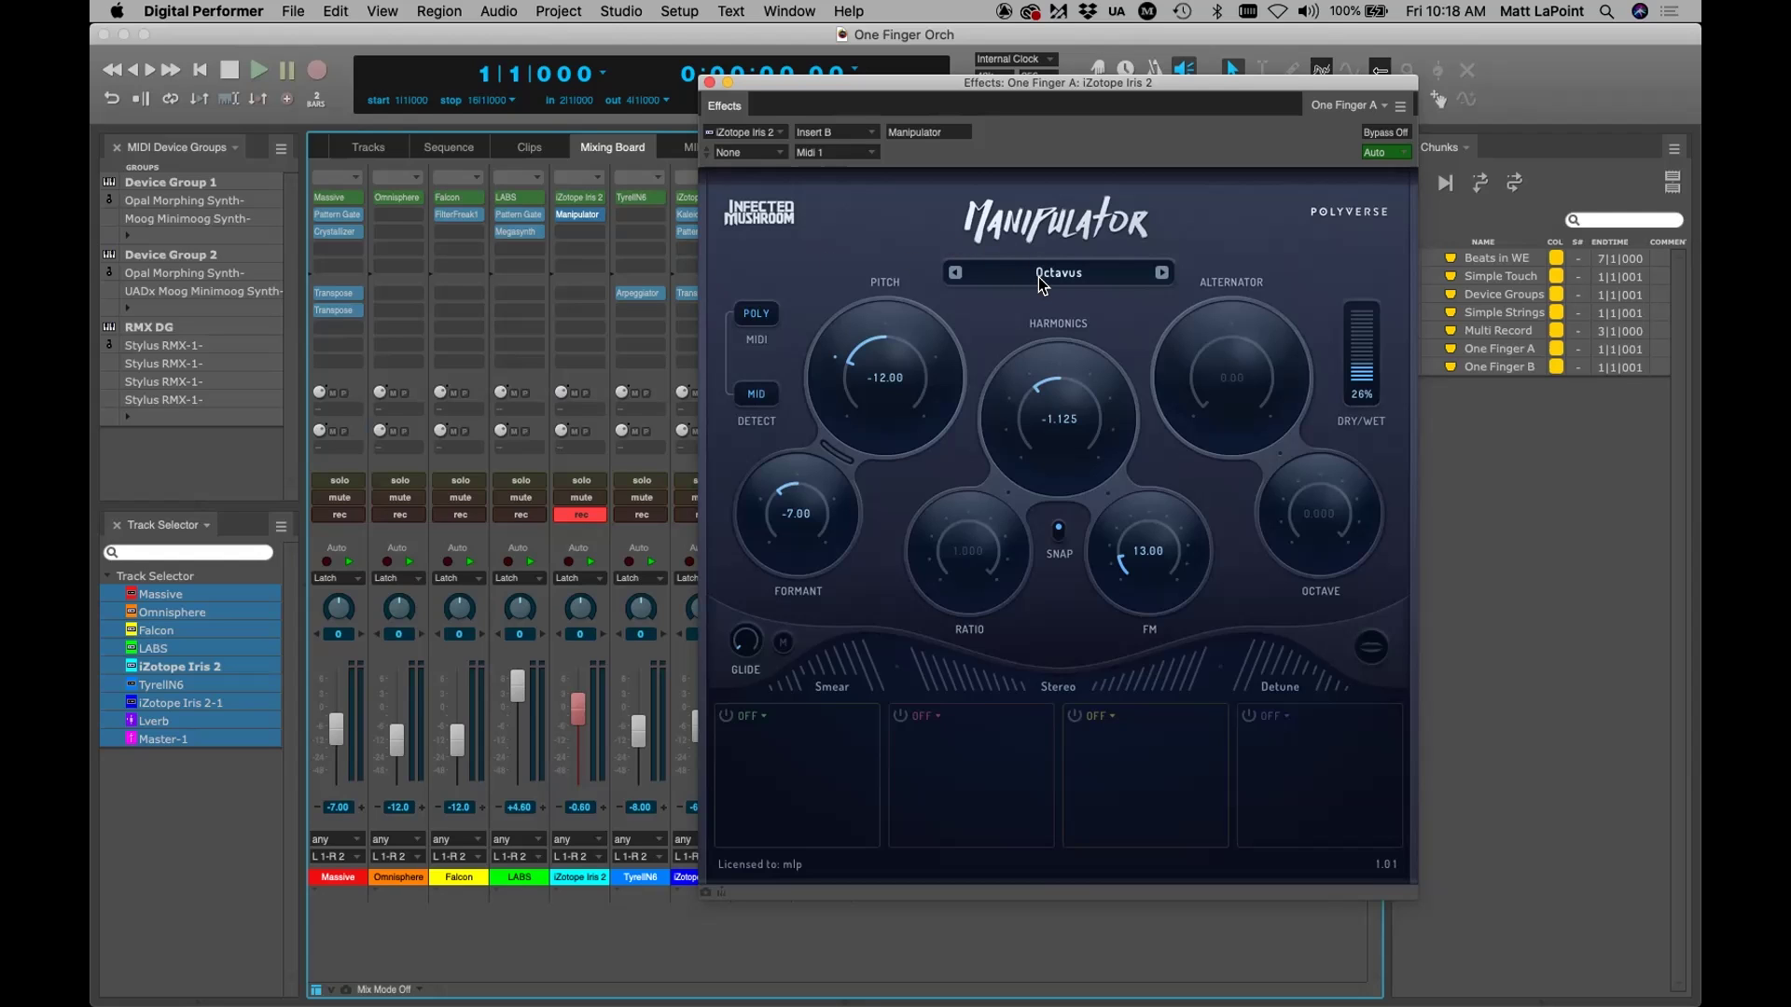
left_click(580, 214, "alt")
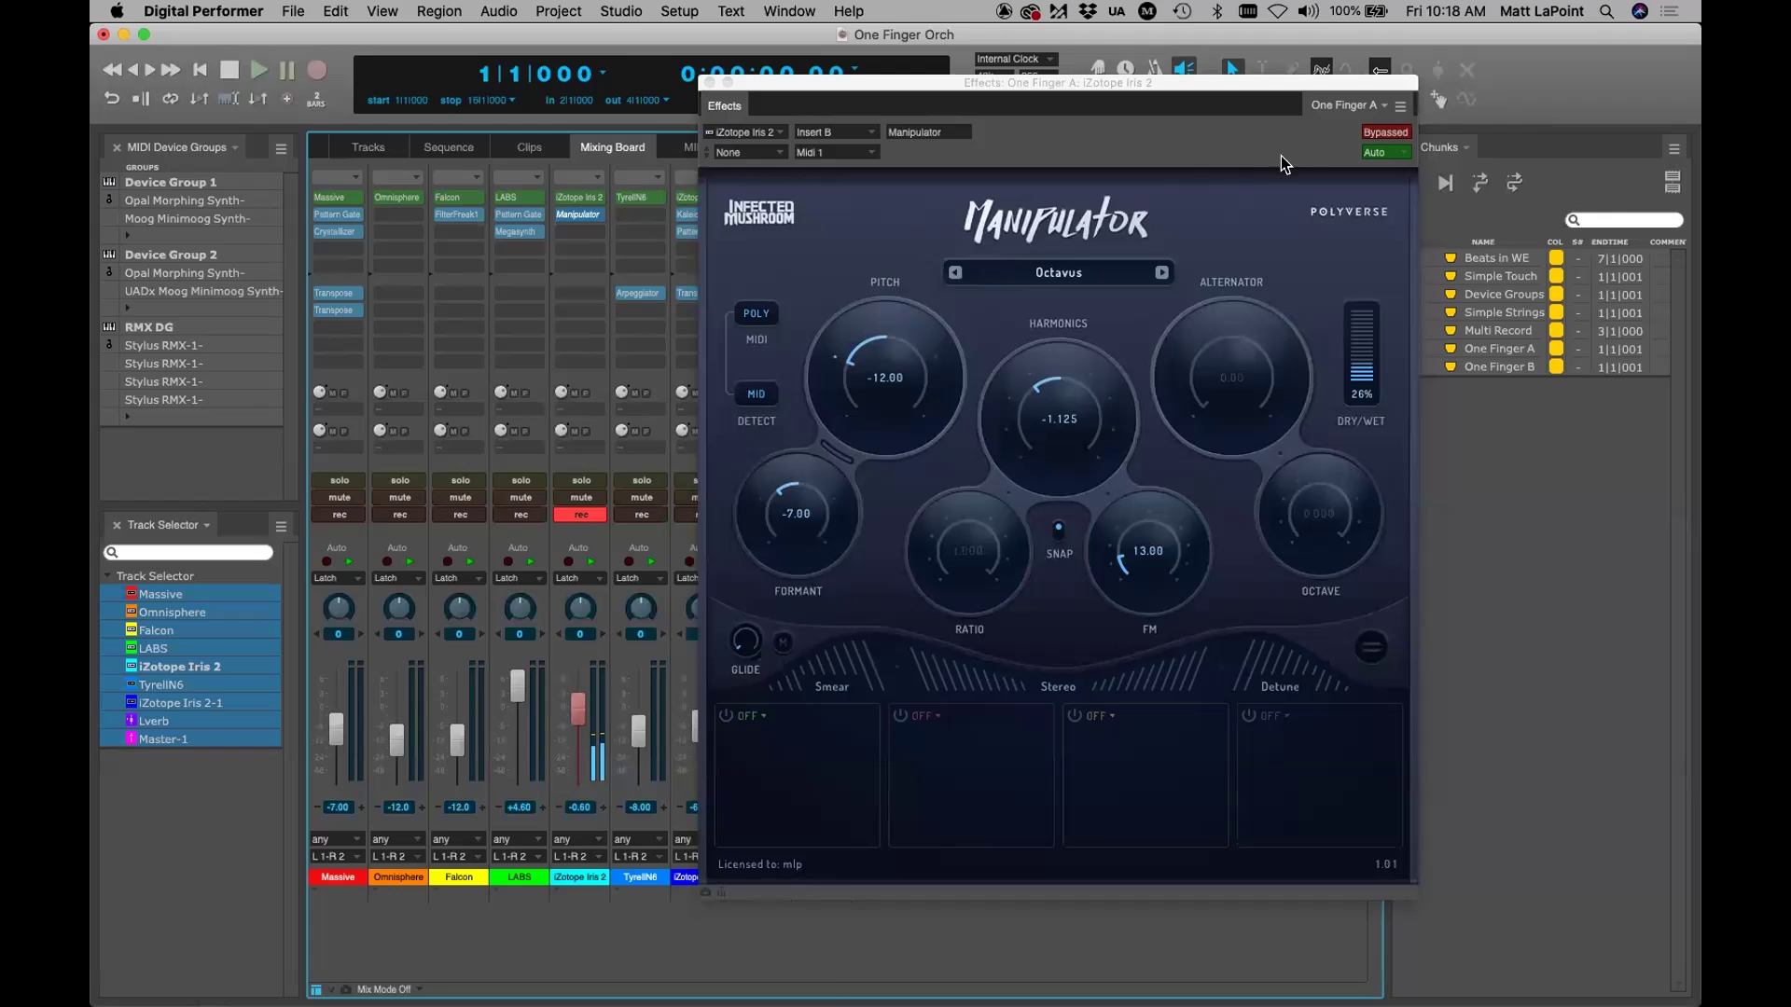
left_click(1381, 136)
key("super+s")
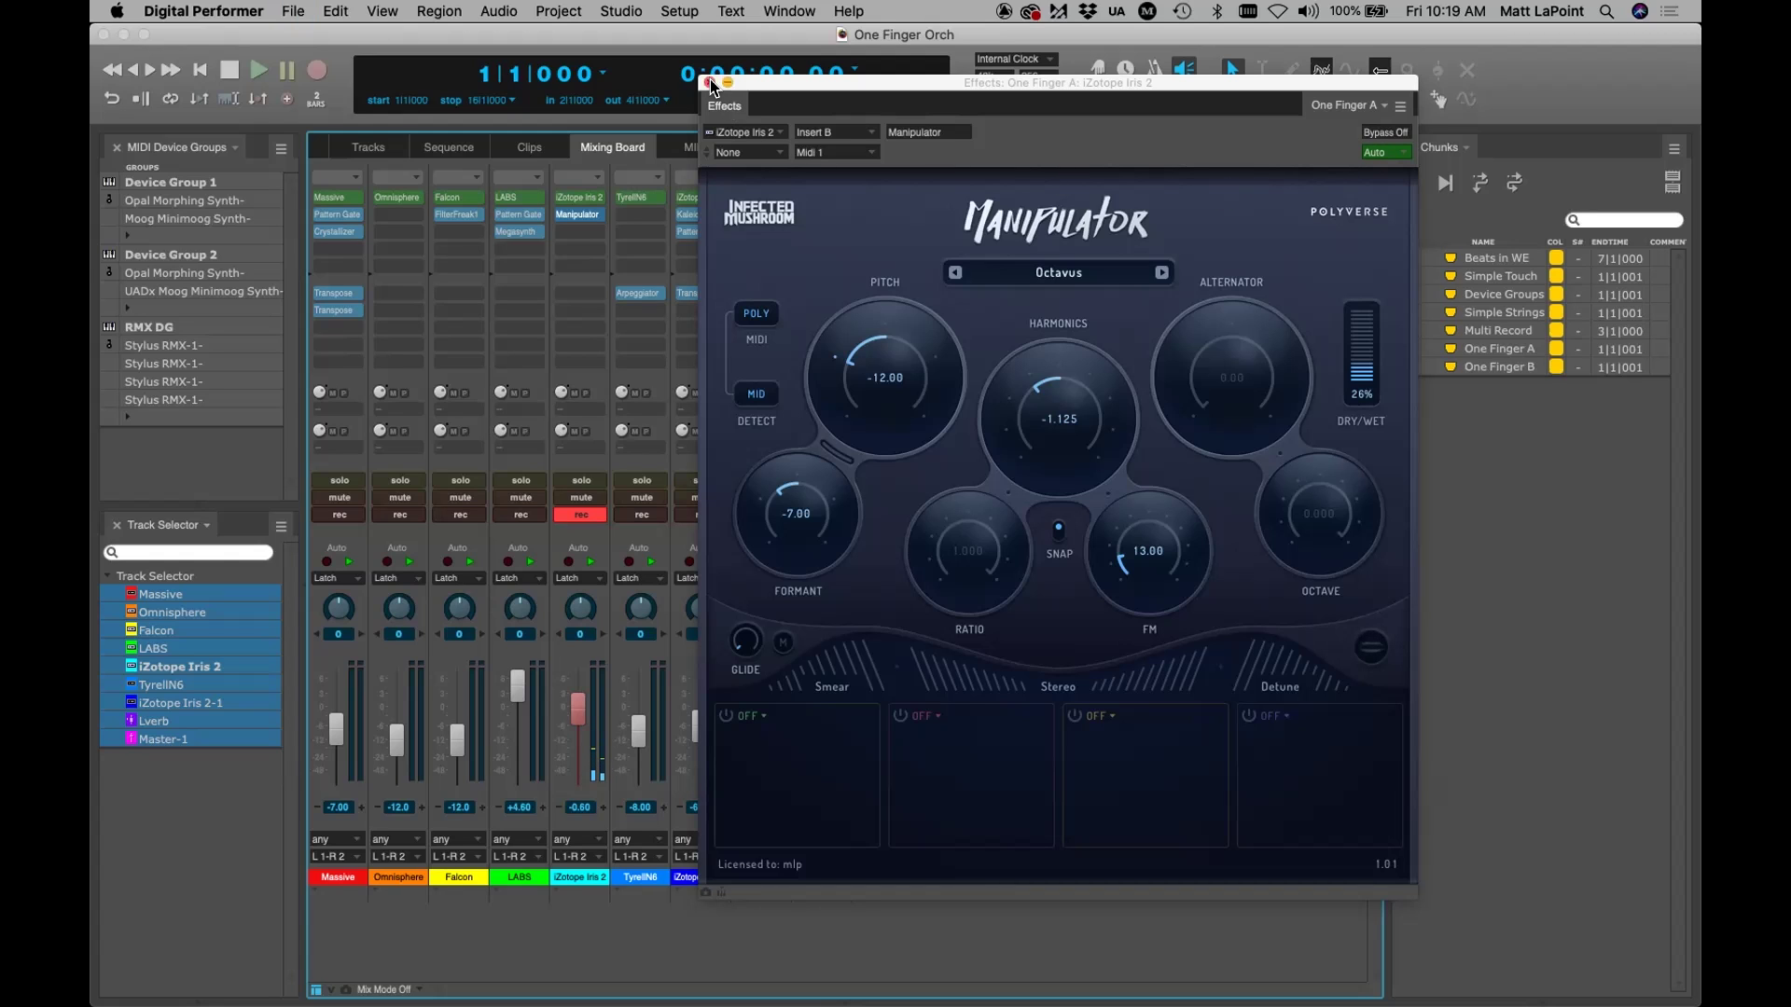
left_click(708, 83)
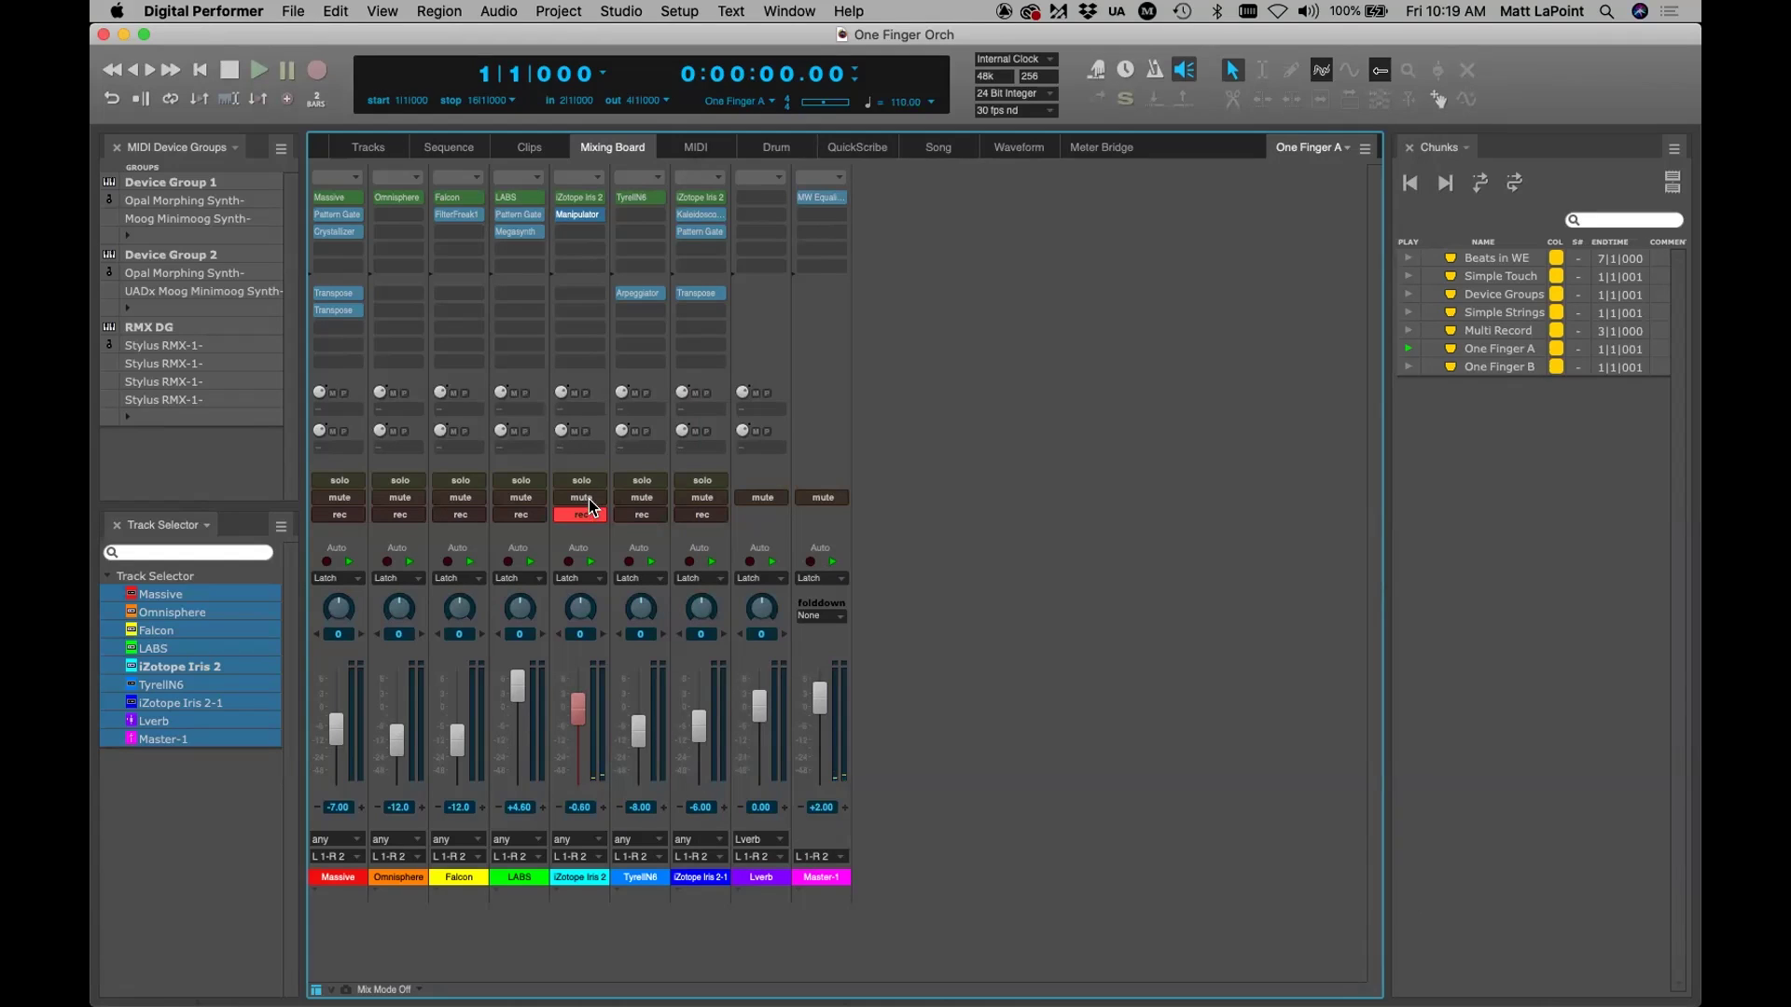
Record-enable TyrellN6 in place of iZotope Iris 2 and activate its Arpeggiator plug-in
left_click(619, 514)
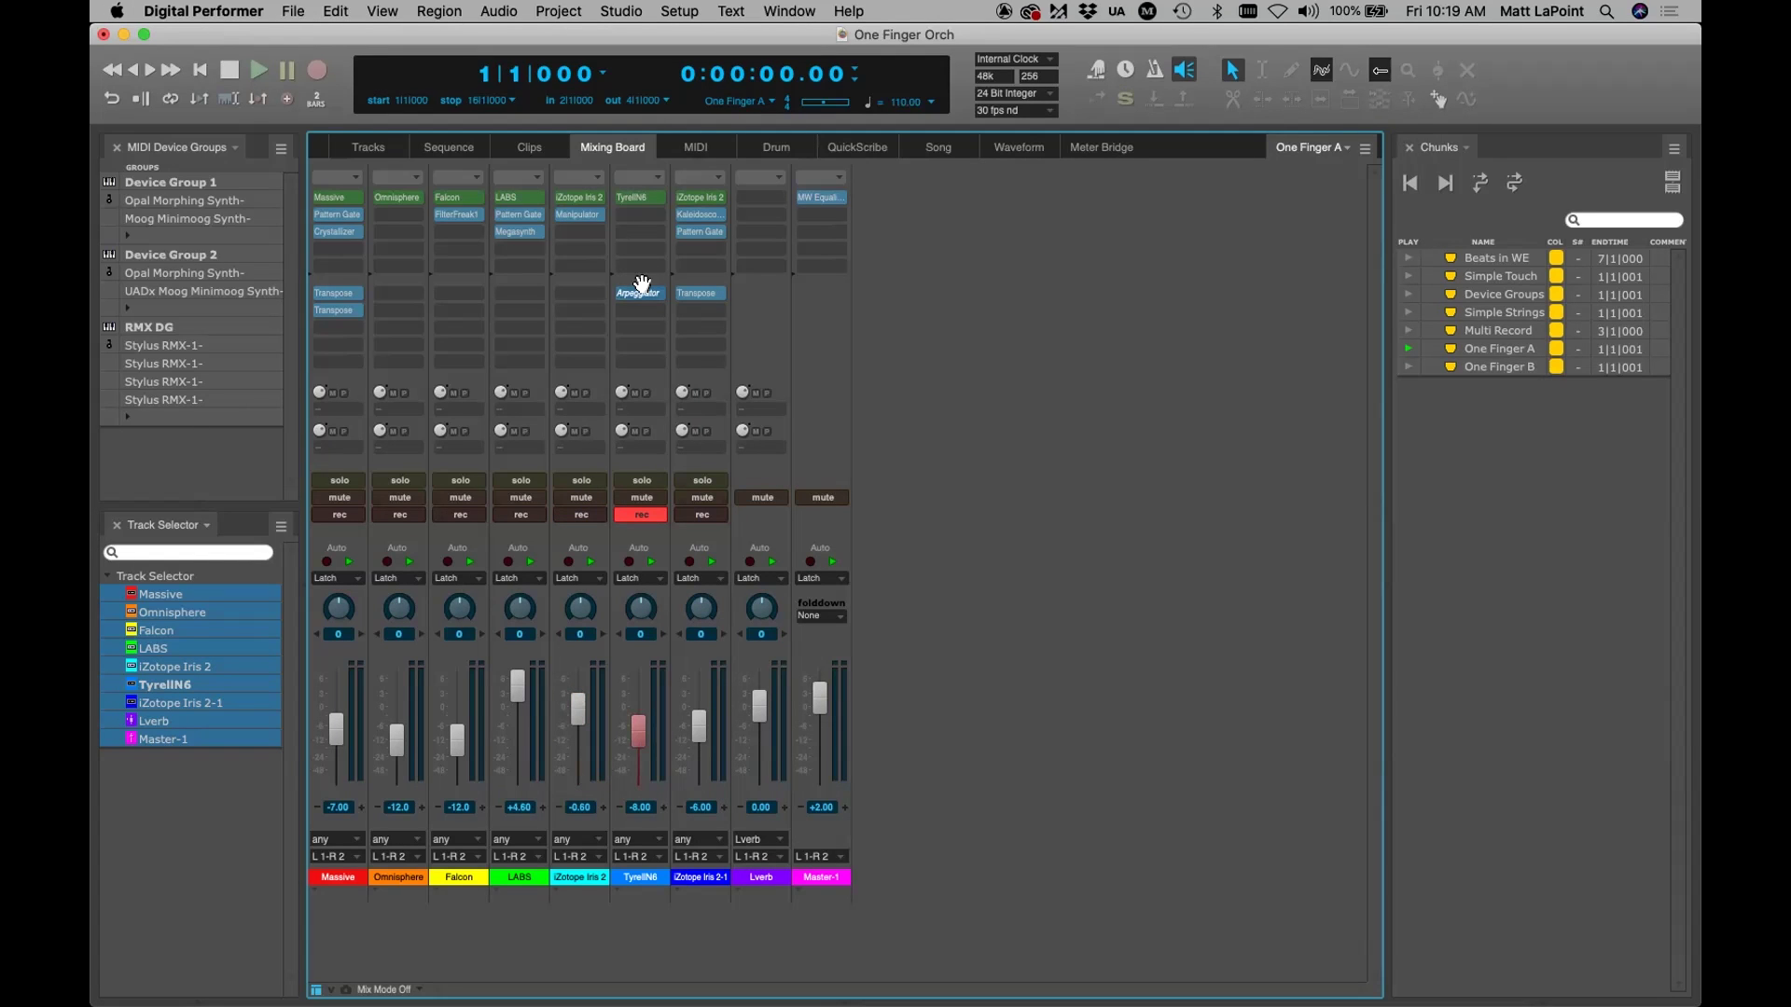
double_click(640, 289)
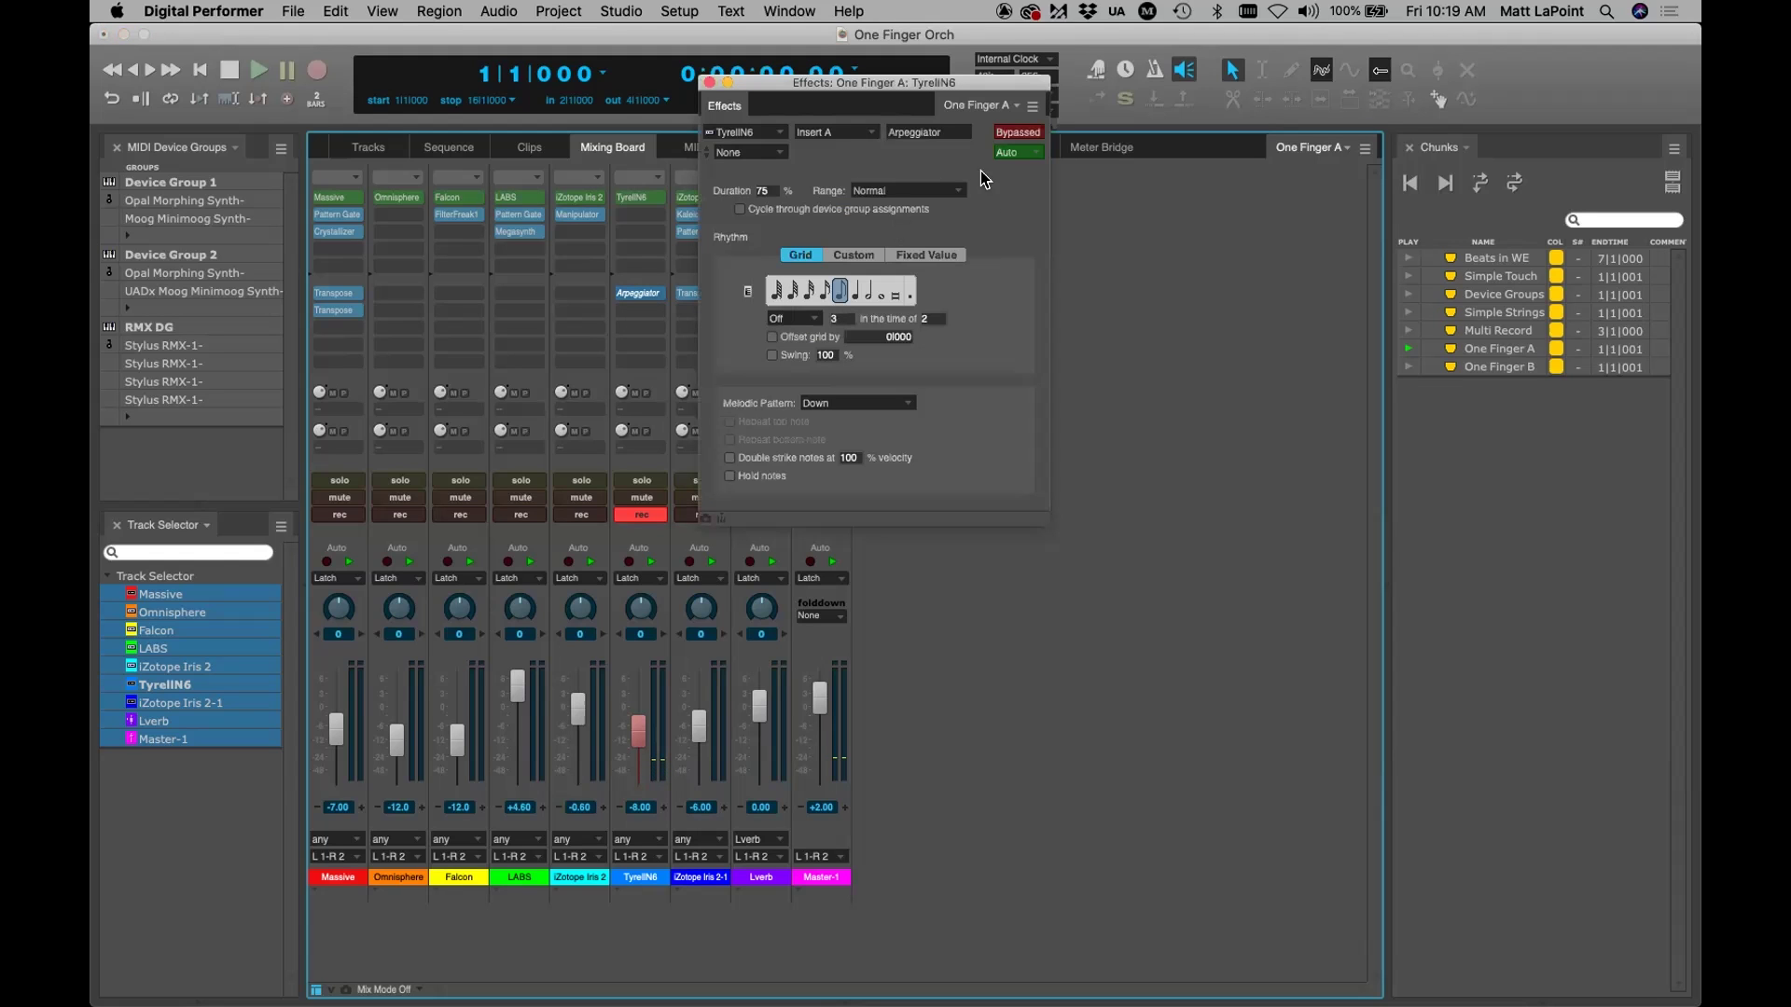
left_click(1004, 135)
left_click(710, 82)
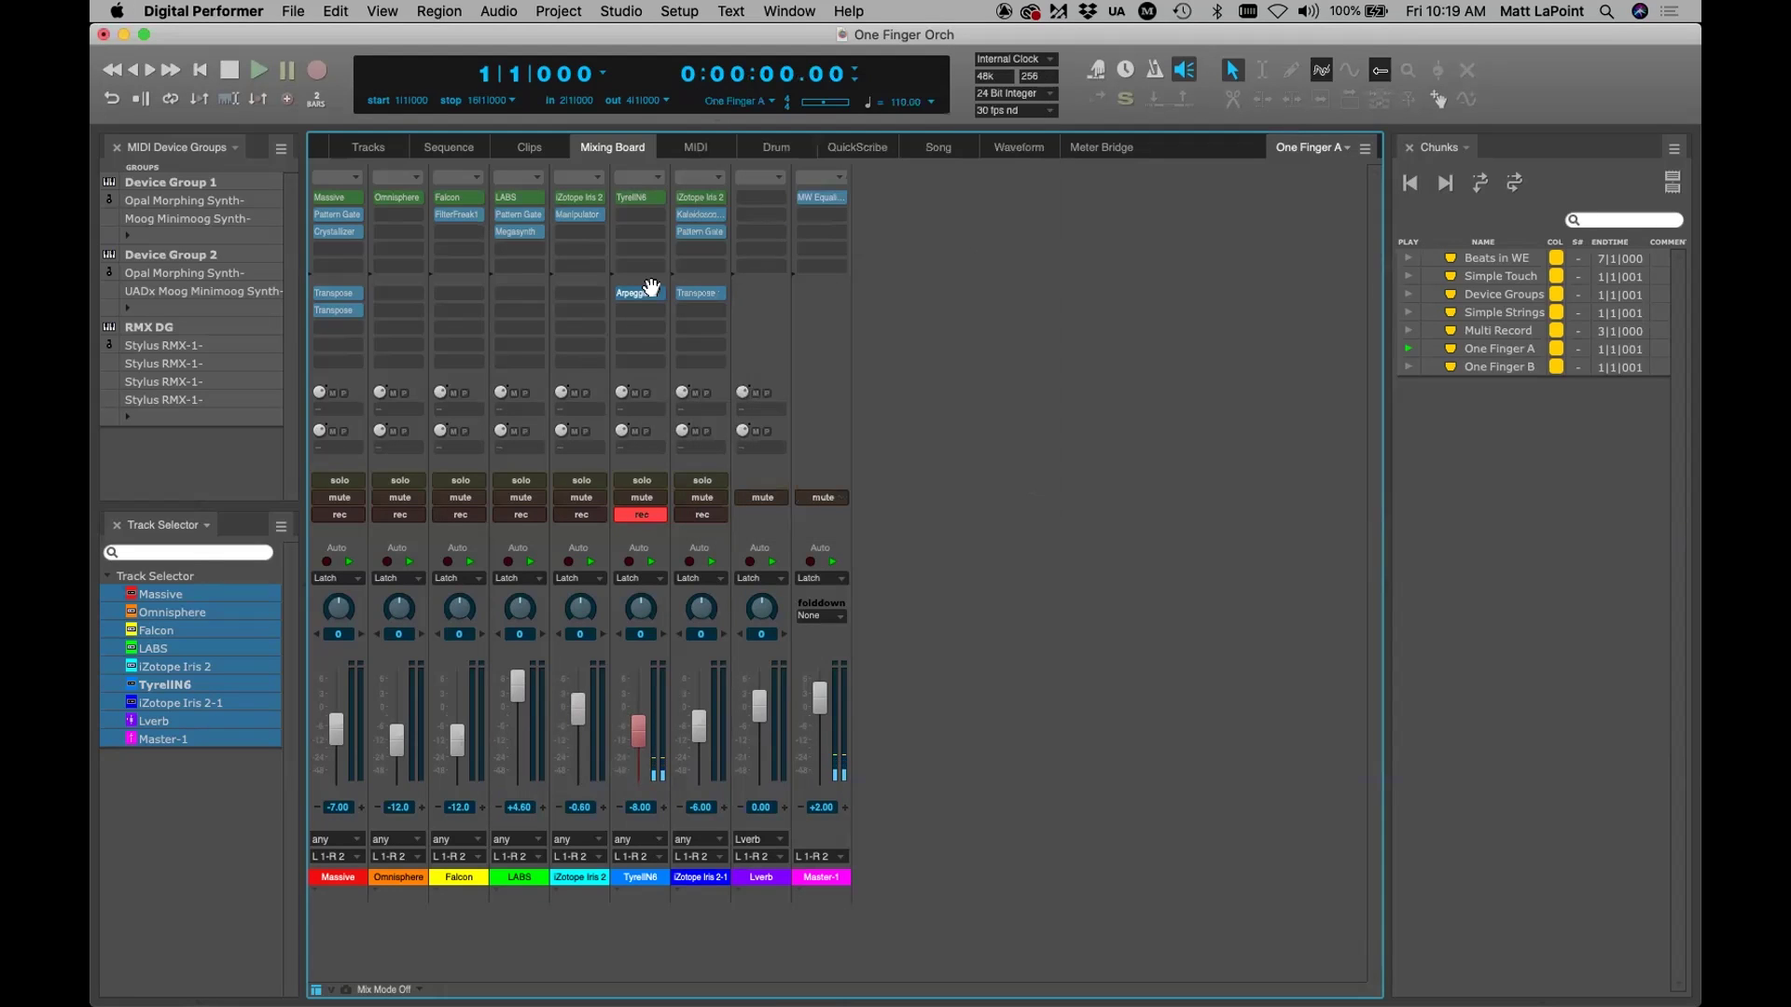
Copy Massive's second Transpose plug-in below TyrellN6's Arpeggiator and edit the note the copy harmonizes to
left_click_drag(330, 311, 662, 324)
double_click(637, 309)
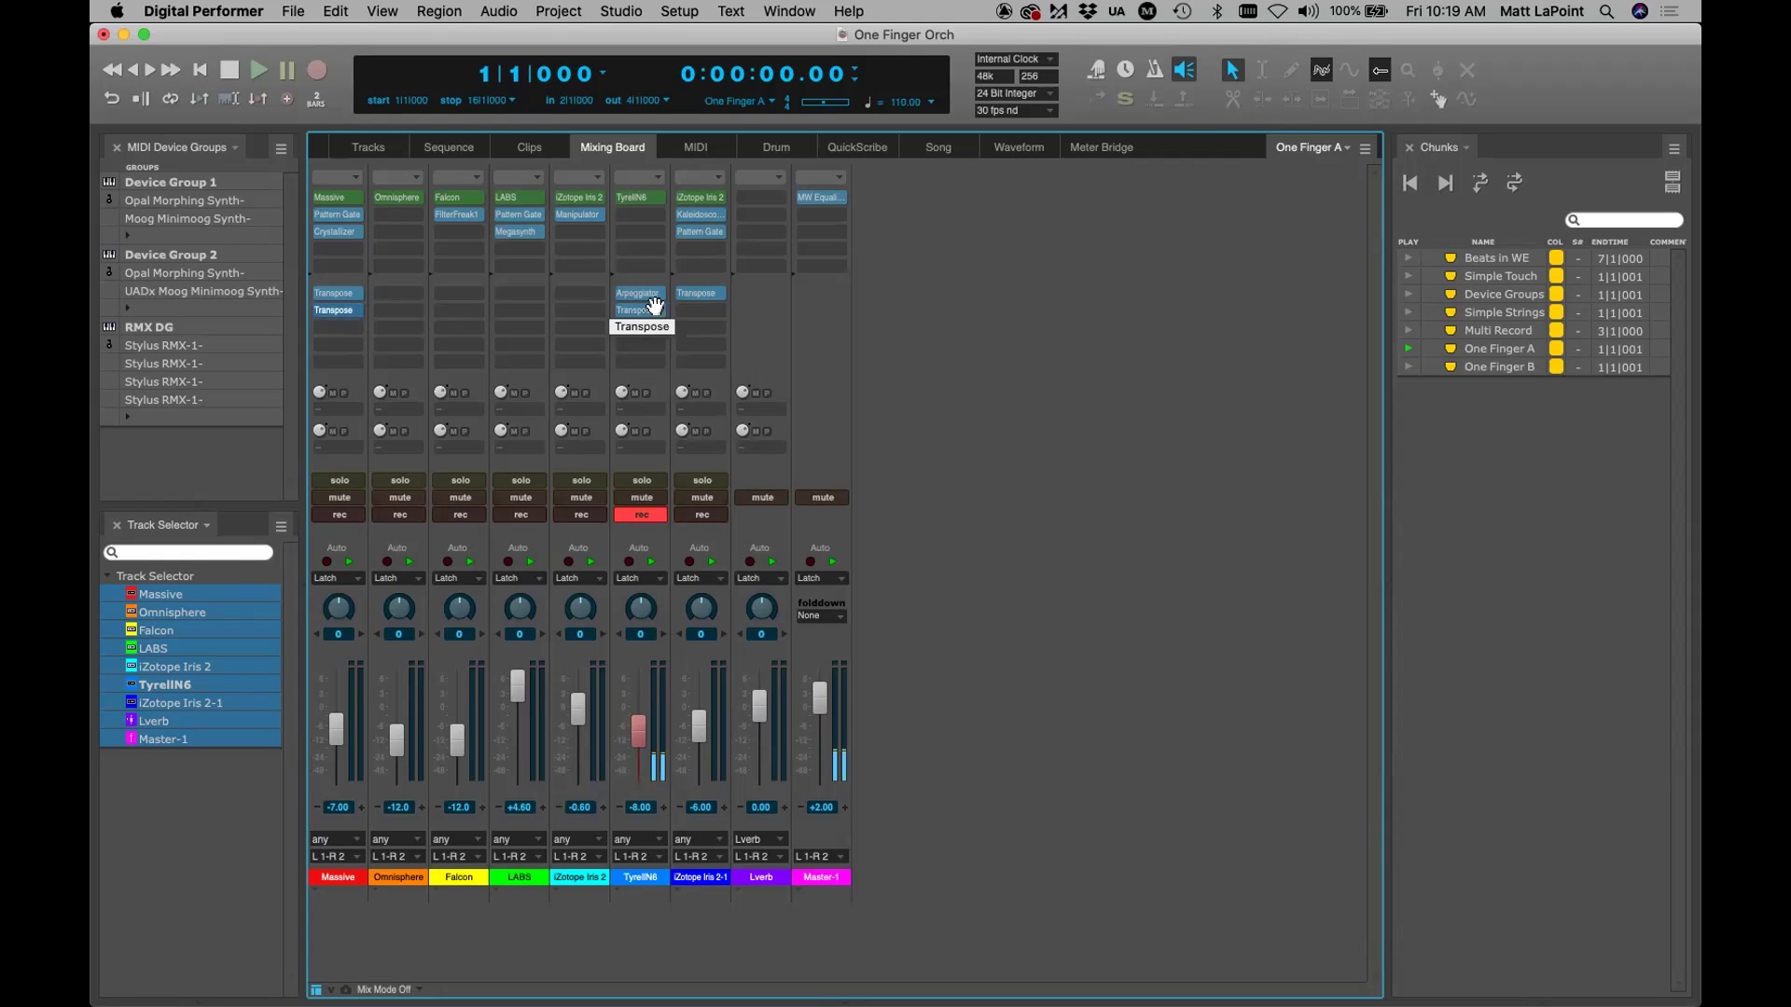
left_click(847, 315)
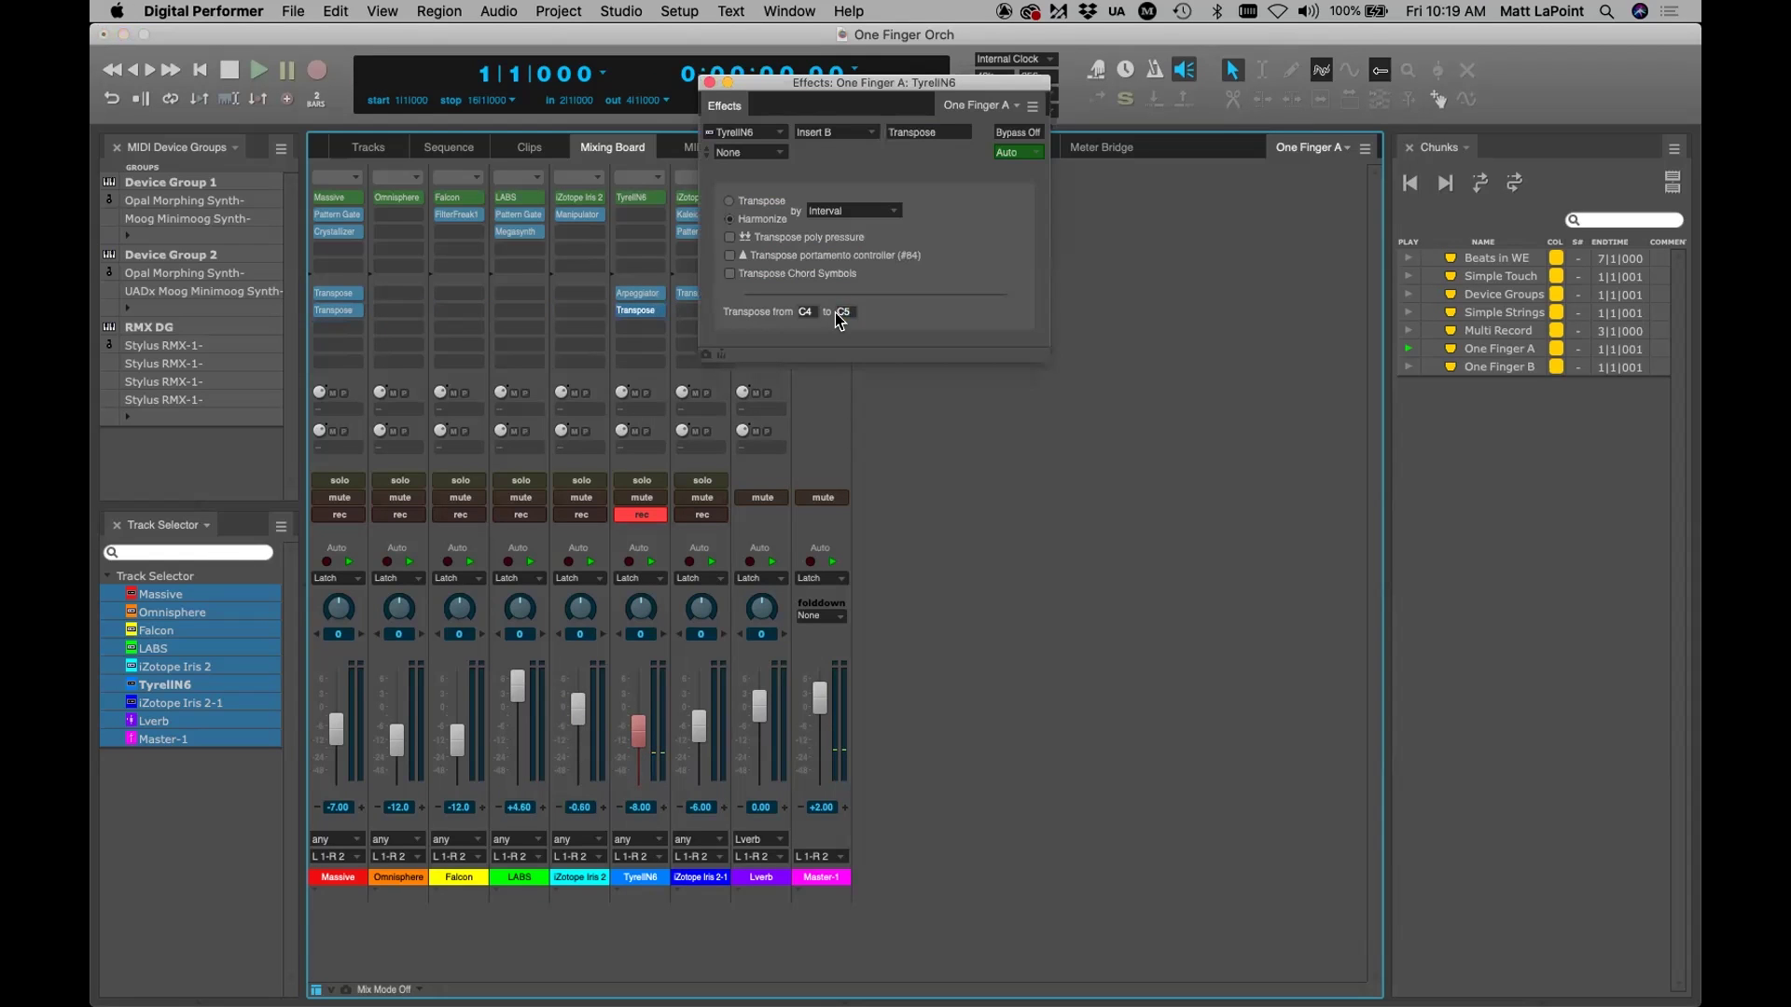
type("C")
left_click(856, 309)
left_click(844, 312)
left_click(711, 82)
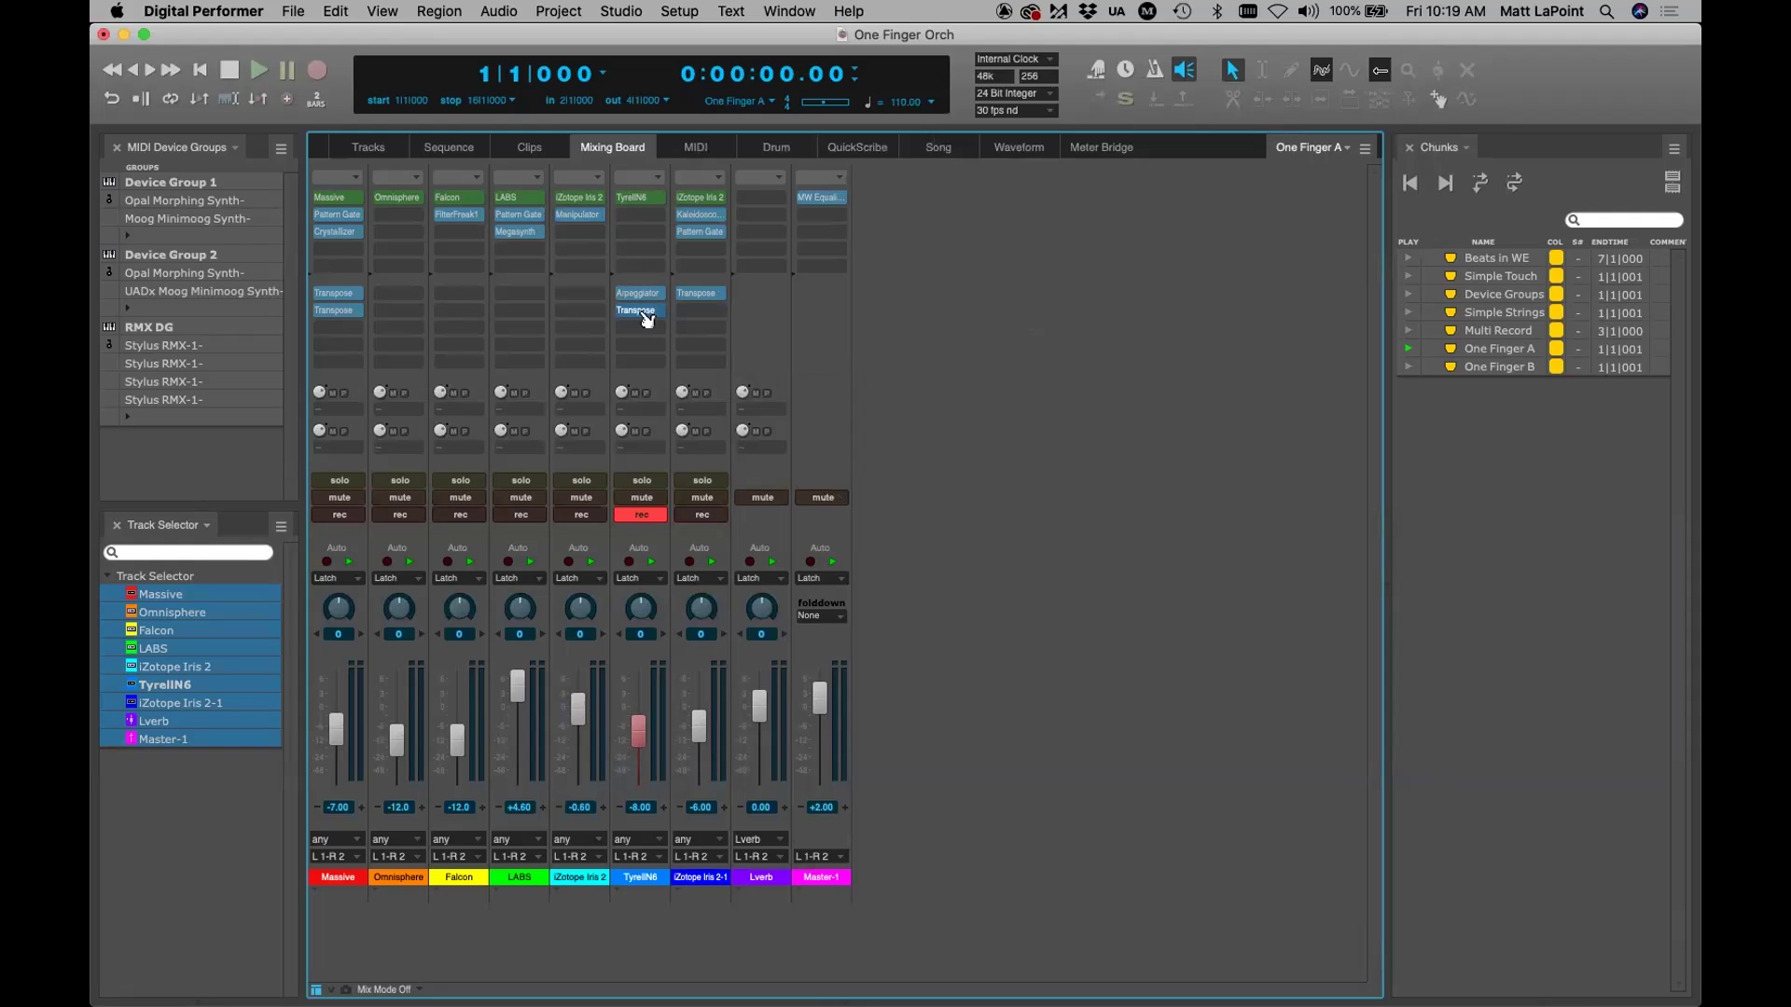
Save the project with TyrellN6's Transpose plug-in bypassed and record-enable iZotope Iris 2-1
left_click(646, 315)
key("super+s")
left_click(685, 515)
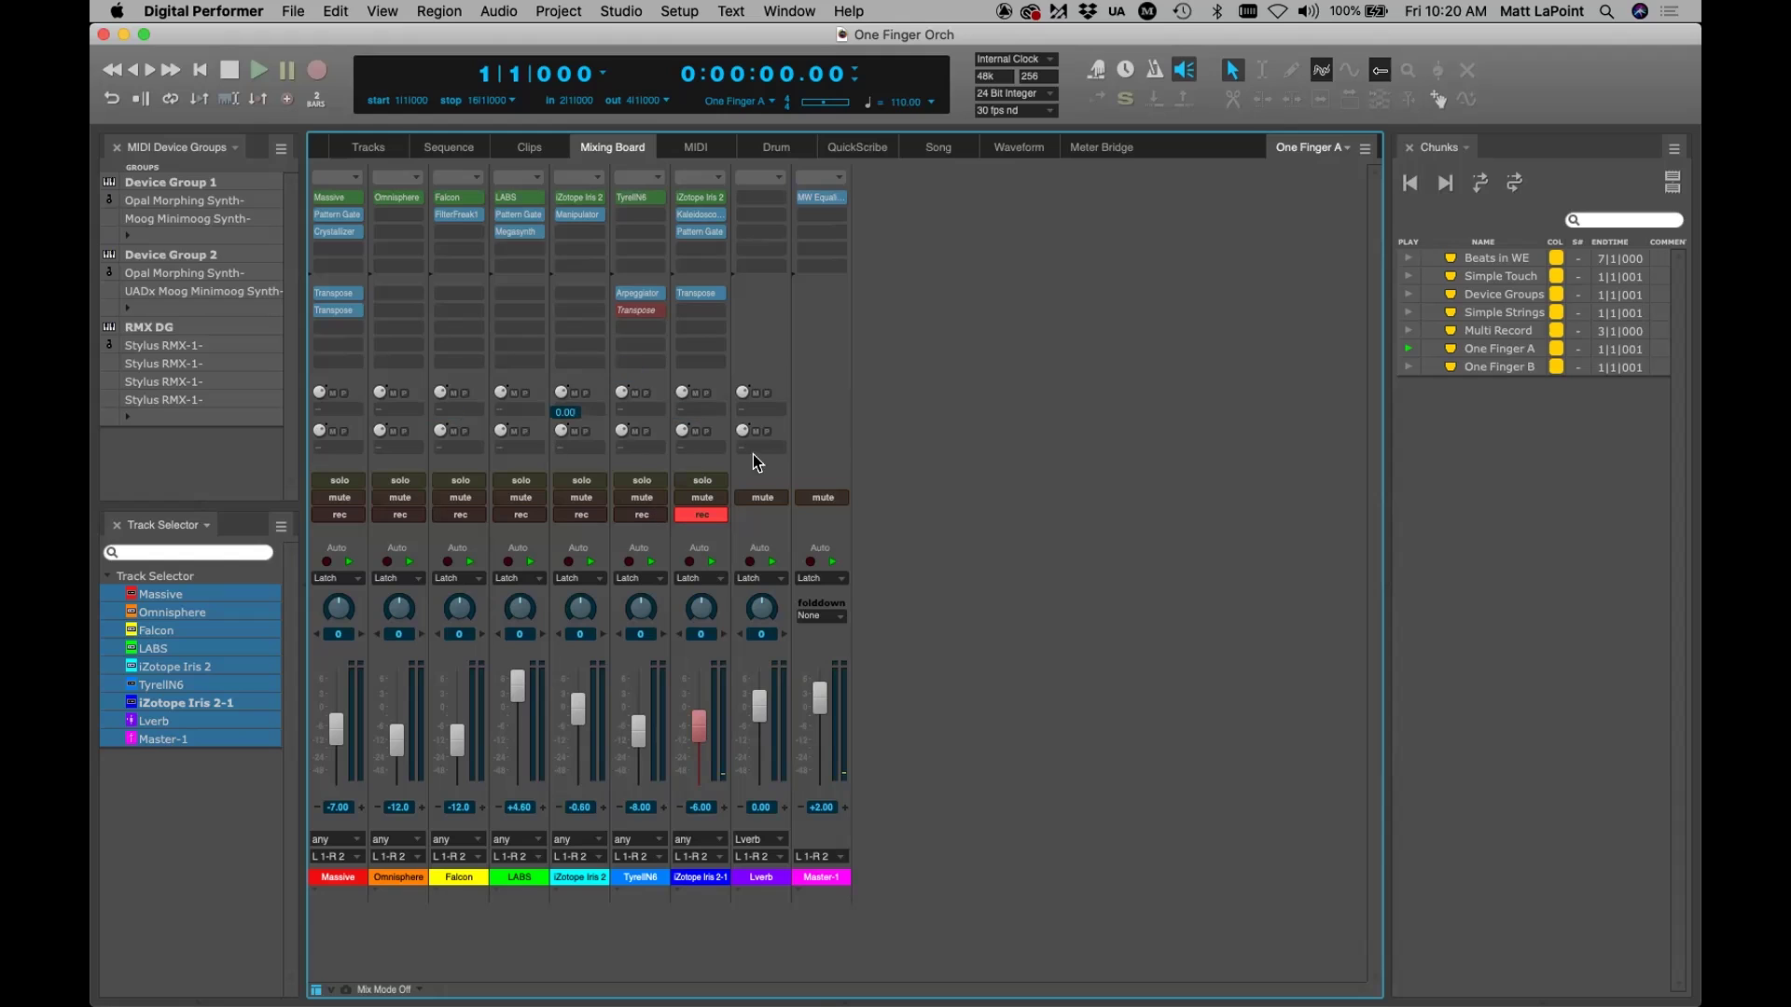
Look over the track list and the insert settings options for the Massive track in the mixer
left_click(368, 149)
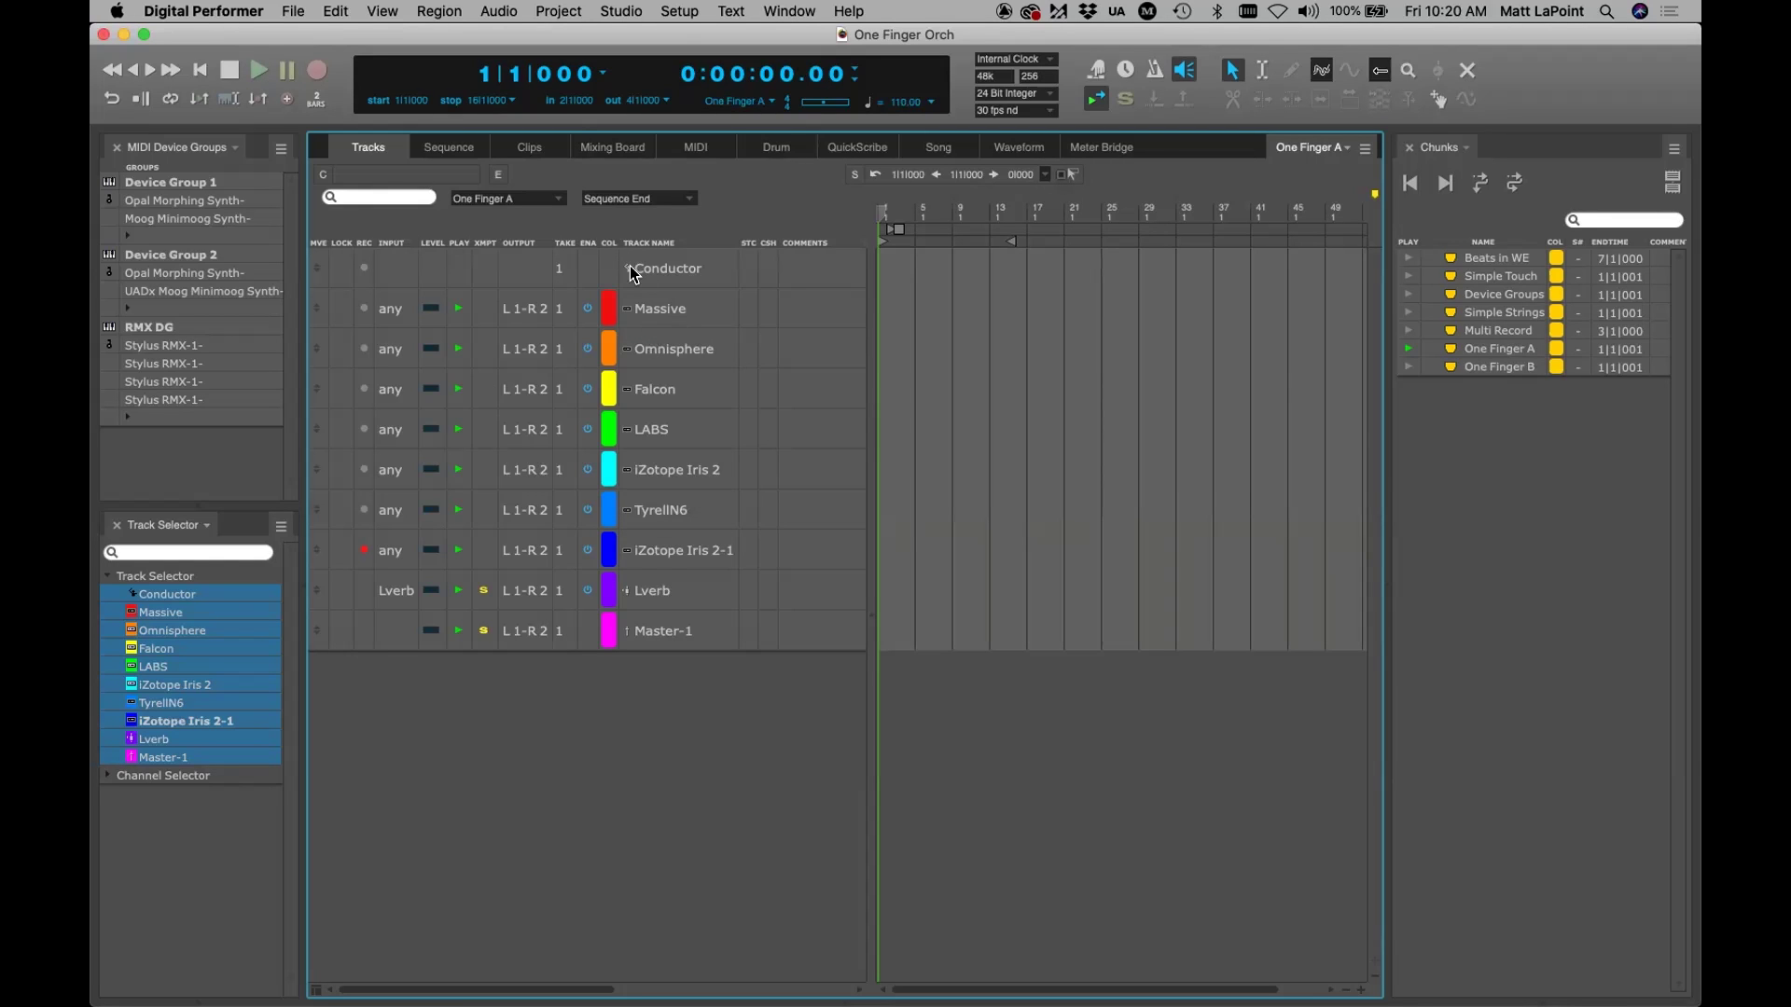
left_click(606, 155)
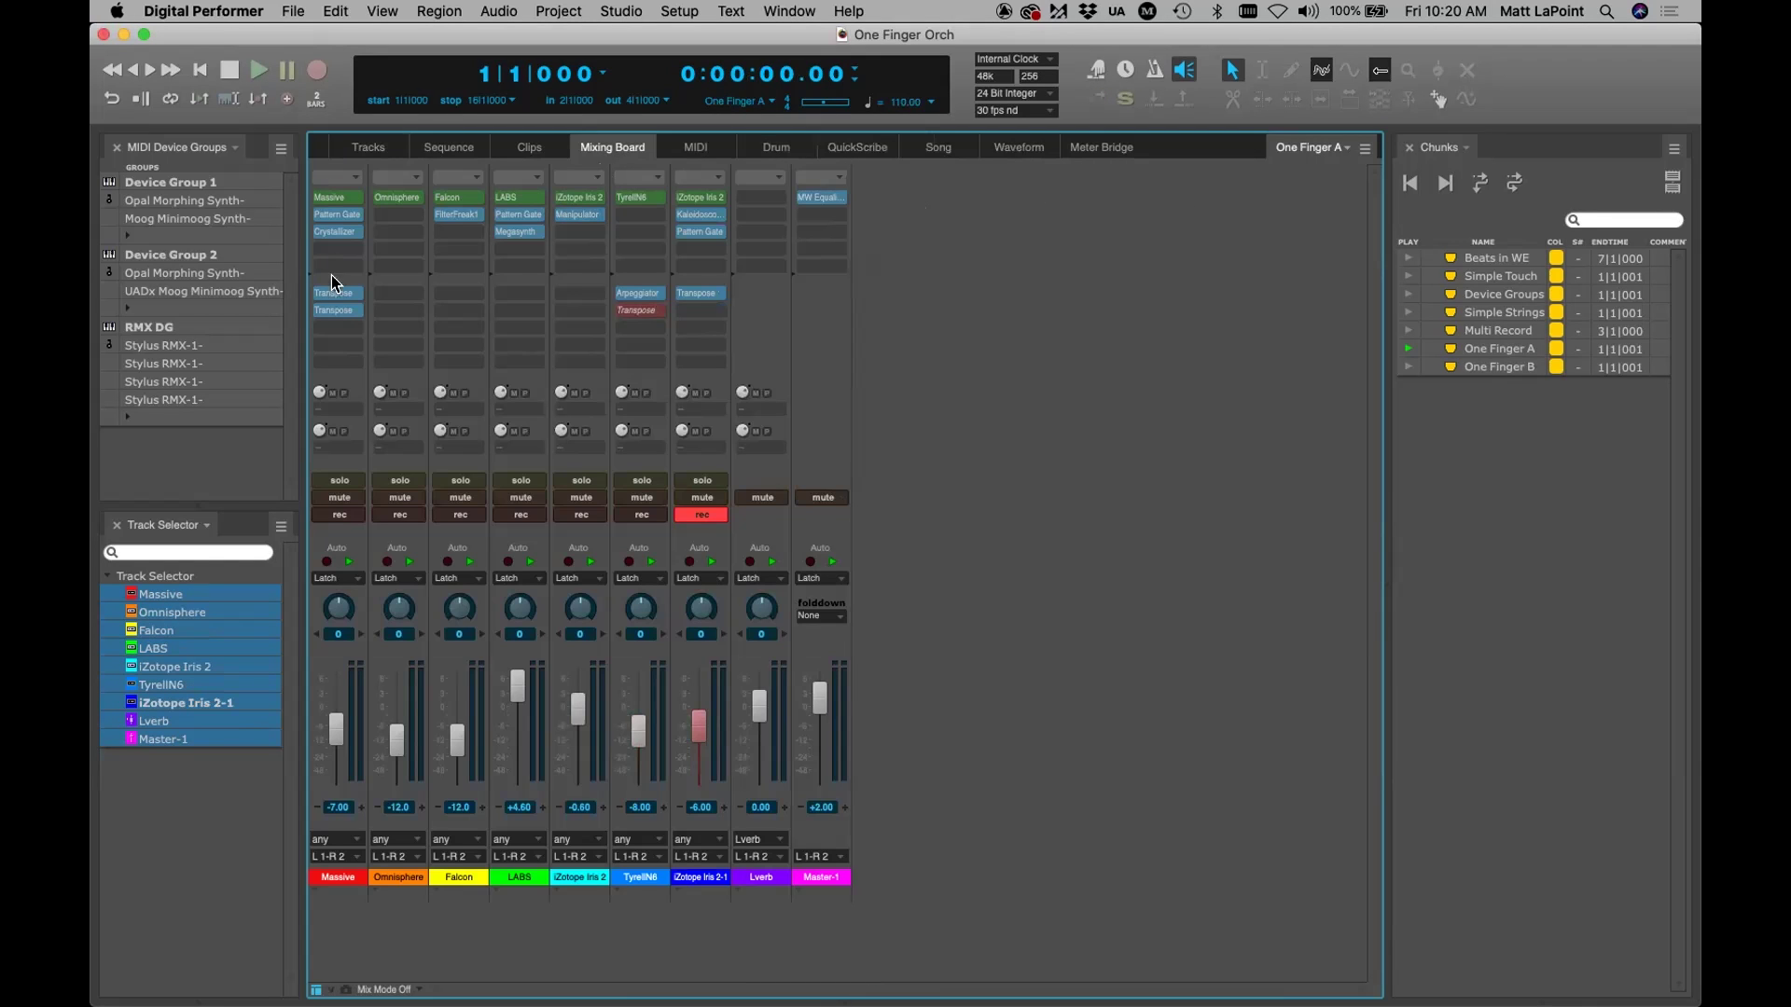
left_click(358, 178)
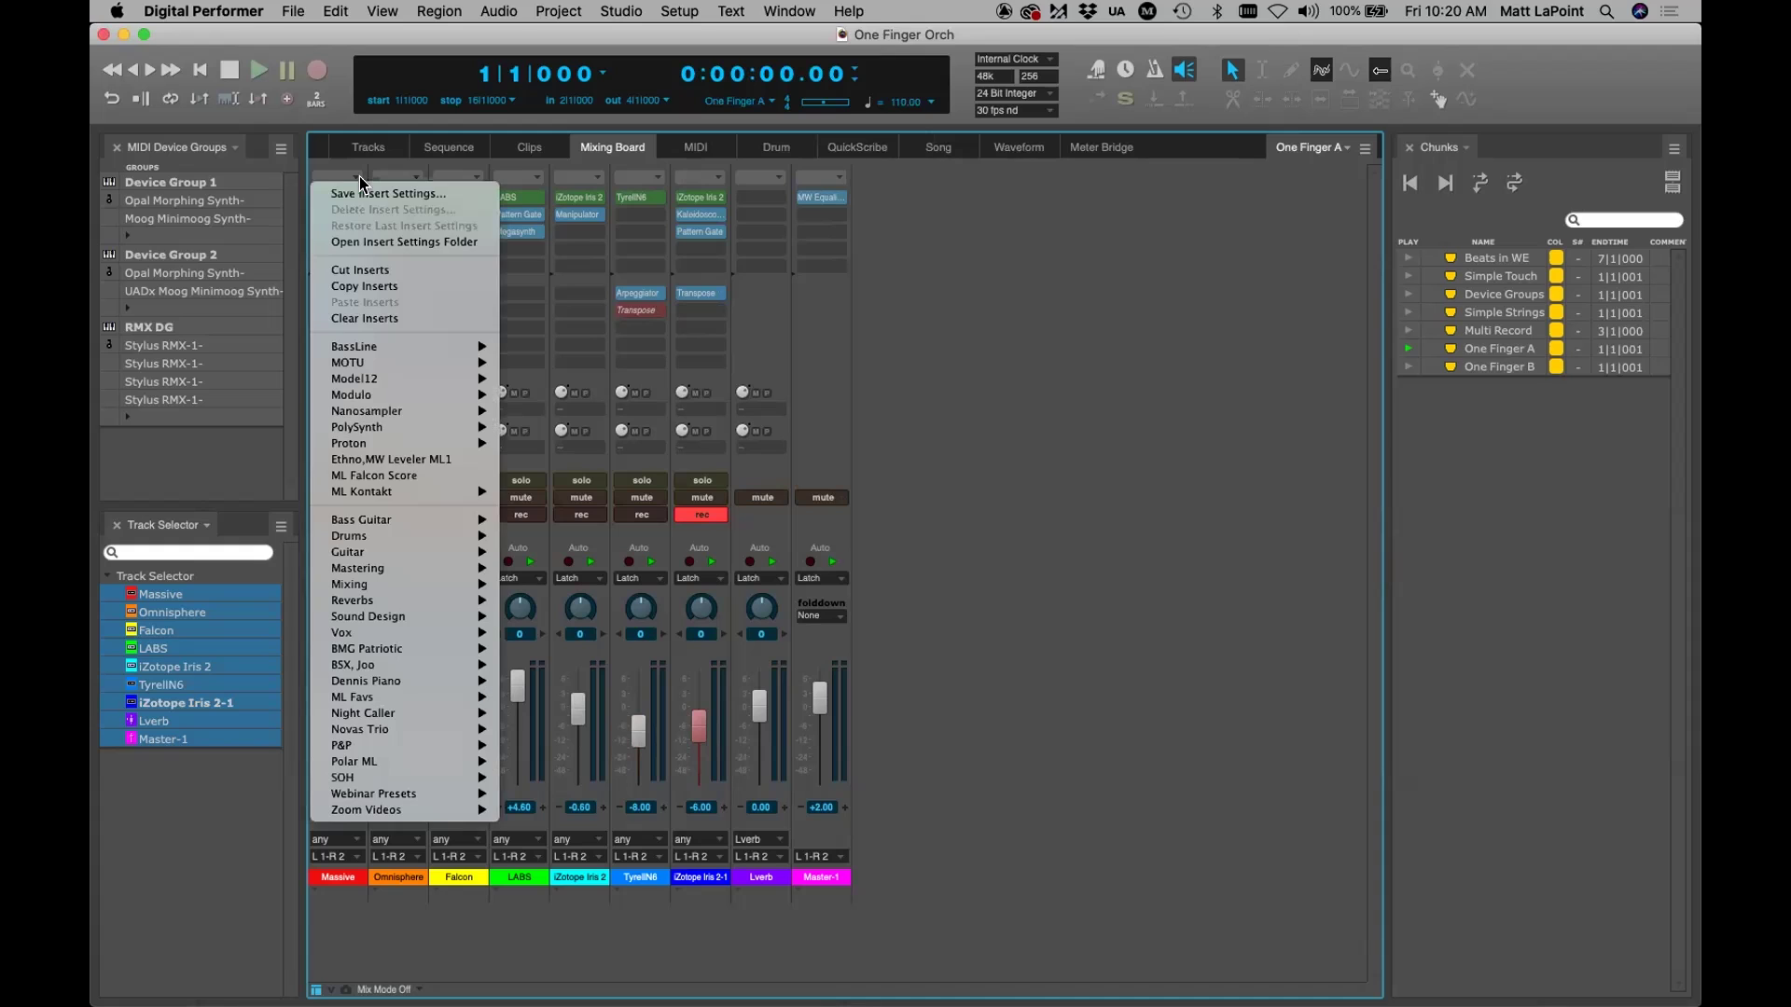
left_click(1015, 266)
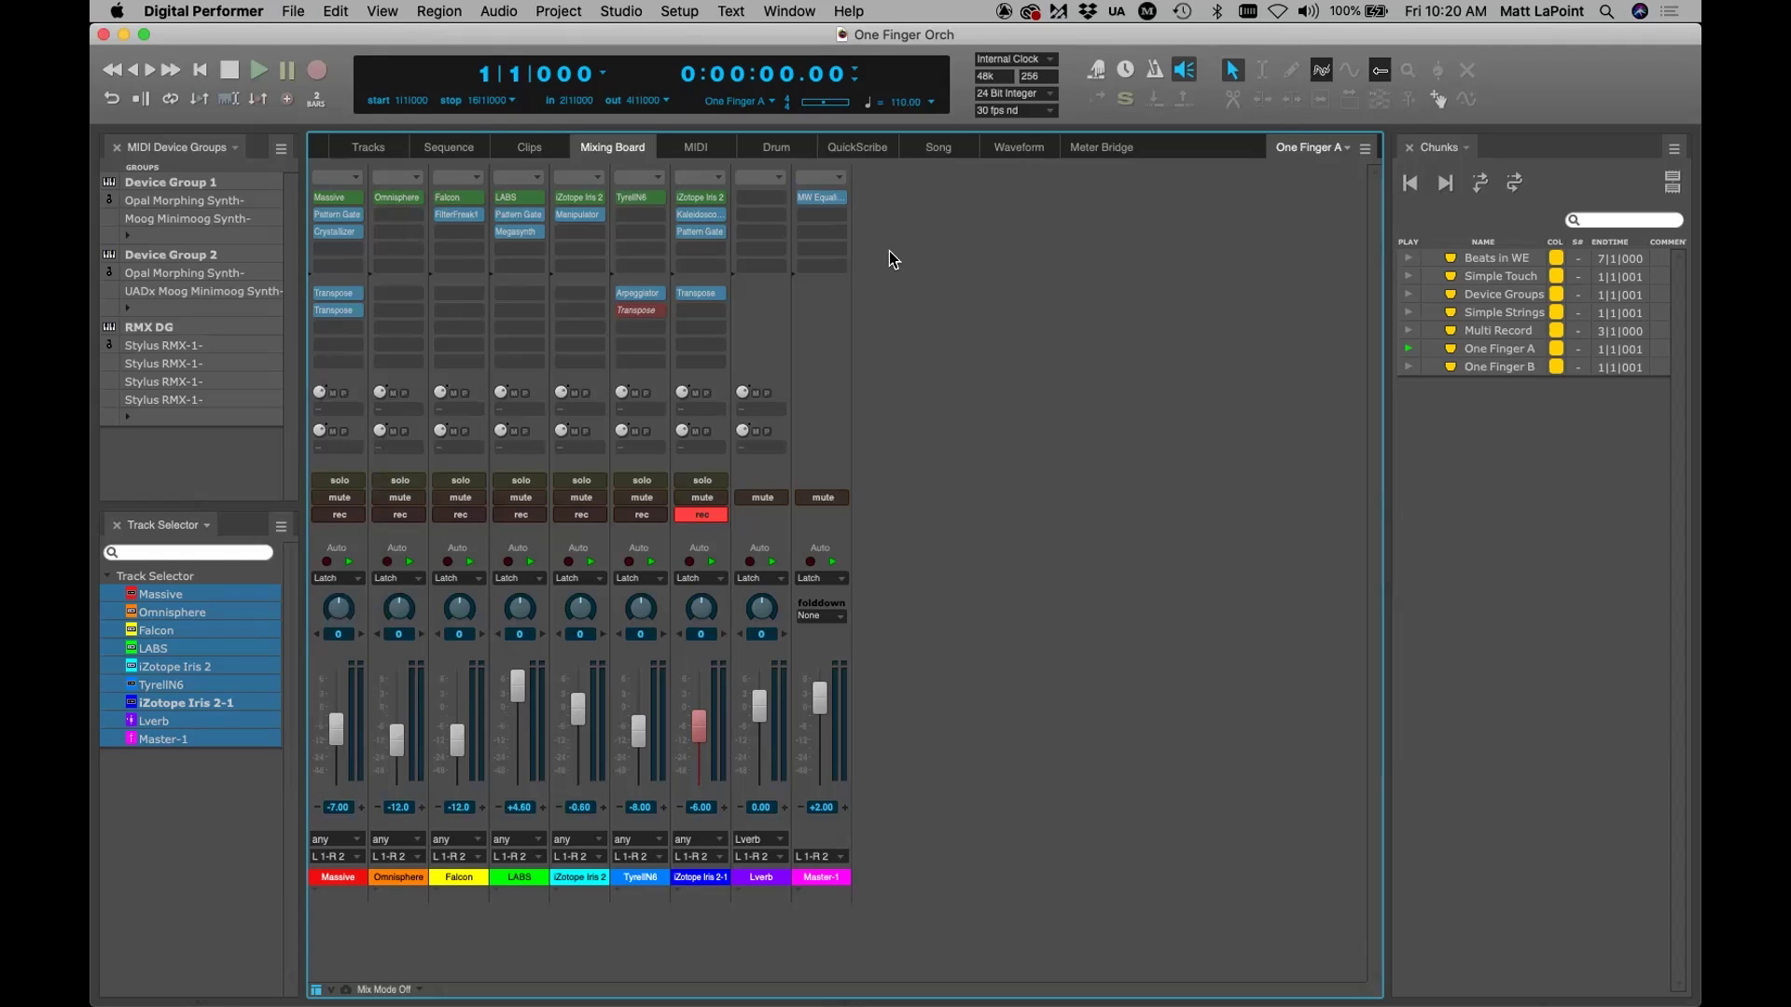
Start saving the Massive track's insert settings as a preset in the MAS Common folder
left_click(335, 178)
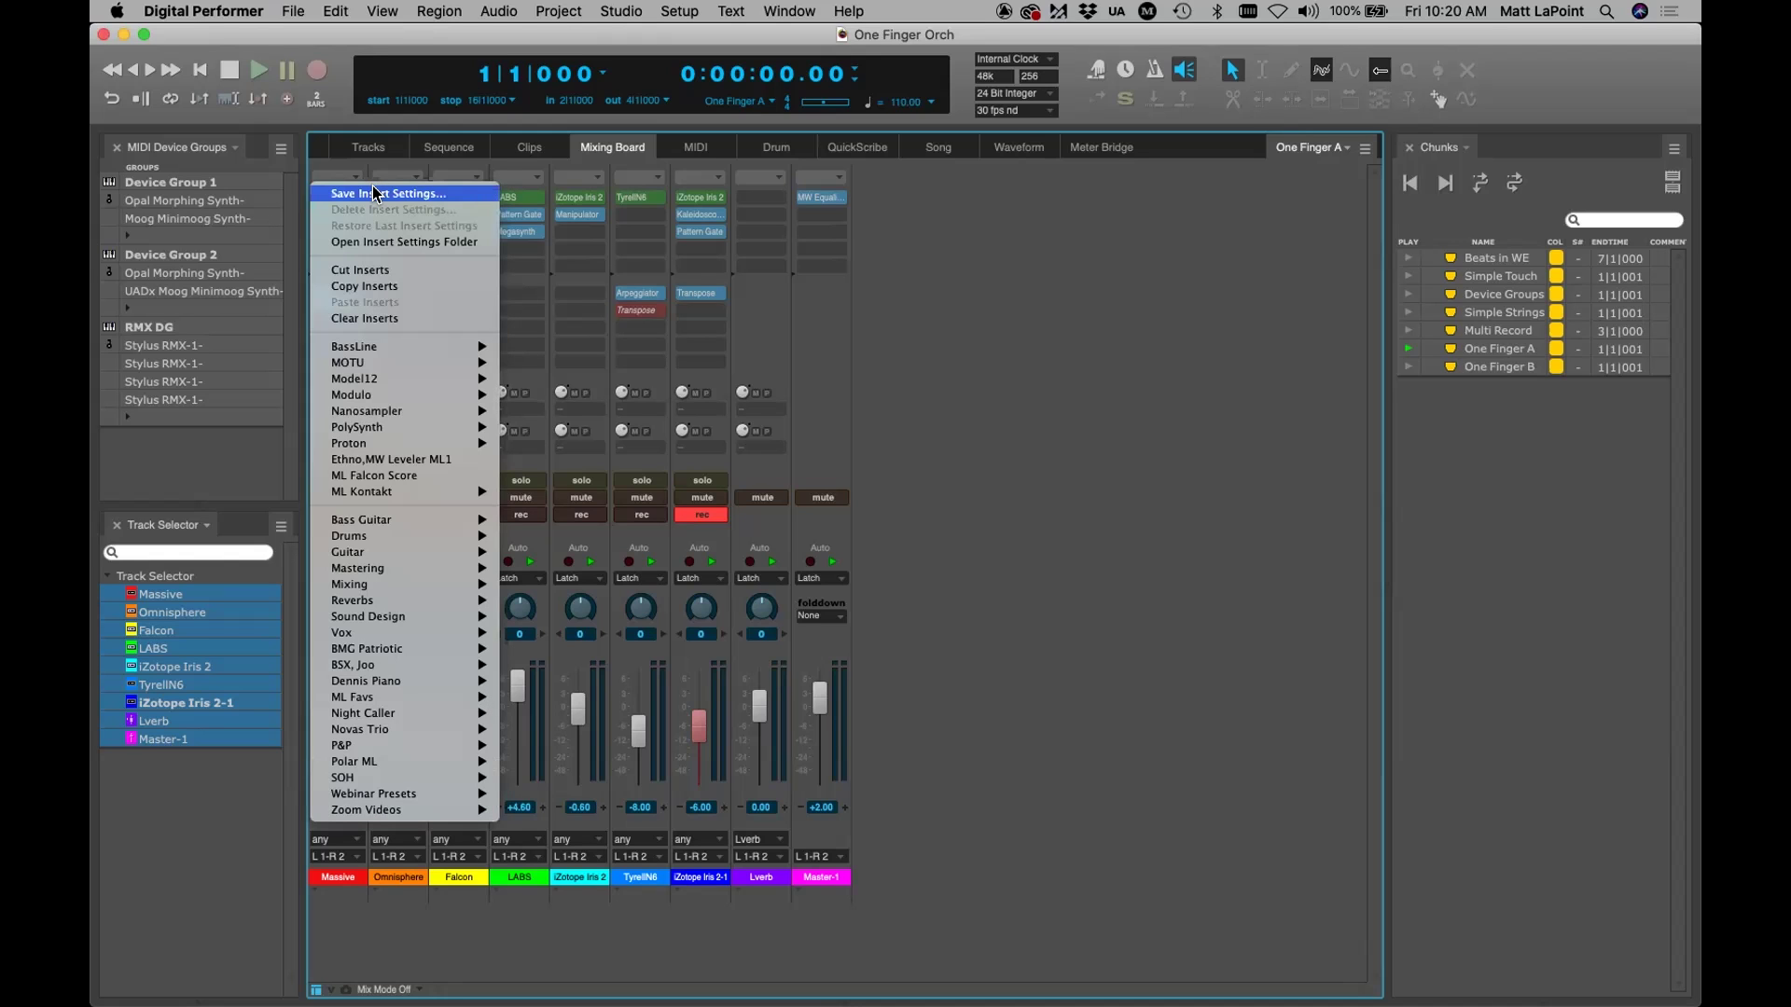
left_click(374, 193)
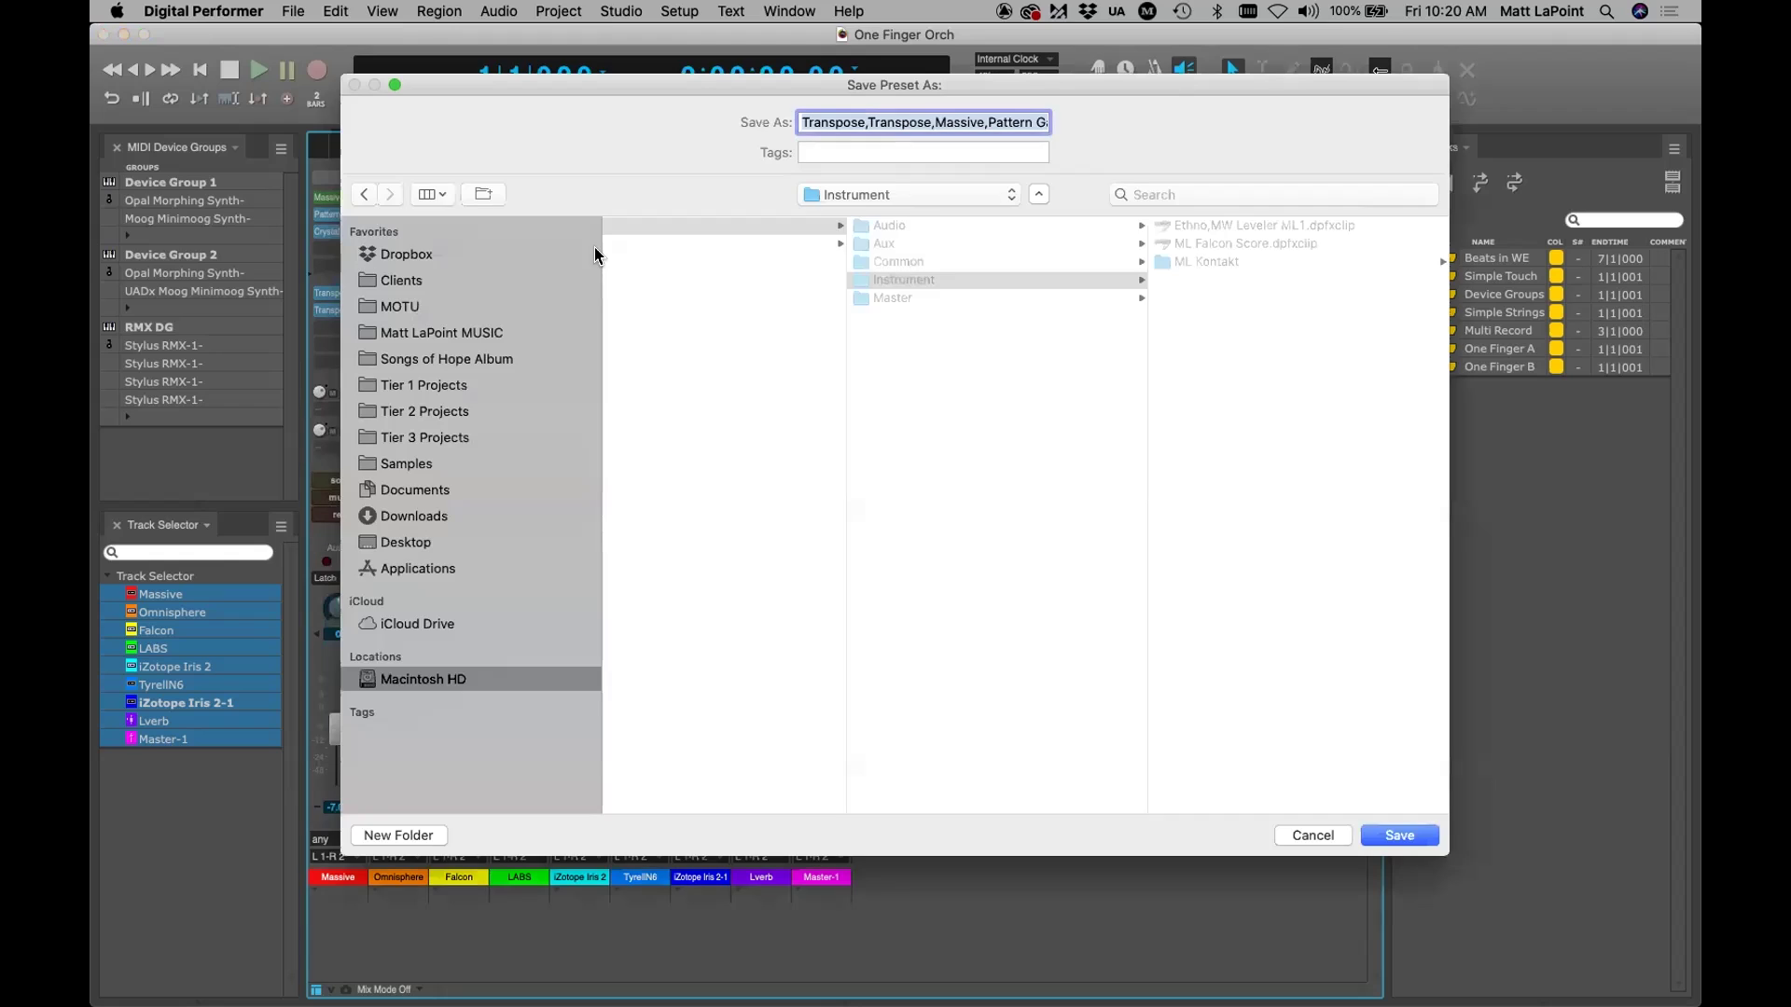
left_click(932, 320)
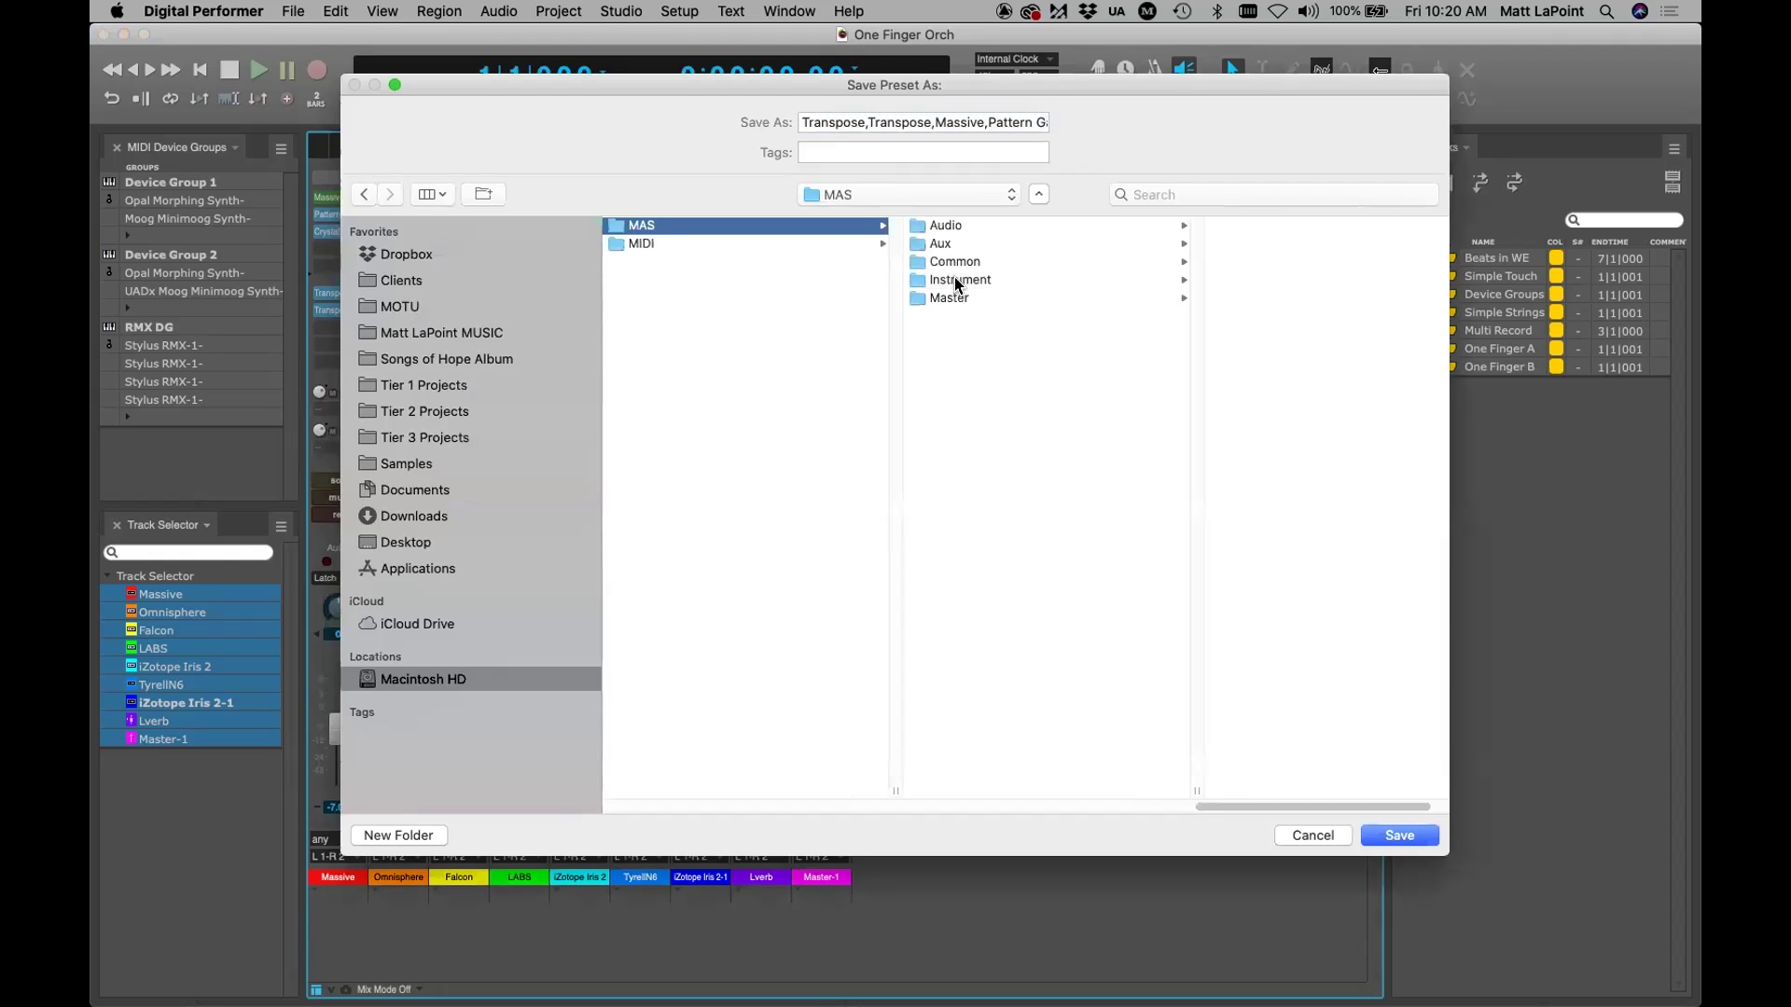
left_click(975, 264)
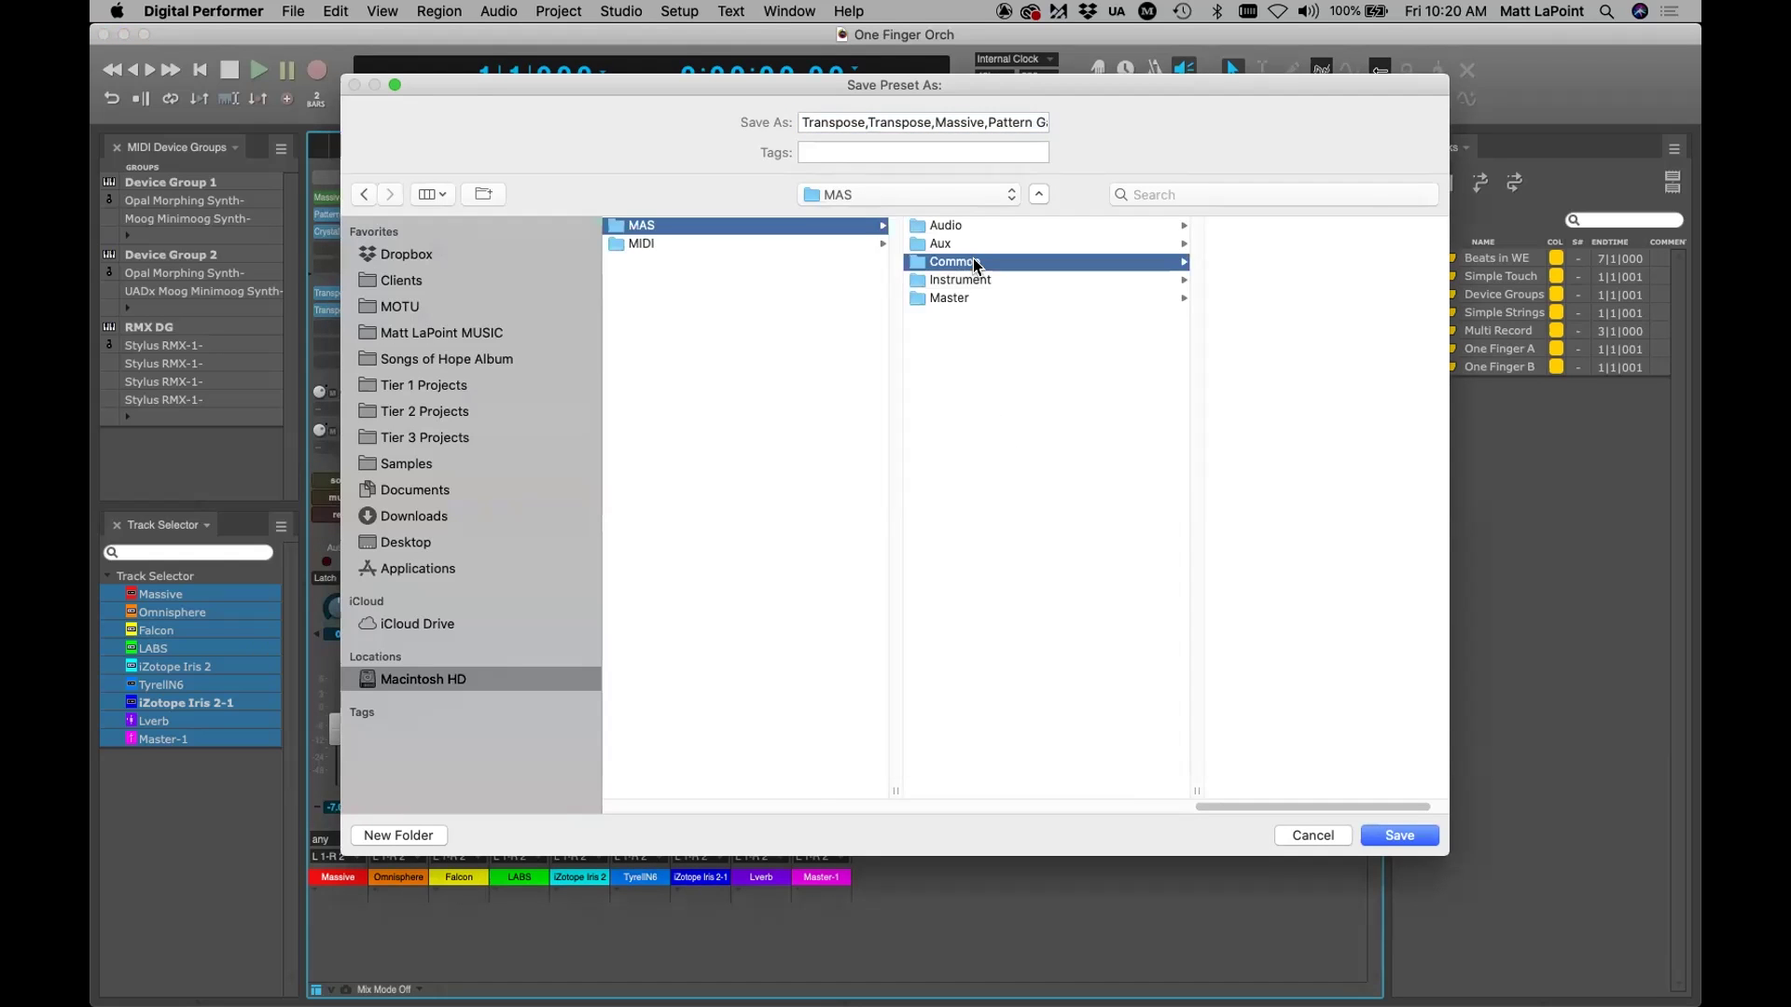
Name the insert settings preset "ML Web", save it and choose it from Massive's insert settings
left_click(928, 124)
left_click_drag(961, 122, 800, 122)
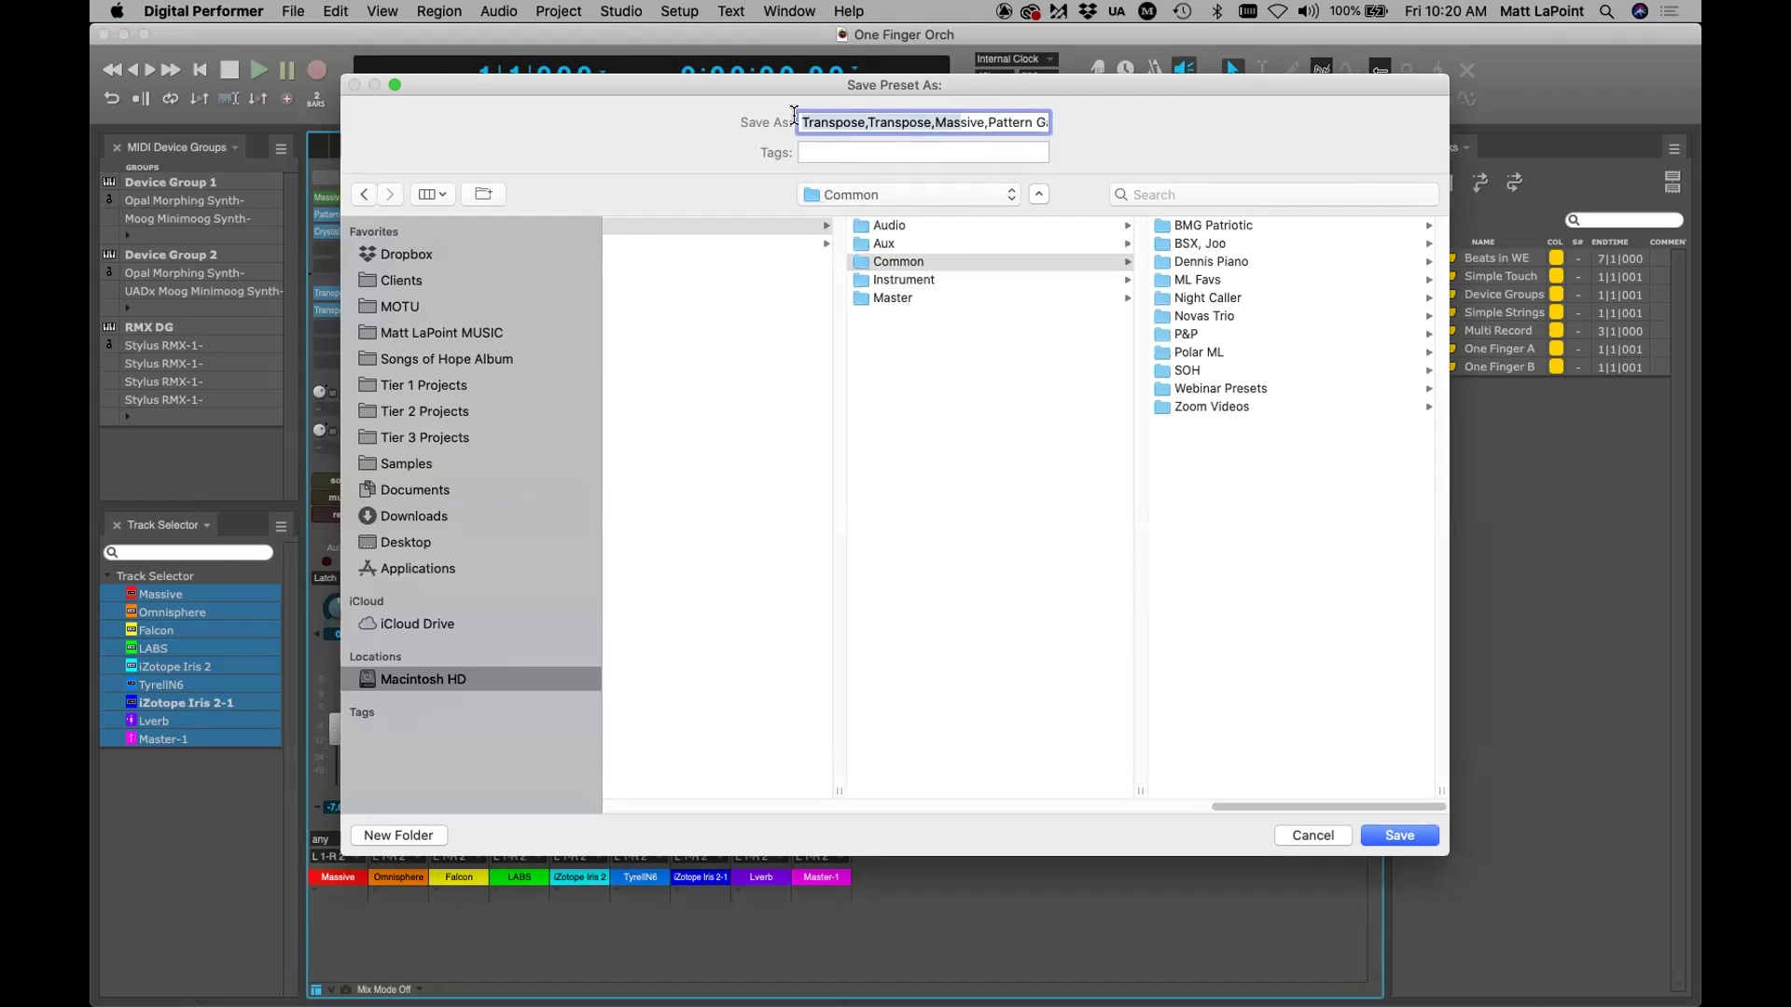
left_click(976, 119)
left_click_drag(1035, 120, 758, 114)
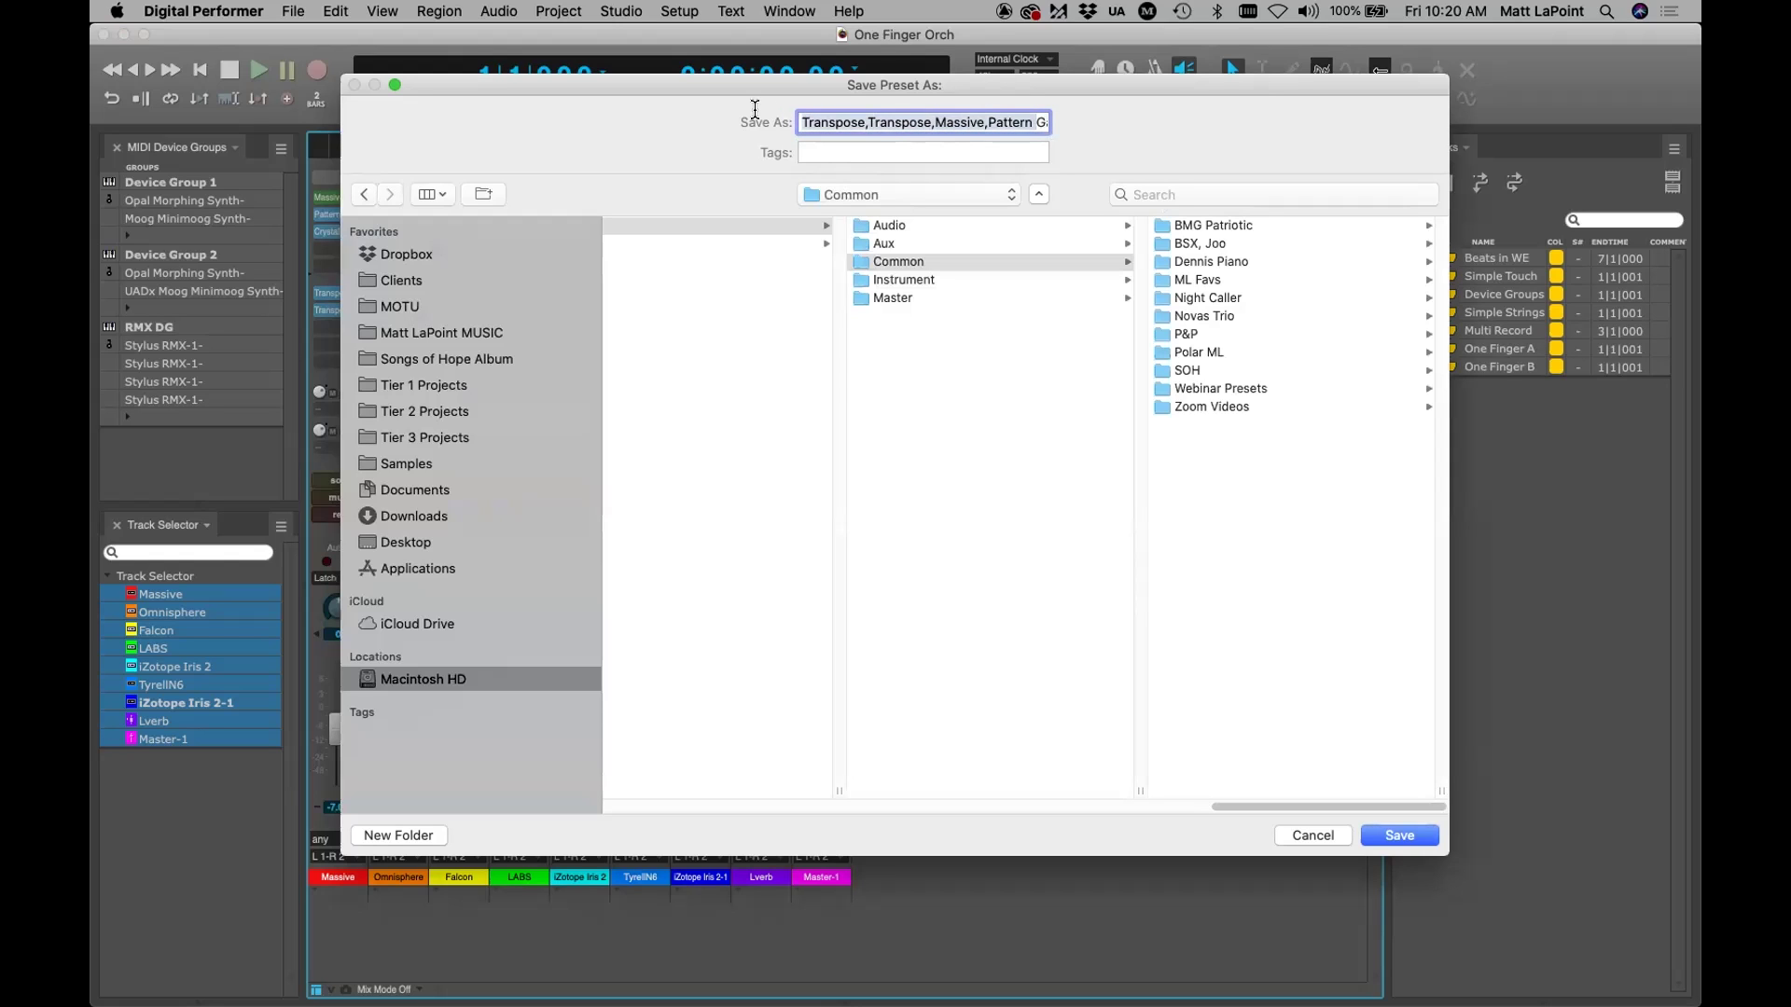
key("BackSpace")
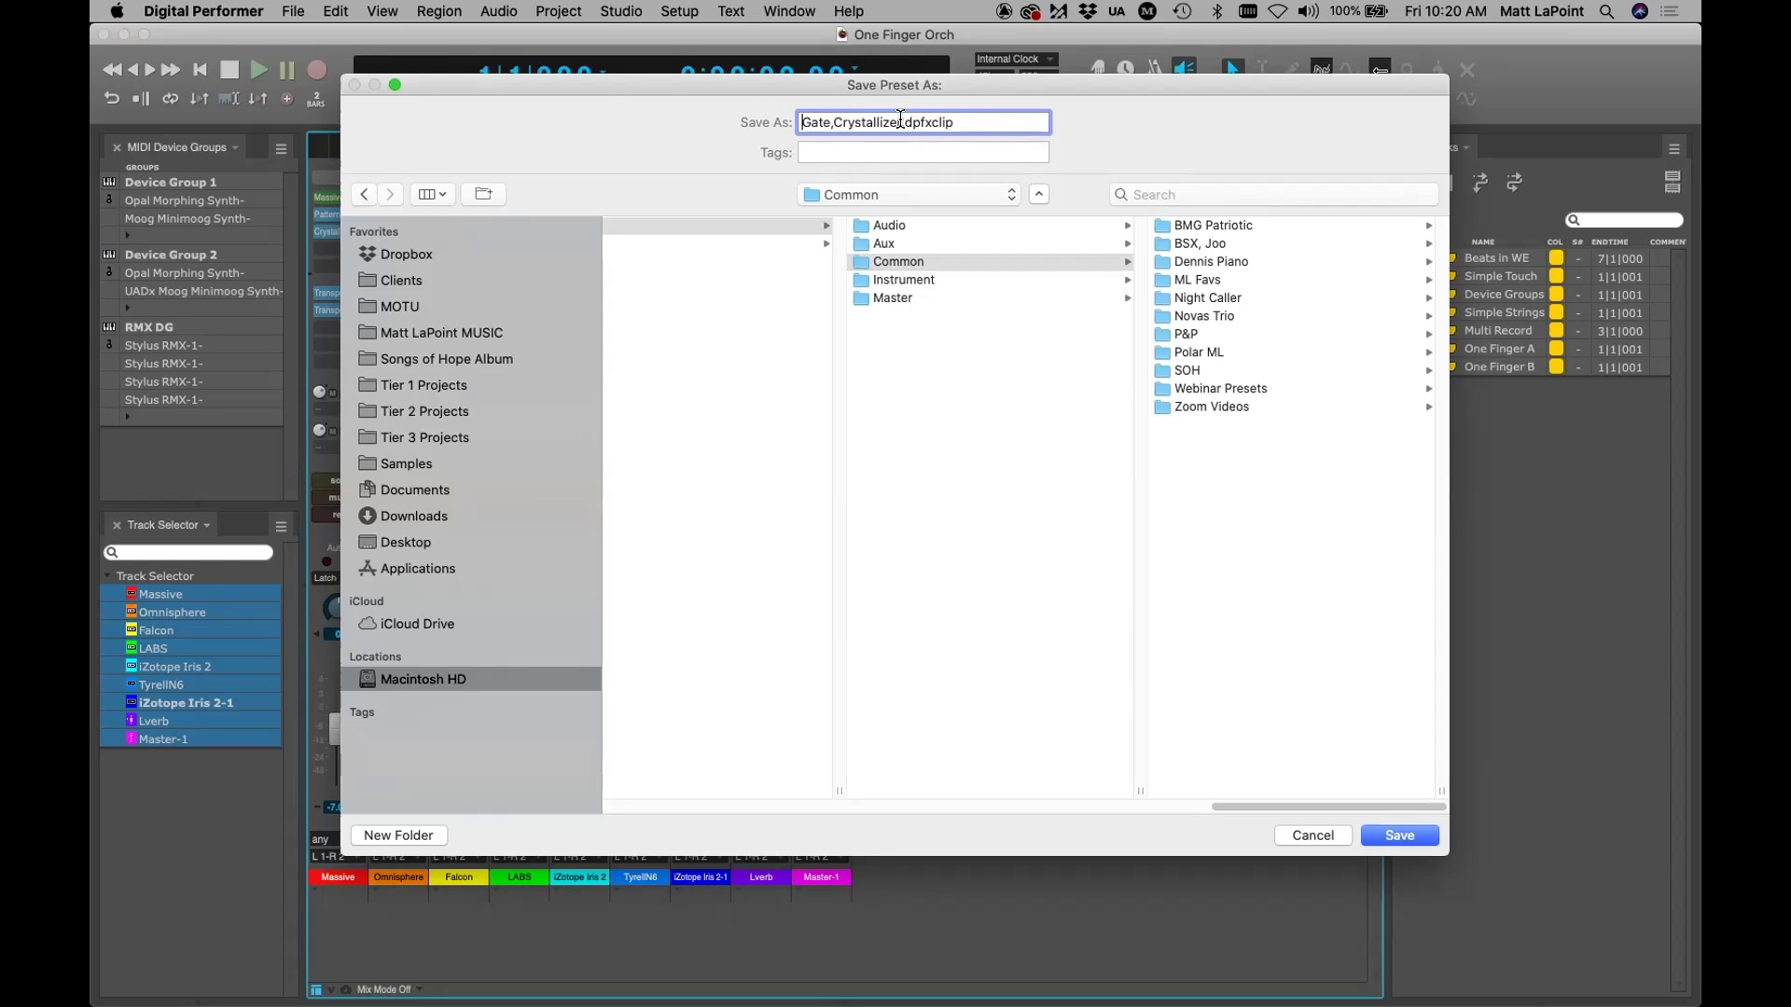
left_click_drag(901, 122, 709, 100)
type("ML WEb")
key("BackSpace")
key("BackSpace")
type("eb")
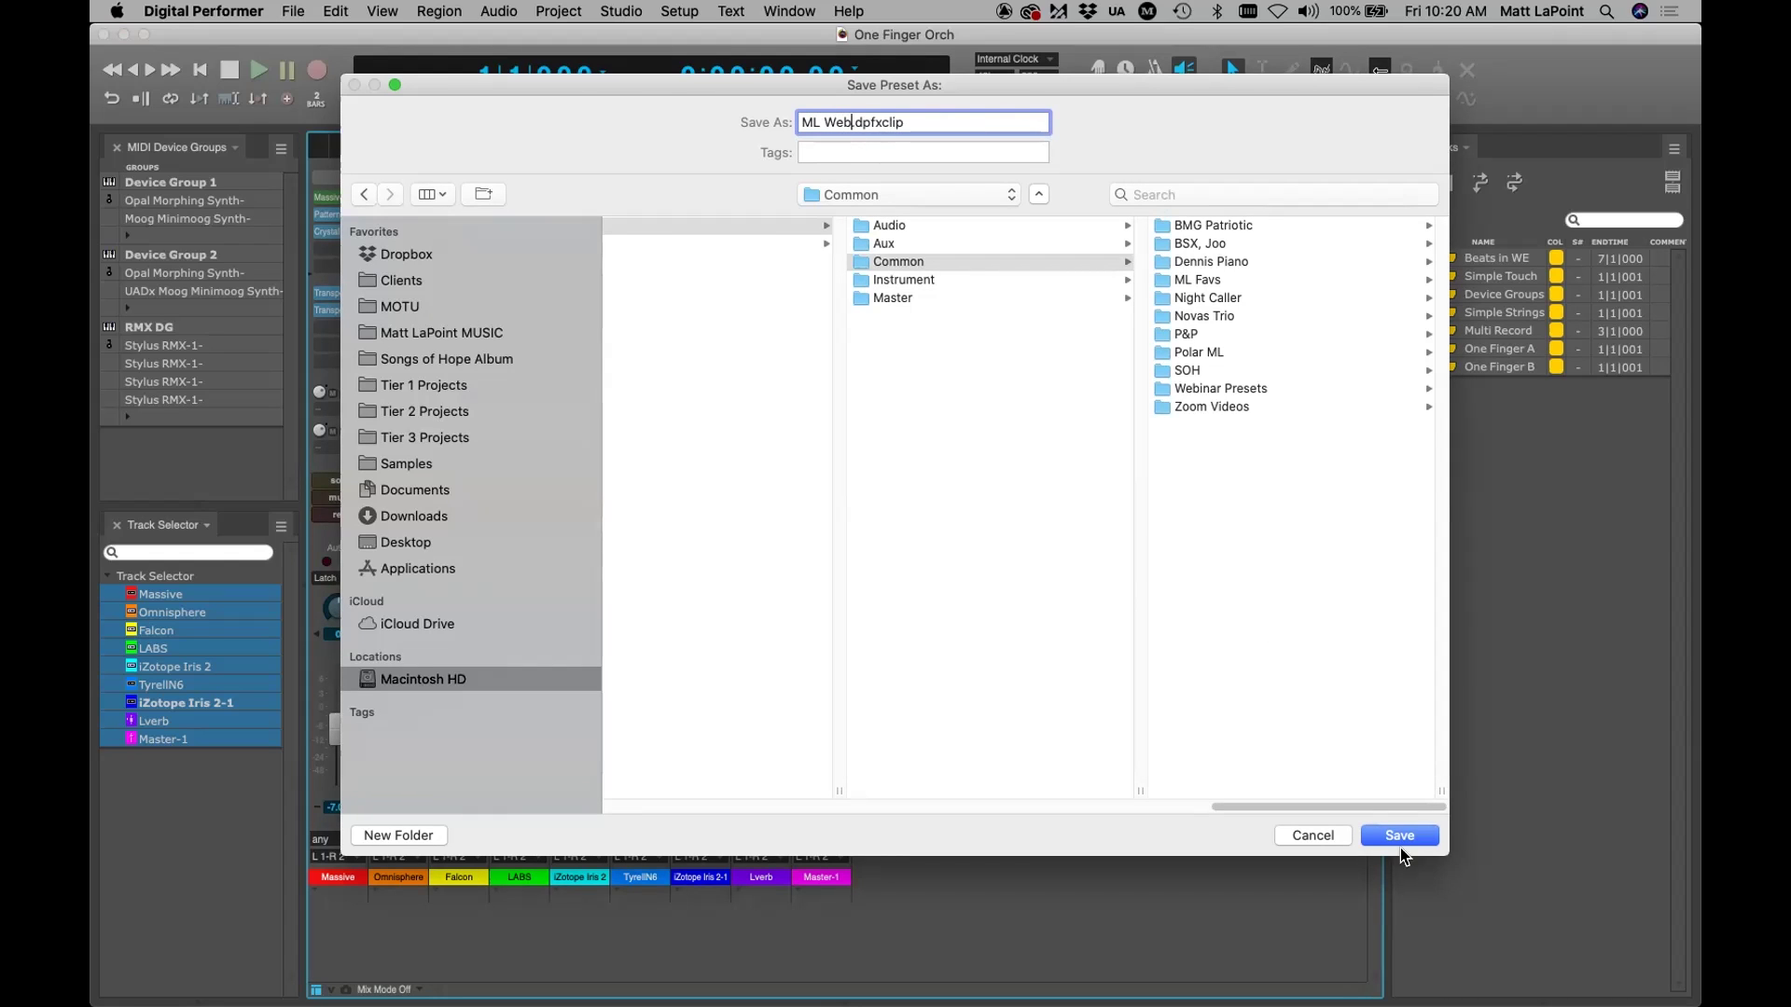
left_click(1399, 835)
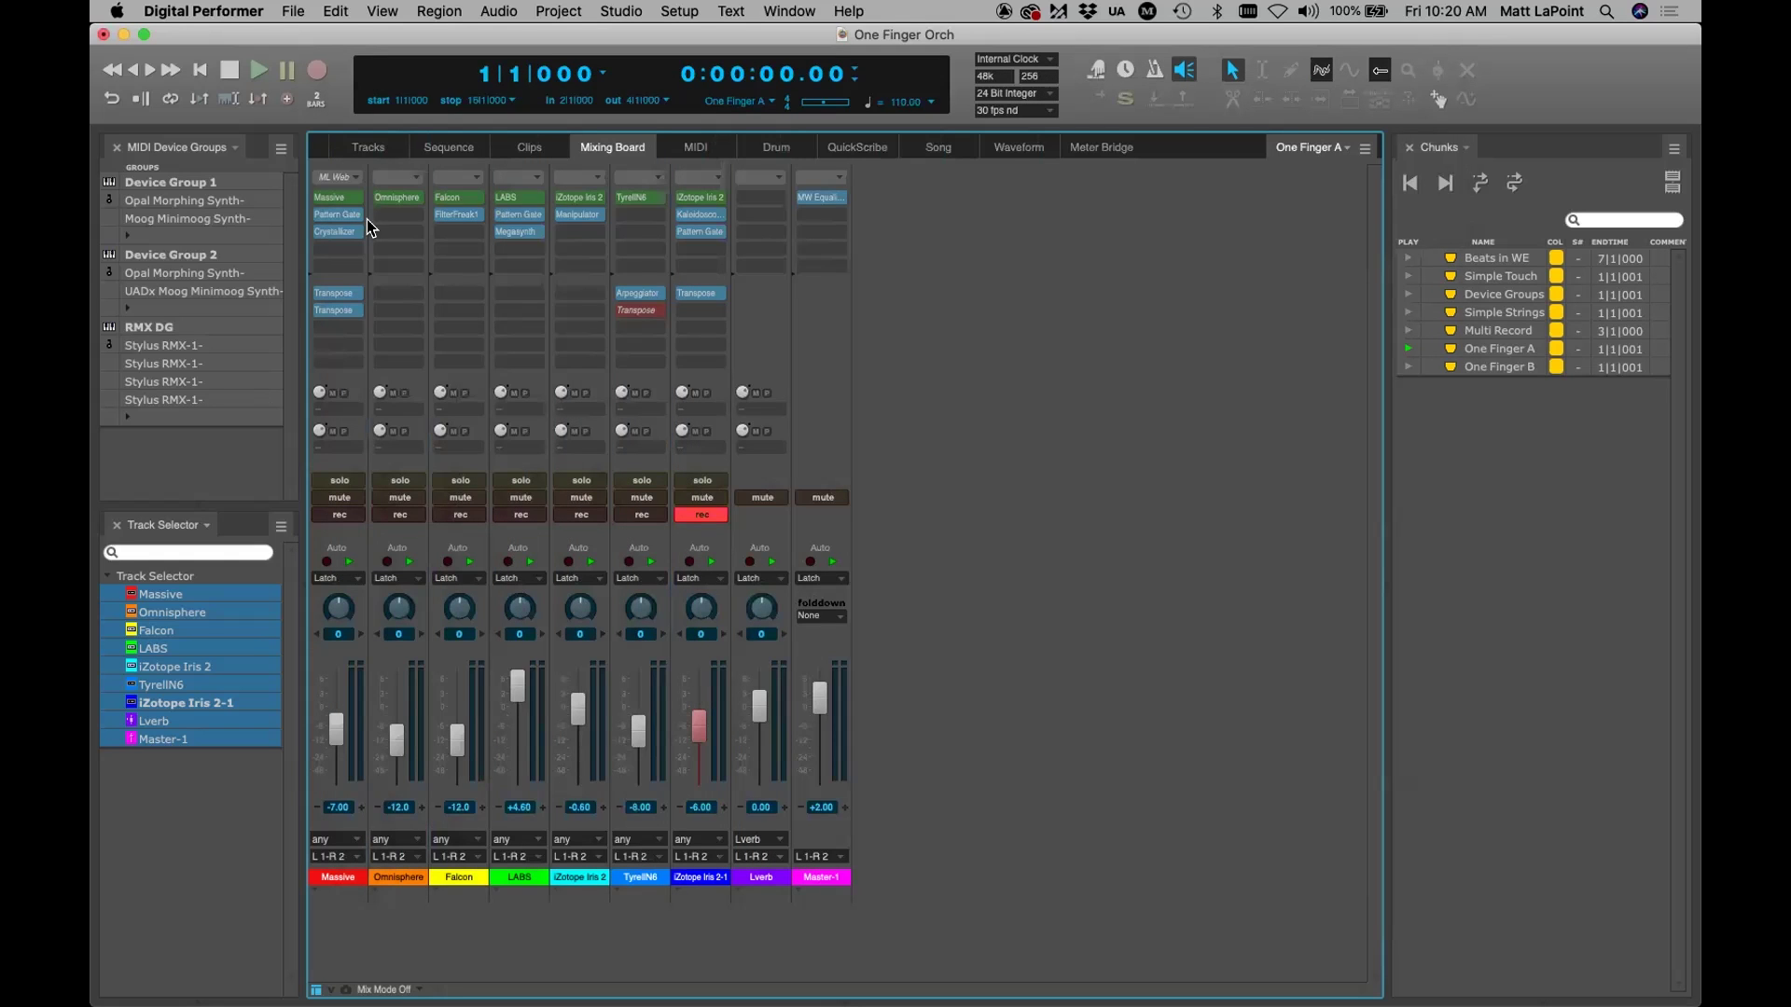
left_click(355, 177)
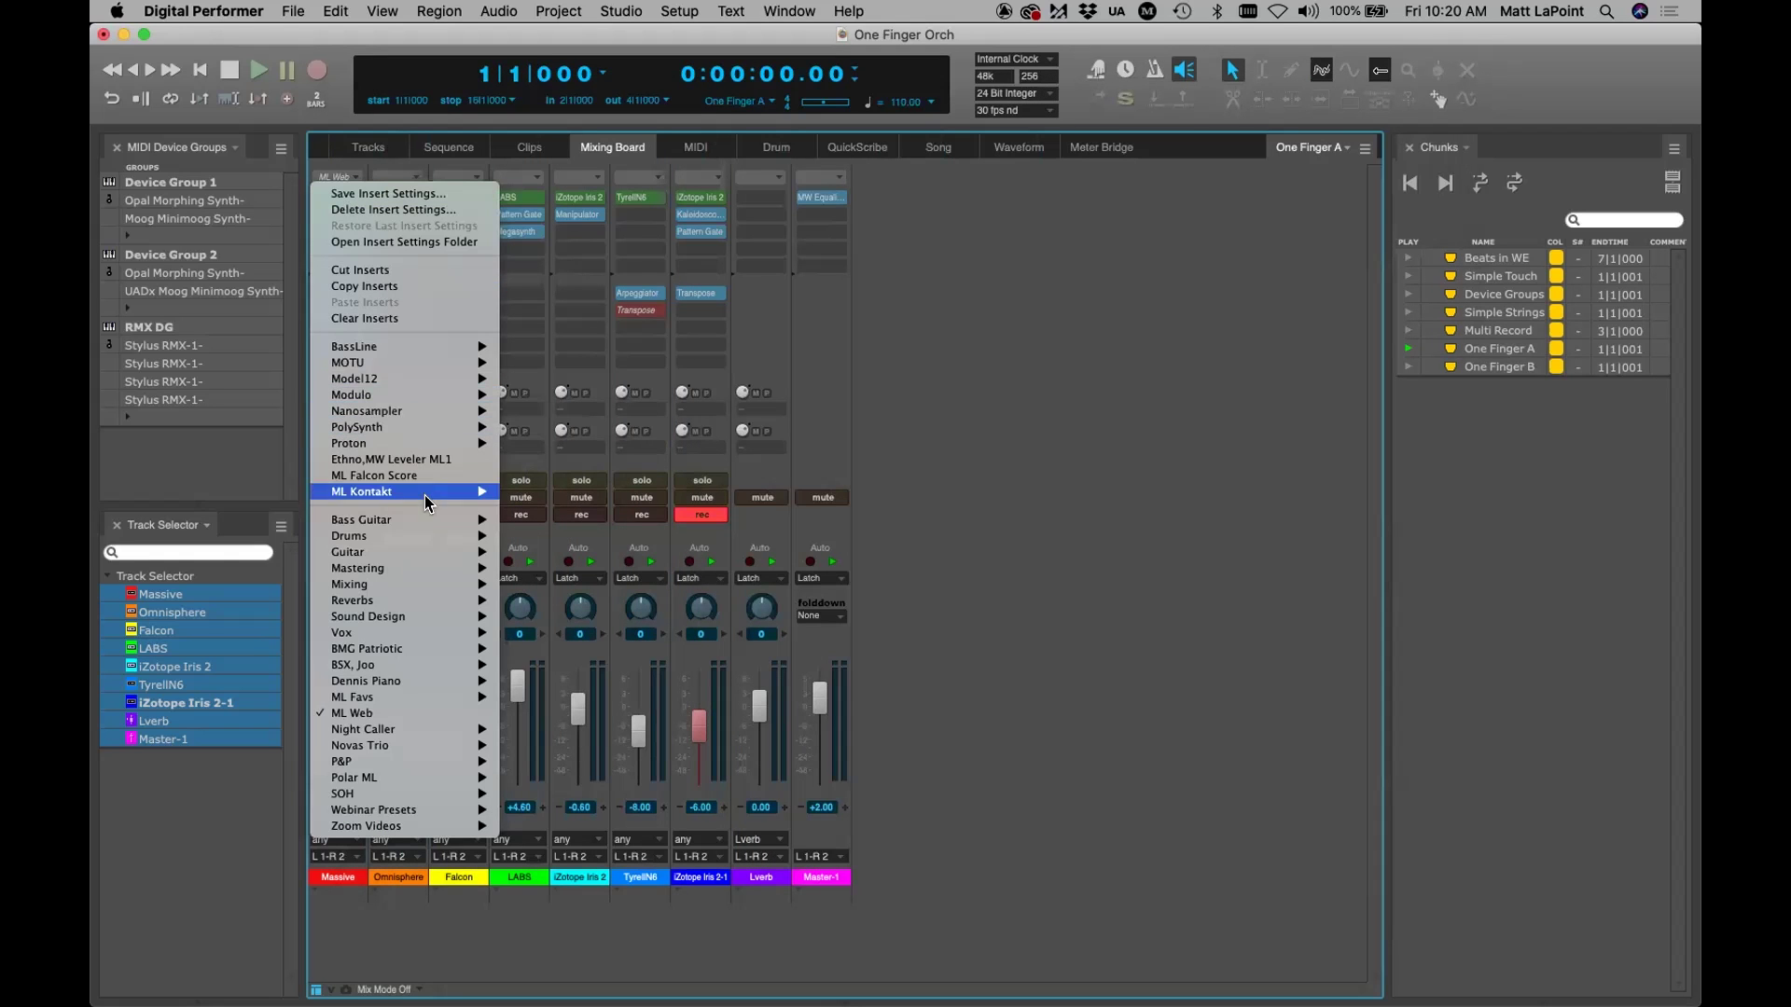
left_click(407, 713)
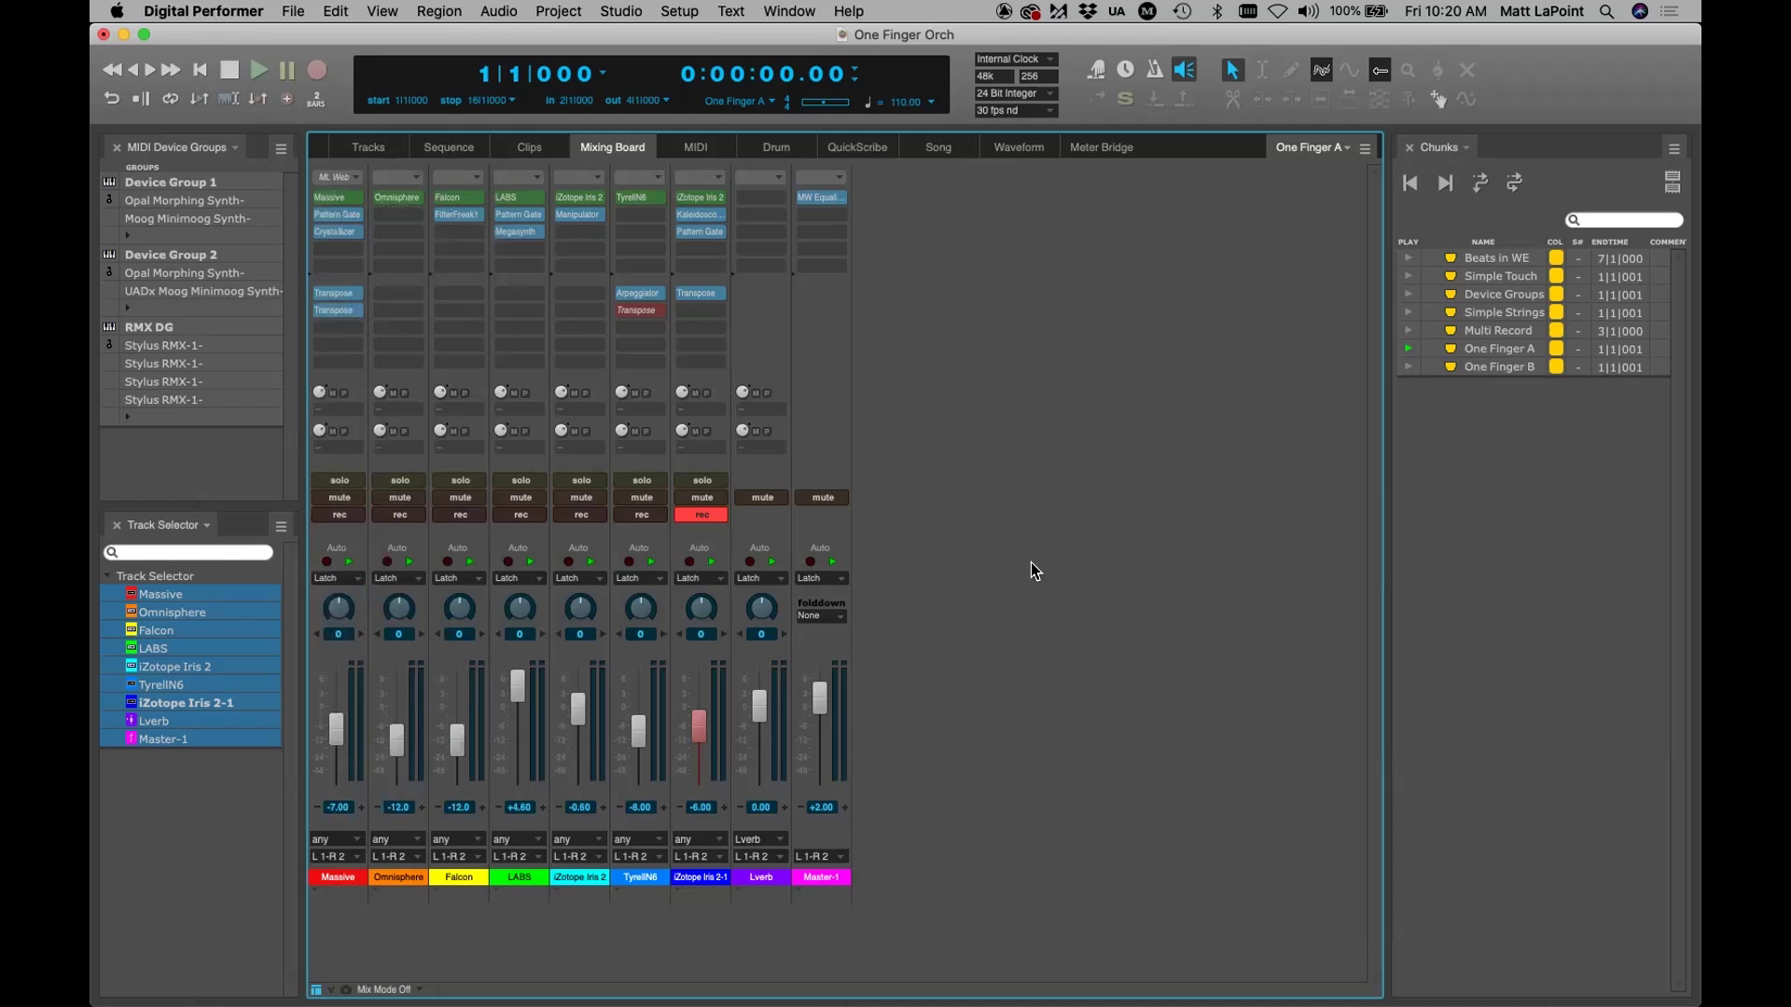
Turn on Multi Record and record-enable all seven instrument tracks, Massive through iZotope Iris 2-1, in the Tracks window
left_click(676, 513)
left_click(369, 146)
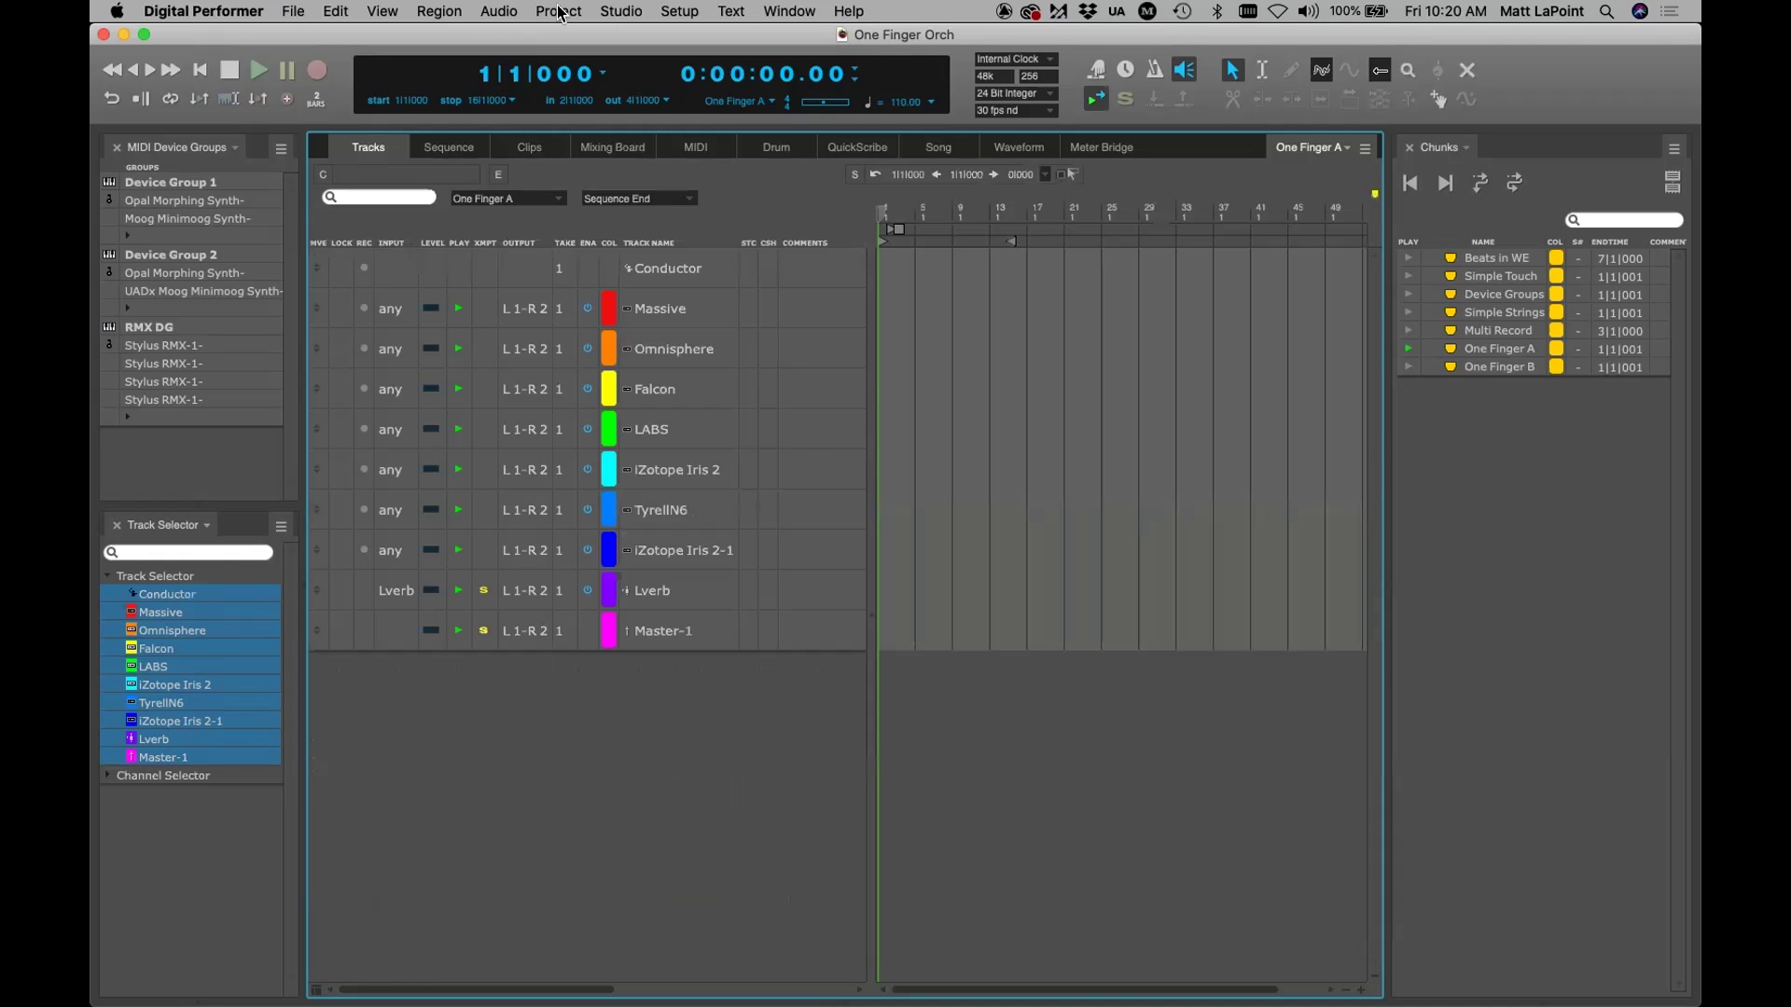
left_click(618, 11)
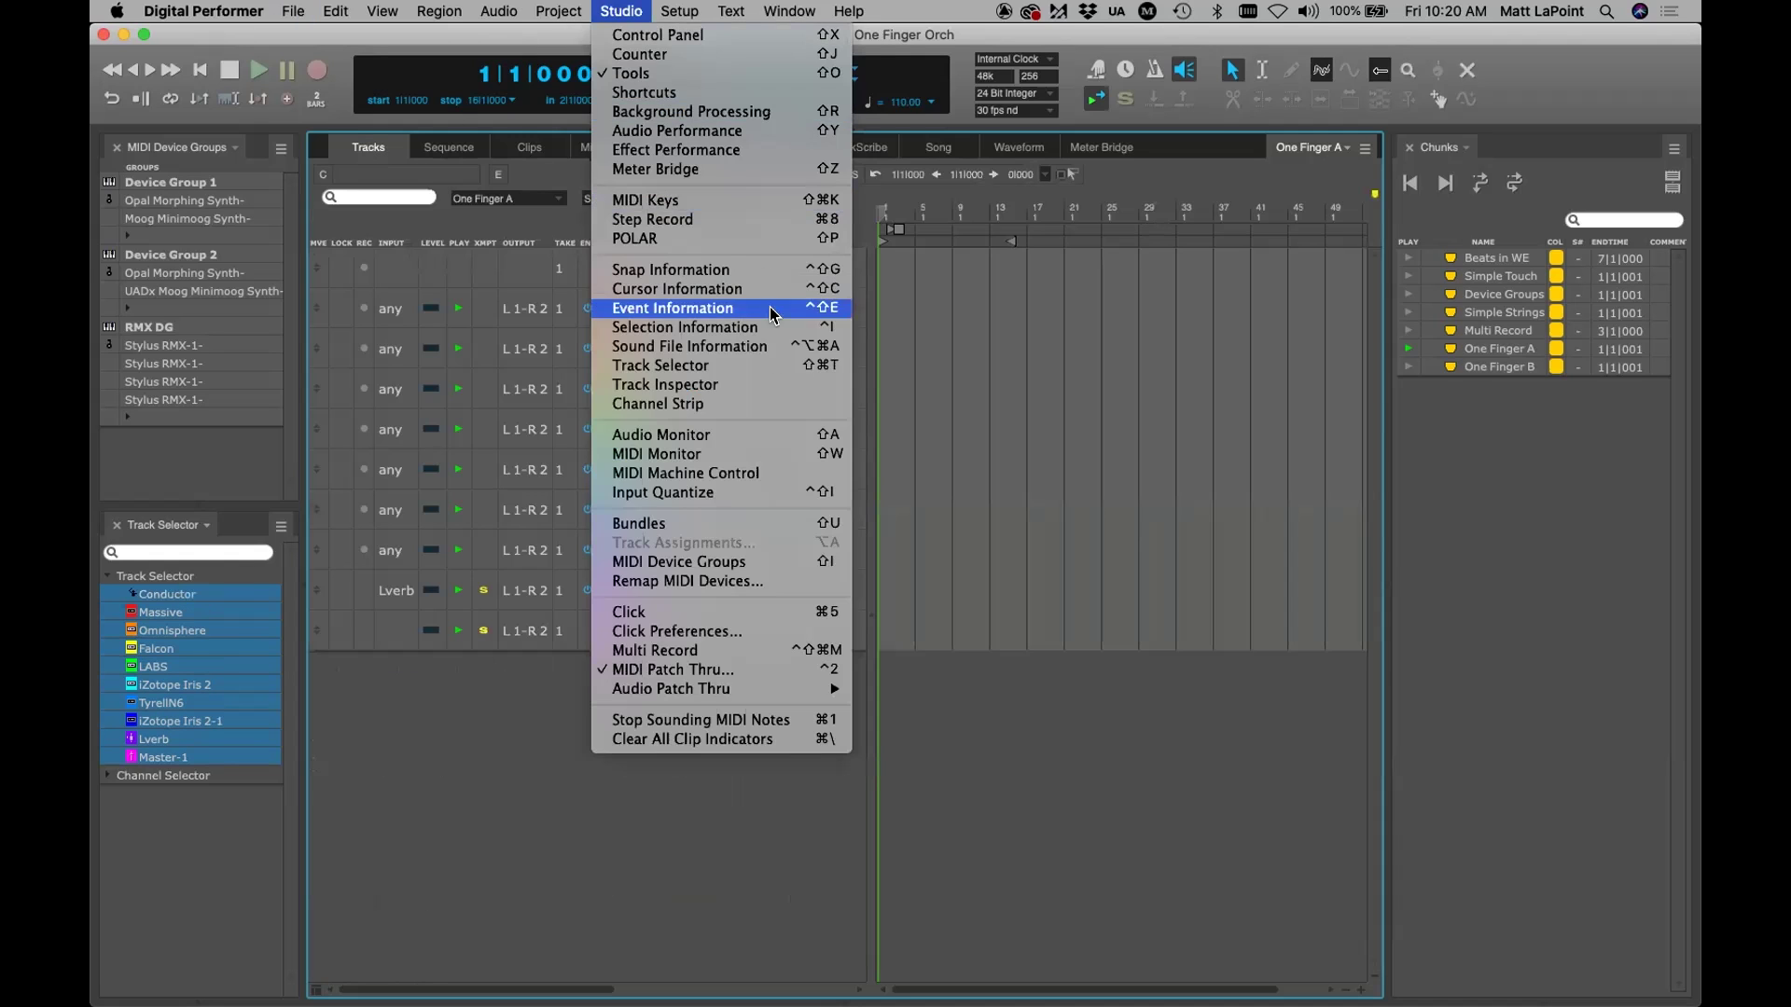
left_click(718, 652)
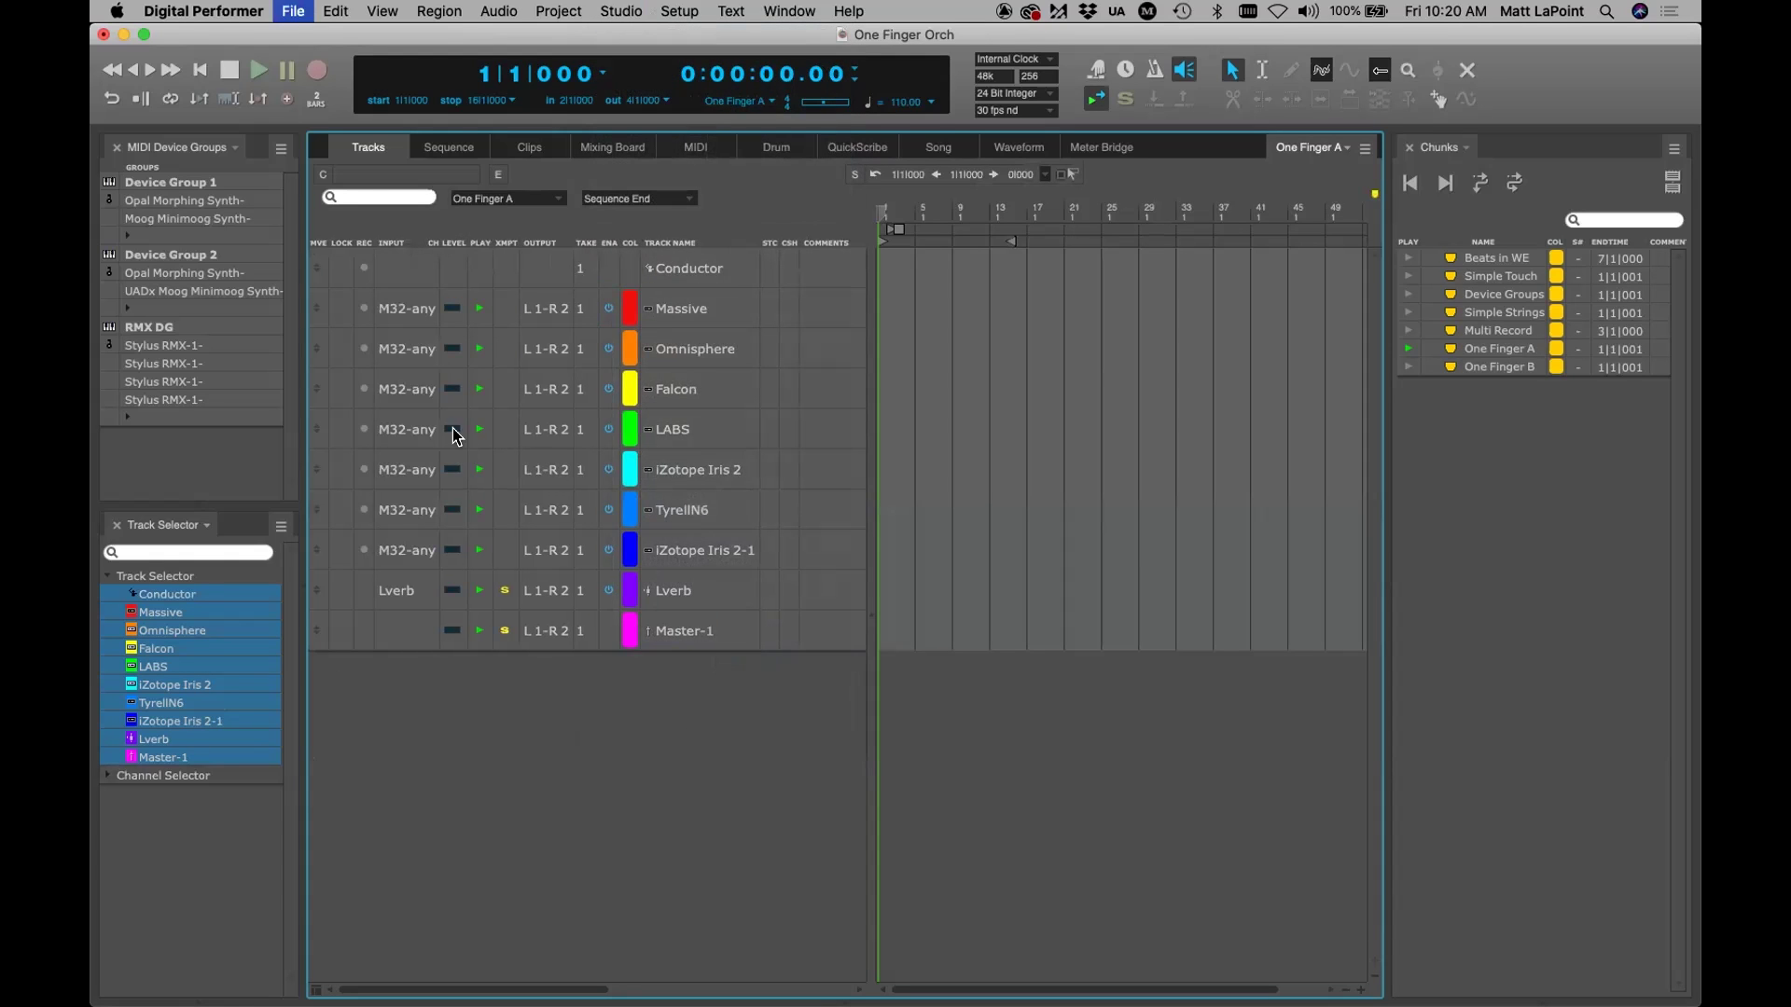
left_click_drag(363, 308, 369, 550)
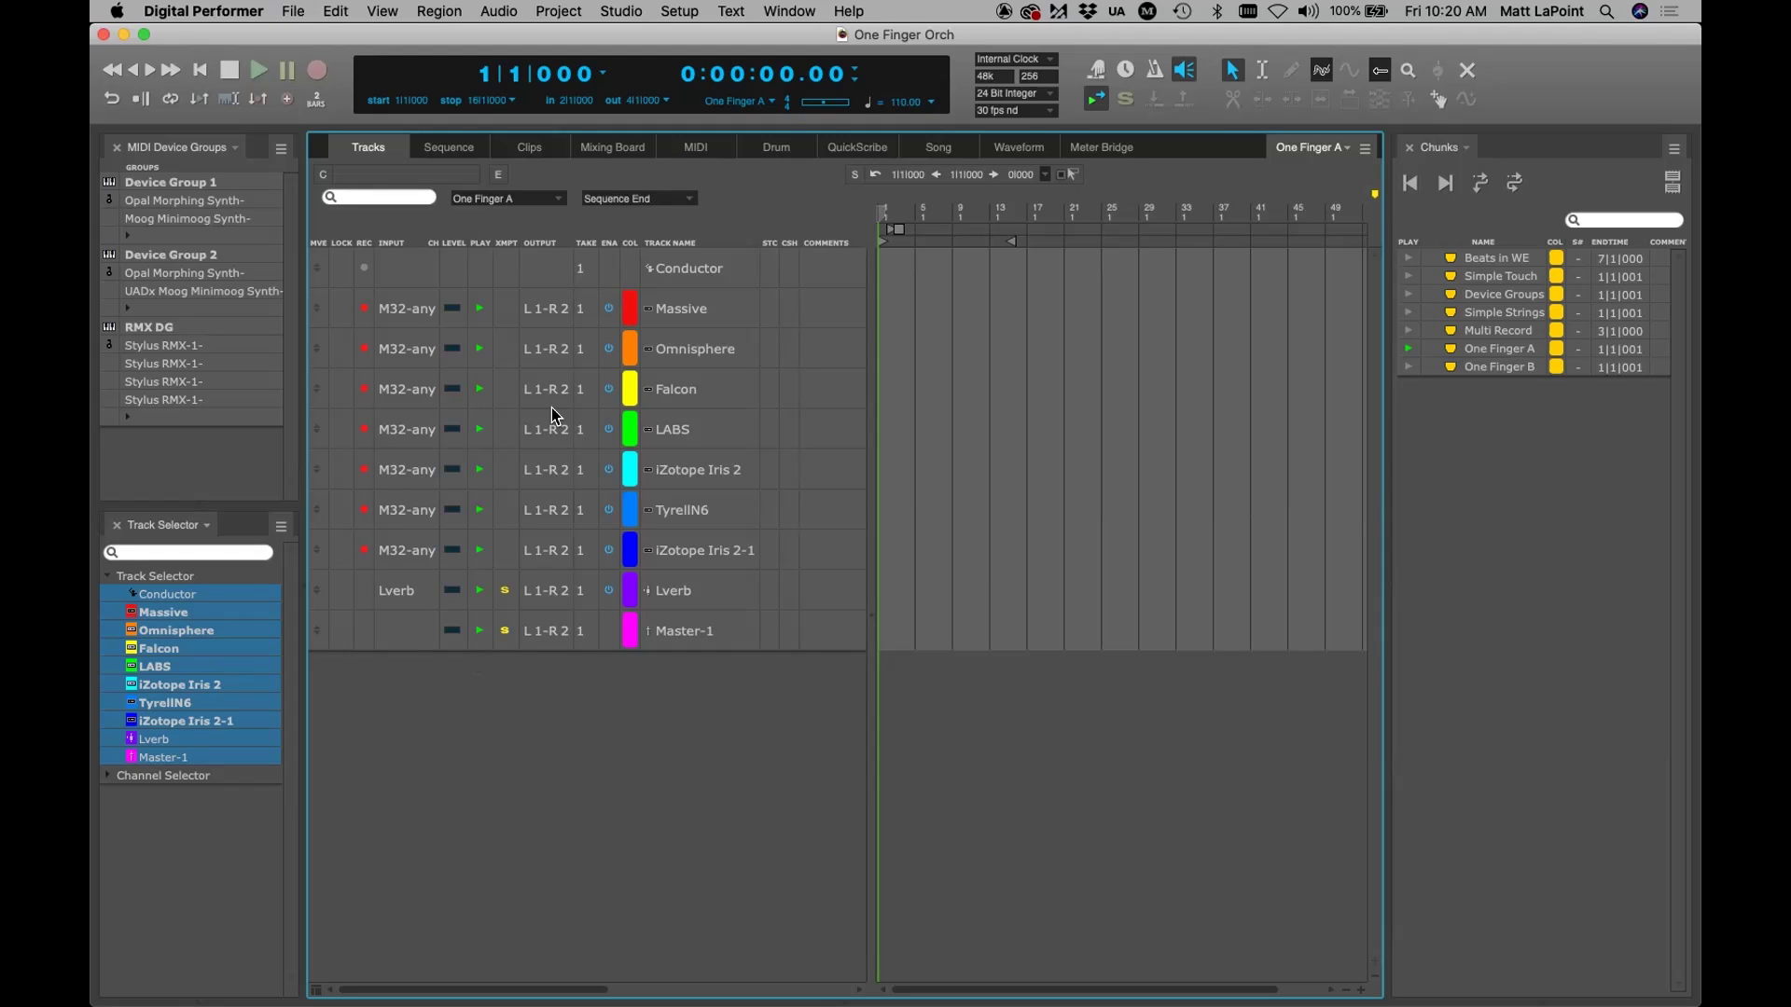
Disarm the Falcon track, save the project and open Falcon's instrument window
left_click(363, 389)
left_click(364, 349)
left_click(365, 348)
key("super+s")
left_click(694, 399)
double_click(695, 399)
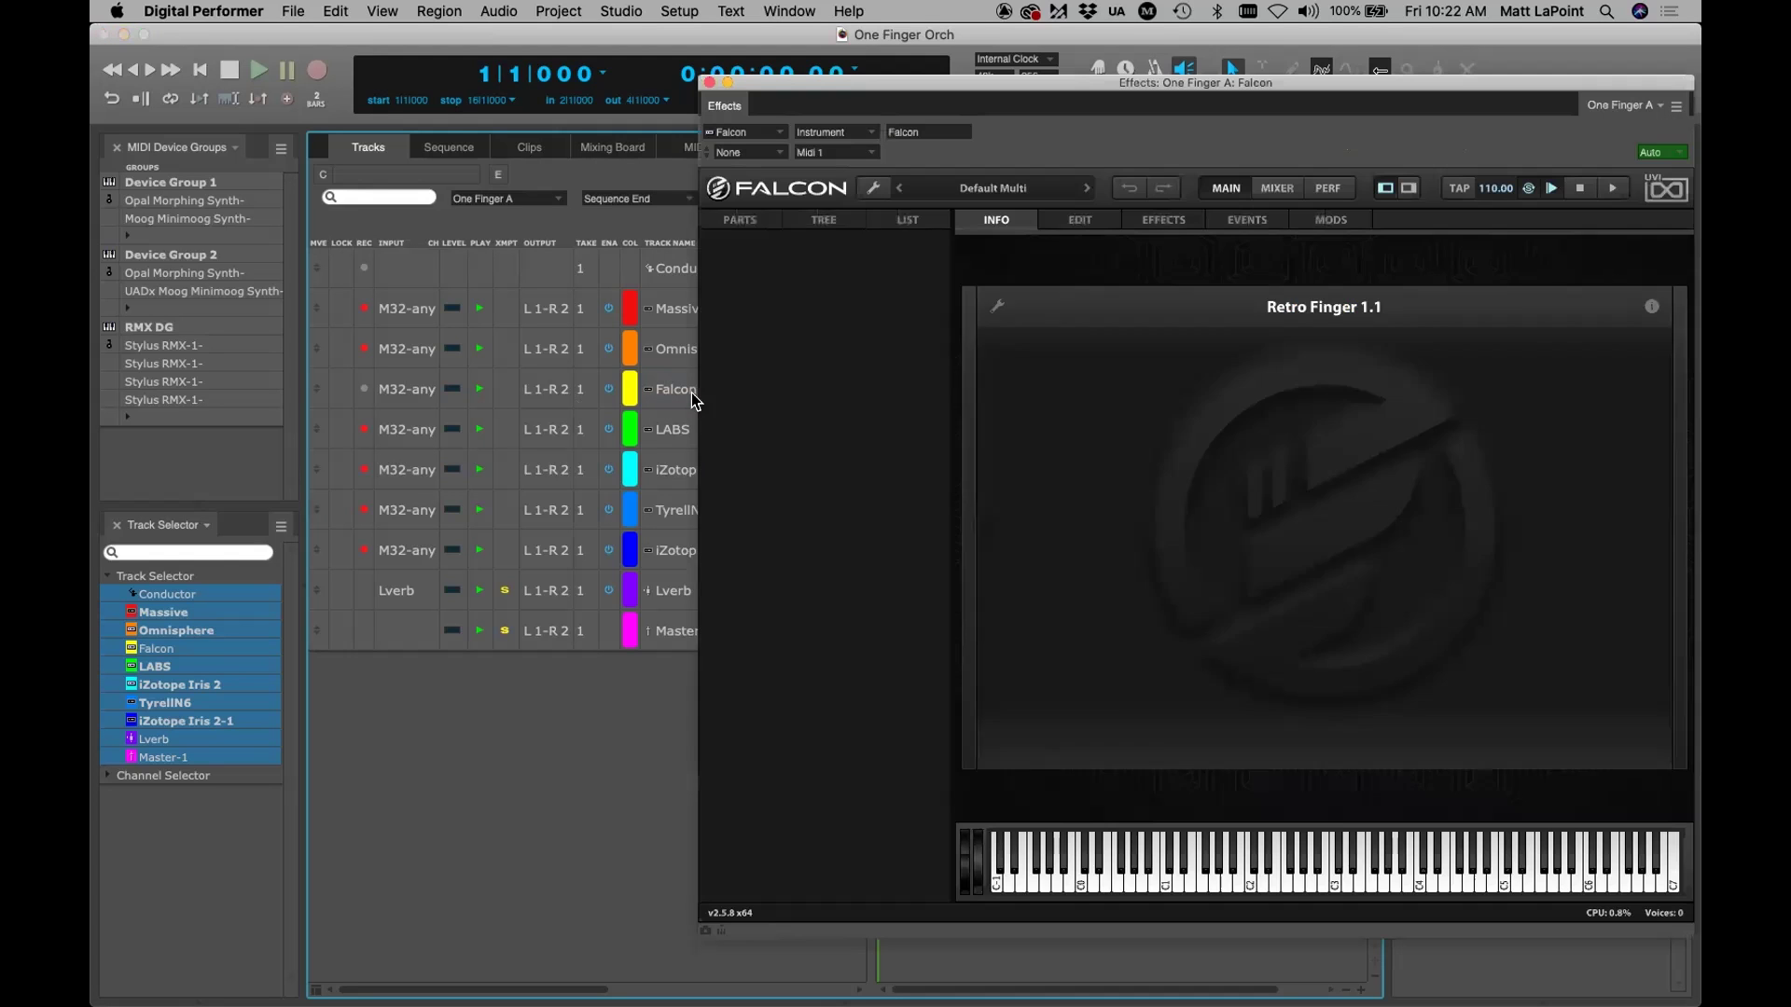
Check Falcon's tempo sync control, close its window, record-enable Falcon again and save the project
left_click_drag(809, 87, 712, 54)
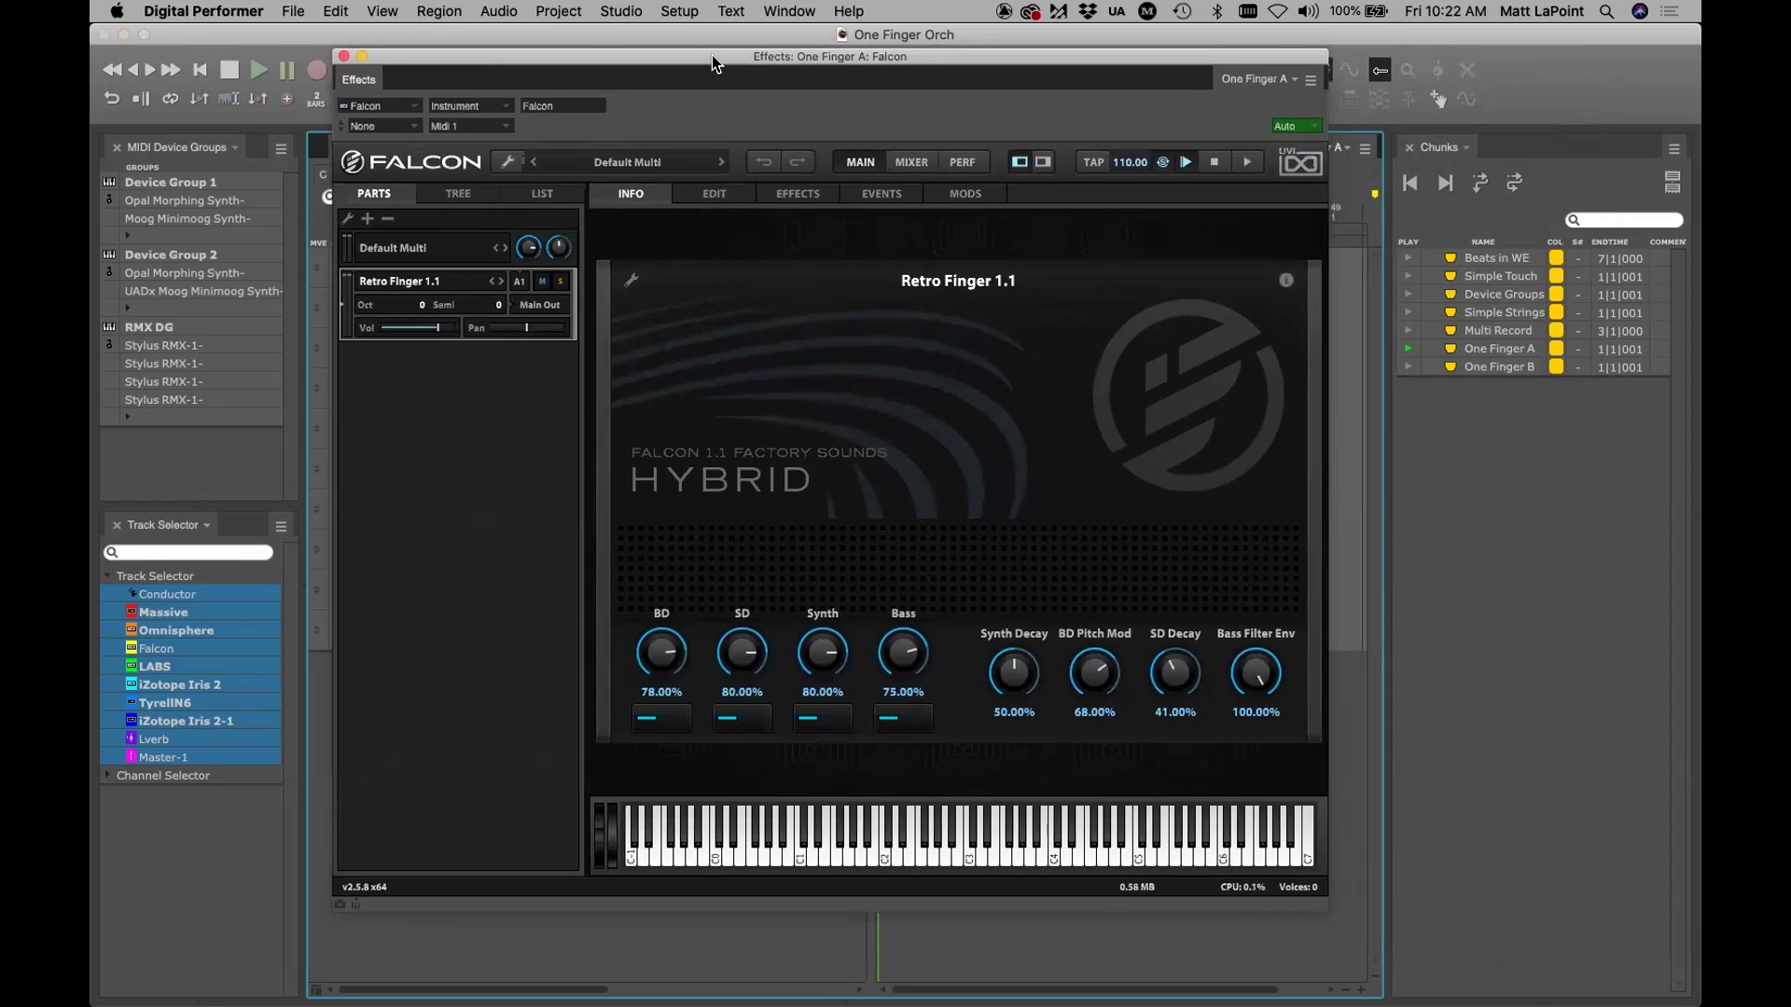
left_click(1163, 165)
left_click_drag(746, 60, 948, 125)
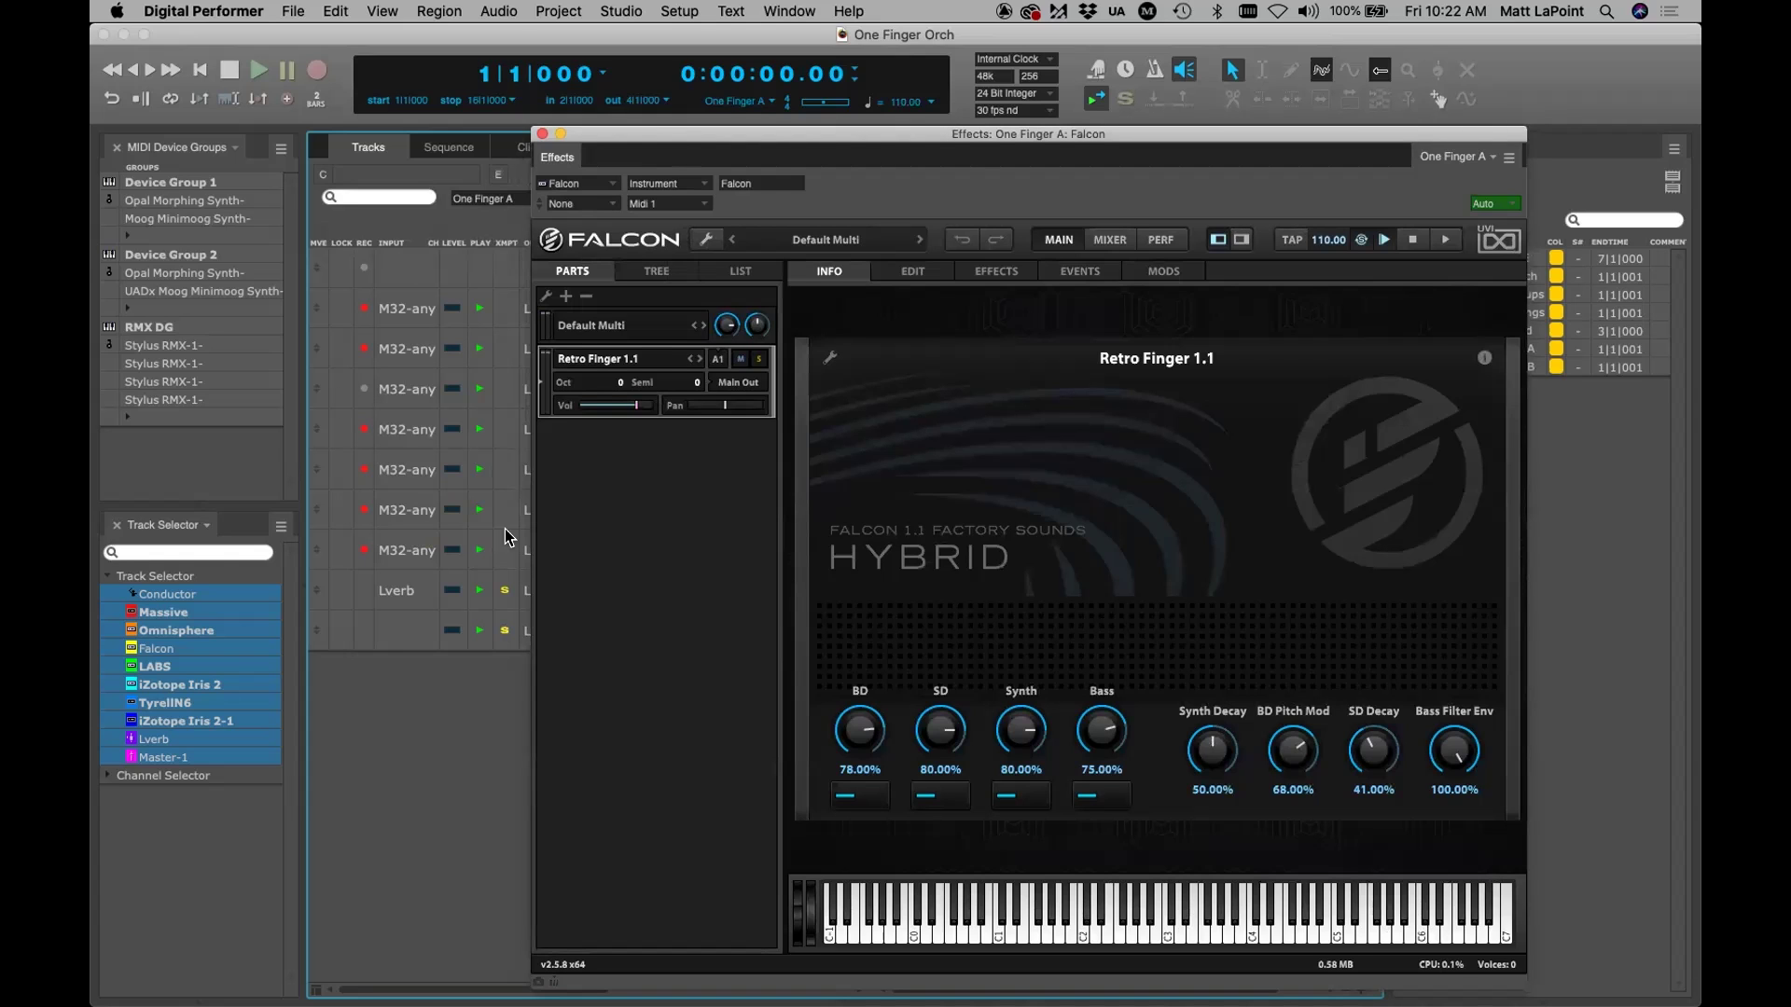
left_click_drag(685, 132, 618, 86)
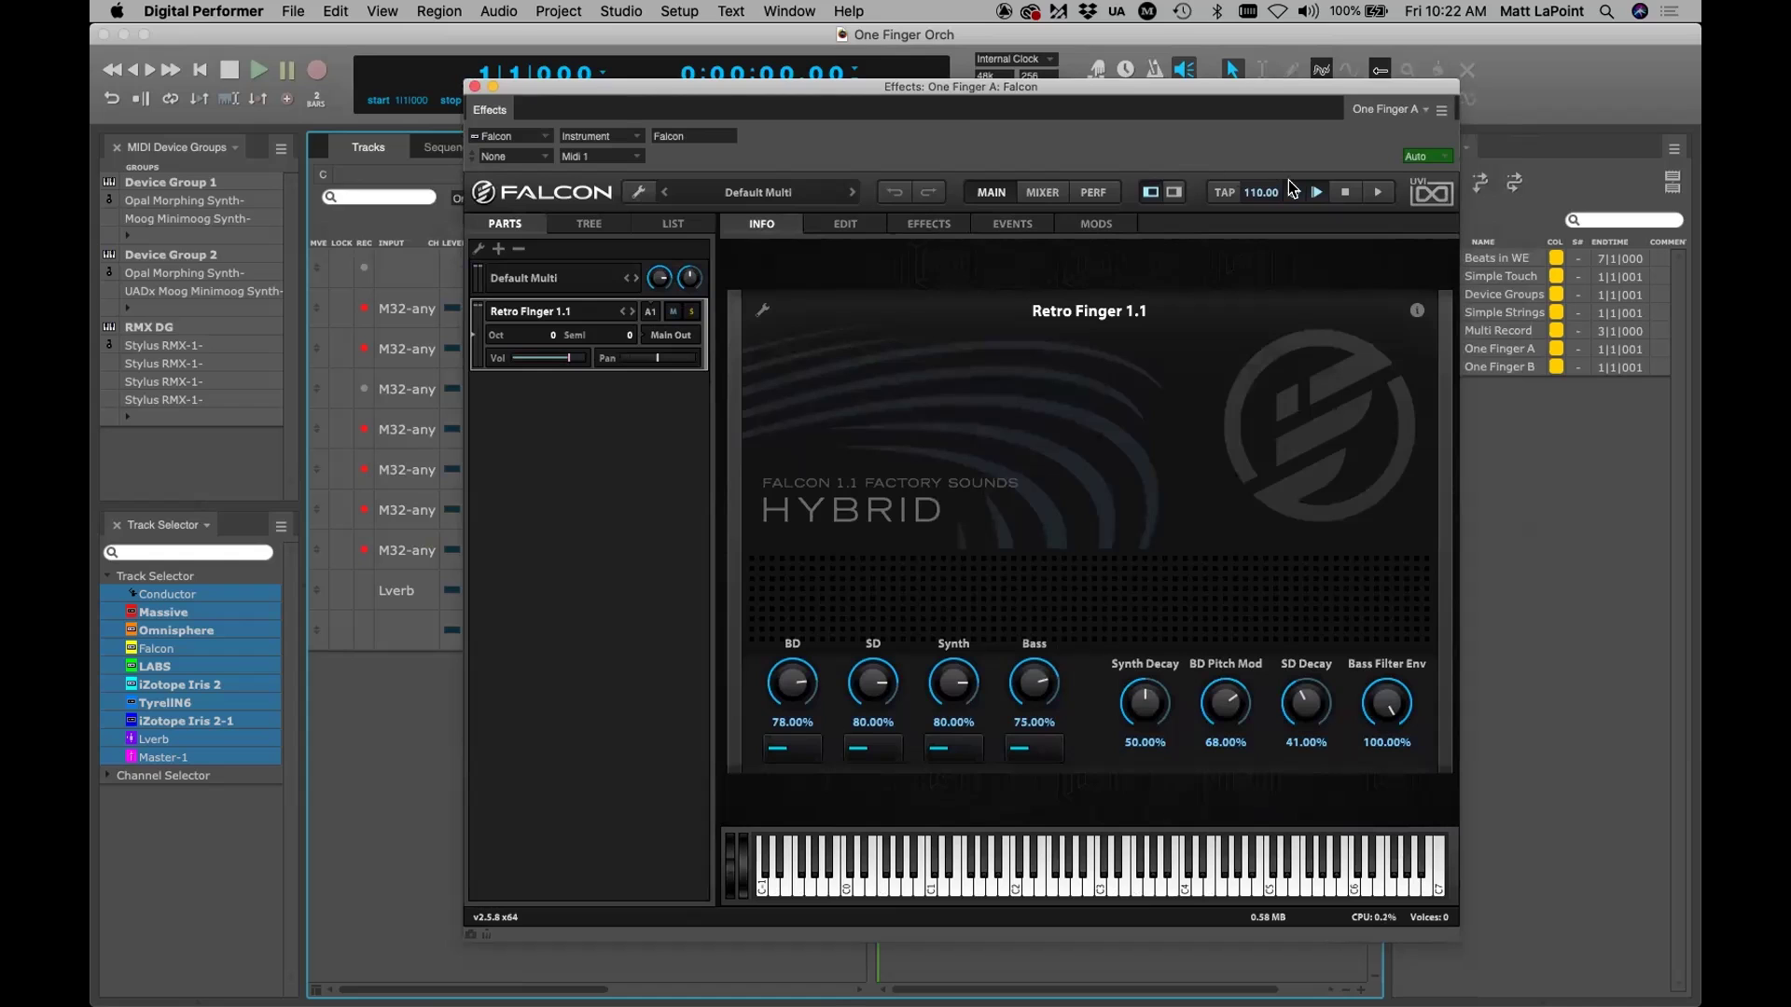
left_click(475, 86)
left_click(363, 389)
key("super+s")
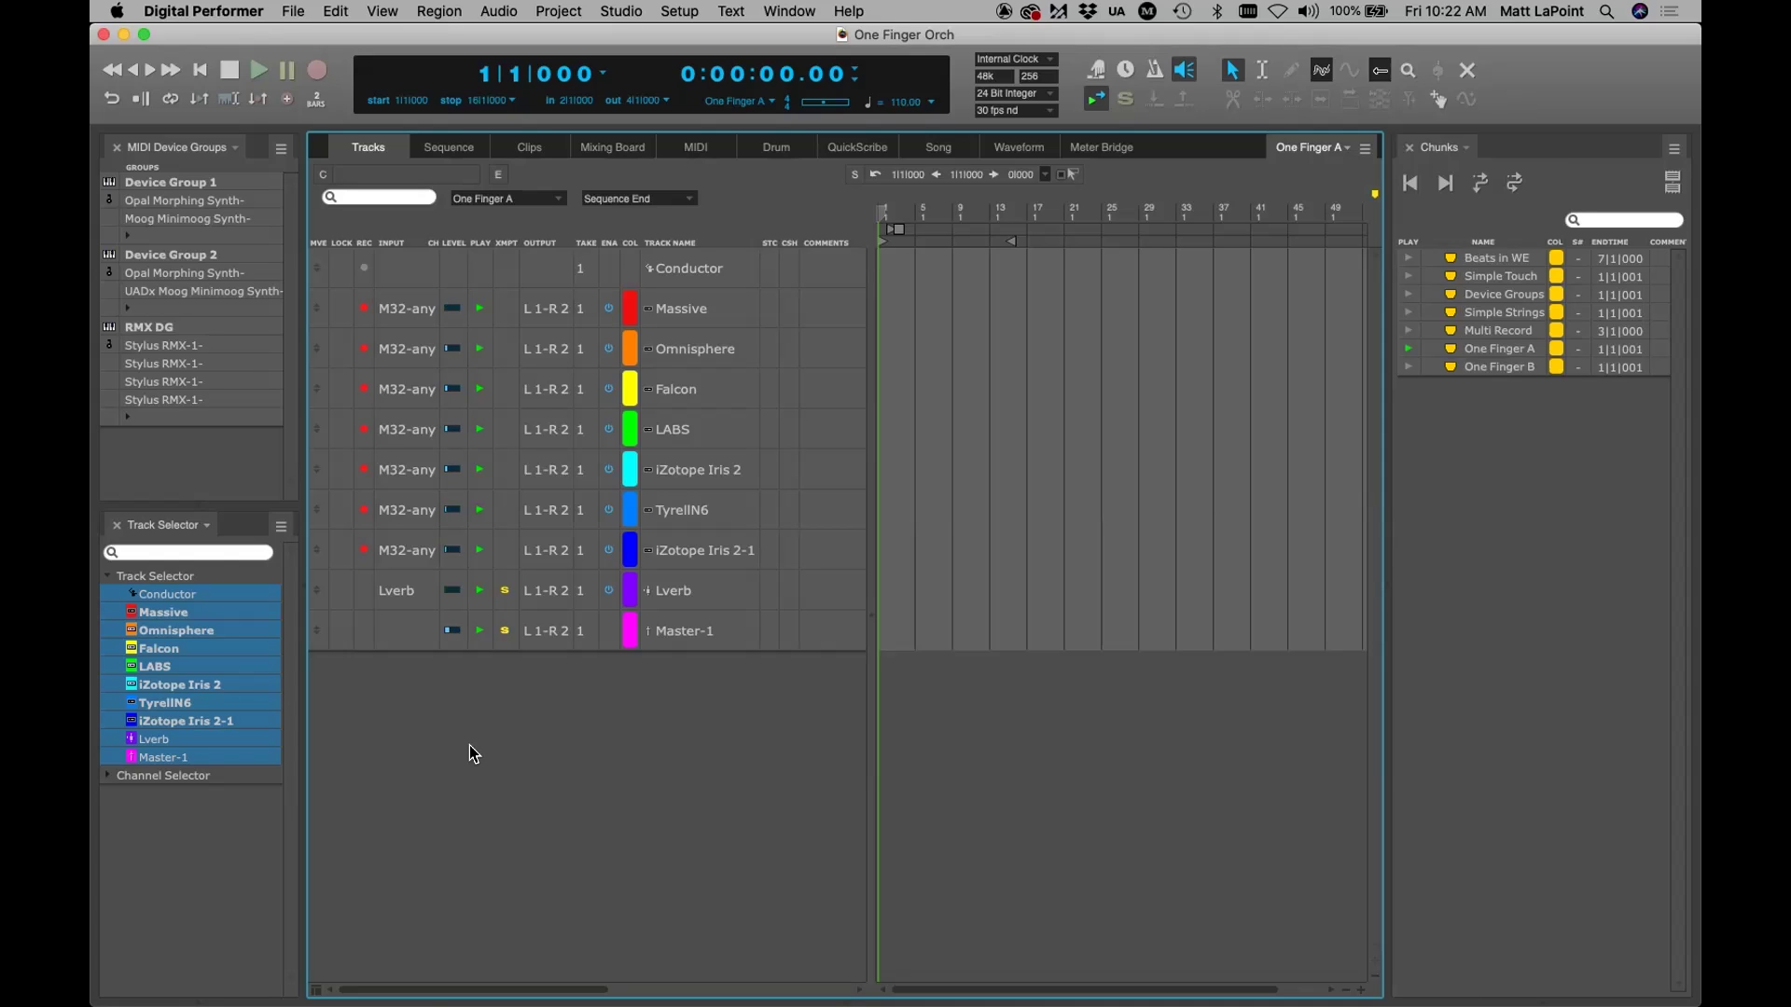
Set the One Finger A sequence tempo to 120 BPM
left_click(901, 101)
type("120")
key("Return")
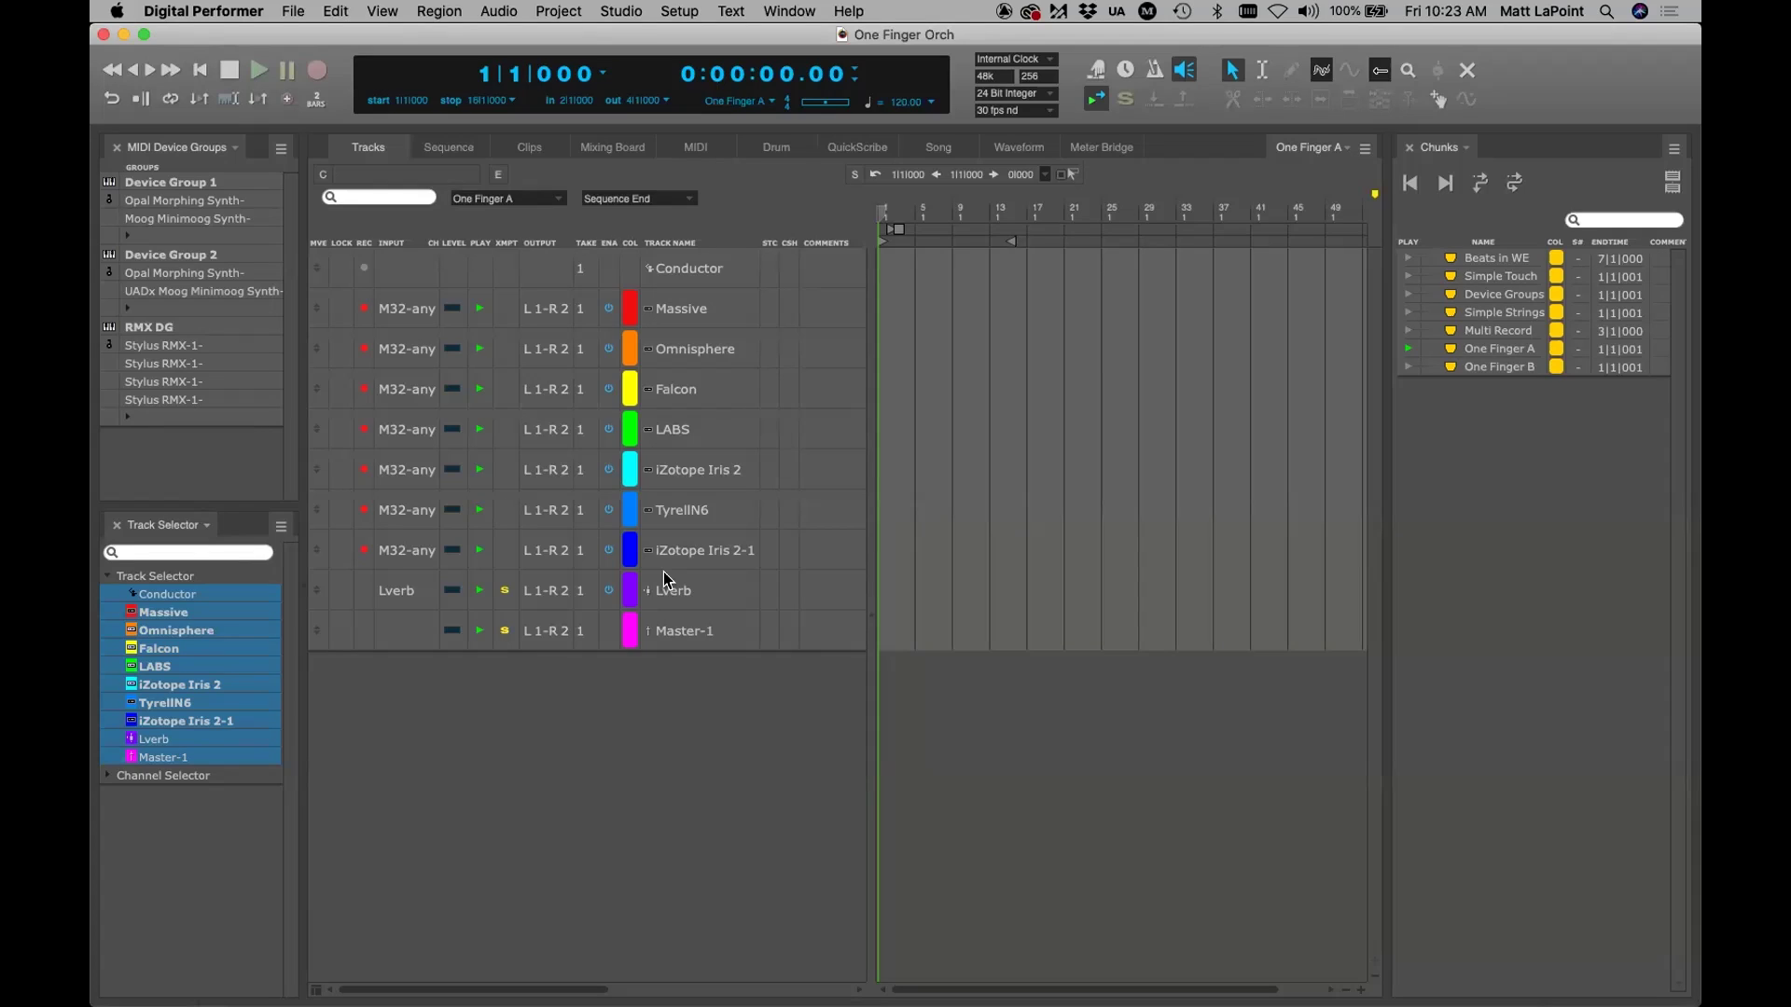
left_click(474, 718)
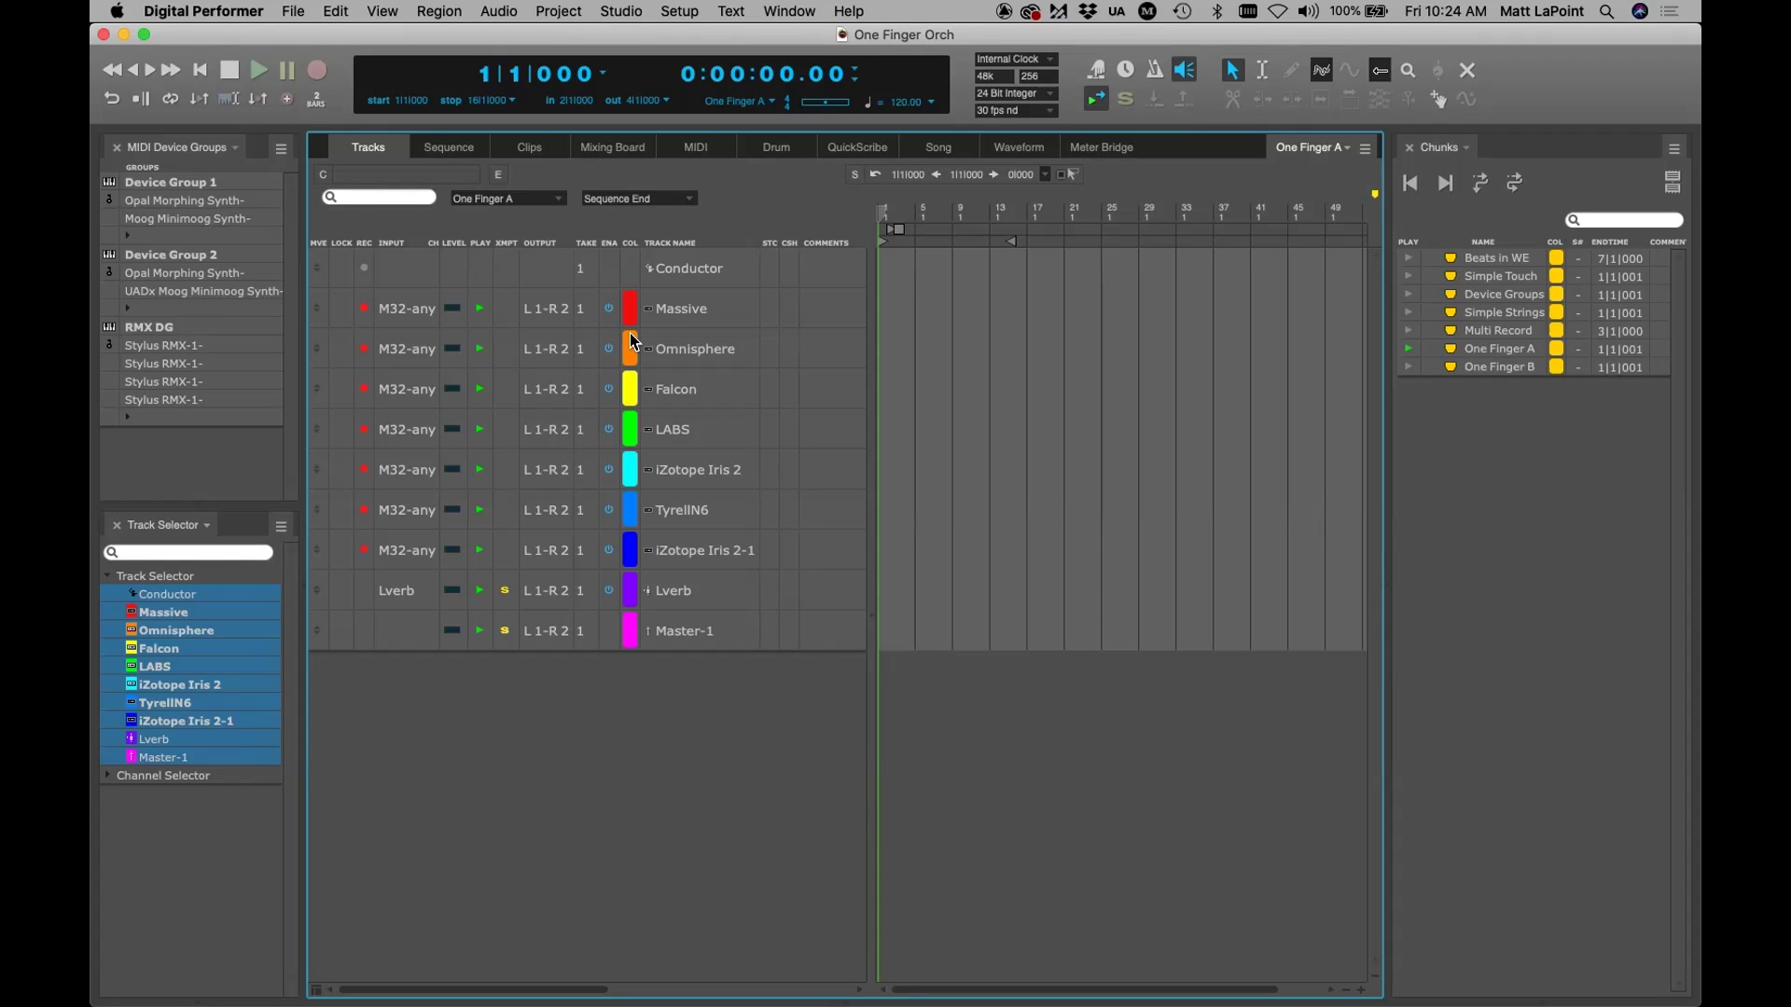
Record a take with Omnisphere and Falcon disarmed, record-enabling Omnisphere and Falcon in turn during recording before stopping
left_click(365, 348)
left_click(365, 389)
key("super+s")
key("KP_3")
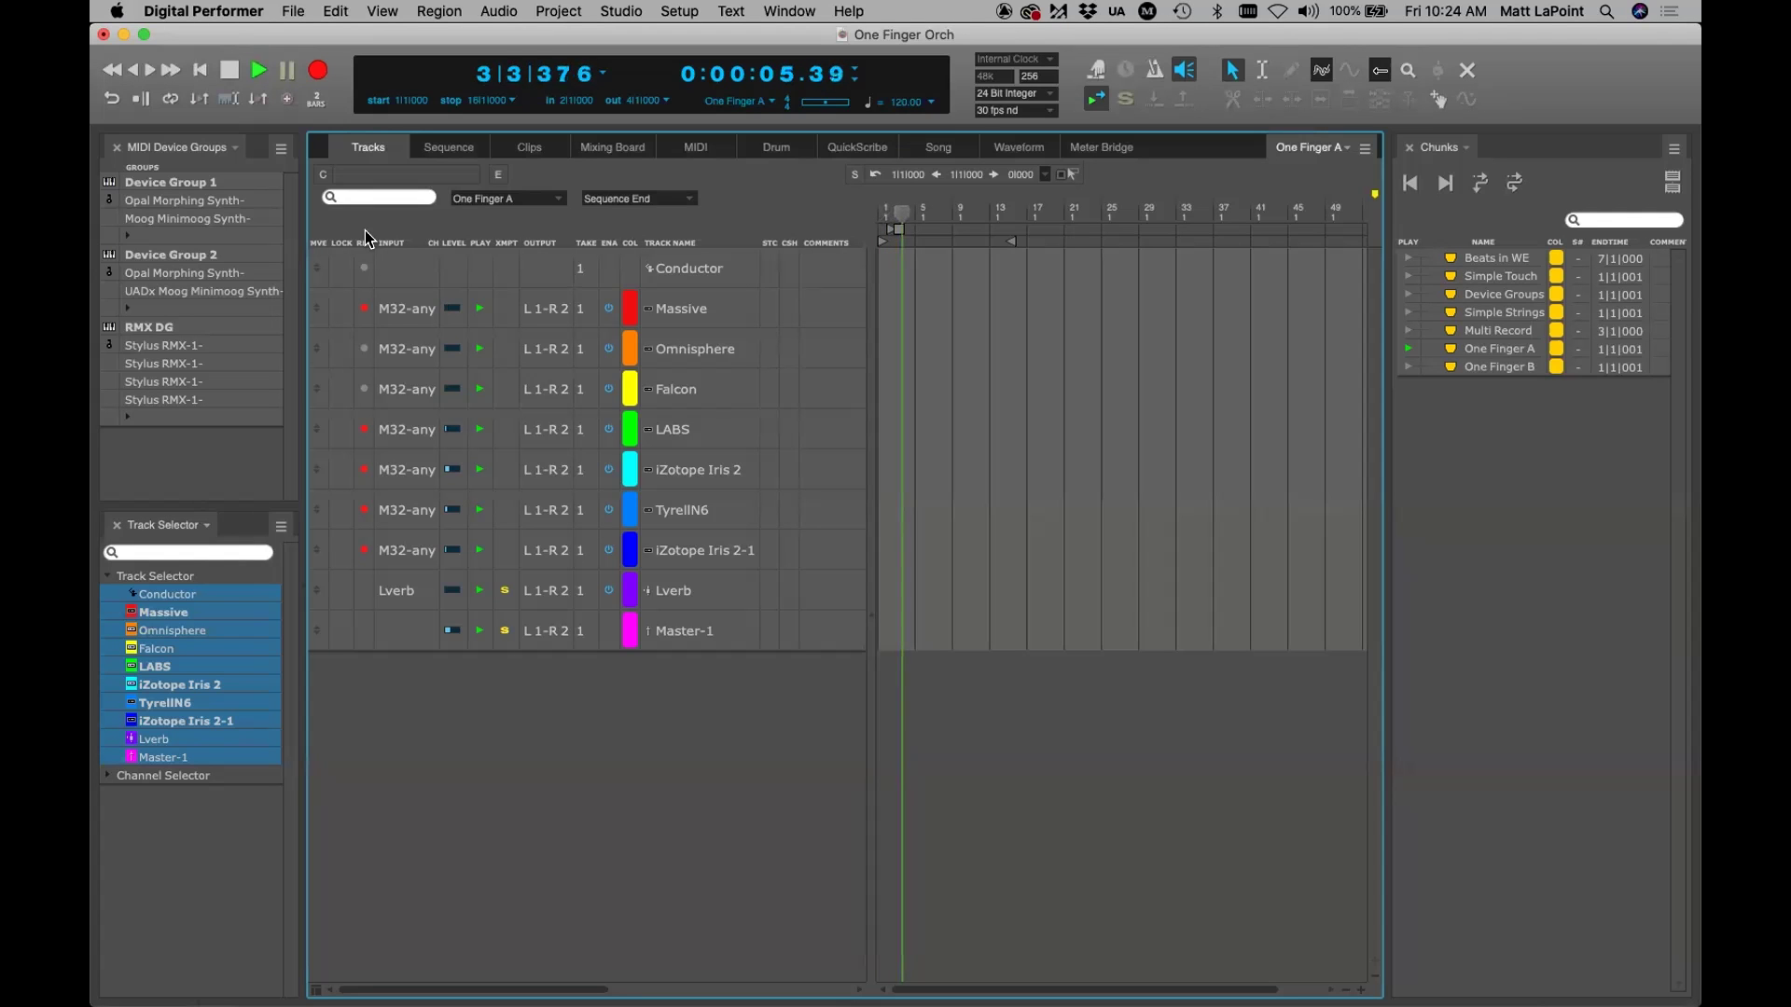
left_click(365, 349)
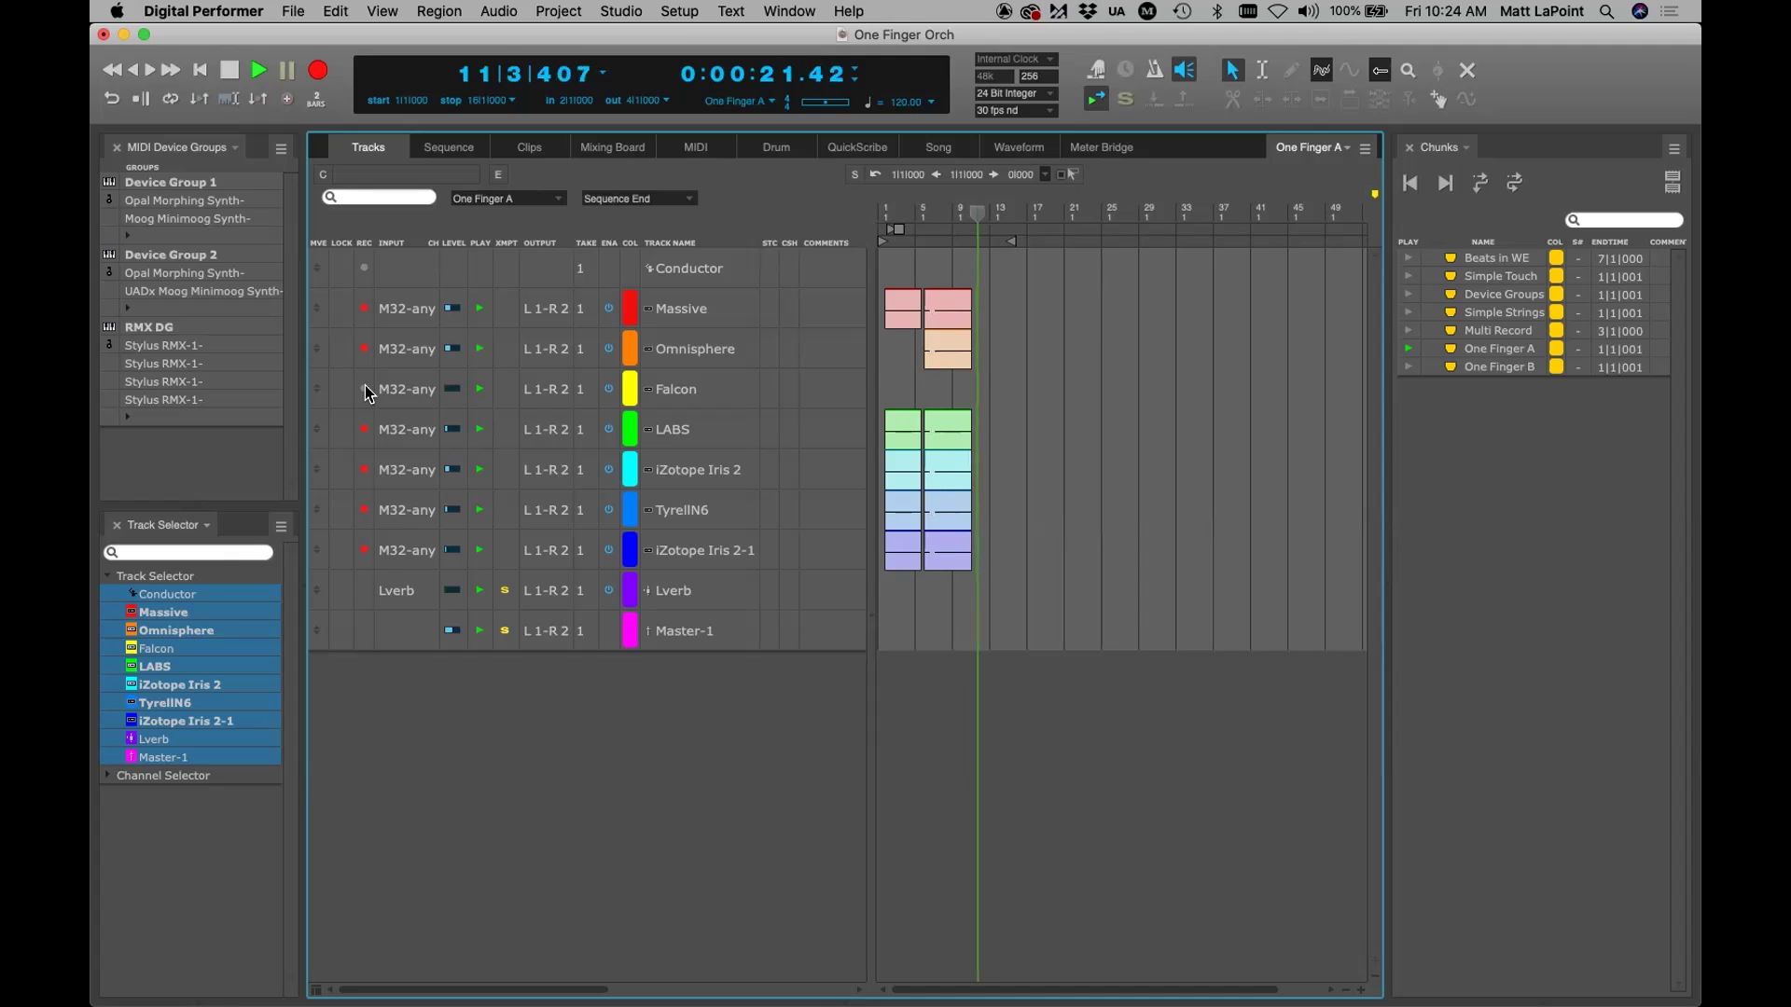
left_click(365, 389)
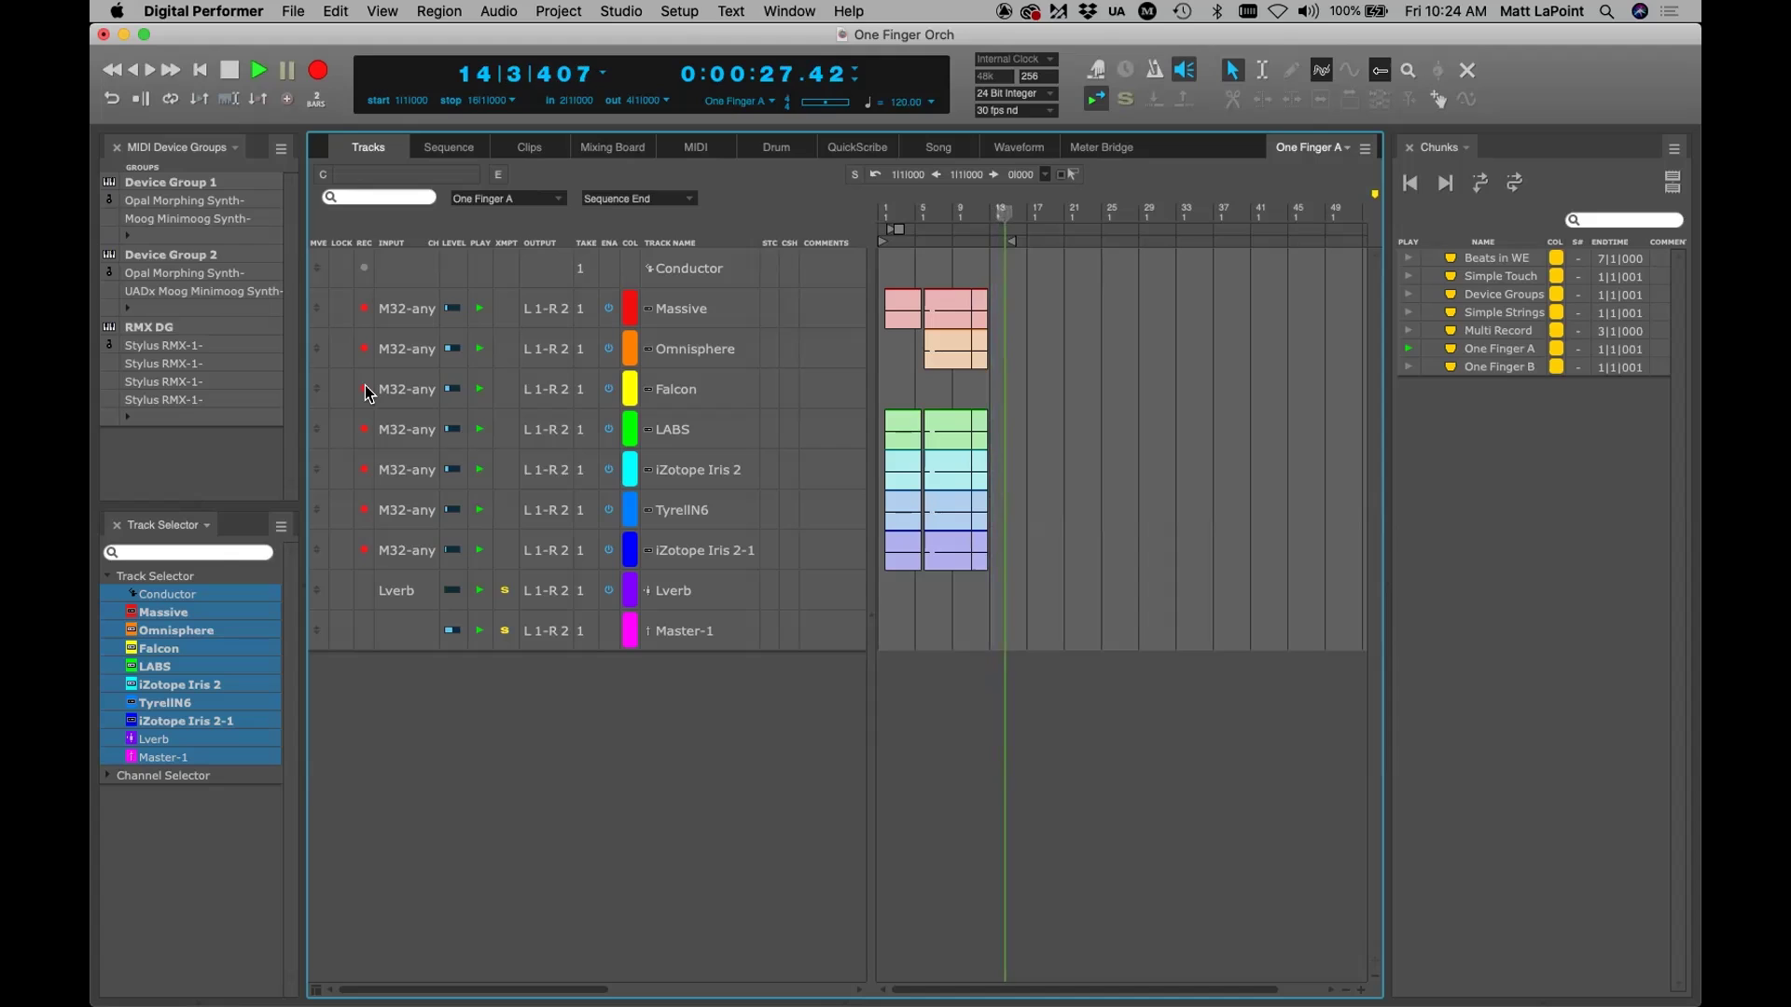
key("space")
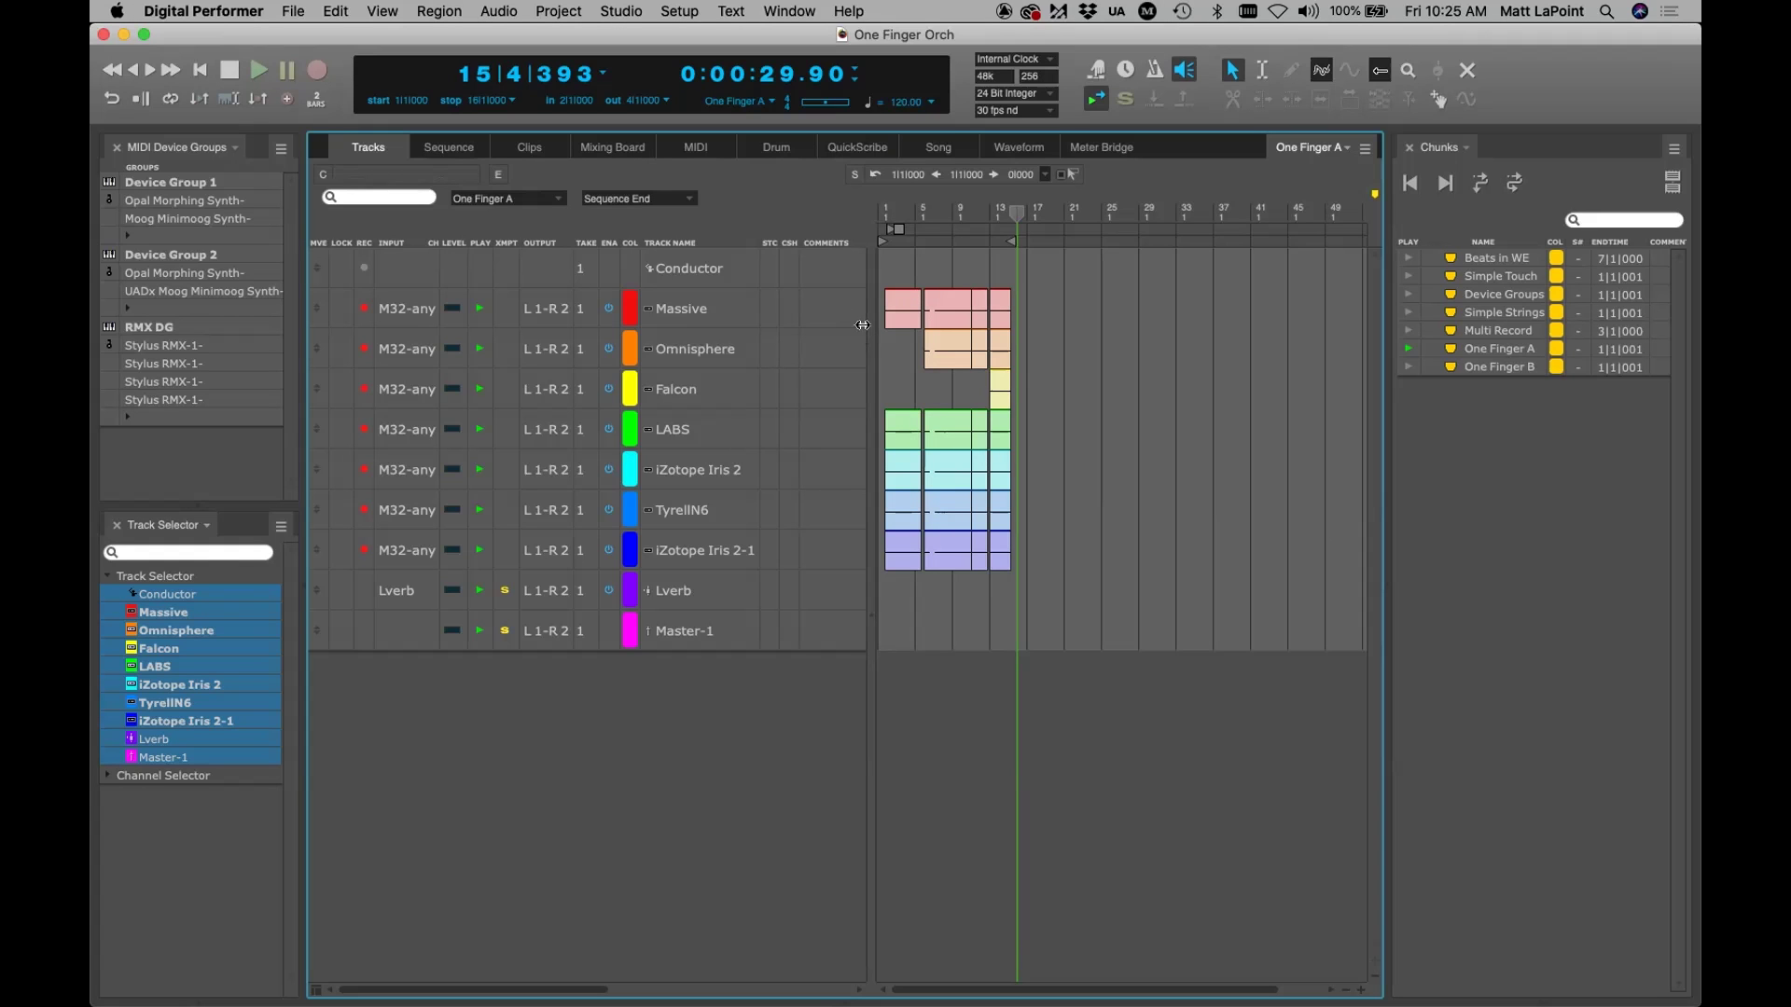
Widen the timeline area, undo the recorded take, save the project and return to the start of the sequence
left_click_drag(860, 323, 843, 323)
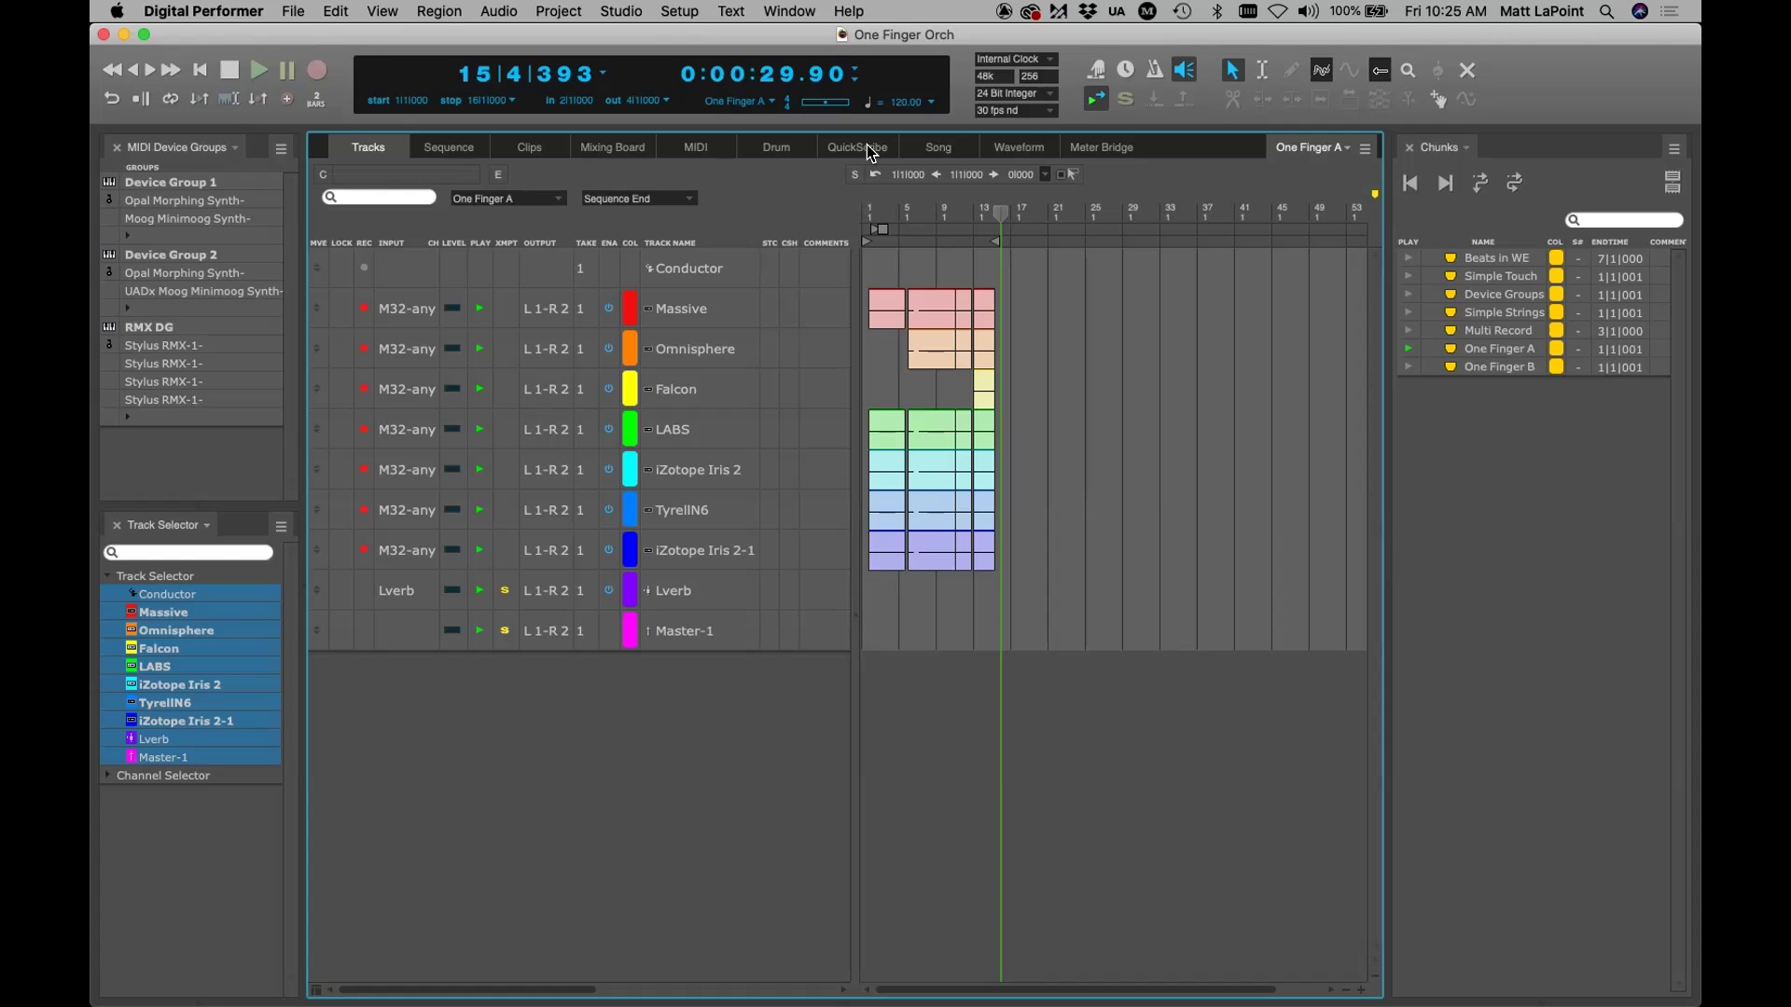
key("super+s")
key("super+z")
key("super+s")
key("Return")
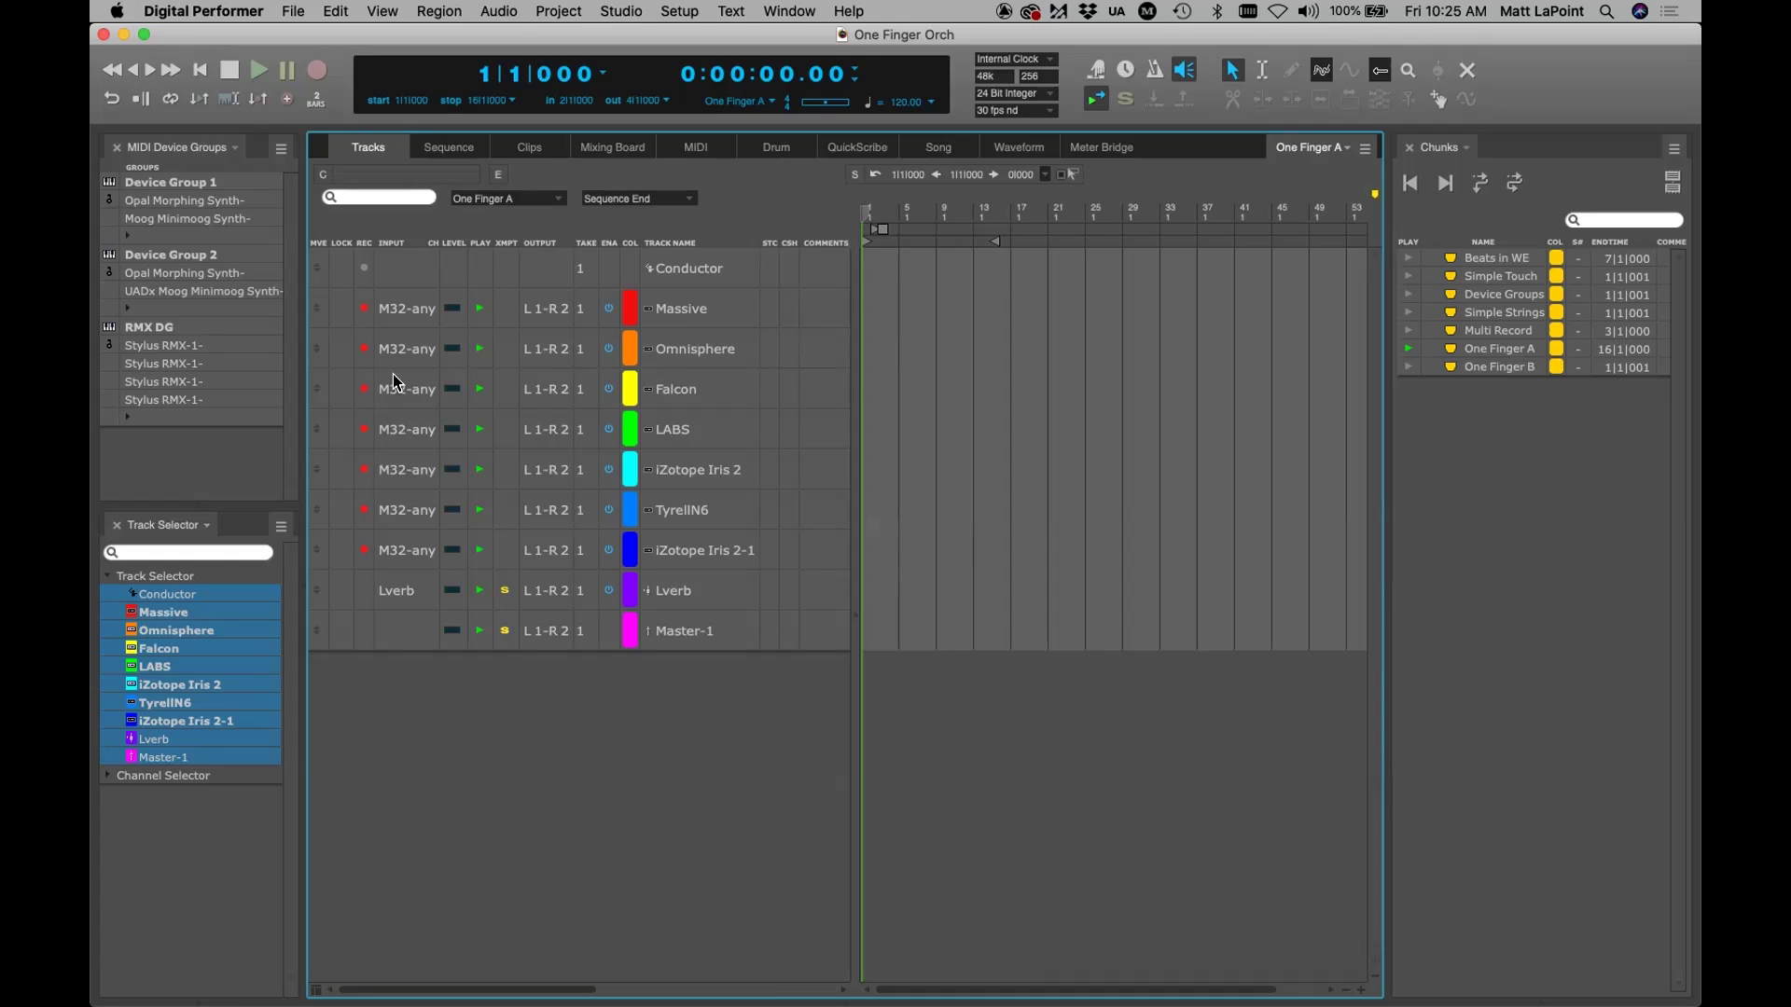
Disarm the Falcon track, save the project and record-enable Falcon again
left_click(362, 390)
key("super+s")
key("super+s")
left_click(364, 389)
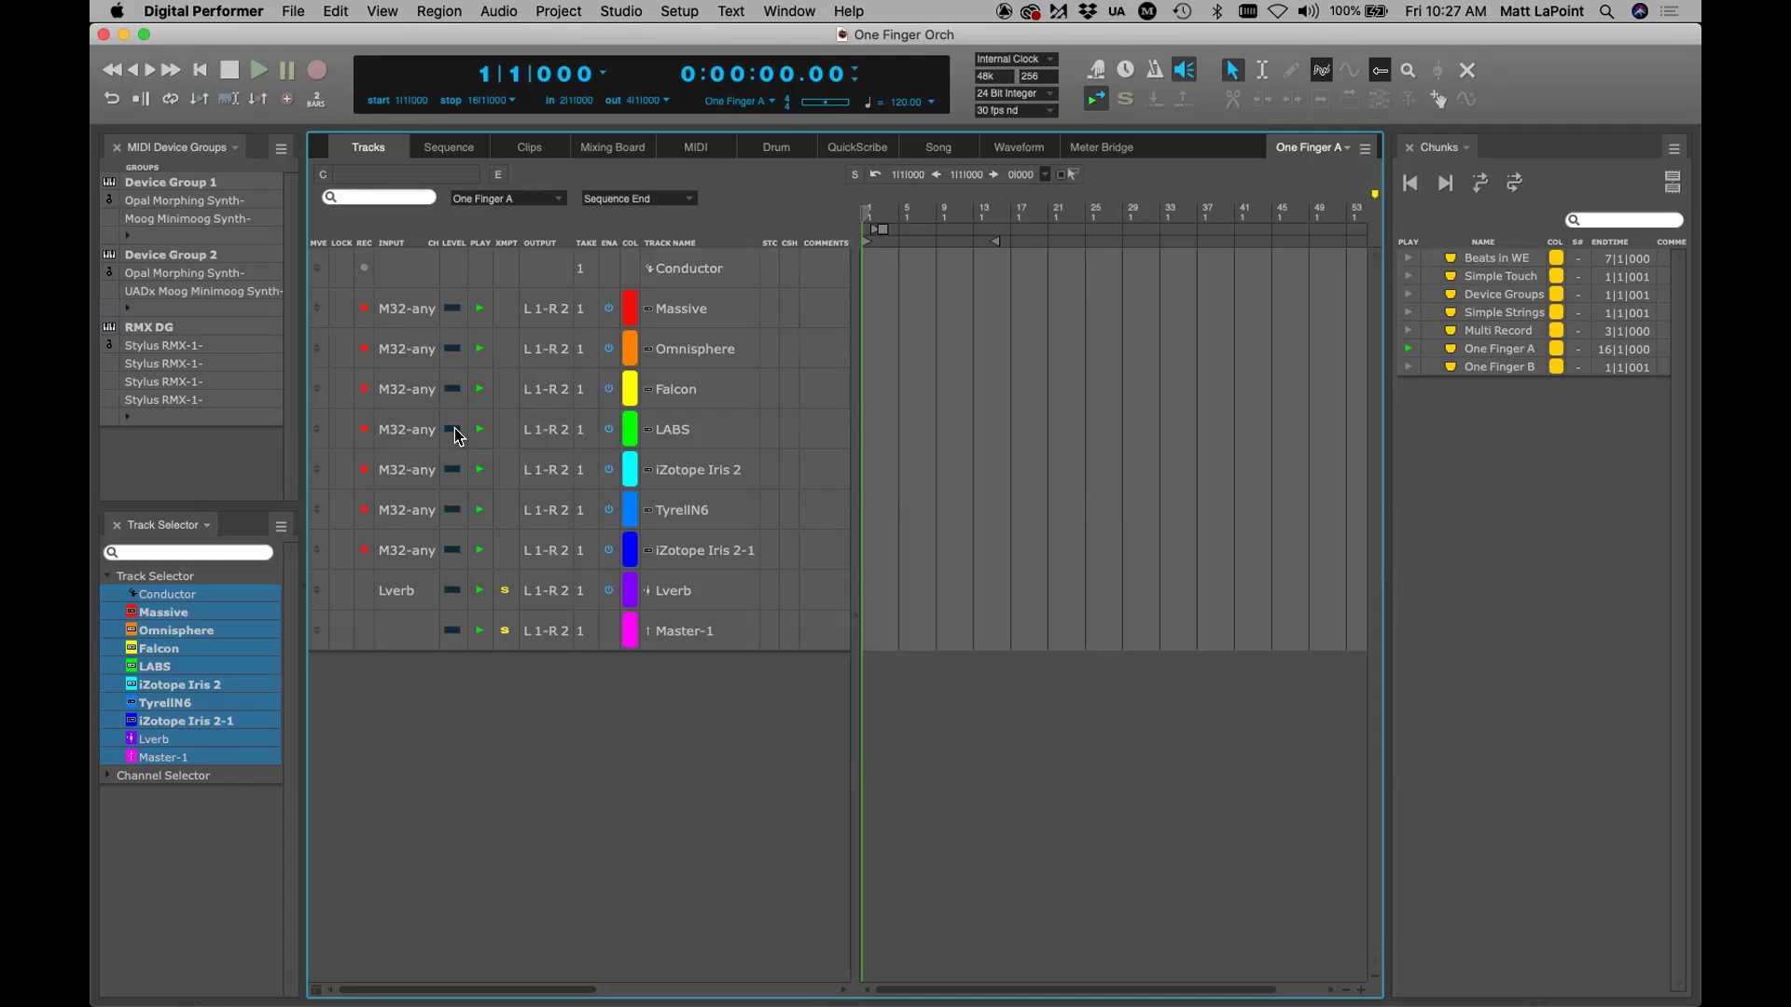
Turn off Multi Record, disarm all seven instrument tracks and save the project
key("super+s")
key("space")
left_click_drag(364, 308, 371, 550)
key("super+s")
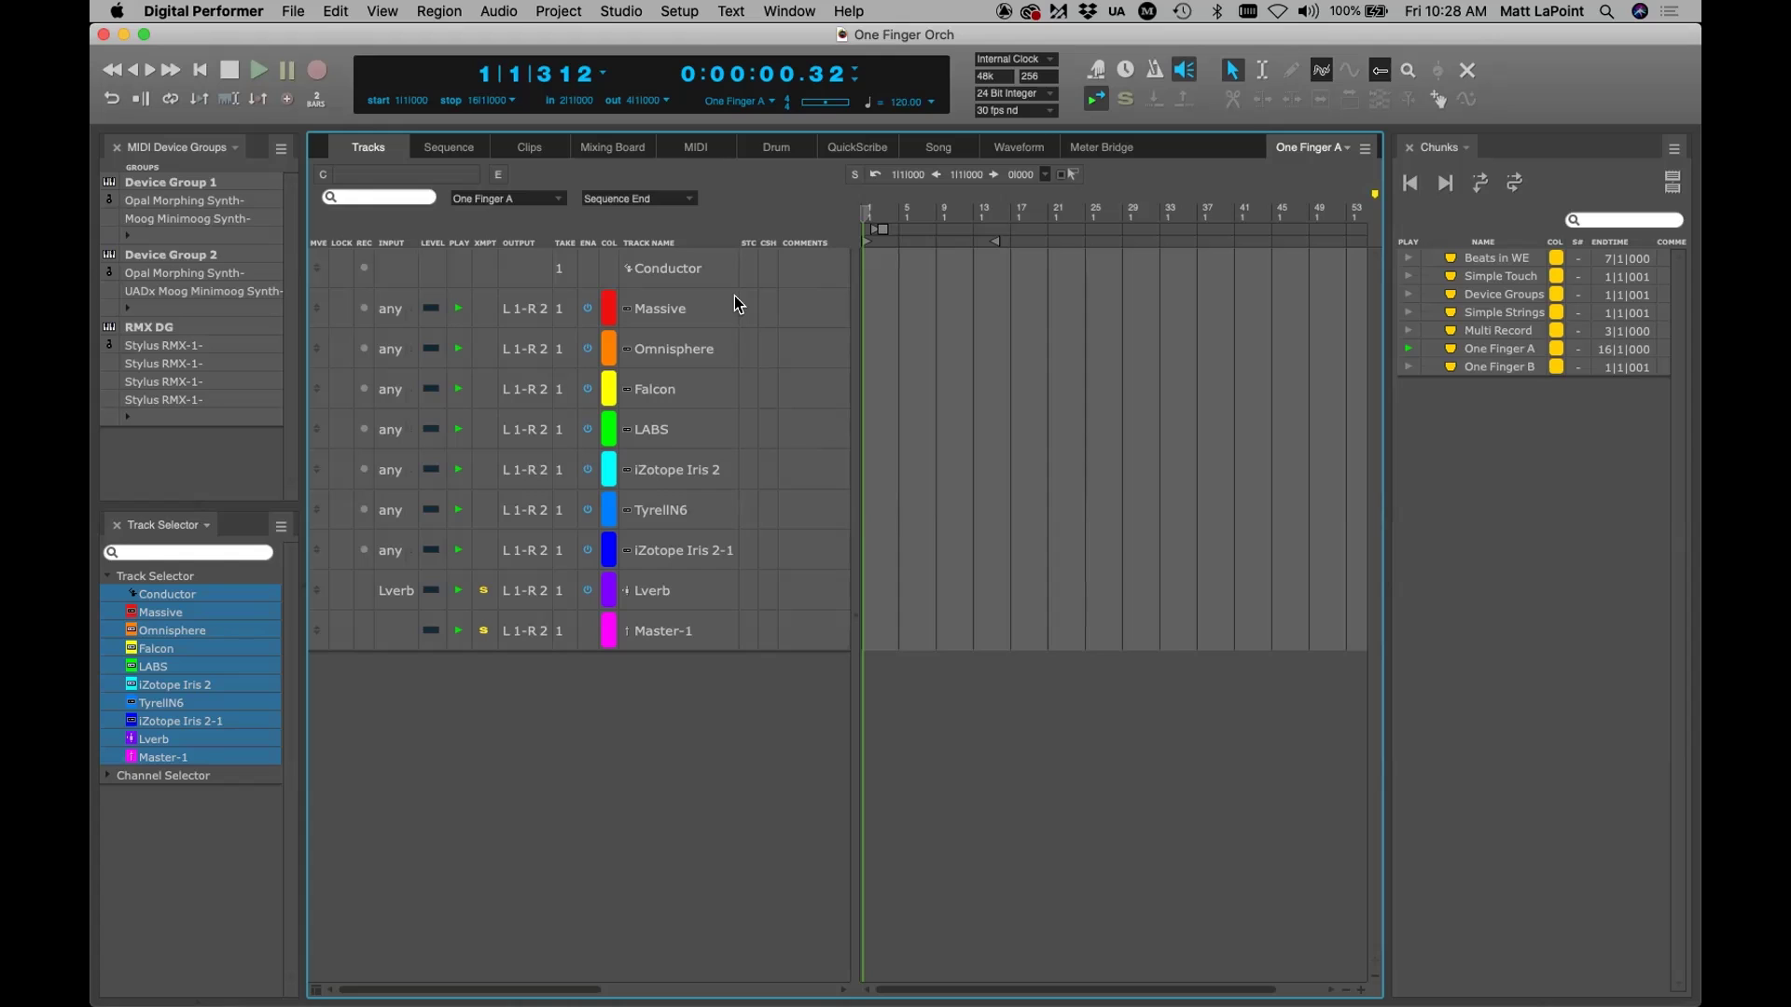
View the Clips window, return to the Tracks window and play-enable the One Finger B chunk
left_click(529, 148)
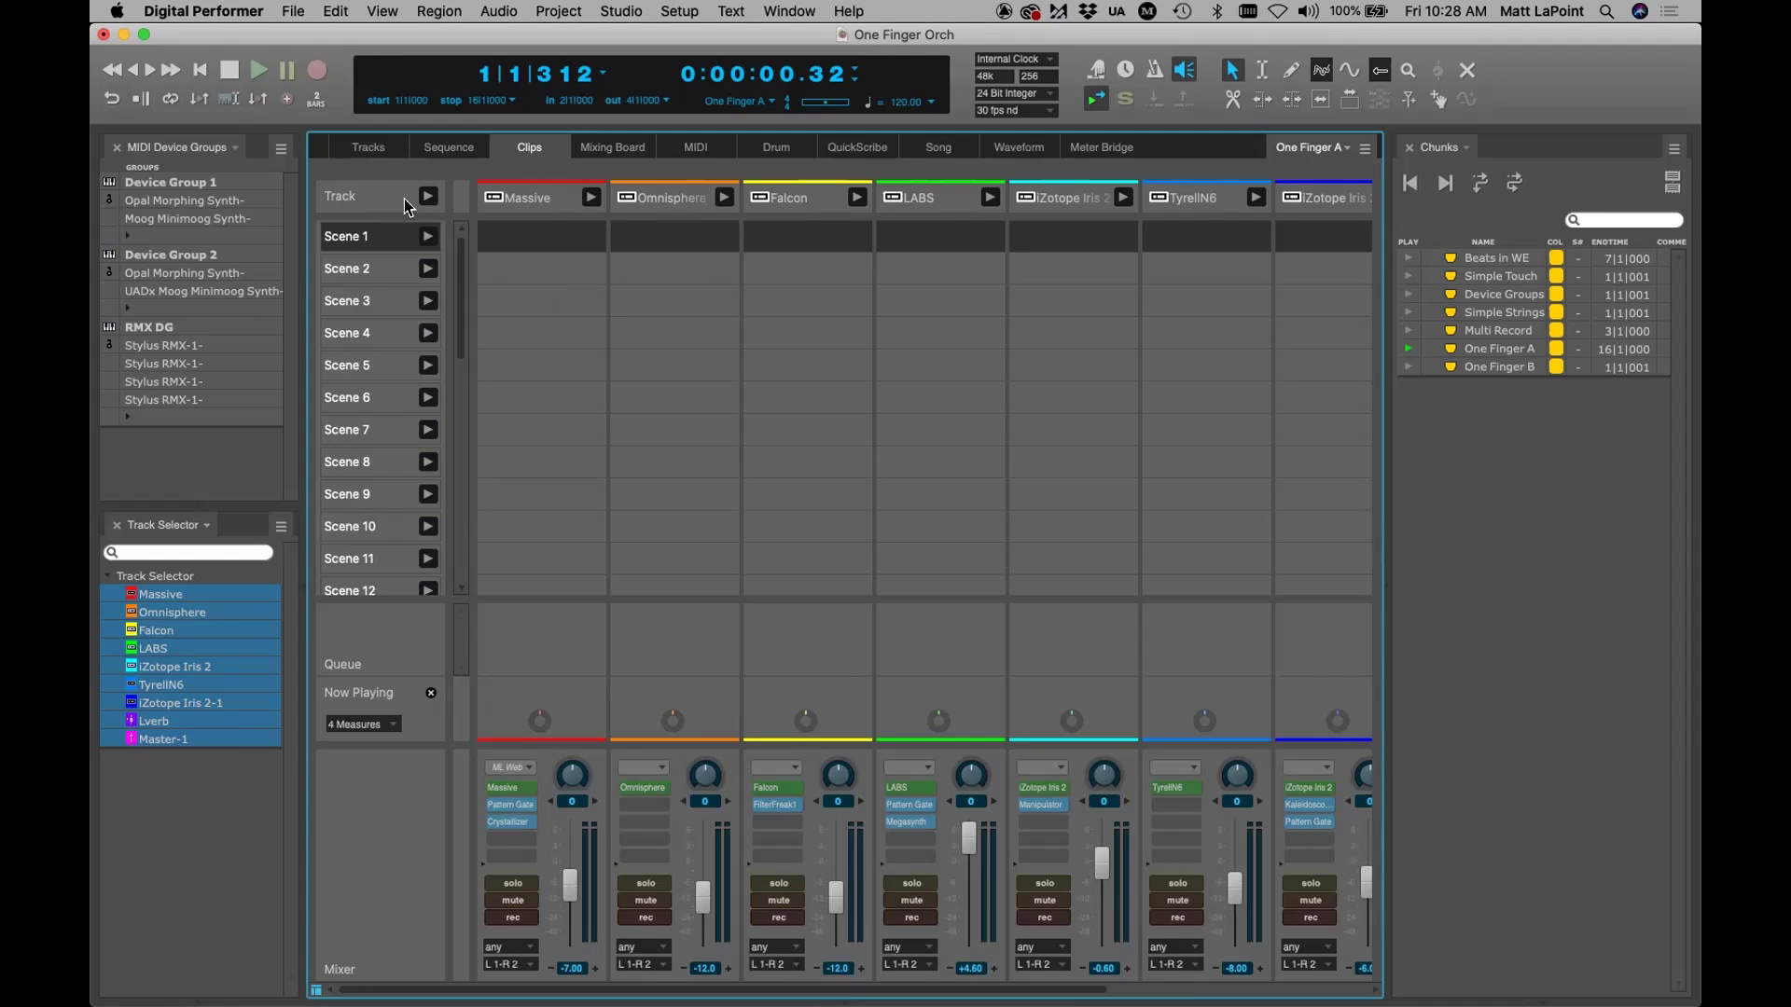
left_click(385, 145)
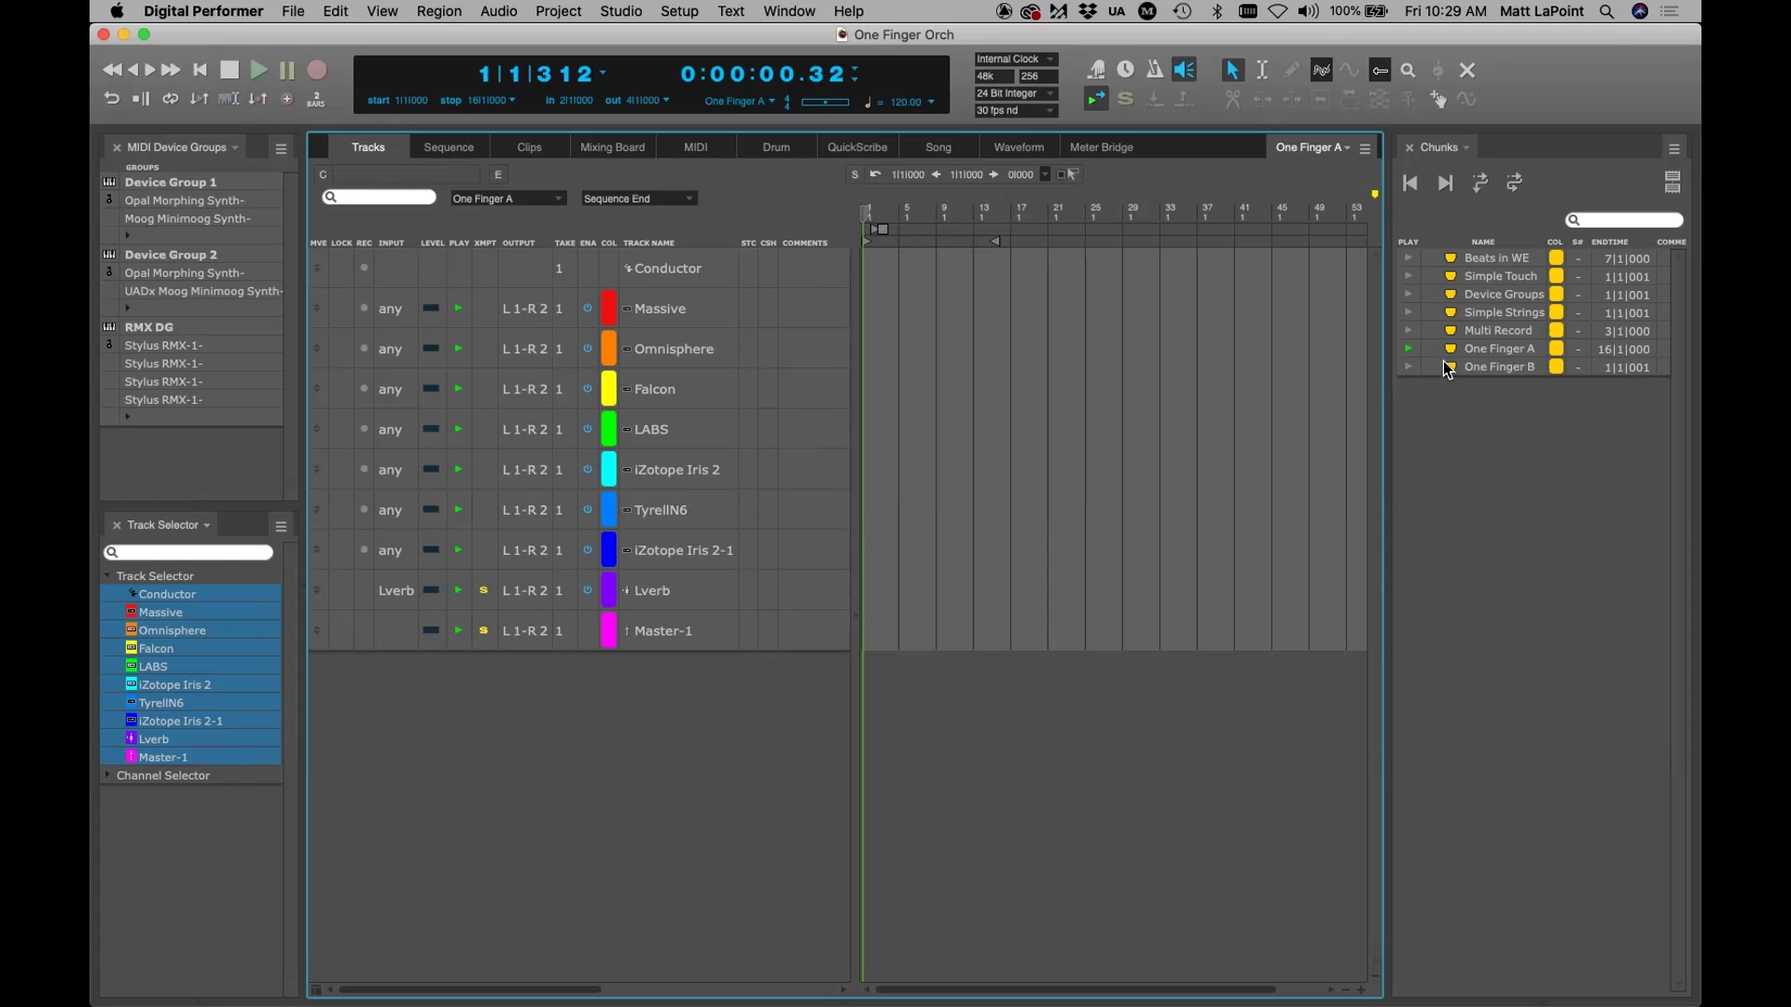
left_click(1442, 406)
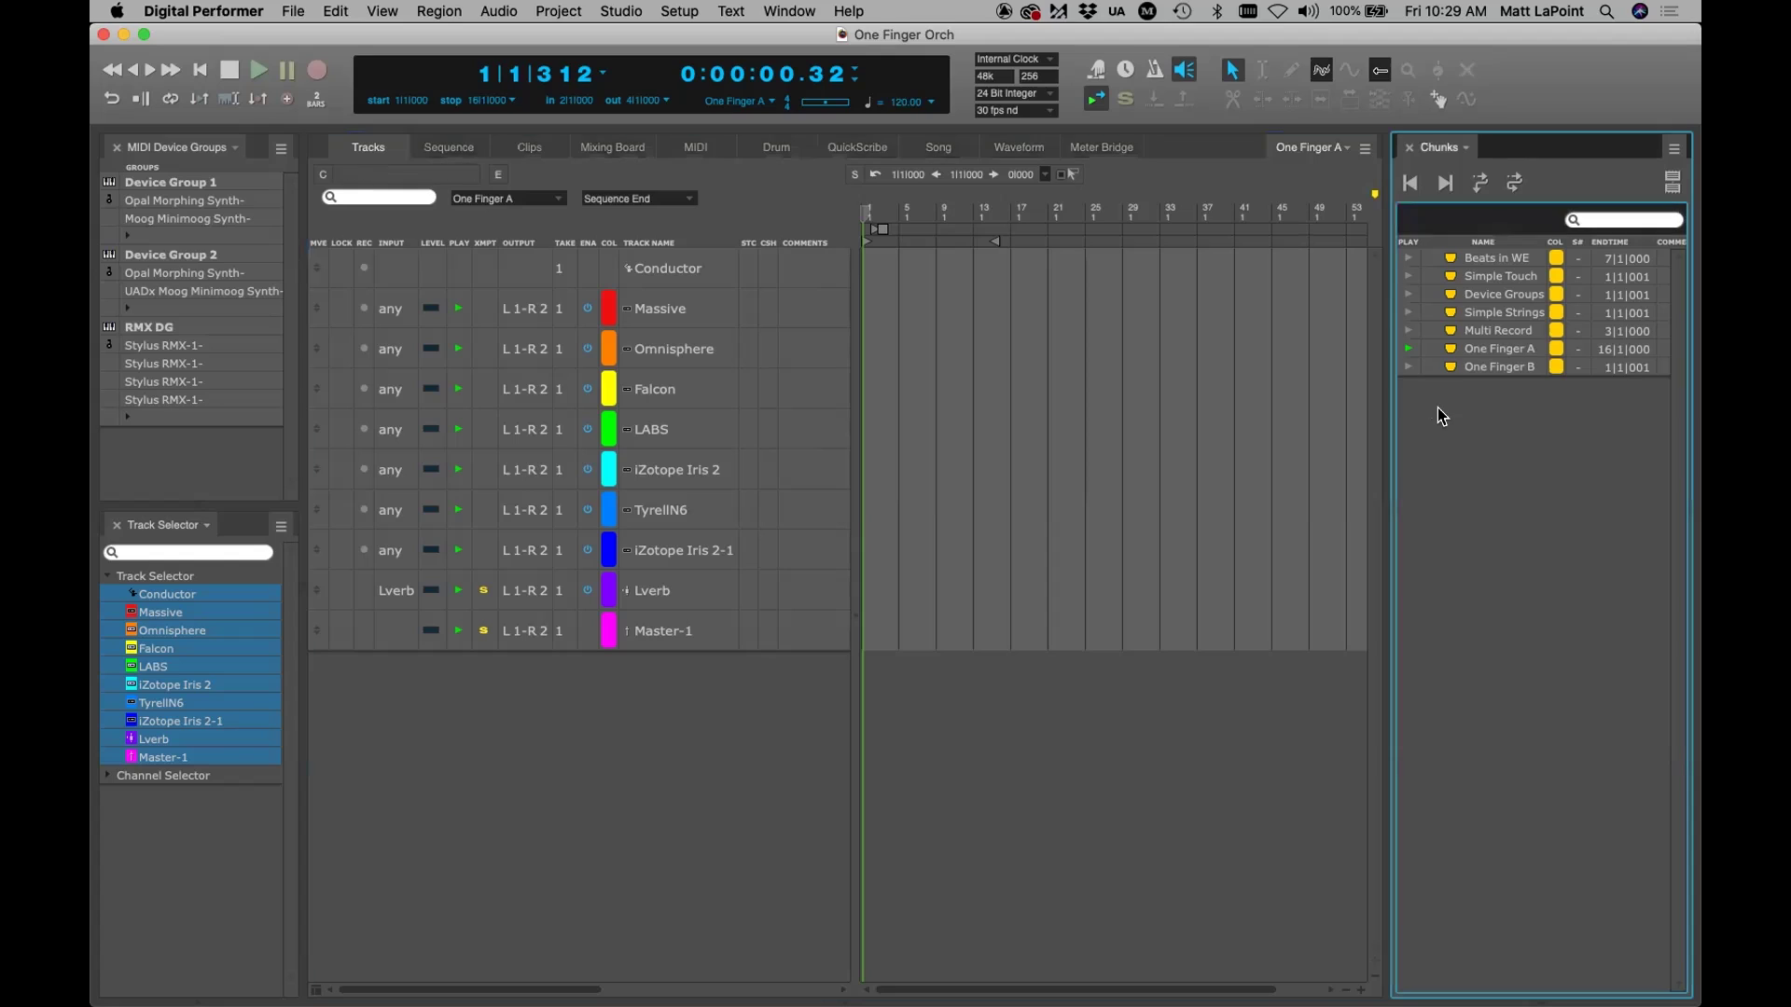
left_click(1408, 366)
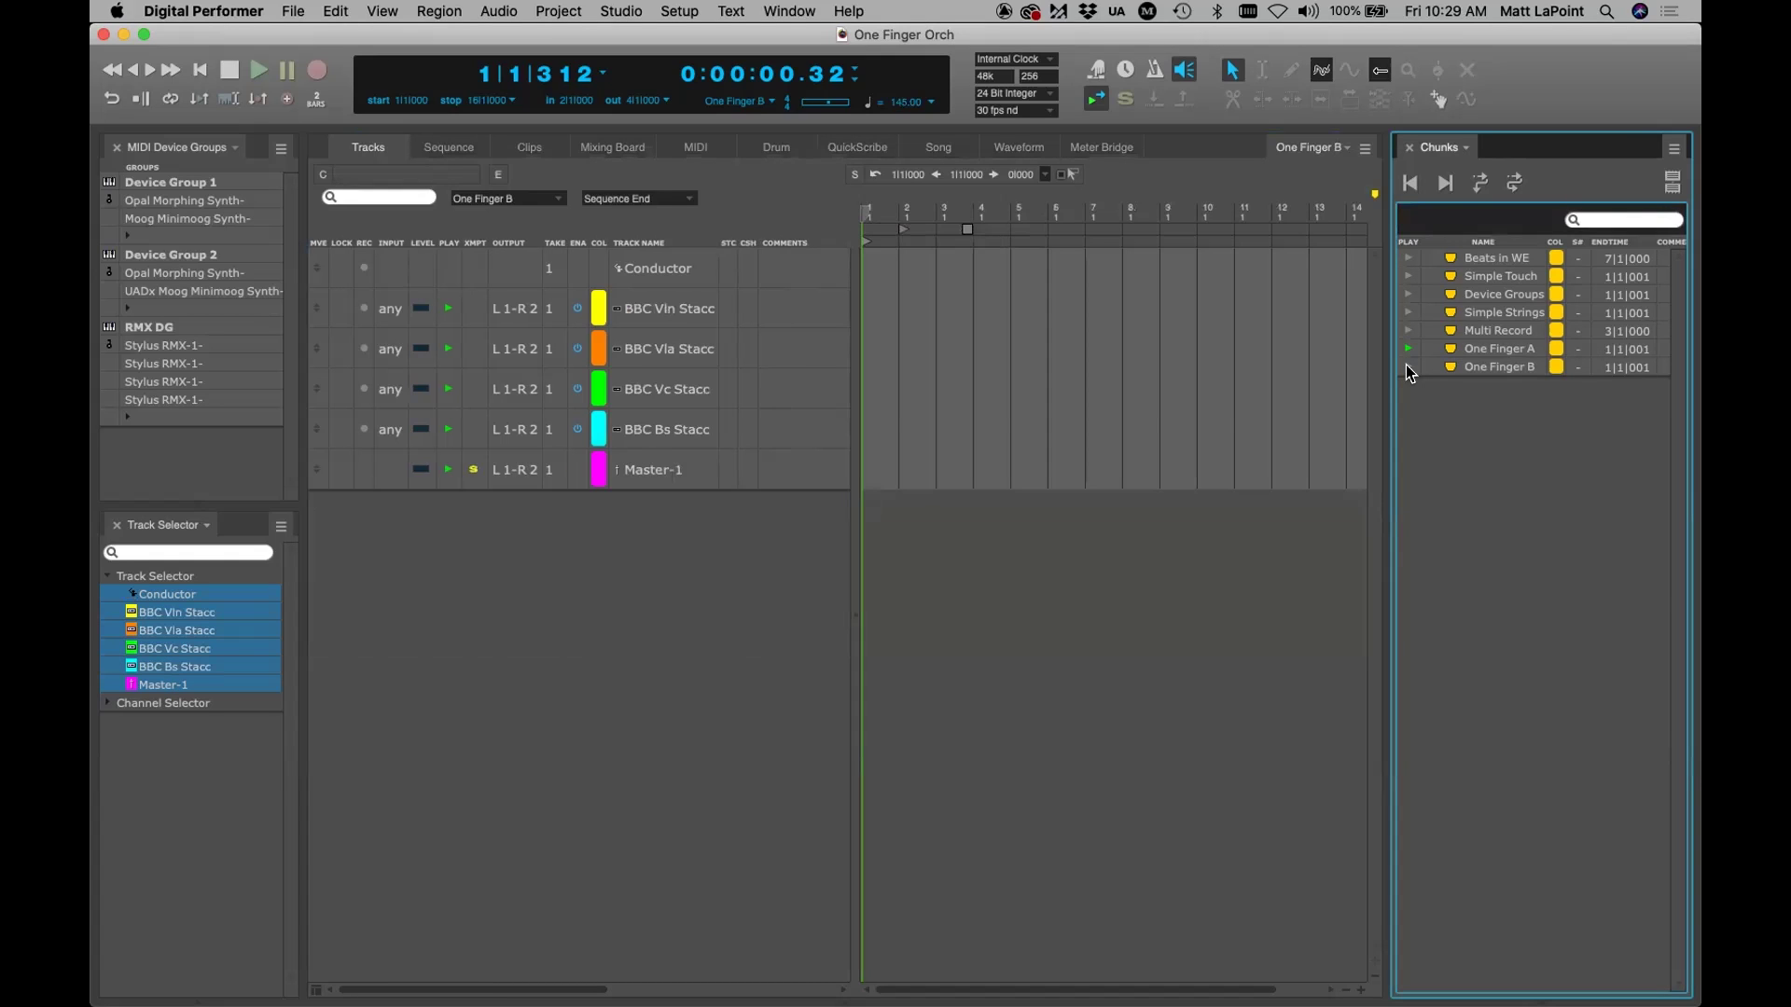
left_click(686, 638)
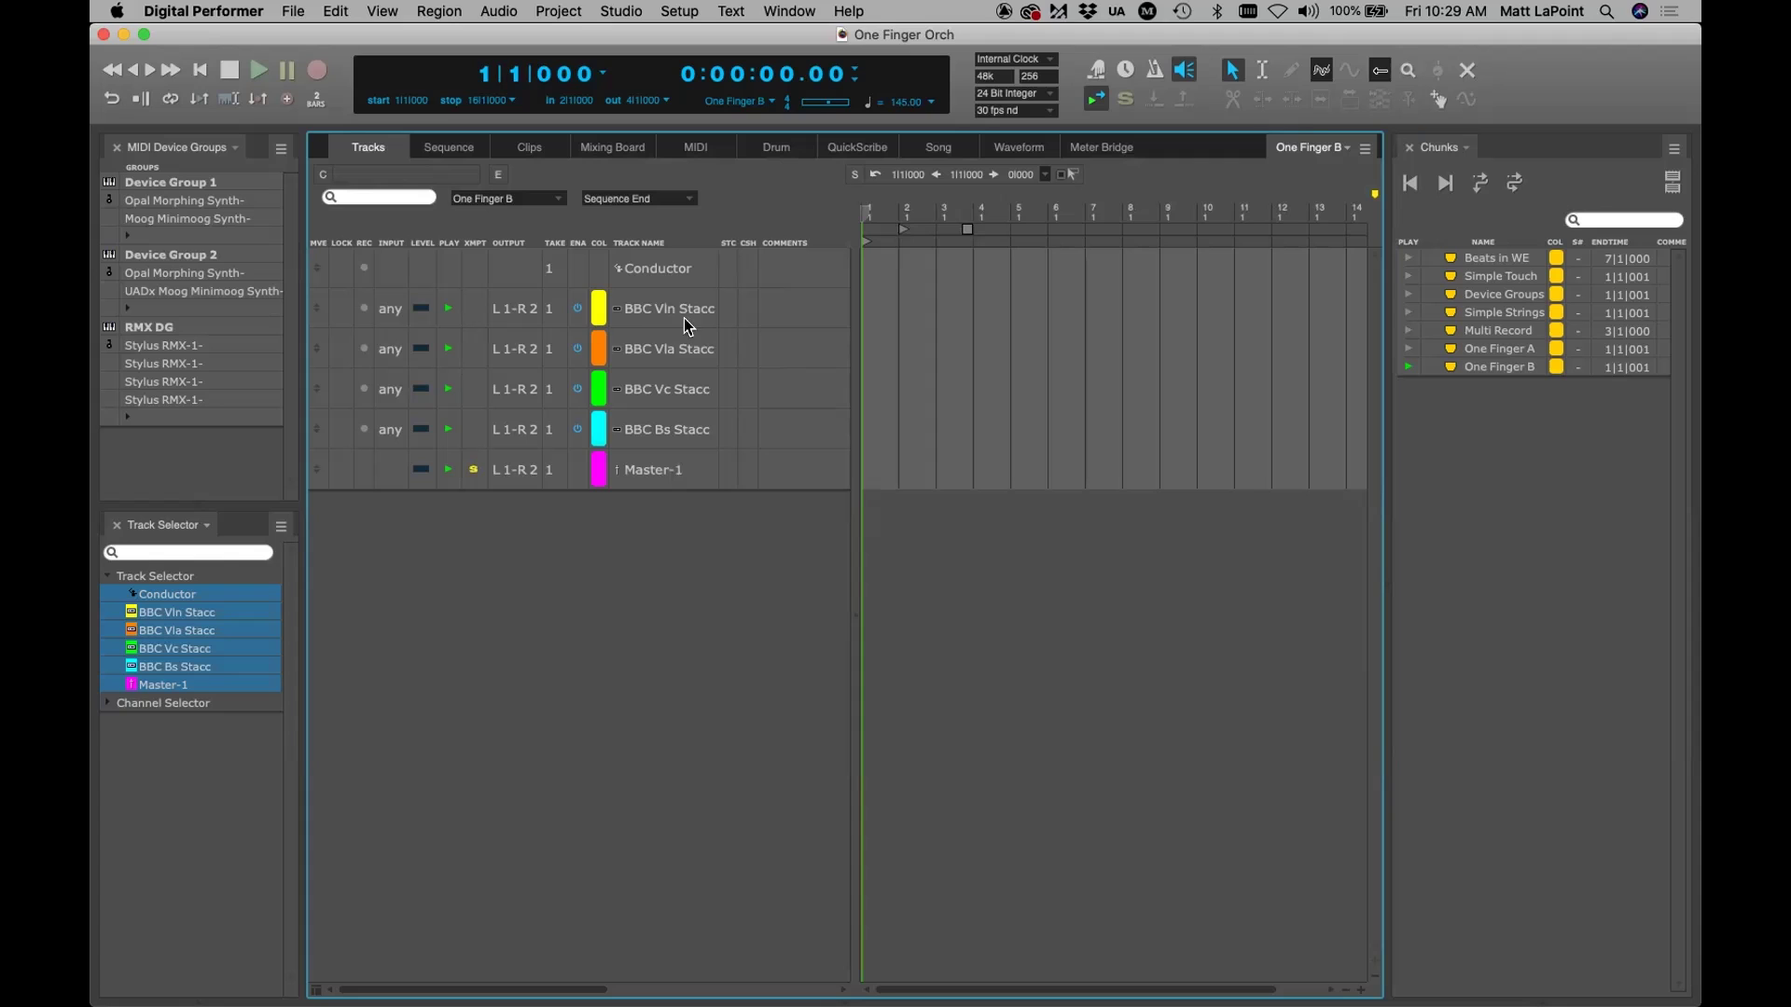
Review the BBC Vln Stacc track's instrument preset and staccato technique, close its window and save the project
left_click(658, 315)
double_click(656, 309)
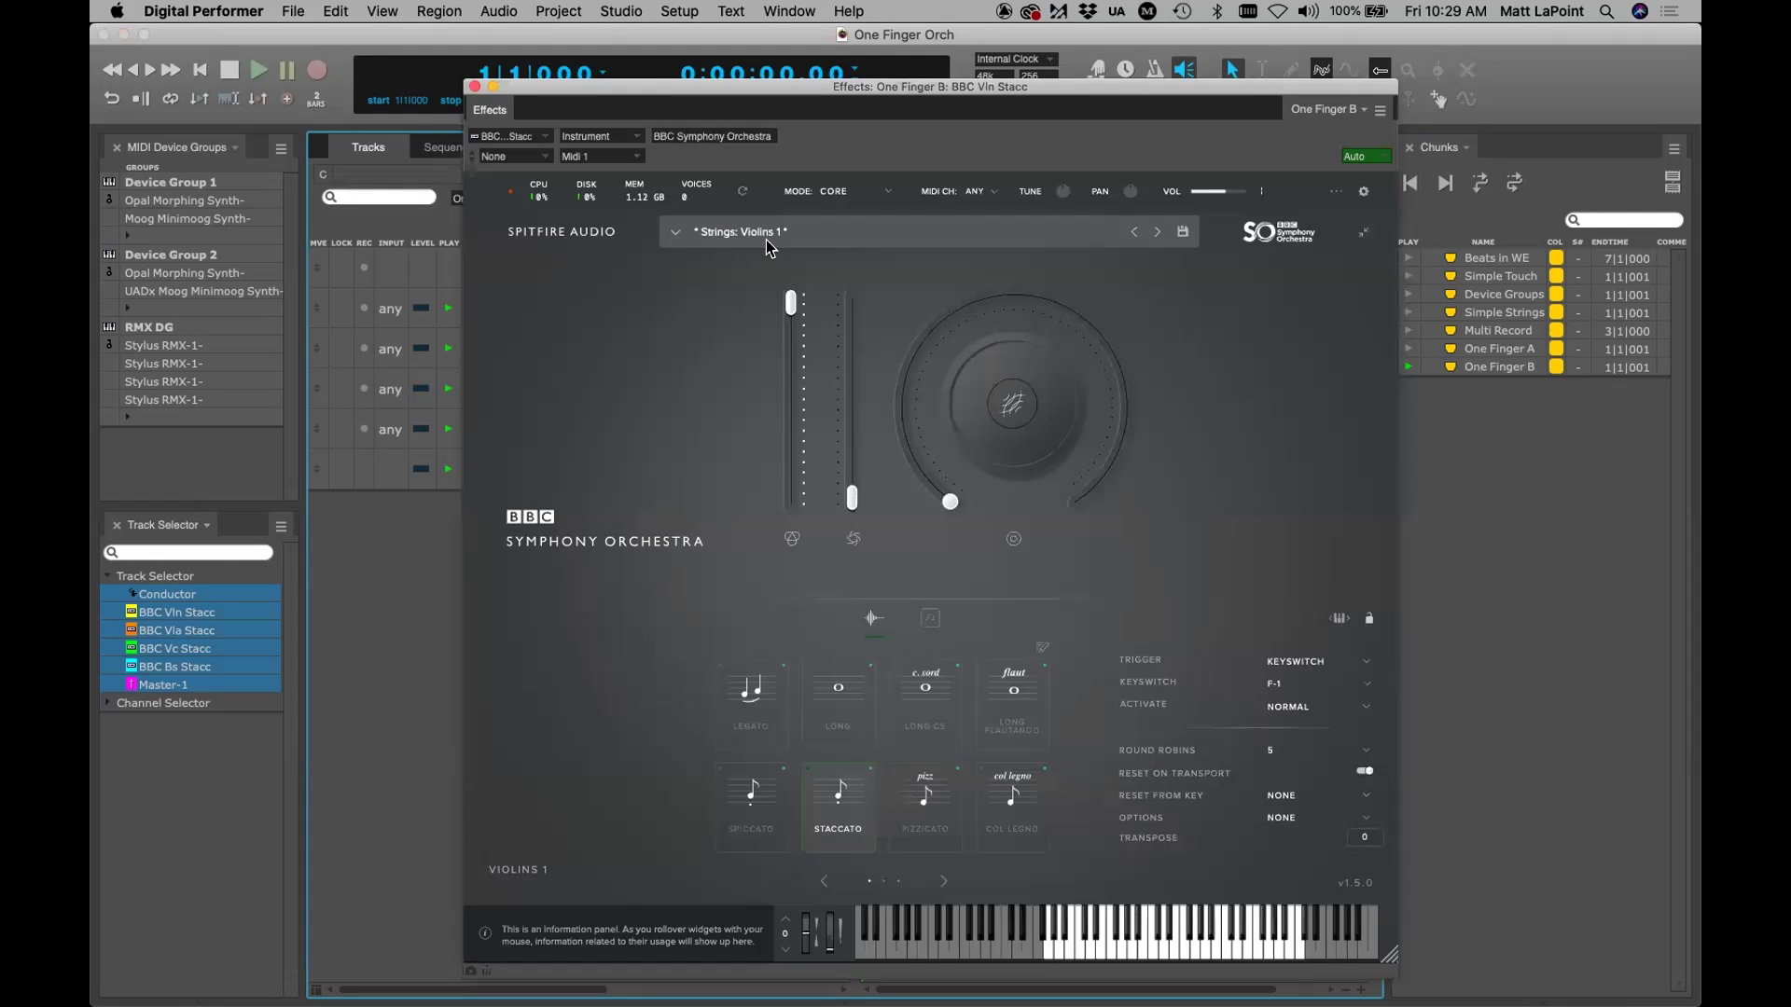
left_click_drag(1005, 90, 1007, 73)
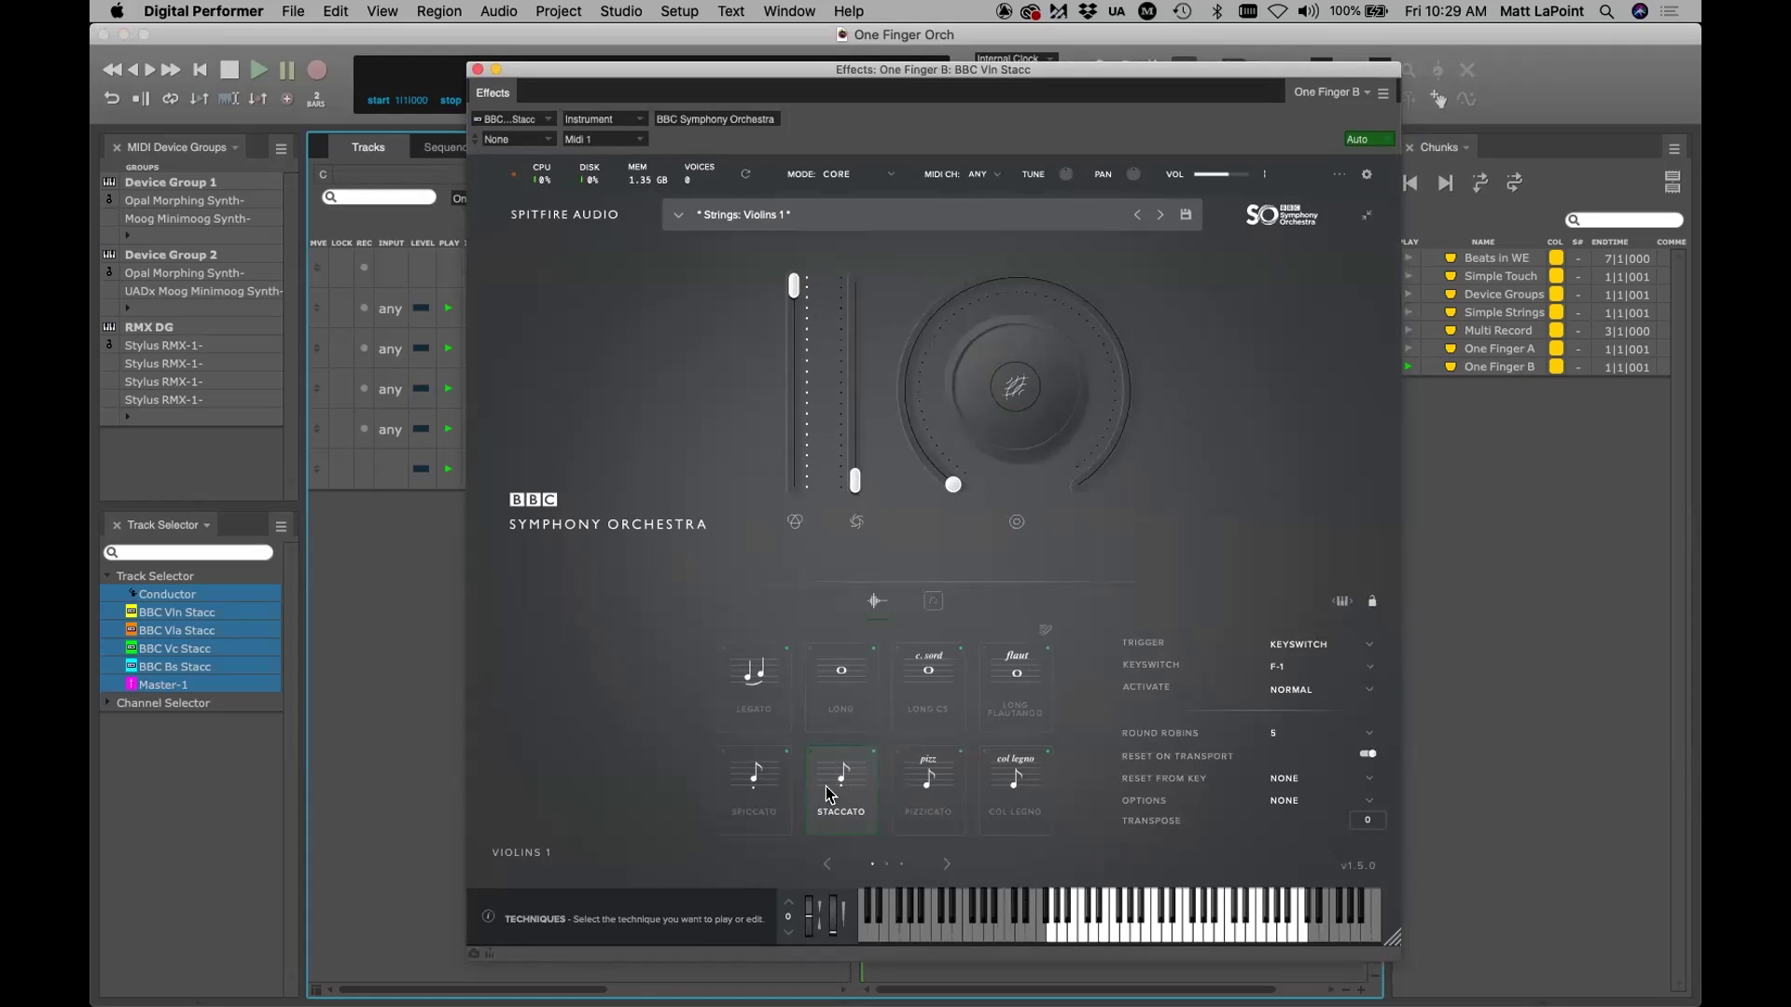
left_click(477, 69)
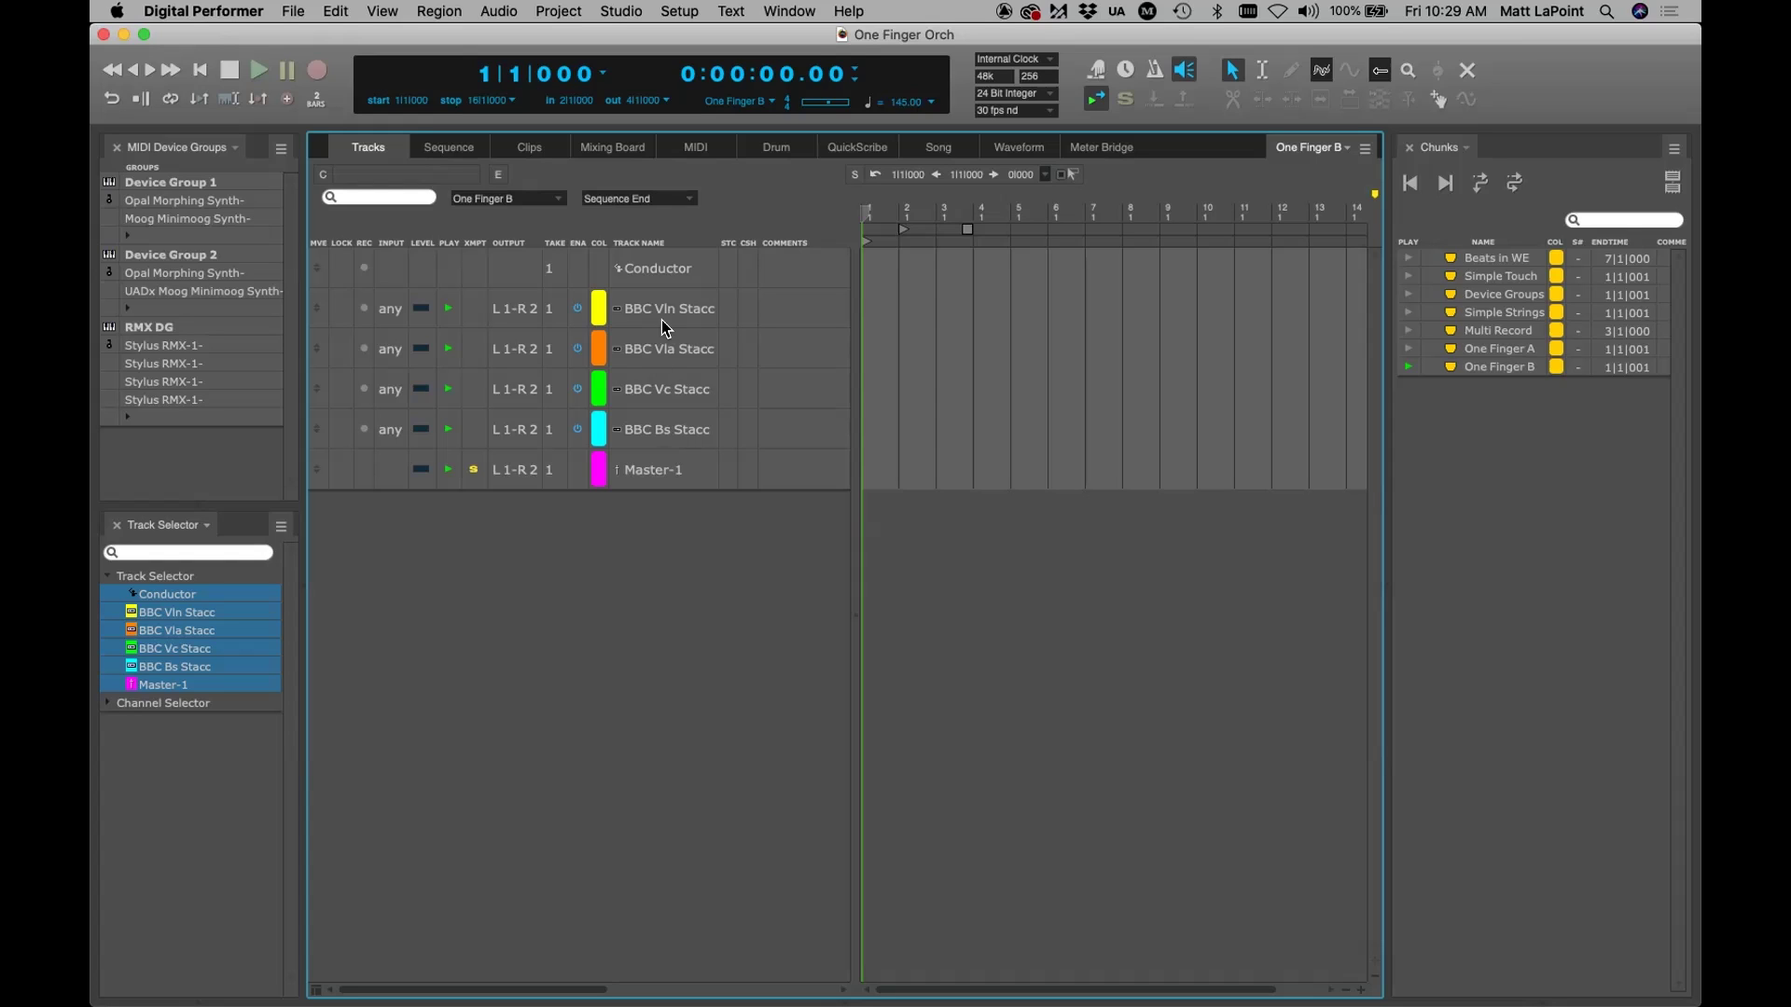
key("super+s")
Show the Mixing Board, open the Arpeggiator on BBC Vln Stacc beside the channel strips and save the project
left_click(604, 148)
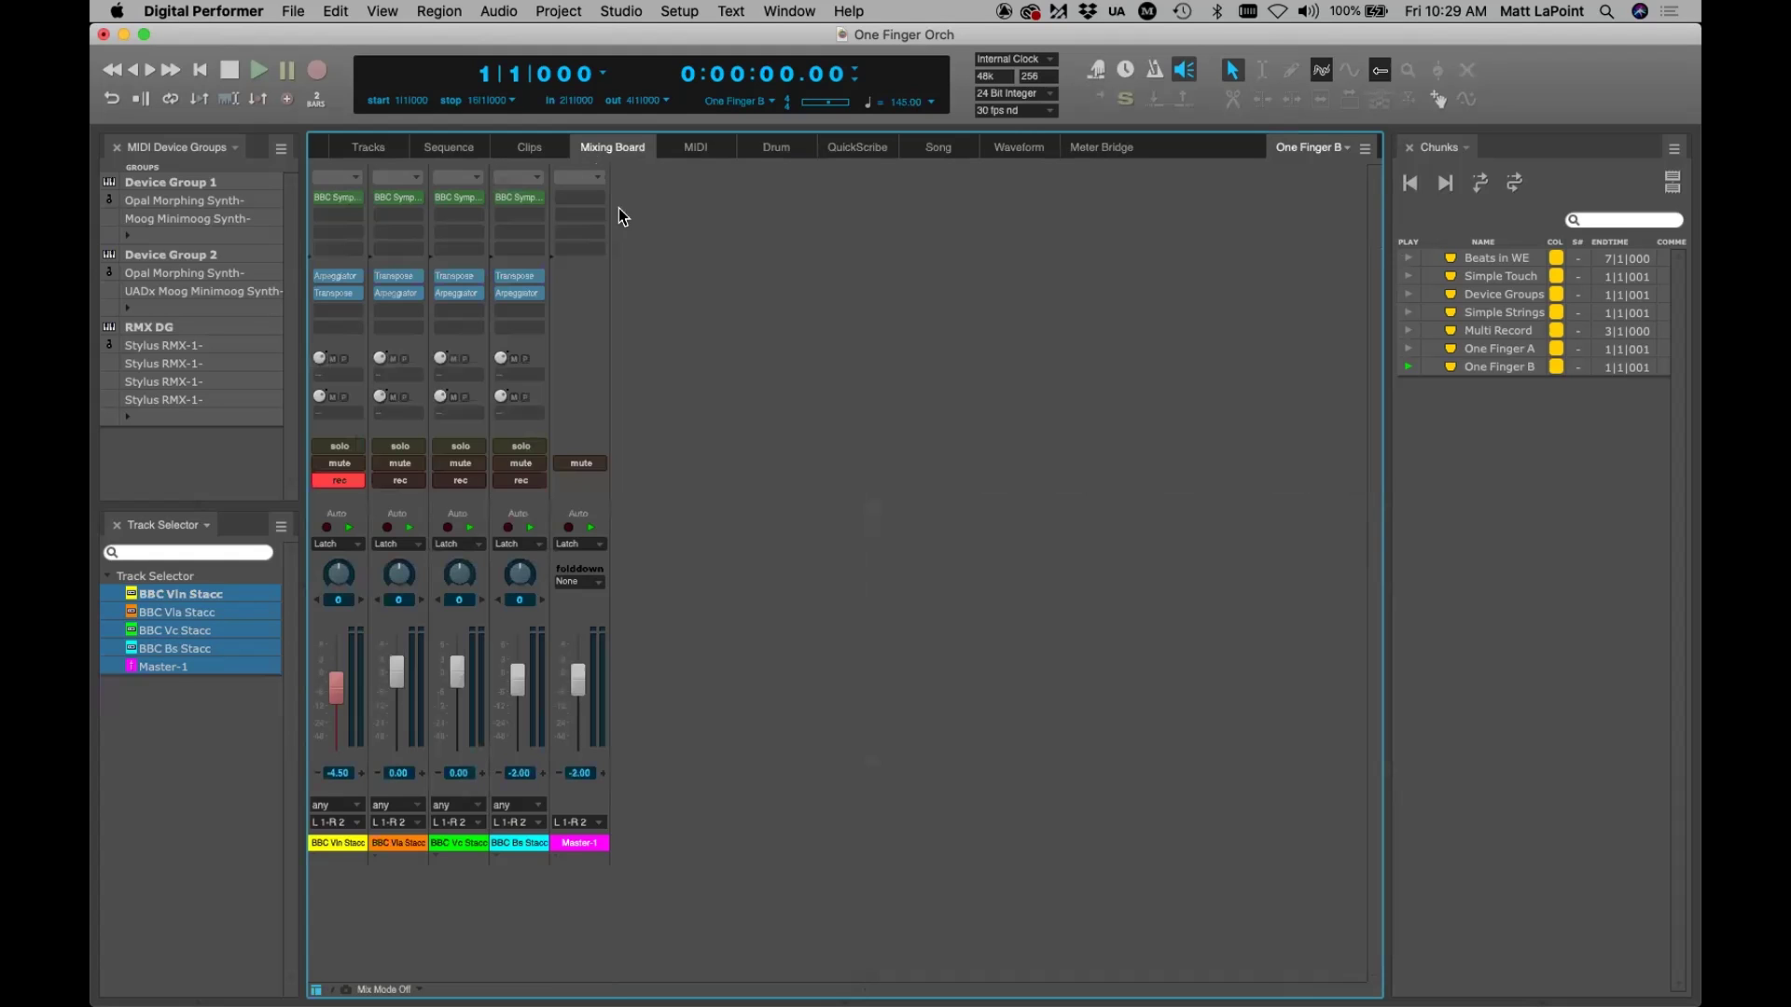
double_click(347, 272)
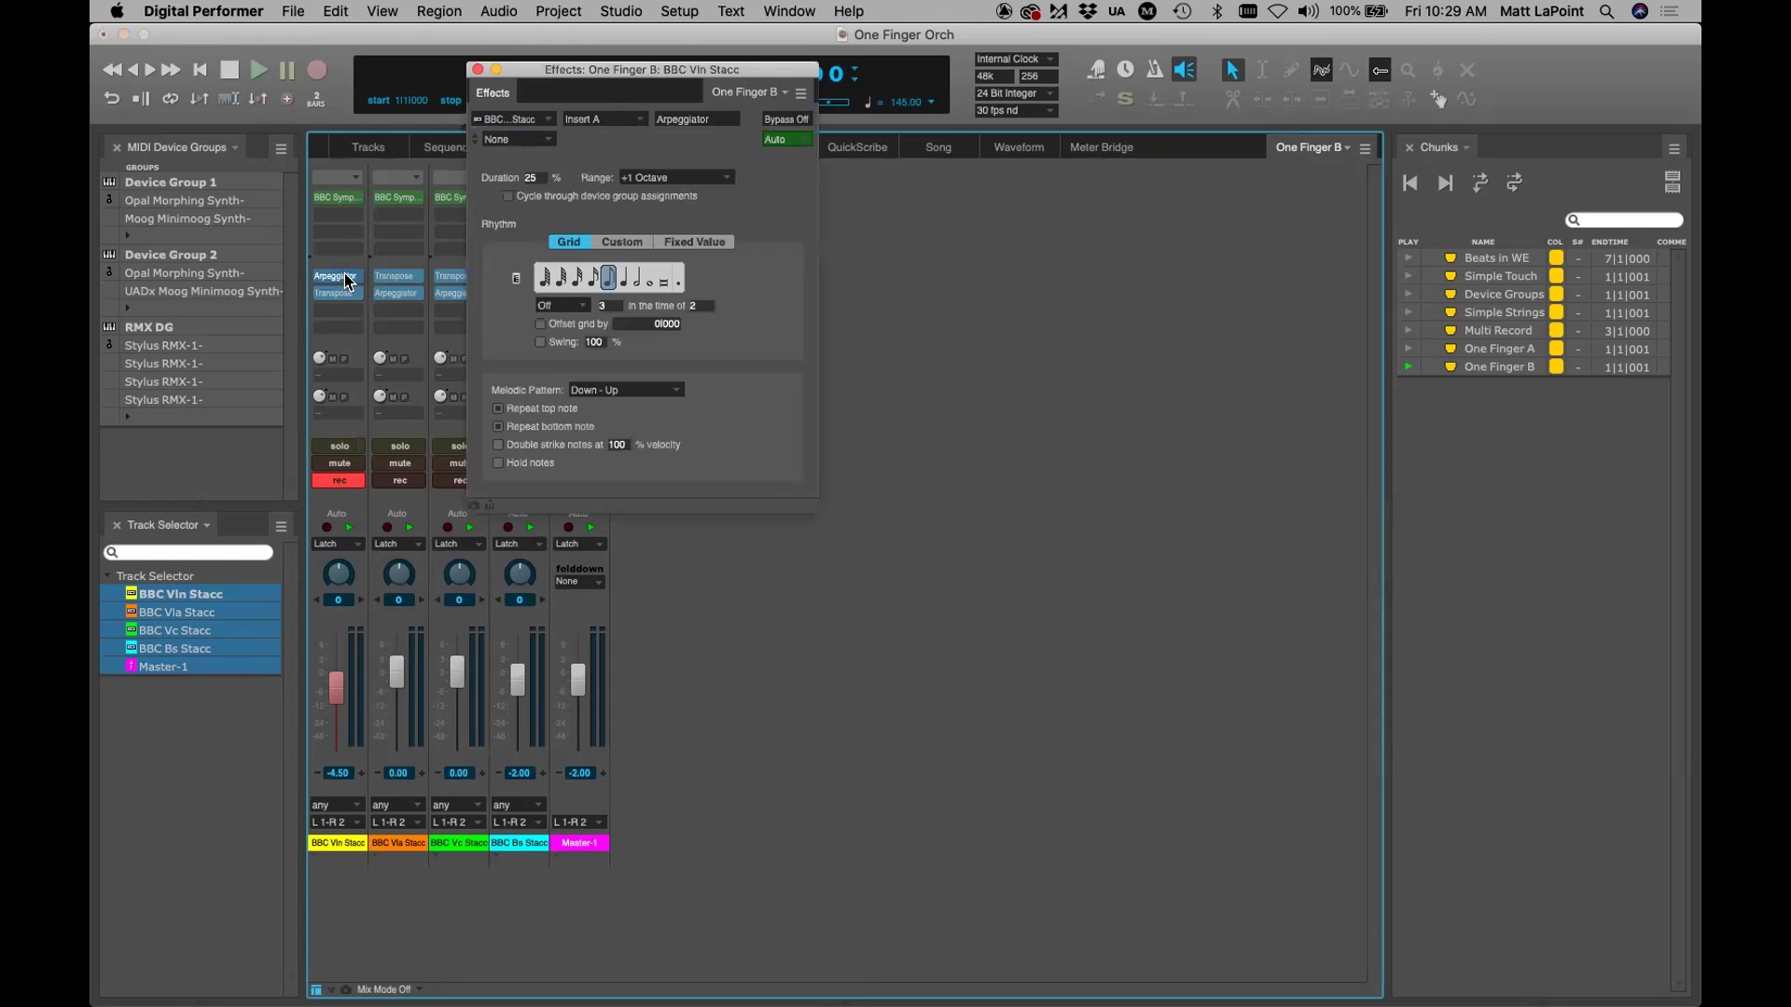
left_click_drag(601, 68, 872, 160)
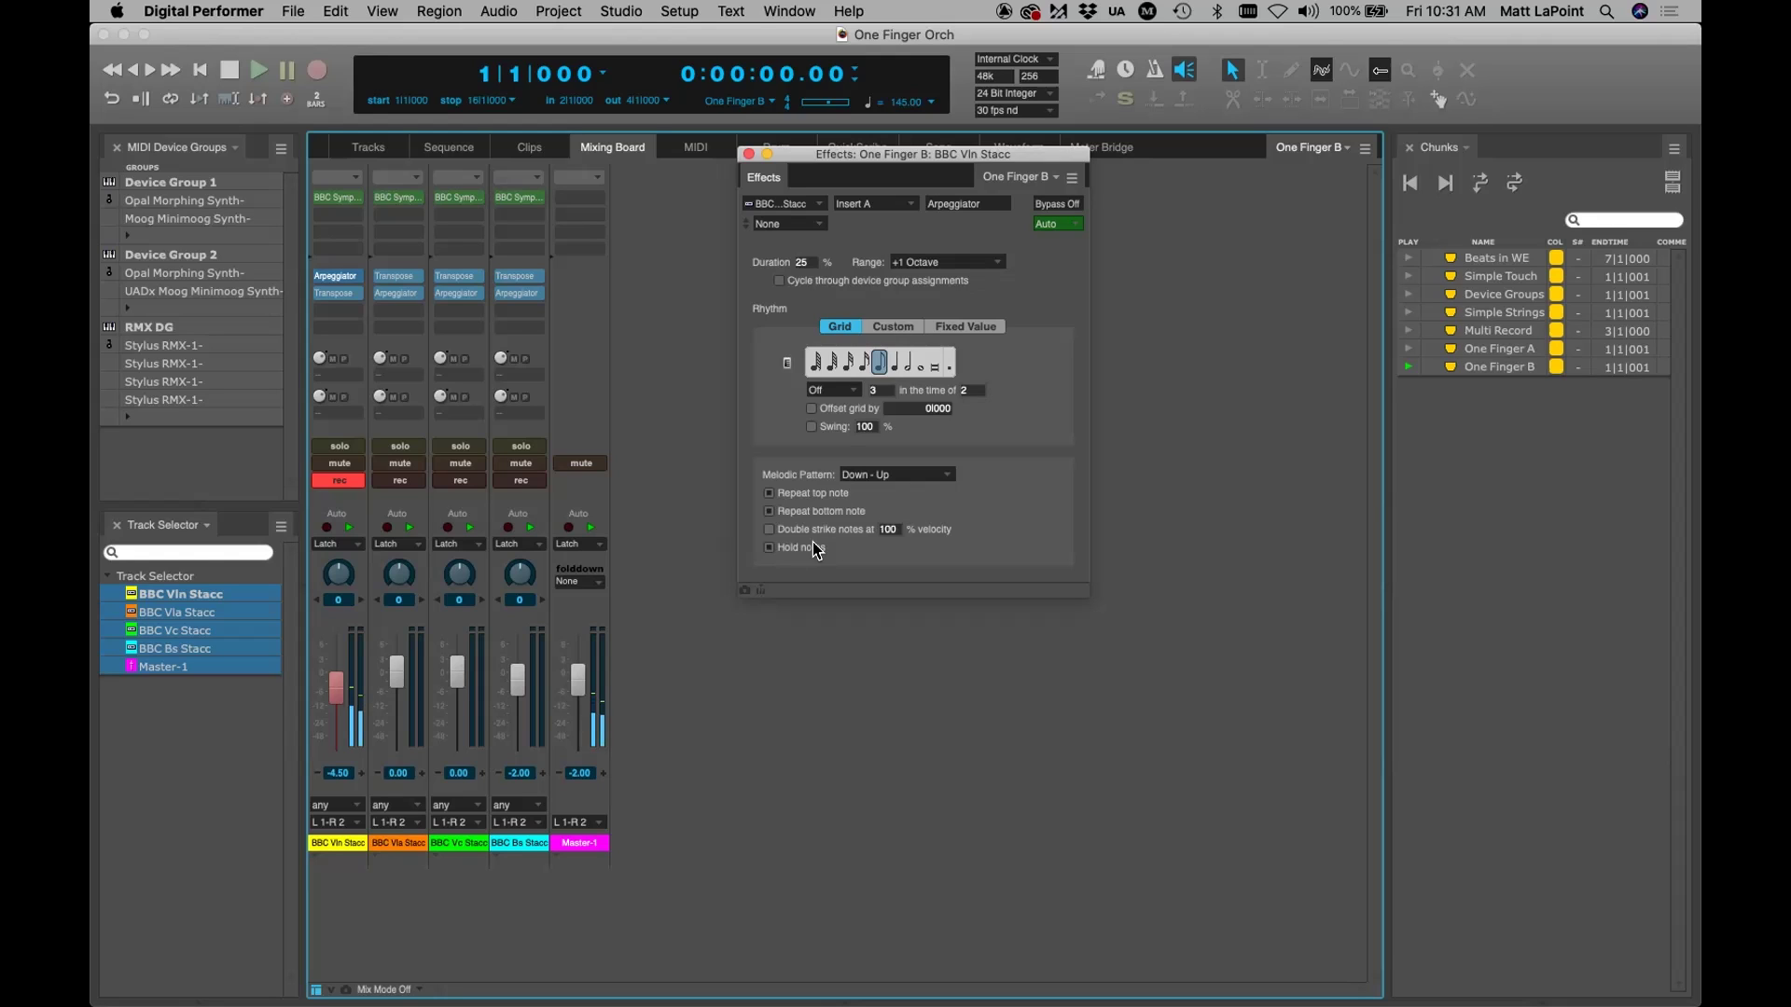
key("super+s")
Try the +2 Octaves range in the BBC Vln Stacc Arpeggiator and return it to +1 Octave
left_click(916, 265)
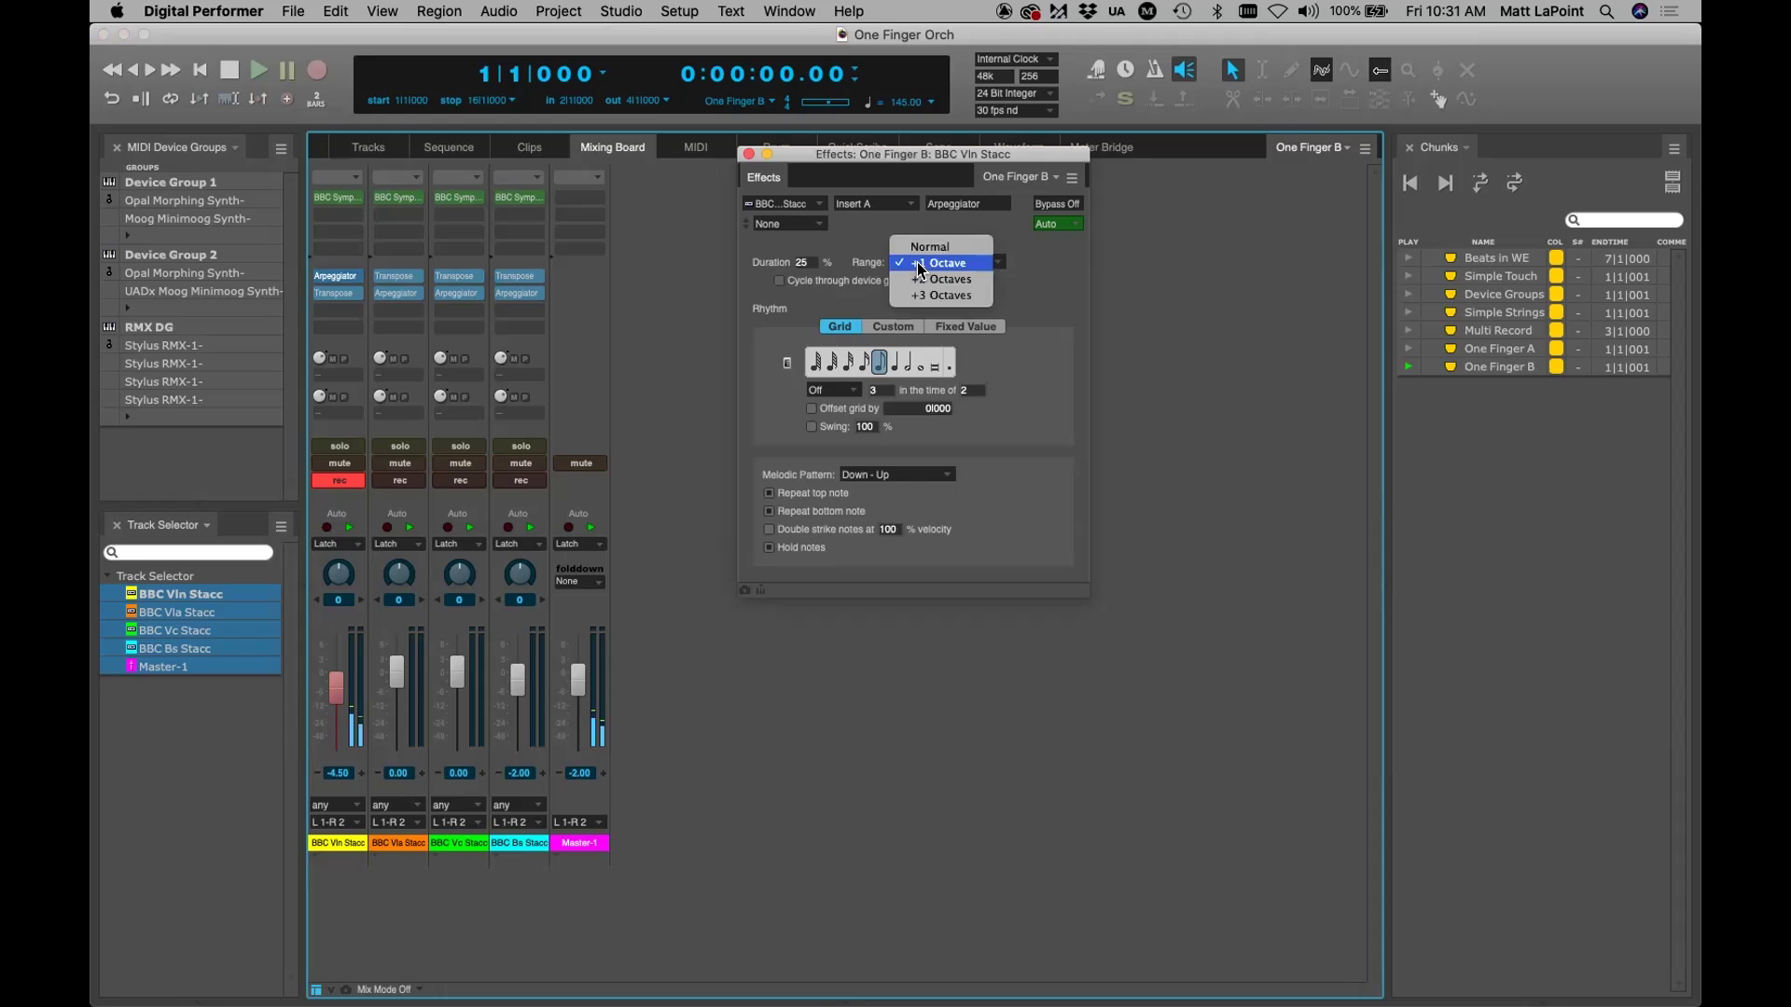
left_click(921, 273)
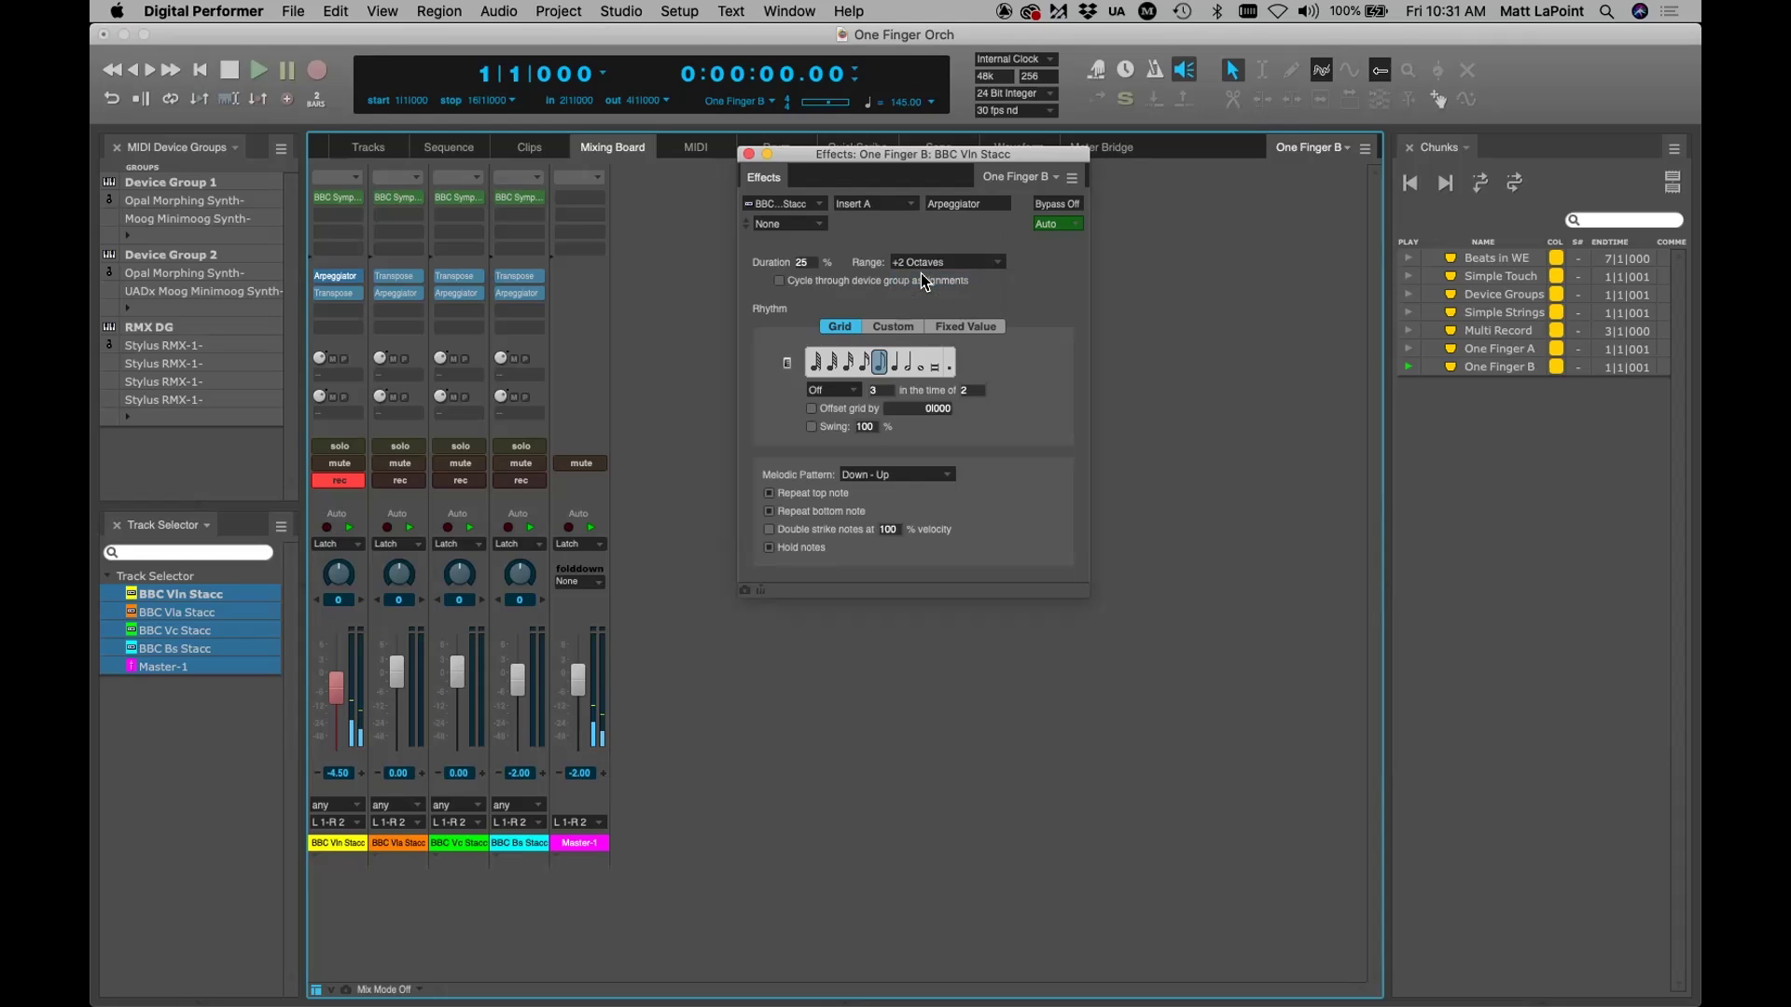
left_click(937, 255)
Try the Staircase Up melodic pattern in the violin Arpeggiator and return it to Down - Up
left_click(883, 477)
left_click(903, 492)
left_click(910, 473)
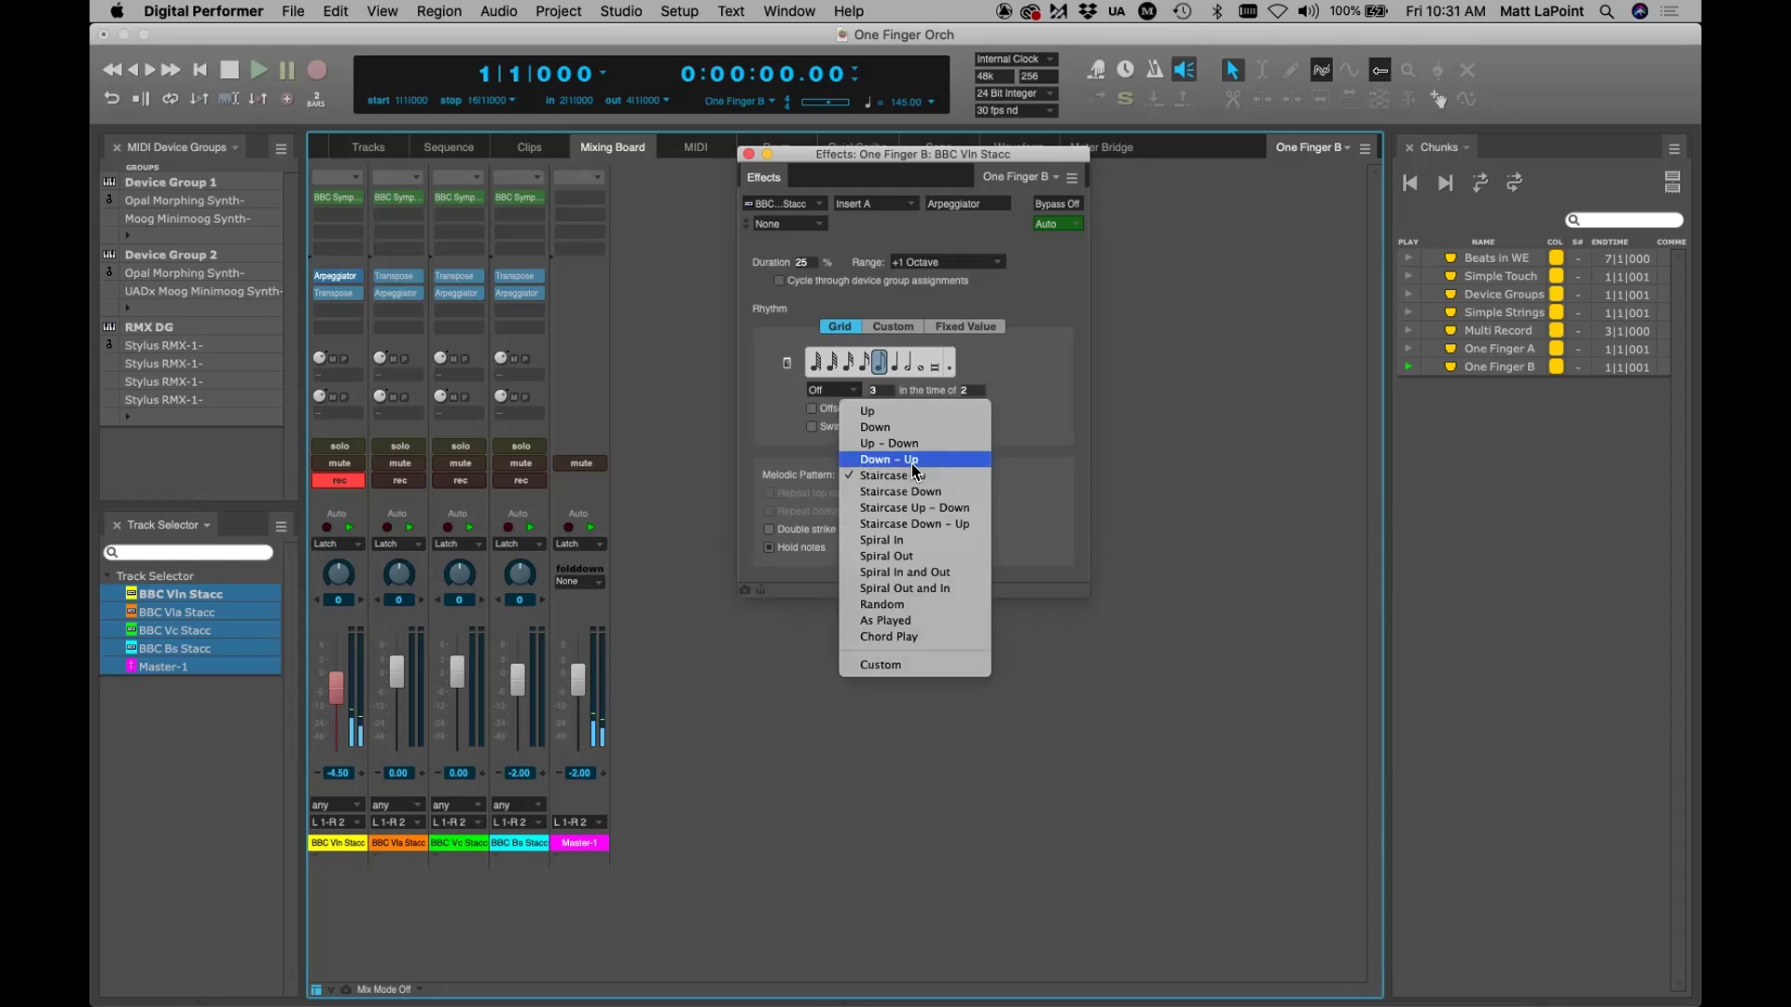
left_click(914, 459)
left_click(909, 474)
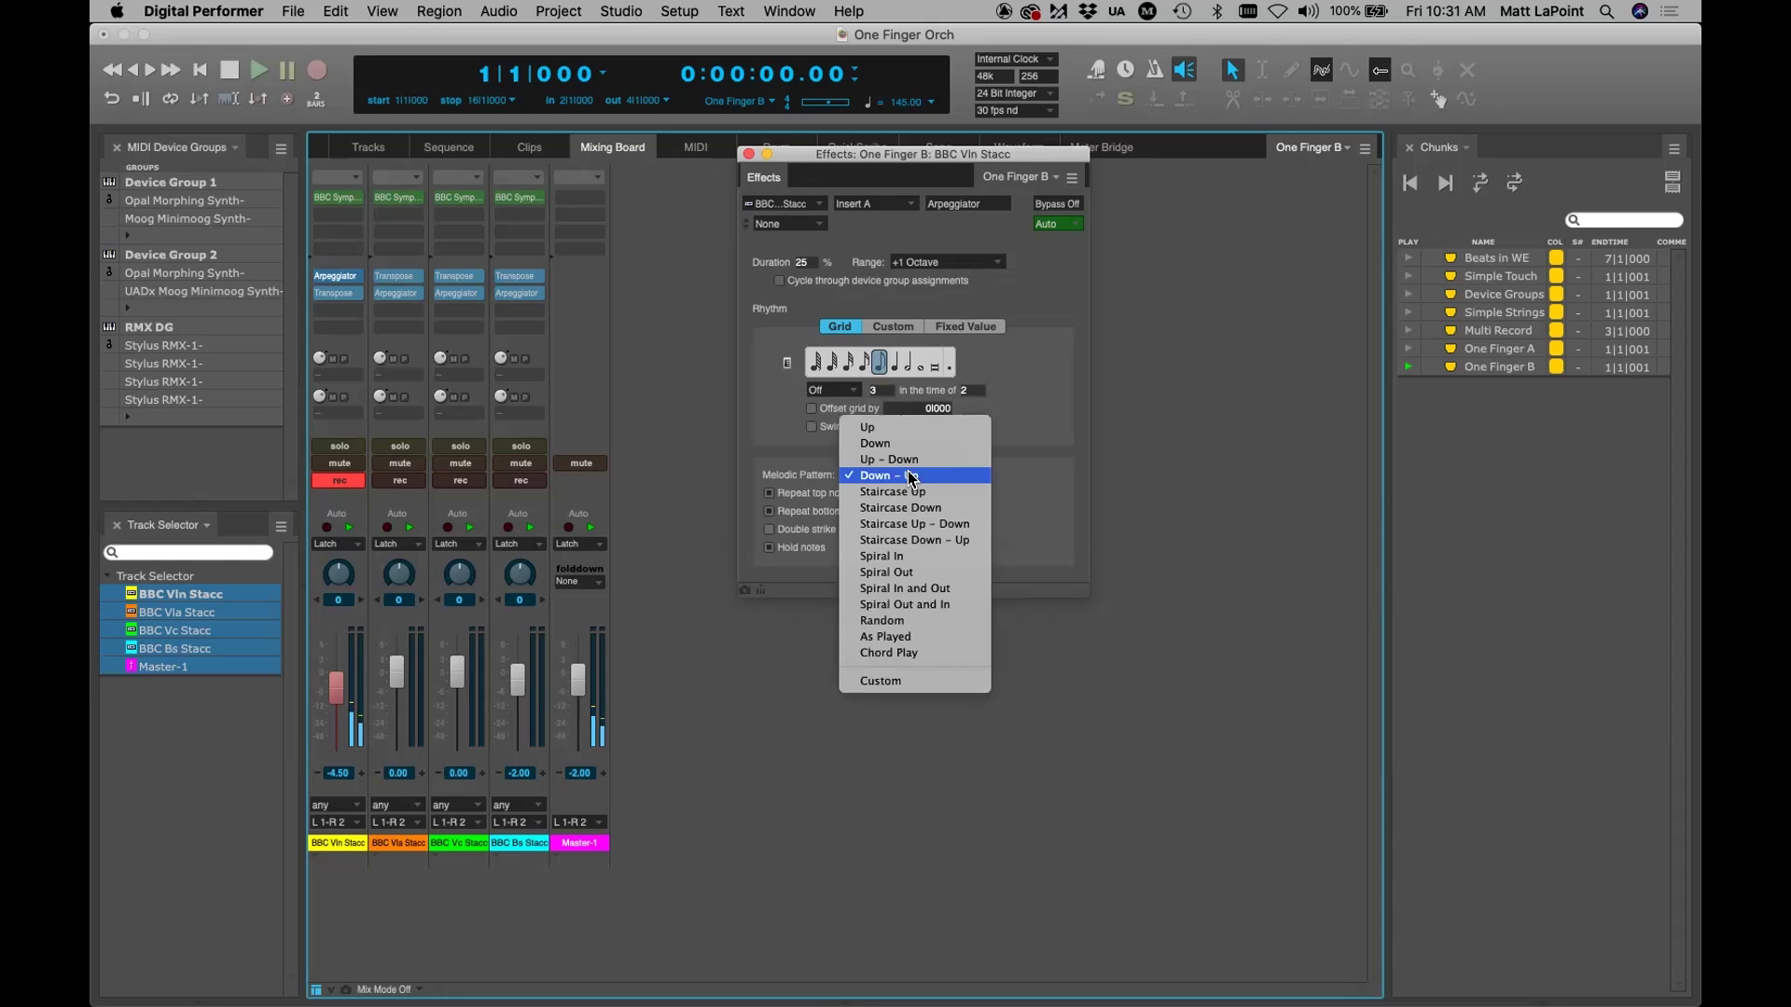
left_click(1055, 462)
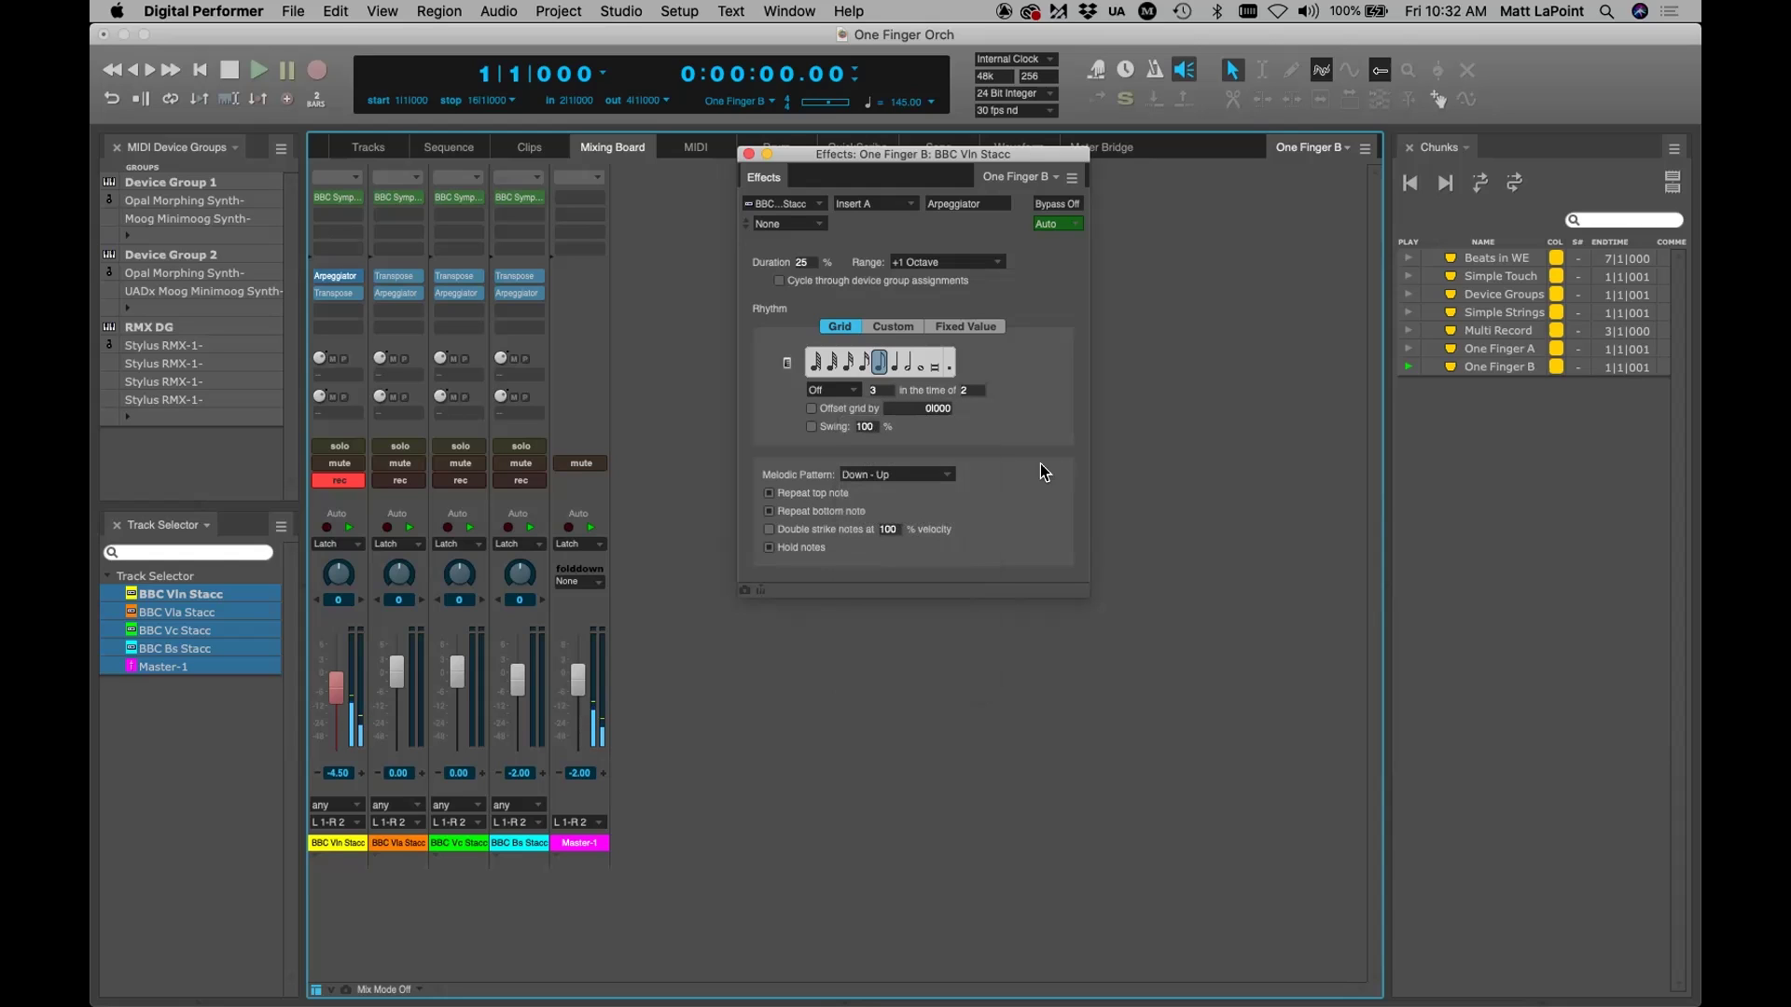
Close the violin Arpeggiator and record-enable the BBC Vla Stacc track
left_click(831, 501)
left_click(748, 154)
left_click(400, 481)
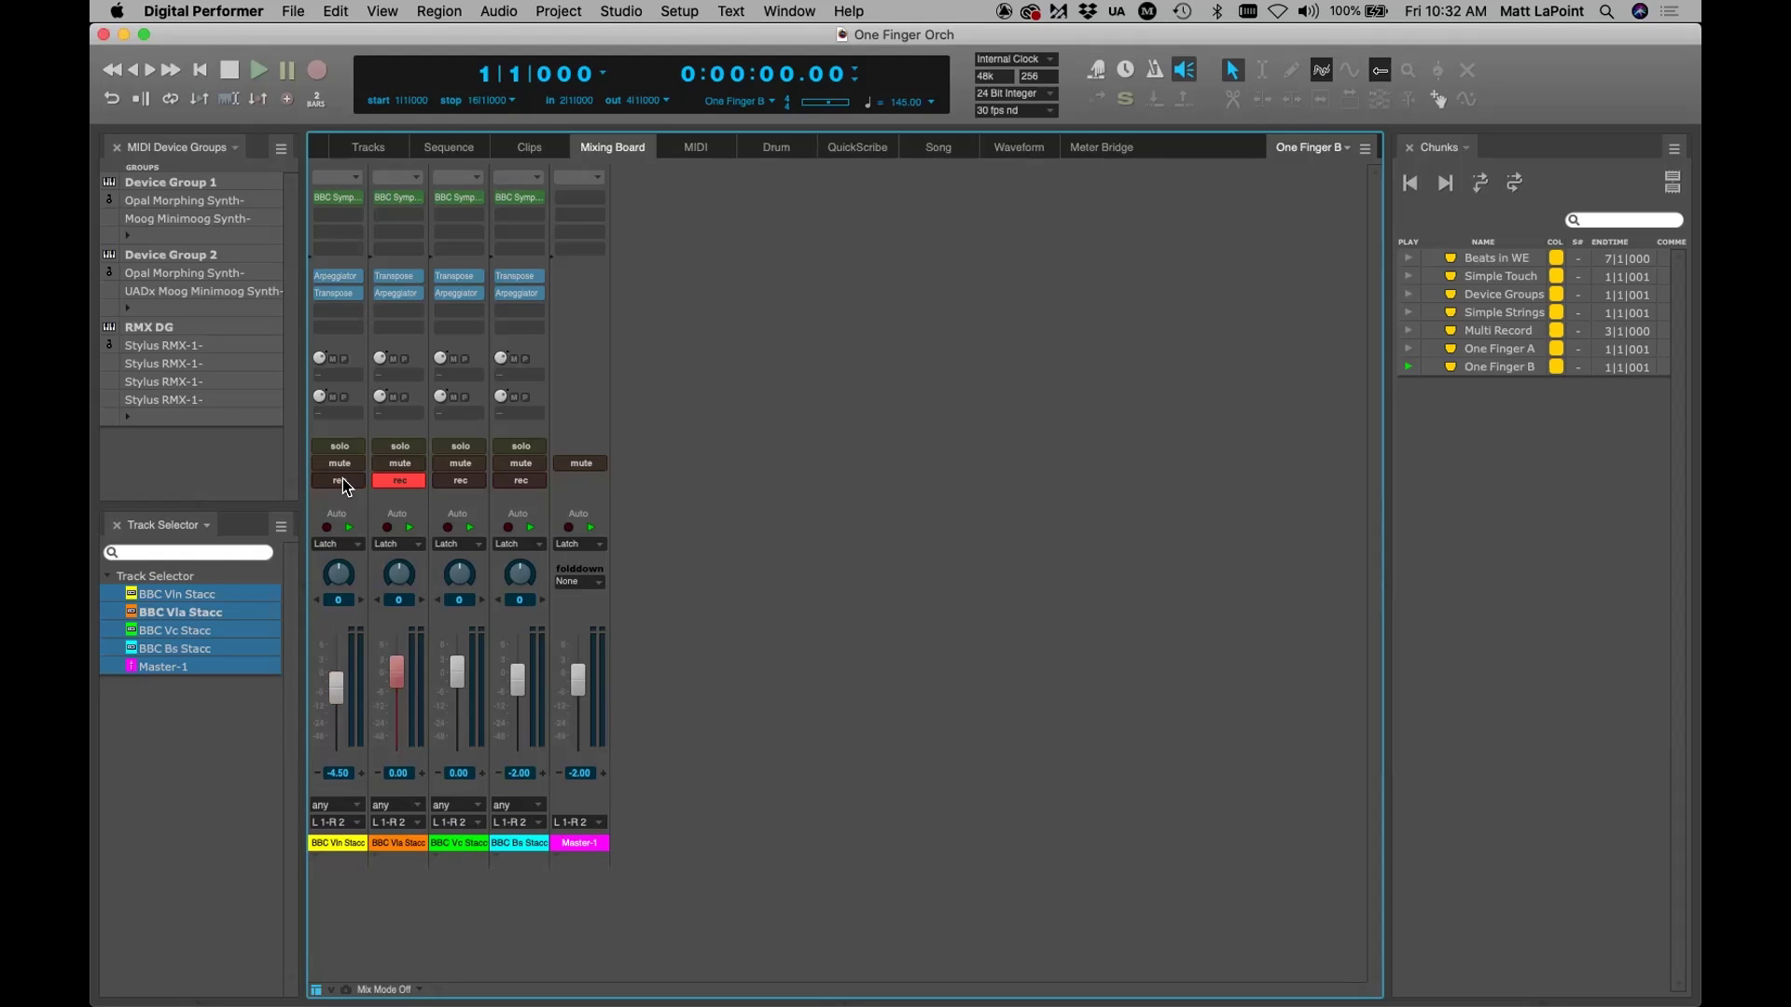
Open the Transpose and Arpeggiator plug-ins of BBC Vla Stacc in separate windows and save the project
left_click(399, 275)
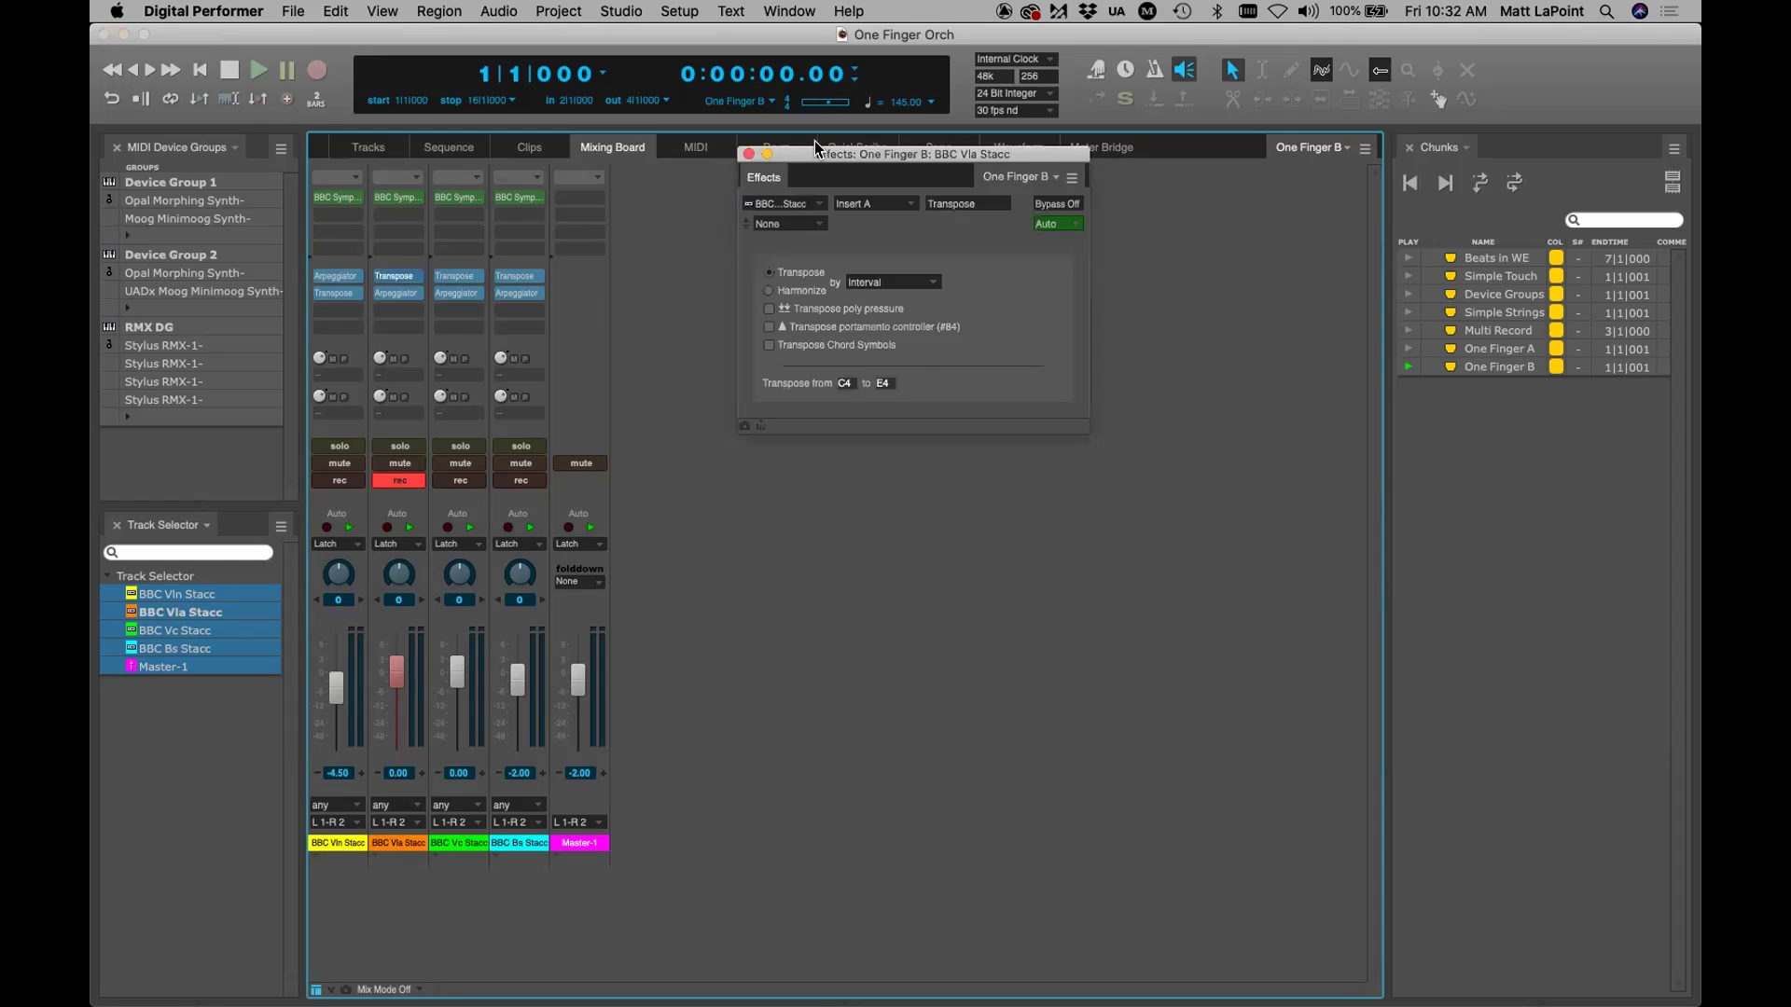
left_click_drag(814, 149, 854, 219)
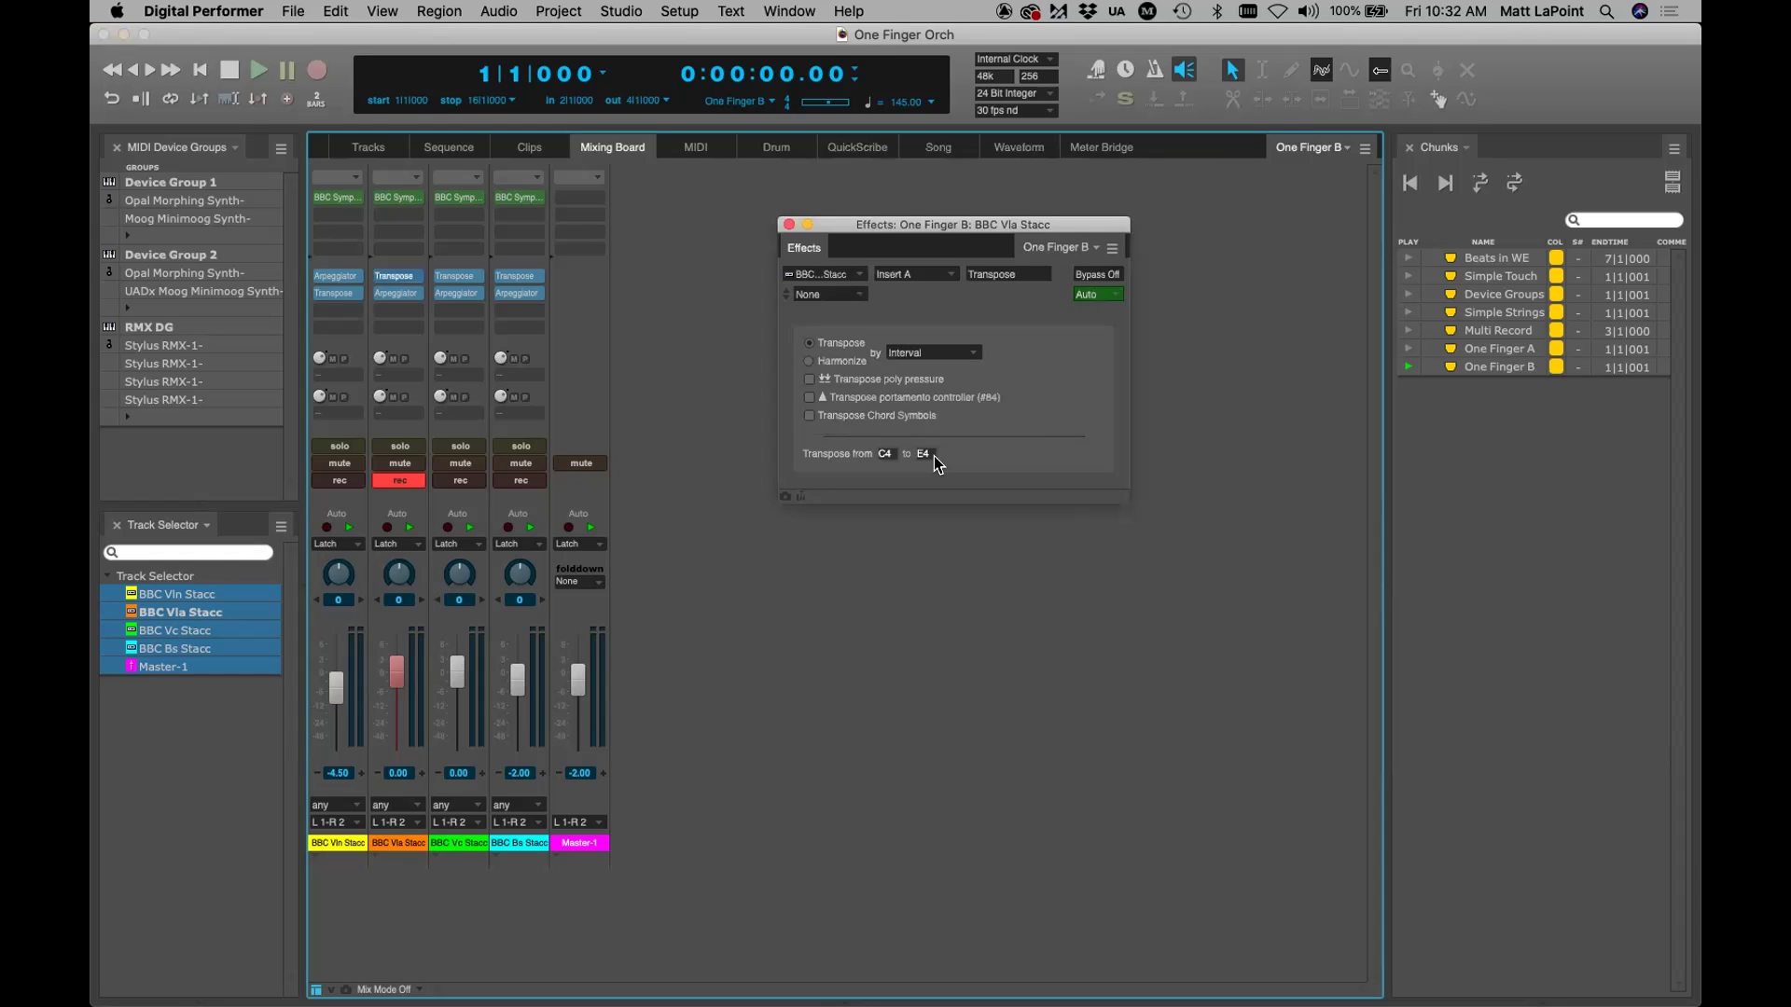
key("super+s")
left_click_drag(931, 226, 1106, 140)
double_click(401, 293)
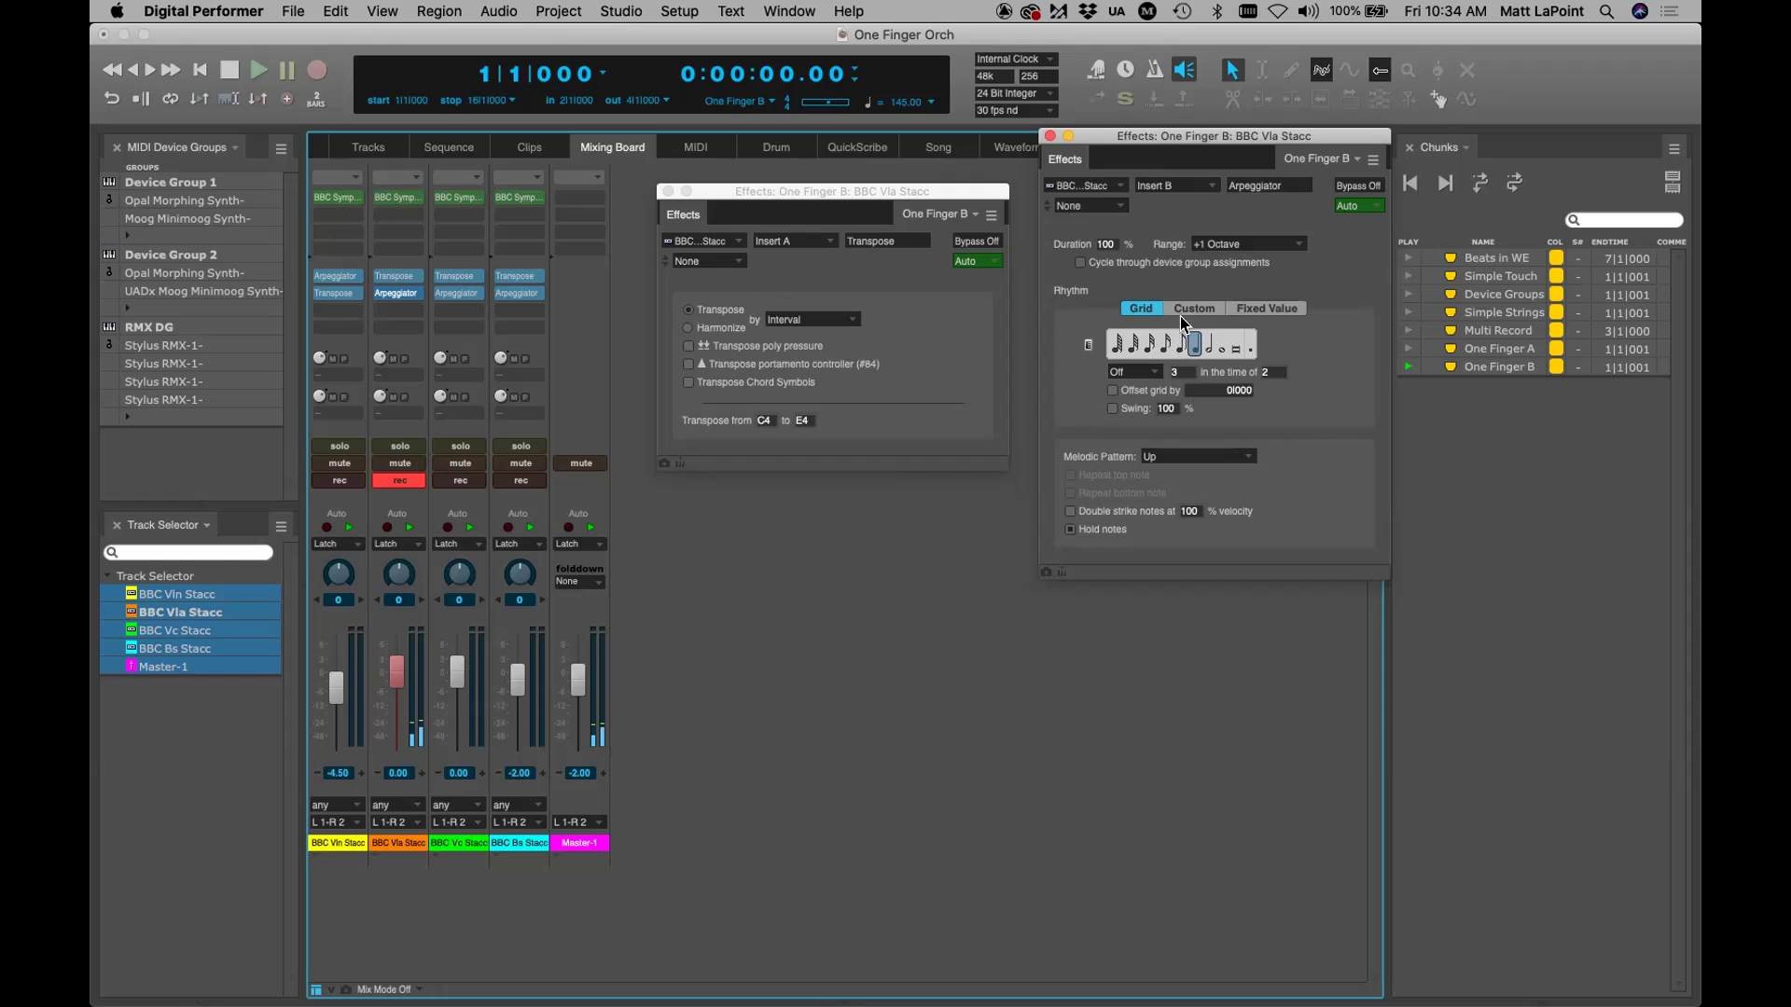
Try the +2 Octaves range in the BBC Vla Stacc Arpeggiator and return it to +1 Octave
left_click(1218, 249)
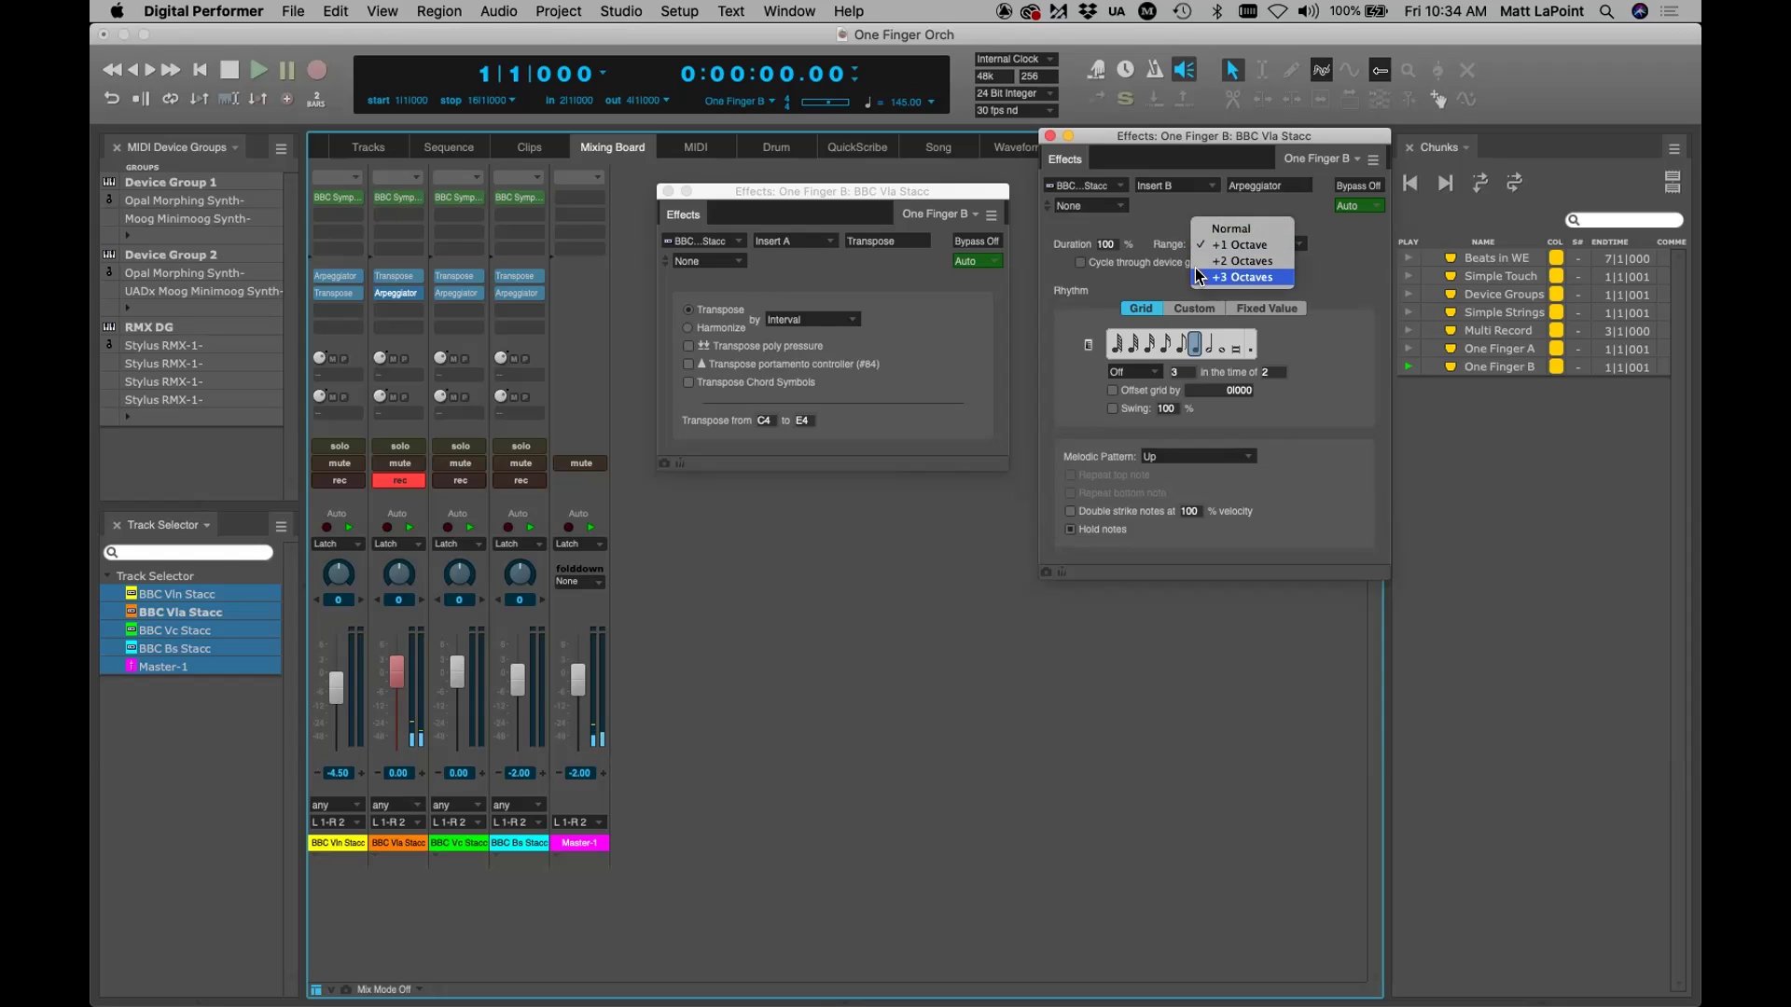
left_click(1237, 261)
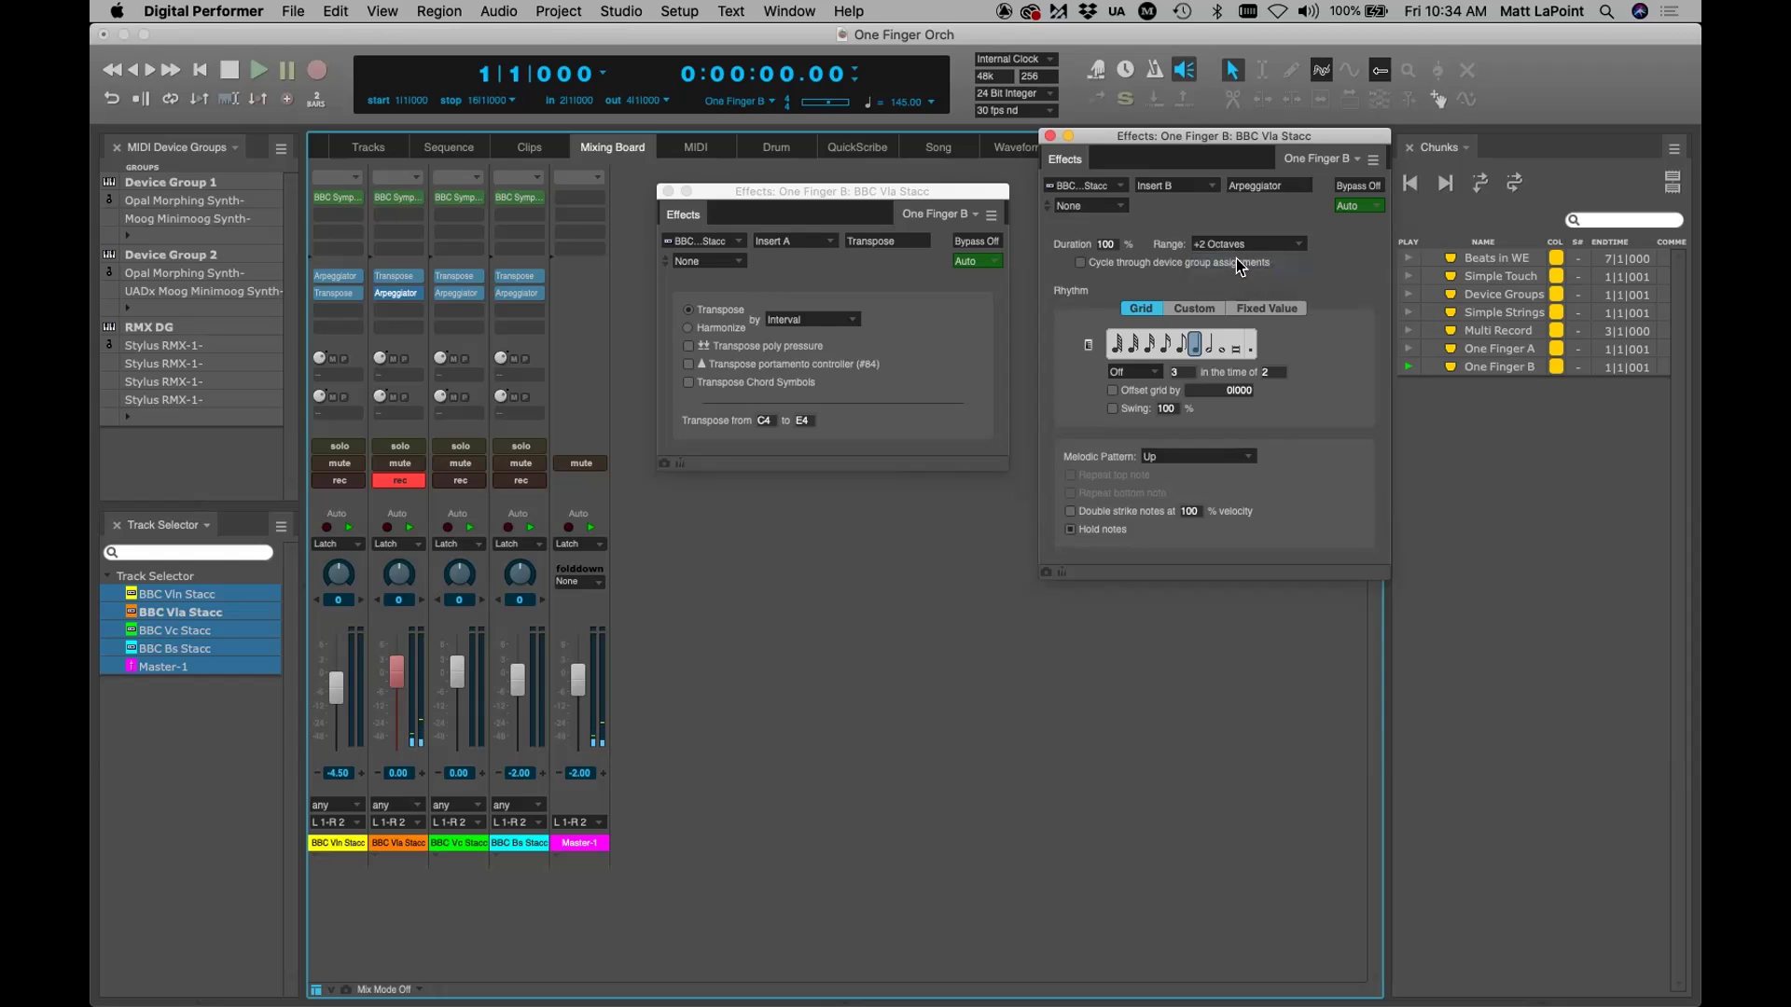
left_click(1245, 244)
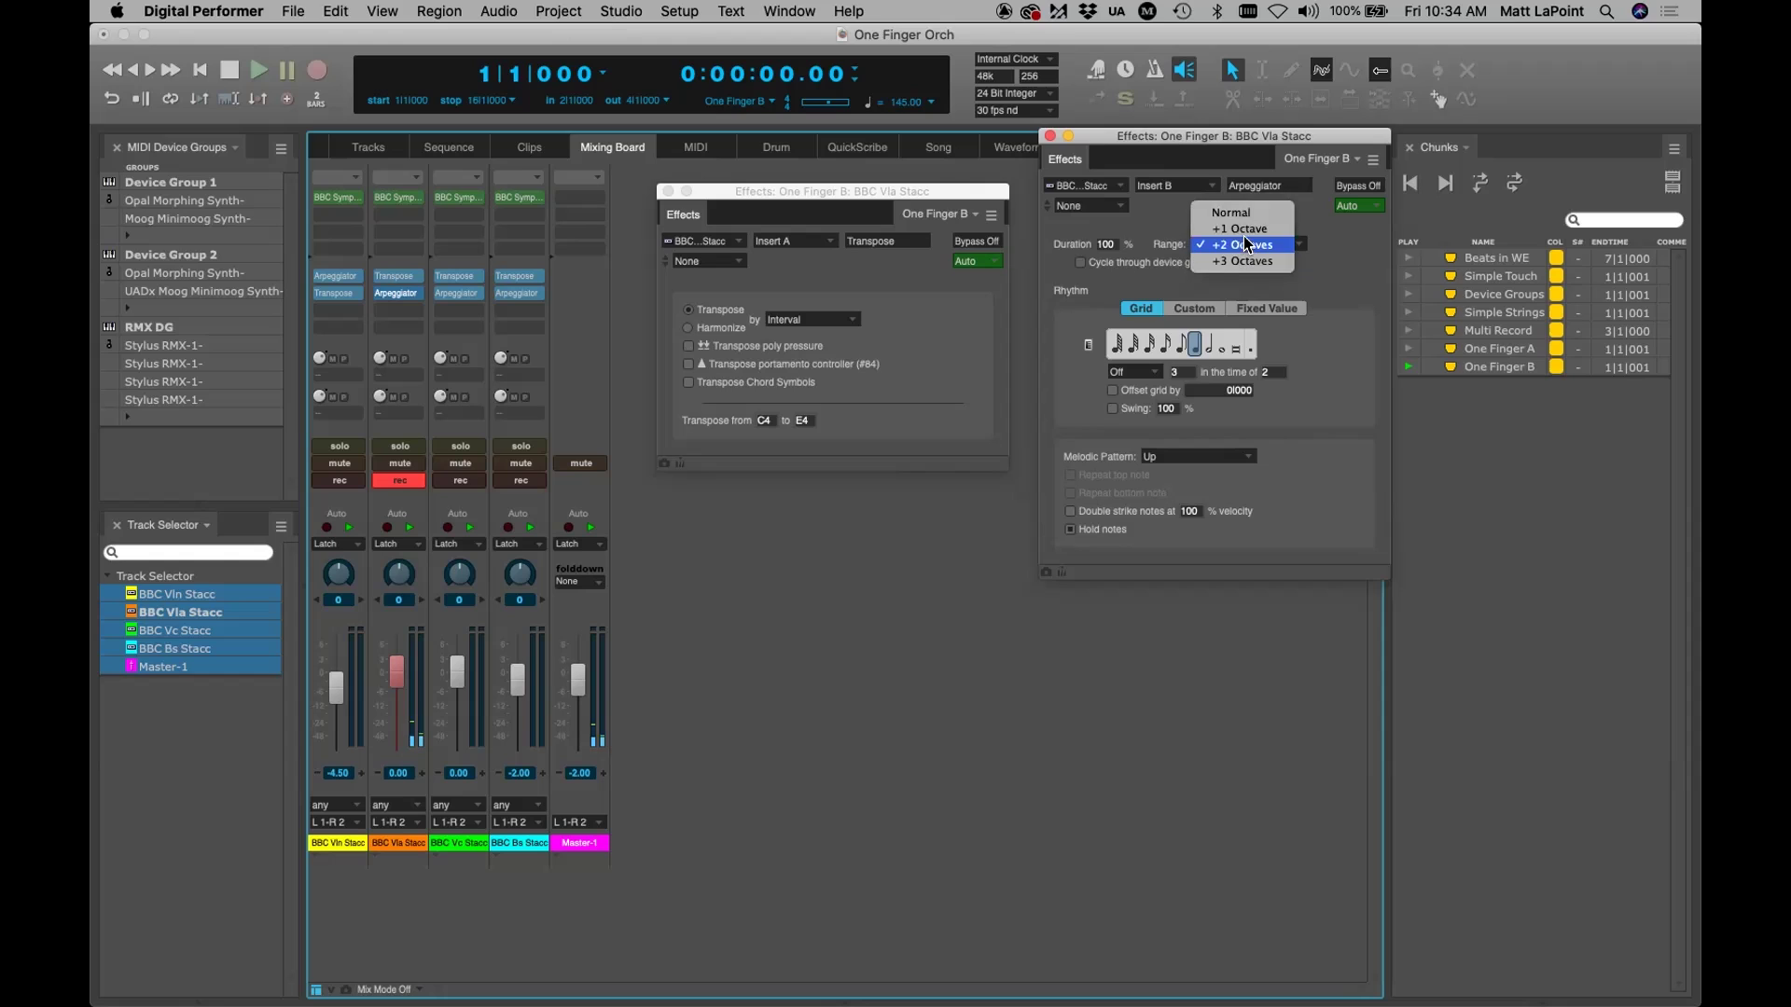
left_click(1248, 231)
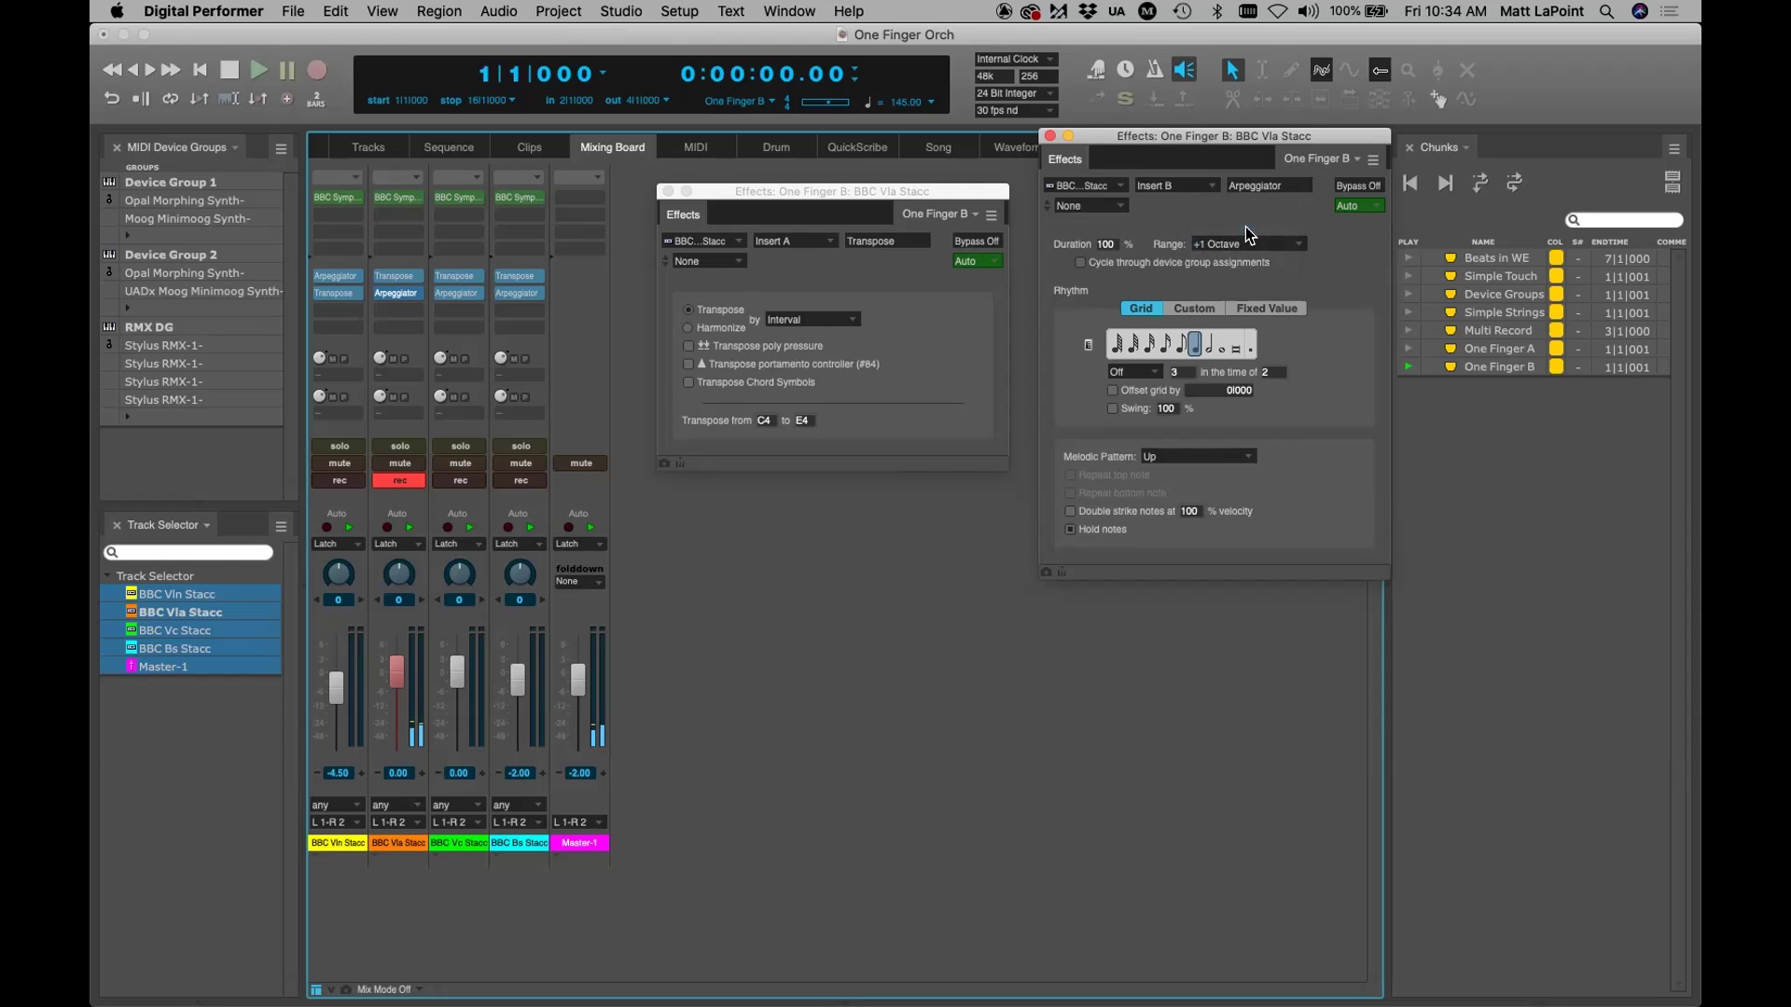
Try the Down and Up - Down melodic patterns in the viola Arpeggiator and return it to Up
left_click(1184, 456)
left_click(1159, 480)
left_click(1167, 451)
left_click(1187, 476)
left_click(1187, 458)
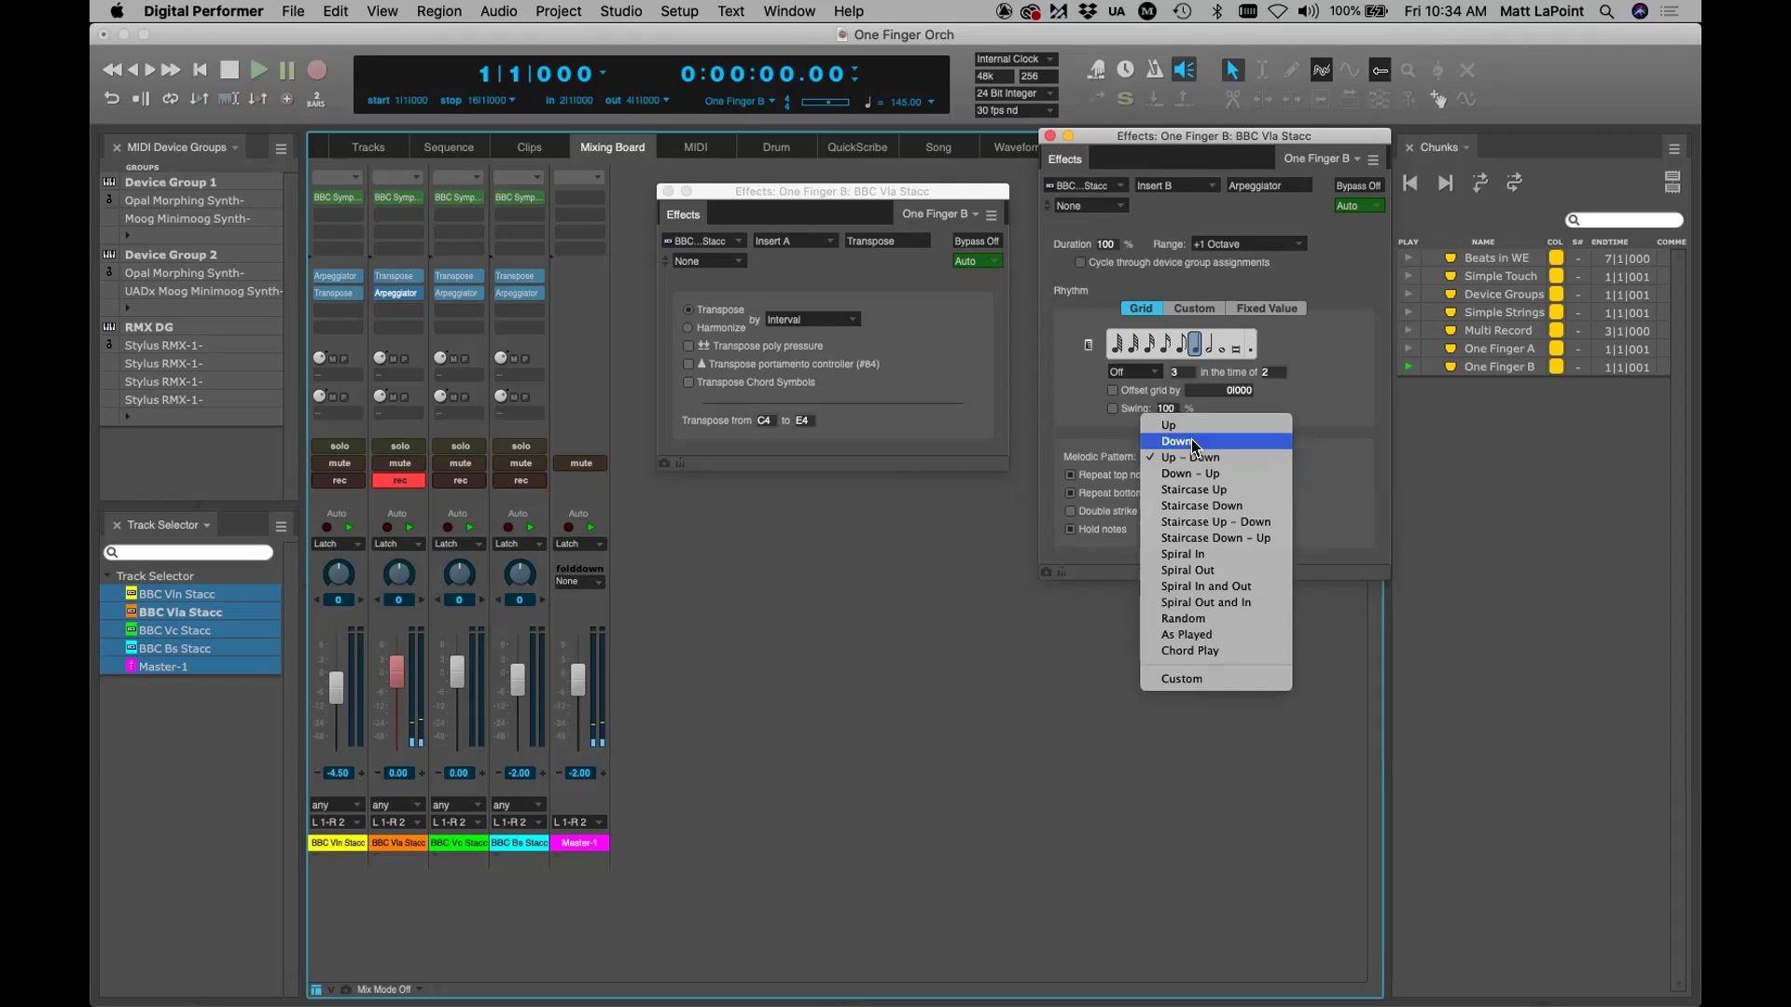
left_click(1201, 434)
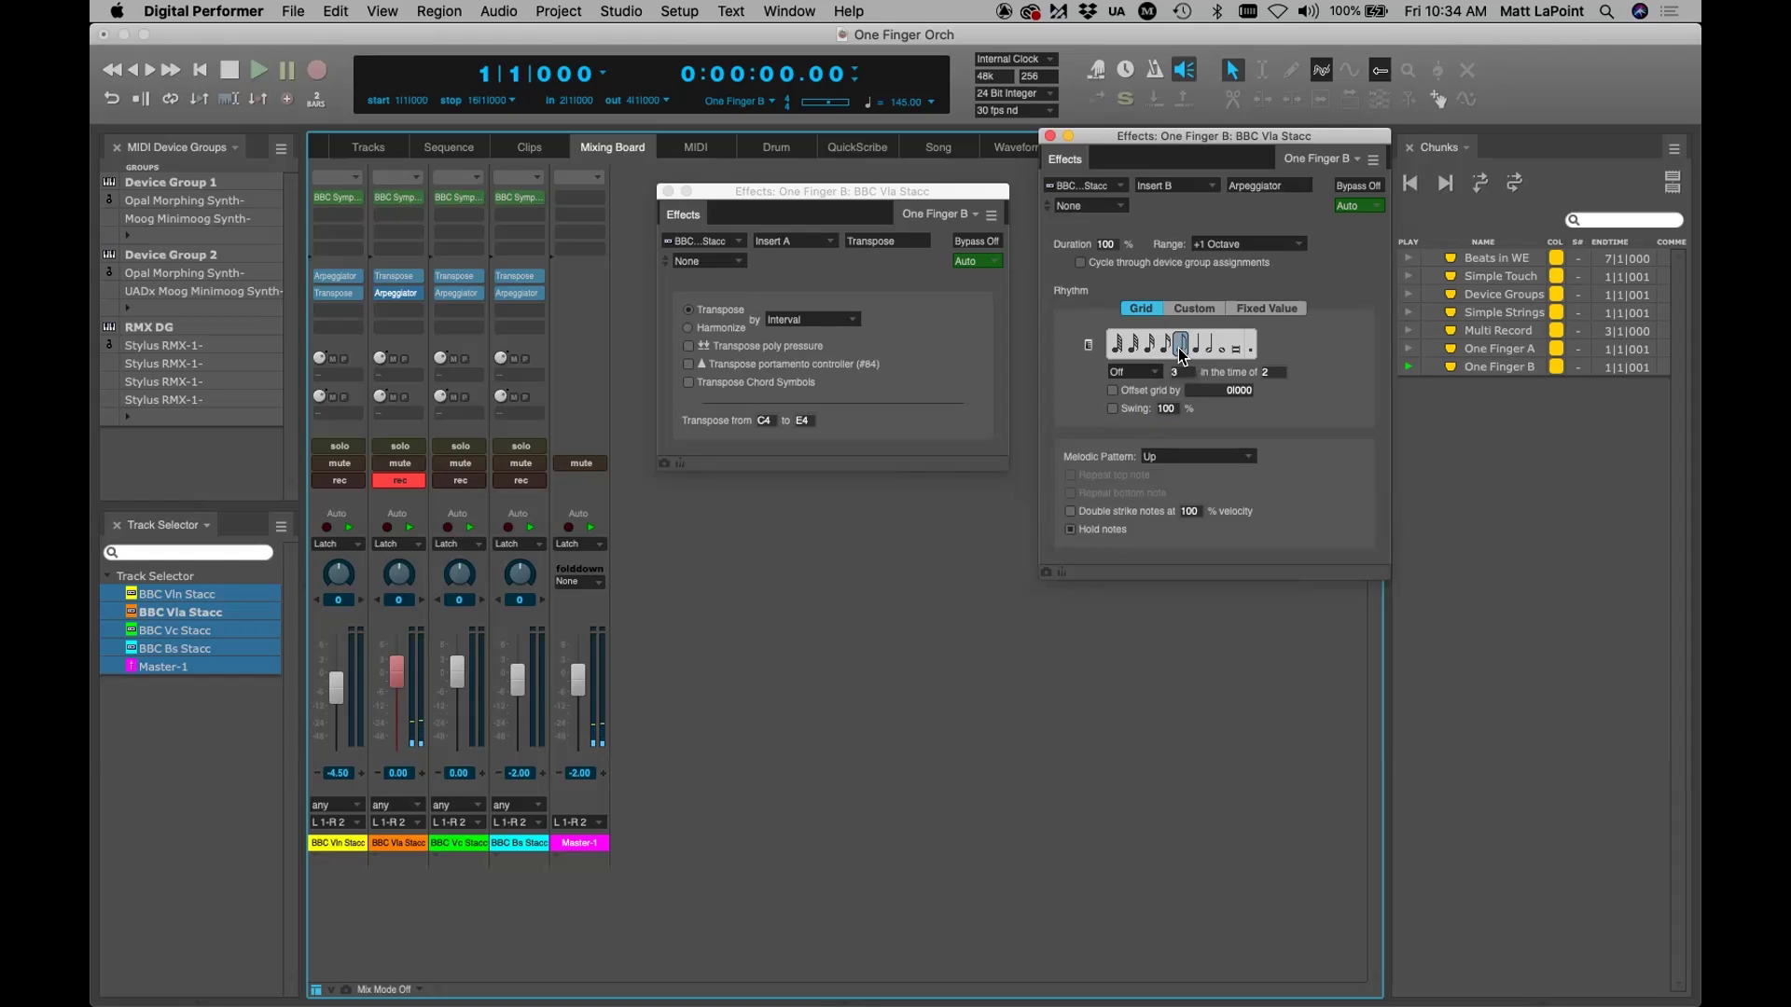
Keep the viola Arpeggiator's Up pattern and set its grid rhythm back to quarter notes
left_click(1173, 450)
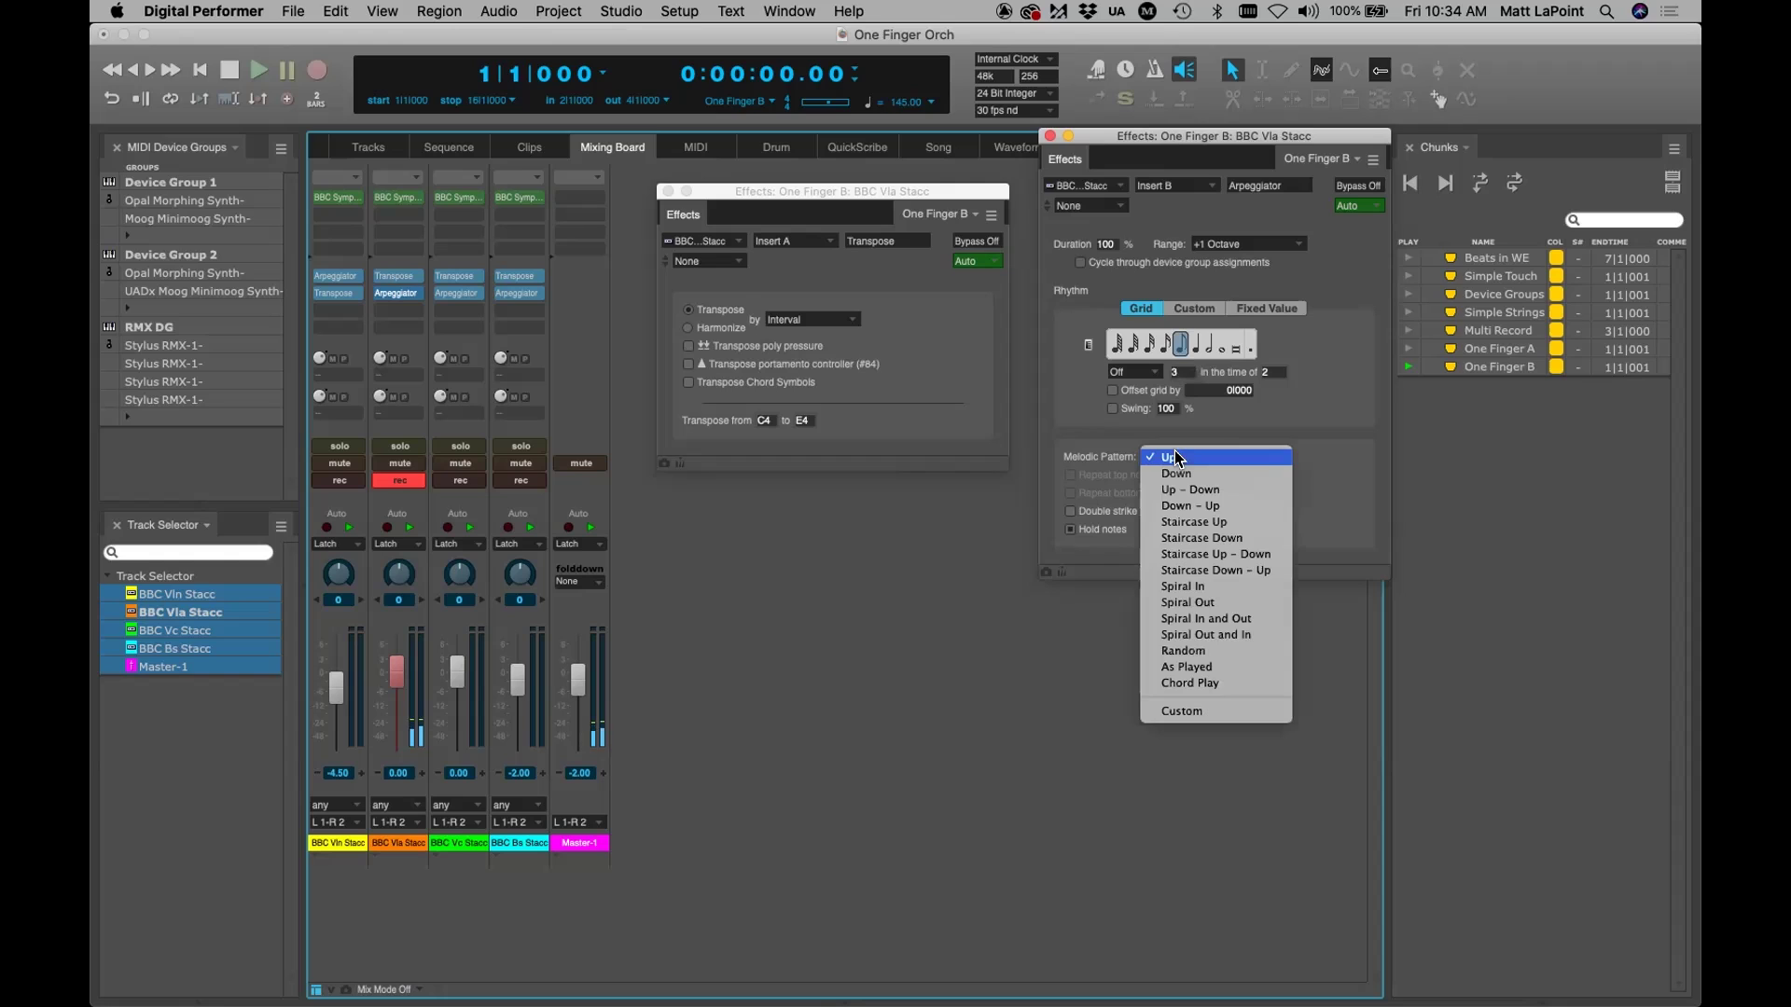
left_click(1212, 401)
left_click(1198, 345)
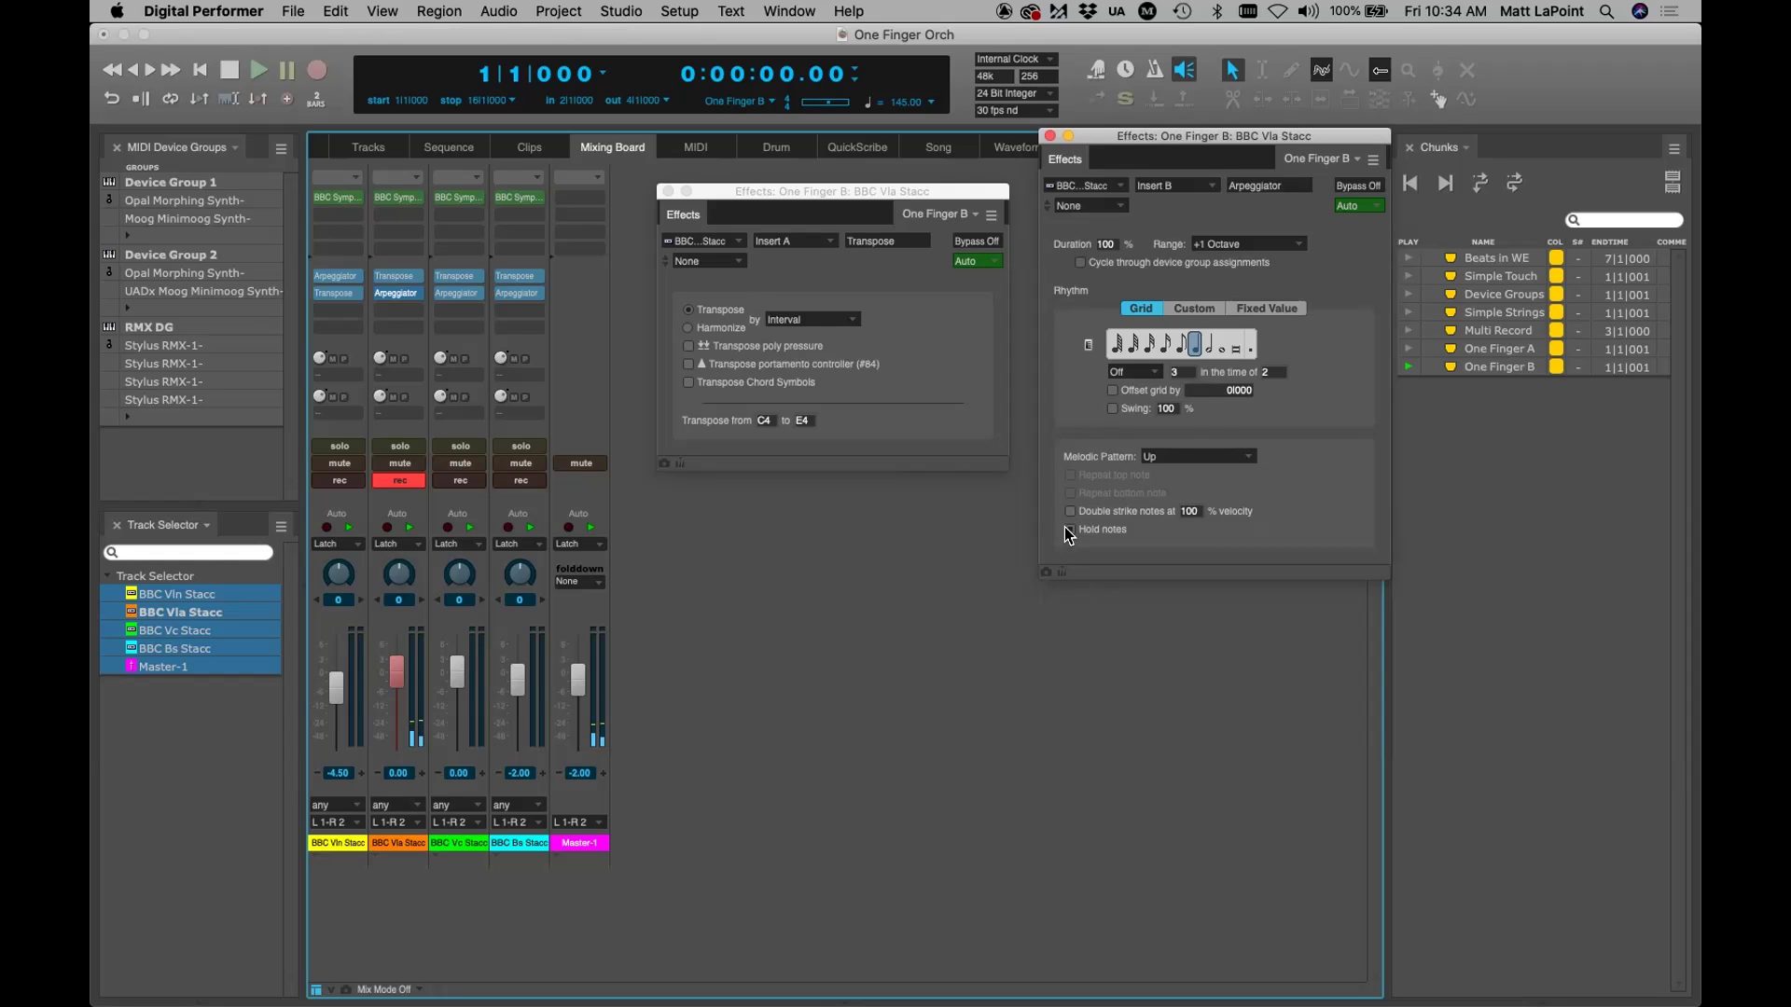
Close both viola plug-in windows, record-enable BBC Vc Stacc and save the project
key("super+s")
left_click(1050, 136)
left_click(668, 191)
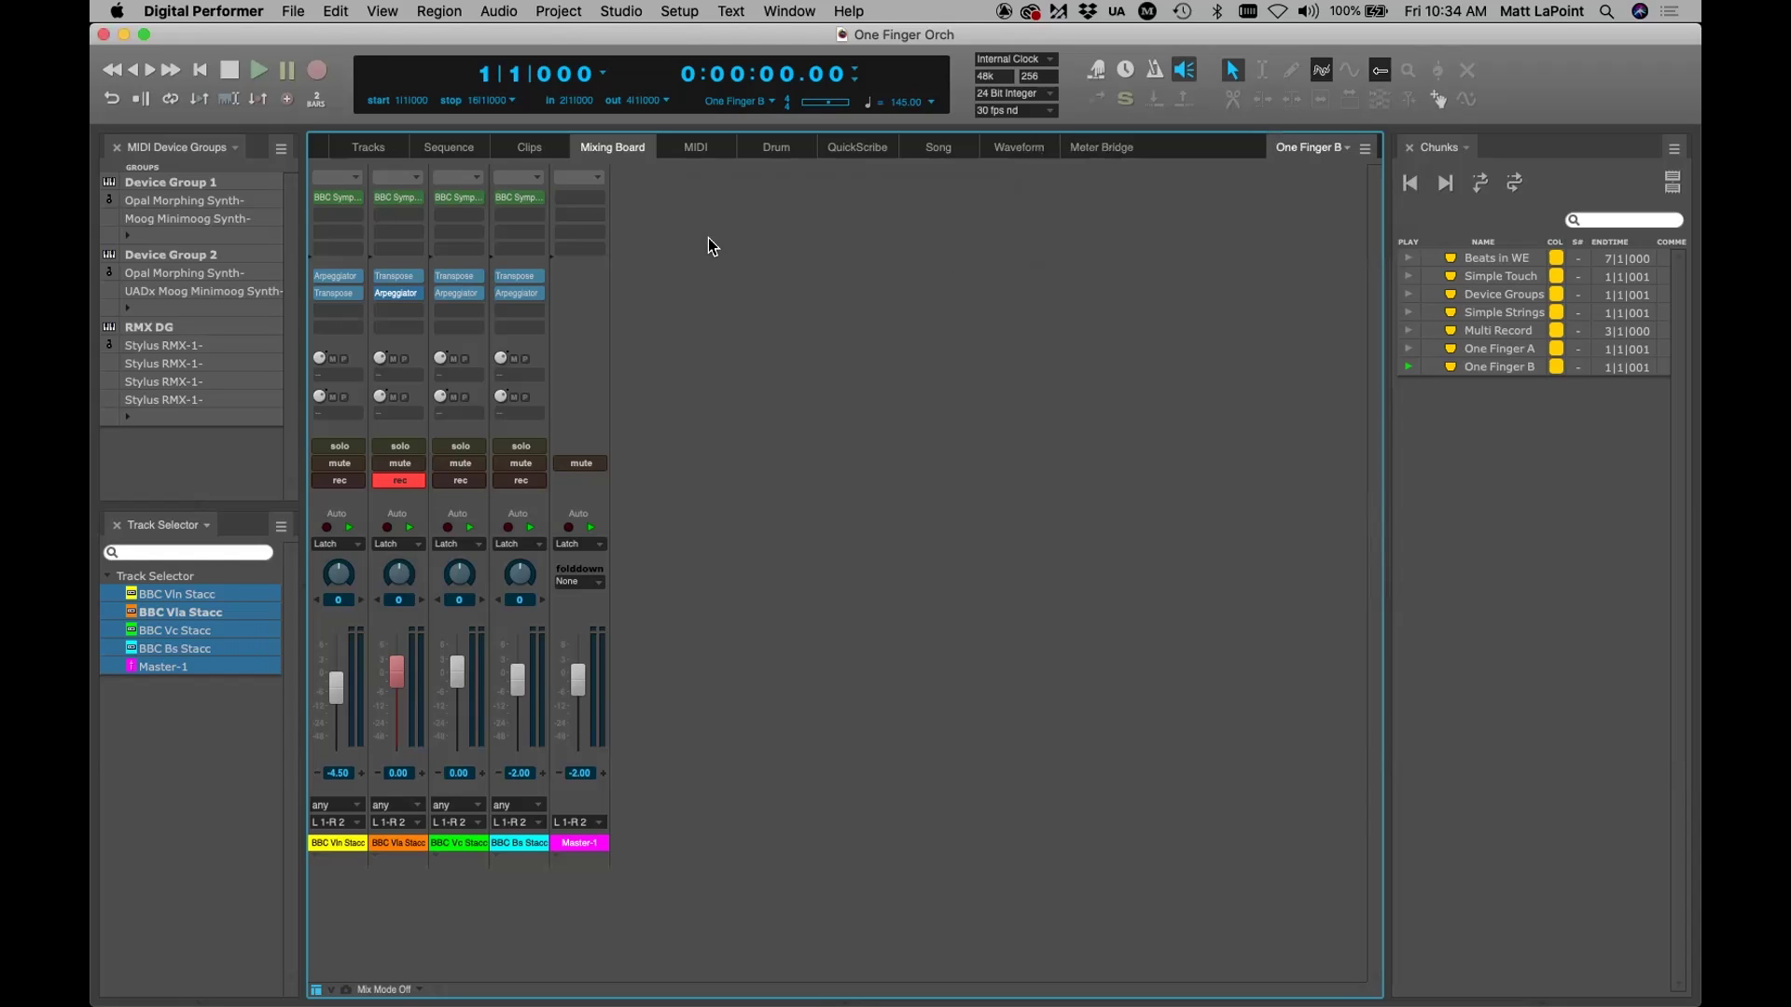
left_click(453, 478)
key("super+s")
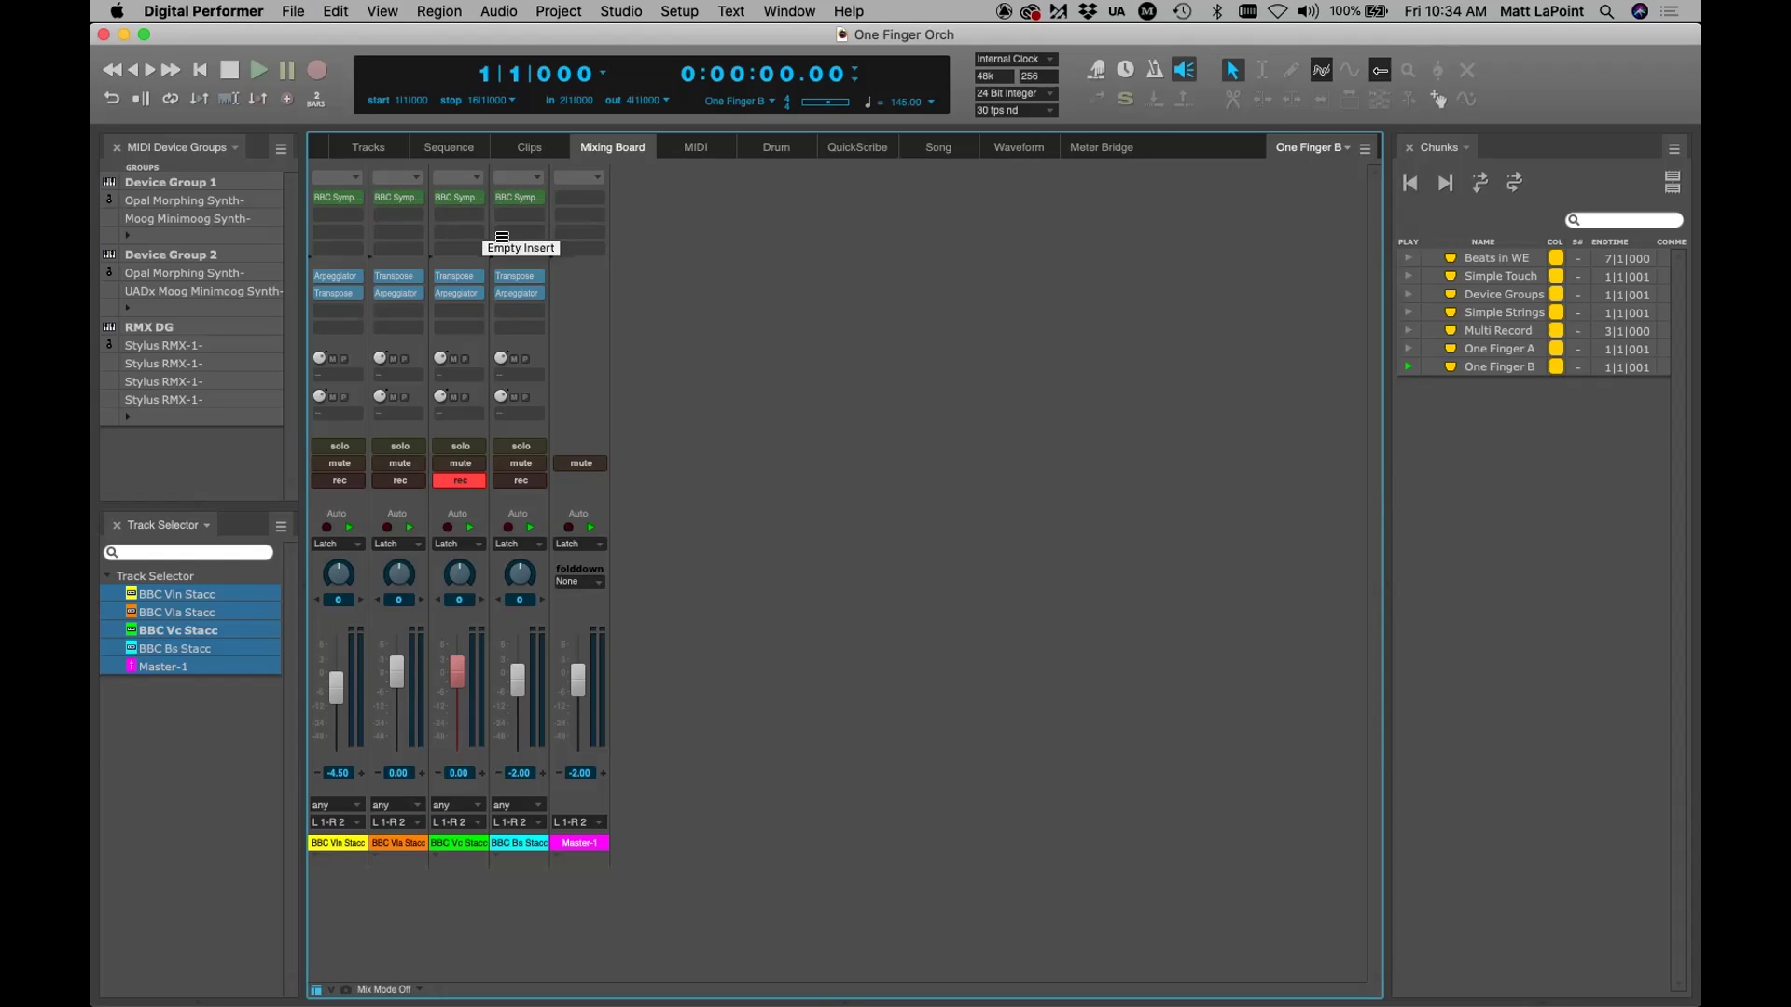
Review the Transpose and Arpeggiator settings of BBC Vc Stacc, saving the project and closing both plug-in windows
left_click(459, 274)
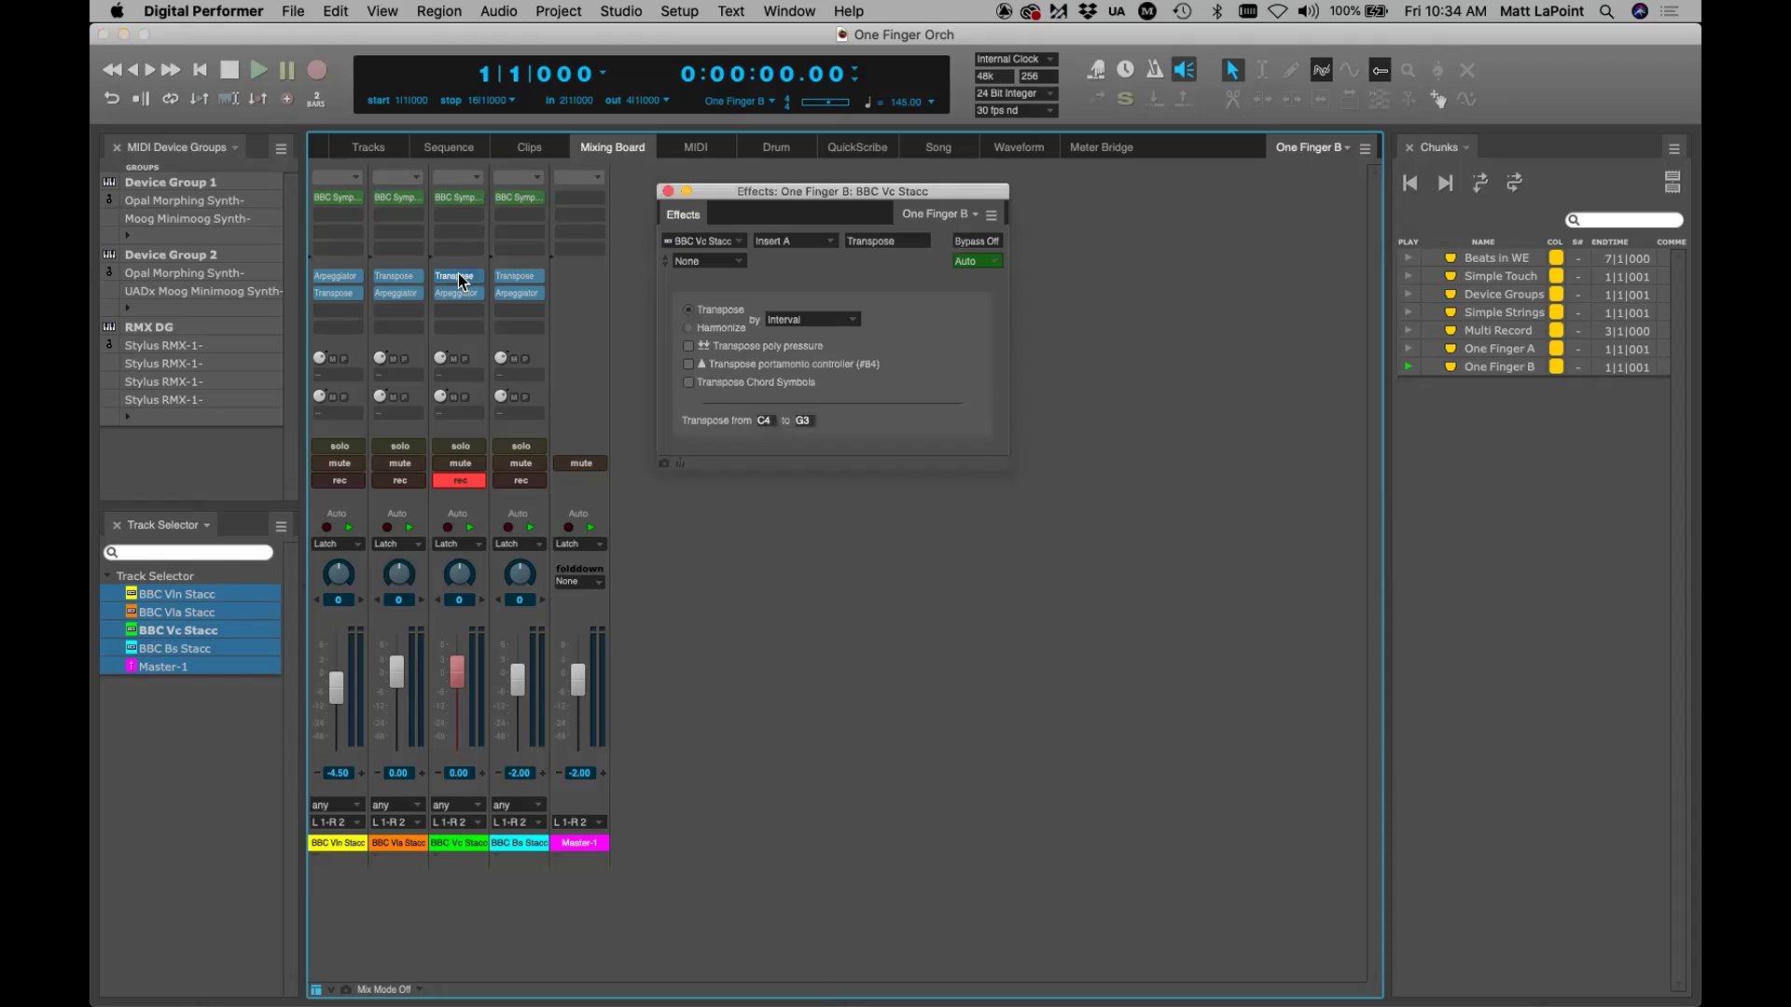
left_click_drag(792, 199, 1013, 248)
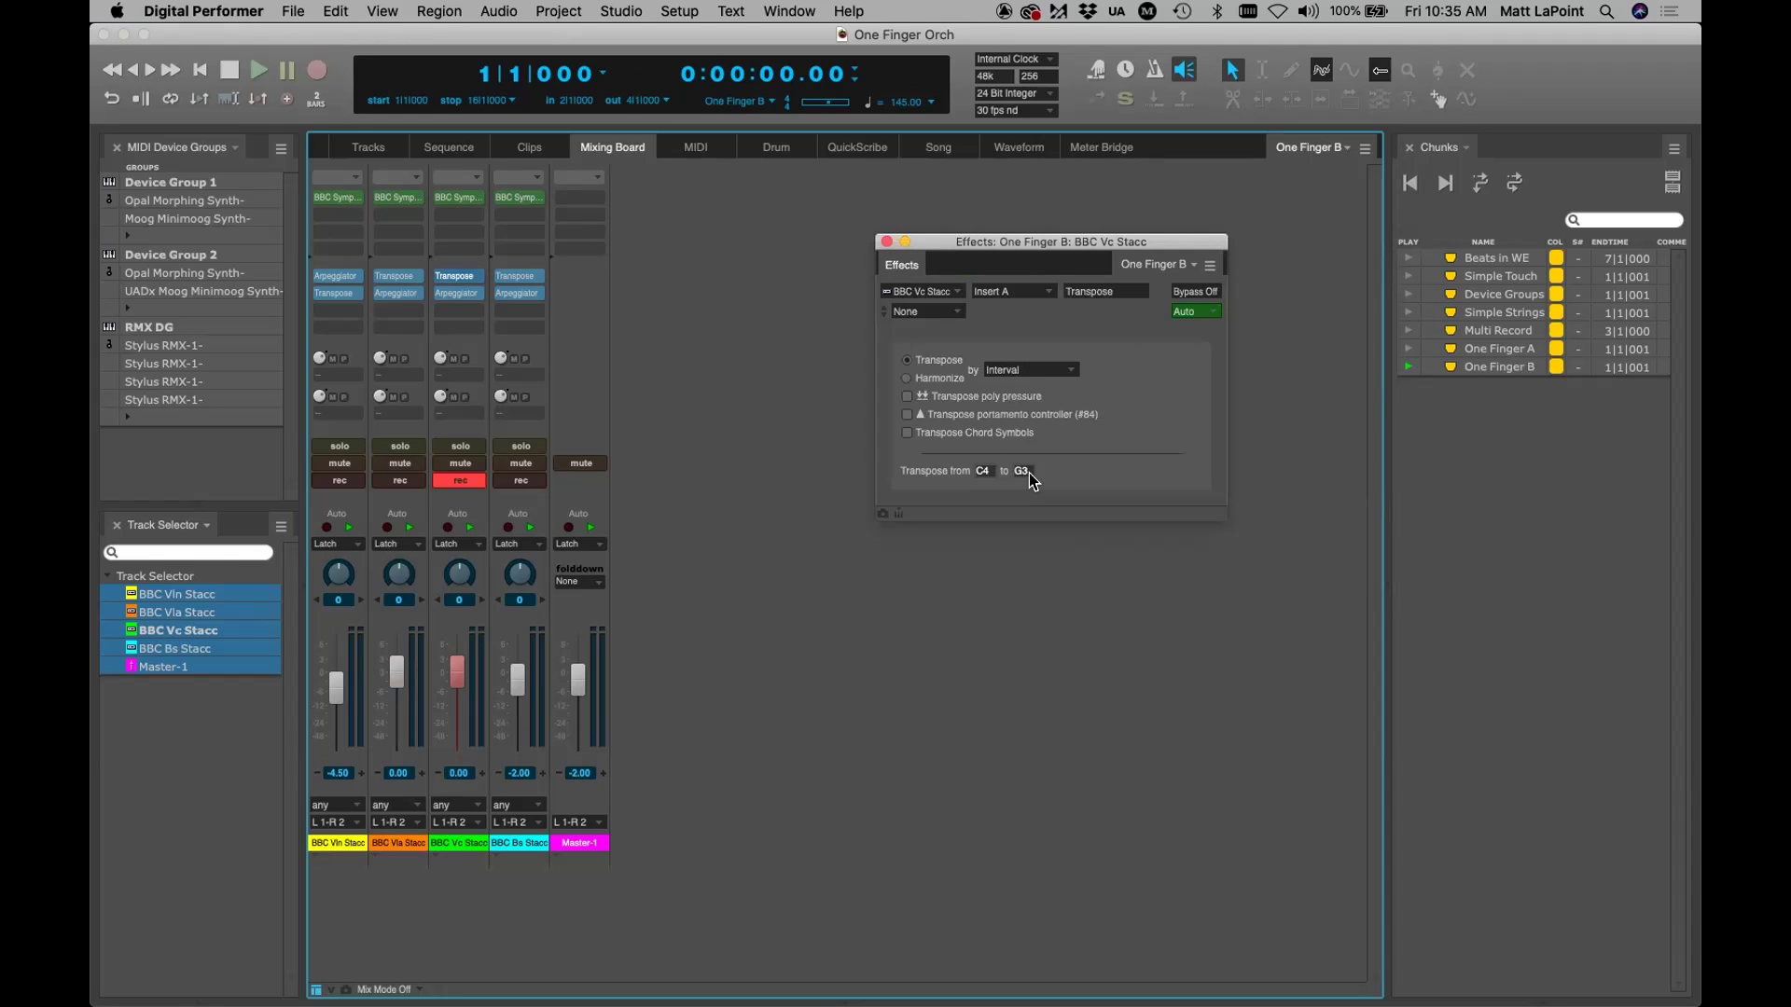
key("super+s")
left_click(457, 292)
left_click_drag(781, 197, 910, 196)
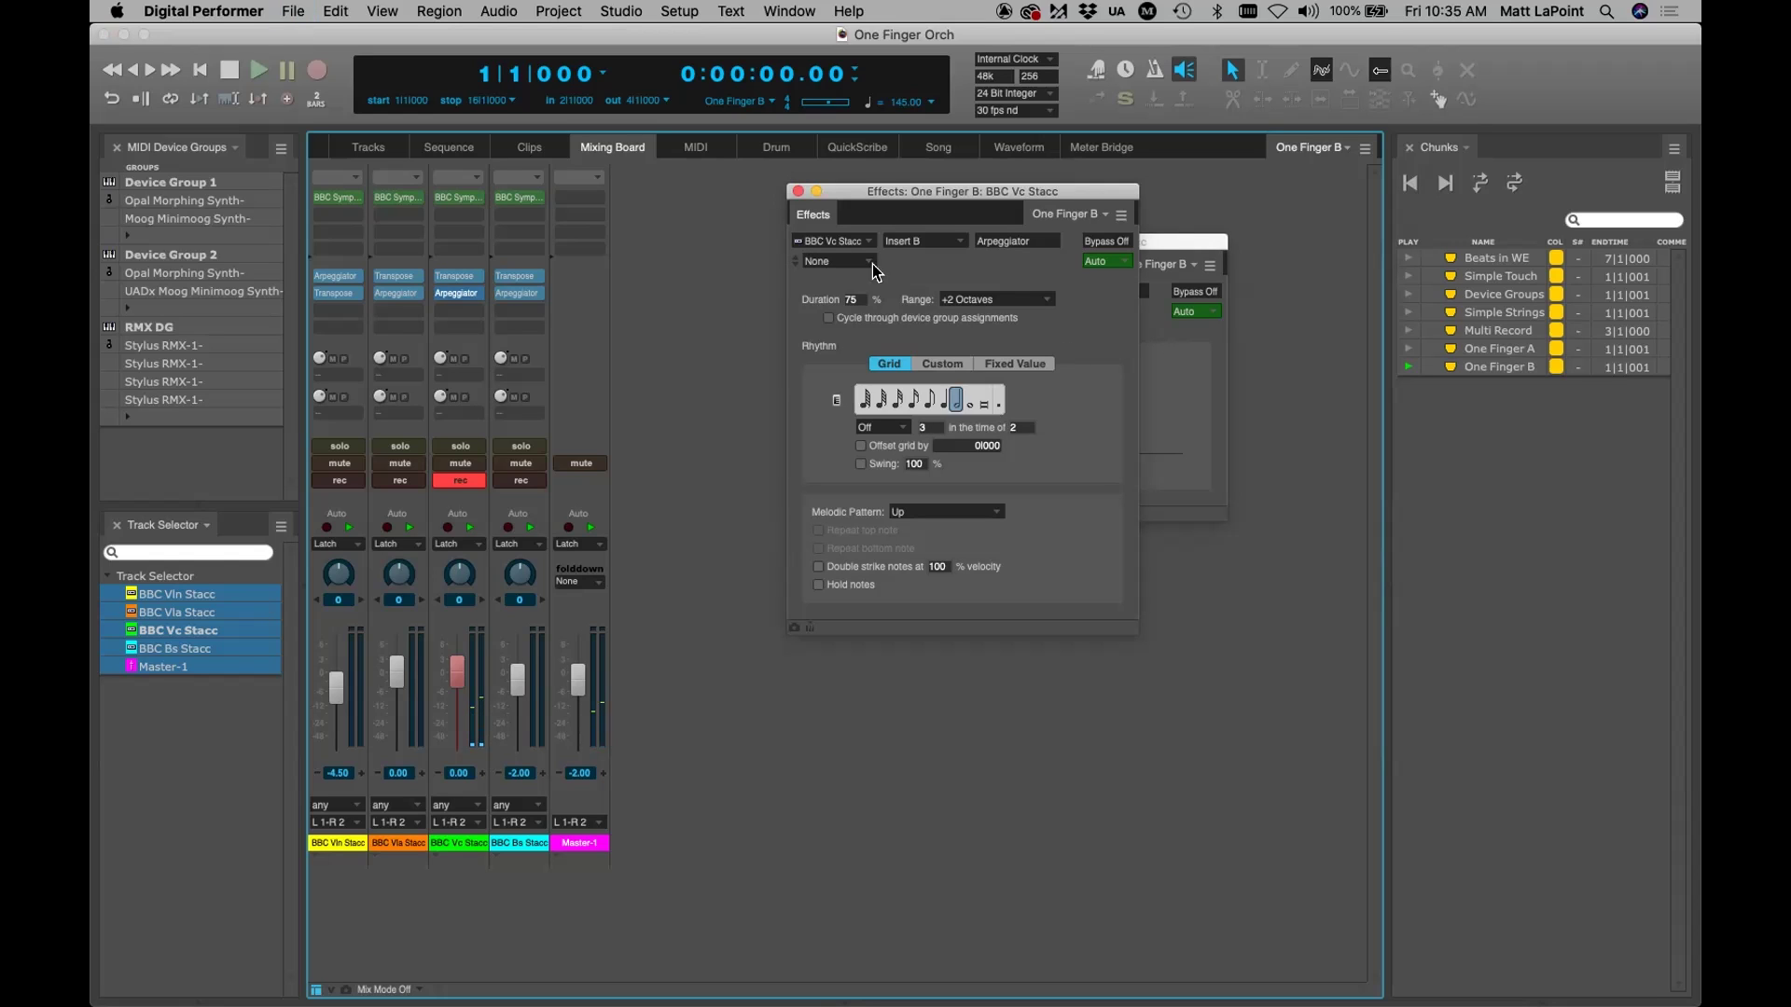
left_click(797, 191)
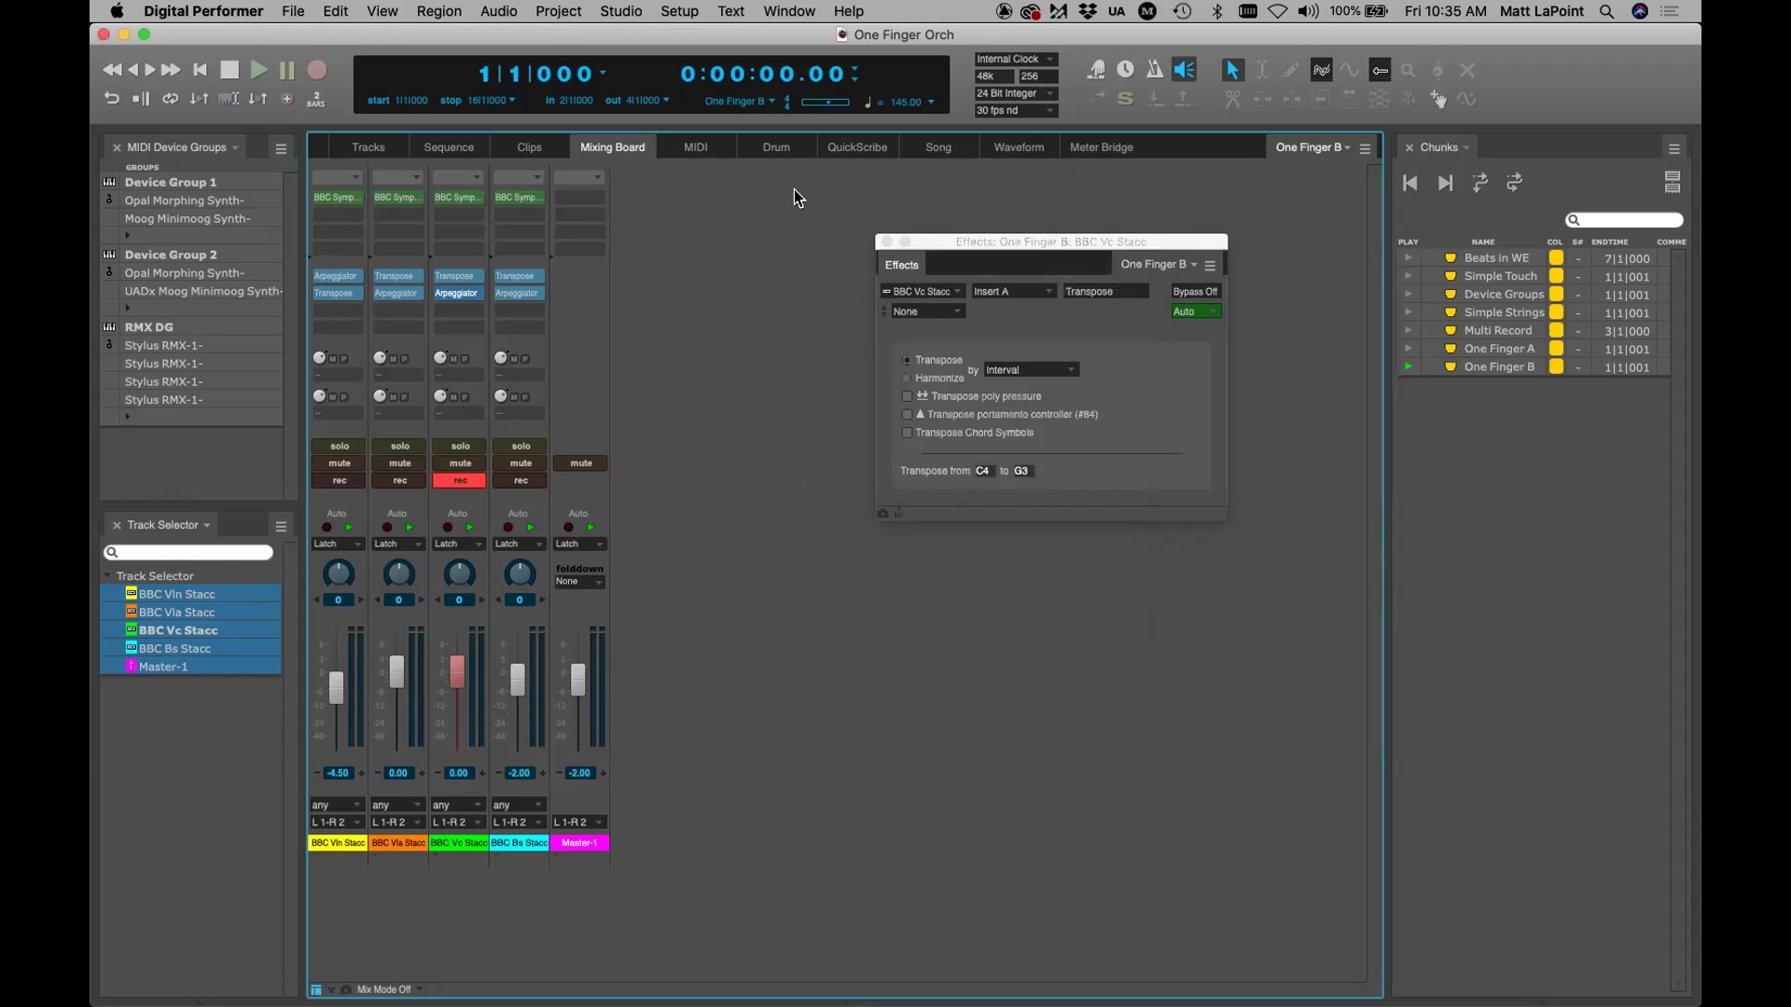
left_click(887, 243)
Move the BBC Vc Stacc Arpeggiator down one insert slot and copy Transpose into the freed slot
left_click_drag(458, 304, 460, 303)
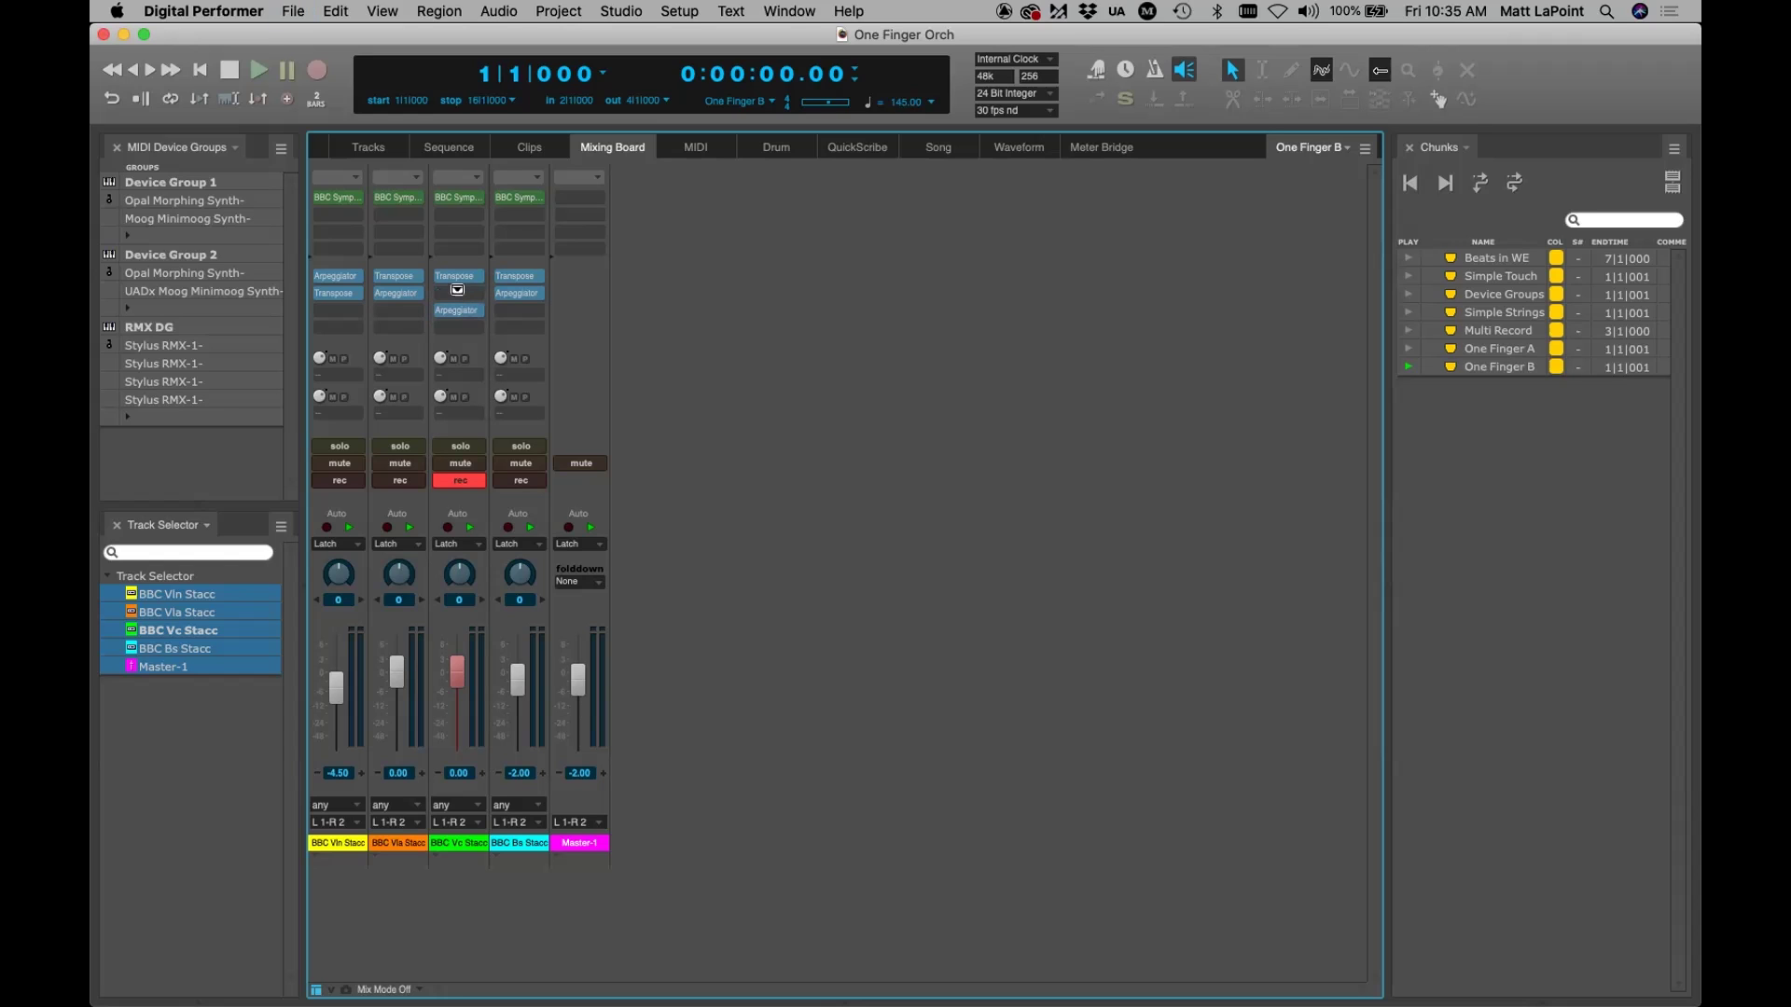
left_click_drag(474, 280, 462, 285)
Set the copied Transpose on BBC Vc Stacc to Harmonize and move it to the insert below the Arpeggiator
double_click(461, 290)
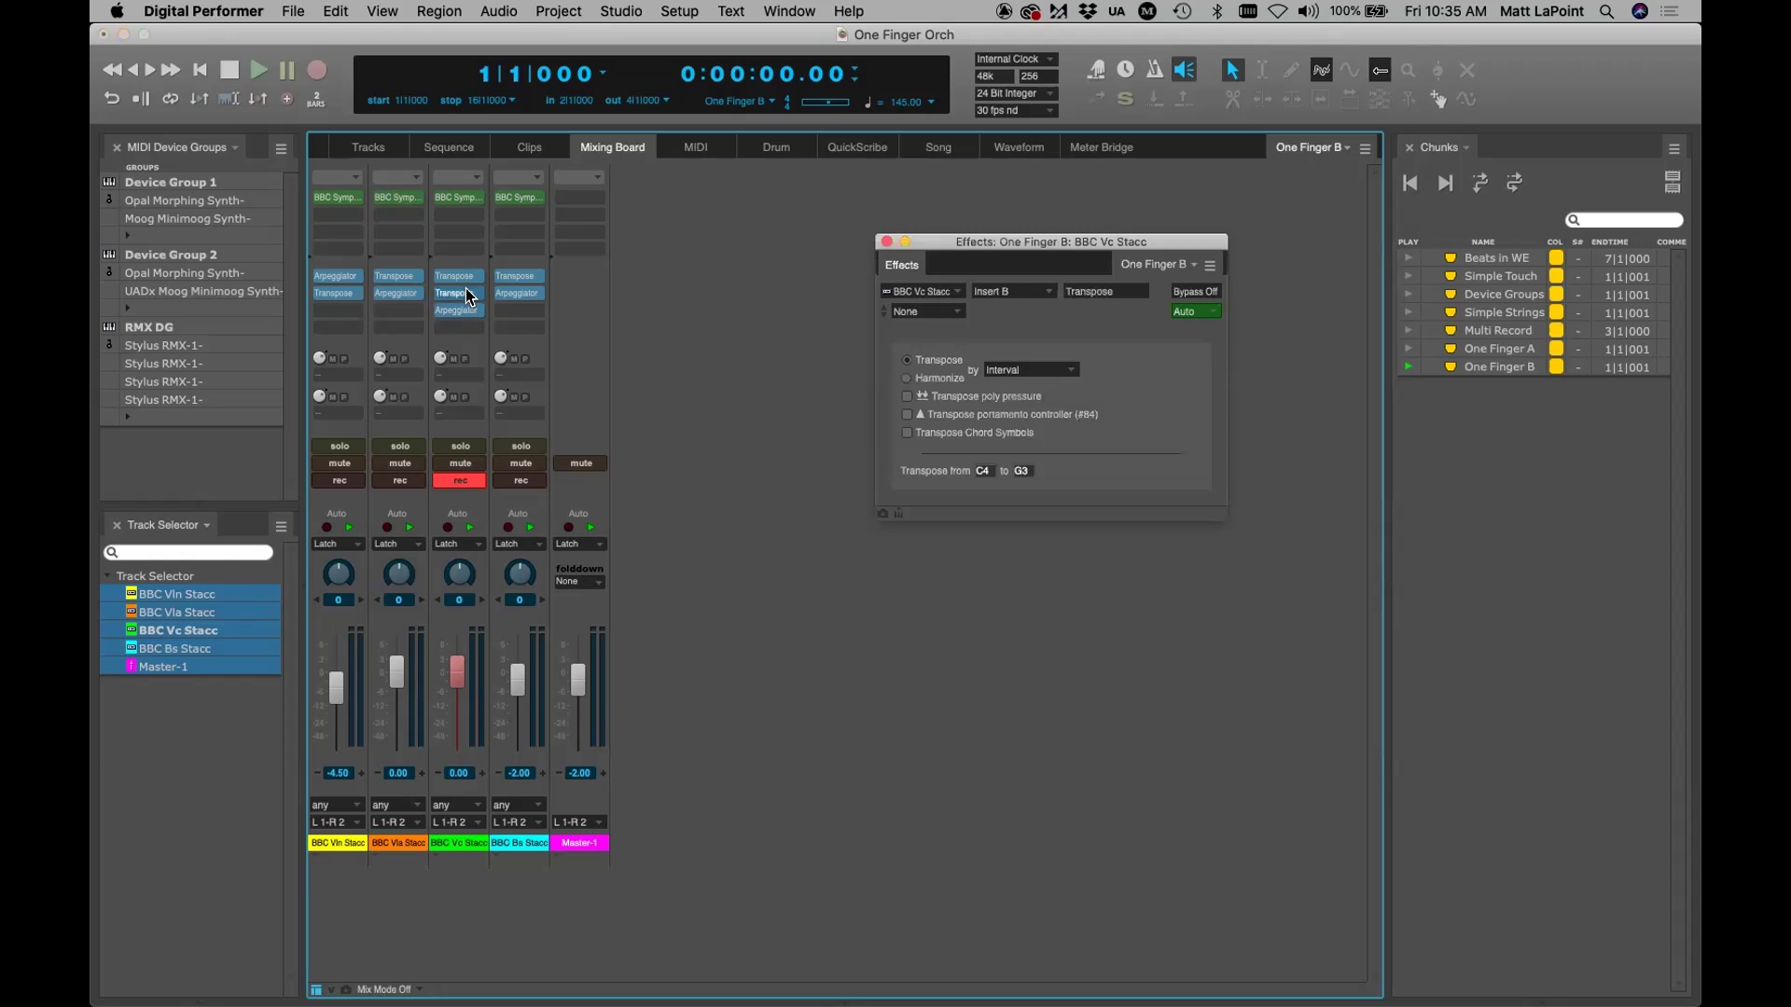
left_click(939, 377)
left_click_drag(454, 293, 456, 330)
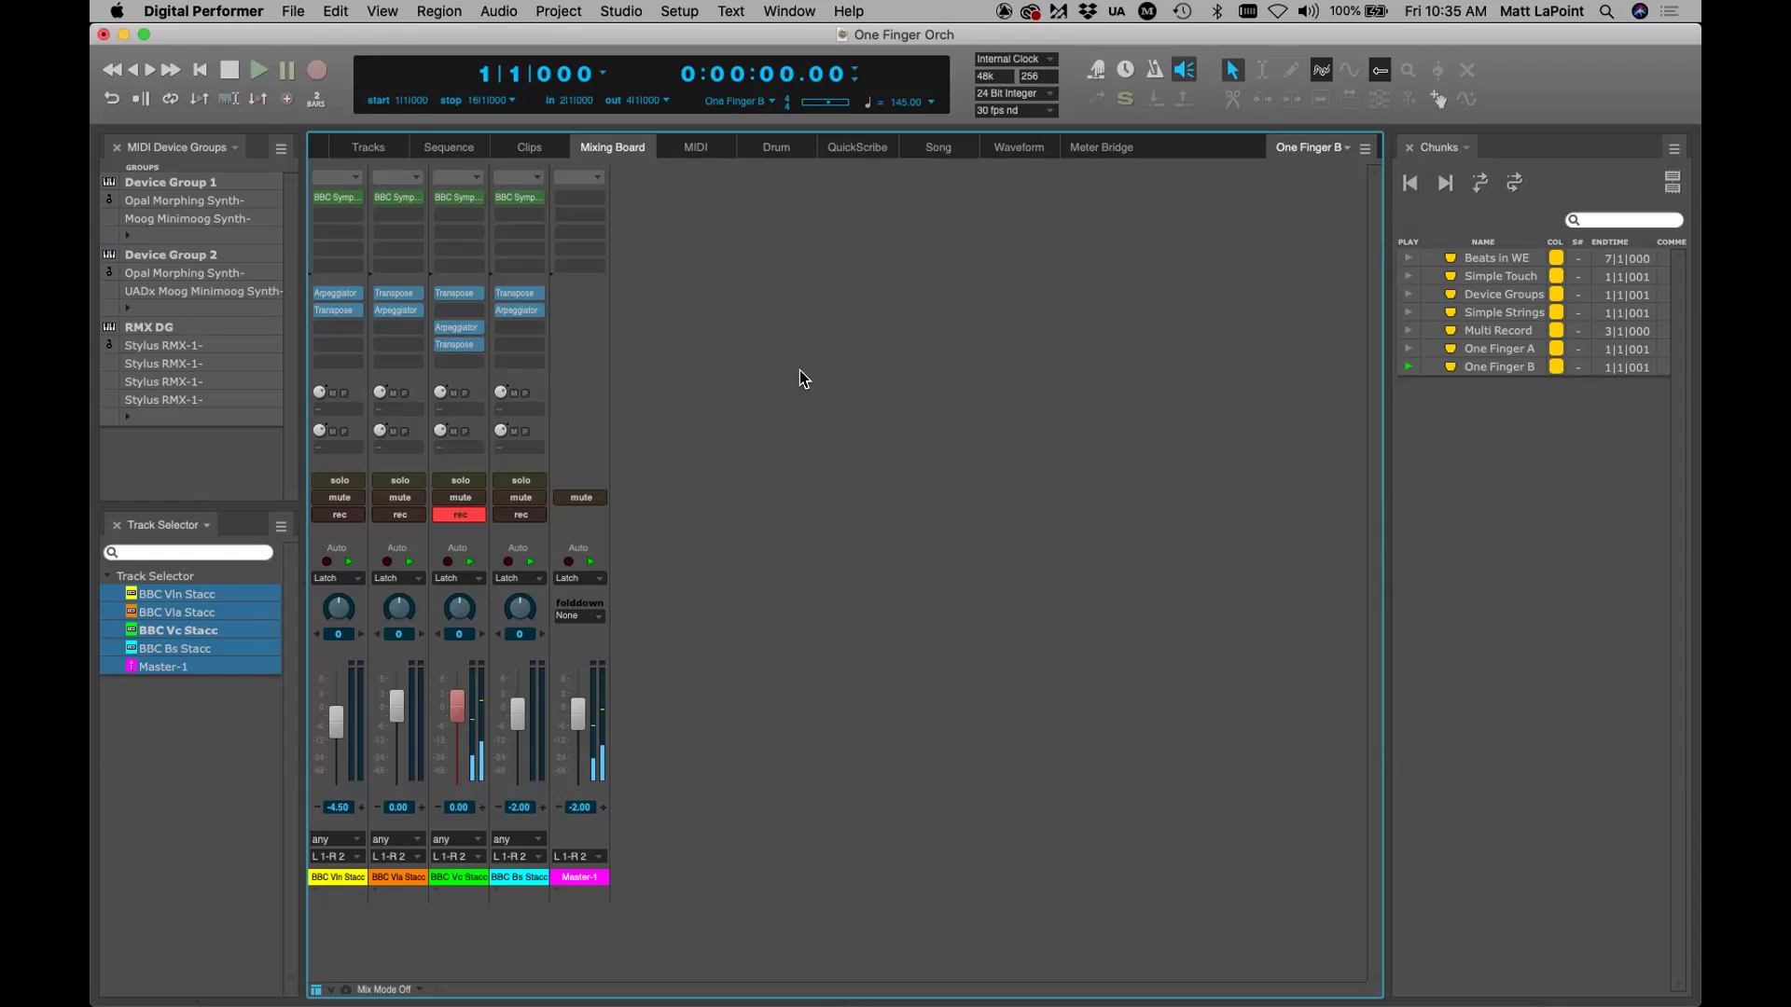
Set the target note of the harmonizing Transpose in BBC Vc Stacc's insert D to B3
left_click(465, 341)
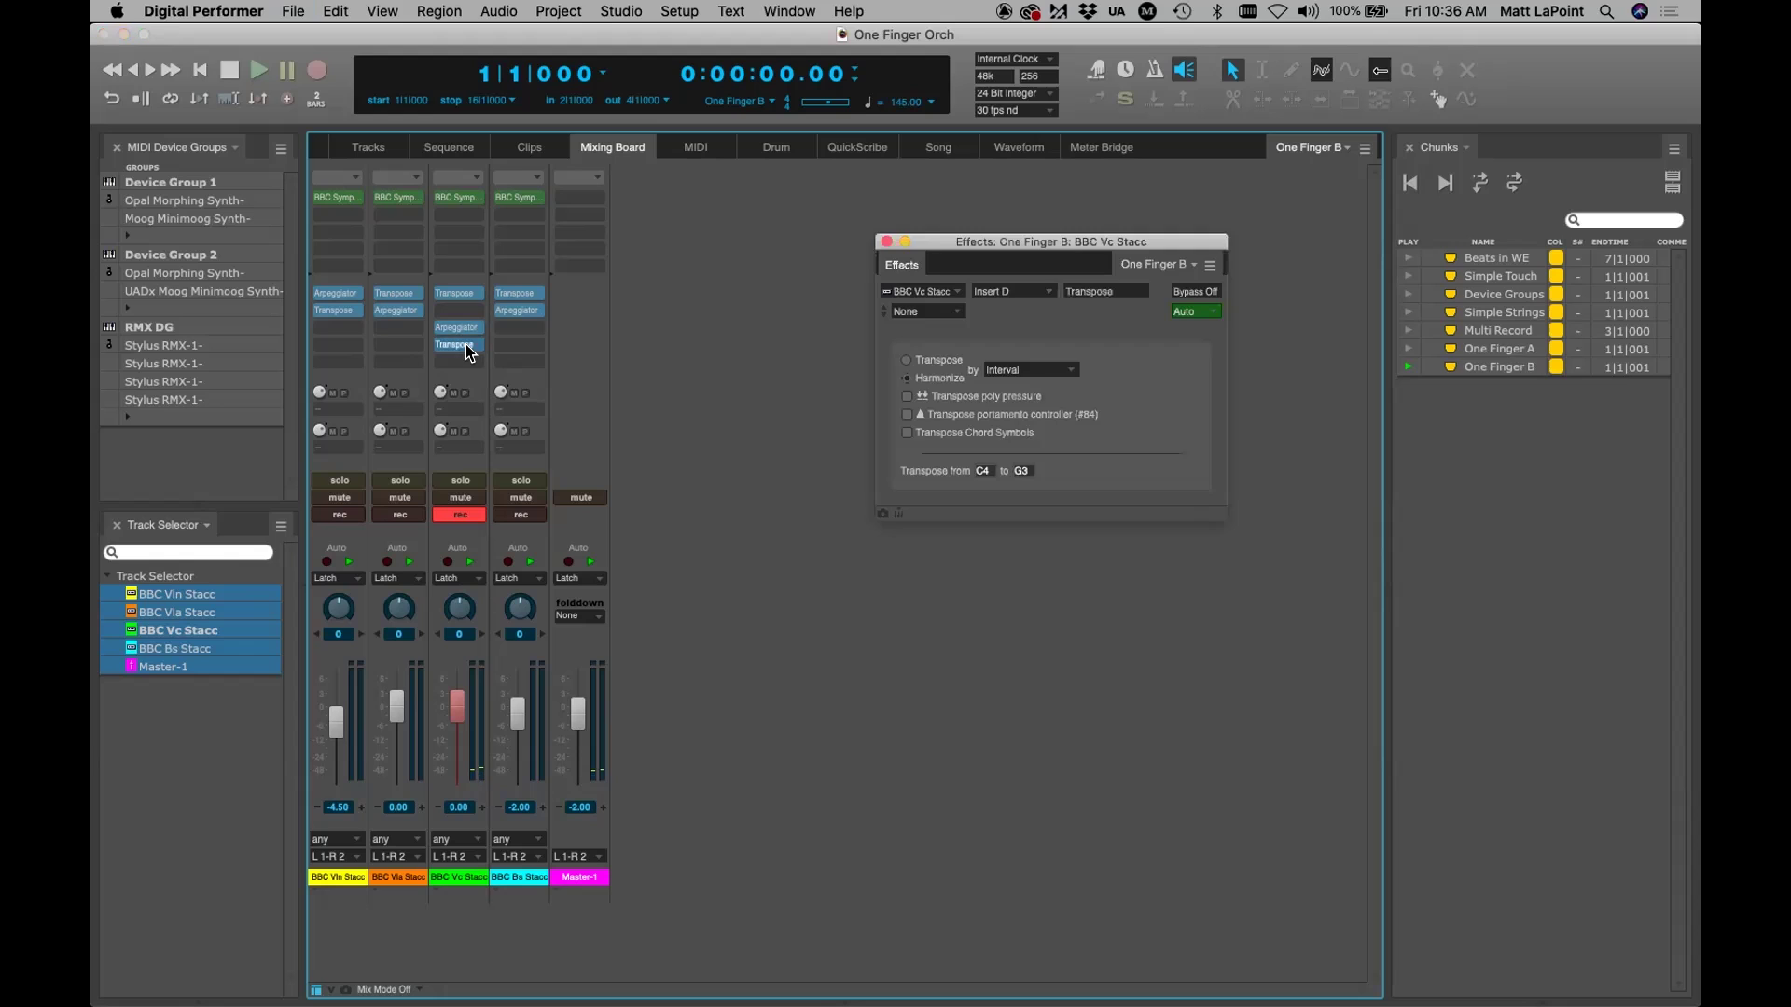
left_click_drag(954, 247, 923, 224)
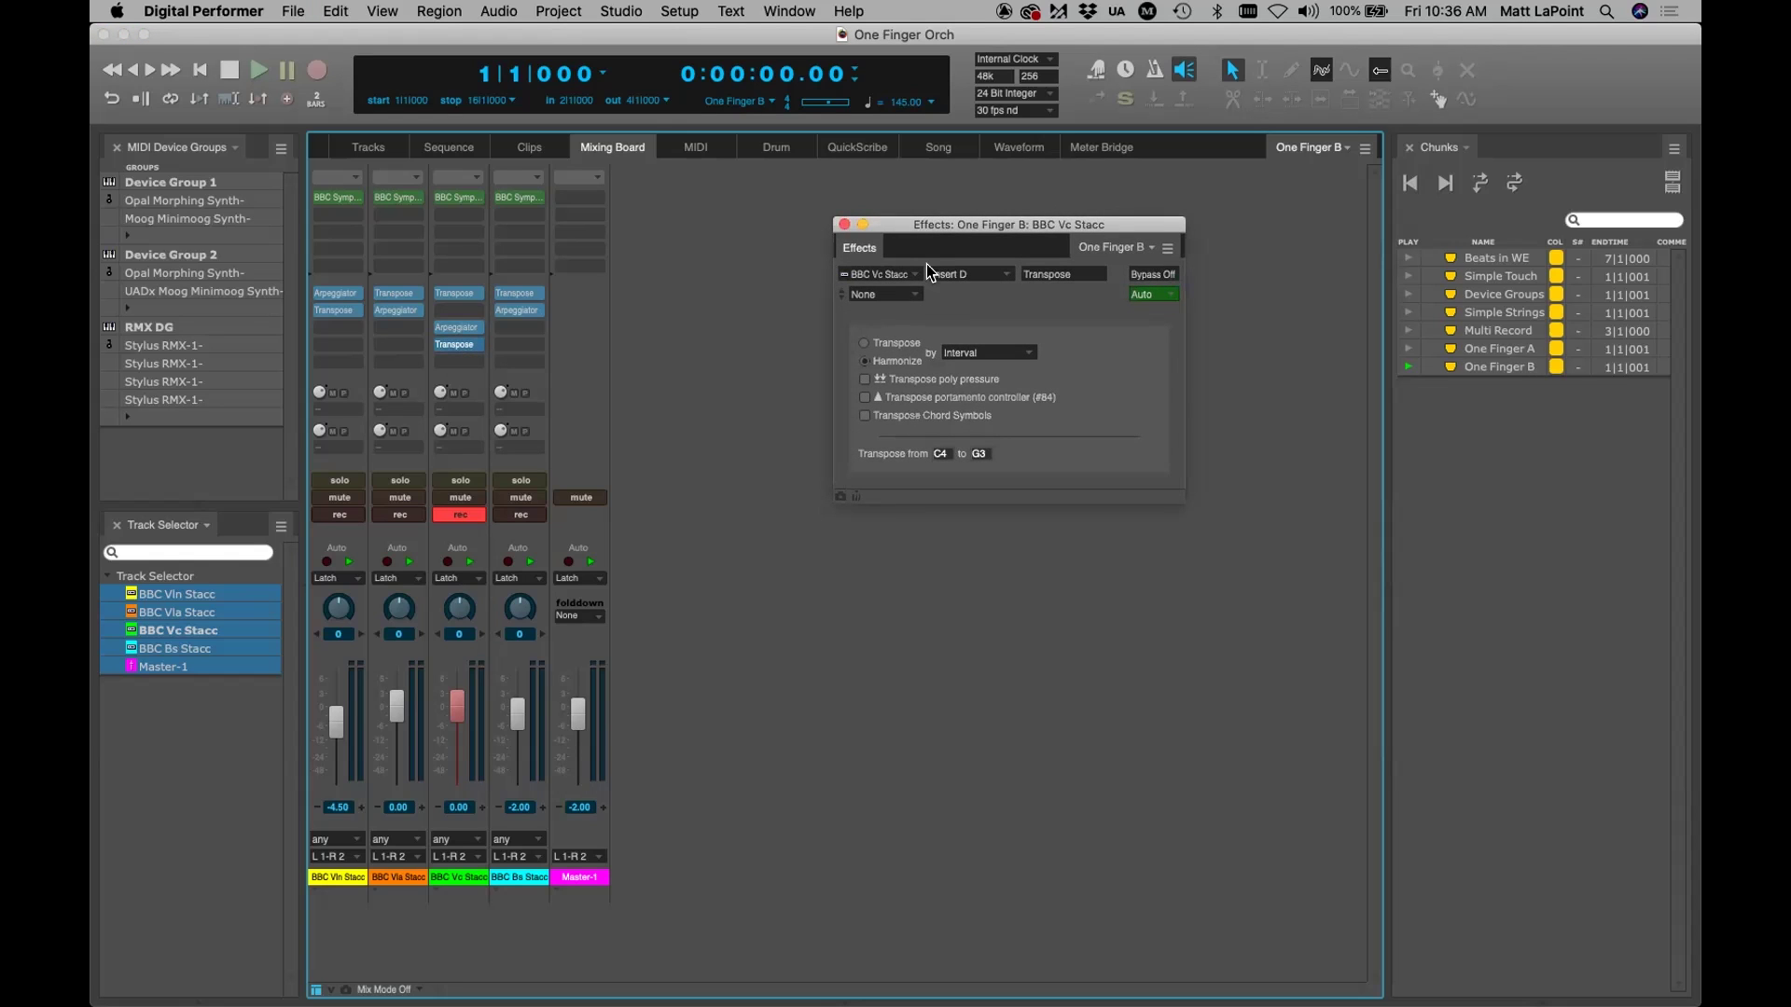
left_click(971, 454)
type("B3")
left_click_drag(1015, 227, 1015, 225)
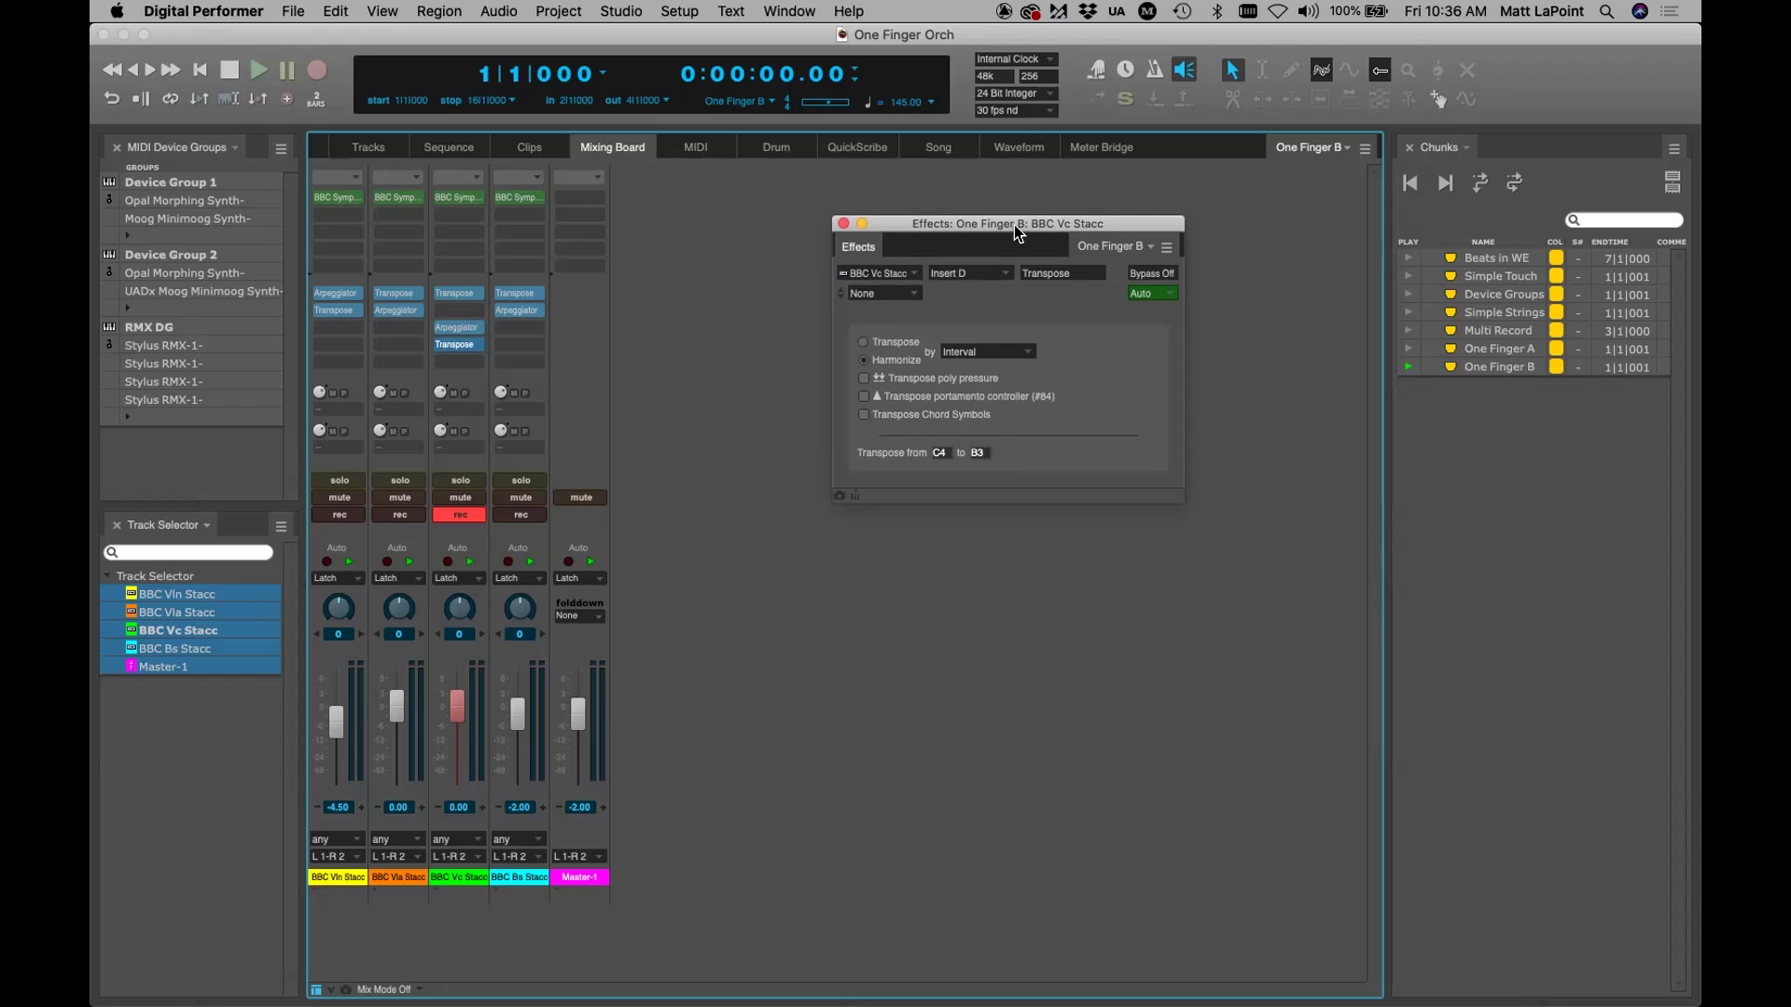
Set the target note of the harmonizing Transpose in BBC Vc Stacc's insert D to E3 and close the plug-in window
left_click_drag(1015, 226, 1012, 226)
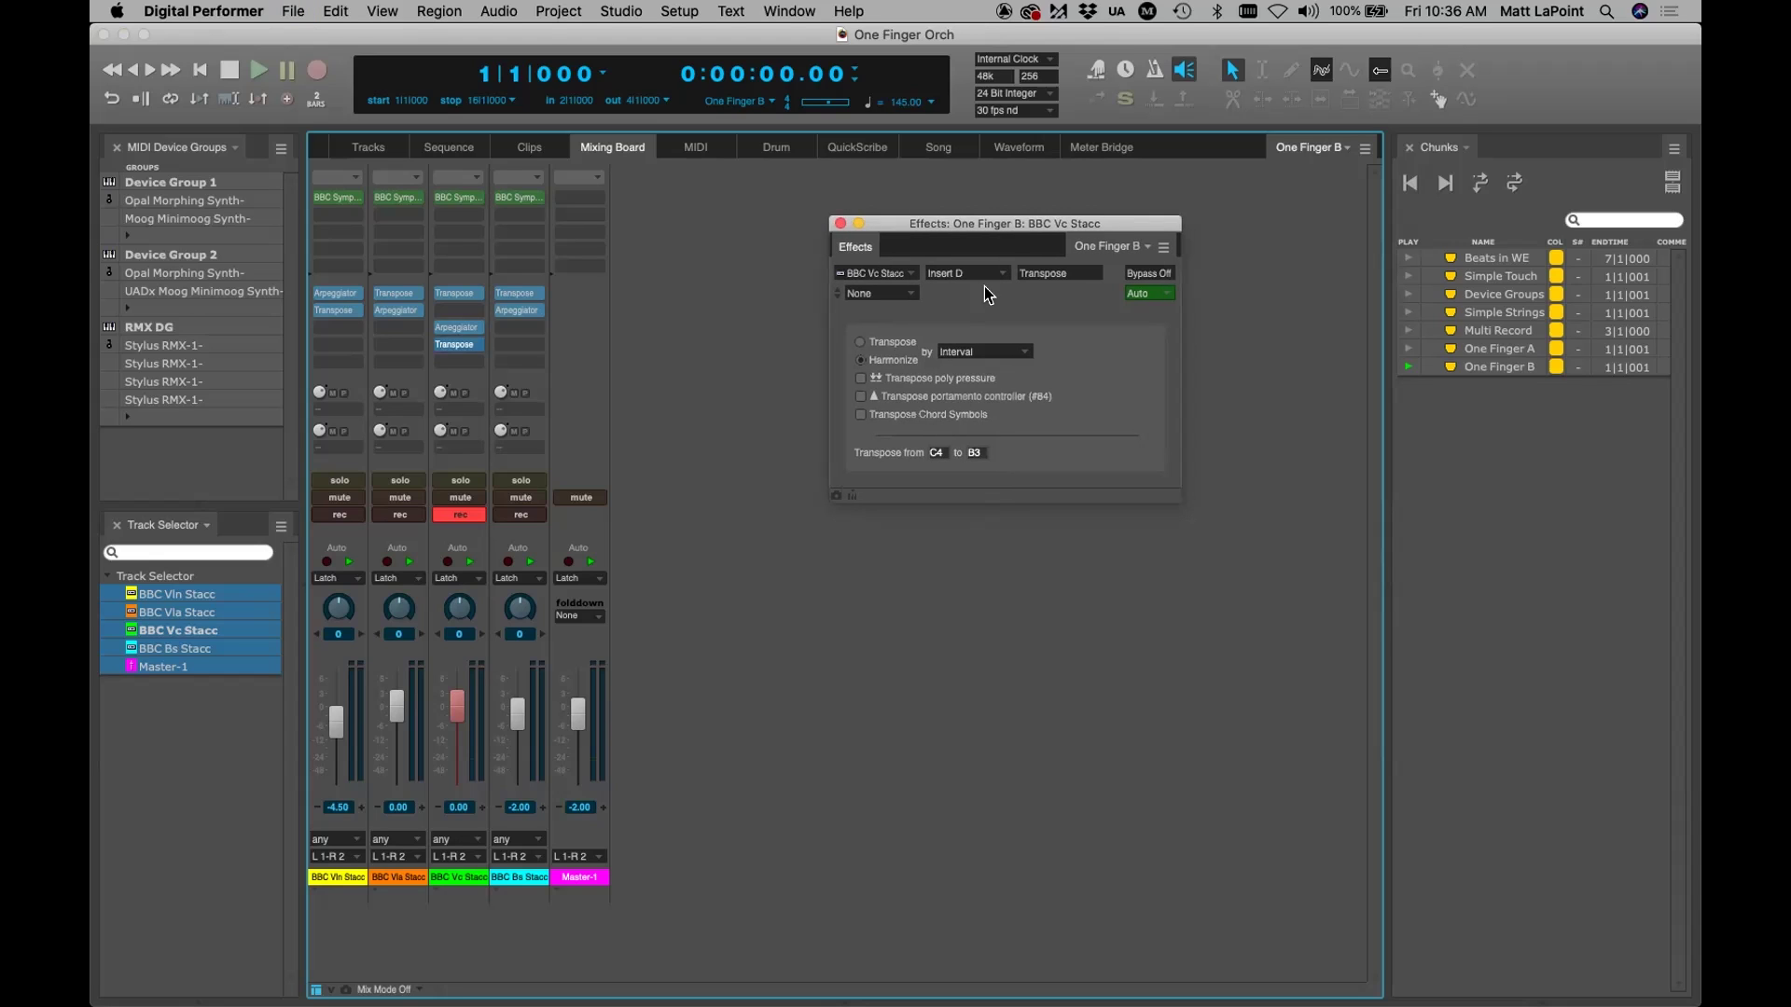
left_click(977, 454)
type("E")
left_click(841, 224)
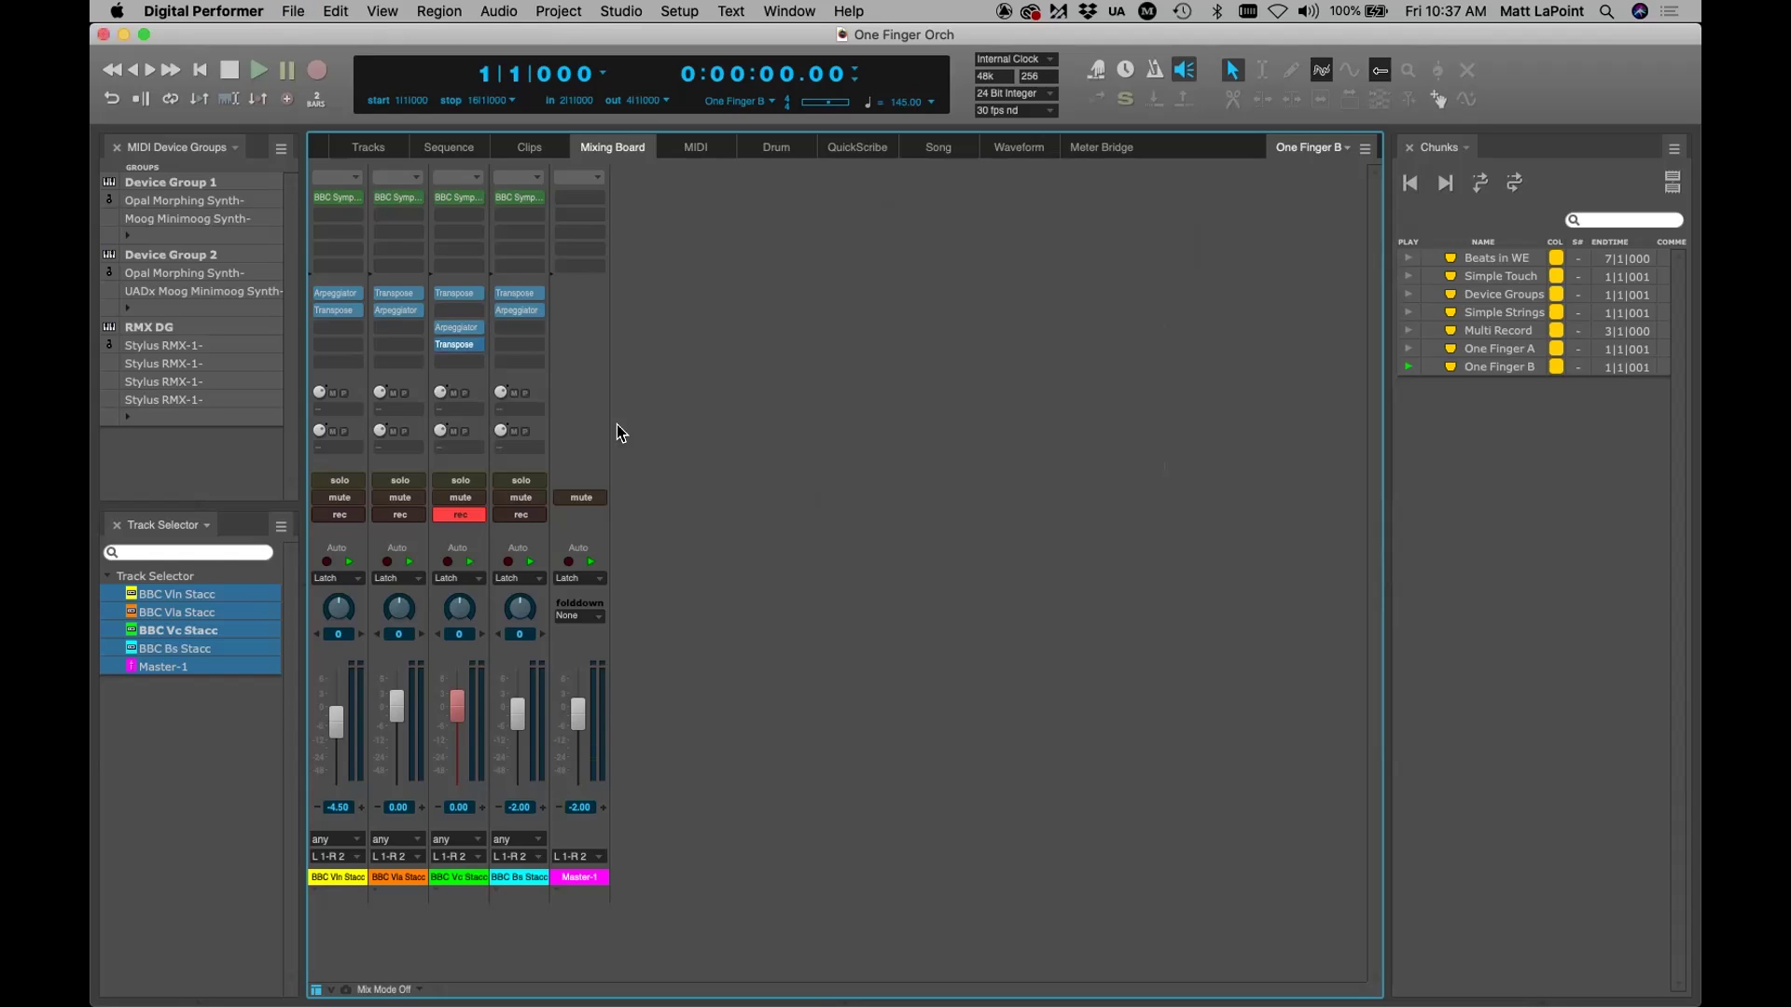
Record-enable BBC Bs Stacc and look over its BBC Symphony Orchestra instrument before closing the instrument window
left_click(532, 514)
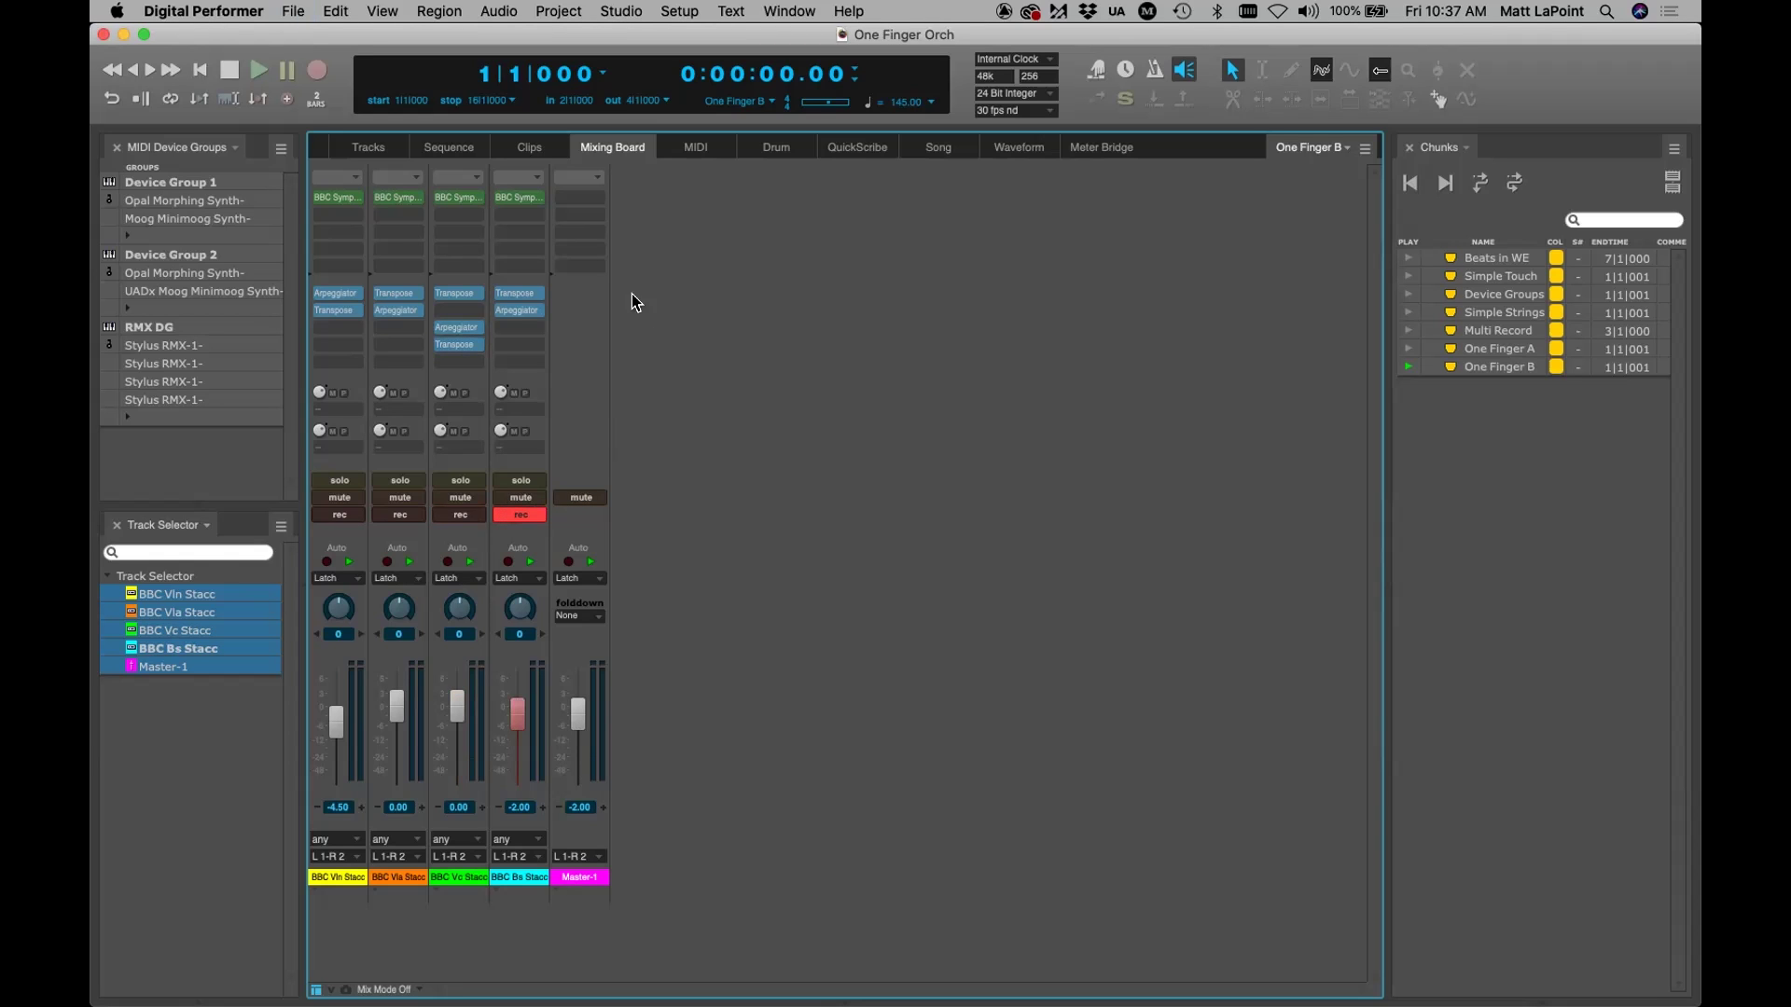
left_click(526, 201)
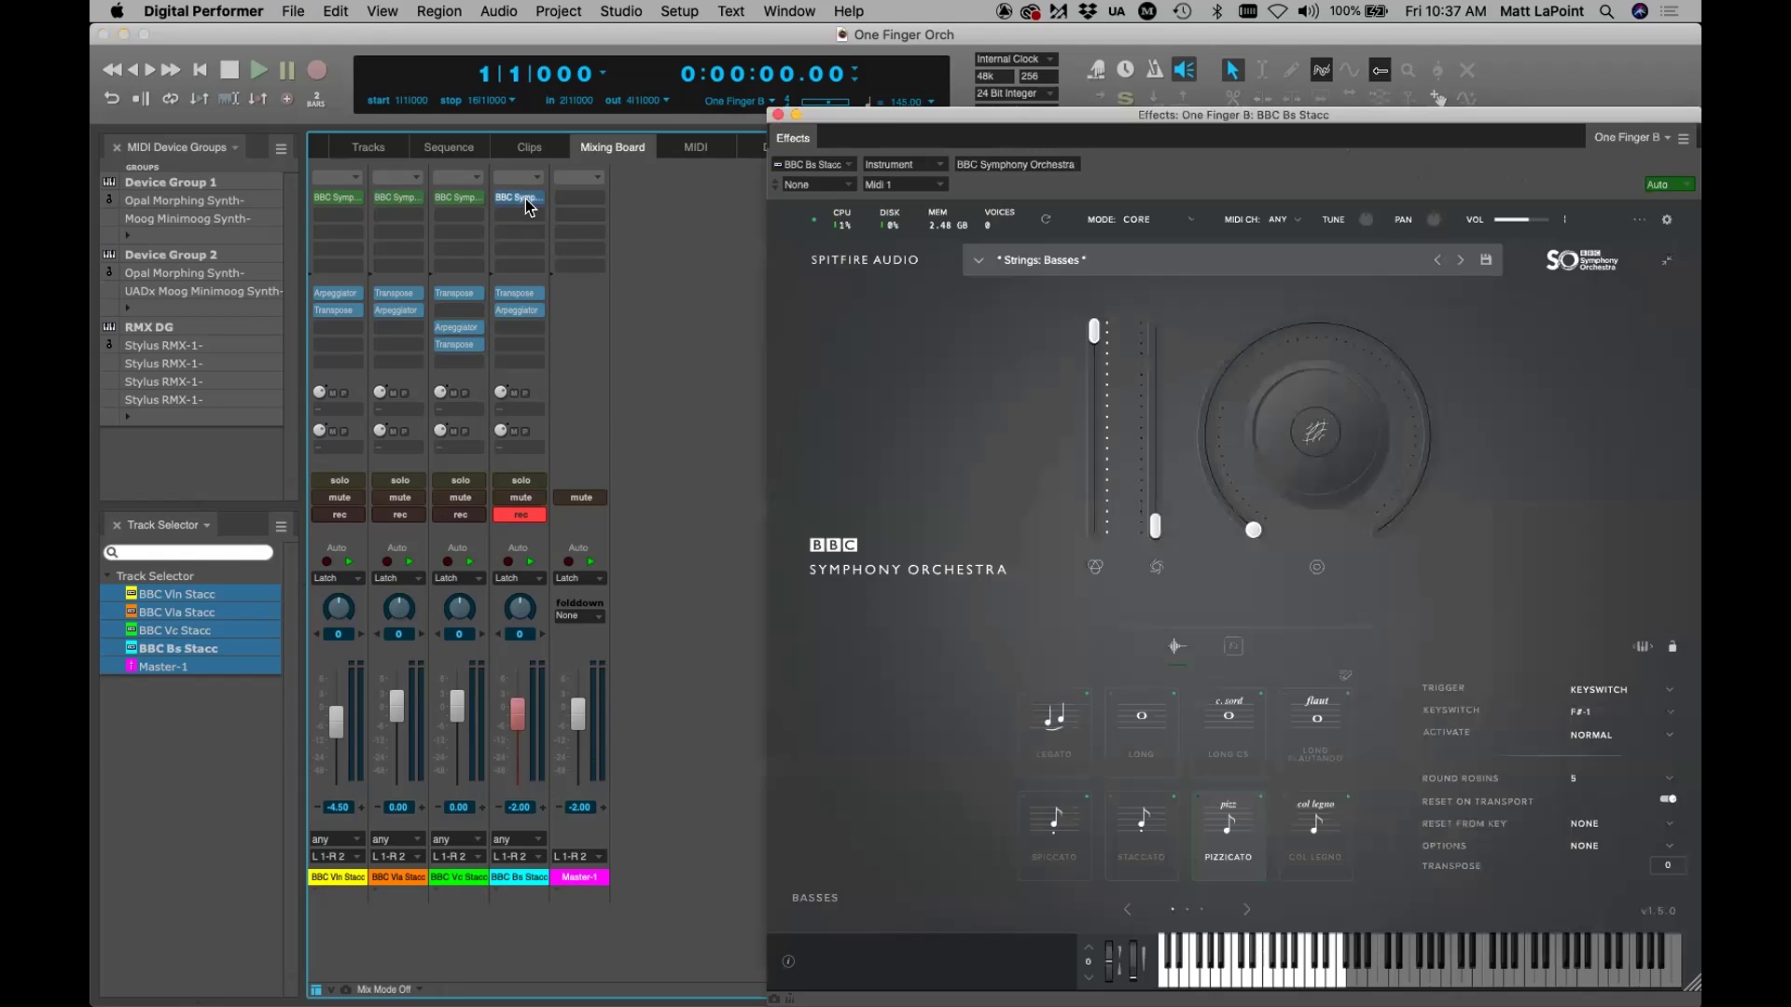
left_click_drag(899, 115, 662, 31)
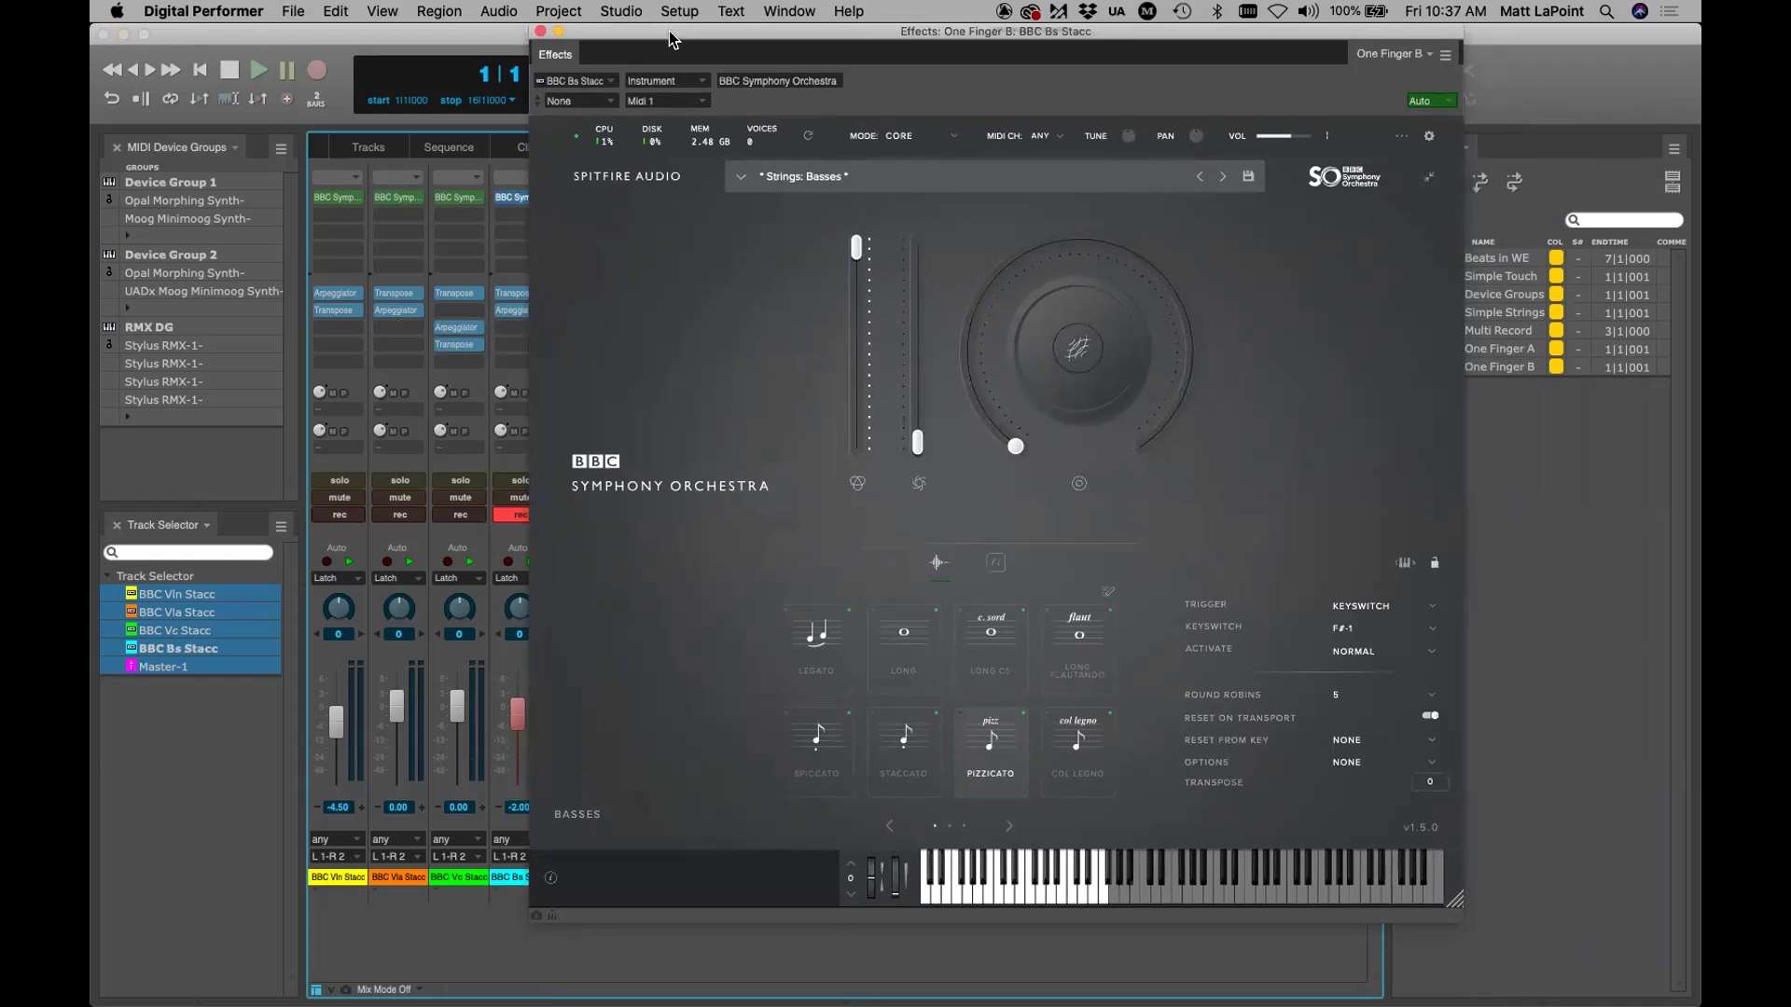
left_click(540, 31)
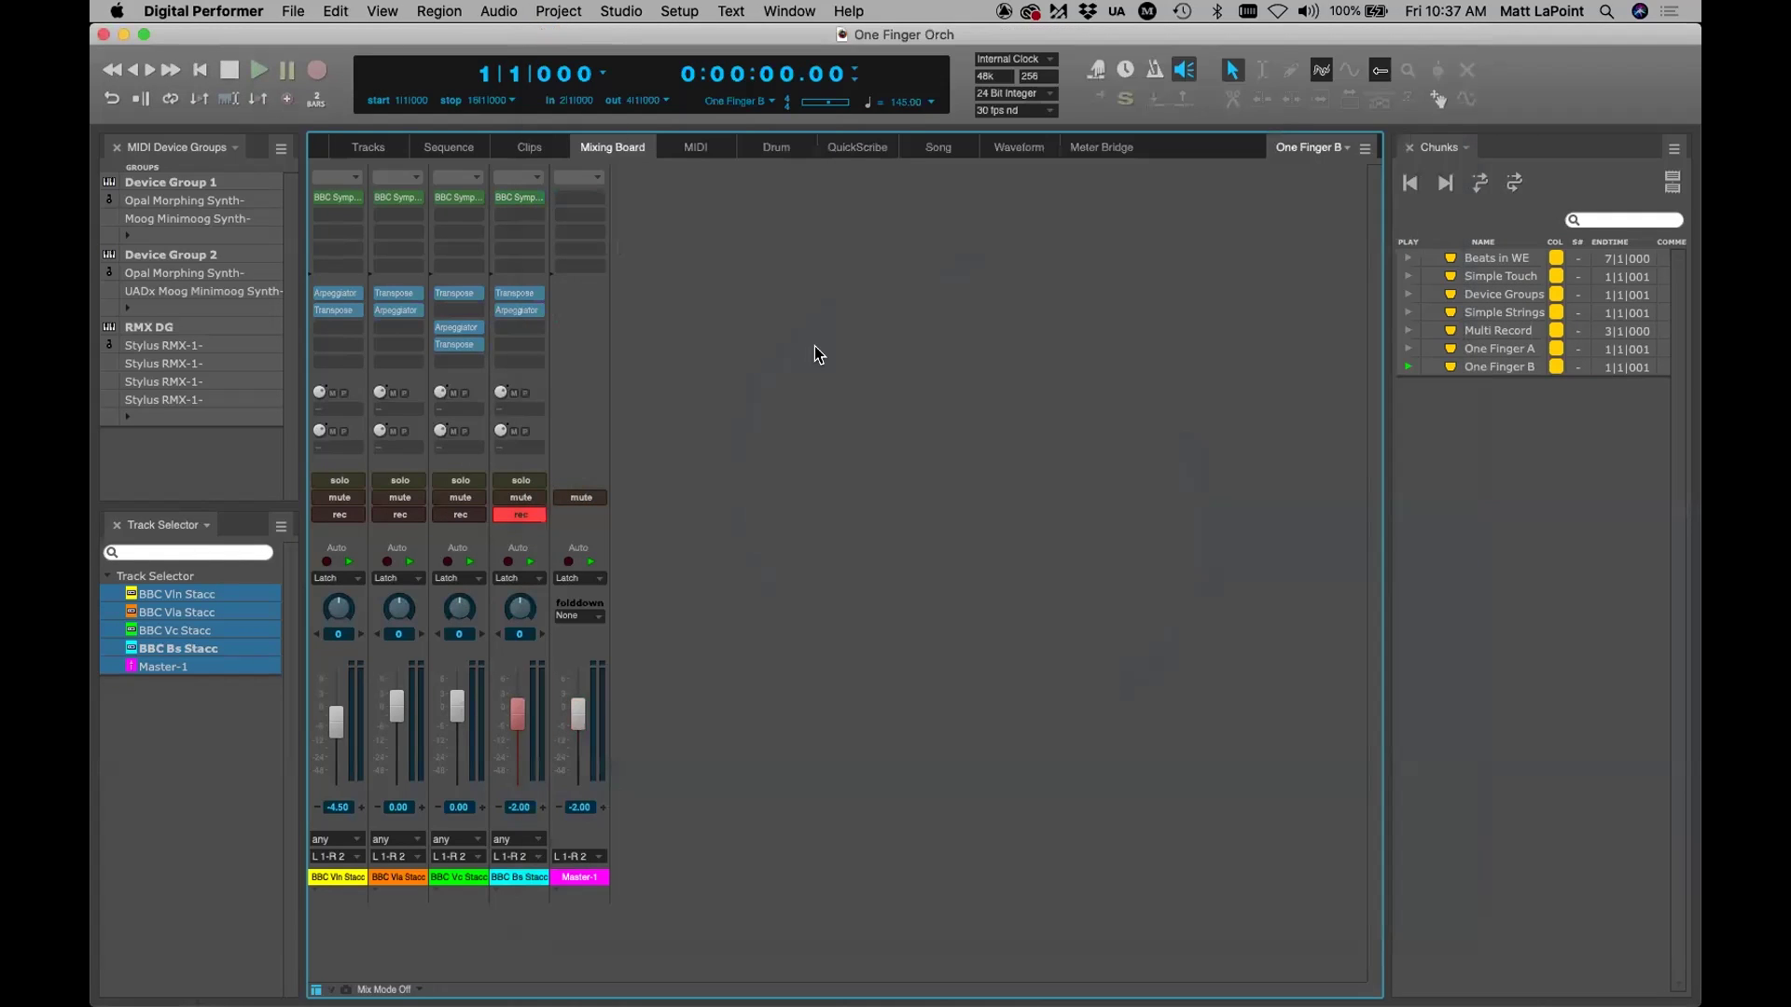
Open the Transpose and Arpeggiator windows of BBC Bs Stacc side by side to examine their settings
left_click(507, 292)
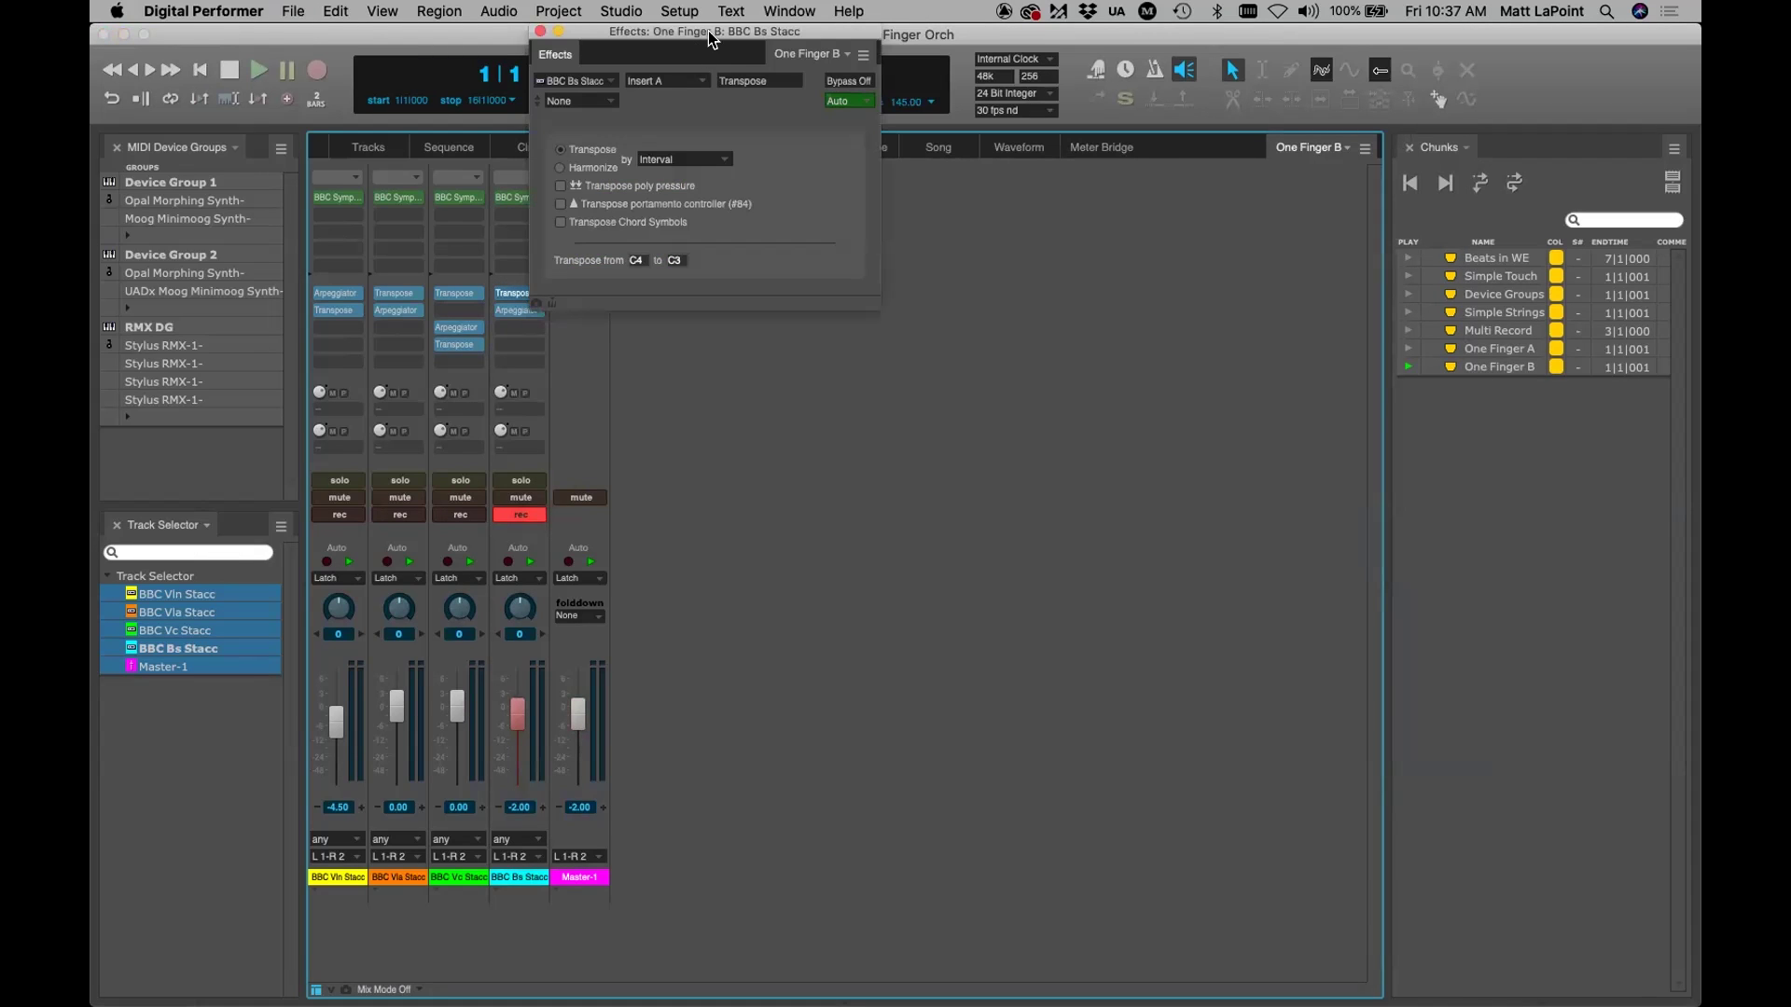
left_click_drag(709, 30, 940, 184)
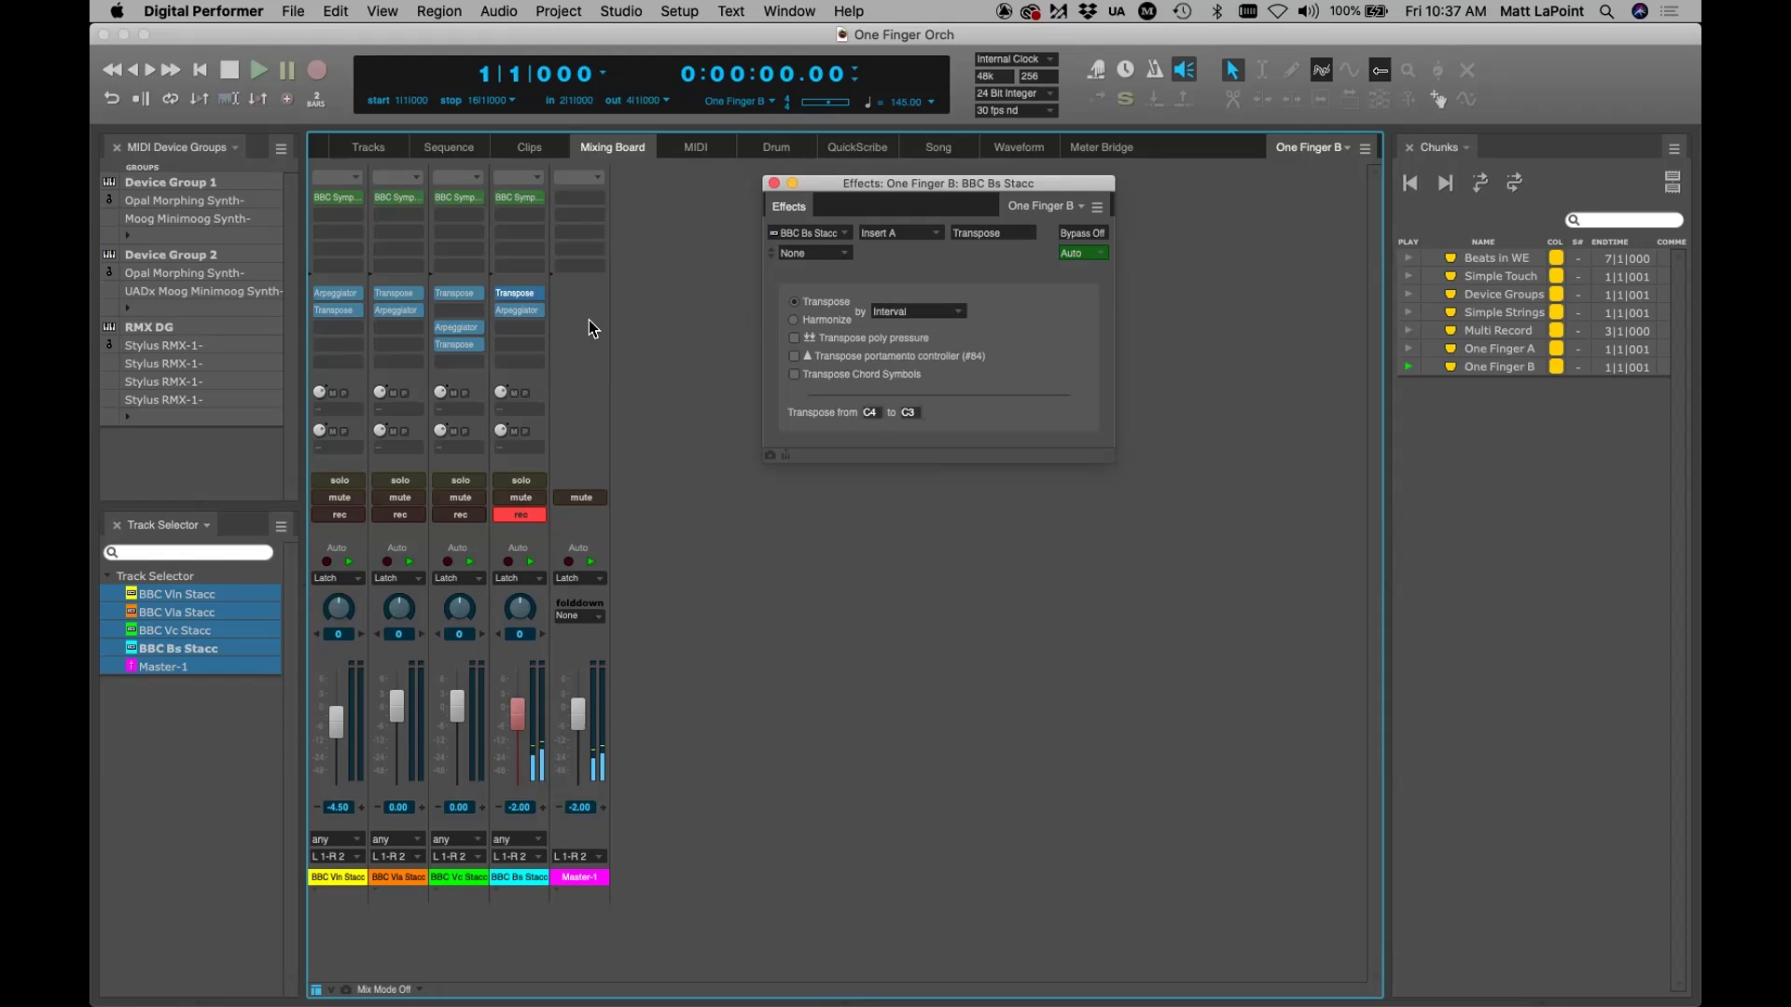
double_click(519, 309)
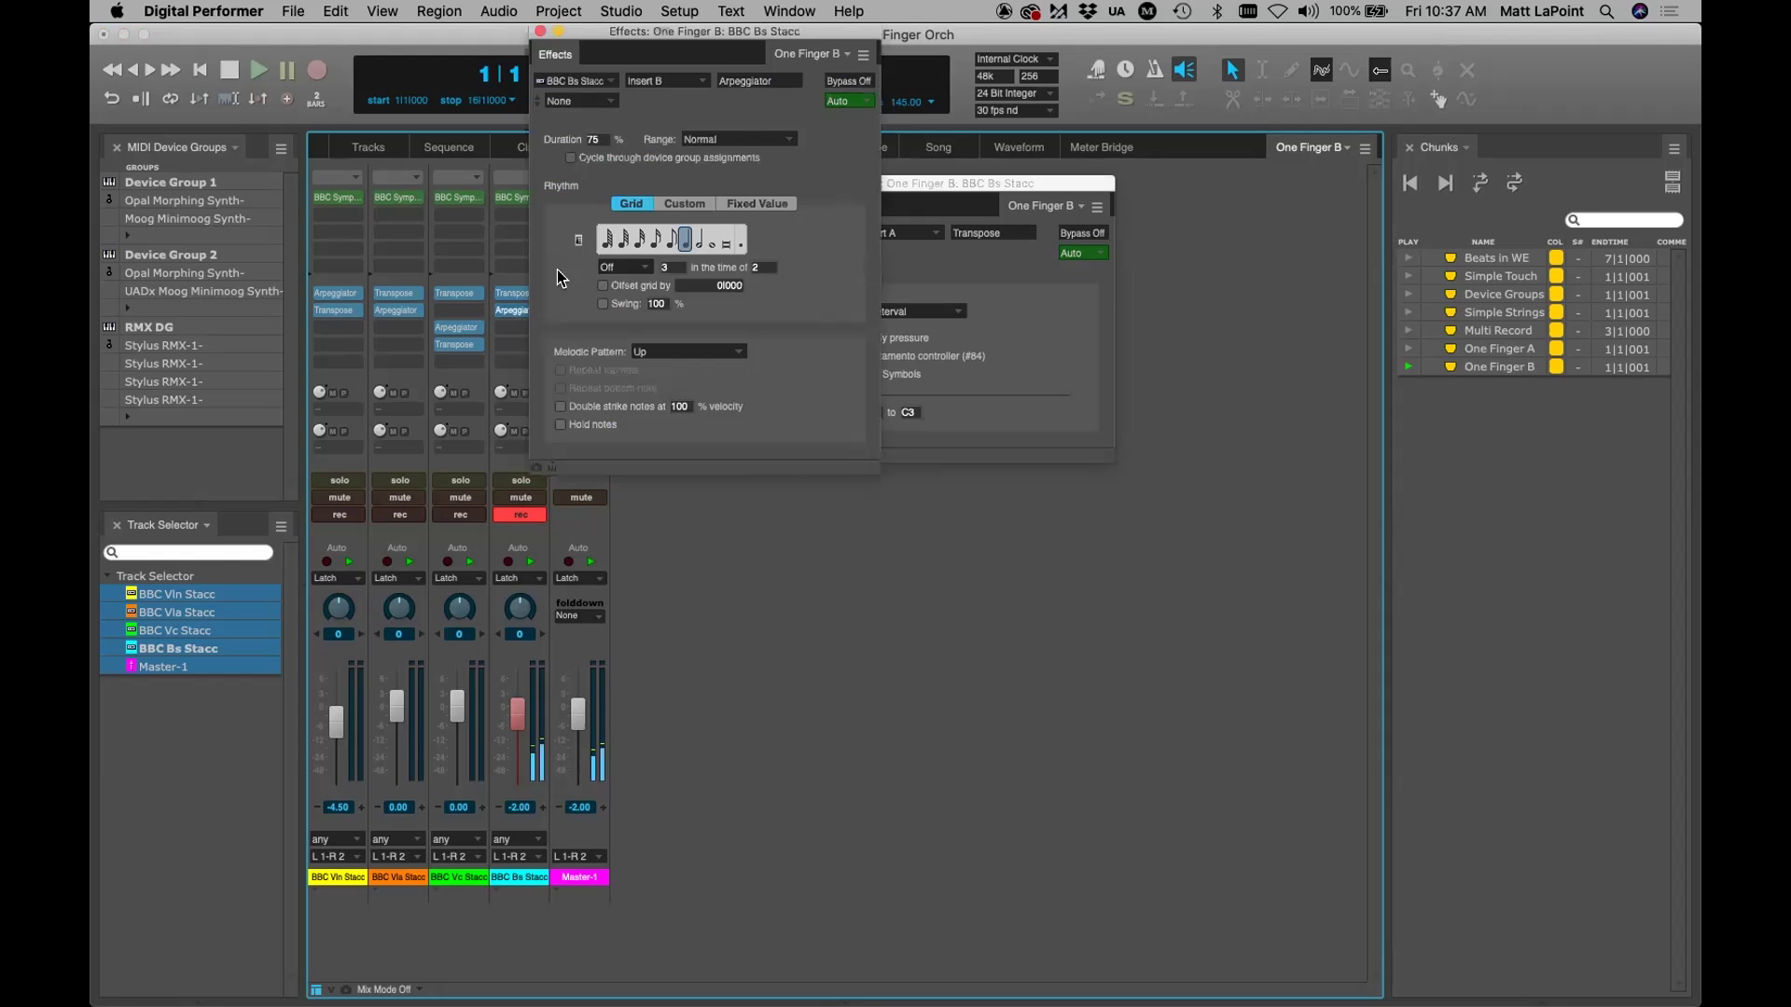
left_click_drag(674, 37, 1023, 266)
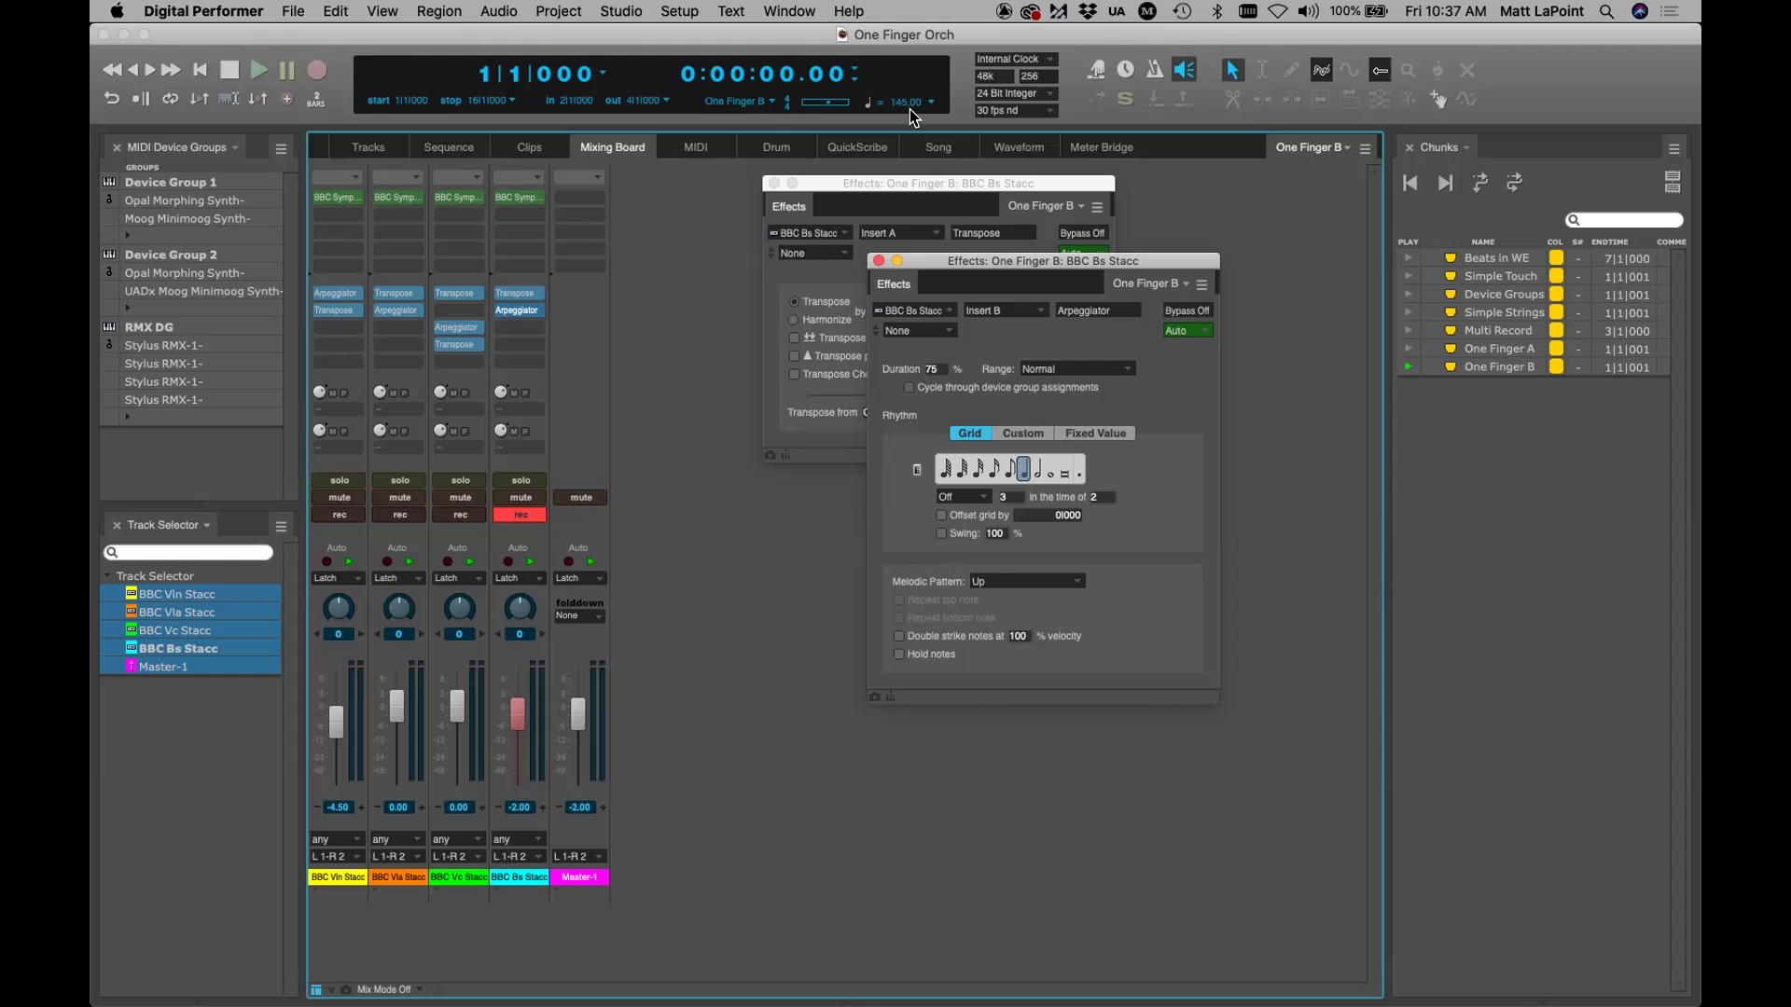
Try the +1 Octave range in BBC Bs Stacc's Arpeggiator, restore Normal, and close both plug-in windows
left_click(1082, 369)
left_click(1069, 386)
left_click(1087, 371)
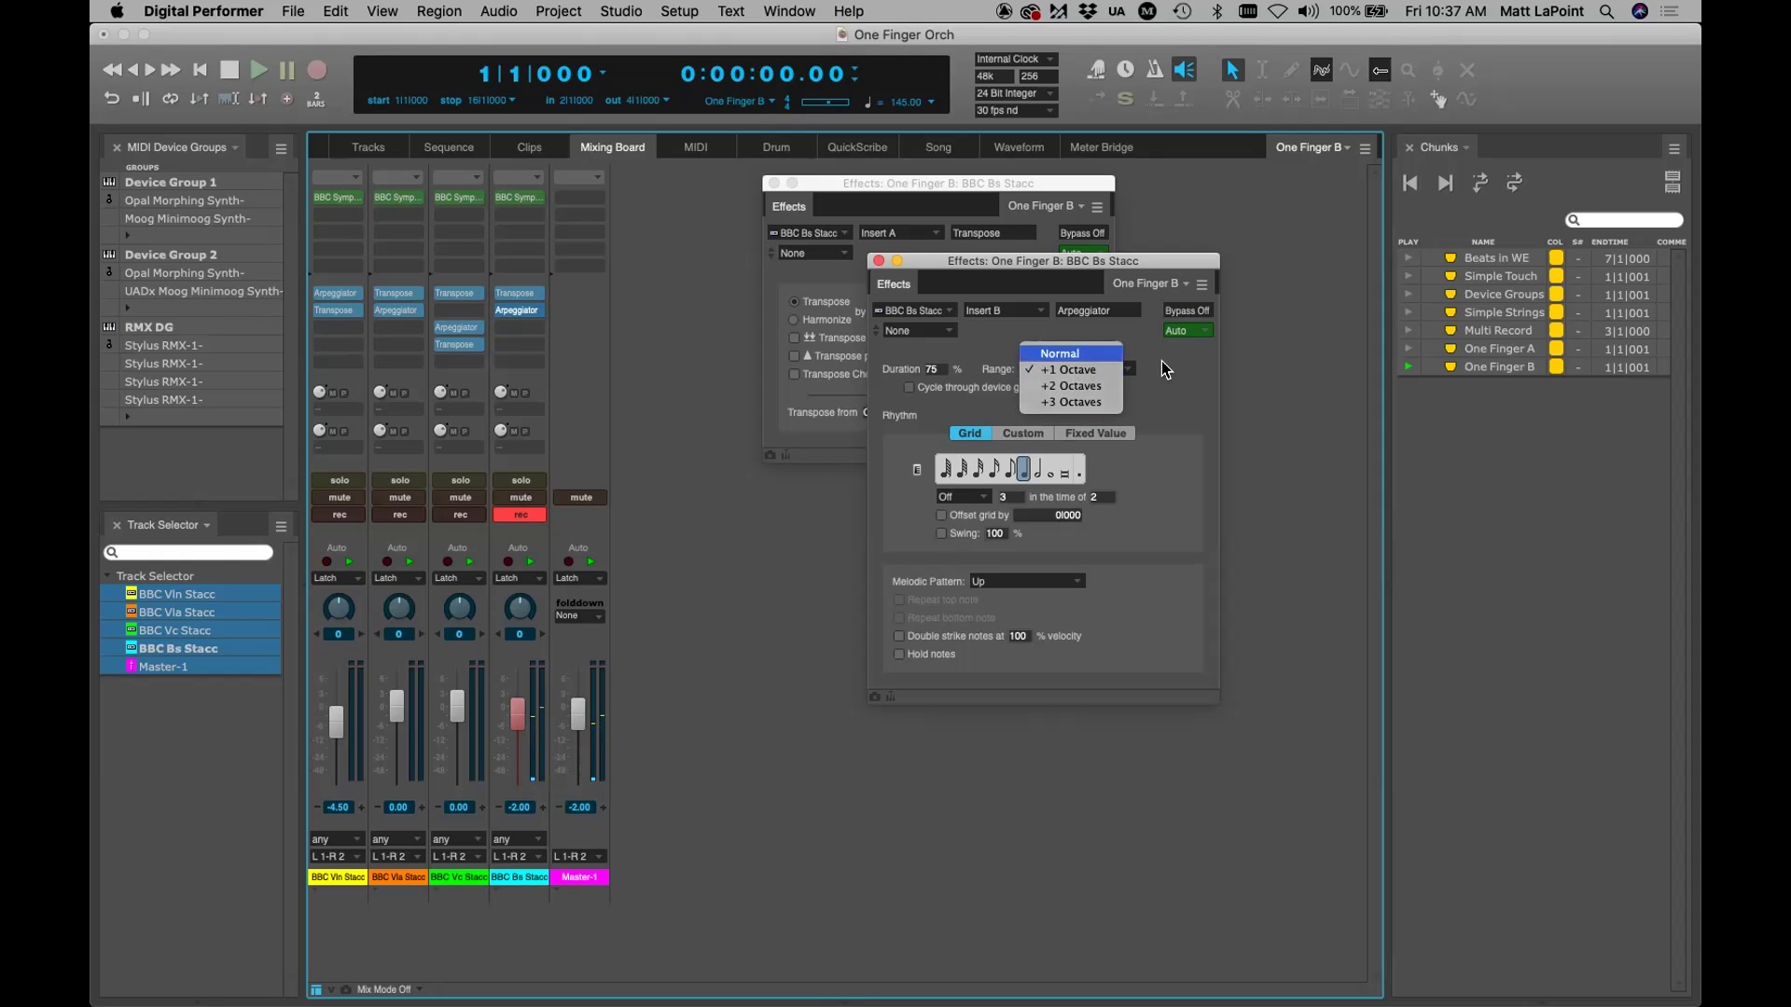
key("Return")
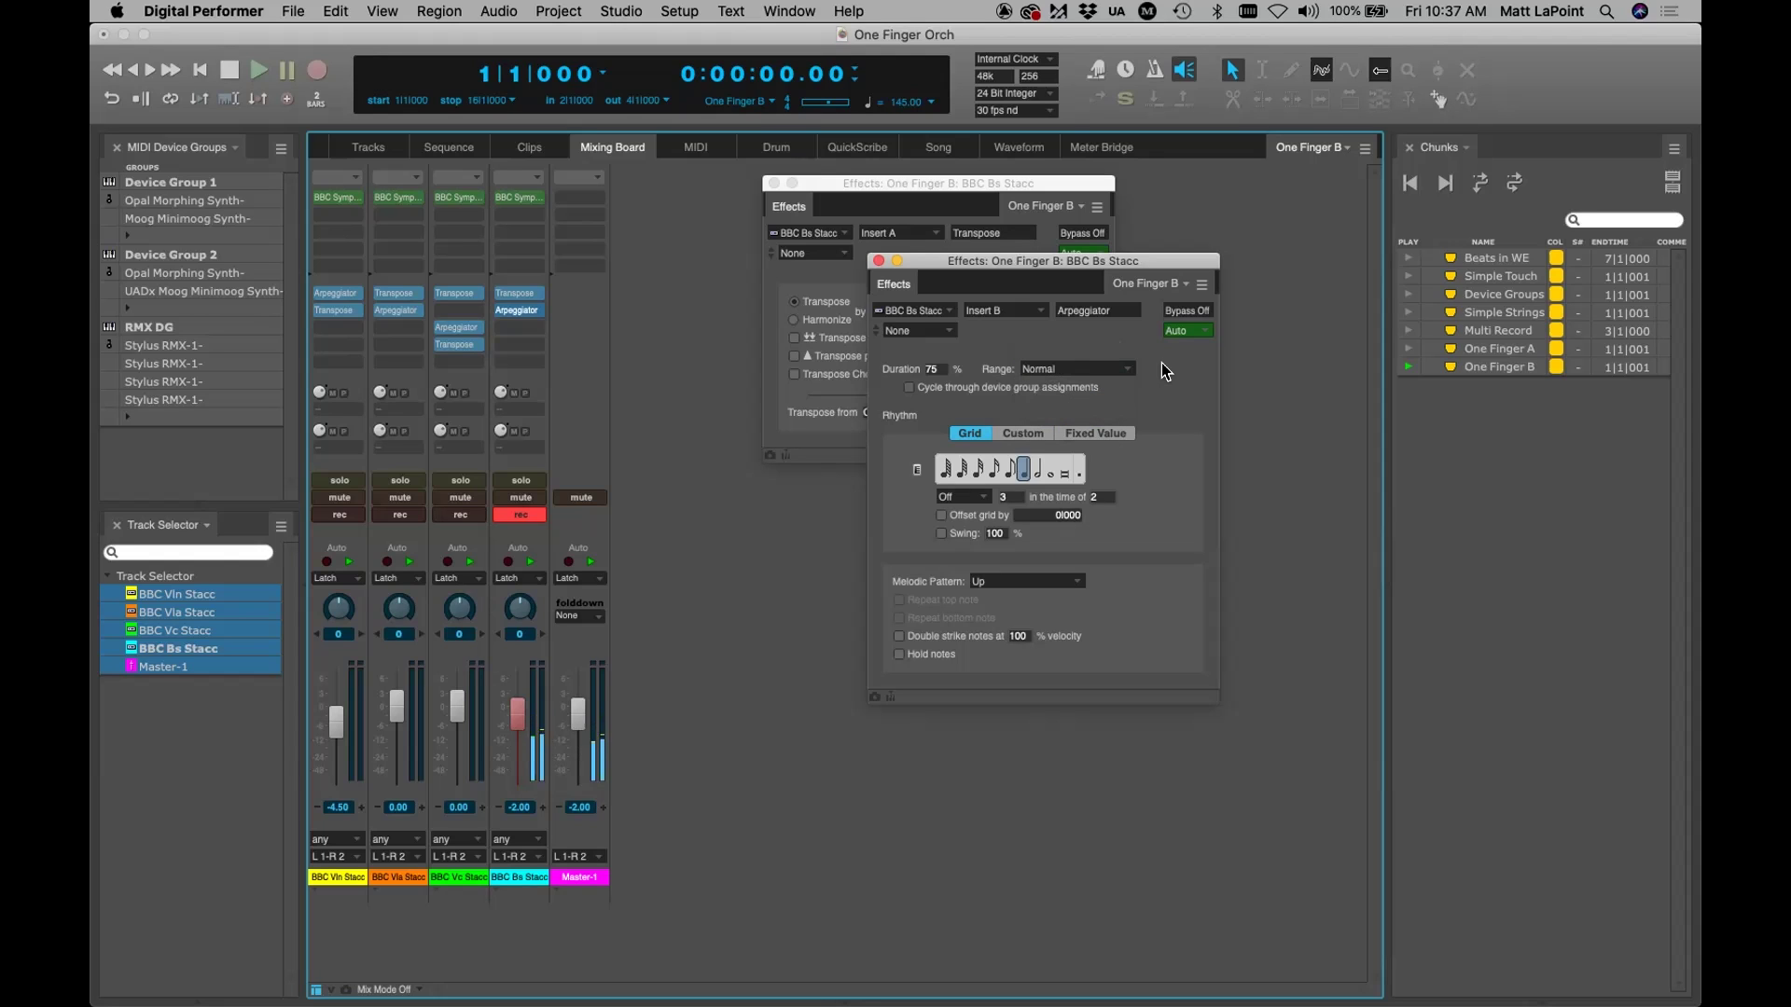
left_click(878, 261)
left_click(774, 183)
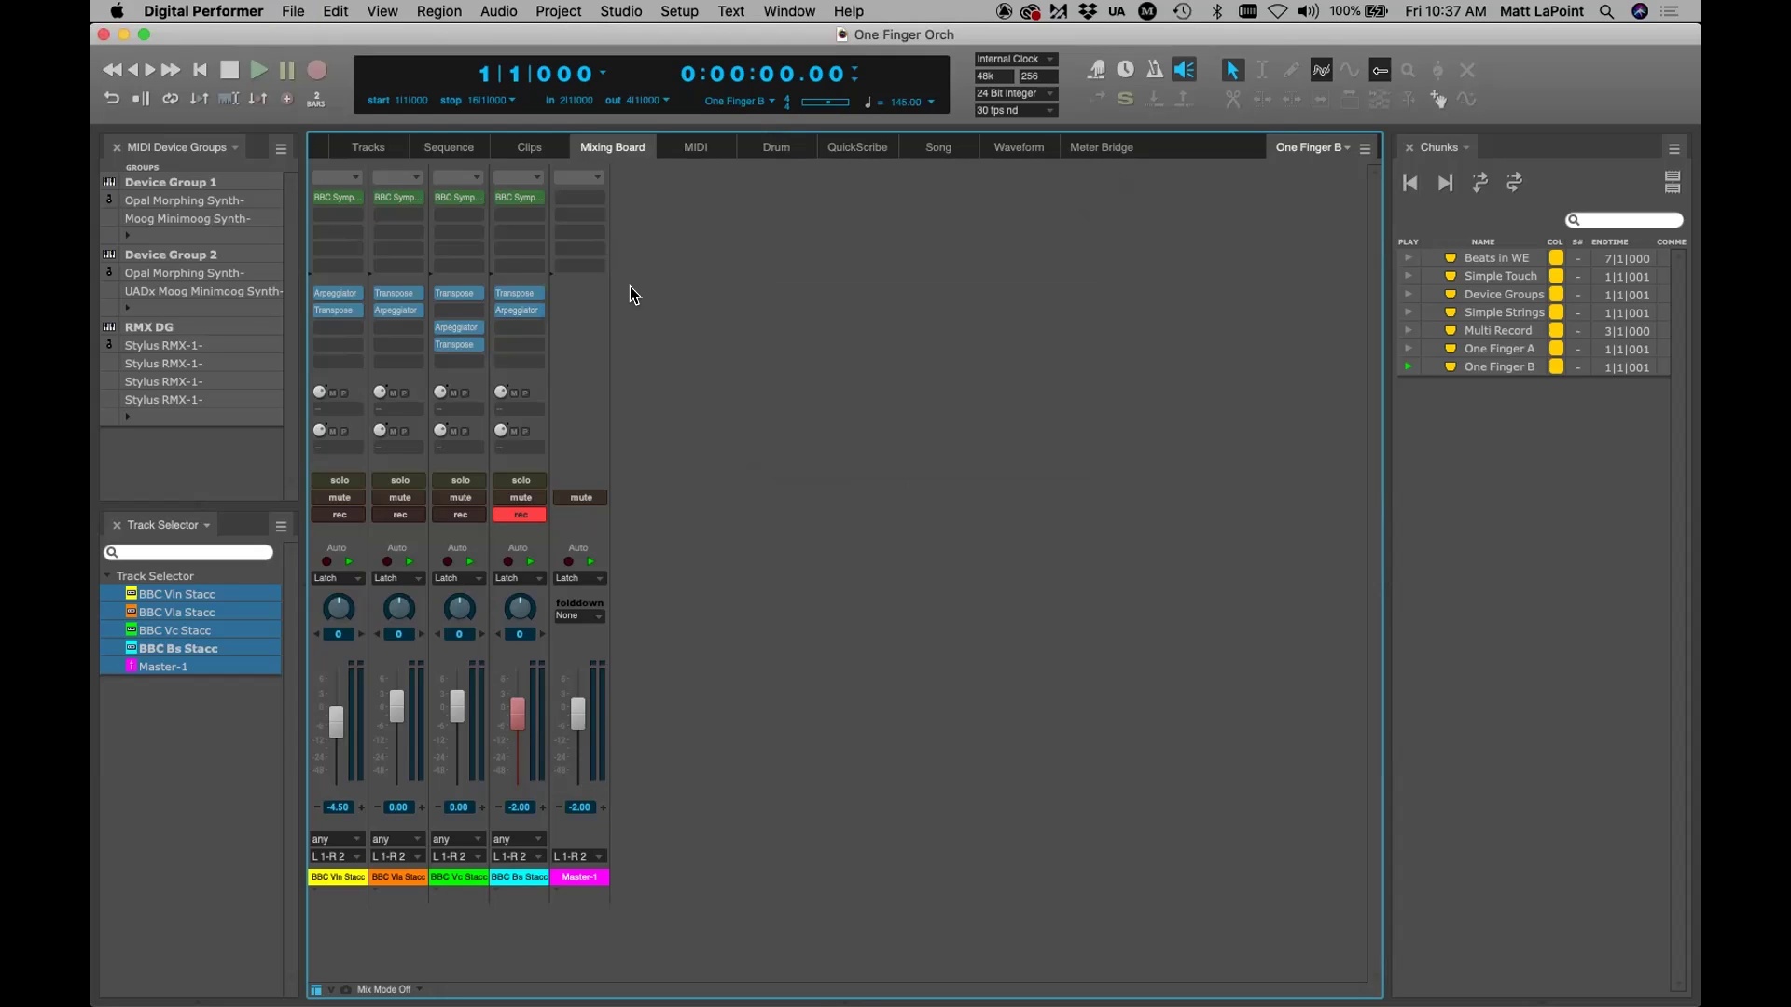
Enable Multi Record and record-enable BBC Vc Stacc alongside BBC Bs Stacc in the track list
left_click(347, 146)
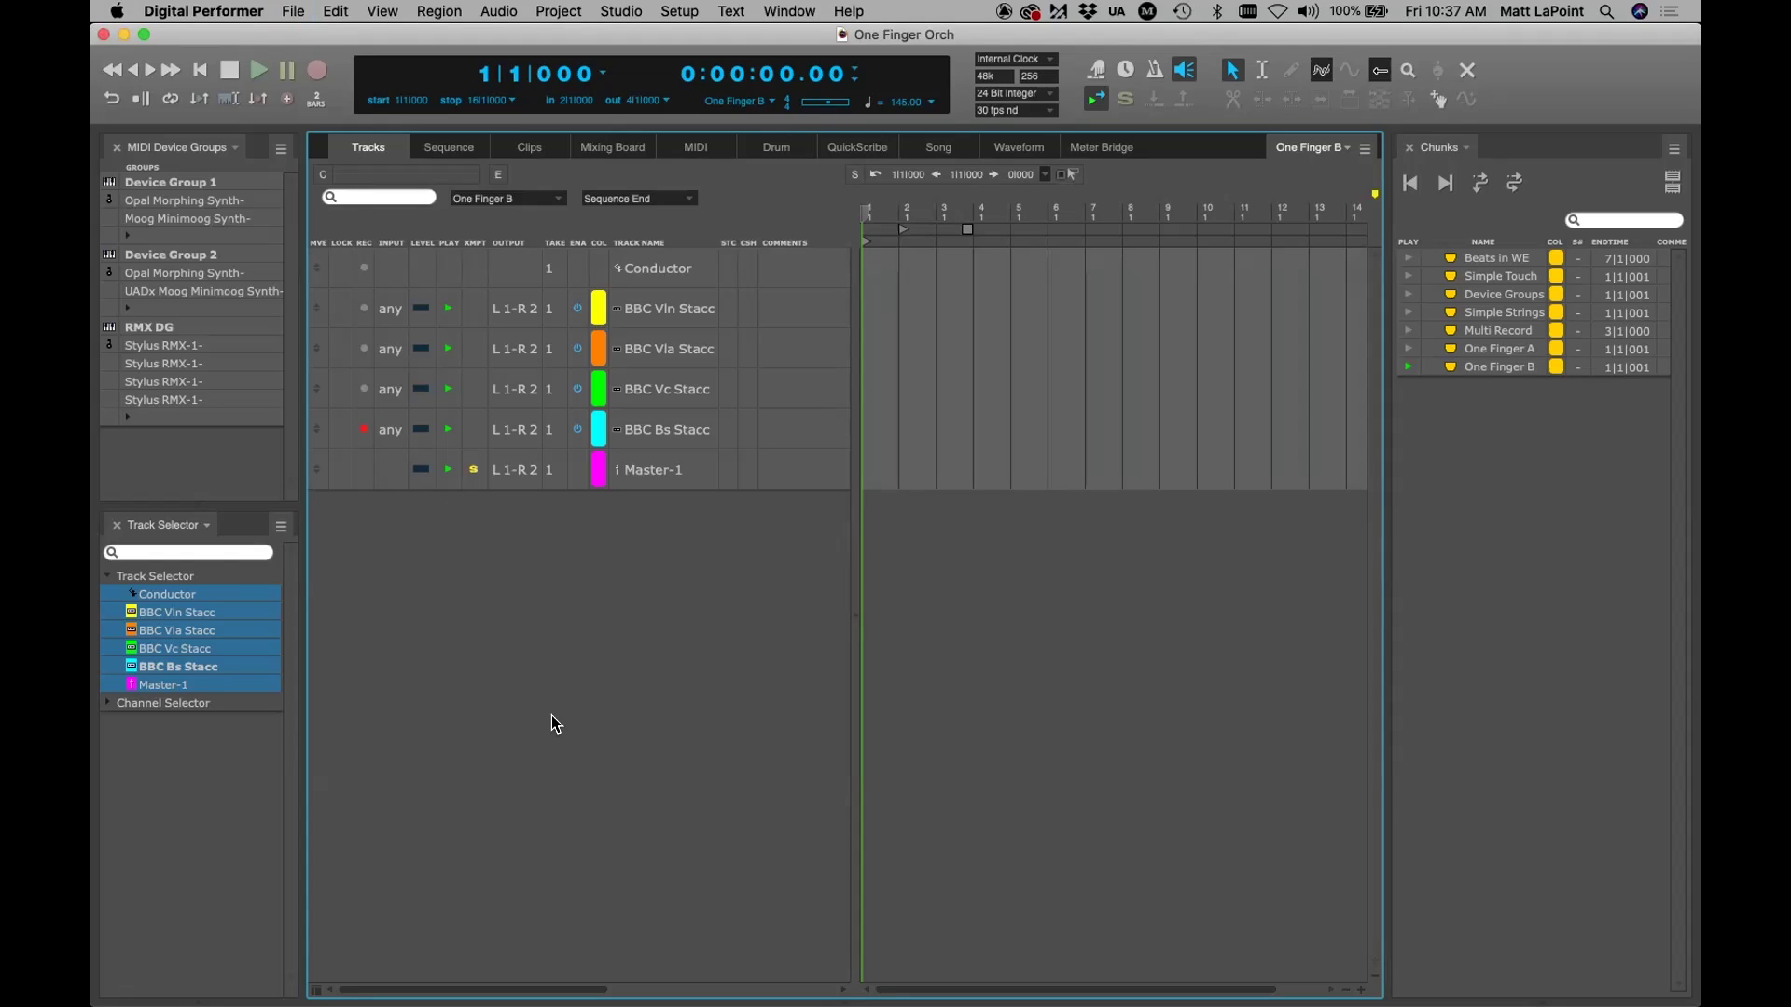
left_click(619, 11)
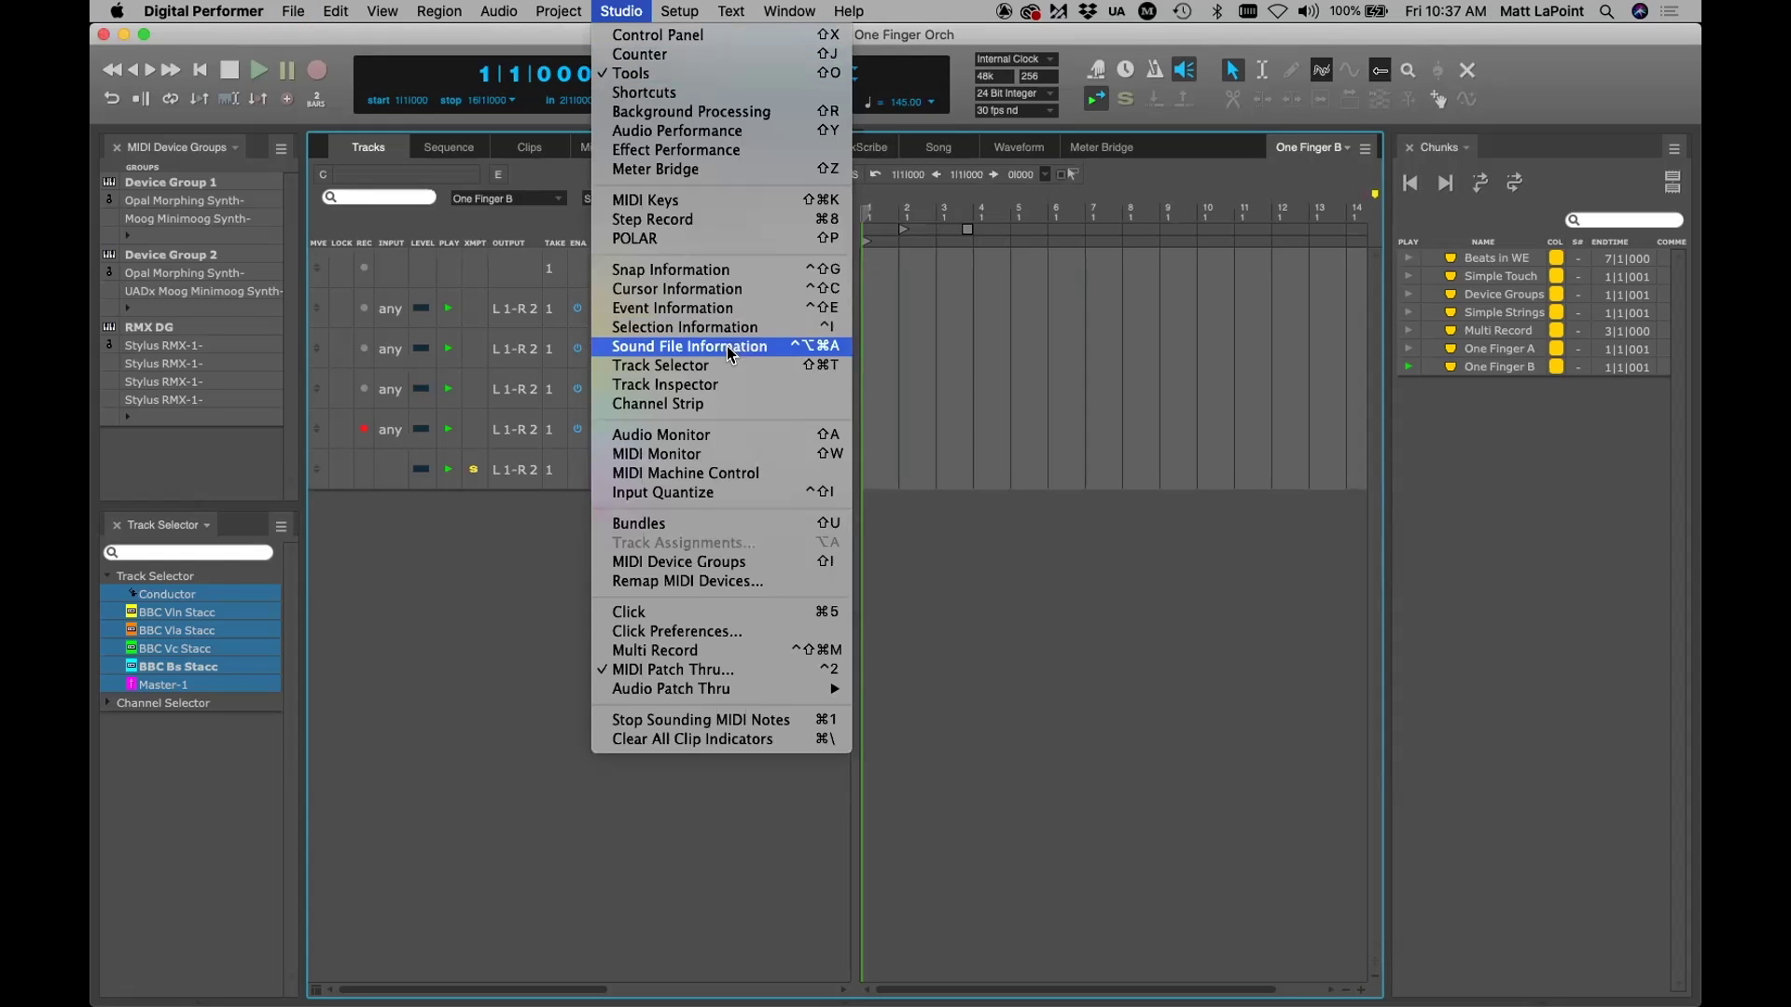
left_click(743, 650)
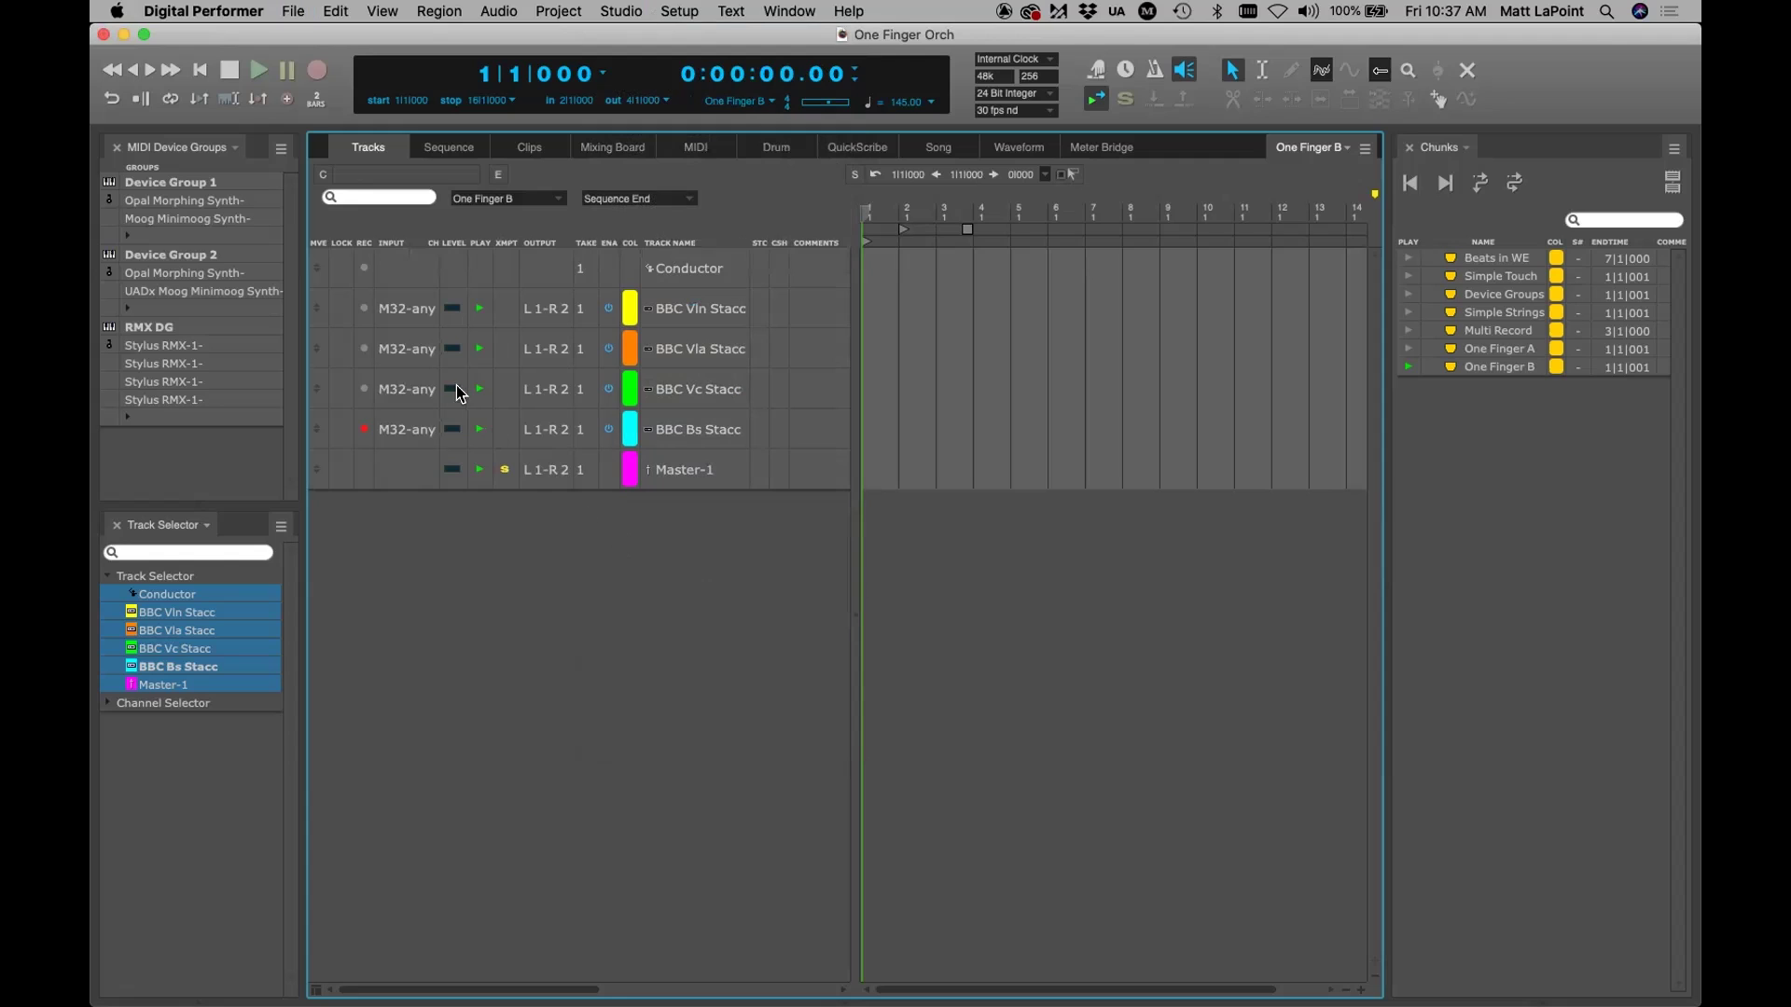
left_click(367, 388)
Bypass the harmonizing Transpose in BBC Vc Stacc's insert D, record-enable BBC Vla Stacc as well, and save the project
left_click(601, 145)
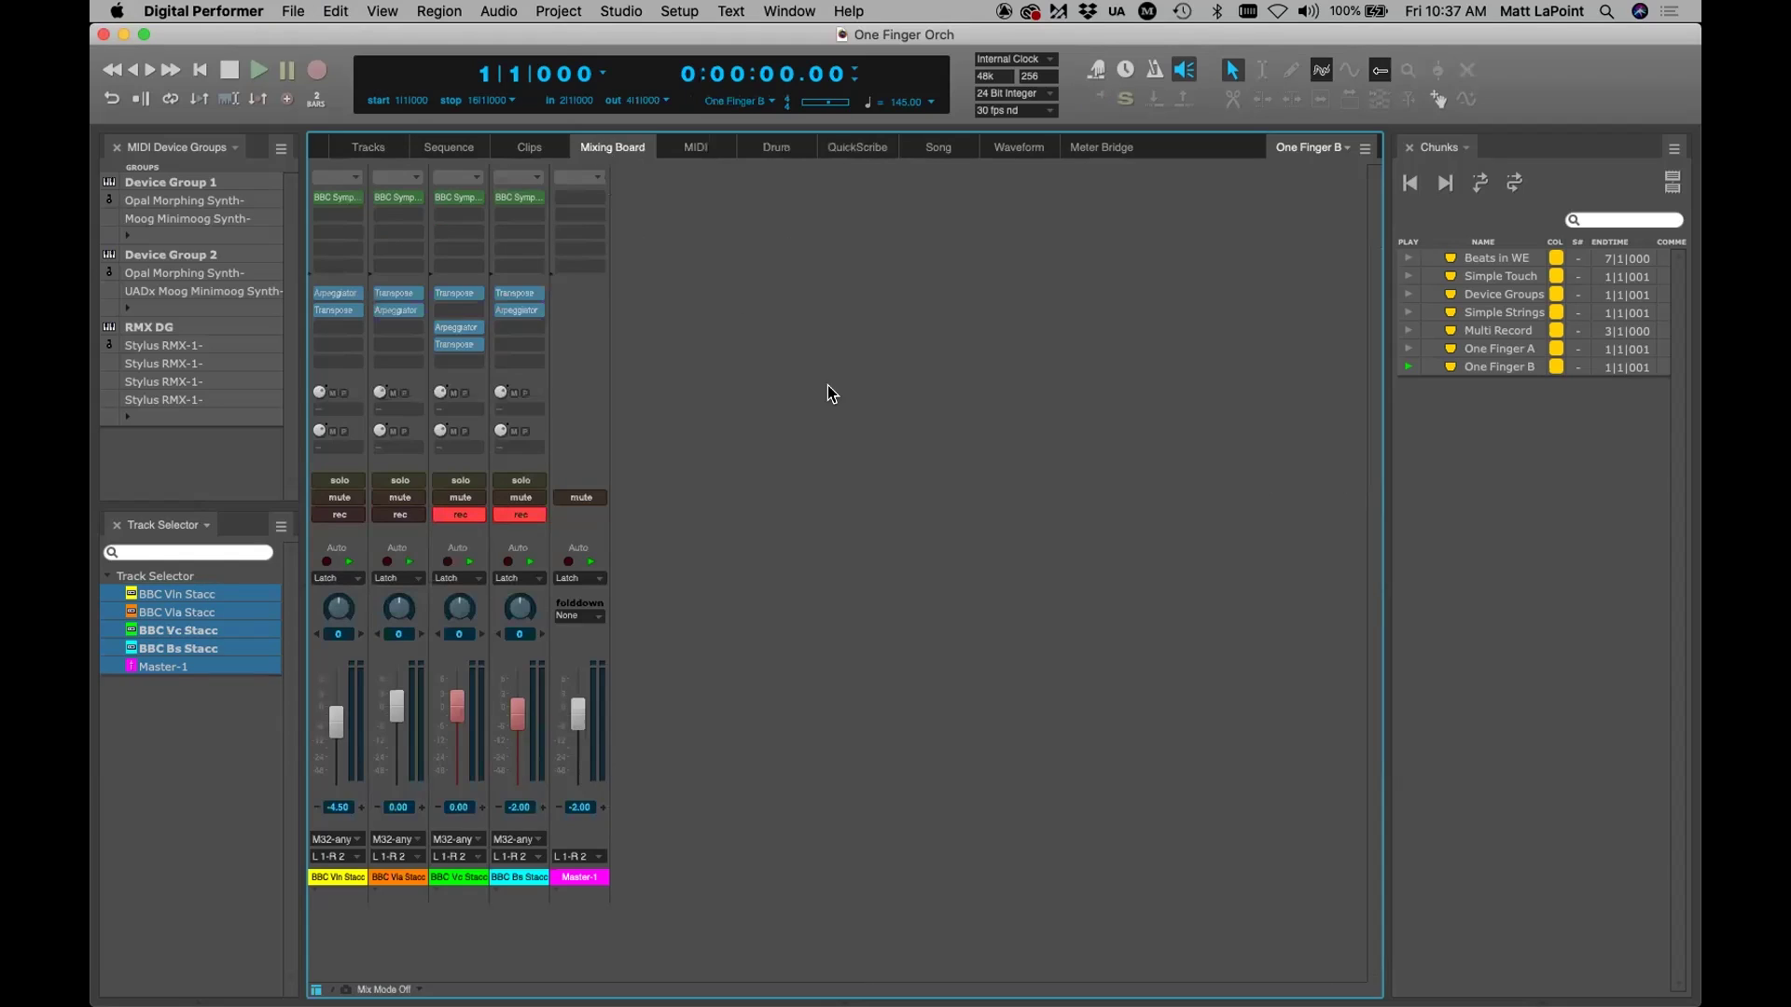
double_click(472, 343)
left_click_drag(898, 182, 815, 184)
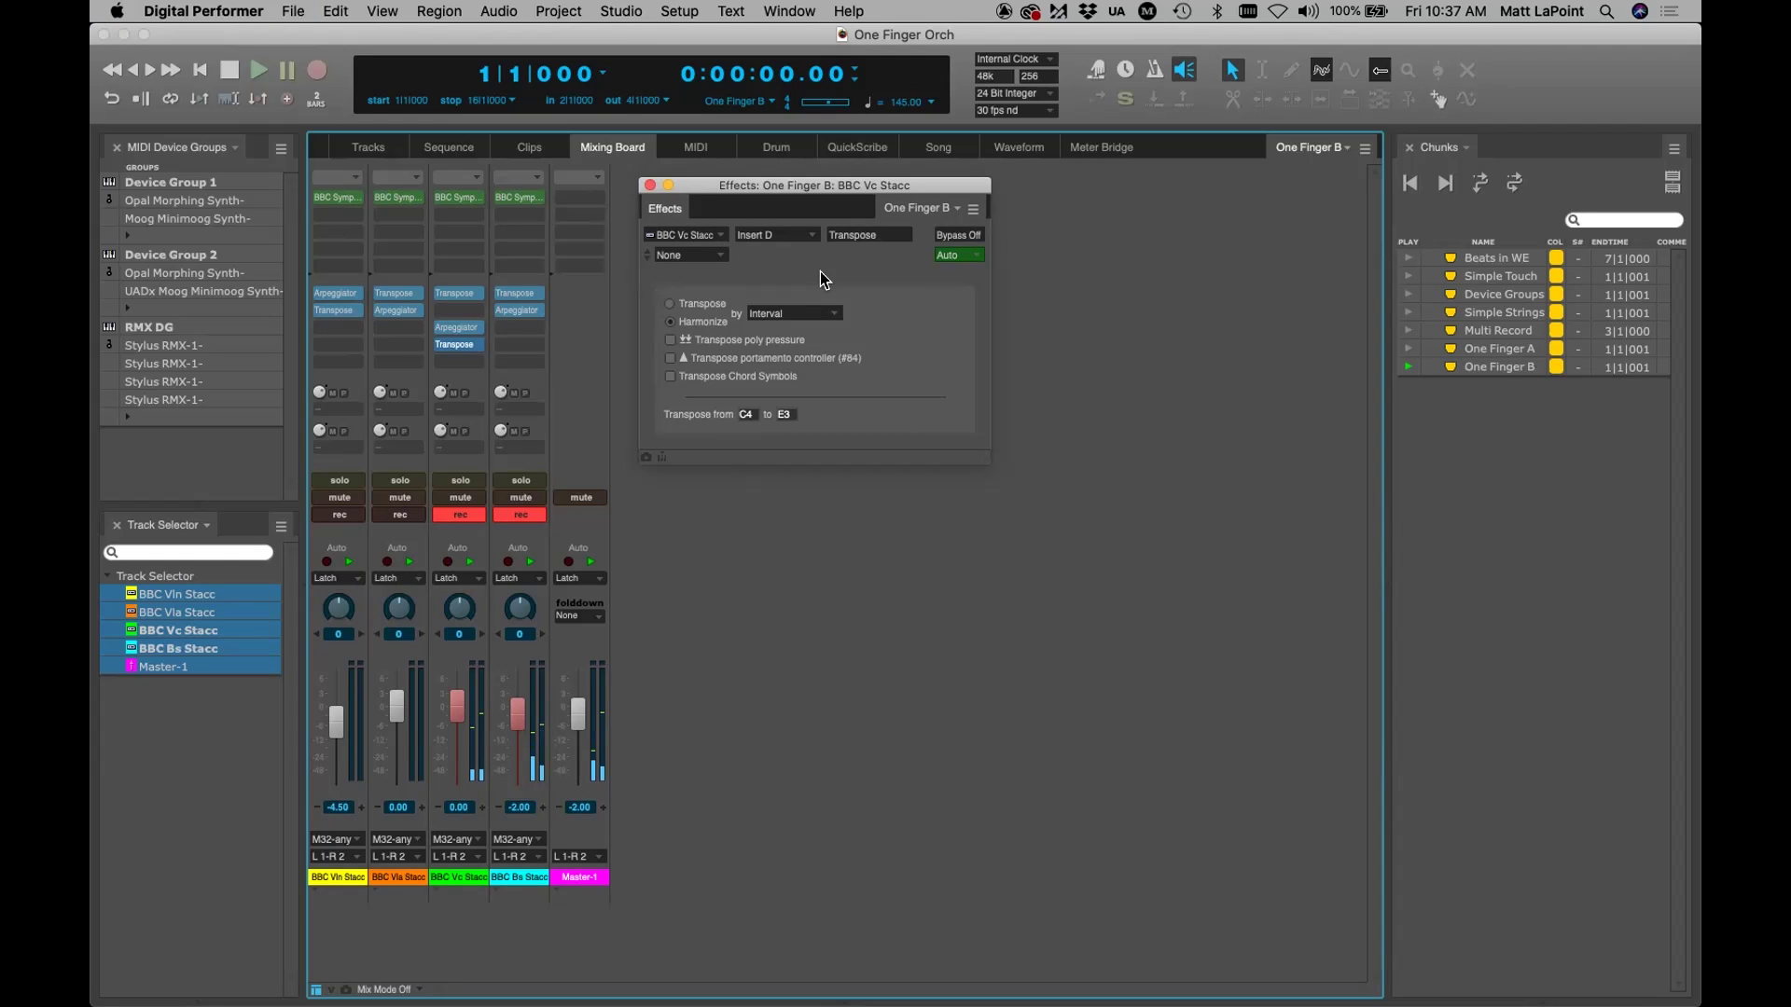
left_click(945, 236)
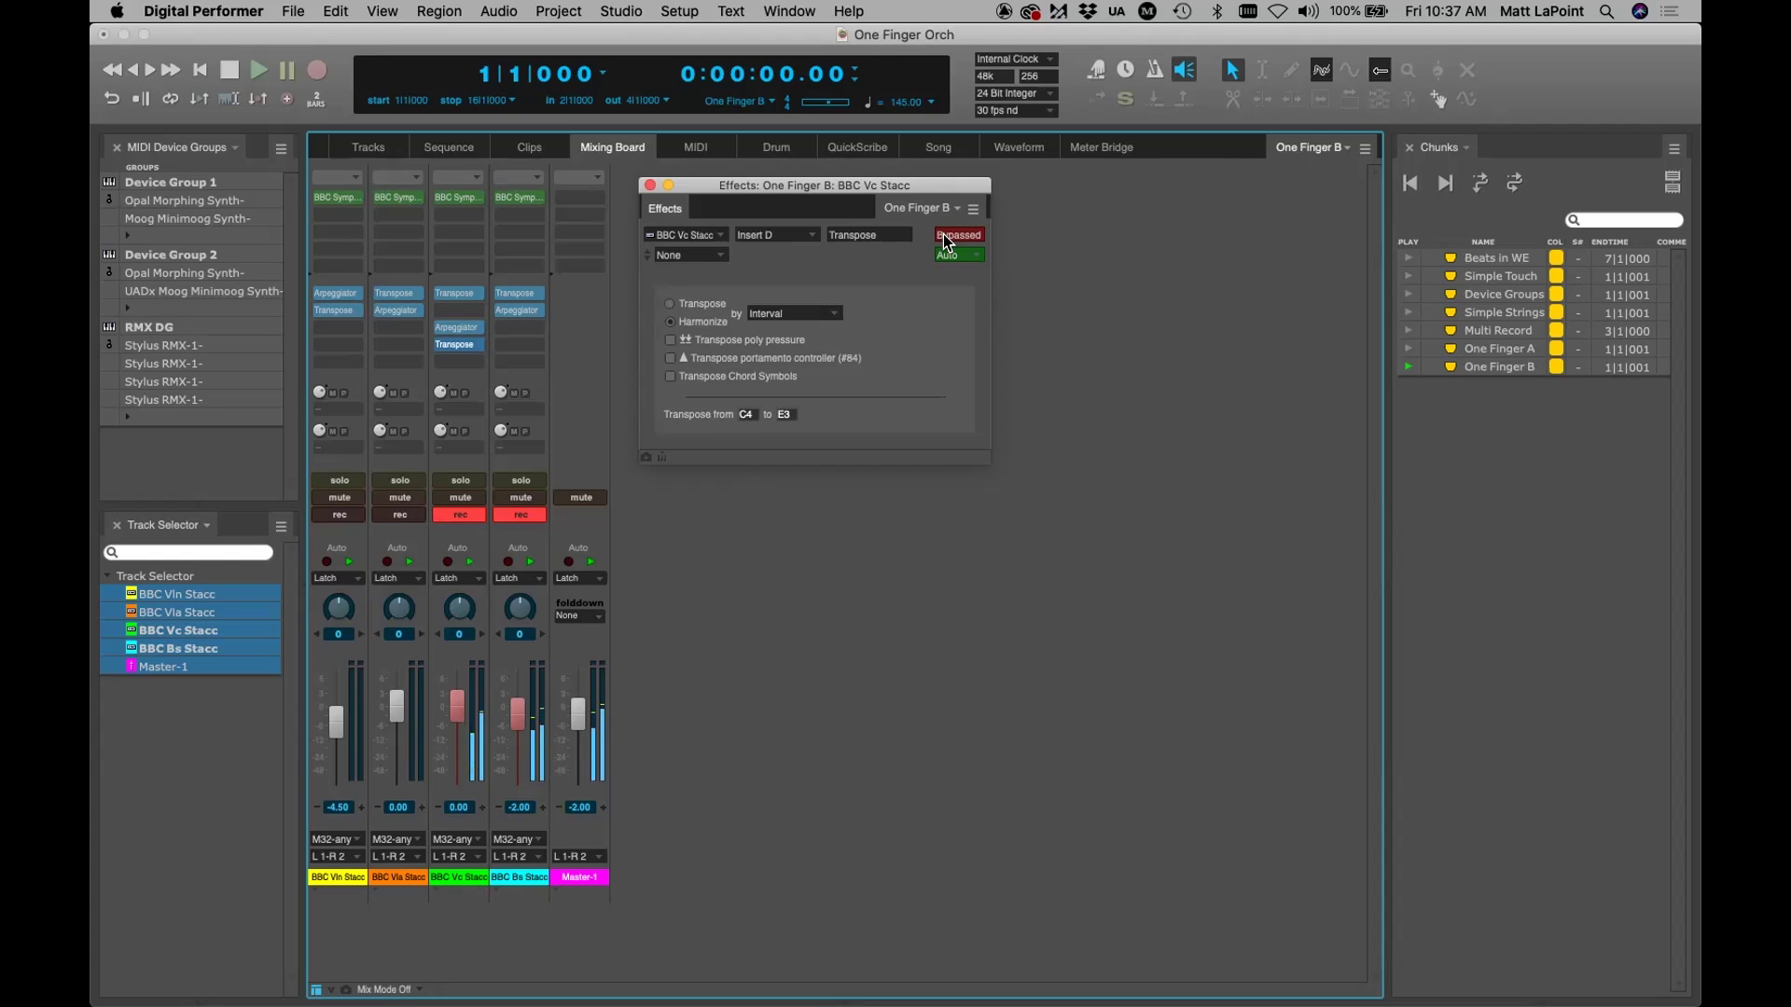
left_click(400, 516)
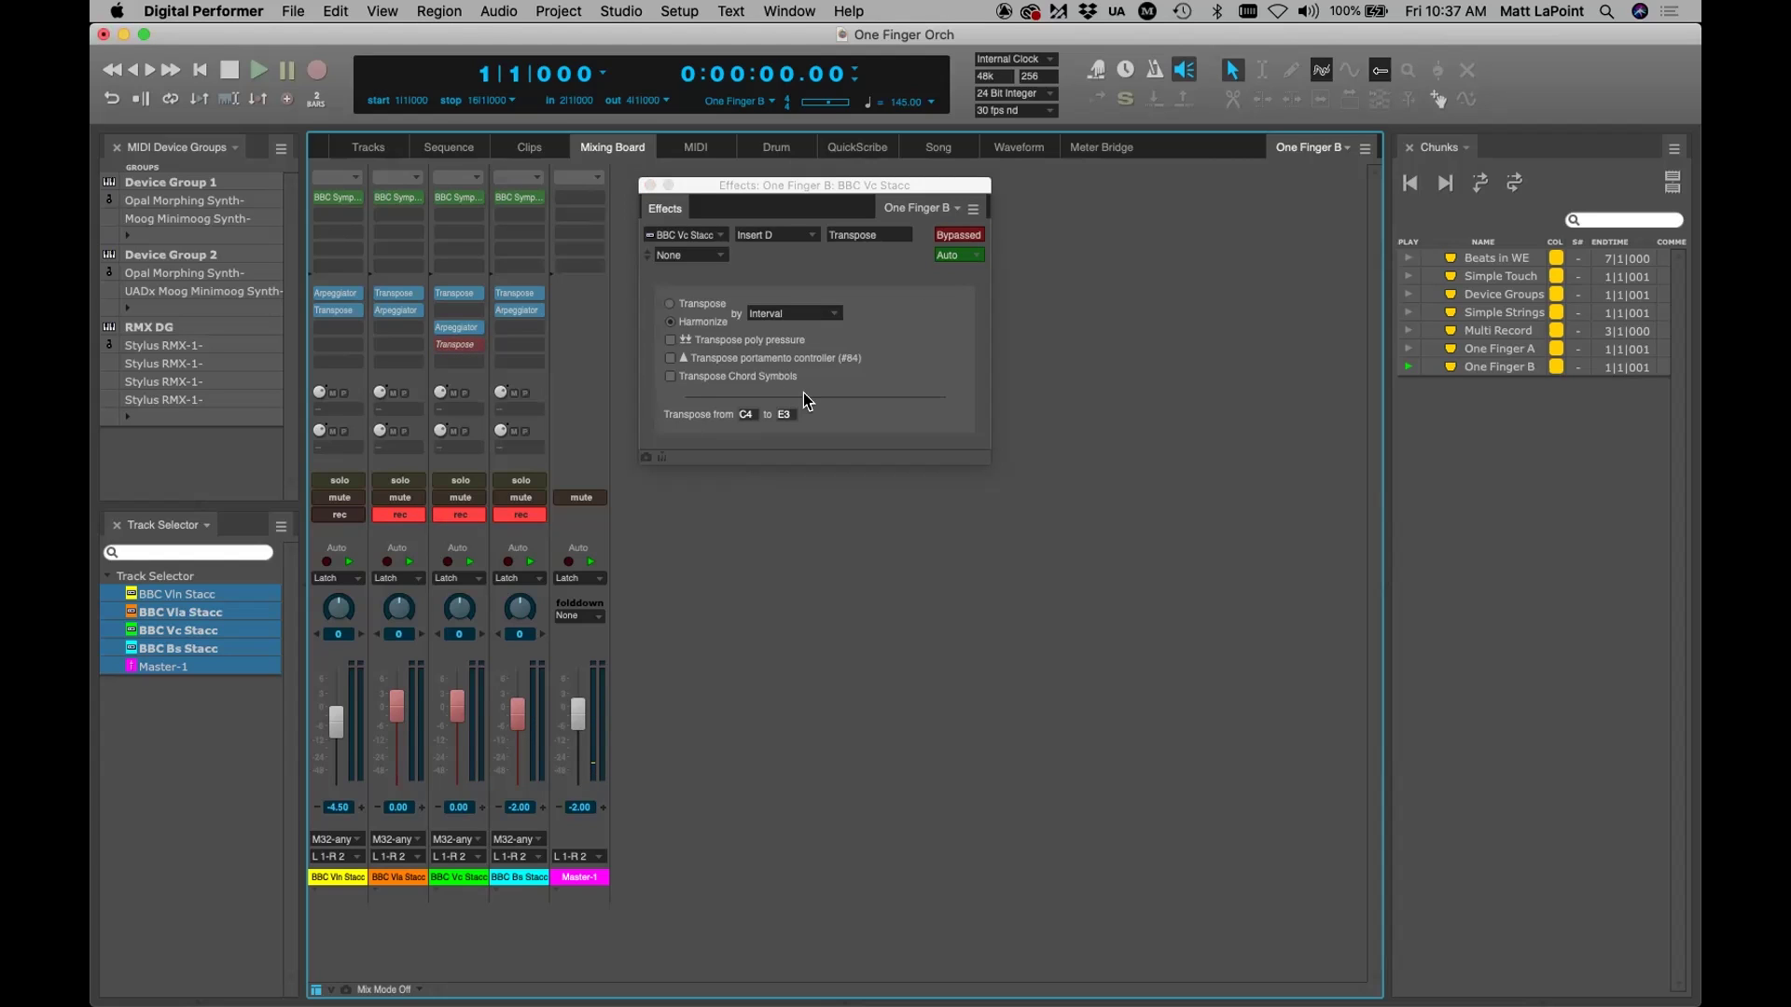
key("super+s")
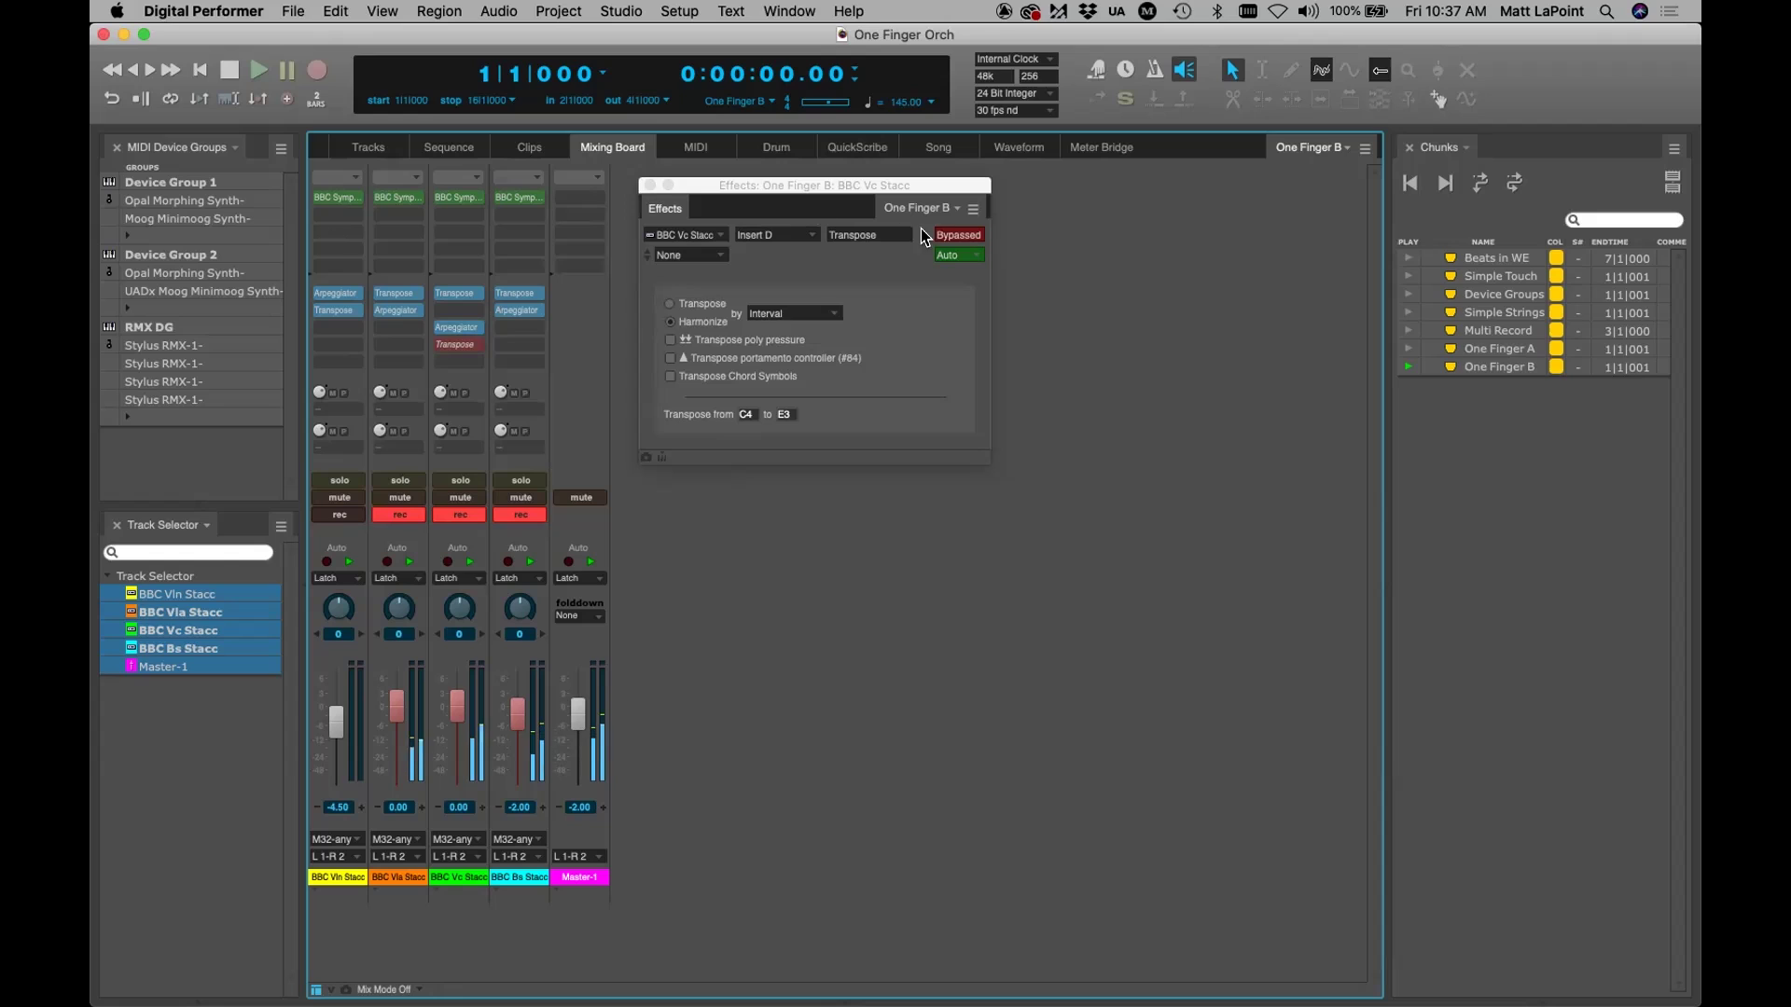
Compare BBC Vc Stacc's harmonizing Transpose active and bypassed, leave it bypassed and close it, record-enable BBC Vln Stacc, and save the project
left_click(965, 235)
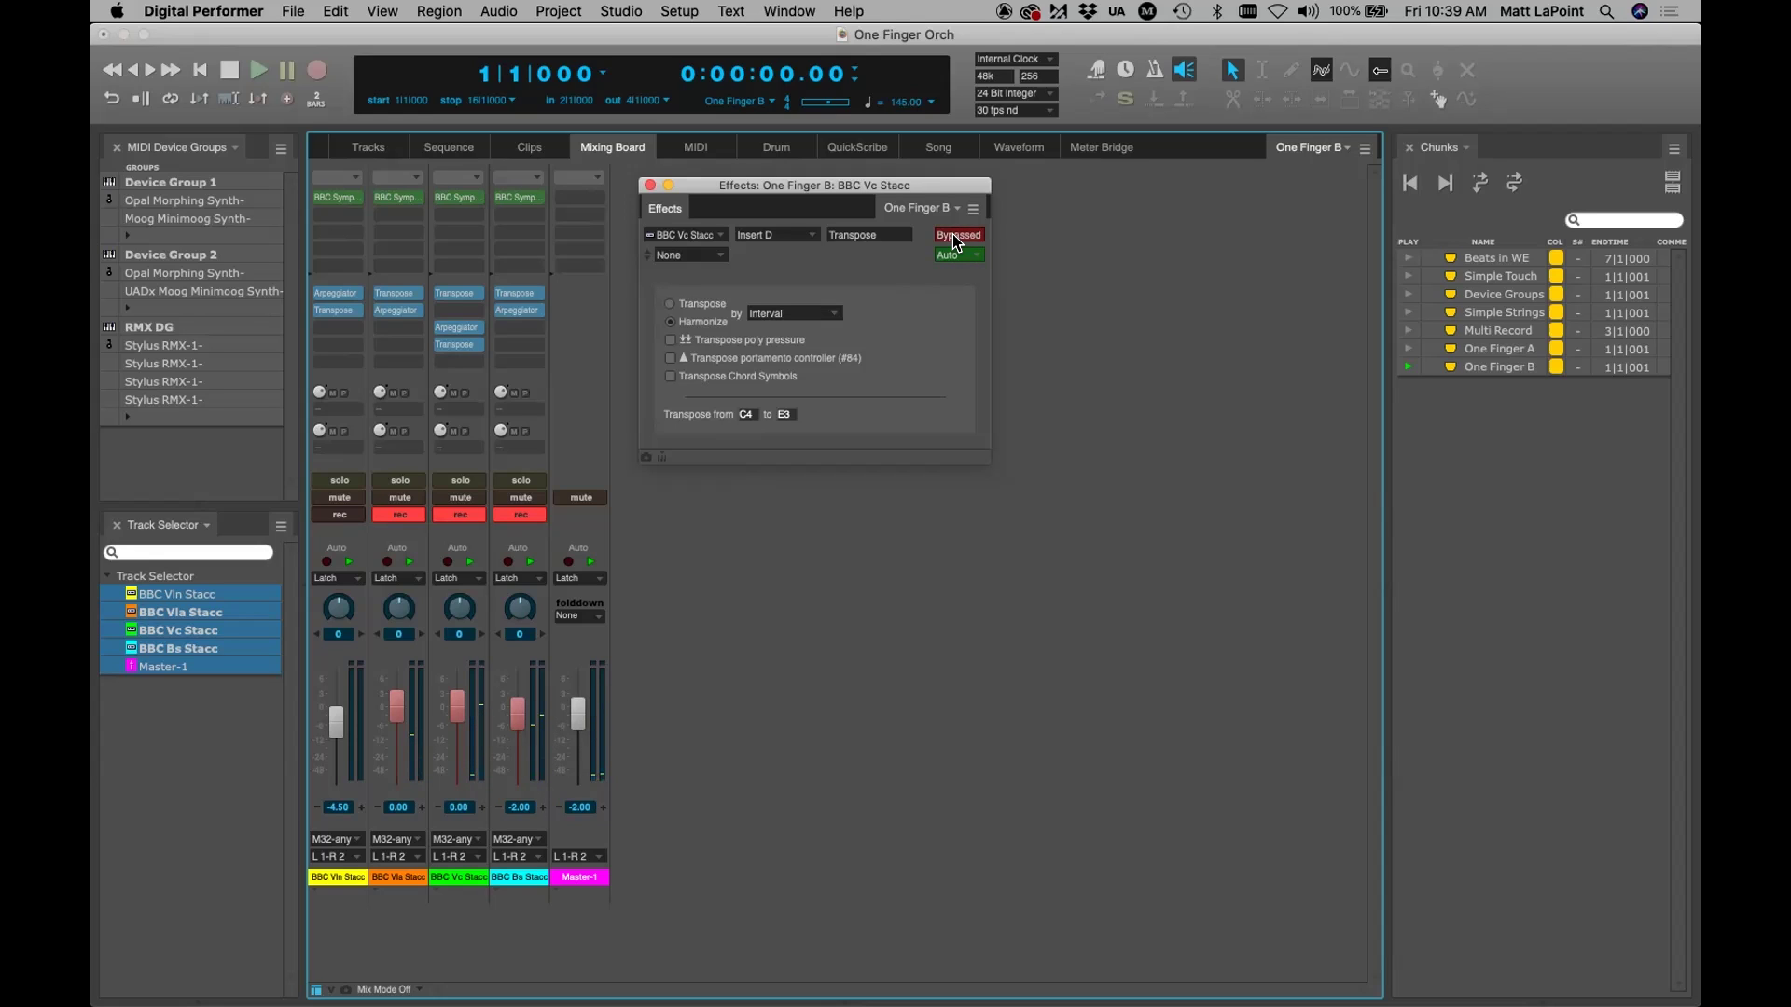
key("super+s")
left_click_drag(725, 192, 837, 237)
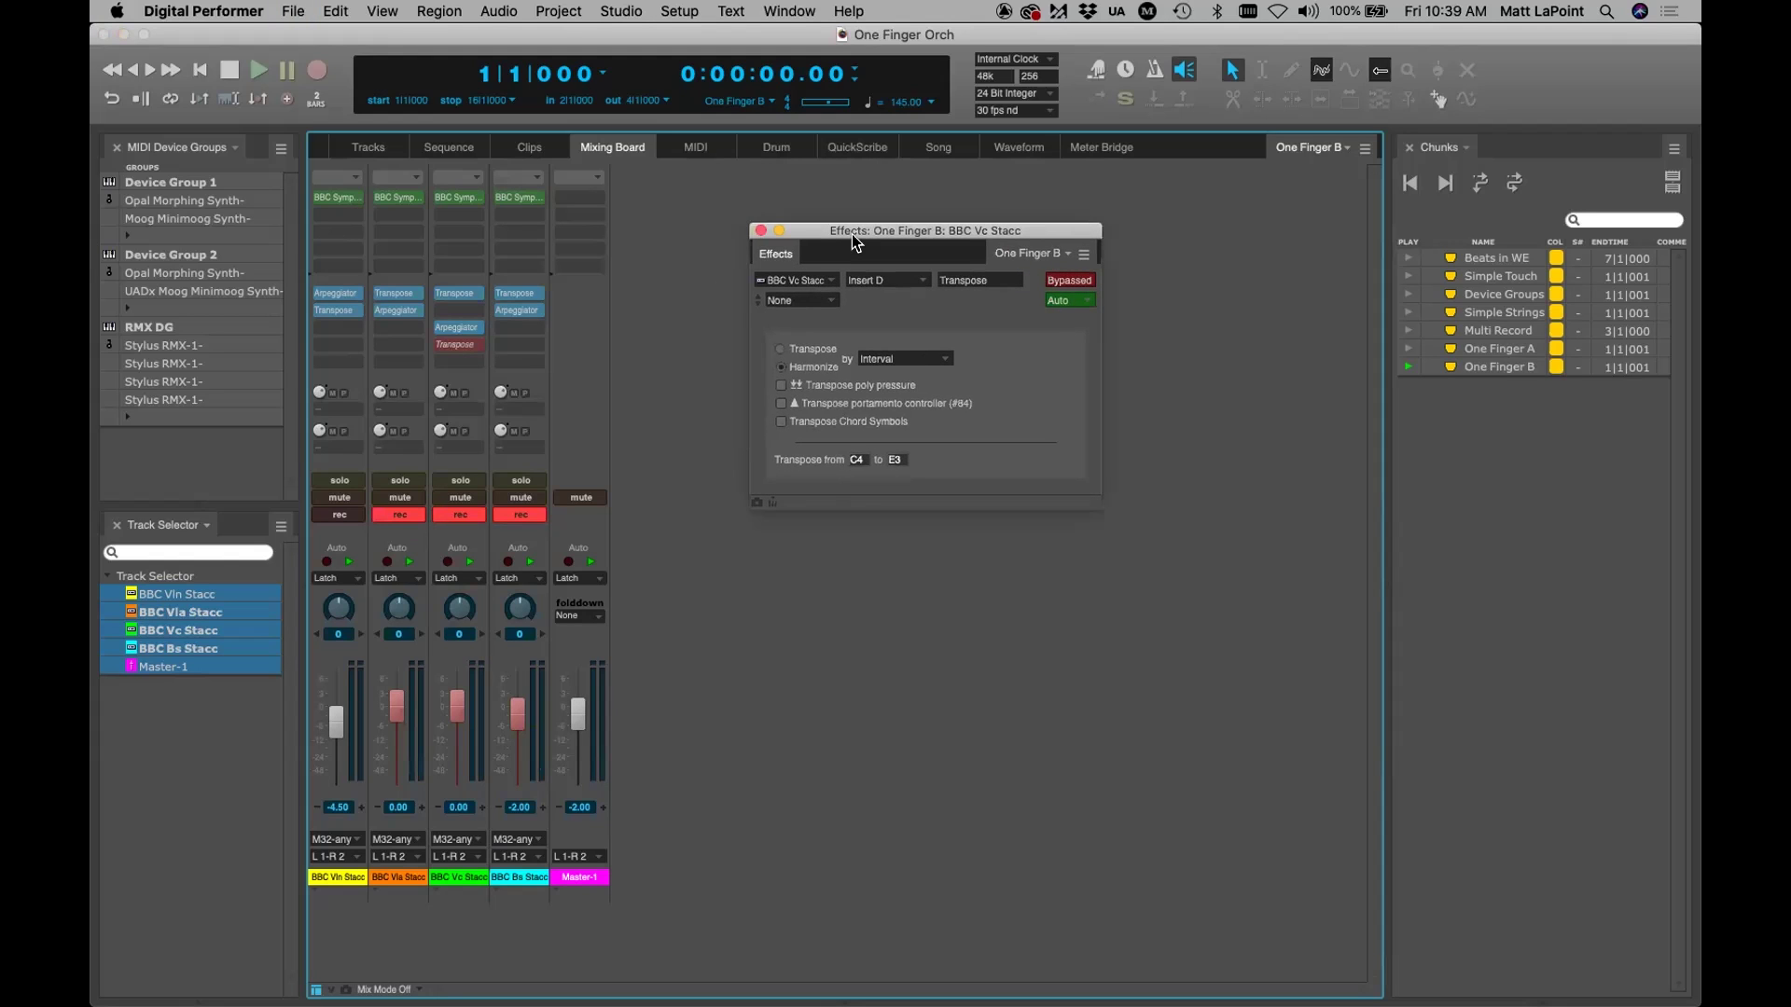
left_click(760, 232)
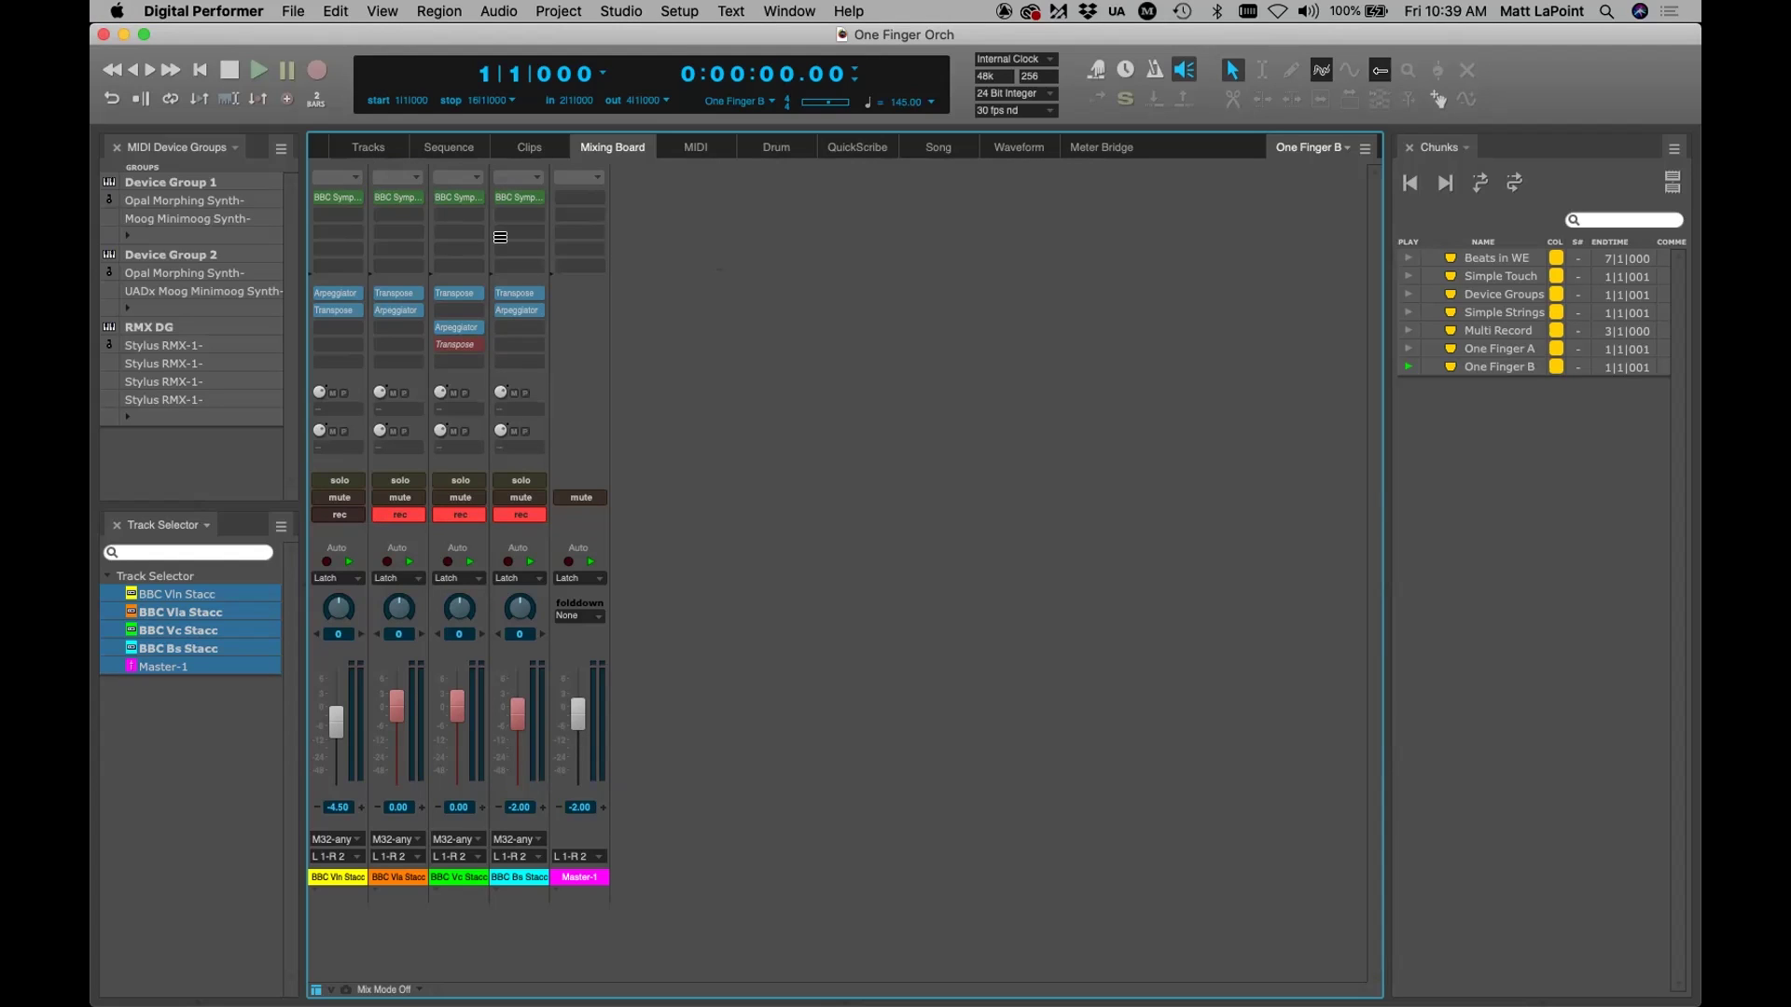
left_click(333, 515)
key("super+s")
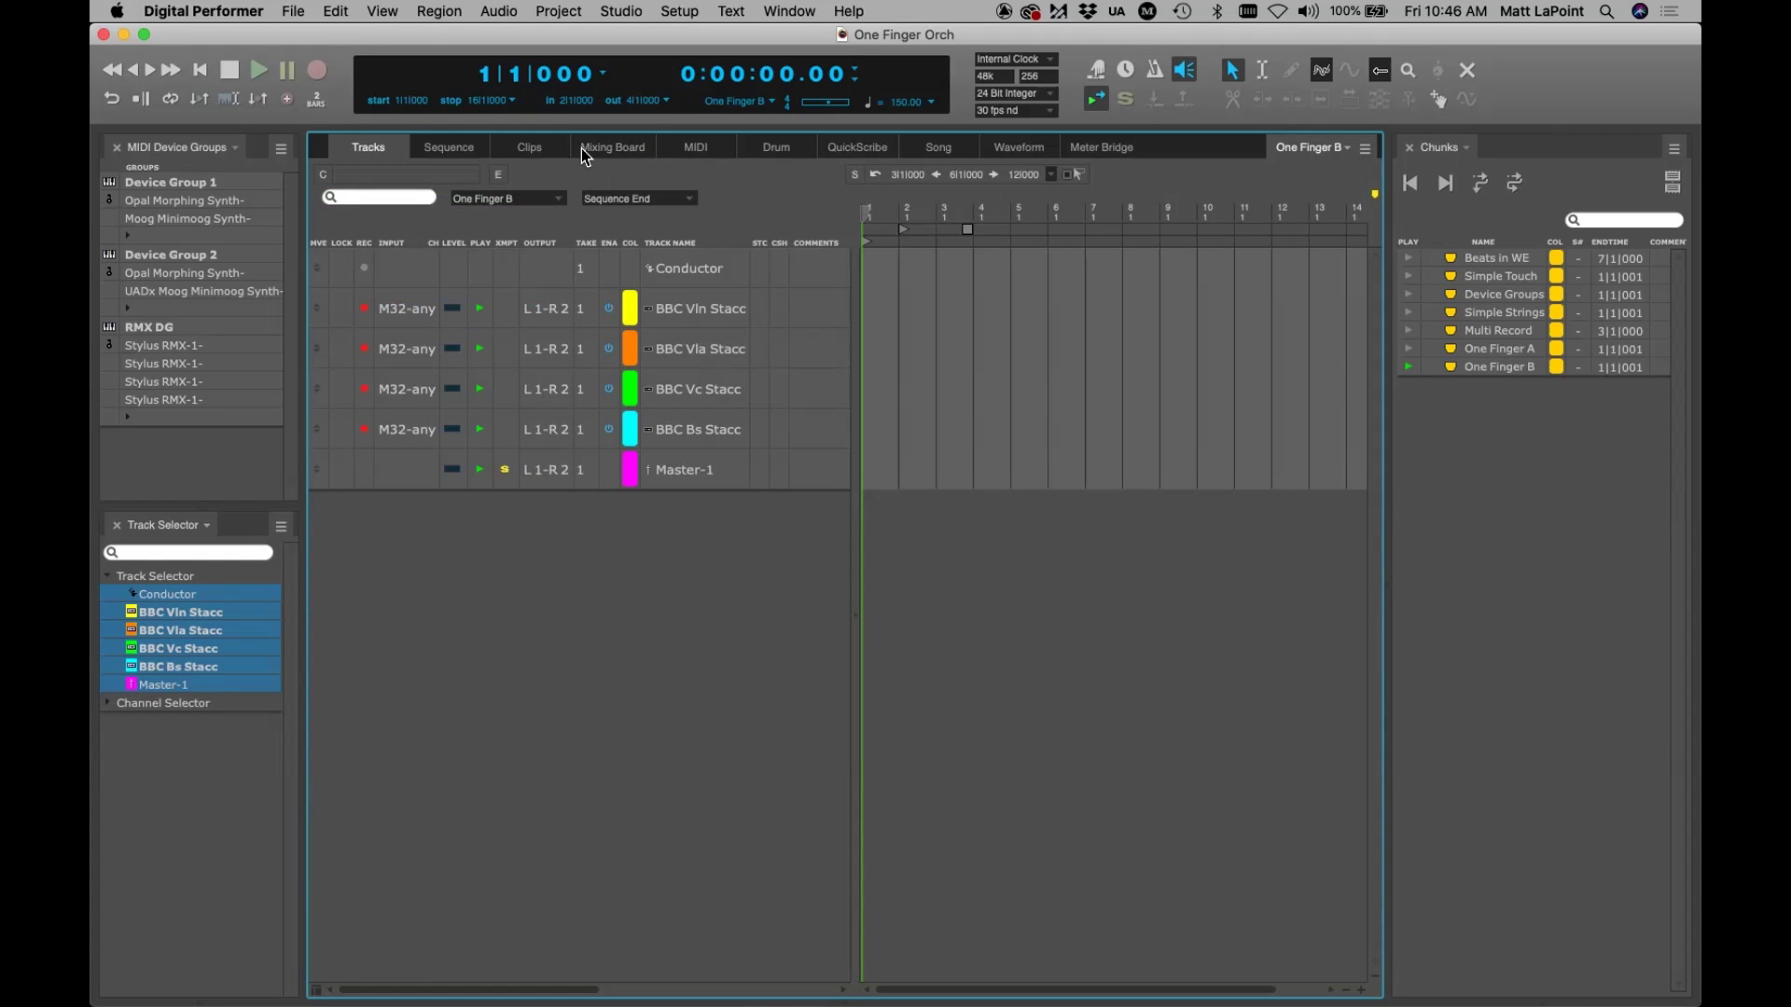
Review the Transpose settings in BBC Vla Stacc's insert A in the mixer, close the plug-in, and return to the track list
left_click(612, 147)
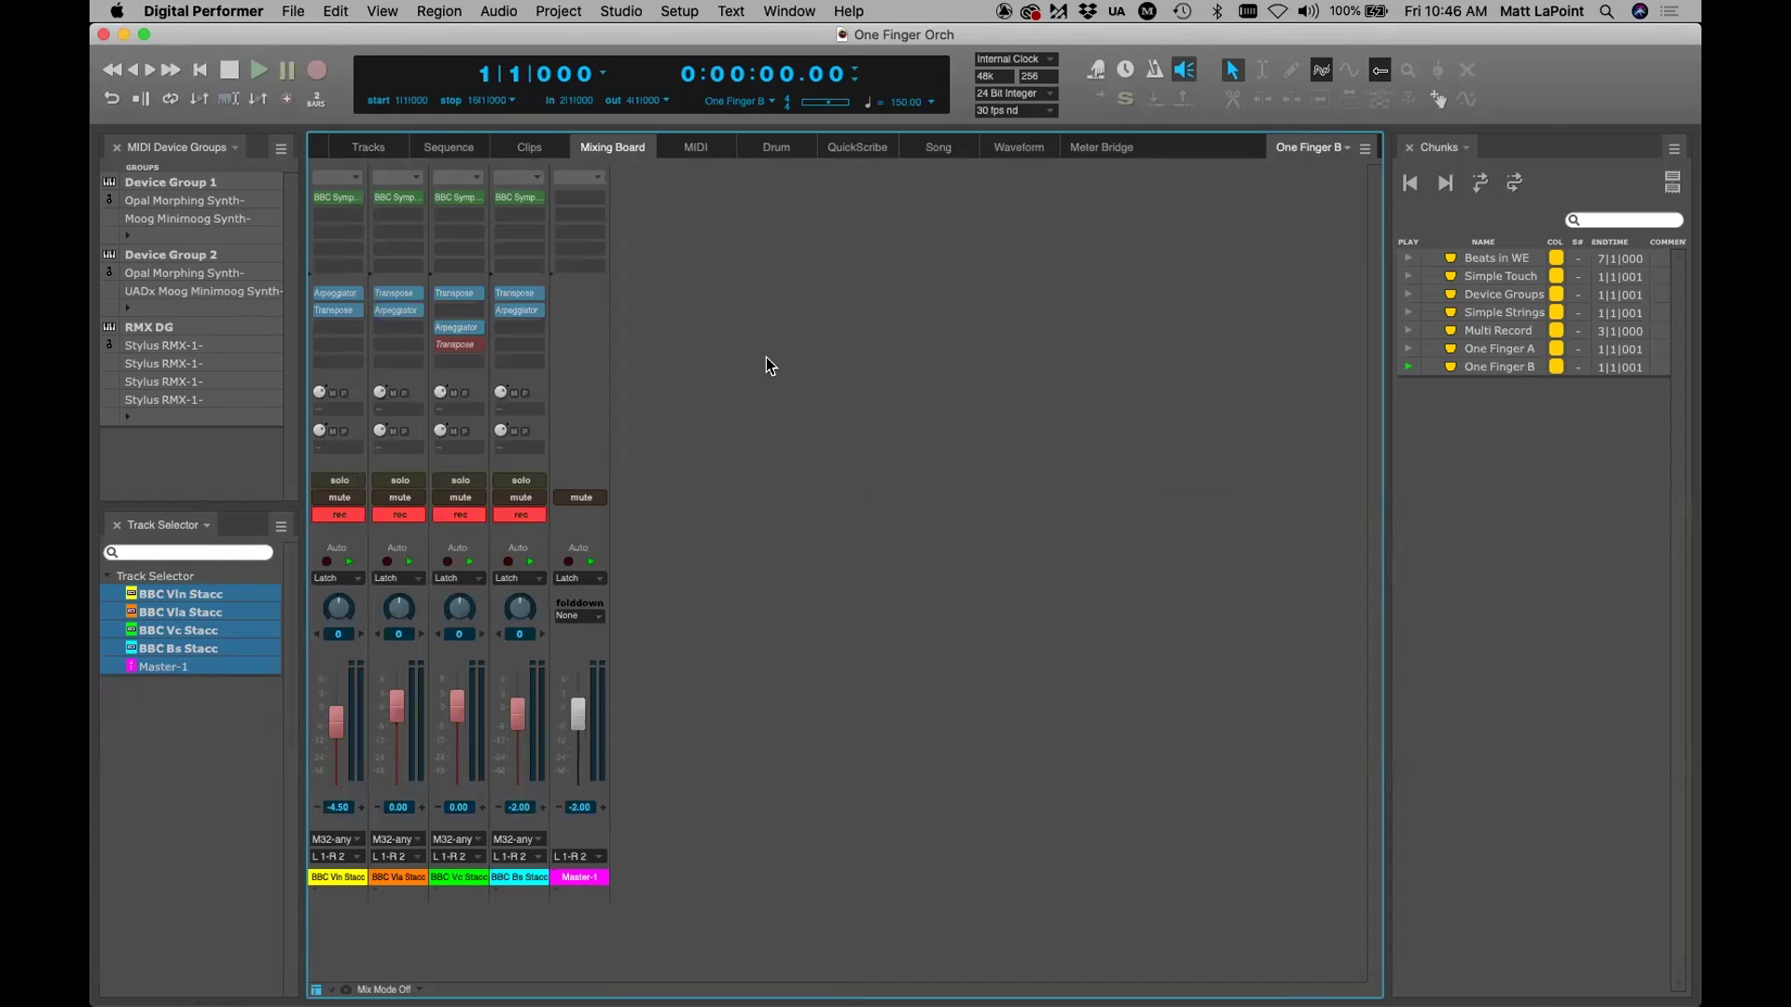
double_click(398, 293)
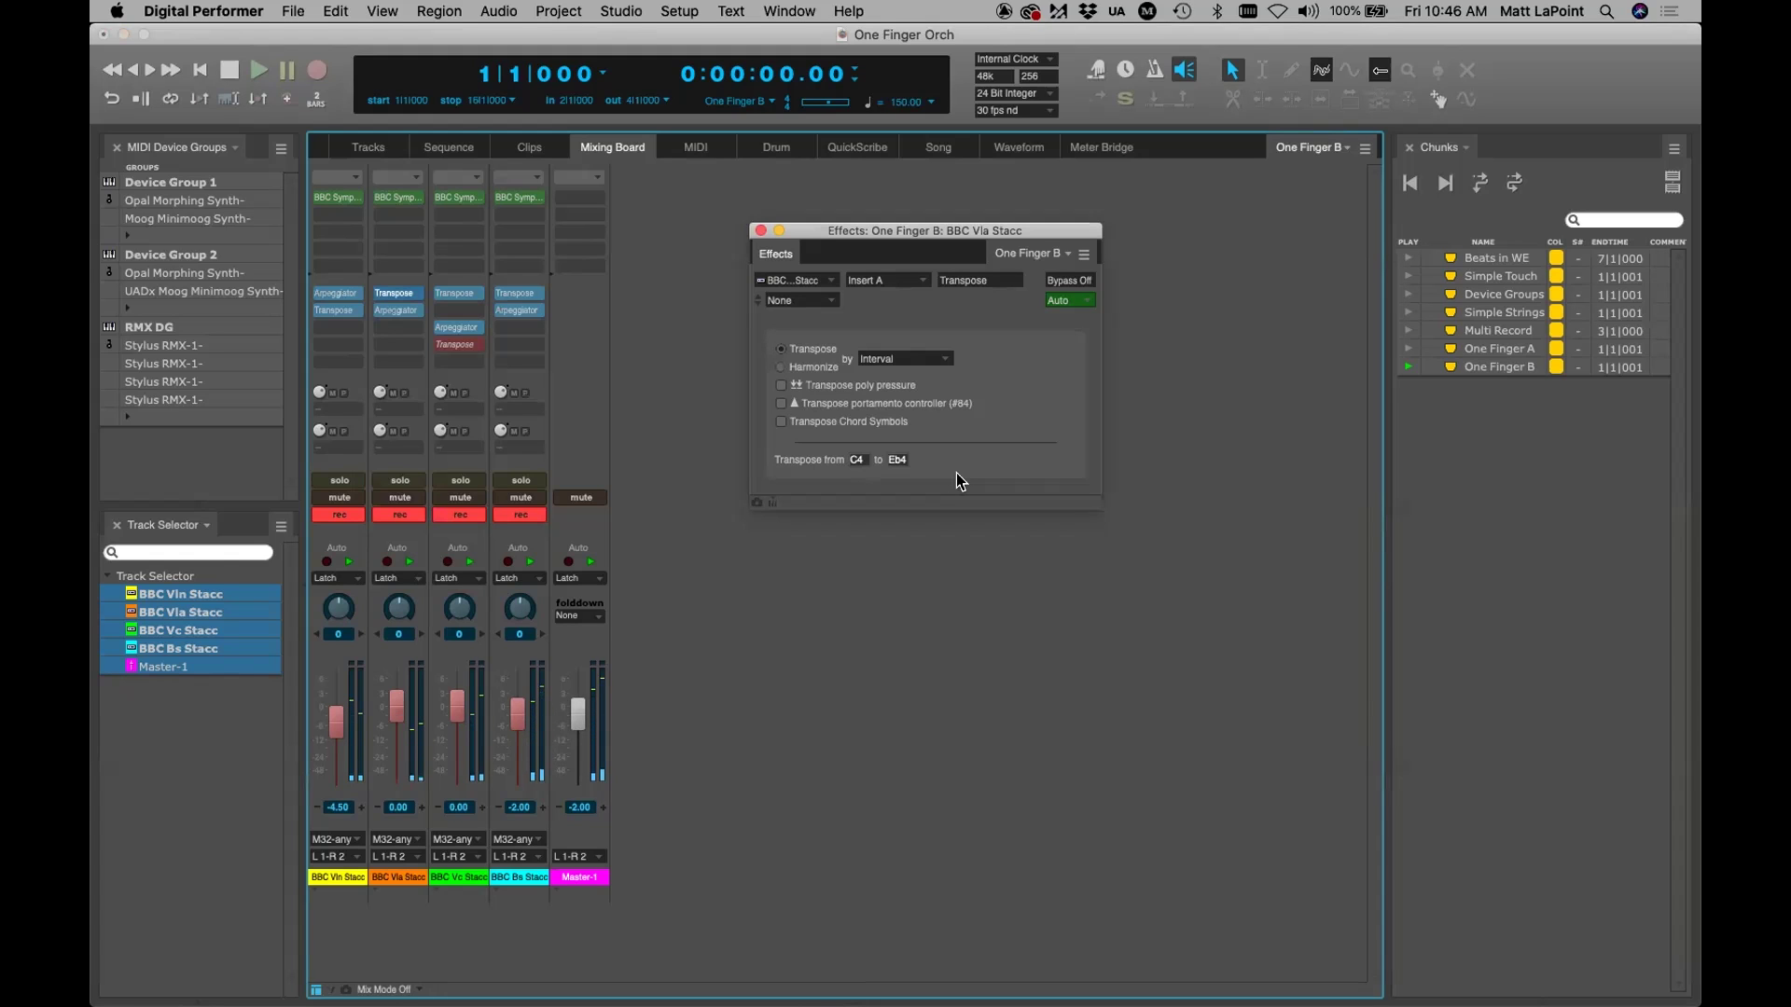
left_click(760, 229)
left_click(392, 148)
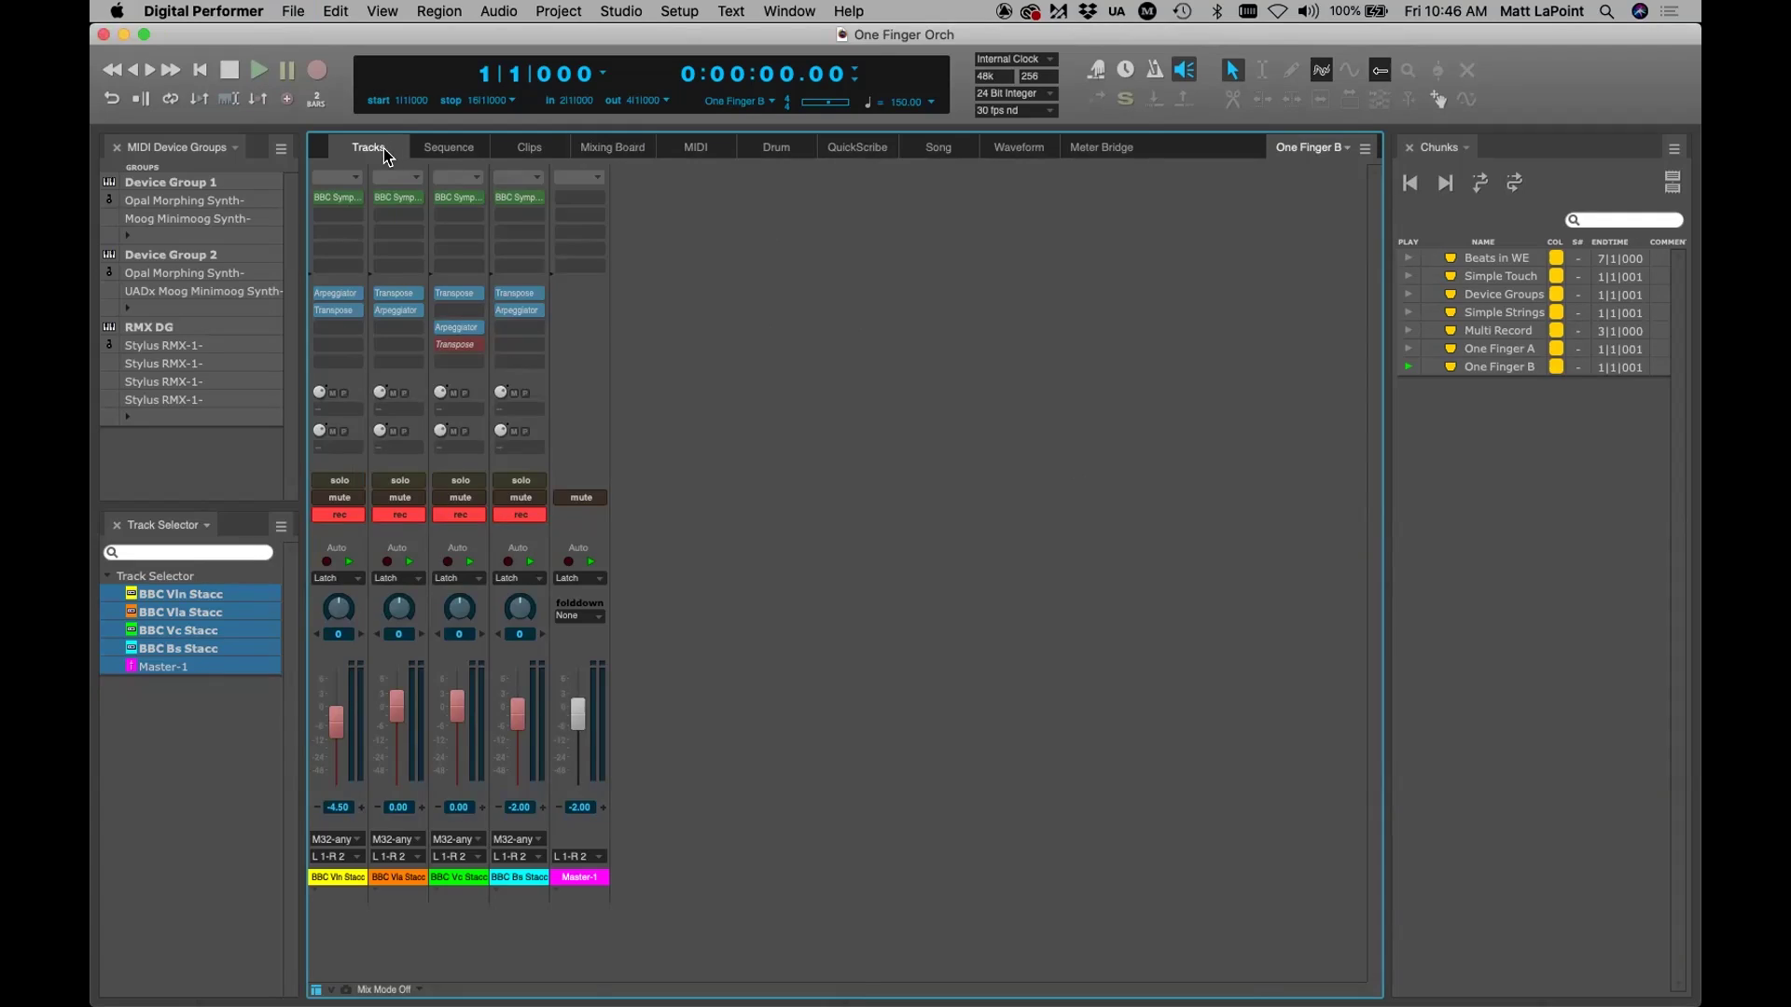